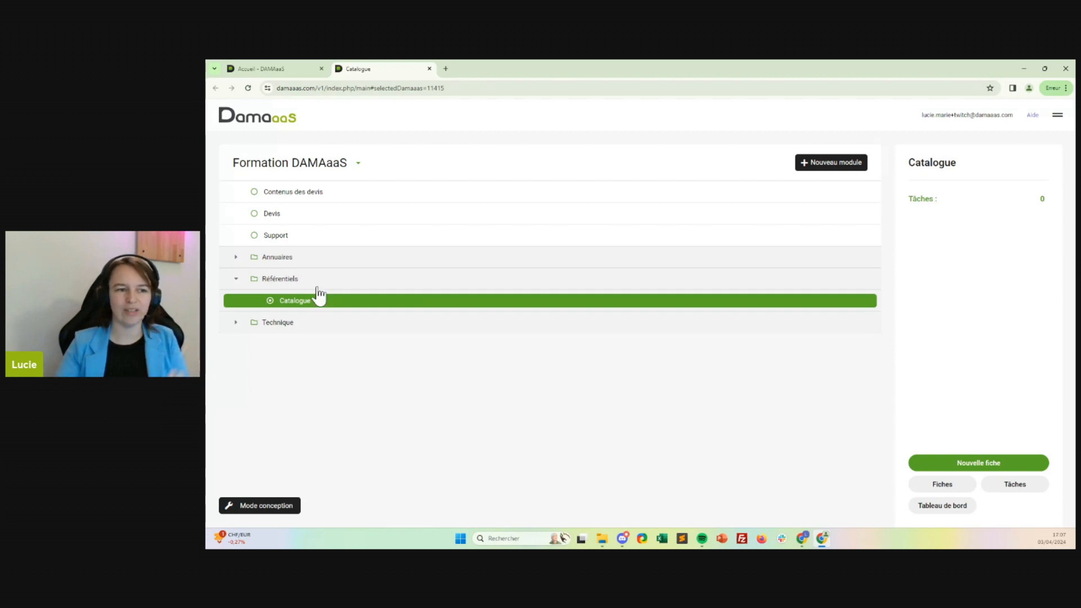
Create a new Devis record for the client Garage Mécanique, choosing its contact and entering Test as the object.
click(282, 216)
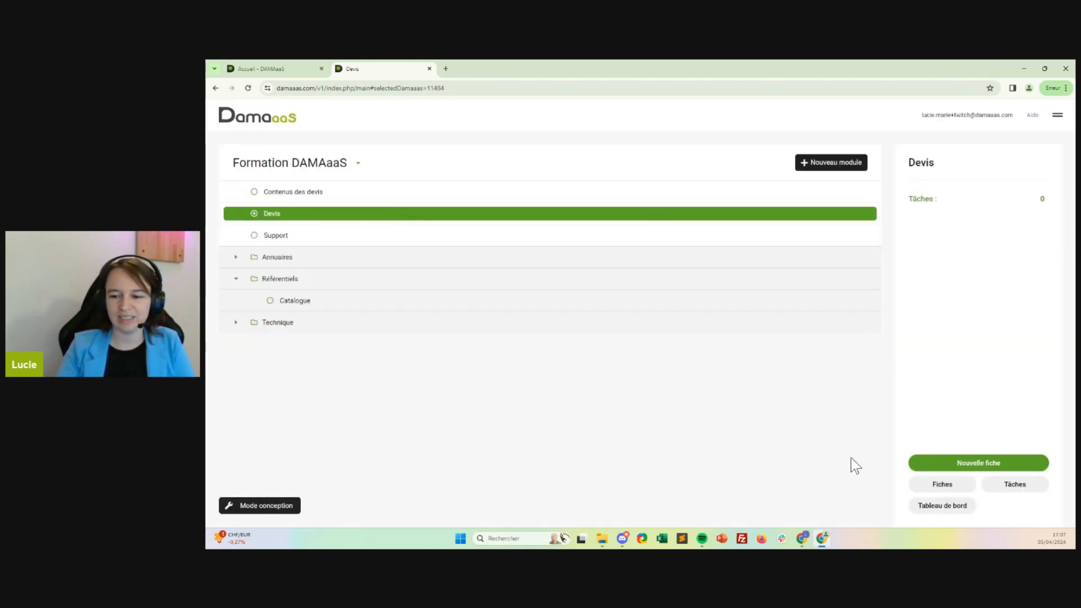
click(946, 486)
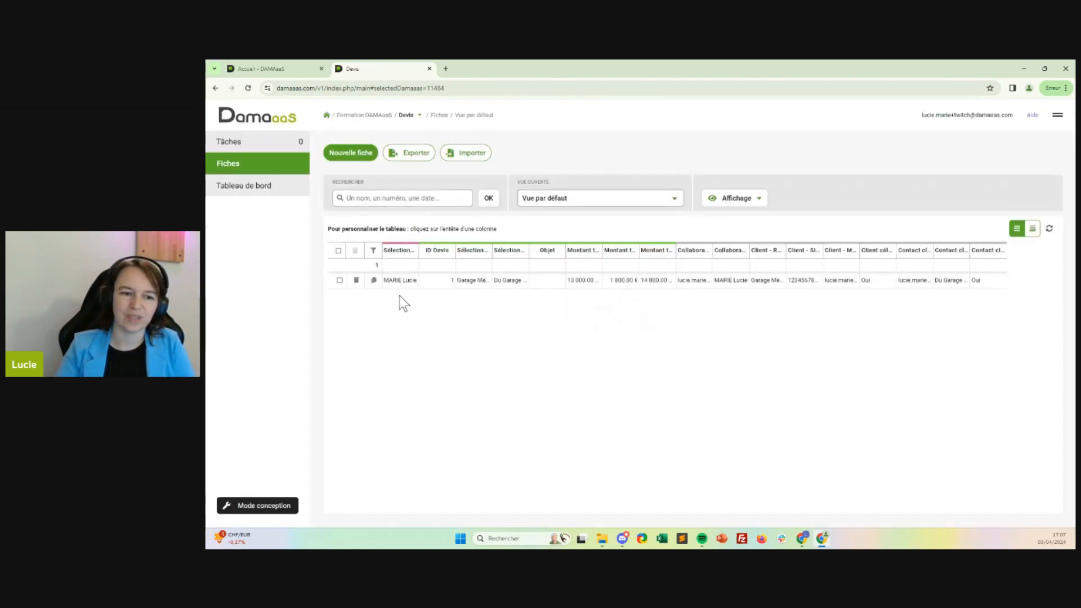
click(352, 153)
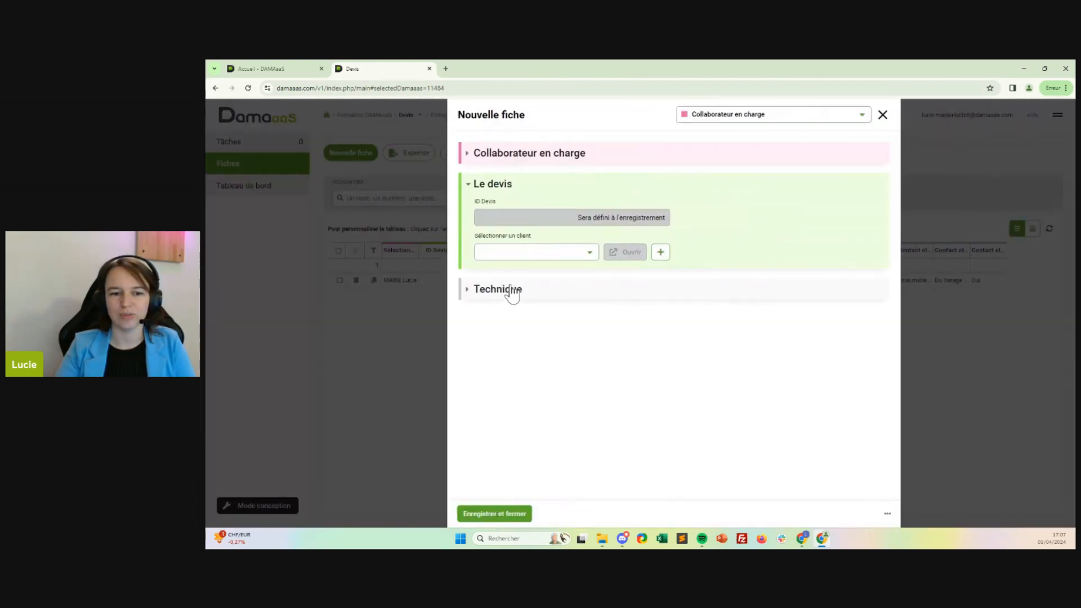
click(474, 256)
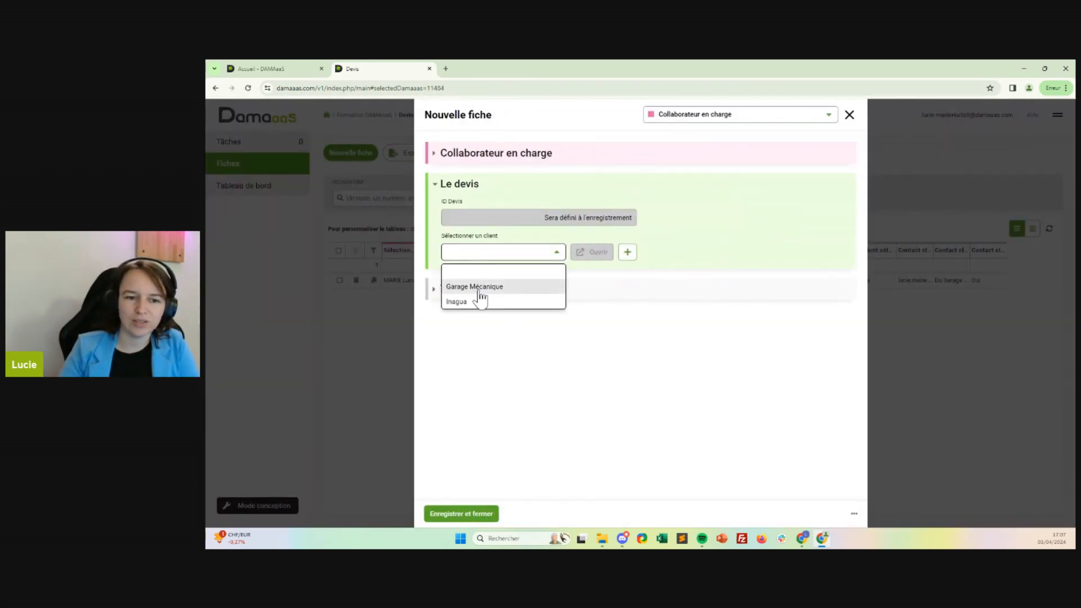
click(476, 286)
click(558, 291)
click(546, 322)
click(500, 334)
text(Tes)
Add Produit 1 to the quote's proposed products with a quantity of 5 and save the line.
click(489, 363)
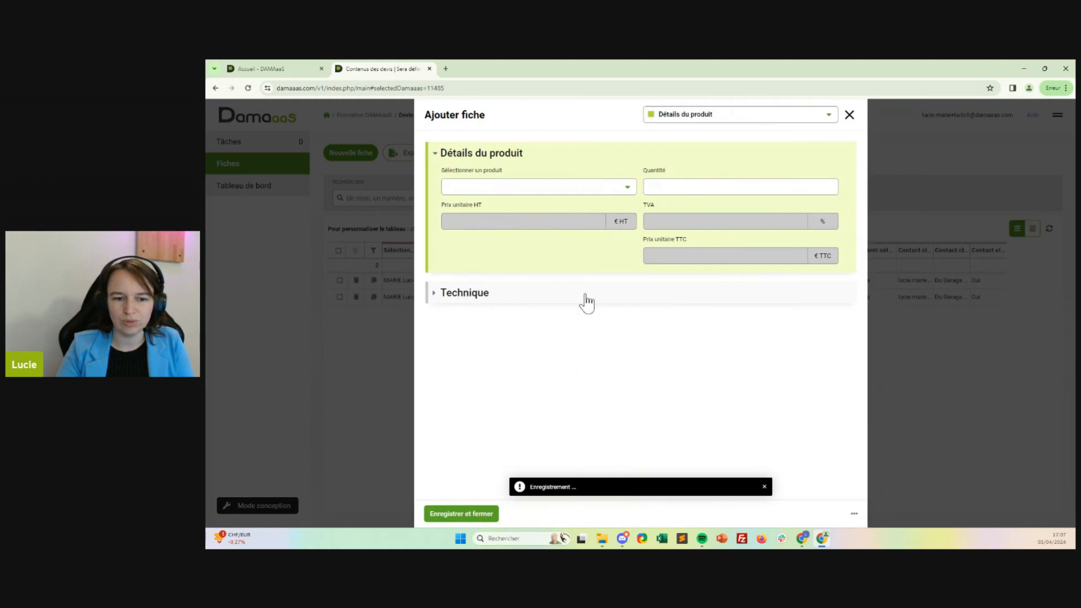
click(518, 189)
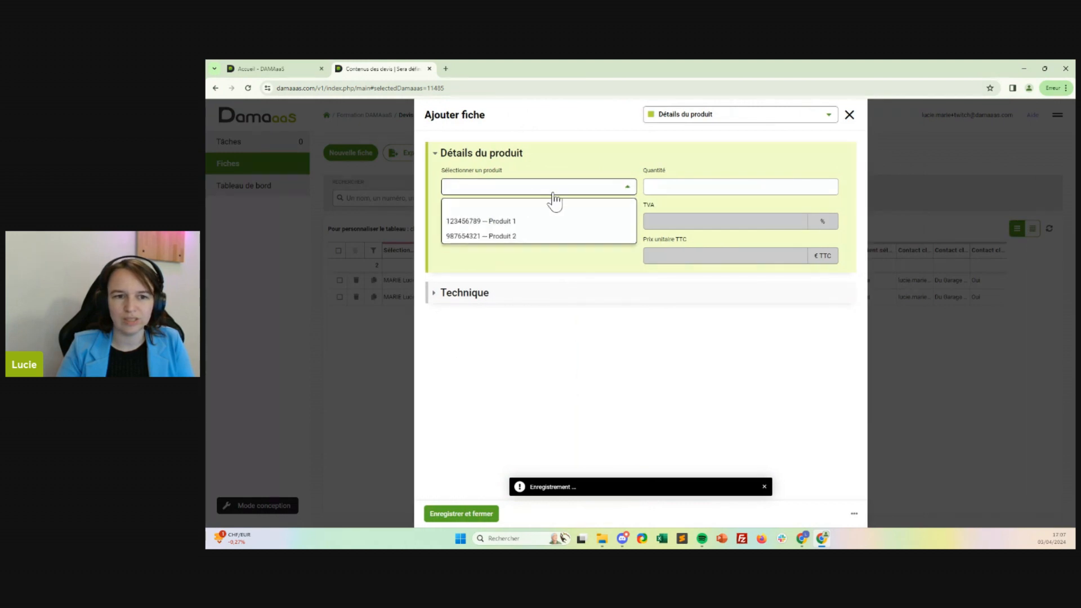
click(555, 219)
click(732, 195)
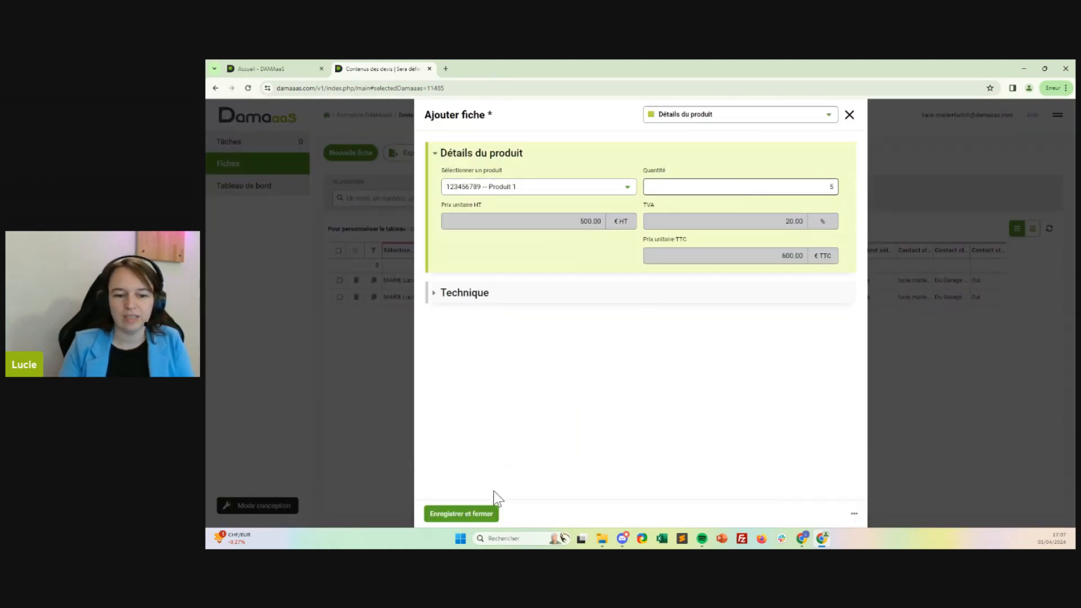
click(488, 515)
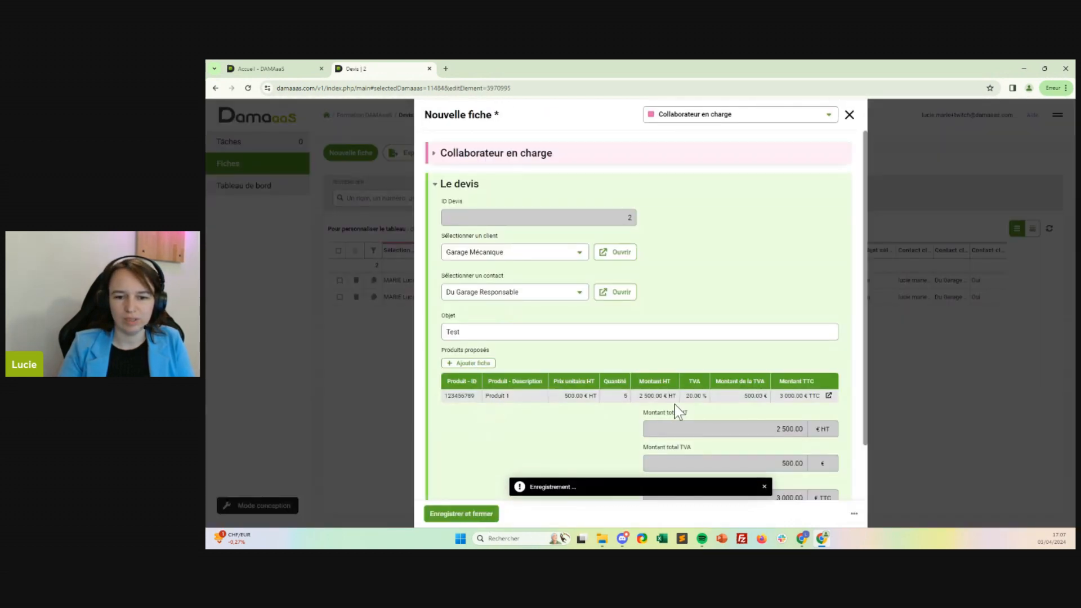
Add Produit 2 to the quote's proposed products with a quantity of 8 and save the line.
click(466, 364)
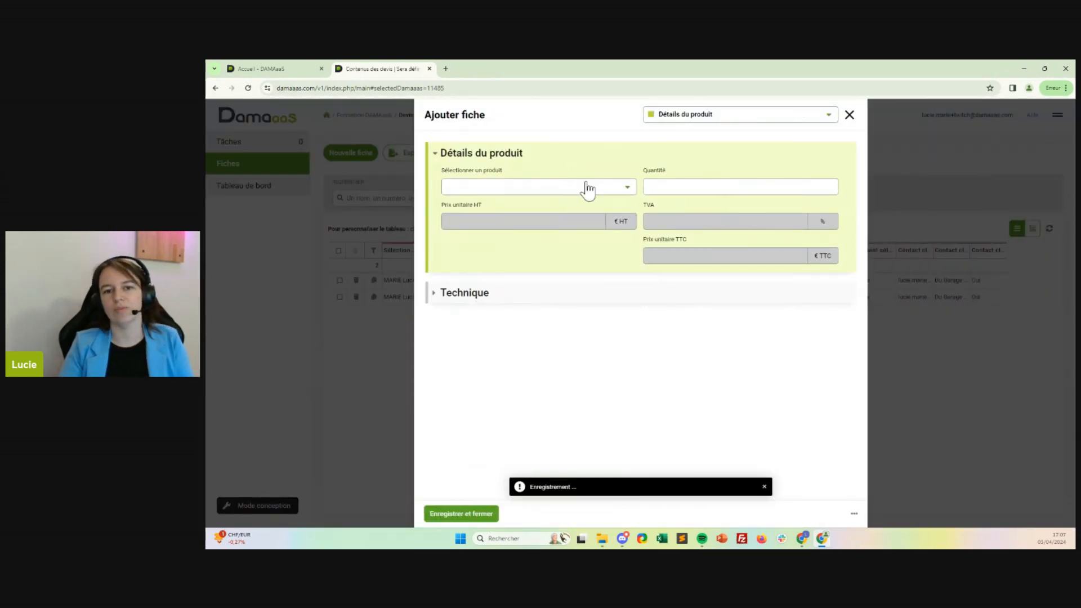
click(584, 187)
click(551, 236)
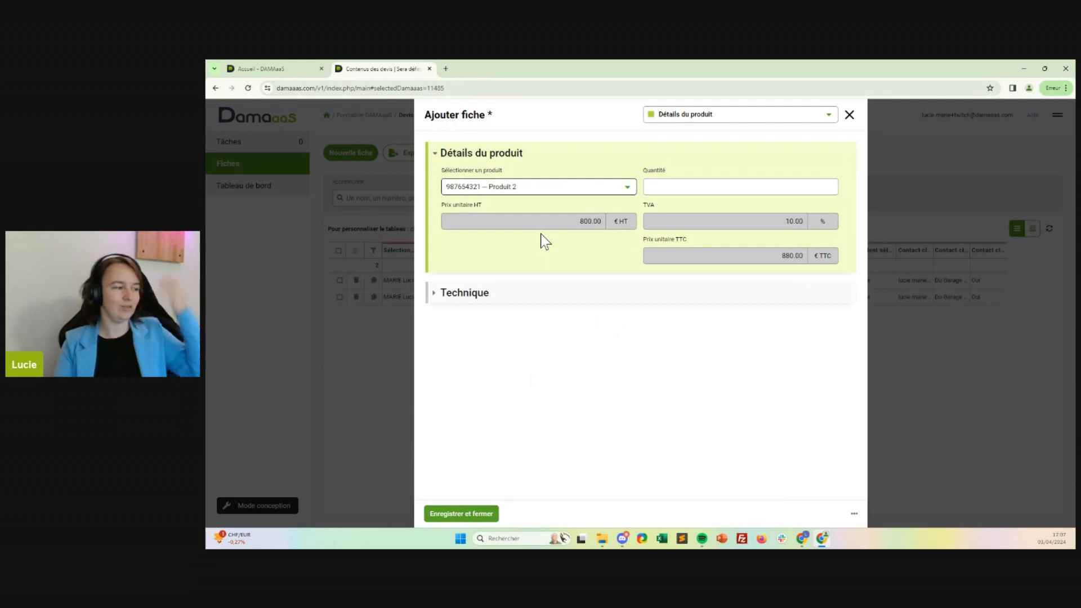
click(679, 184)
text(8)
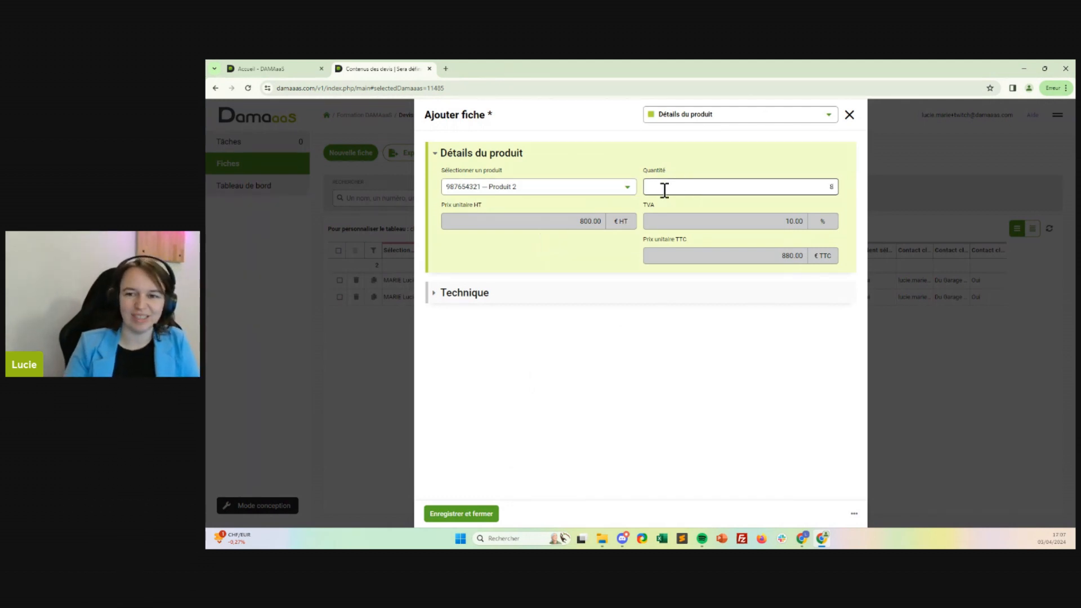
click(494, 515)
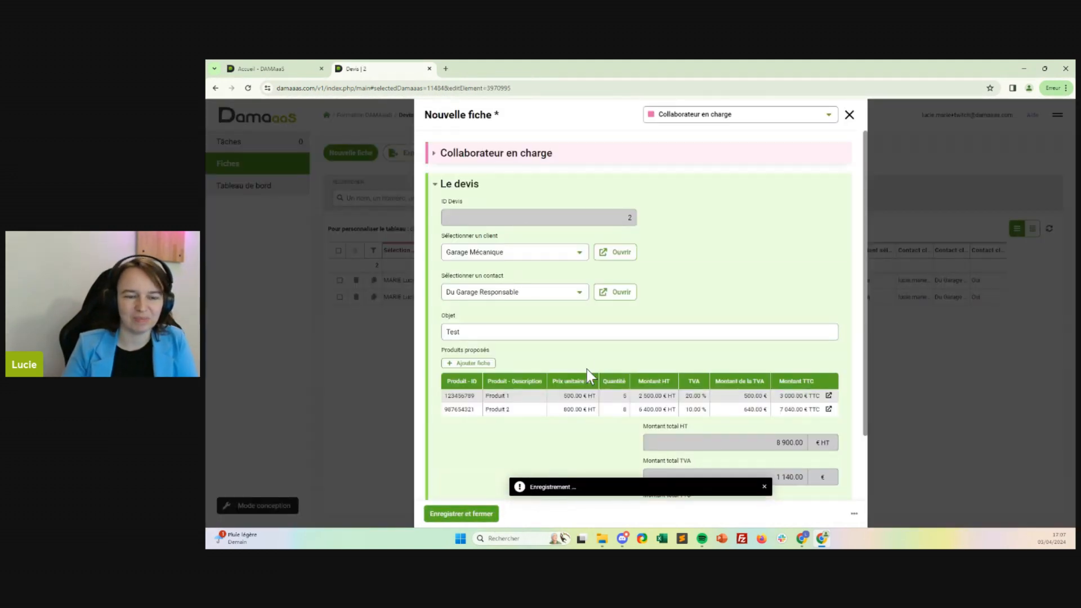
Review the quote's totals and Technique section, and save and close the quote.
scroll(670, 302, down, 2)
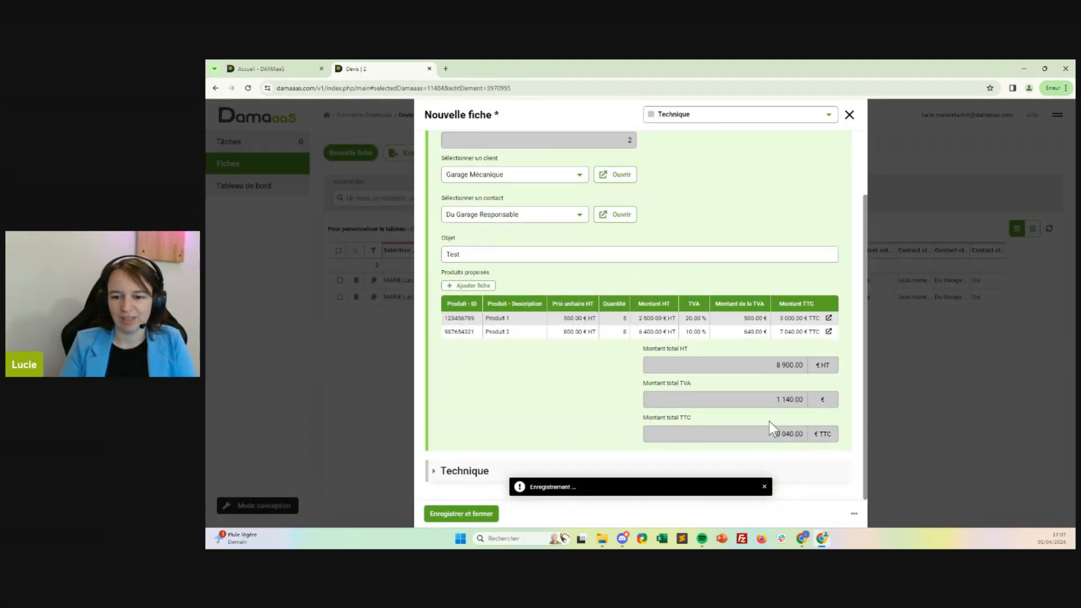
click(465, 470)
scroll(566, 356, down, 2)
scroll(566, 356, down, 2)
scroll(561, 350, up, 2)
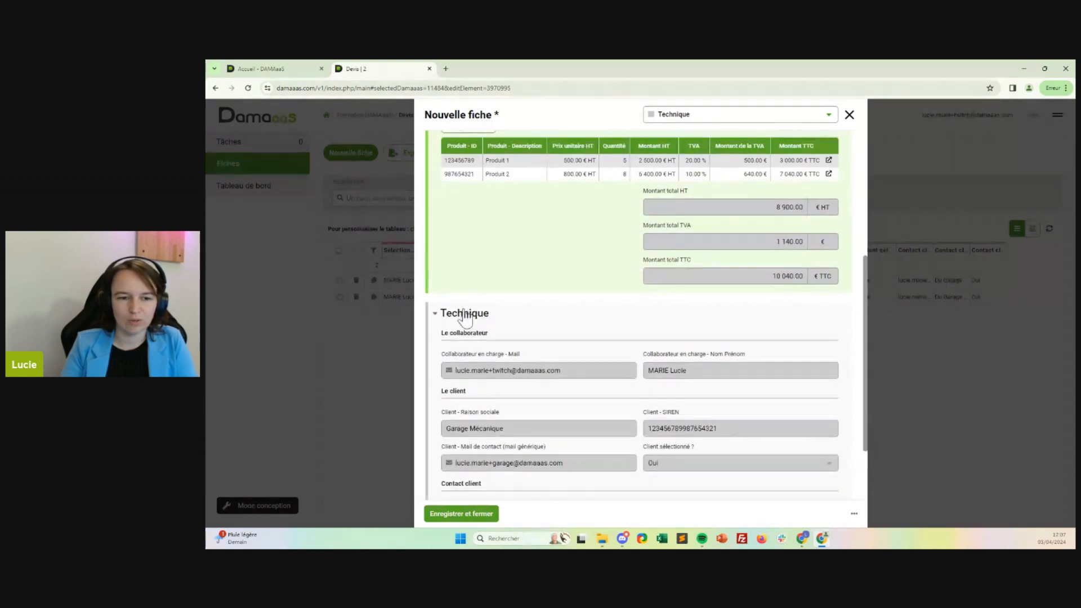
click(465, 315)
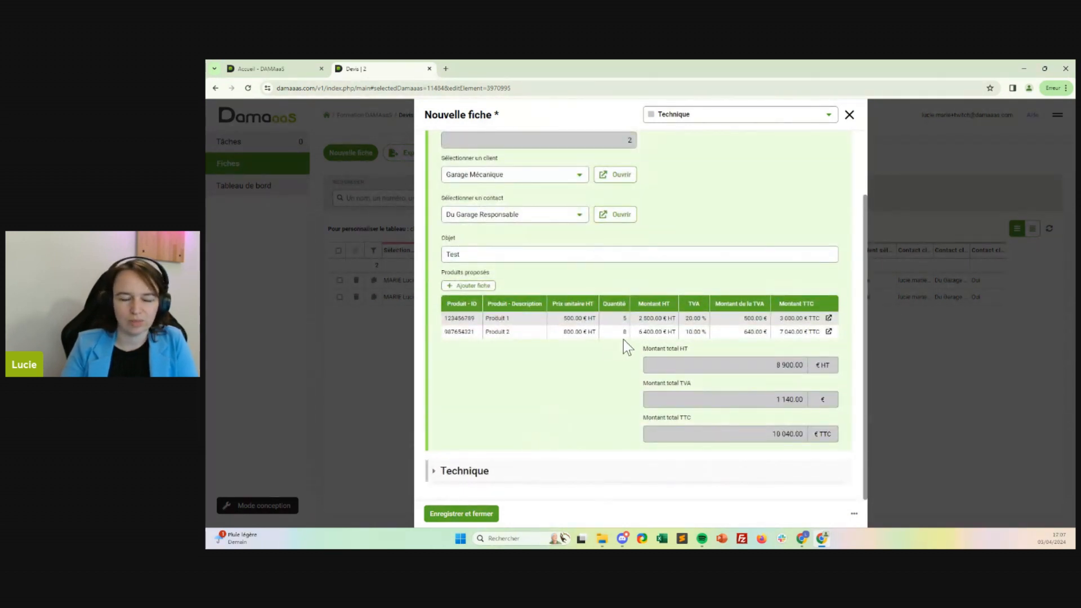
scroll(616, 329, up, 2)
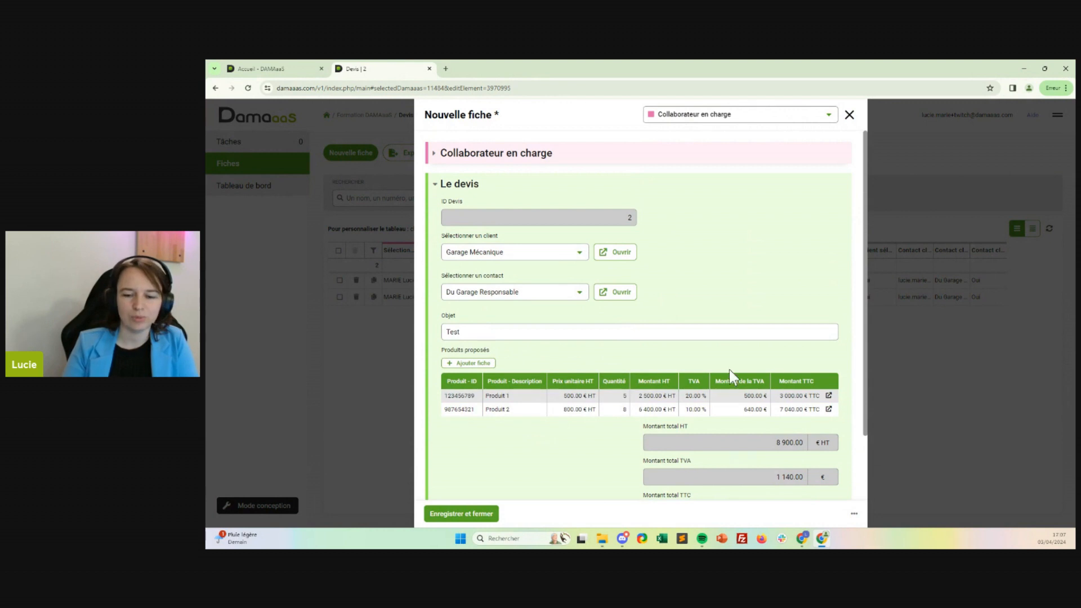
scroll(725, 375, down, 2)
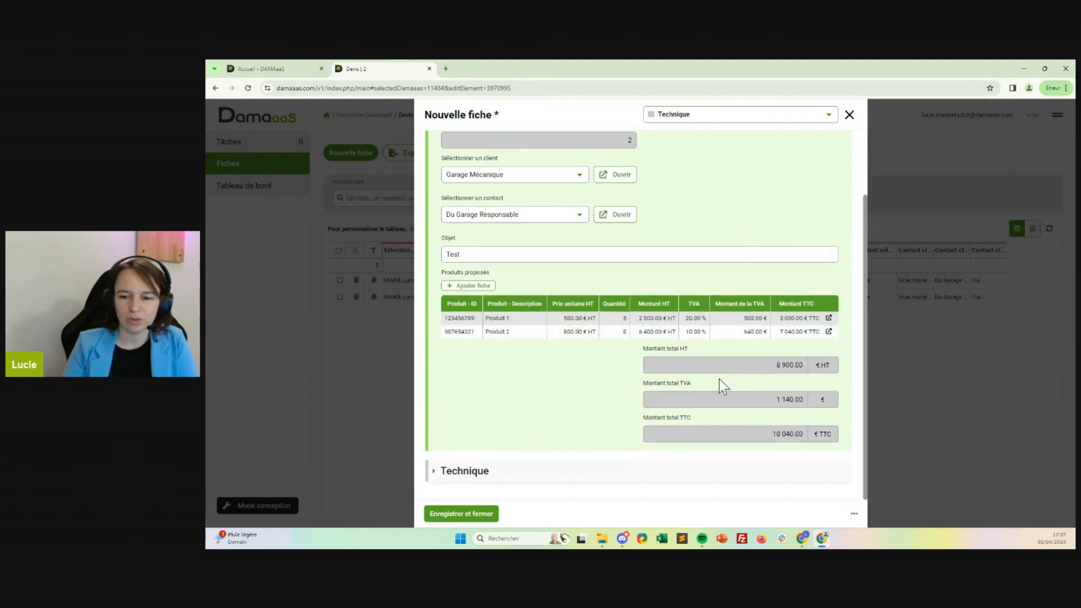
click(461, 514)
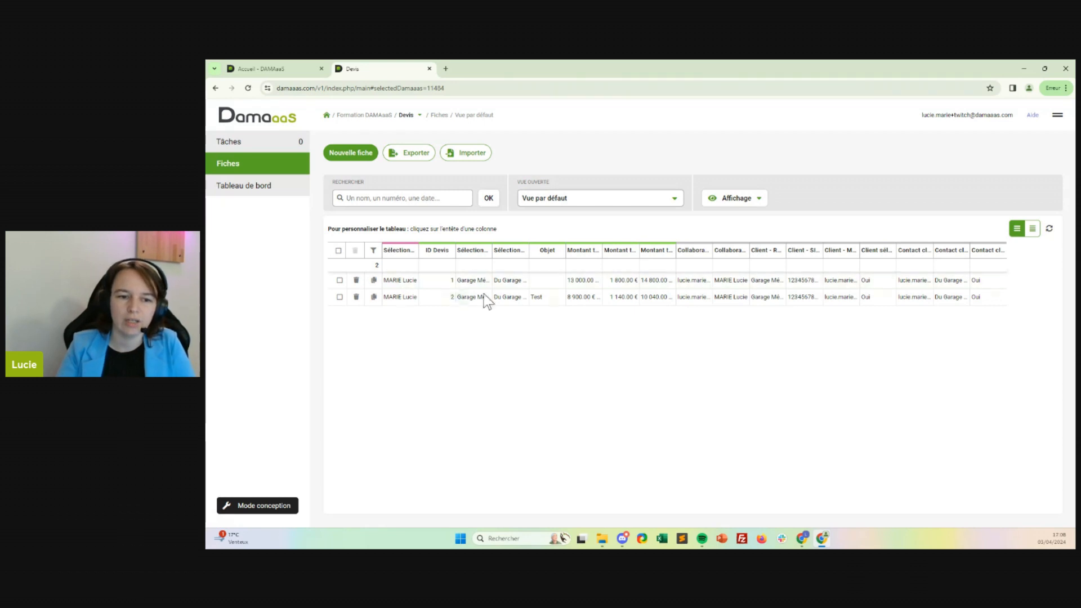
Open the Test quote and its Produit 2 line to examine the product details, and close both records.
click(491, 297)
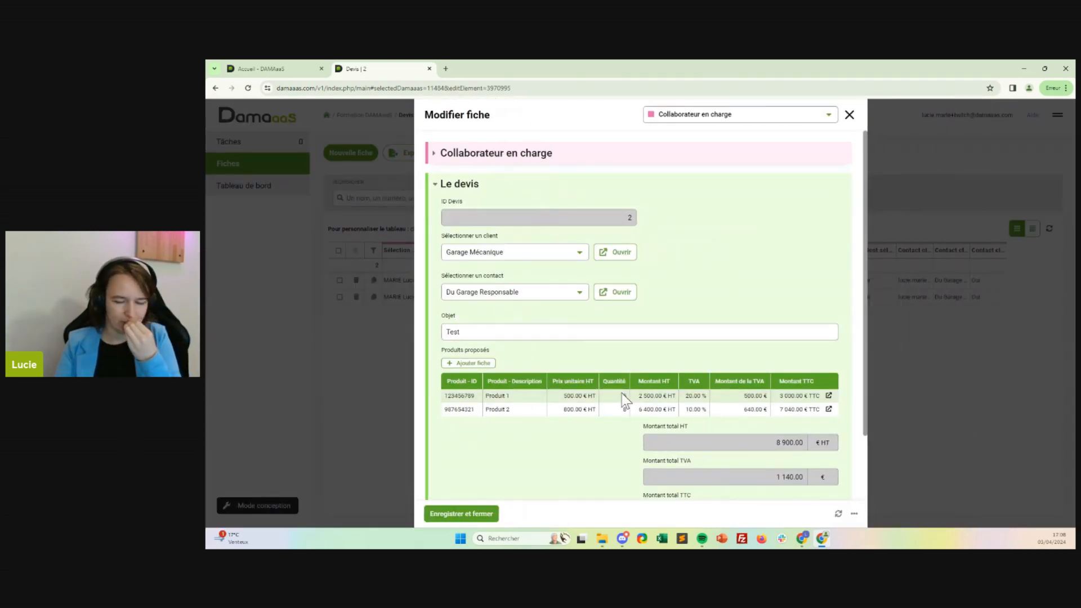
click(828, 411)
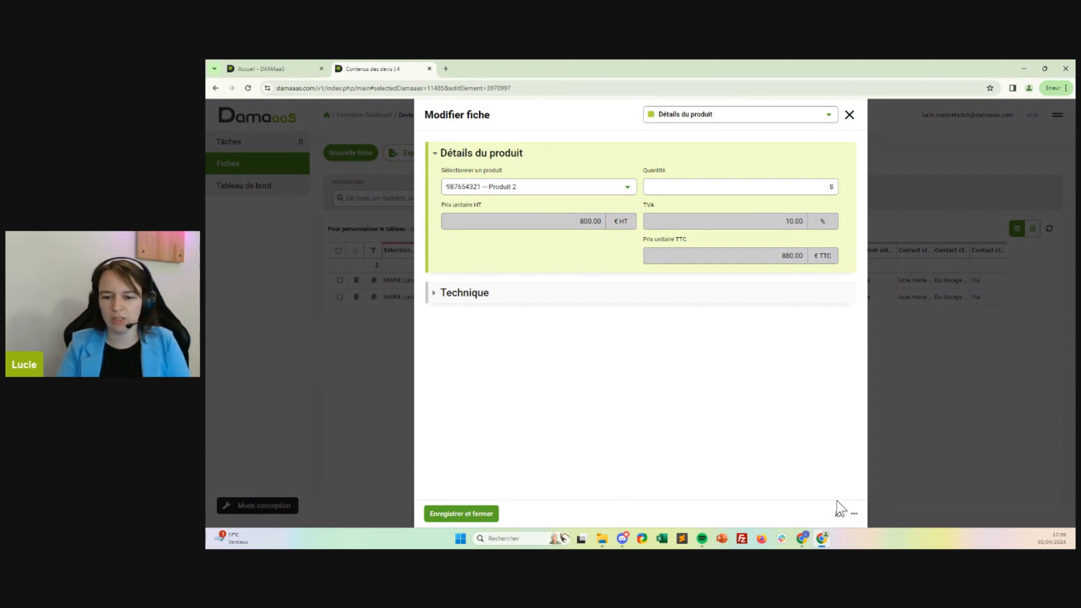
click(852, 514)
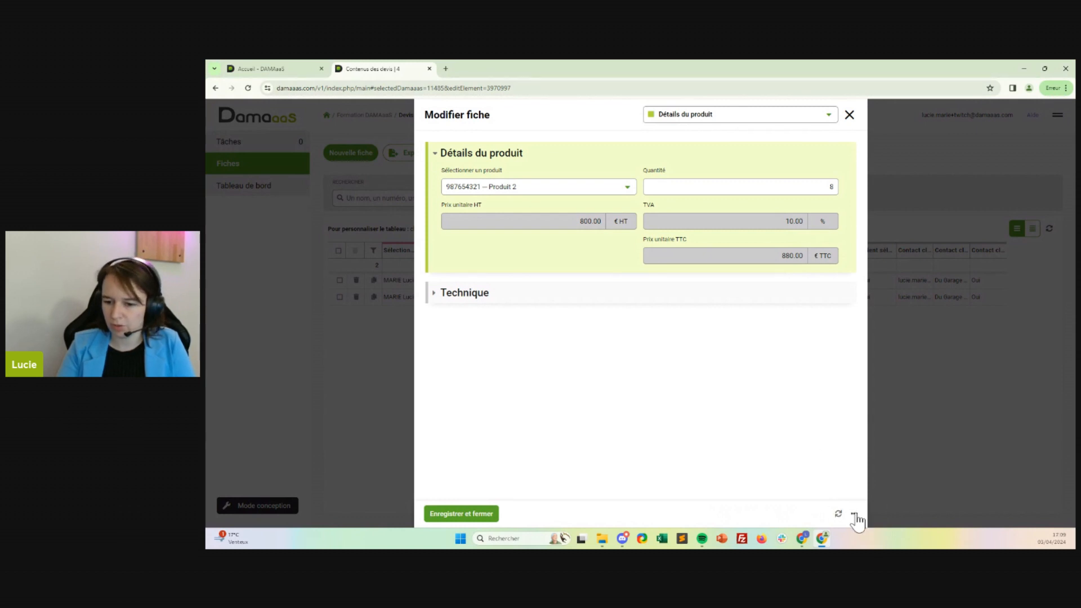
mouse_move(856, 514)
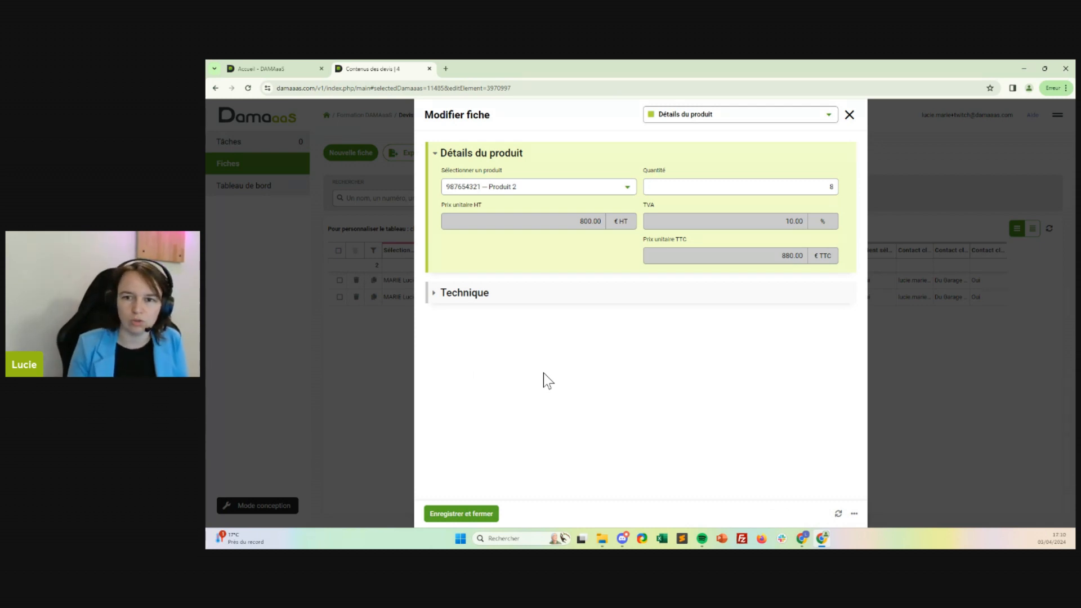
click(850, 116)
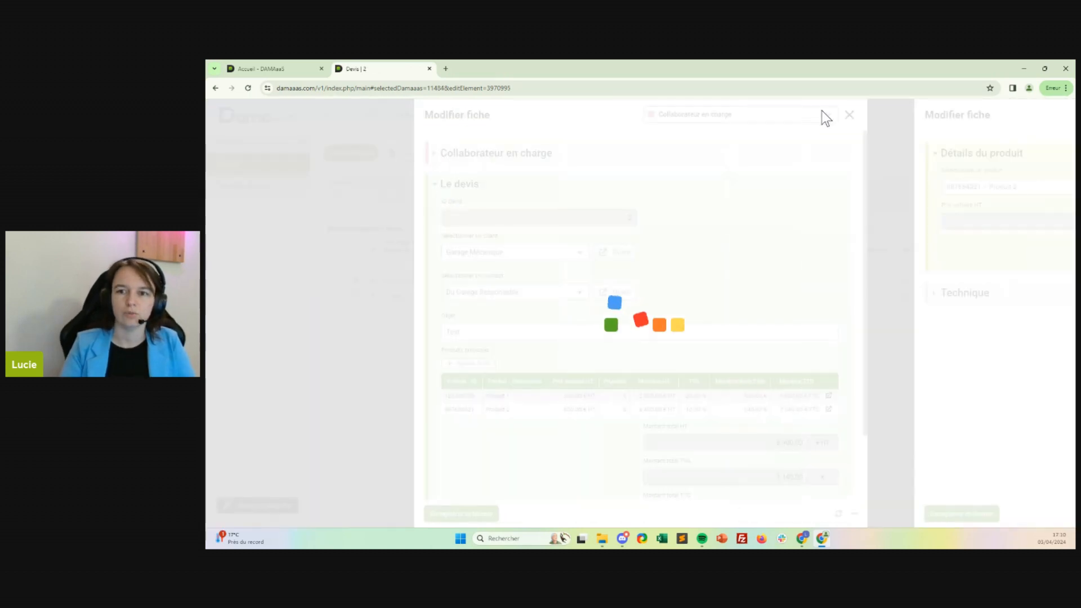
click(850, 115)
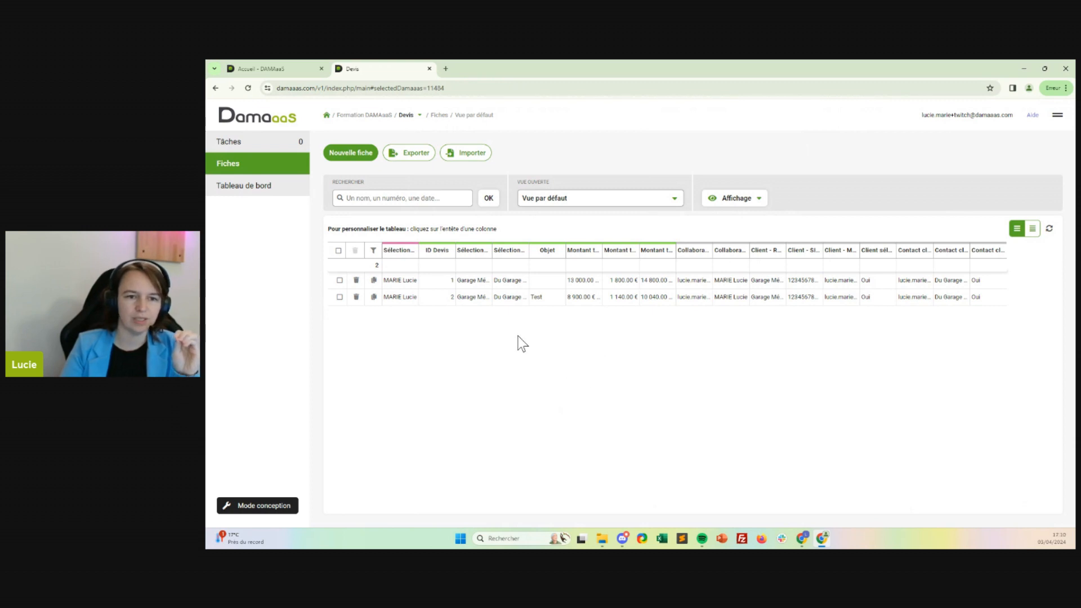
Open the Contenus des devis records in a separate tab and compare them with the Devis records.
click(415, 116)
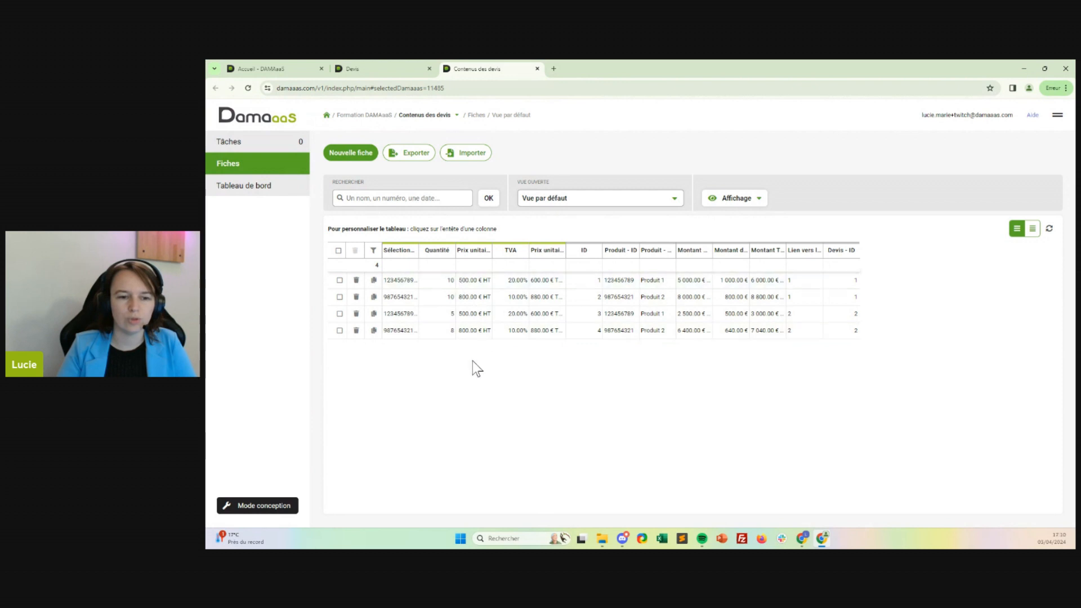
click(341, 70)
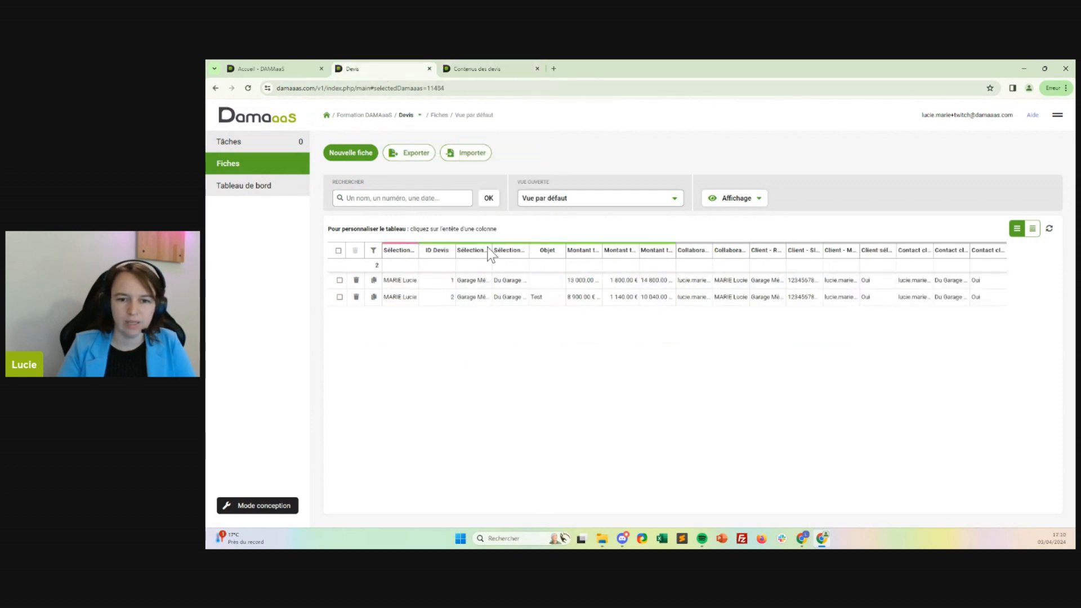
click(476, 70)
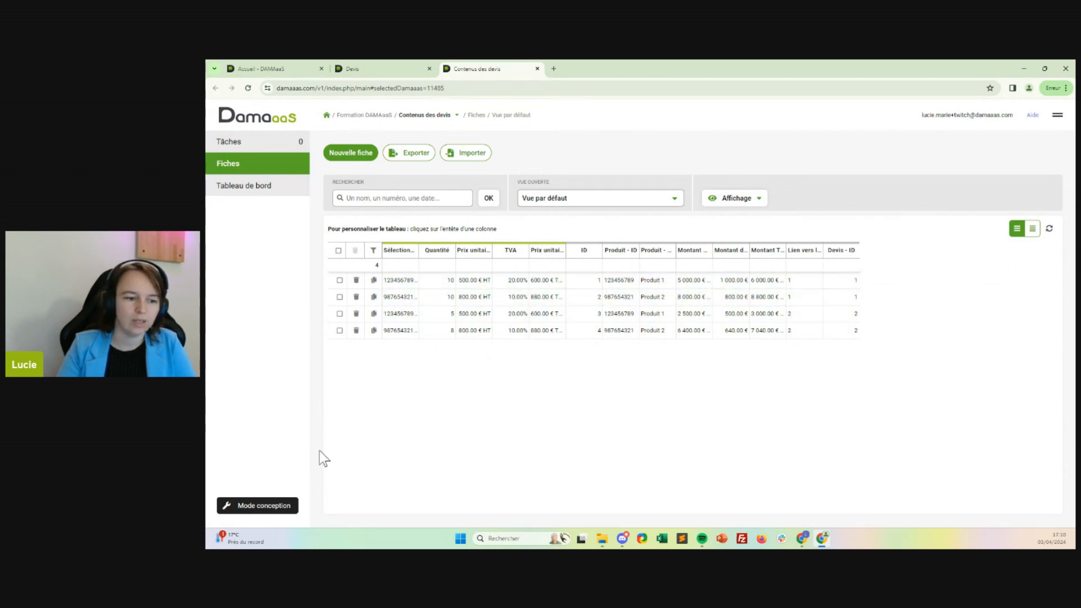
Enter the design mode of Contenus des devis and insert a new field beside ID in the Technique section.
click(273, 504)
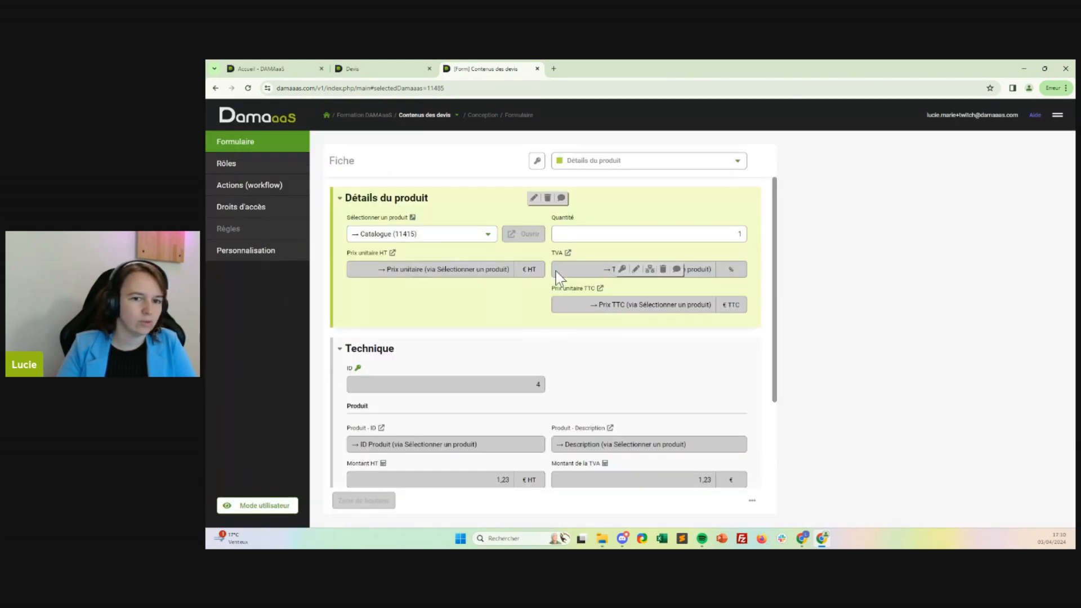
scroll(549, 269, down, 3)
click(590, 295)
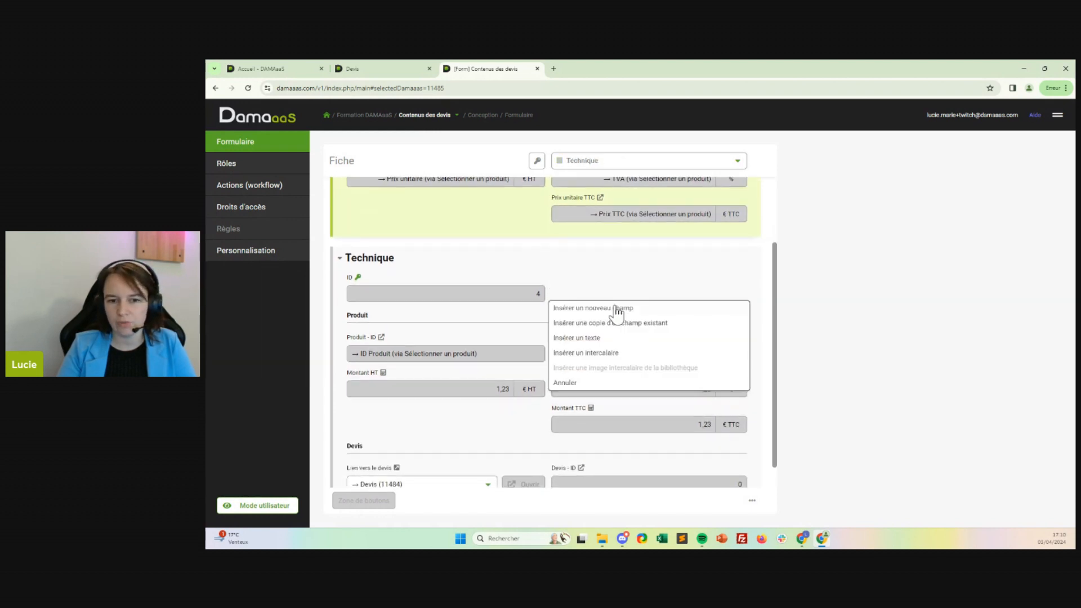
click(618, 311)
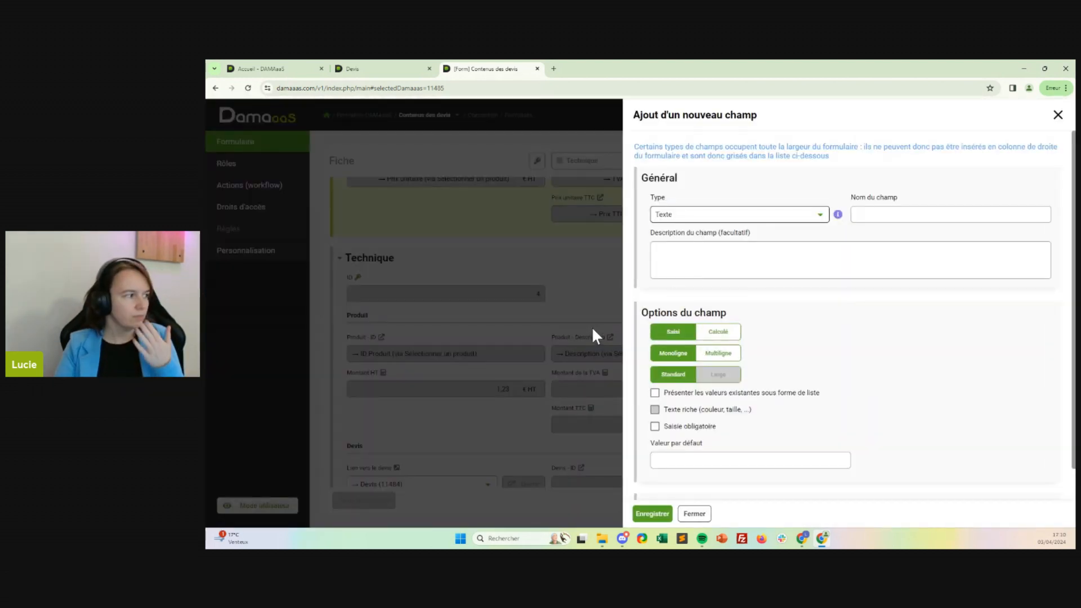
Create the new field as a Liste à choix unique named Statut with the default value Créée.
click(775, 216)
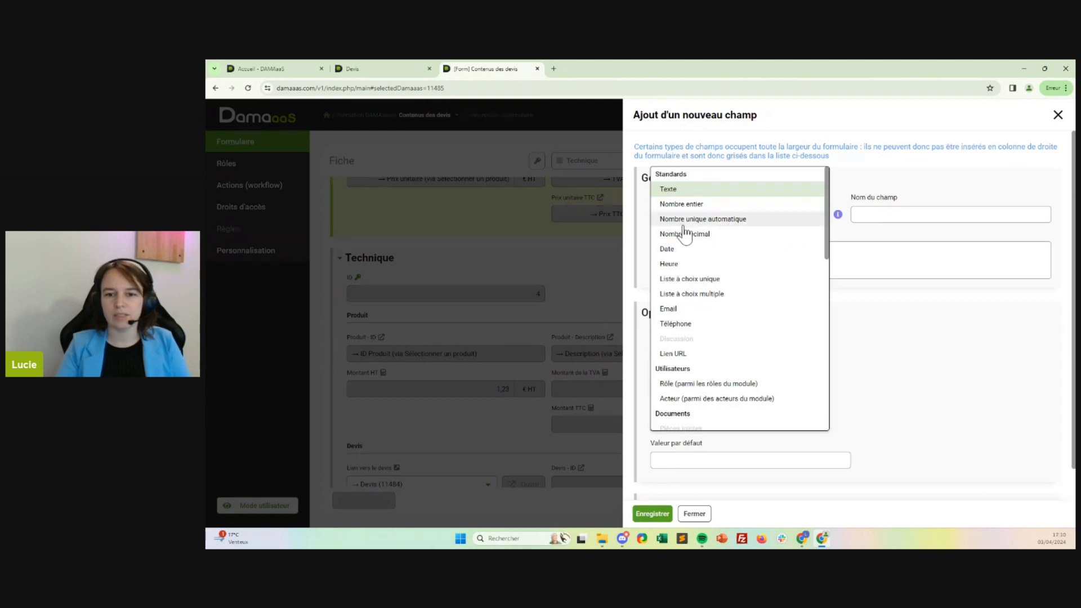
scroll(711, 365, down, 2)
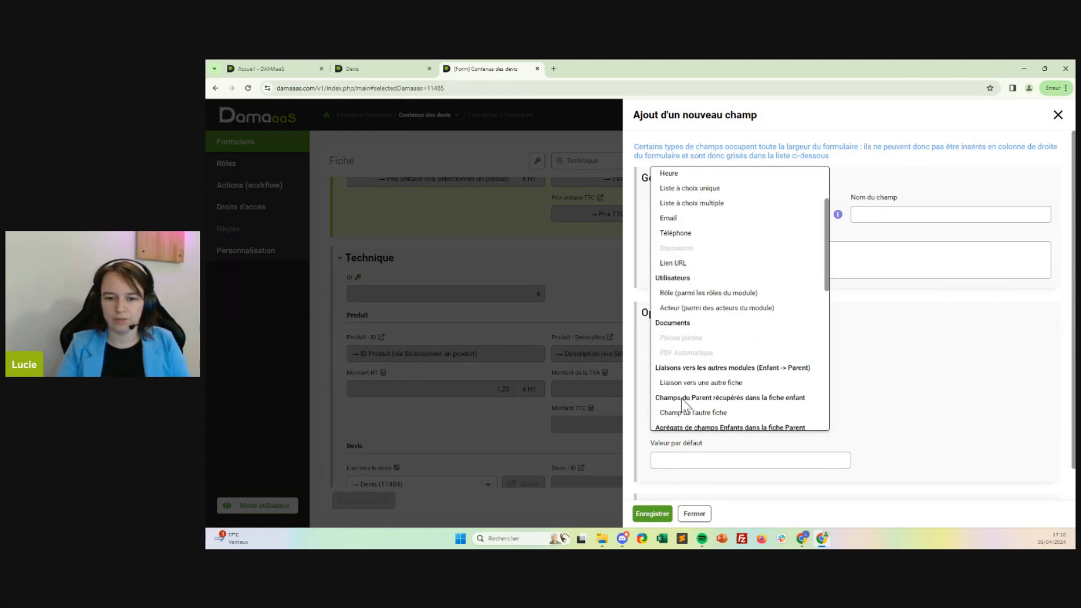
scroll(713, 296, down, 3)
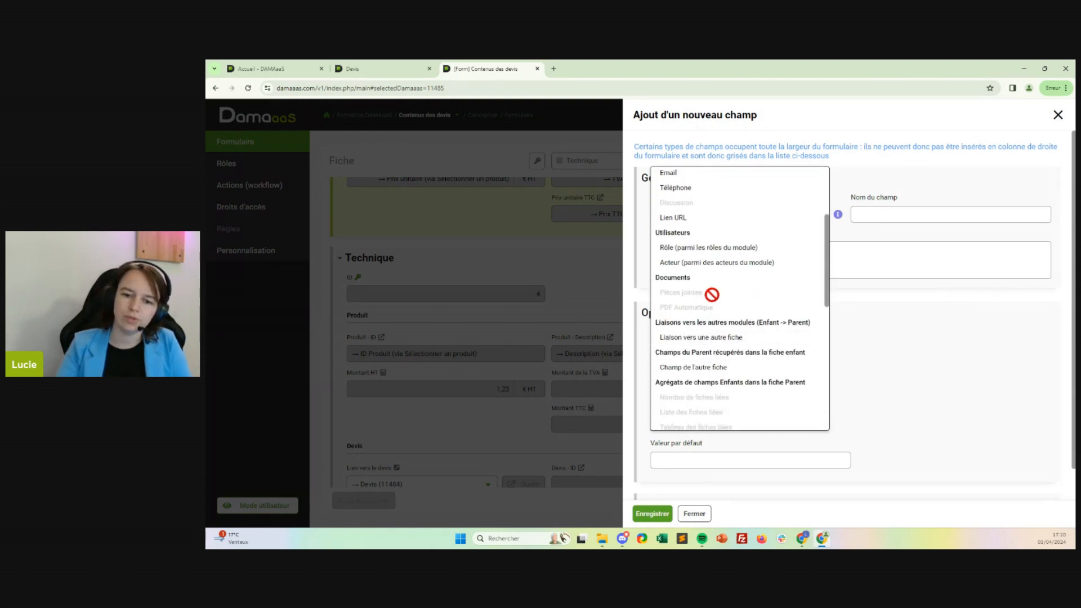
scroll(713, 298, up, 4)
scroll(713, 297, up, 1)
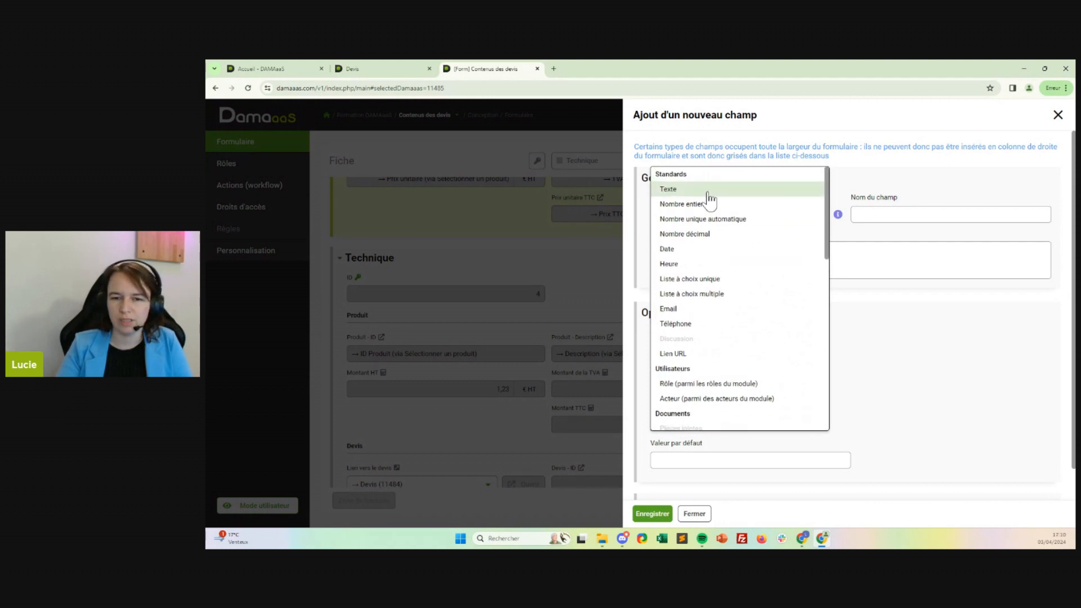
click(701, 280)
click(913, 216)
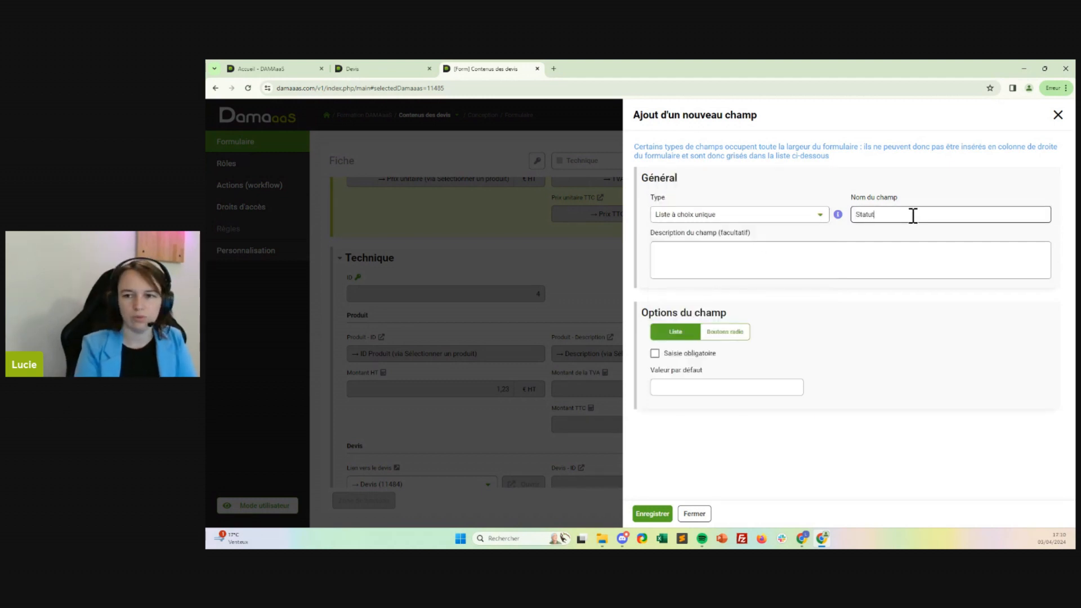
click(711, 384)
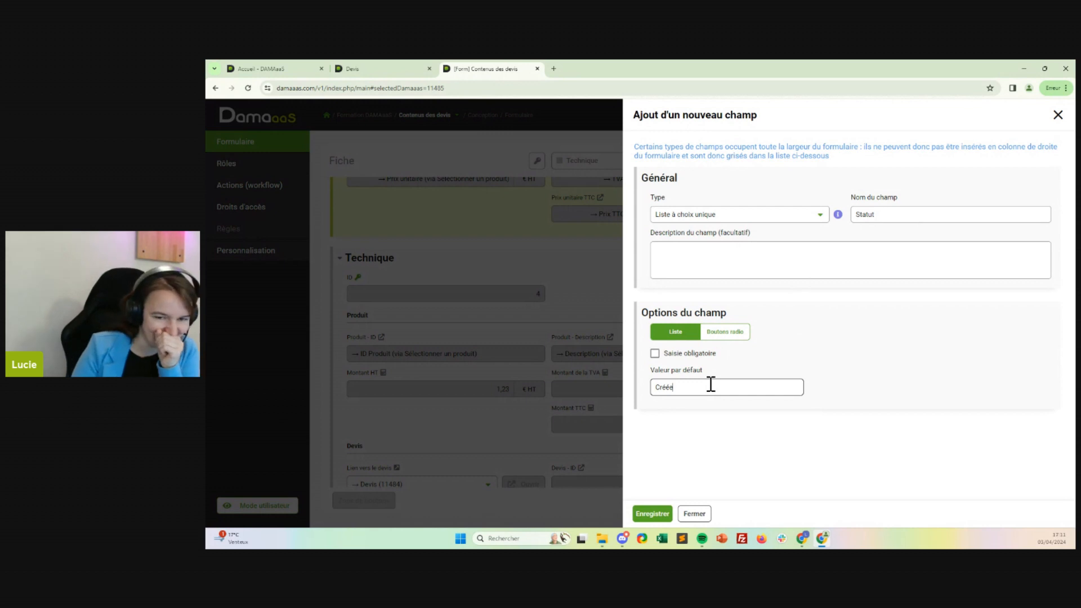
click(649, 517)
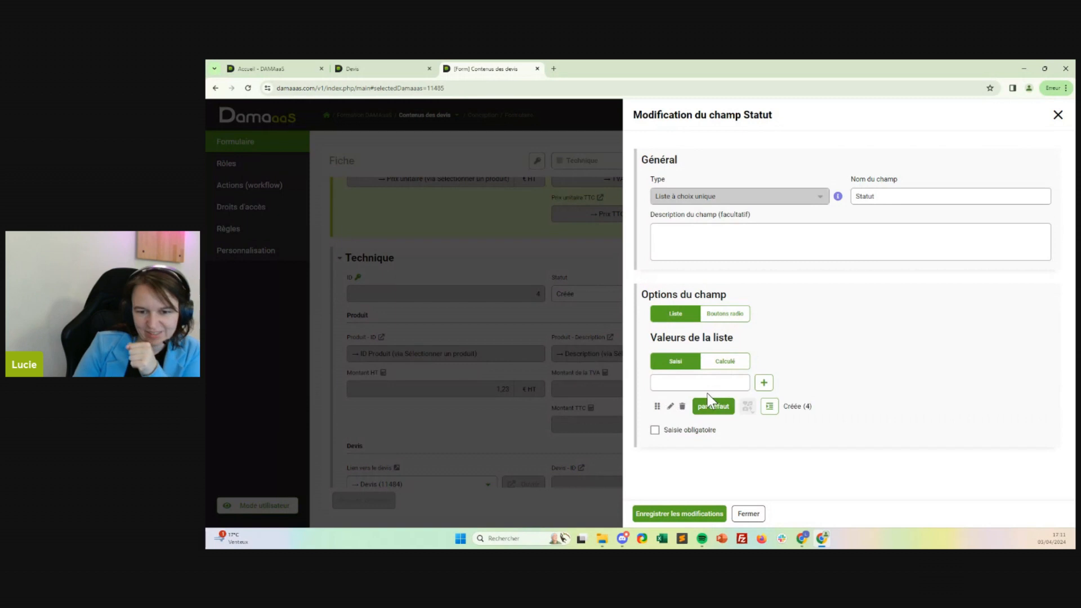
Add Supprimée as a second list value of the Statut field and save the changes.
click(699, 384)
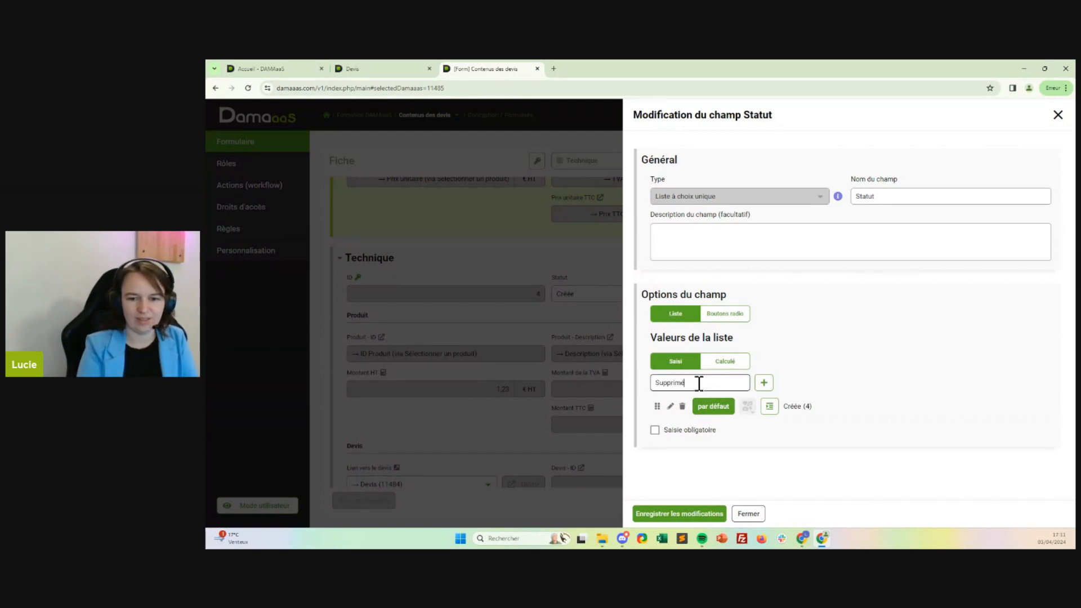
click(765, 384)
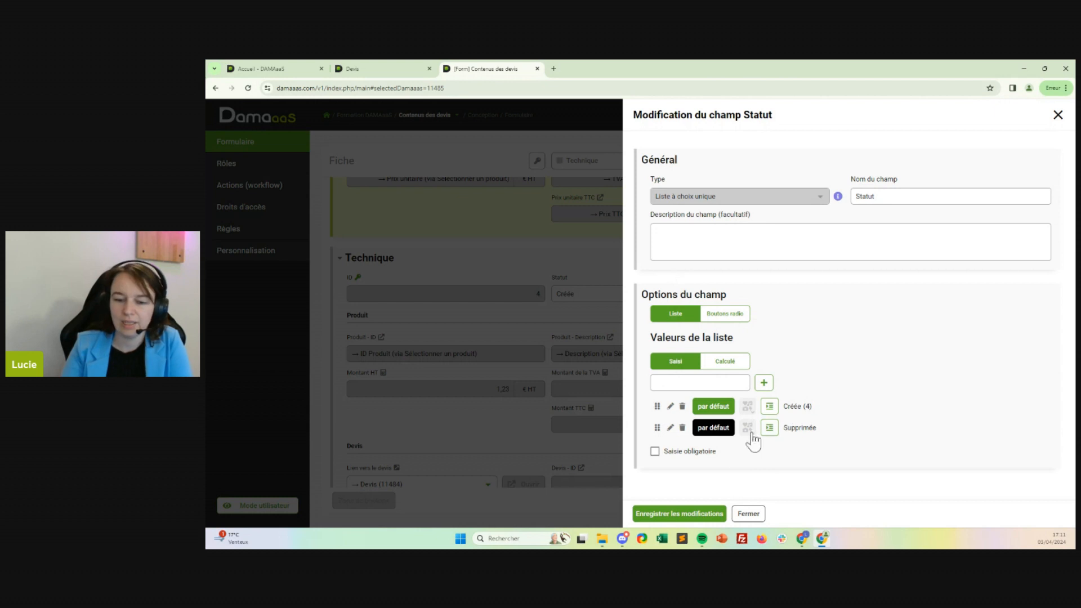
click(664, 517)
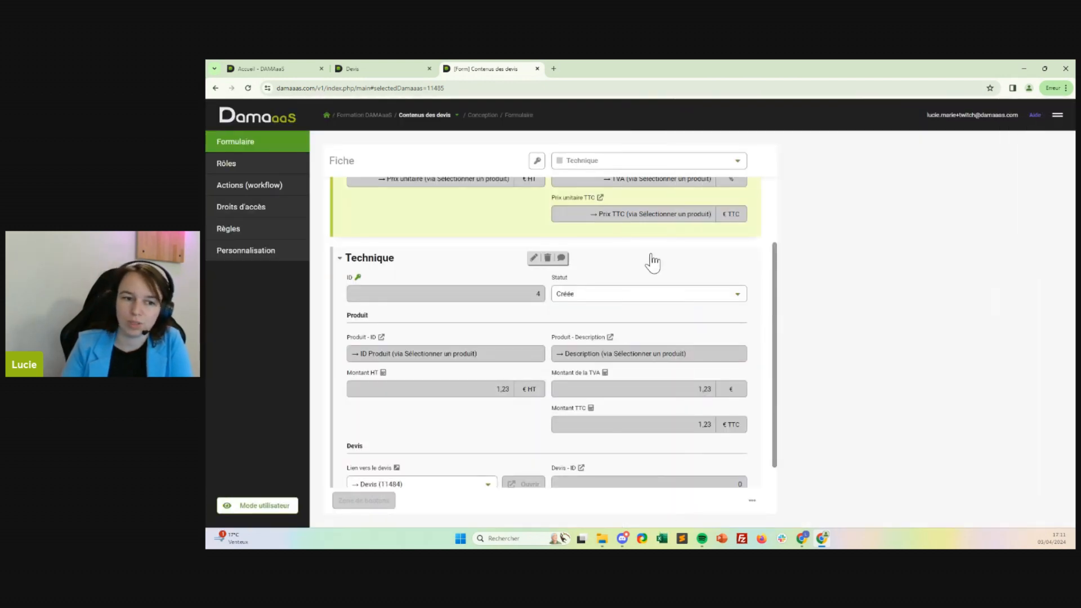
Insert a new Date field named Date de suppression below ID in the Technique section.
click(514, 306)
click(513, 312)
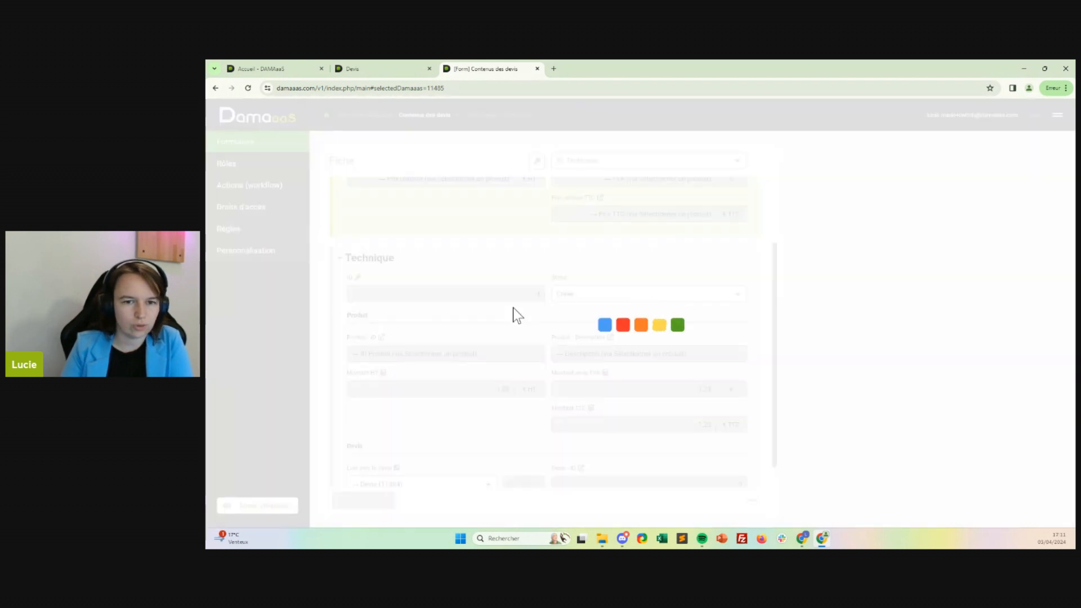
click(684, 197)
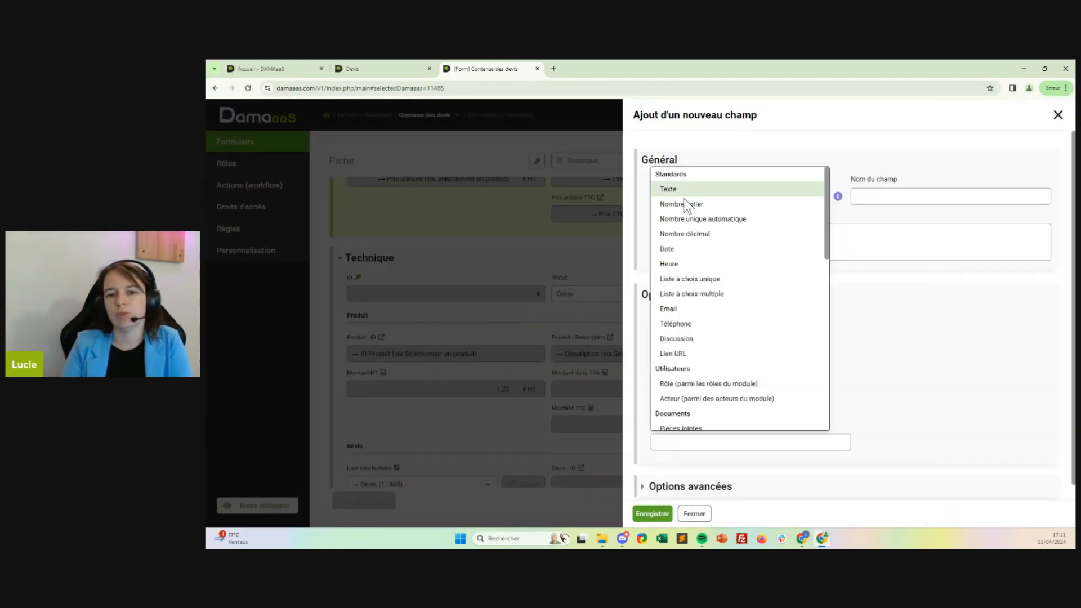
click(697, 251)
click(876, 198)
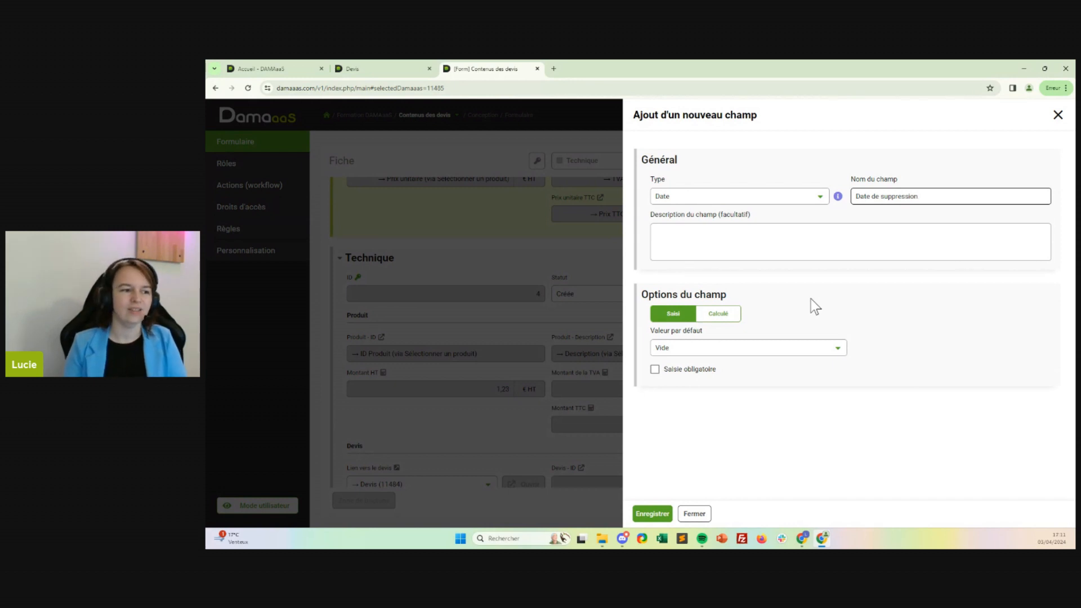
Try Date de création de la fiche and Date personnalisée as the field's default value.
click(742, 351)
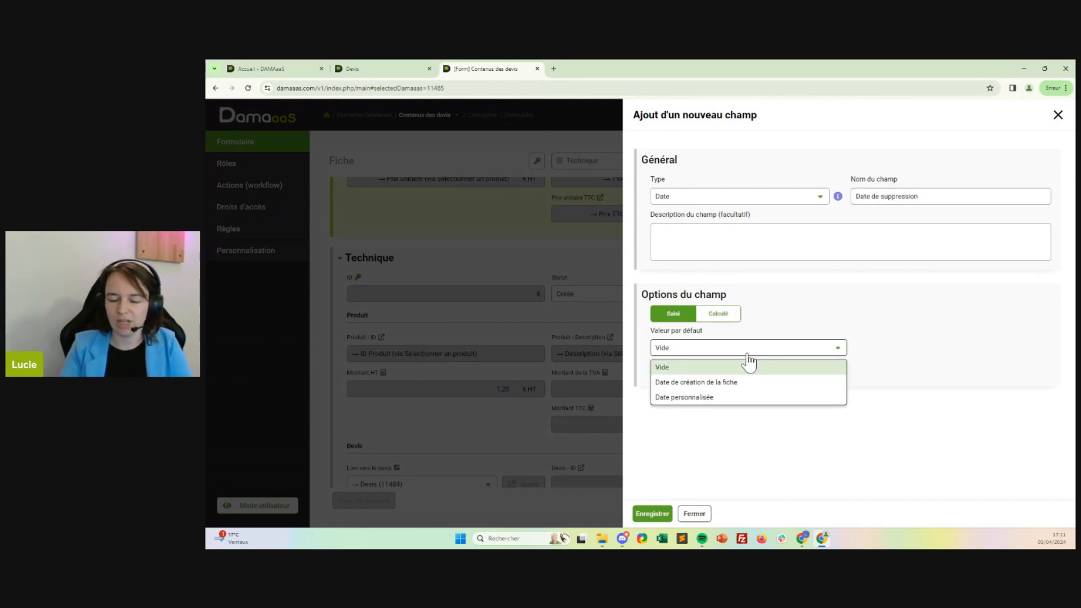
click(721, 384)
click(683, 352)
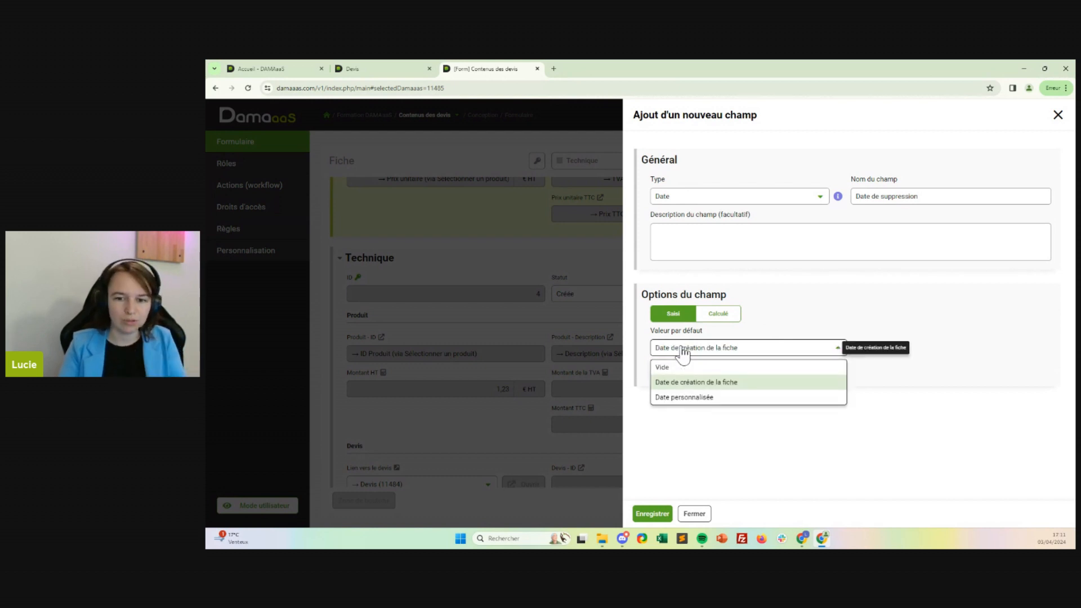
click(691, 397)
Set the default value to Vide and save the Date de suppression field.
click(719, 353)
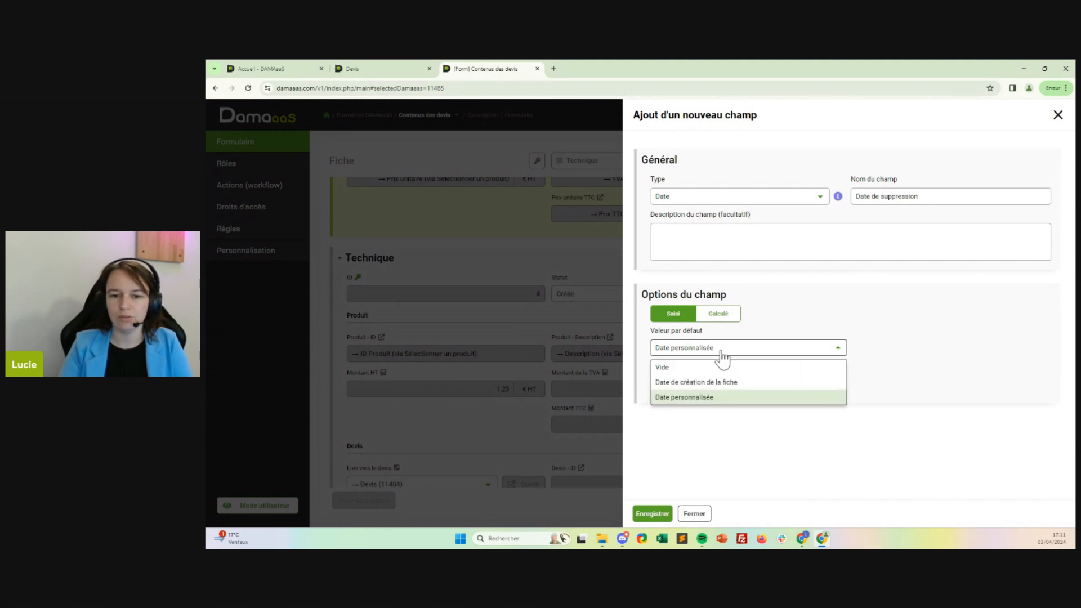
click(714, 366)
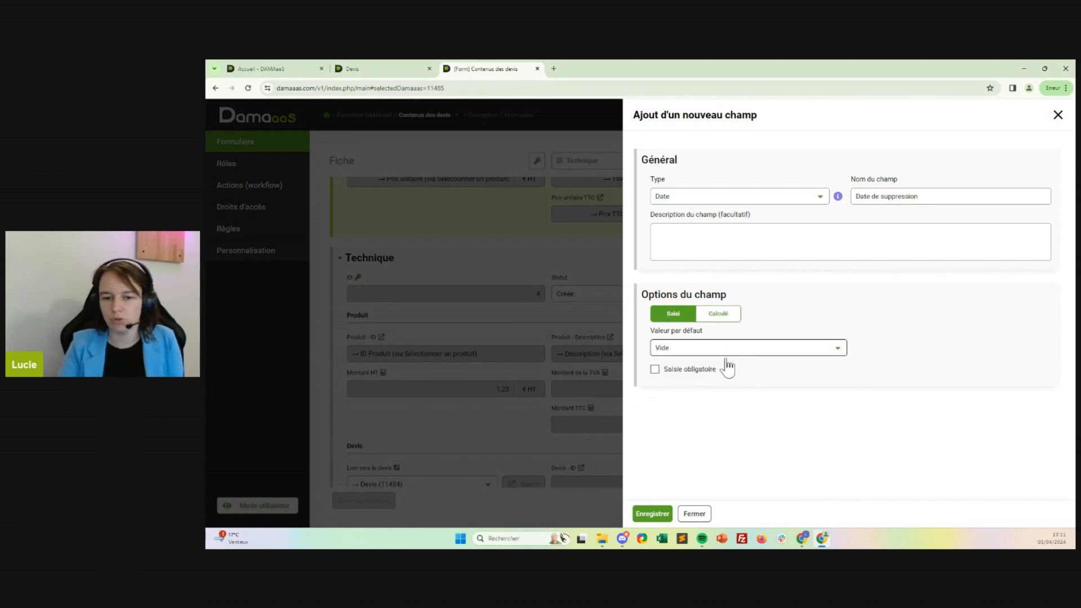
click(661, 513)
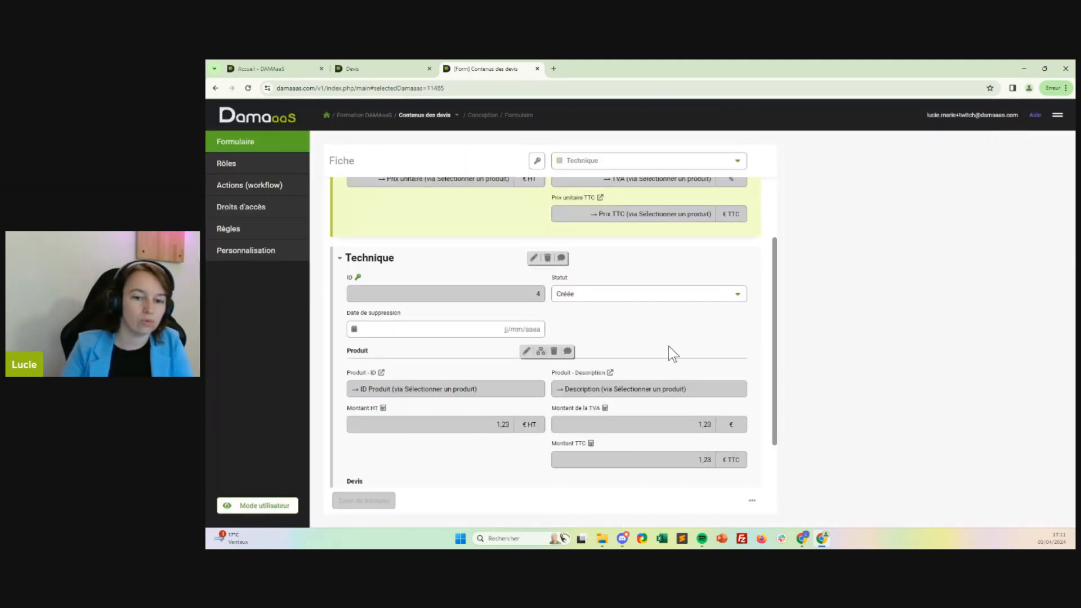
Insert a new Date field named Date de purge beside Date de suppression.
click(648, 334)
click(627, 343)
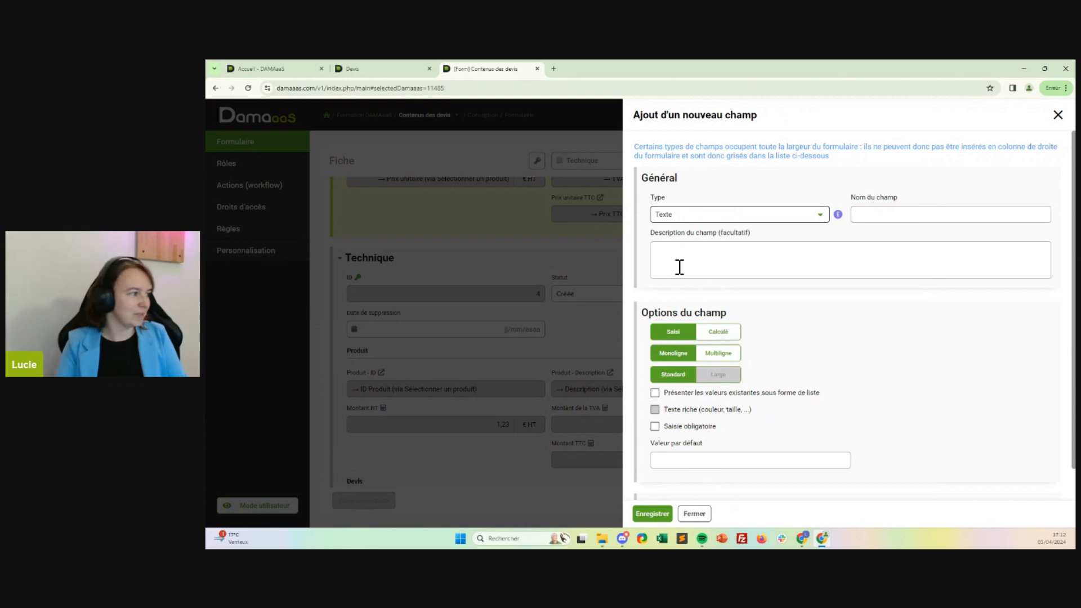
click(660, 218)
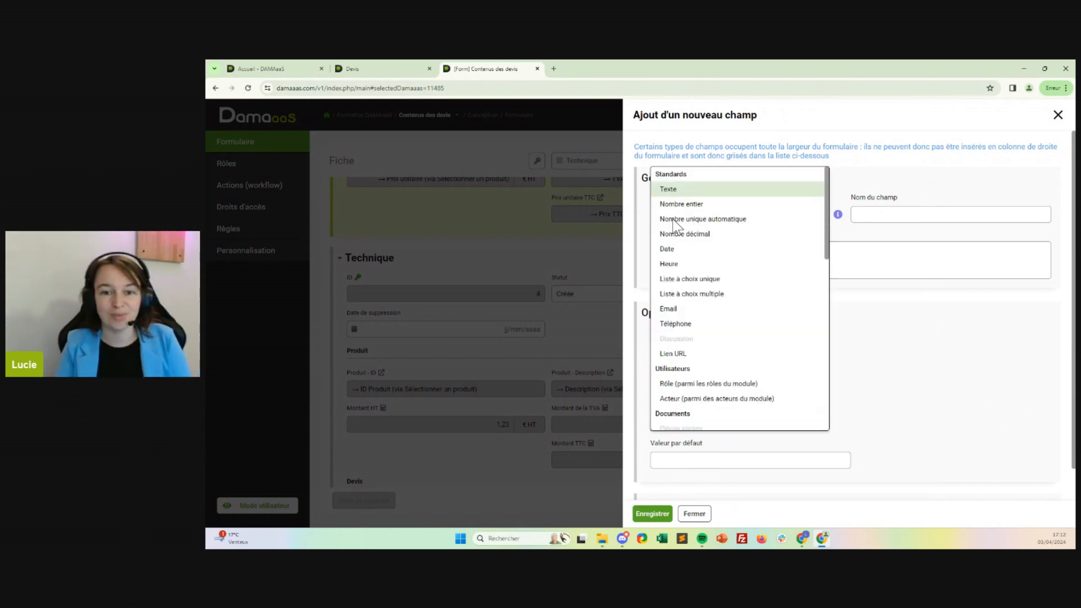
click(713, 250)
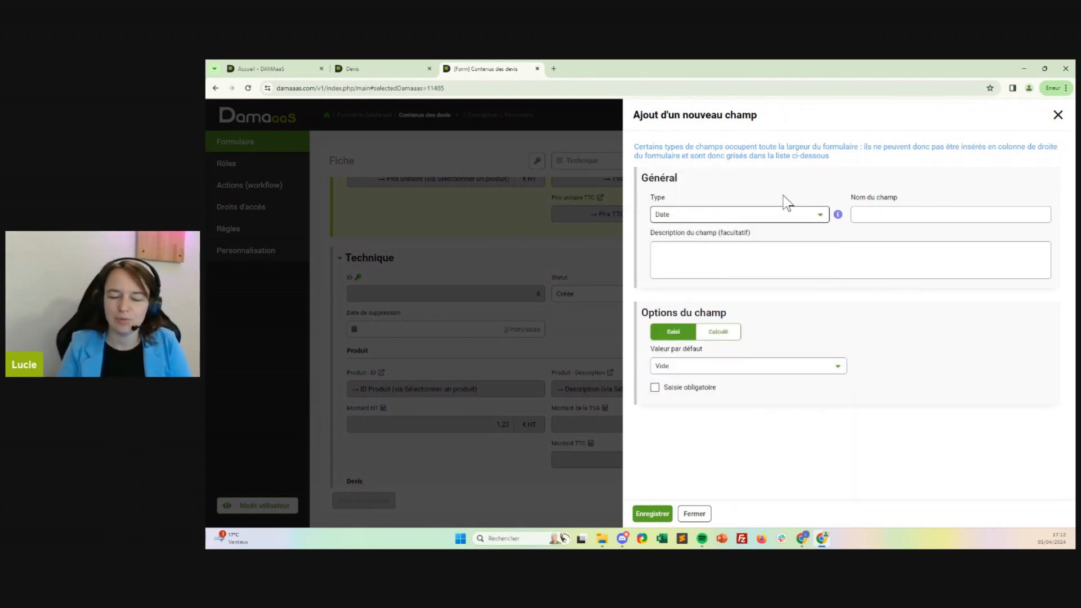
click(916, 219)
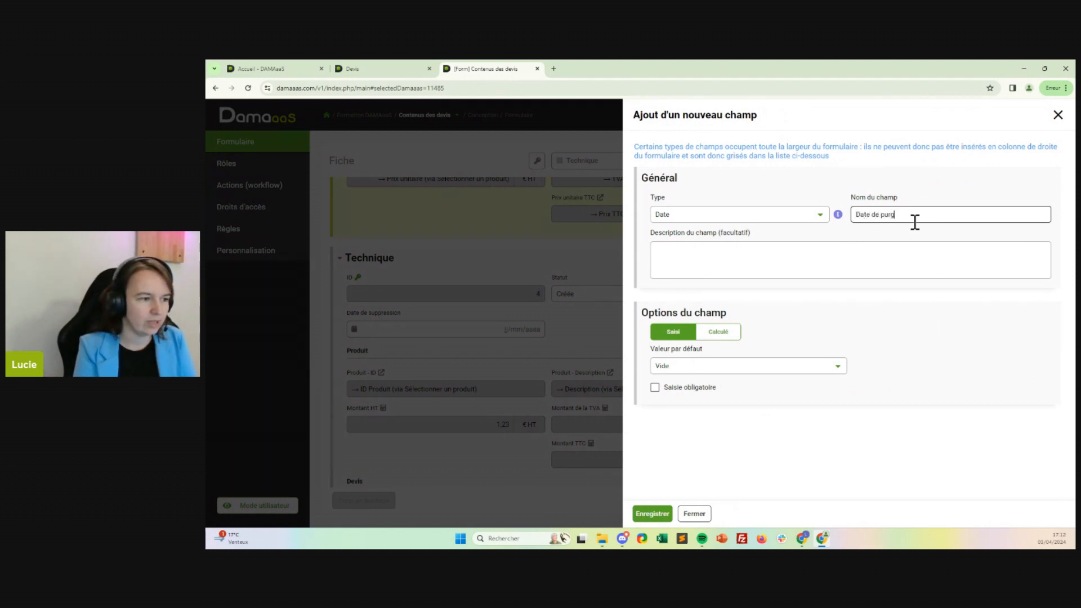
Make Date de purge calculated with SI(NONVIDE(CHAMPS("Date de suppression"));CHAMPS("Date de suppression");"") as its formula and save the field.
click(722, 334)
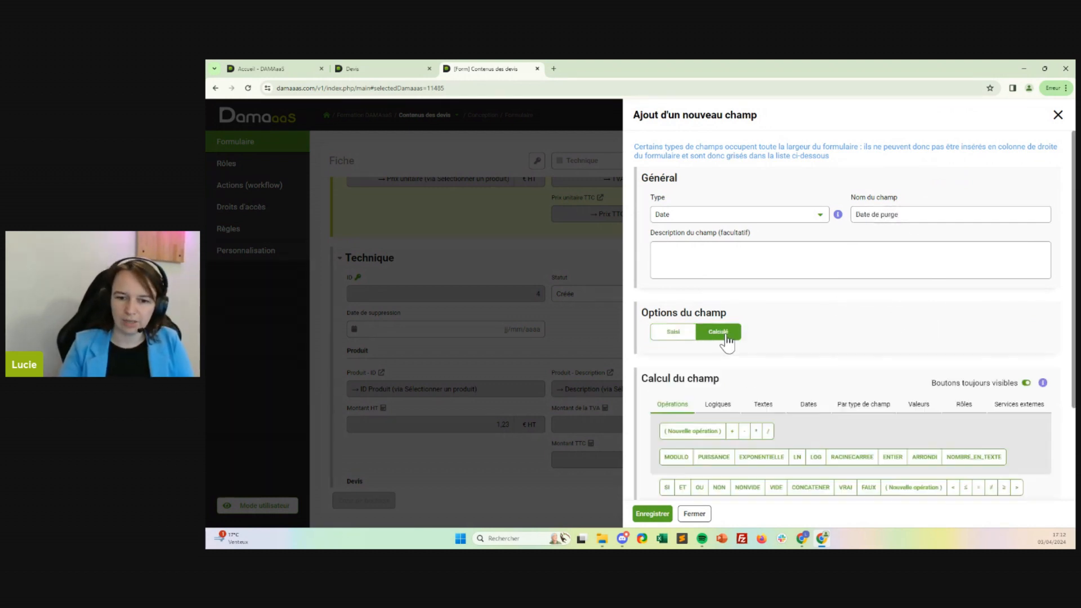
scroll(801, 302, down, 2)
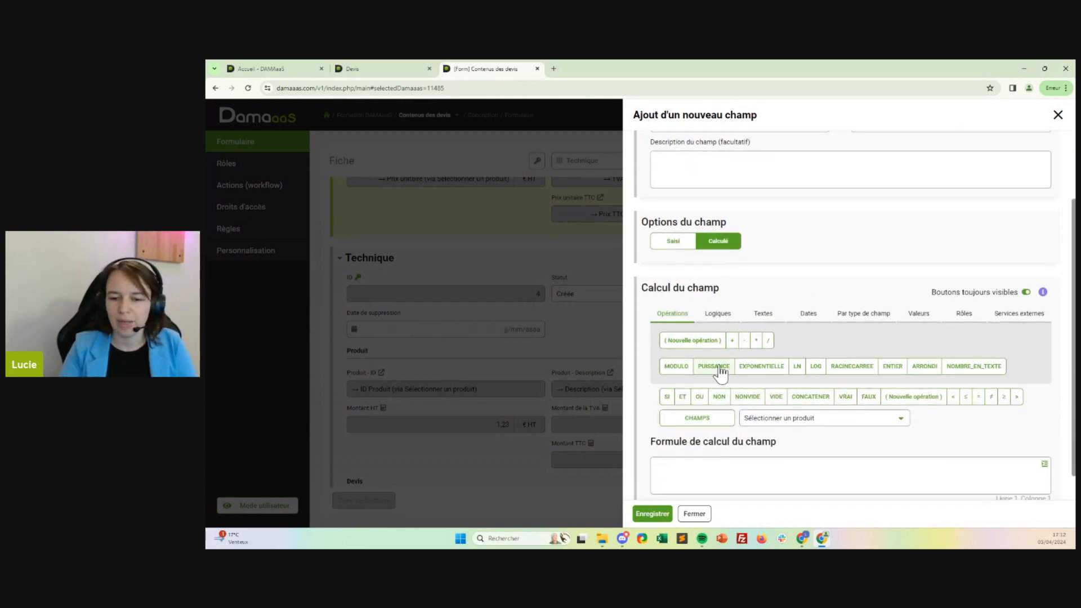
scroll(718, 375, down, 1)
click(667, 366)
click(744, 367)
click(800, 388)
click(800, 387)
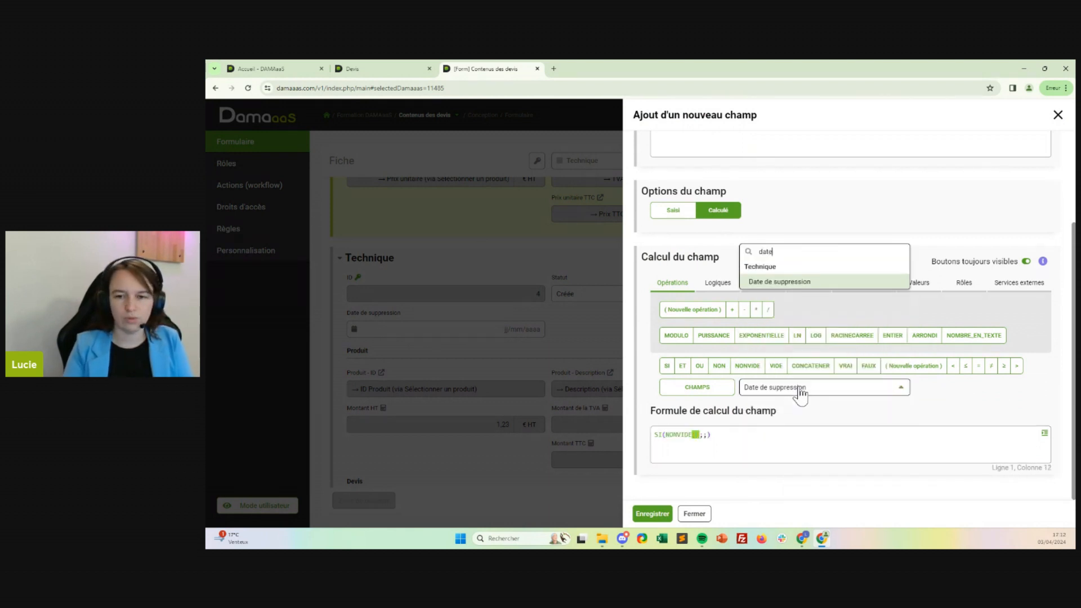
click(699, 388)
click(813, 436)
click(697, 387)
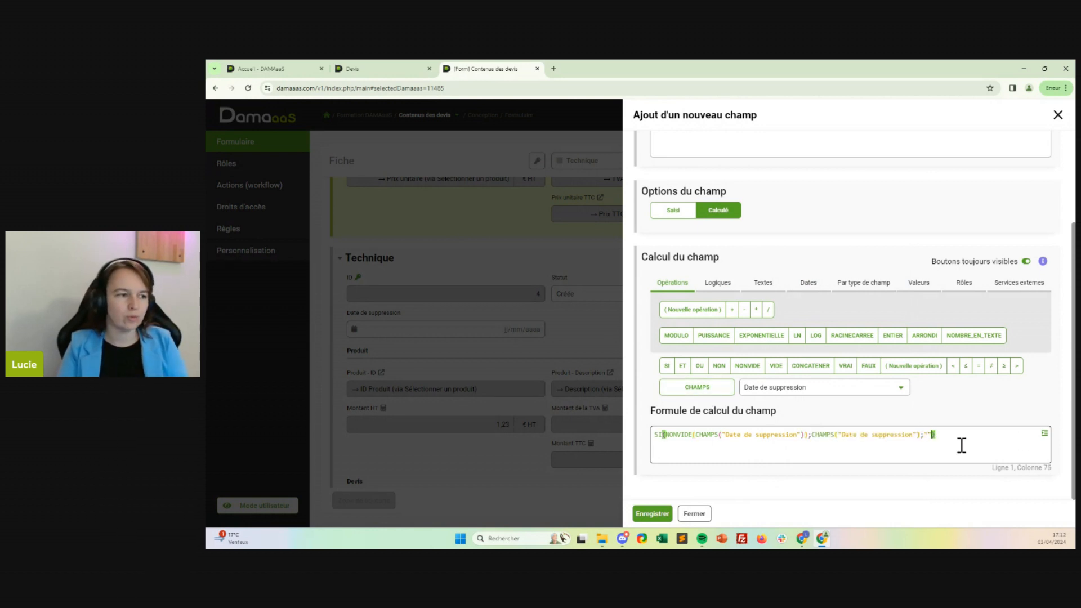
click(655, 514)
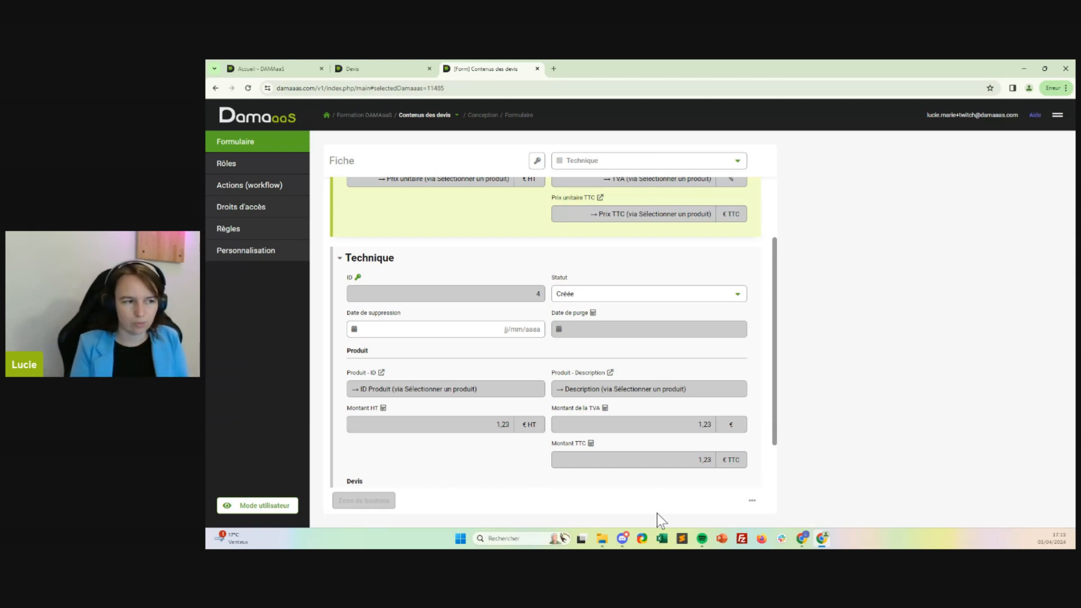
Open the Contenus des devis workflow as a graphical representation and place the À la création de la fiche action on the canvas.
click(211, 188)
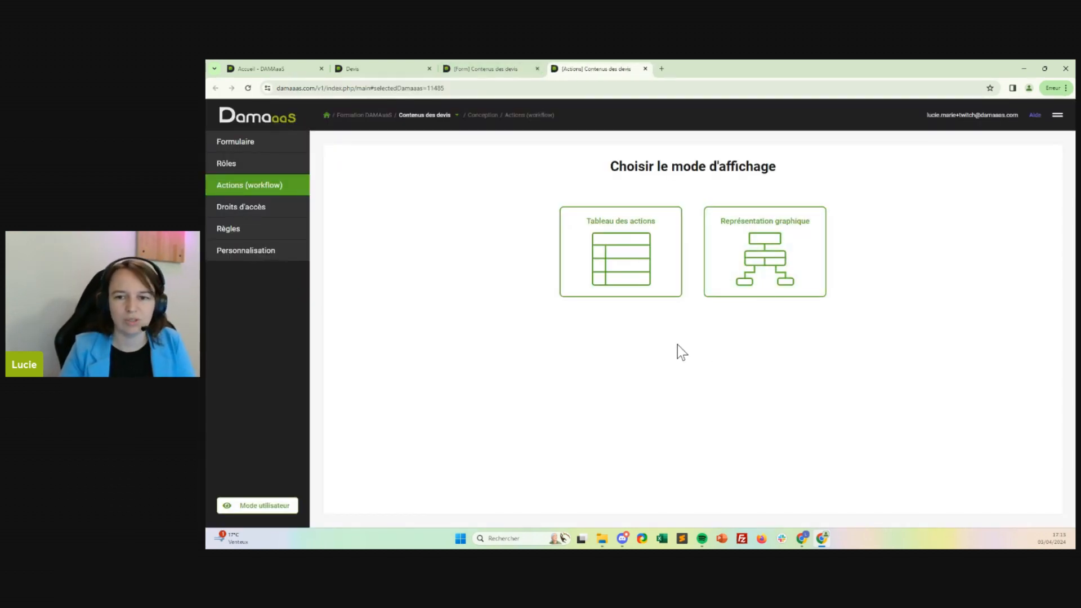
click(749, 228)
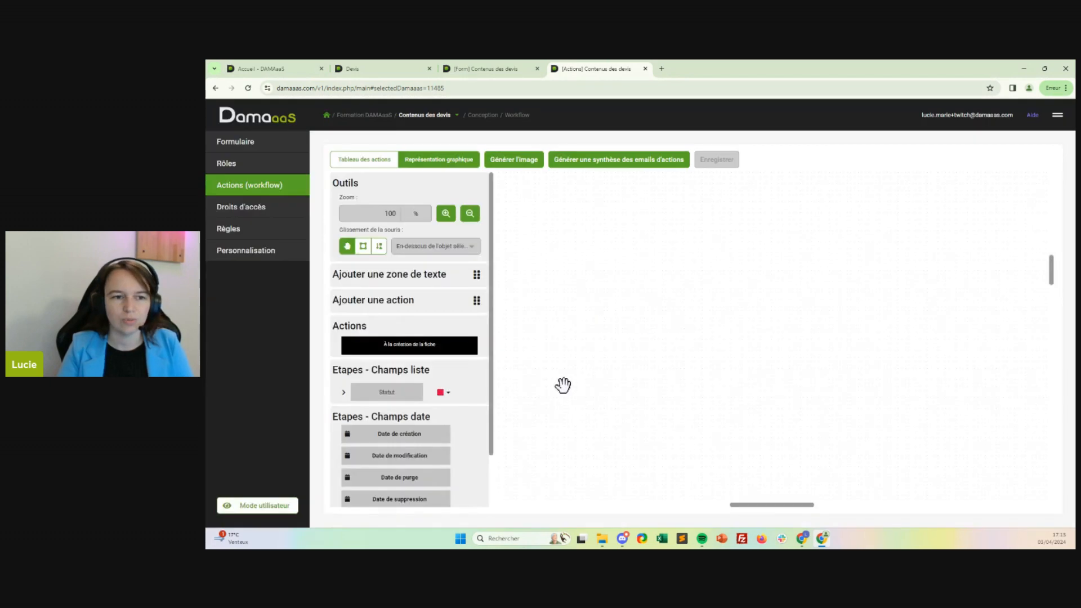
drag(393, 346, 660, 280)
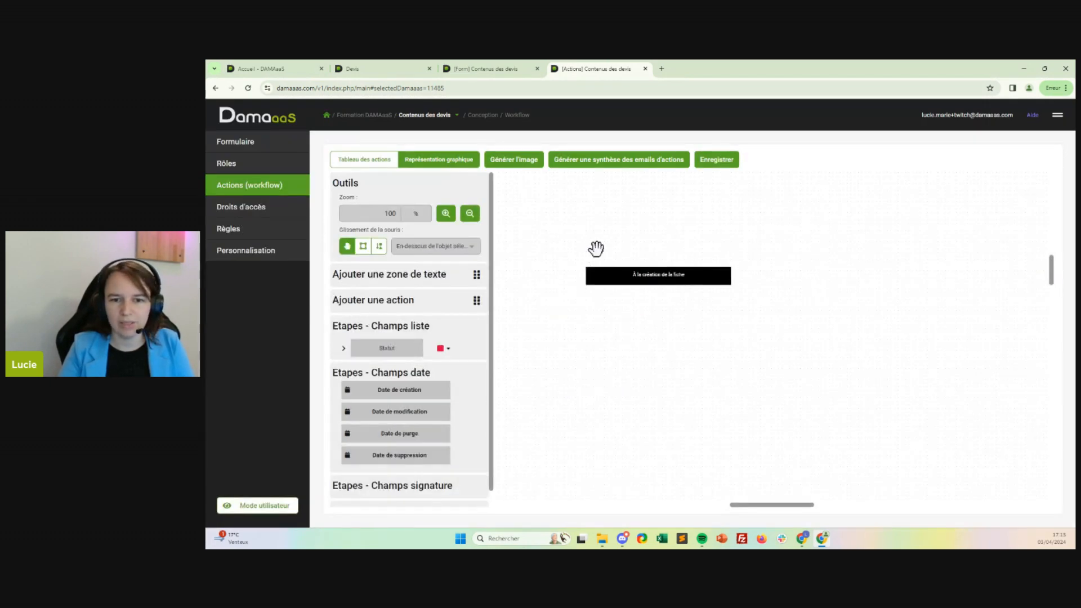
Create a green button named Ajouter on the À la création de la fiche action and save it.
click(603, 264)
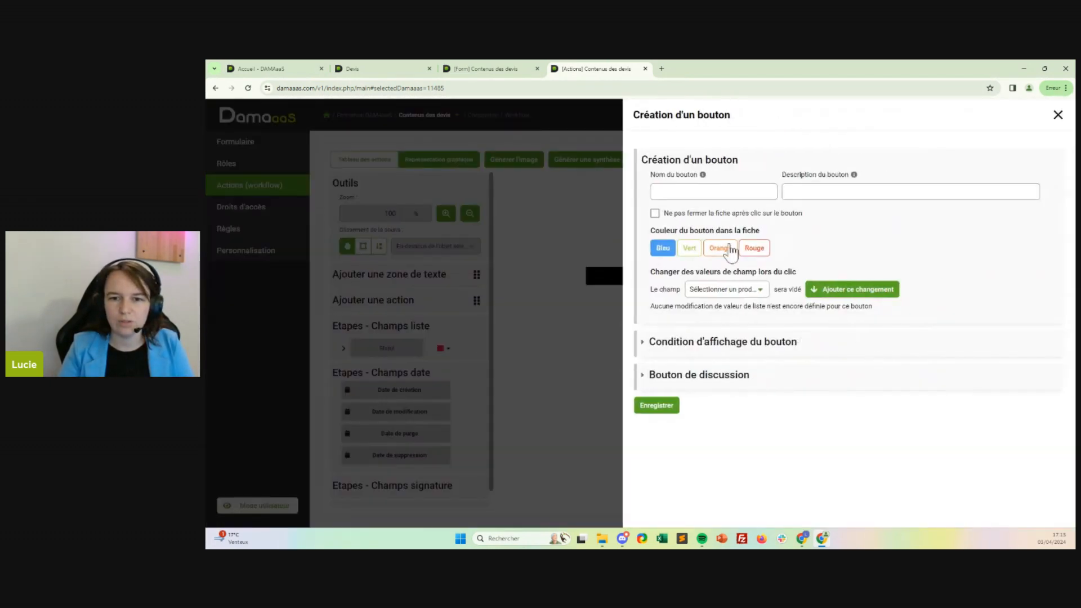
click(731, 196)
text(Ajouter)
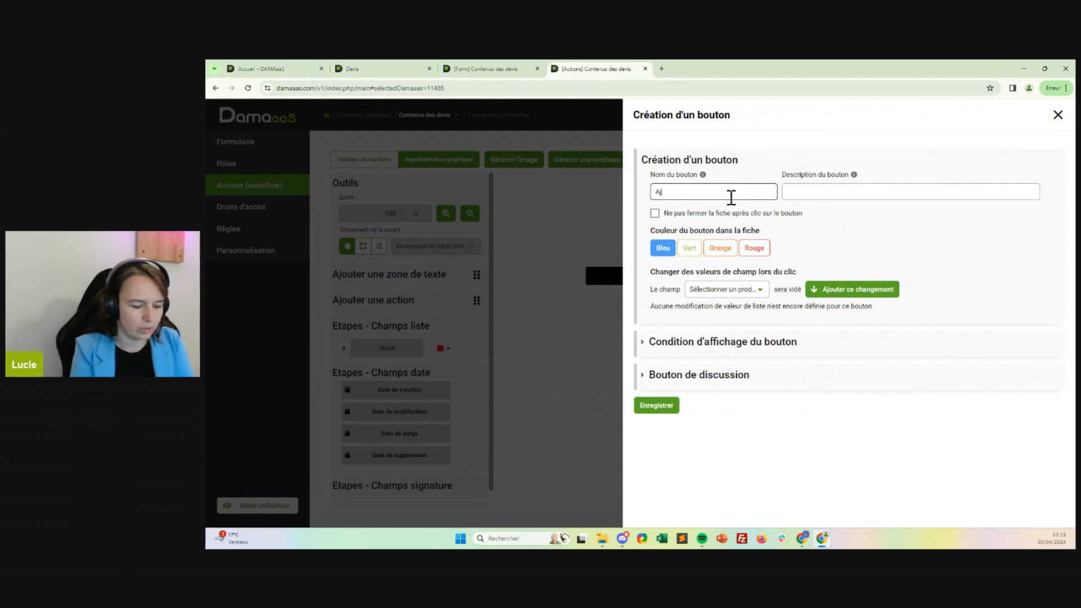
click(690, 248)
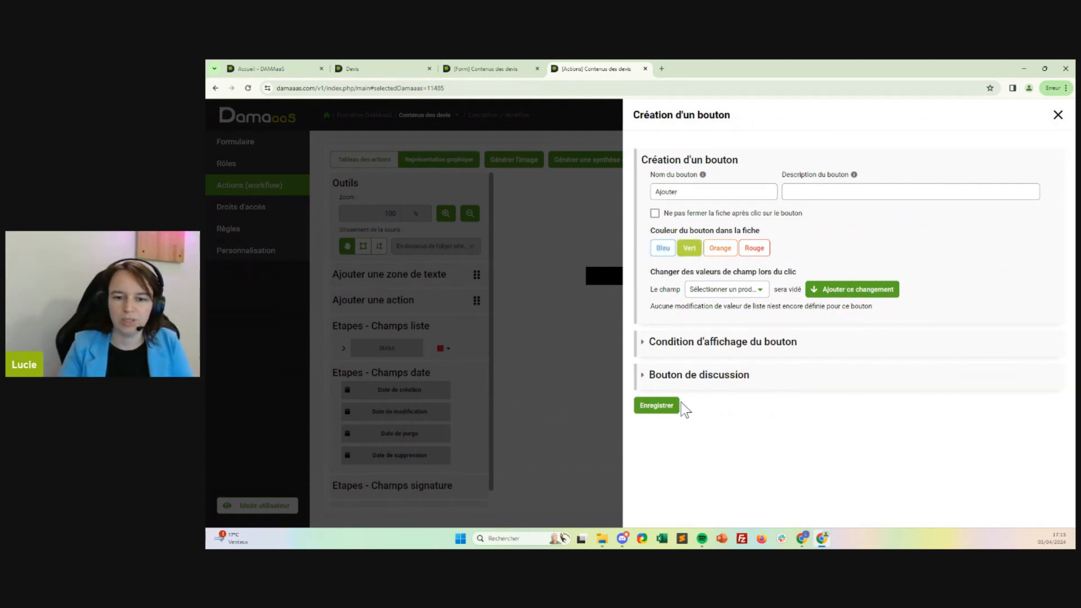
click(674, 407)
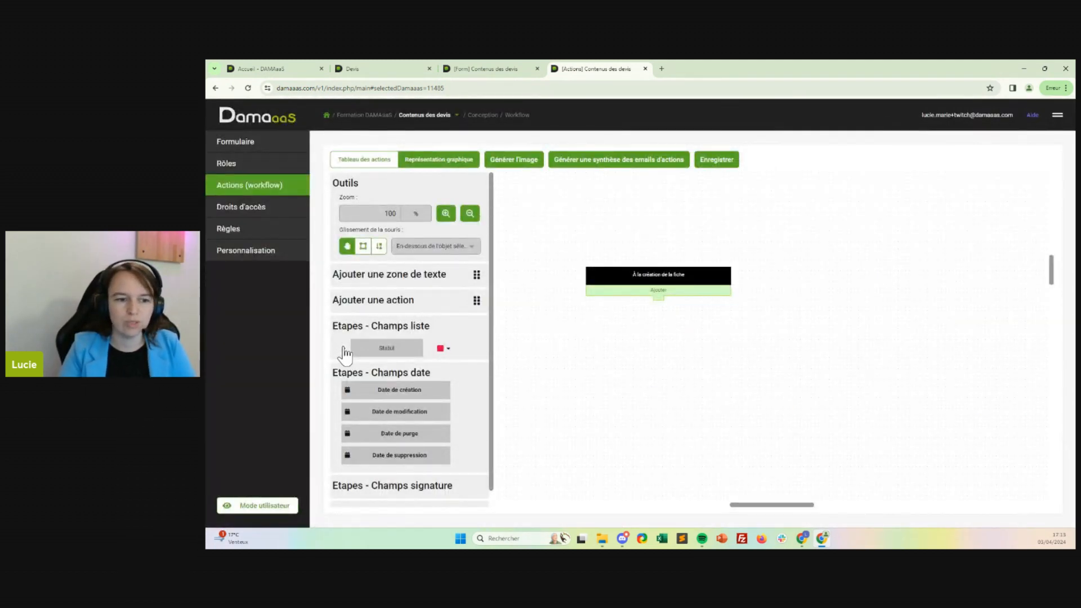
Place the Créée step of the Statut field on the workflow canvas, above and to the right of the creation action.
click(344, 348)
drag(389, 365, 801, 222)
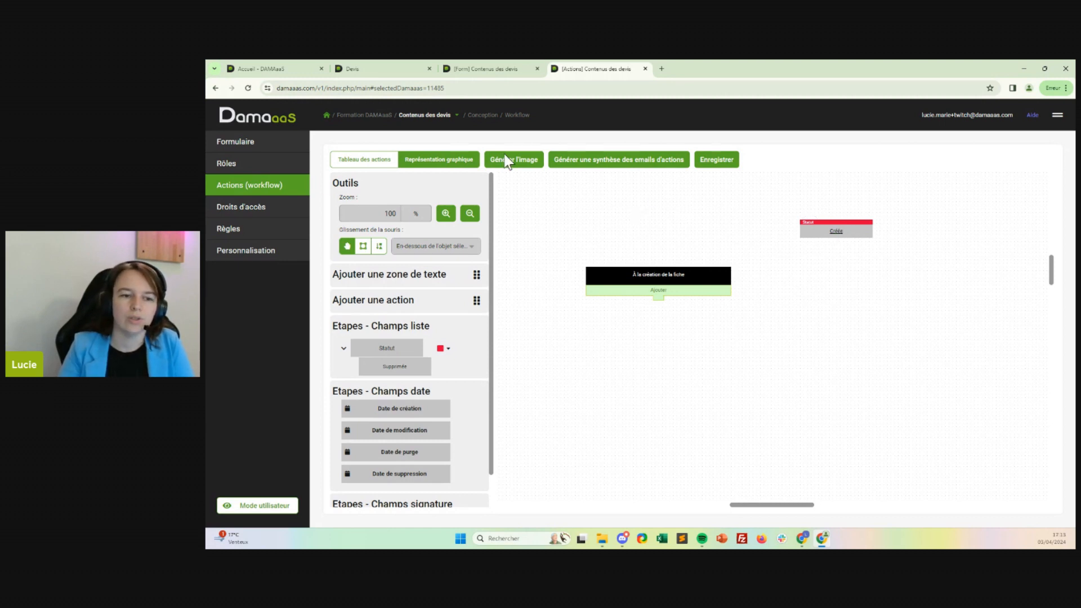
Add an action named Modifier as a task for the variable actor Auteur, excluded from the task counter and the Tâches tab.
drag(477, 311, 850, 258)
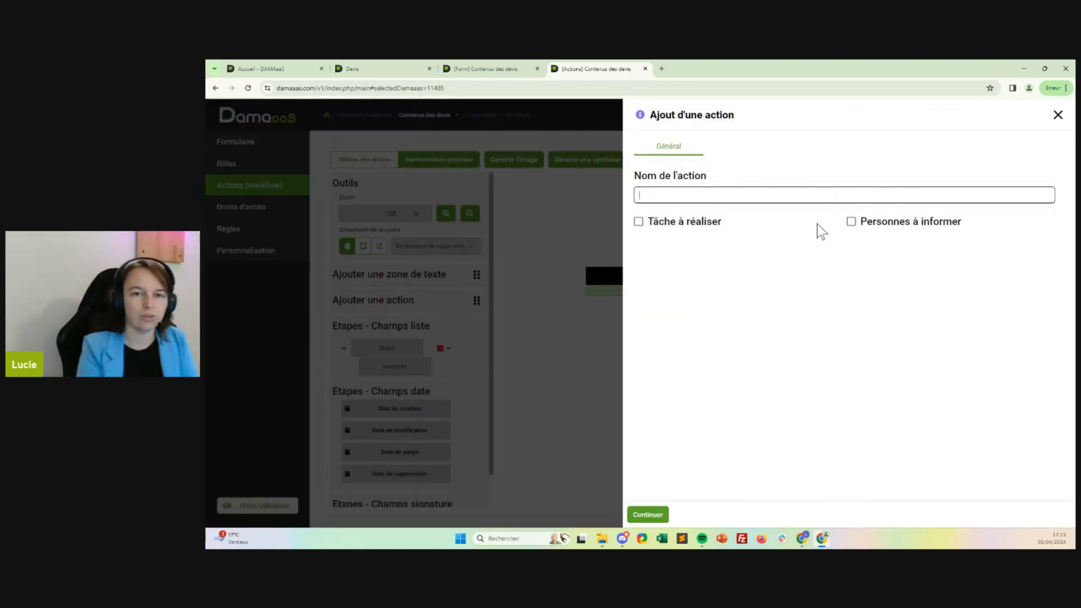
text(Modi)
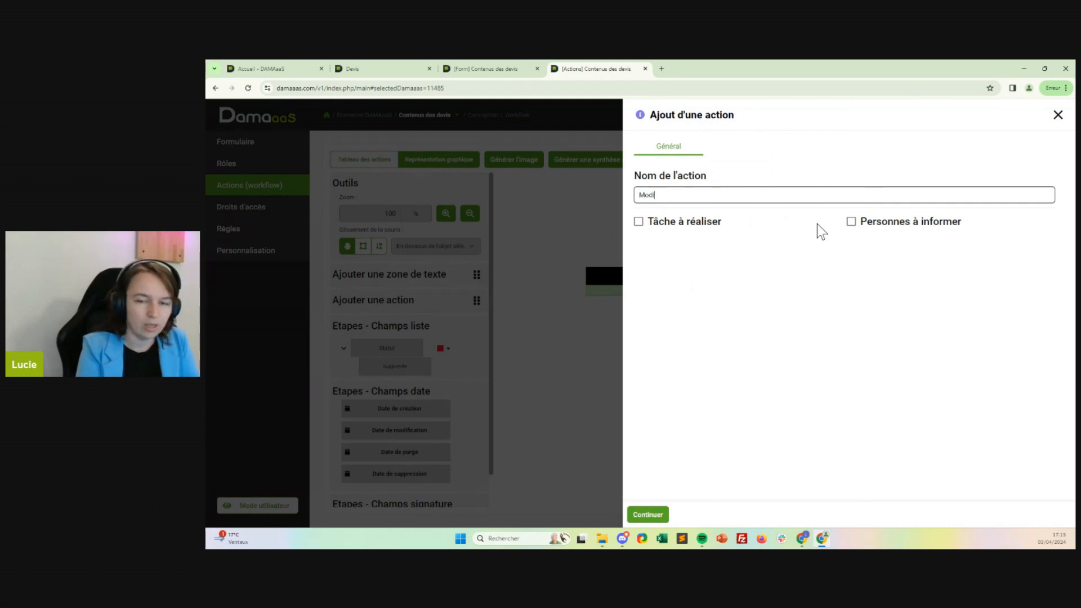
text(fier le pro)
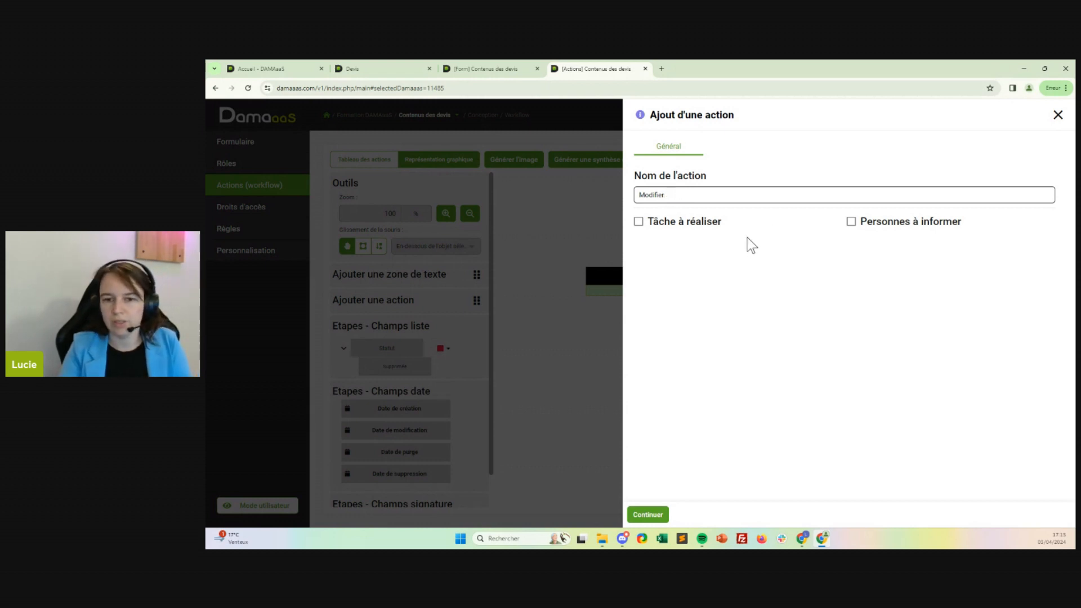
click(715, 224)
click(672, 280)
click(672, 279)
click(683, 294)
click(678, 310)
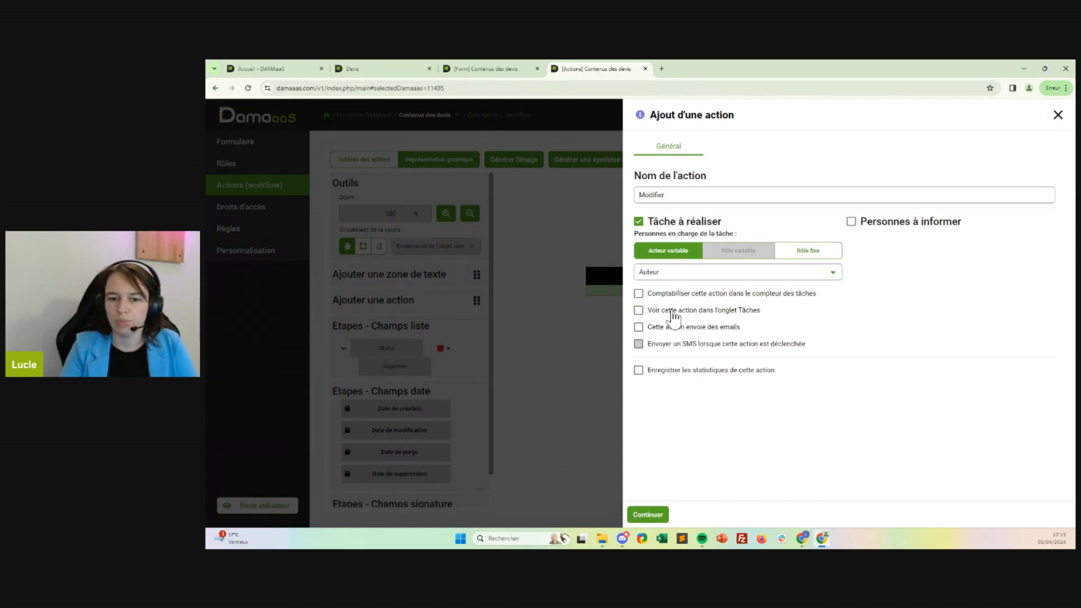
click(646, 516)
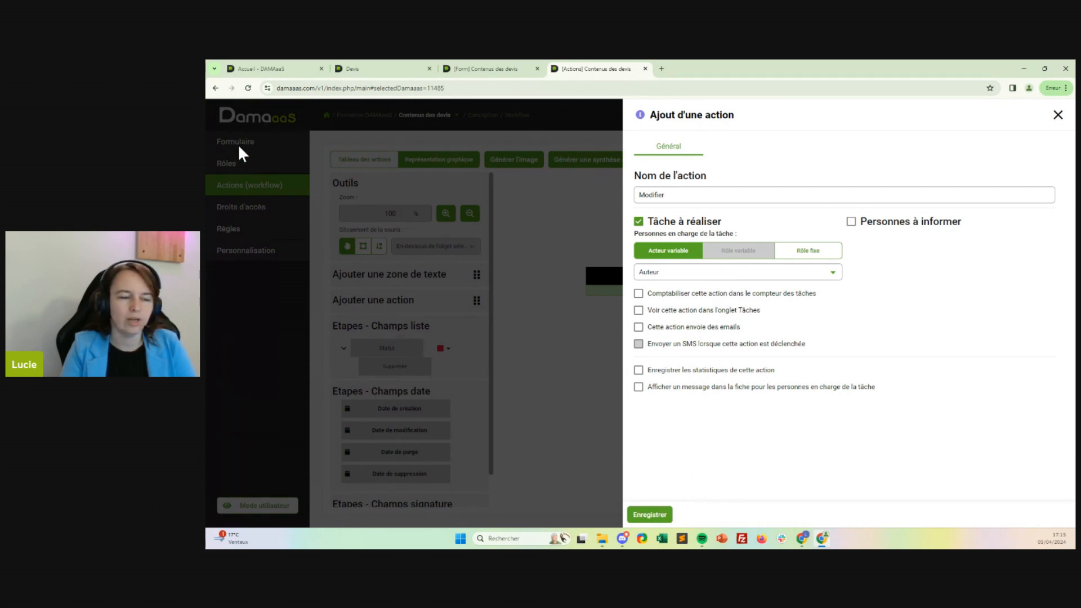
Save the Modifier action and place it beside À la création de la fiche, with the Créée step directly above it.
click(524, 68)
click(366, 69)
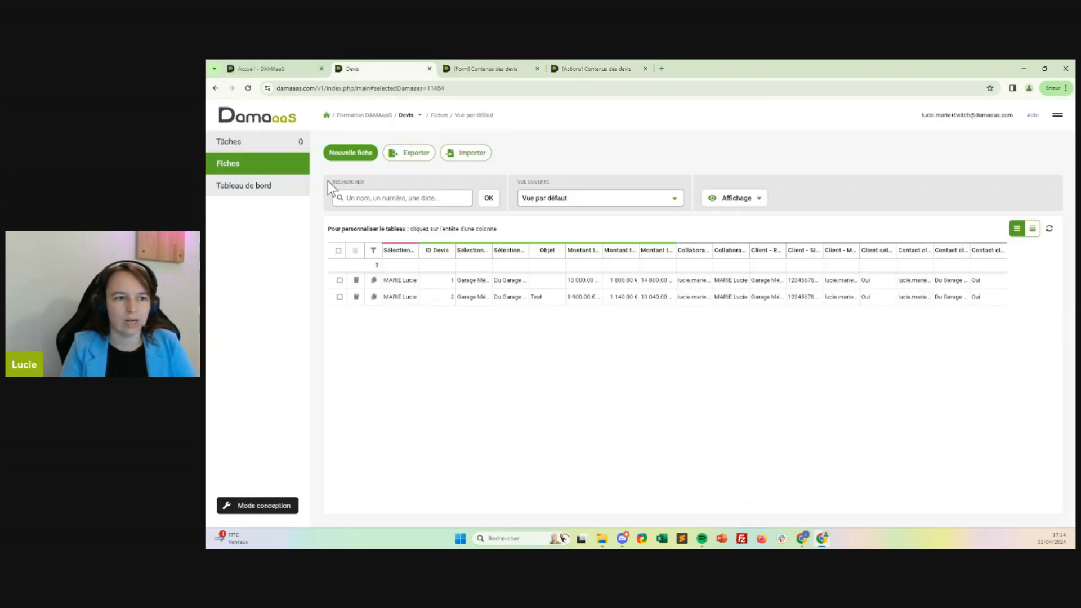
click(587, 65)
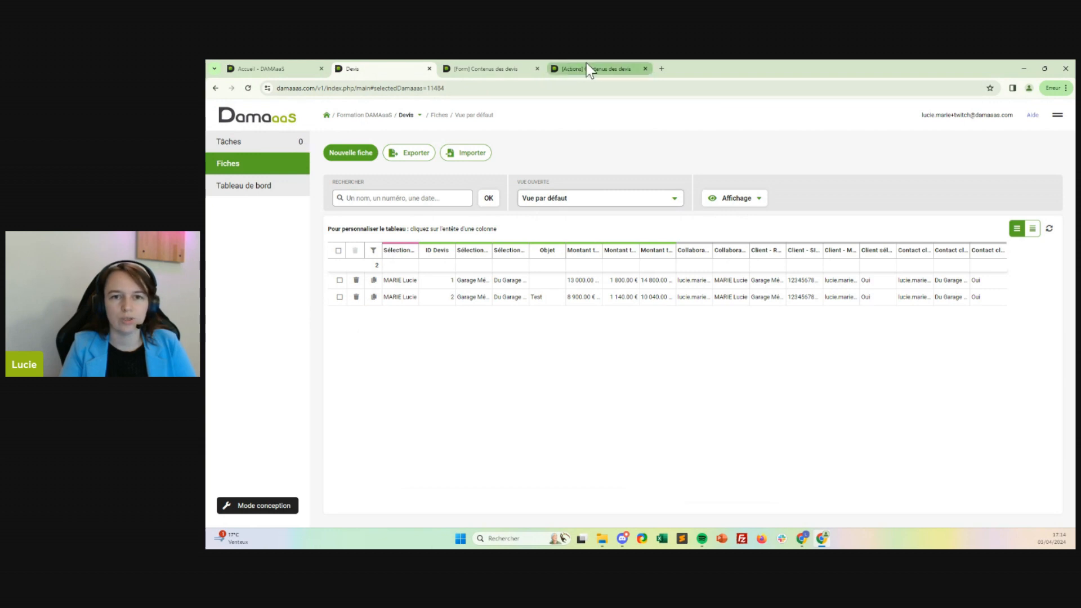
click(658, 517)
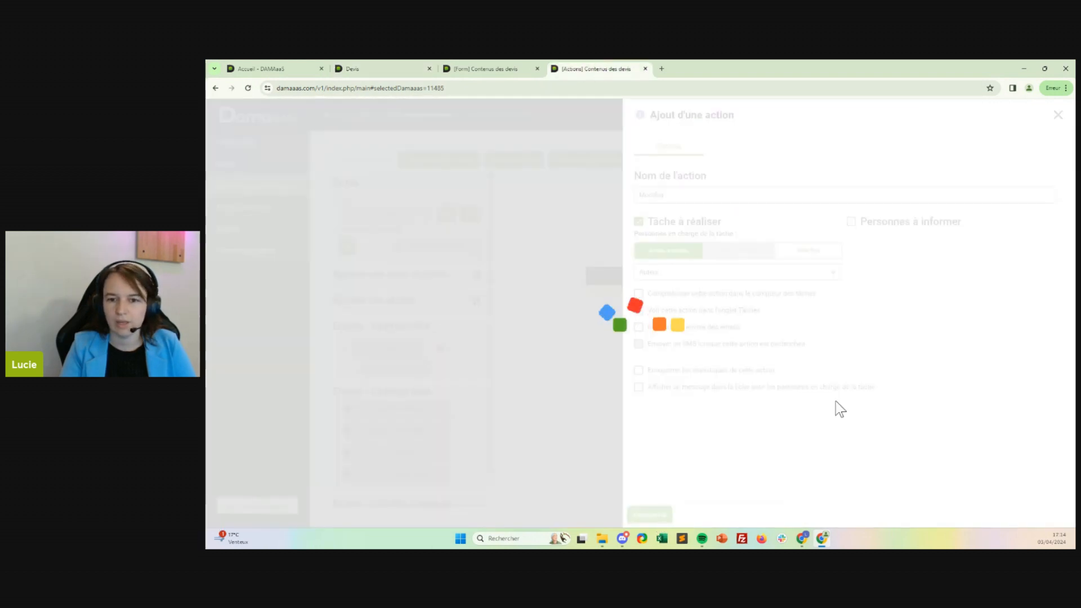
drag(836, 245, 797, 275)
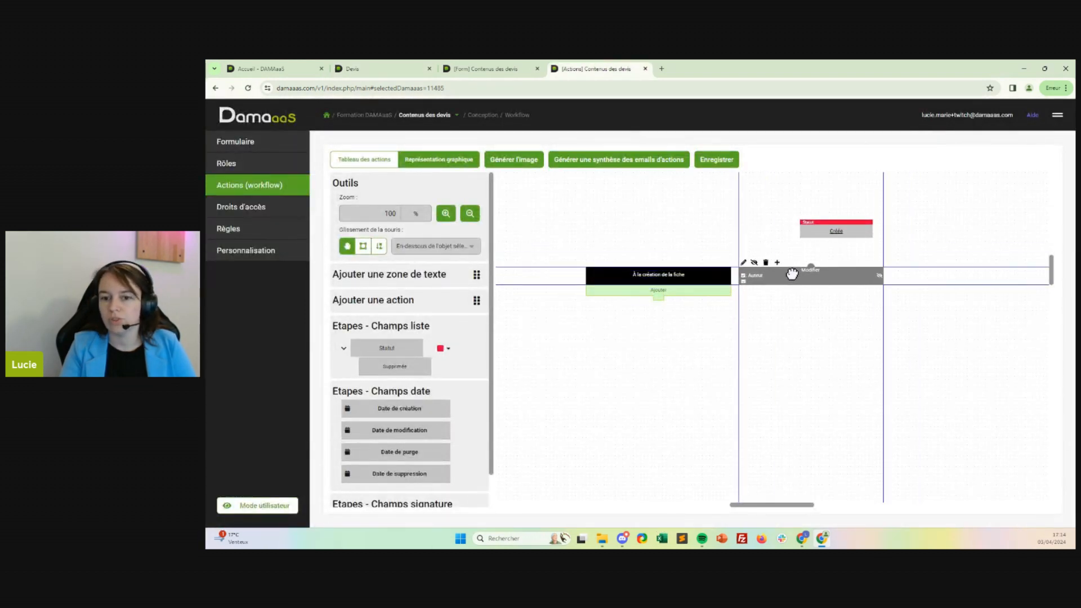
drag(820, 231, 830, 205)
Create a green button named Enregistrer et fermer on the Modifier action and save it.
click(776, 273)
click(776, 273)
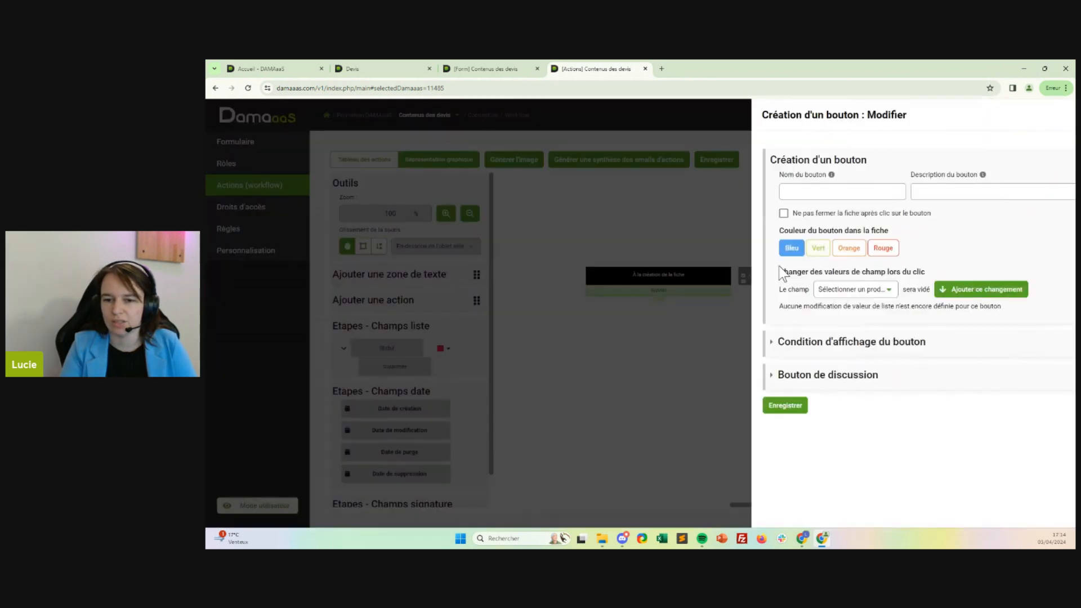
click(715, 197)
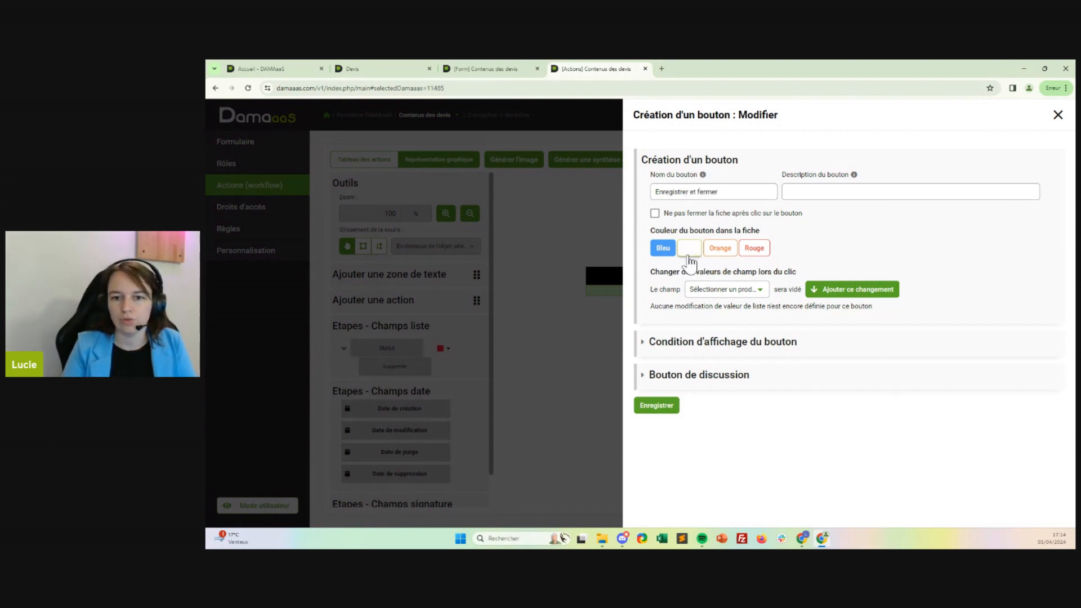
click(690, 248)
click(656, 407)
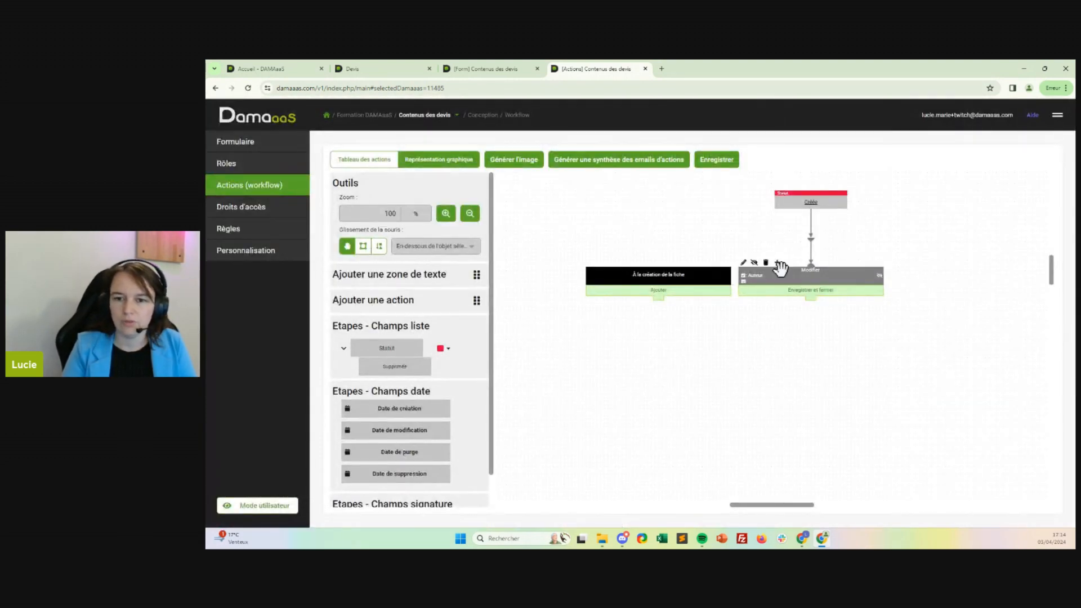
Create a red Supprimer button on the Modifier action and link it to the Supprimée step placed below.
click(778, 264)
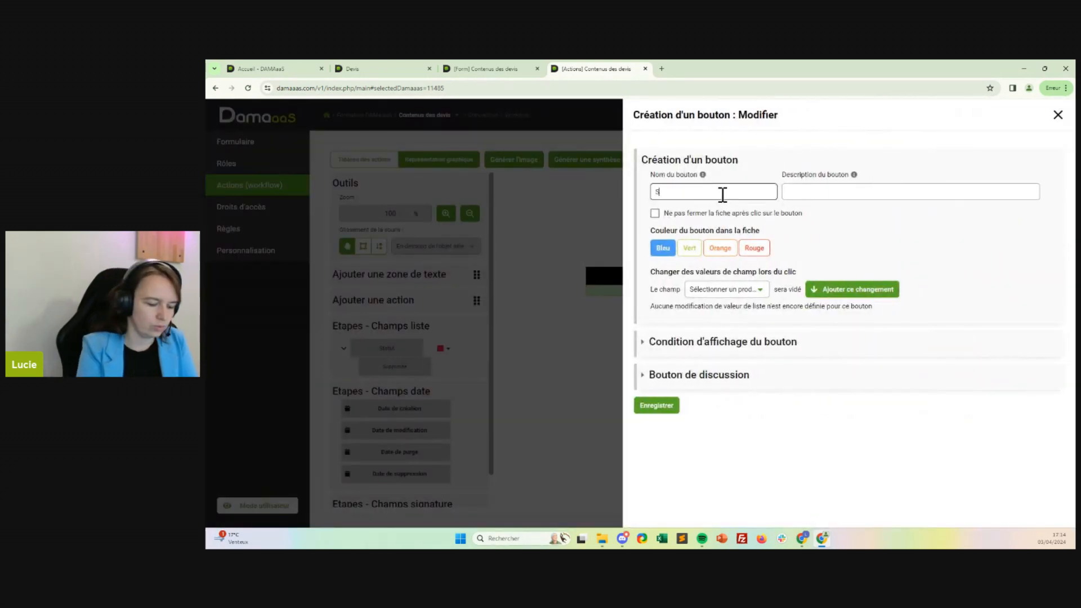
text(Supprimer)
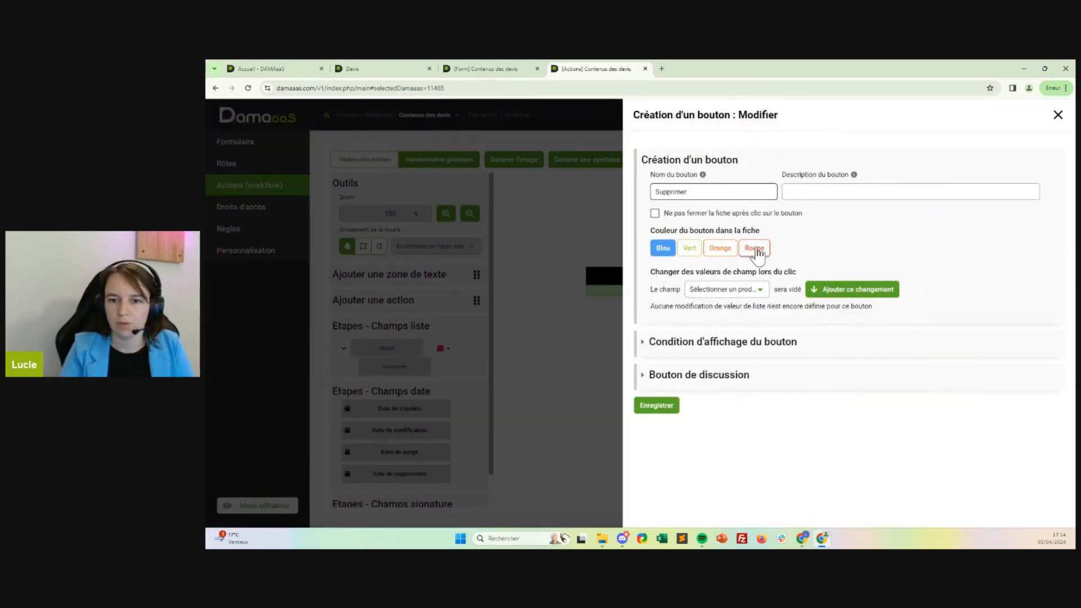
click(755, 248)
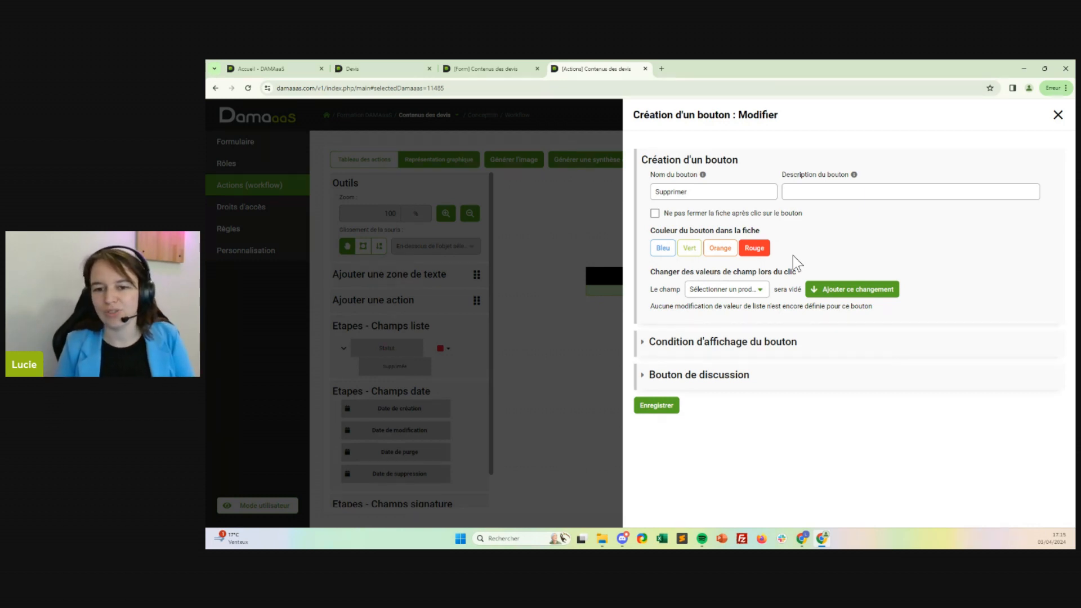
click(657, 405)
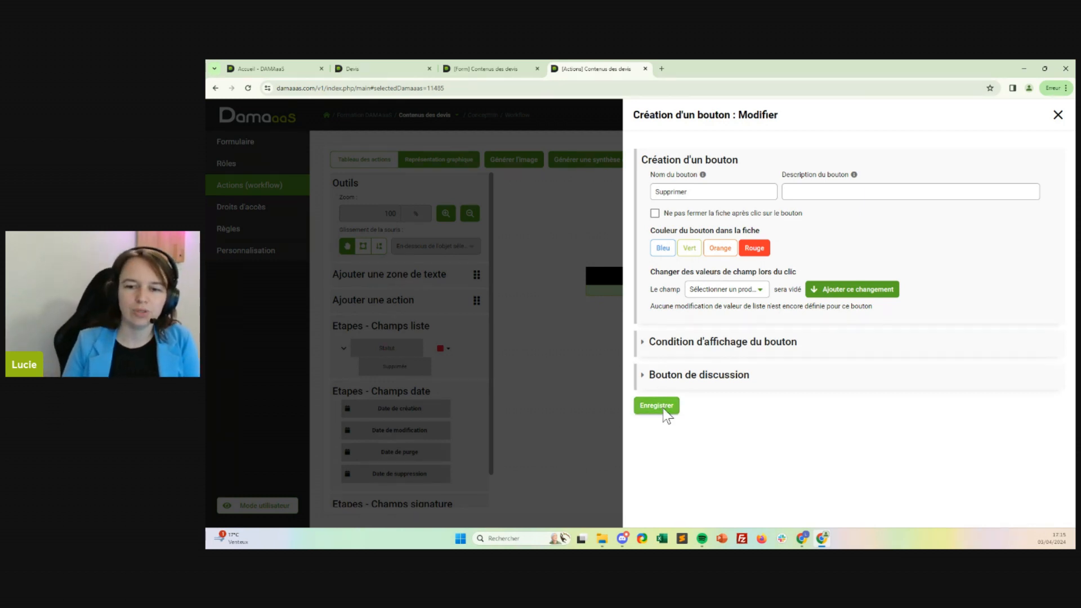
mouse_move(395, 363)
mouse_down()
mouse_move(837, 341)
mouse_move(829, 350)
mouse_up()
mouse_move(847, 300)
mouse_down()
mouse_move(877, 362)
mouse_move(851, 362)
mouse_up()
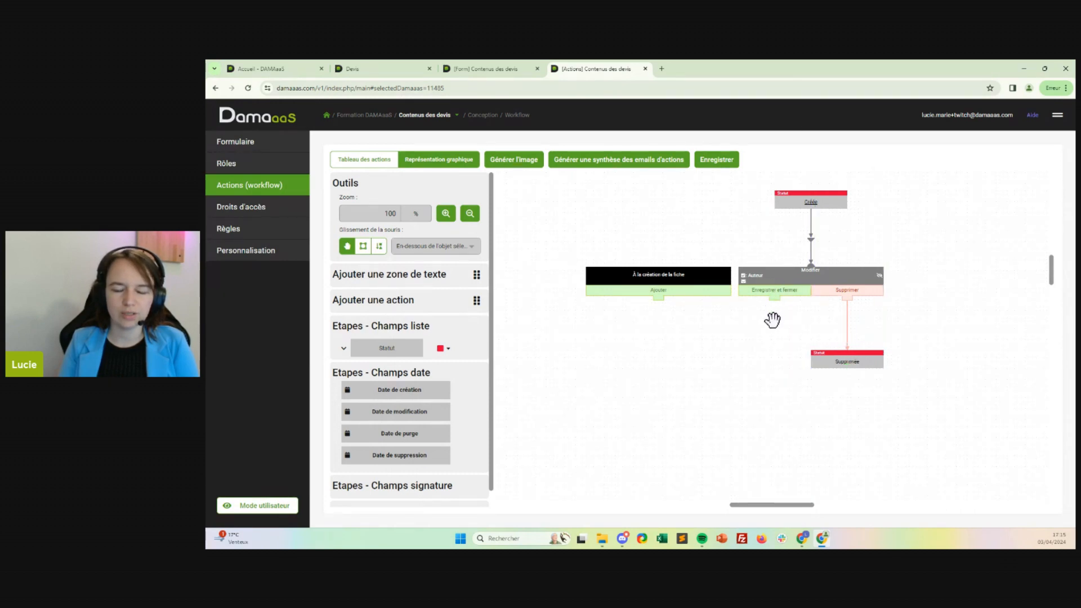
Try a vertical layout of creation action, Créée, Modifier and Supprimée, with Ajouter and Enregistrer et fermer linked to Créée.
drag(772, 319, 736, 373)
mouse_move(622, 354)
mouse_down()
mouse_move(769, 242)
mouse_move(775, 254)
mouse_move(684, 389)
mouse_move(608, 404)
mouse_up()
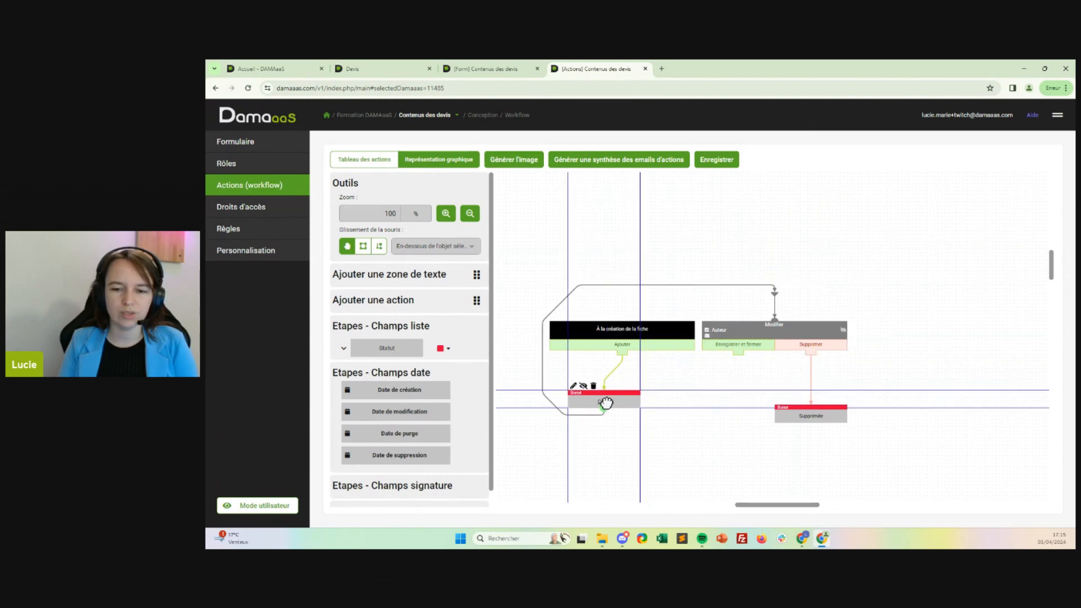
drag(786, 328, 627, 412)
drag(611, 314, 625, 317)
drag(839, 333, 749, 479)
drag(611, 384, 639, 264)
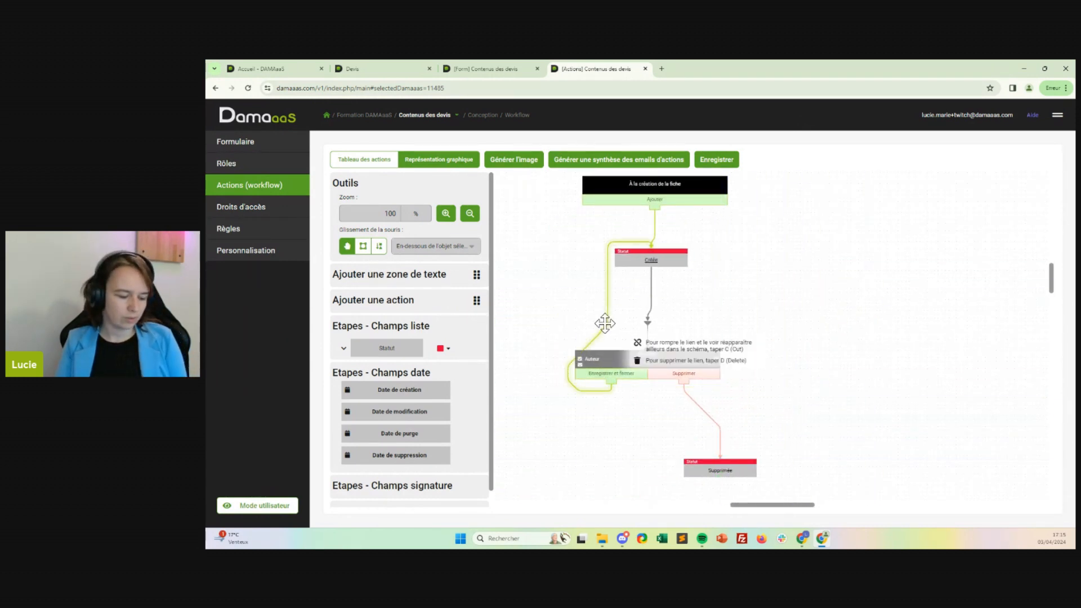
Delete the links from the Ajouter and Enregistrer et fermer buttons to Créée and save the workflow.
key(d)
key(d)
click(716, 160)
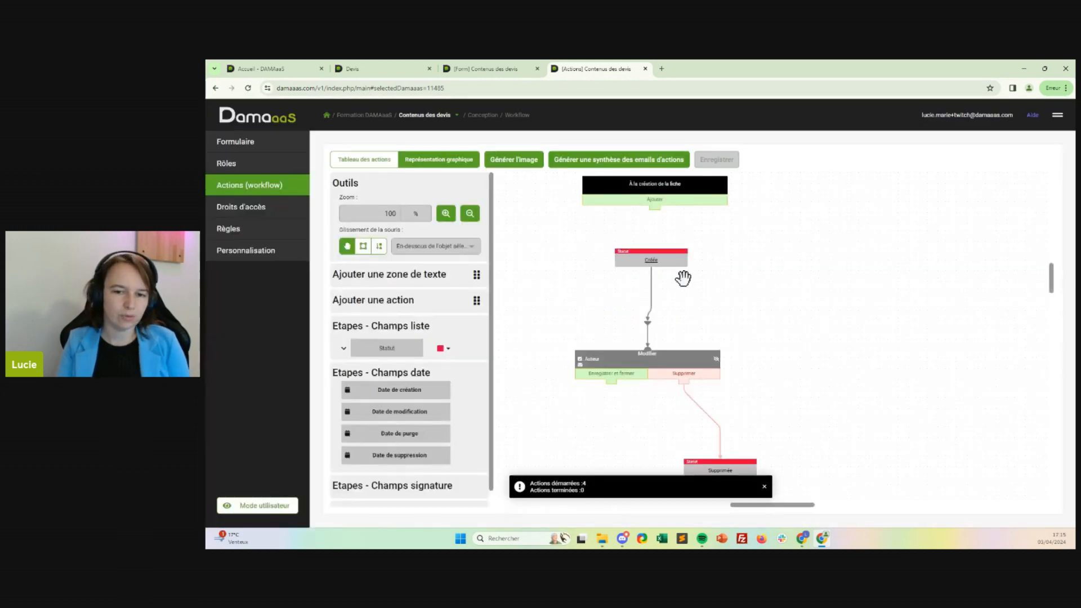
Place Modifier back beside the creation action, with Créée above it and Supprimée below its Supprimer button, and save the workflow.
drag(627, 357, 852, 284)
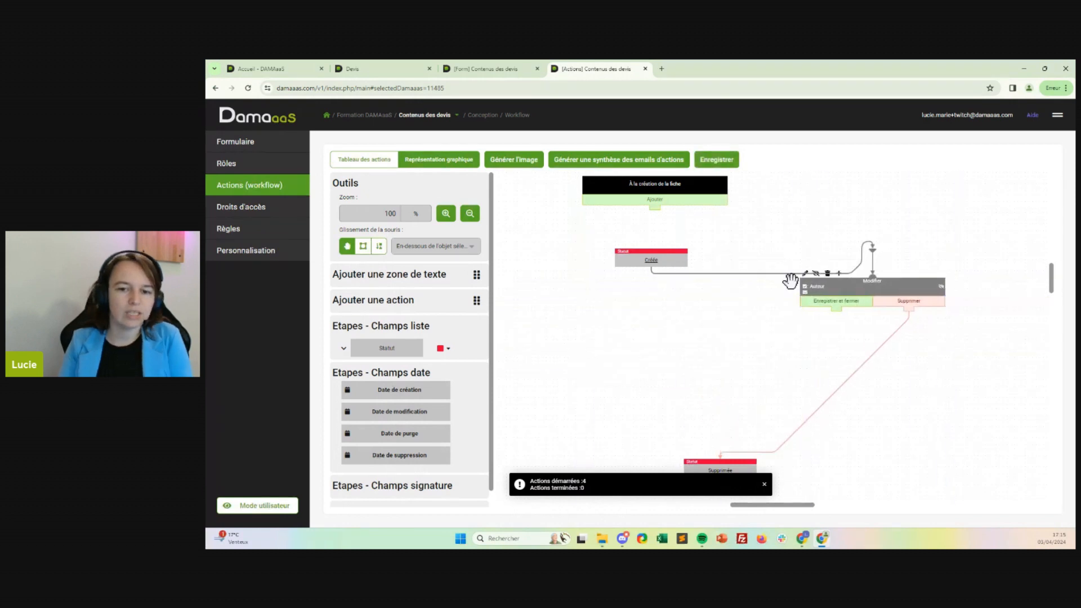
drag(681, 257, 891, 211)
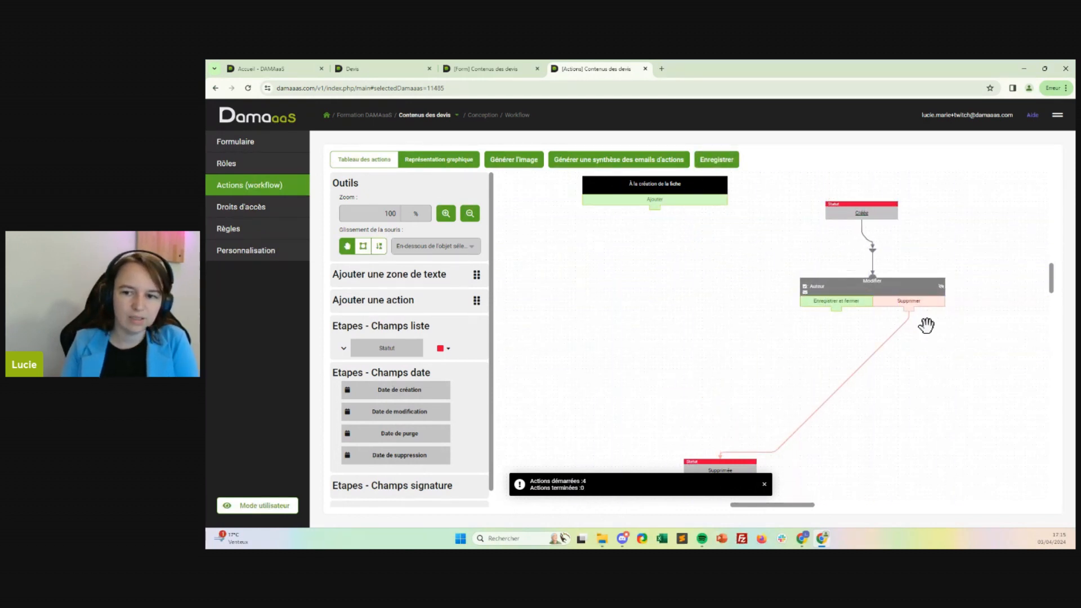
drag(863, 280, 826, 262)
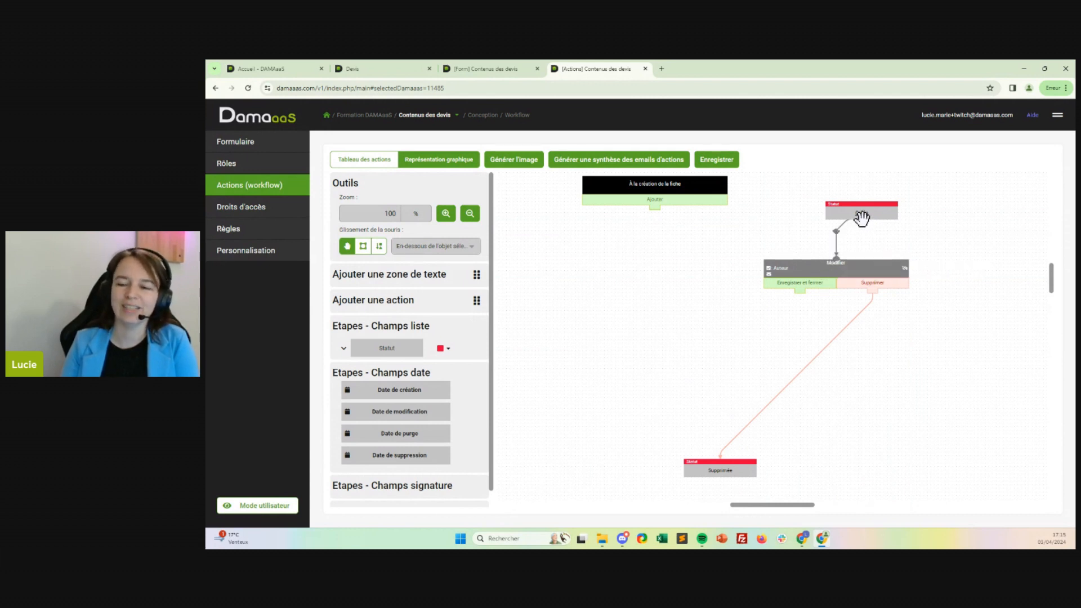
scroll(848, 228, up, 1)
drag(863, 250, 813, 191)
drag(840, 345, 812, 265)
drag(818, 192, 805, 189)
drag(920, 417, 866, 355)
drag(664, 480, 789, 295)
mouse_move(727, 282)
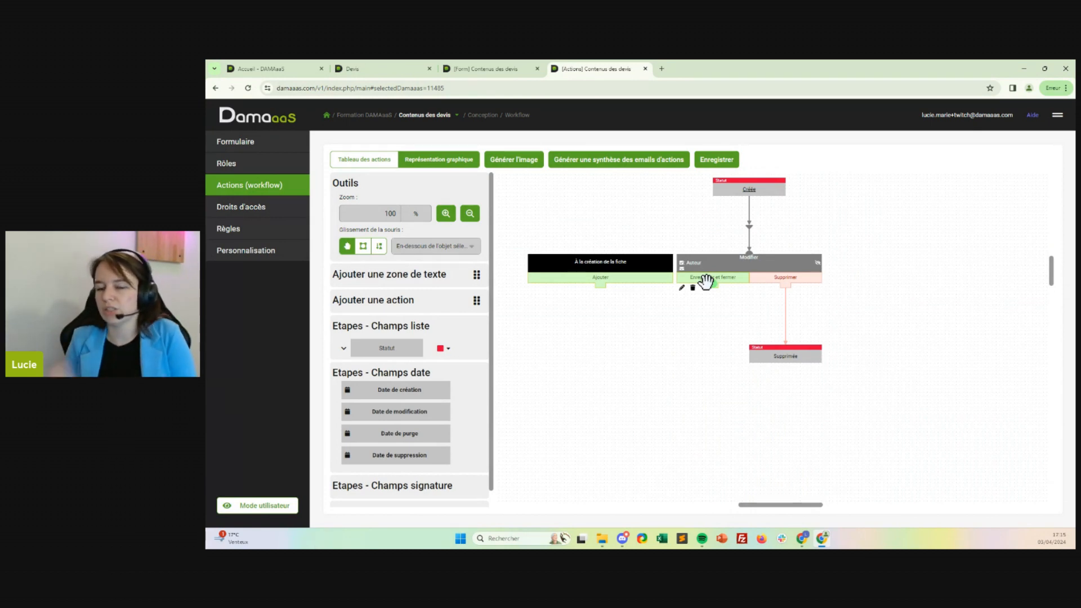
click(717, 159)
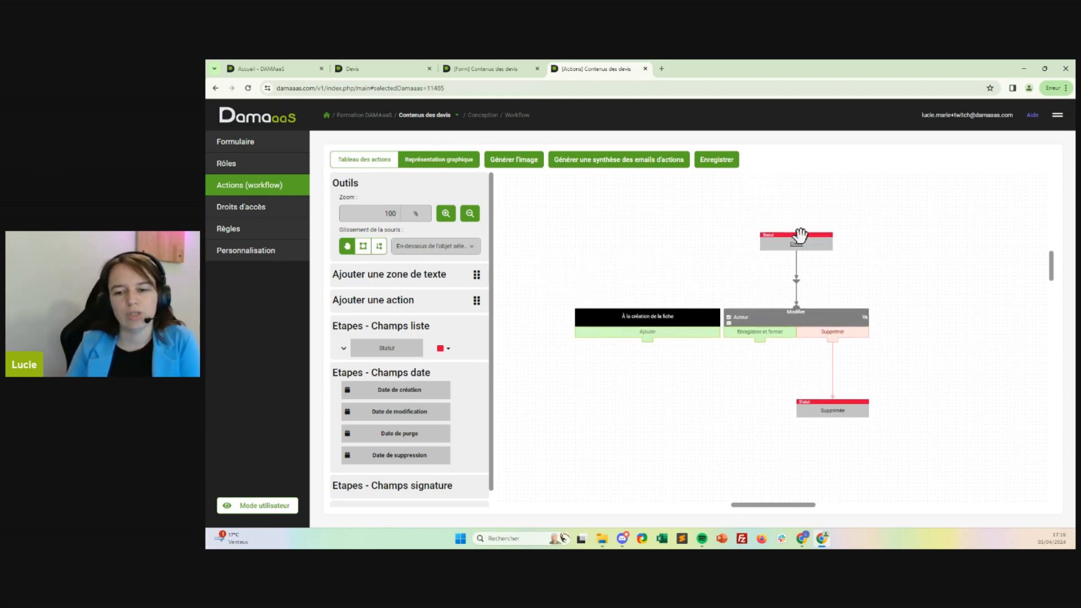
drag(963, 277, 931, 277)
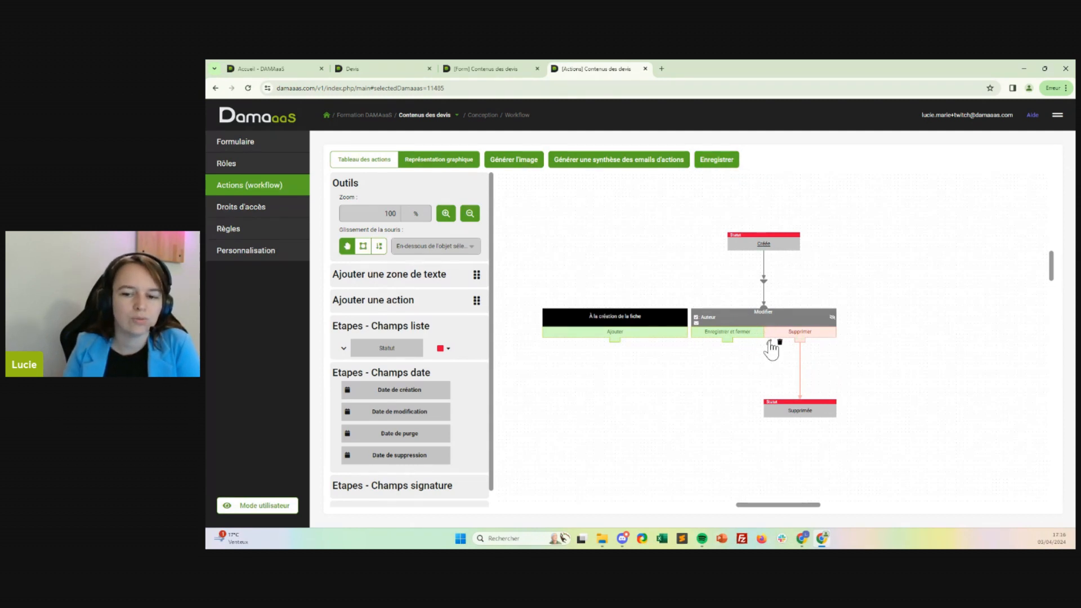
Make the Supprimer button set Date de suppression to the date of the click, and save the button and the workflow.
click(773, 347)
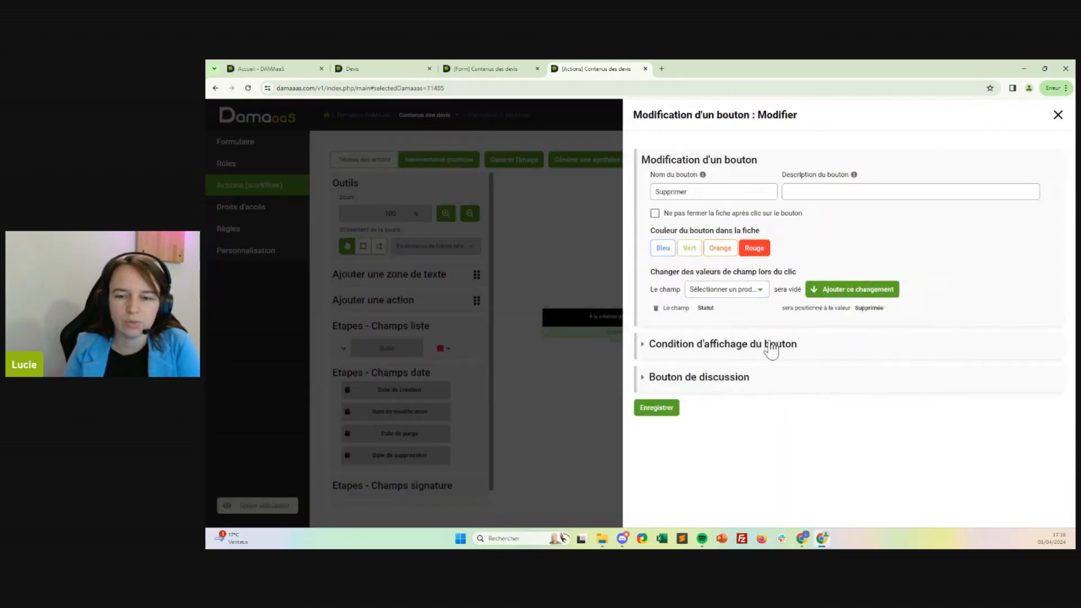
click(726, 291)
click(710, 385)
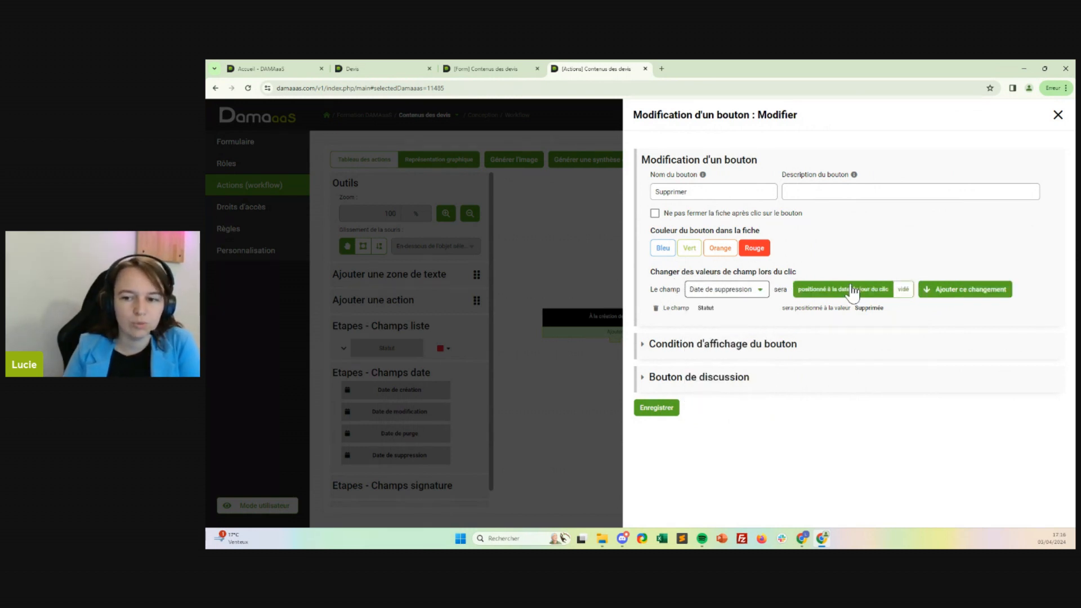
click(961, 290)
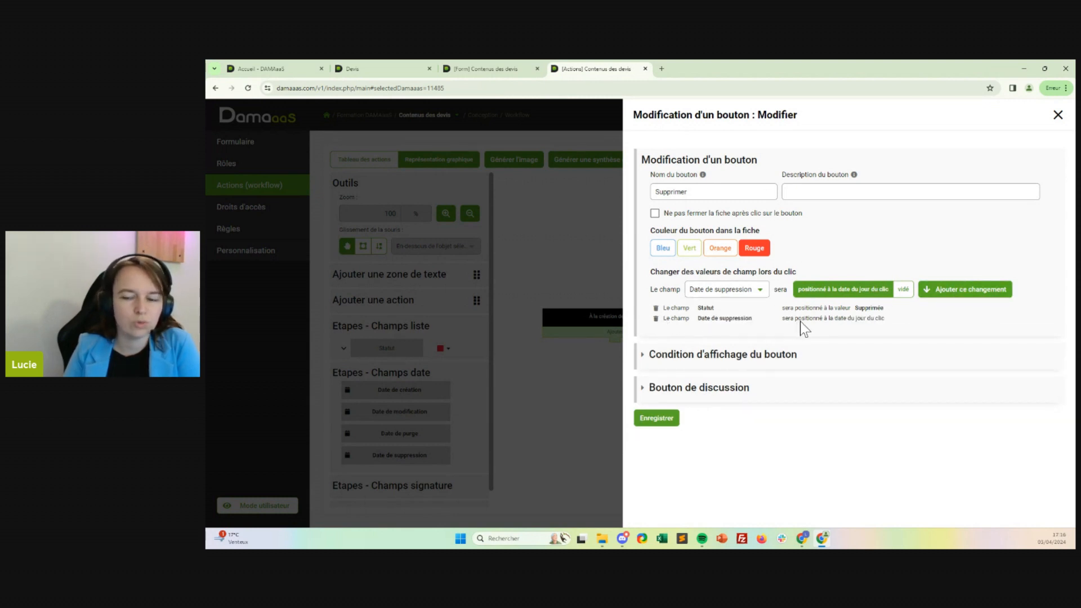
click(660, 420)
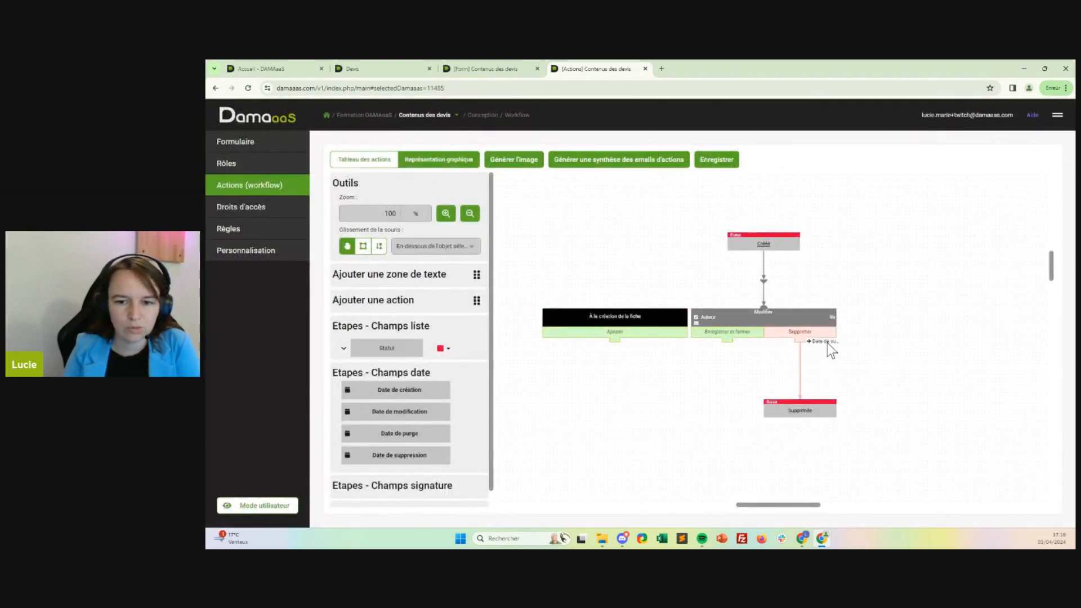
click(717, 169)
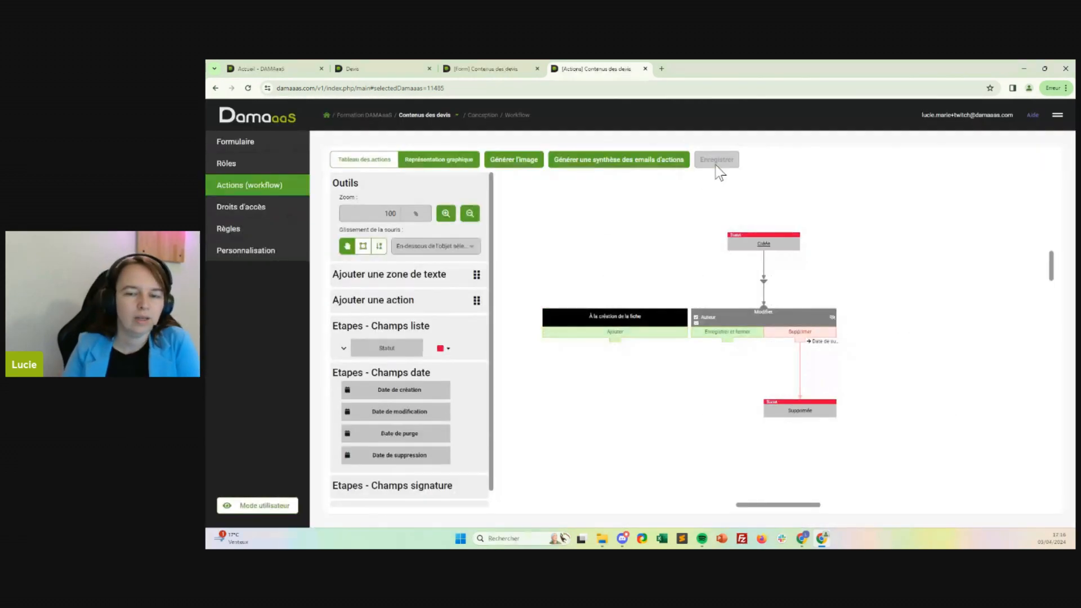
Switch to the Devis records, open quote 1 and open its Produit 1 line to check the workflow buttons.
drag(599, 225, 682, 236)
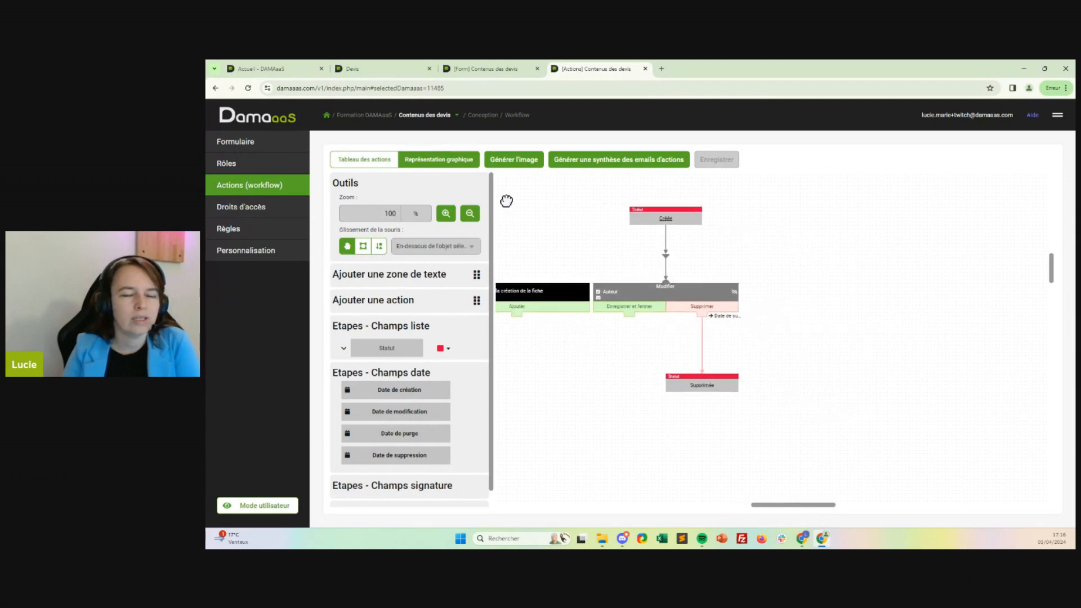
click(394, 68)
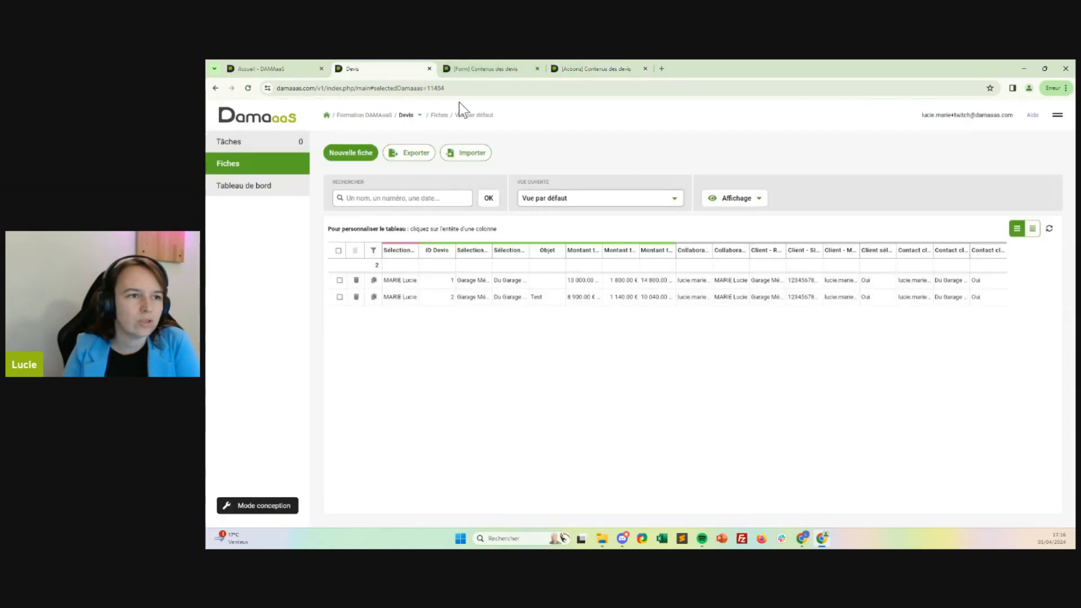
click(420, 282)
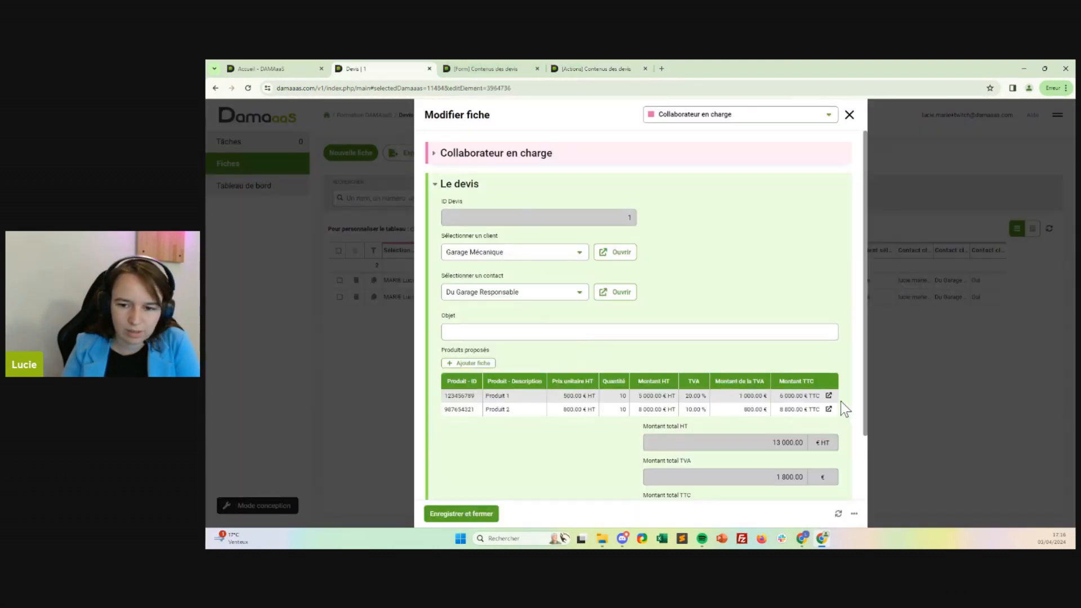
click(829, 396)
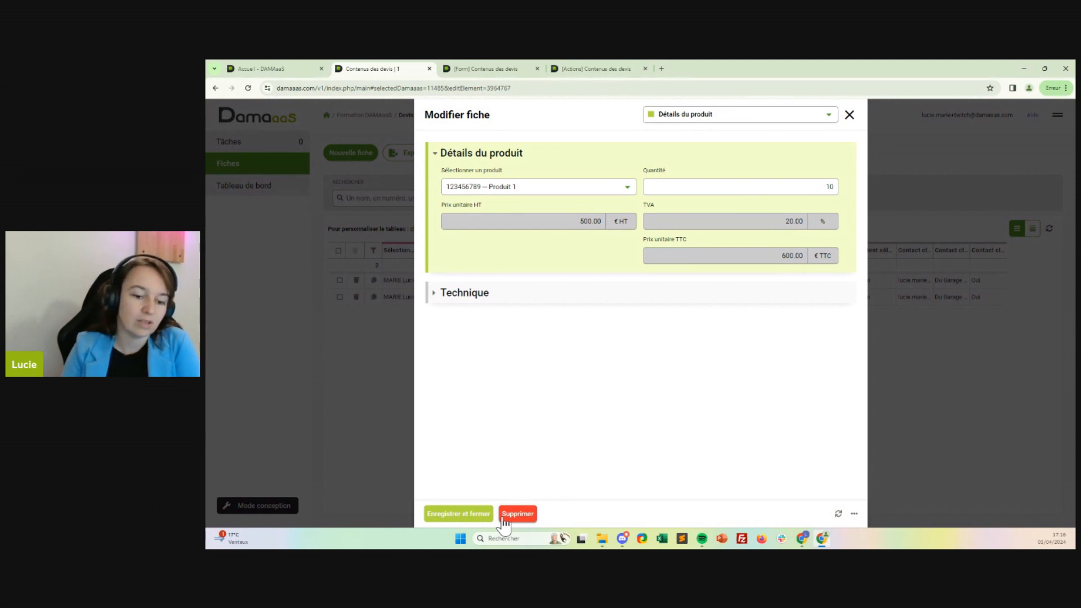
Expand the Technique section of the Produit 1 line and delete the line through its Supprimer action.
click(466, 298)
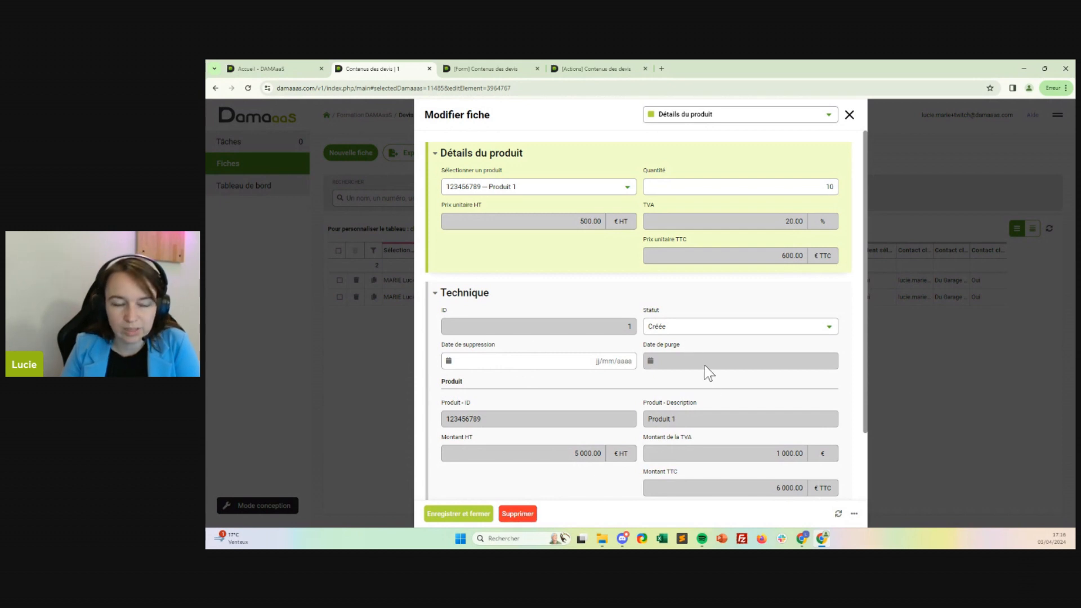
click(530, 515)
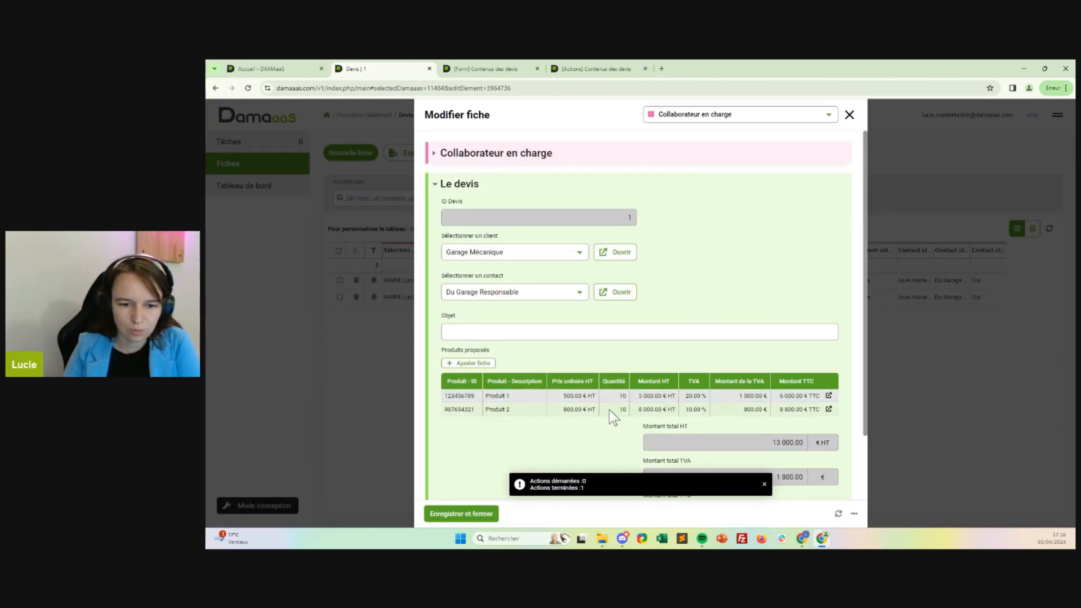
Open the Produit 2 and Produit 1 lines from quote 1 to check Statut and Date de suppression, and return to the quote.
click(828, 409)
click(467, 297)
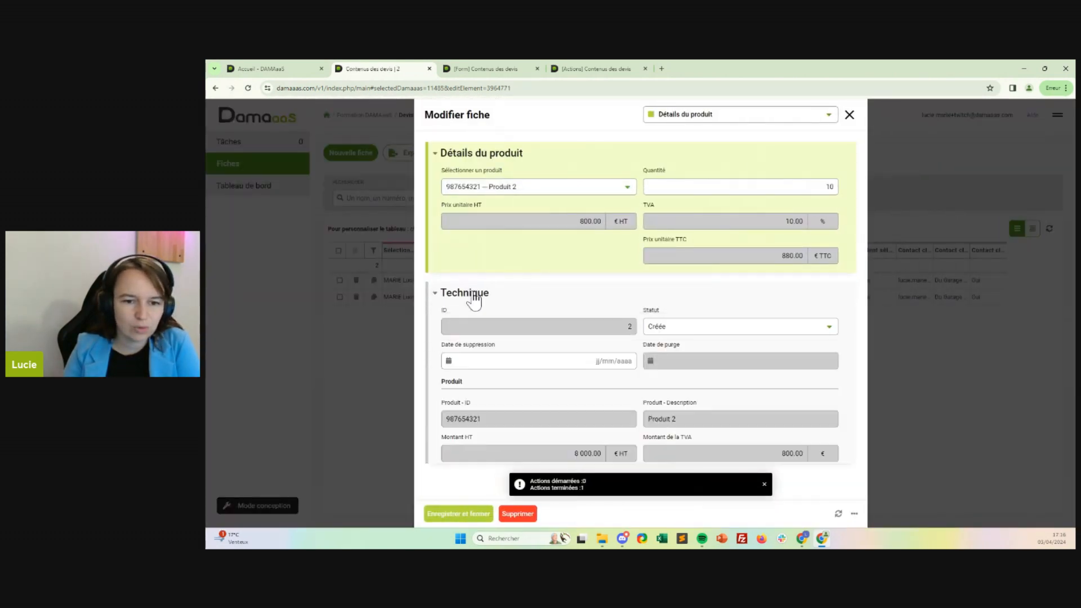
click(849, 115)
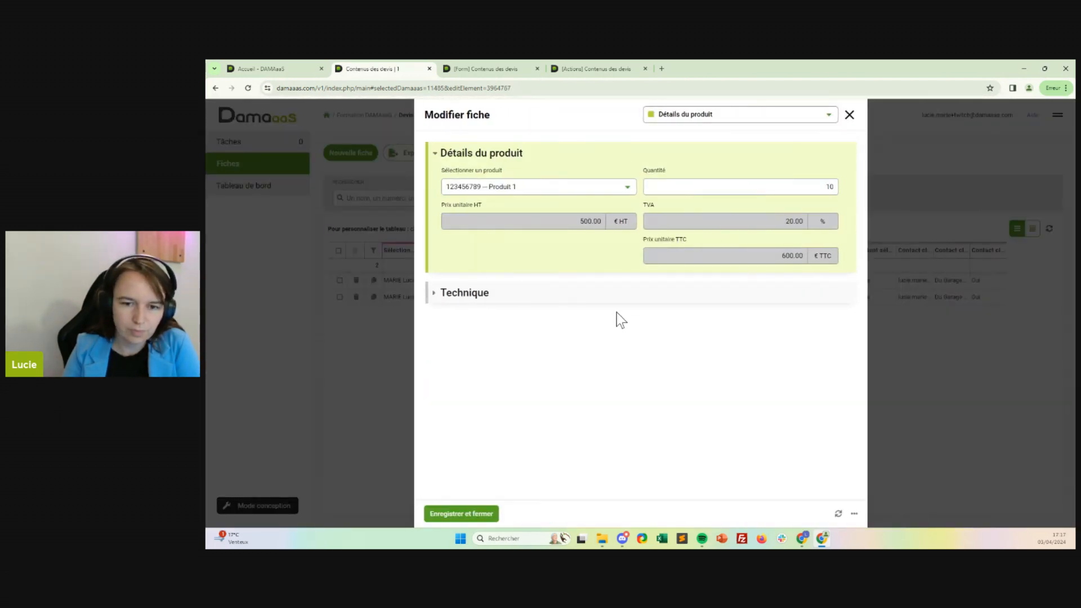
click(617, 301)
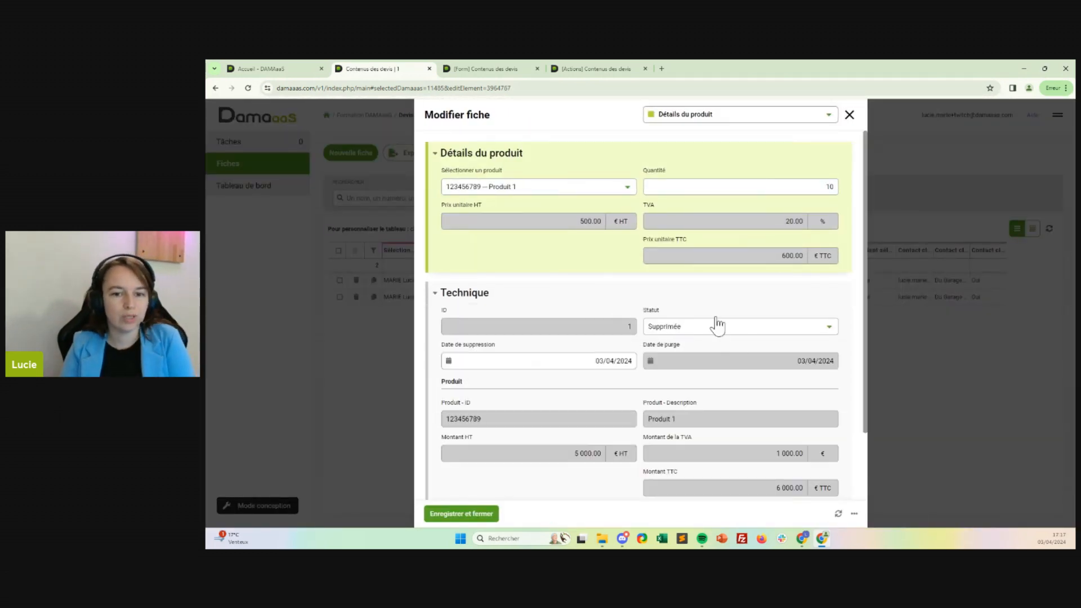
click(590, 361)
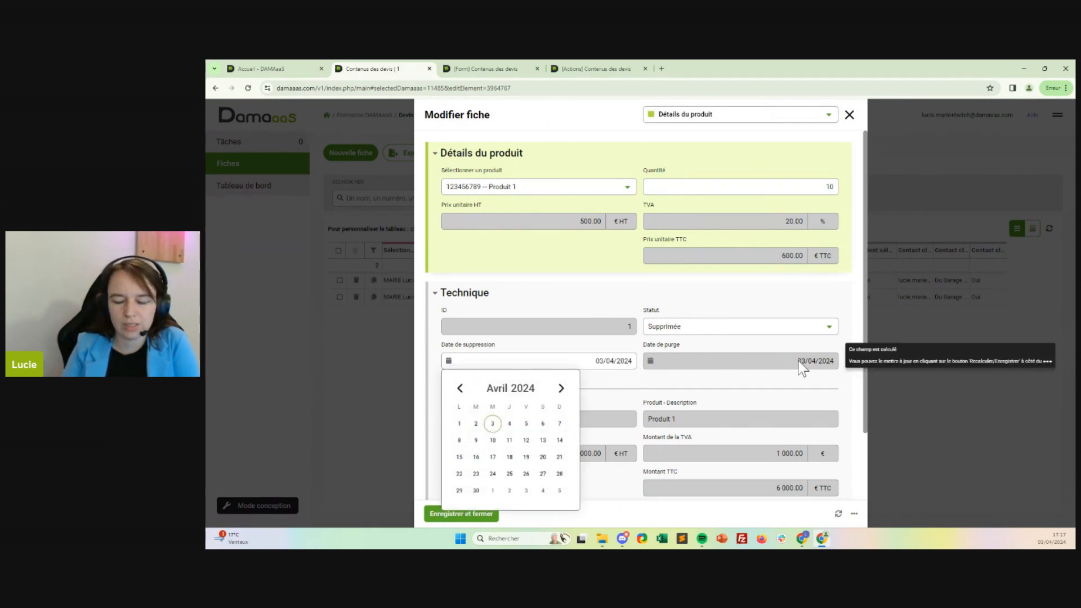
click(850, 114)
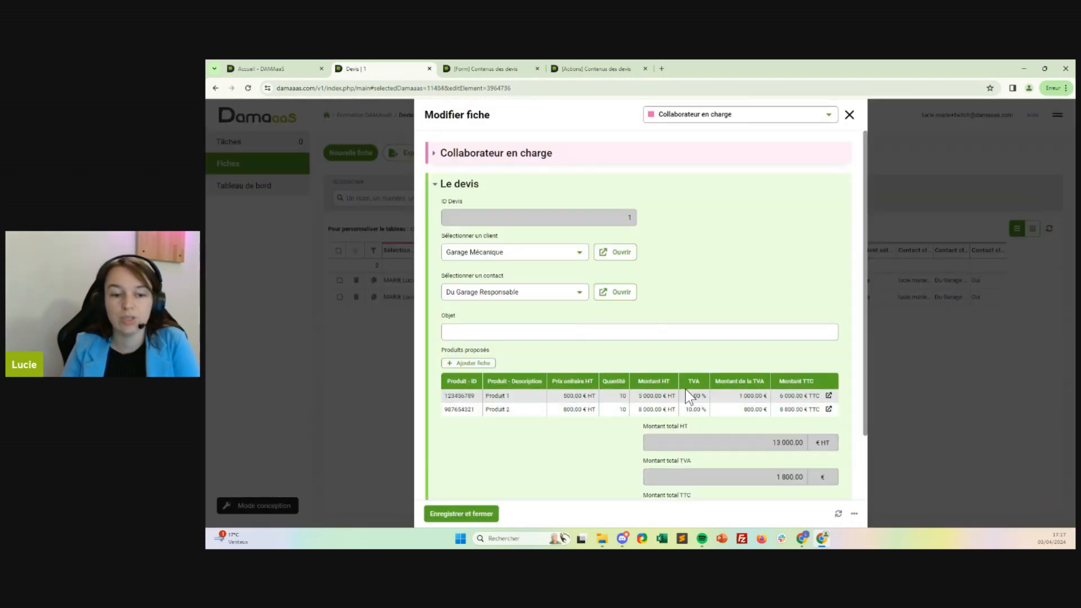
scroll(726, 455, down, 1)
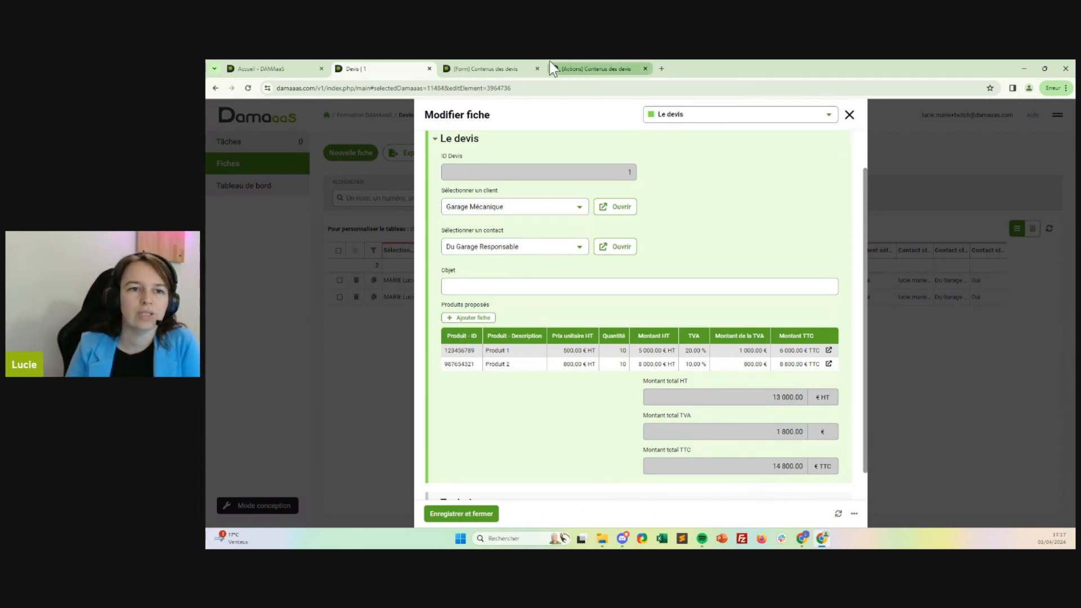
Open the Devis form in design mode from the Contenus des devis form and close the Contenus des devis workflow tab.
click(479, 68)
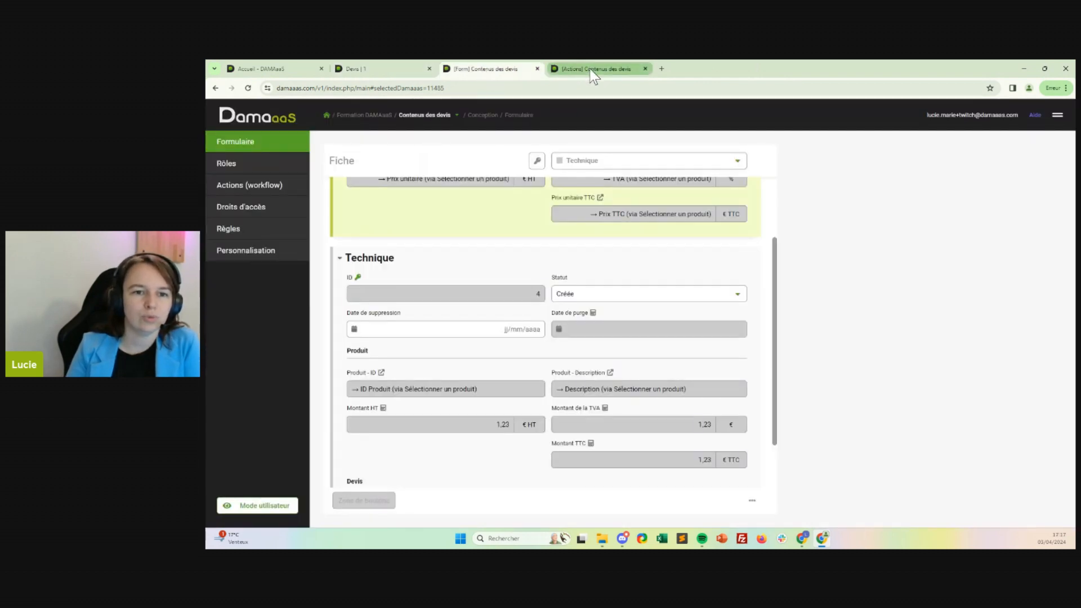
scroll(620, 240, up, 1)
scroll(616, 225, up, 1)
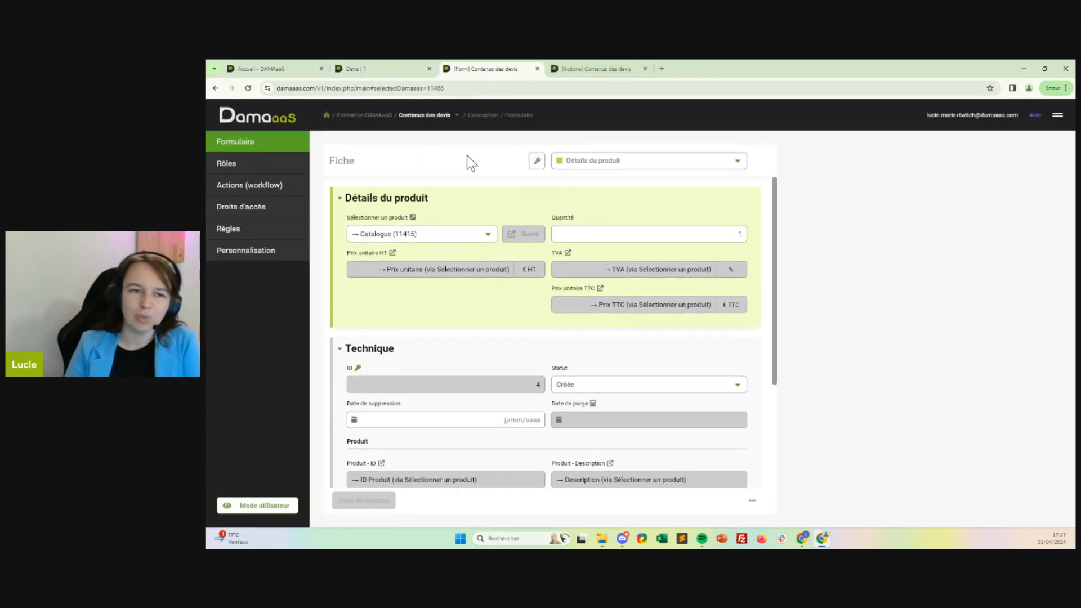
click(442, 115)
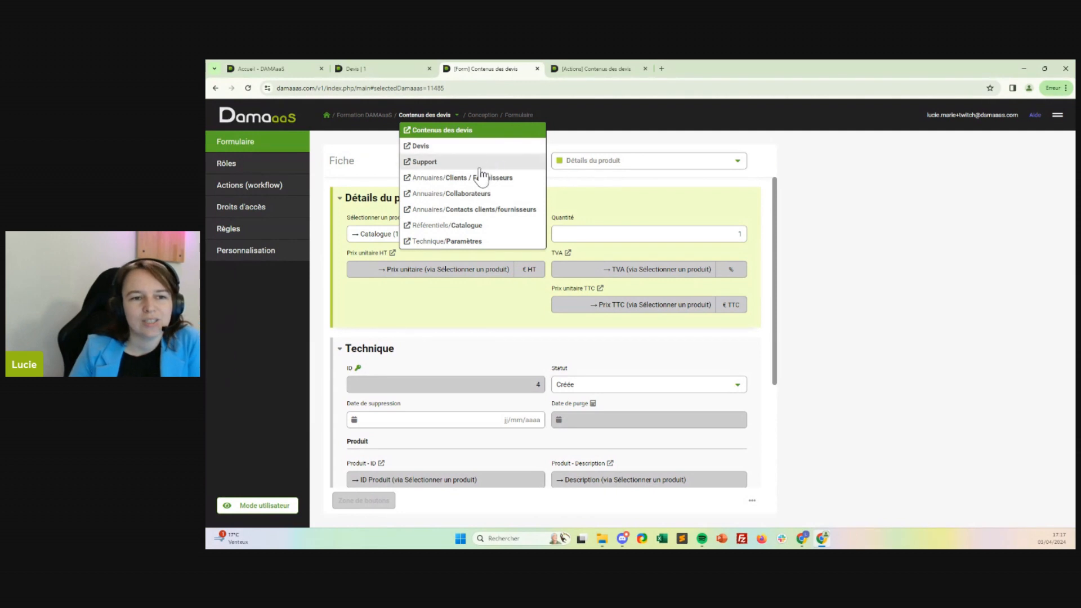
click(408, 147)
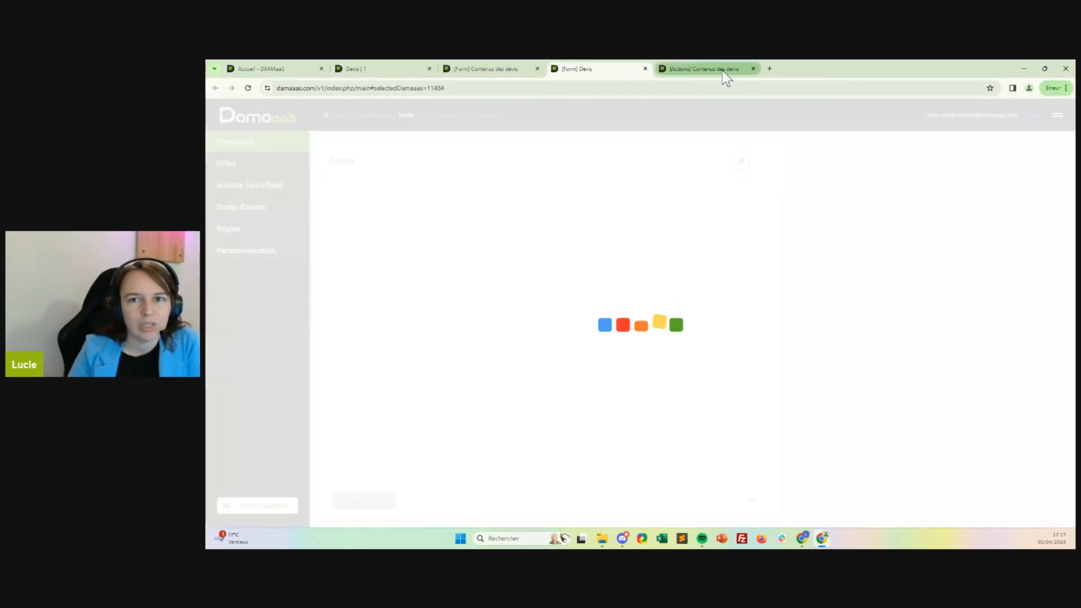
click(753, 68)
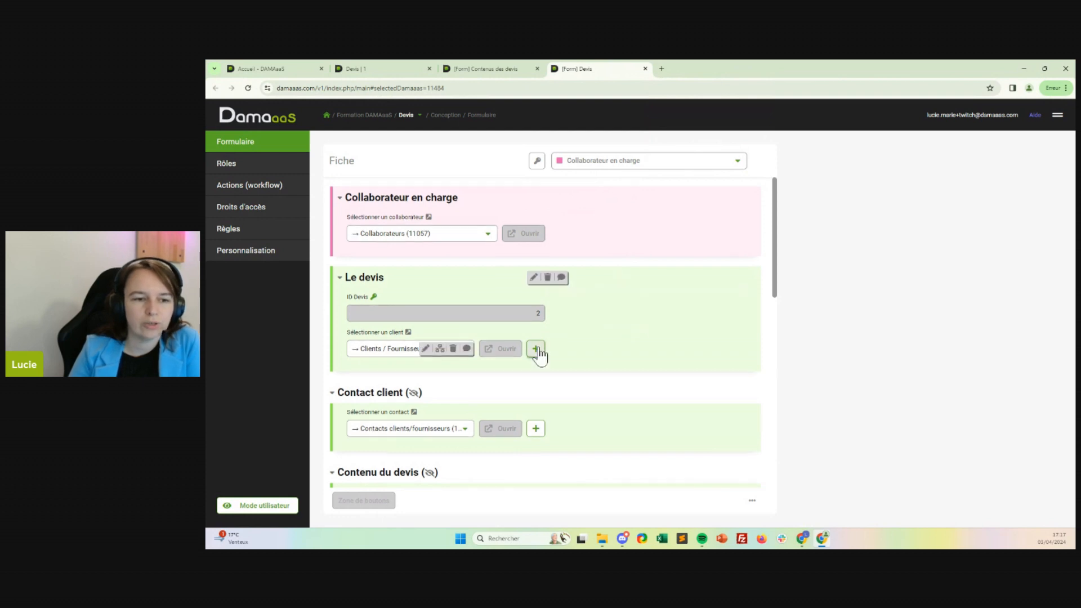
Add the Statut field to the Produits proposés table in the Contenu du devis section.
scroll(544, 350, down, 2)
scroll(555, 350, down, 3)
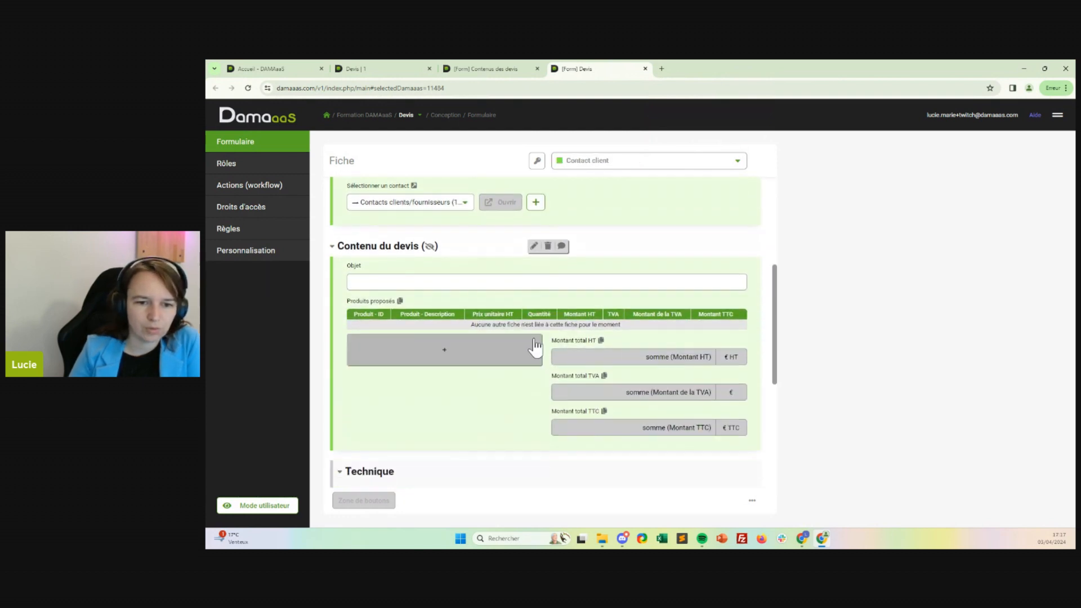
click(527, 317)
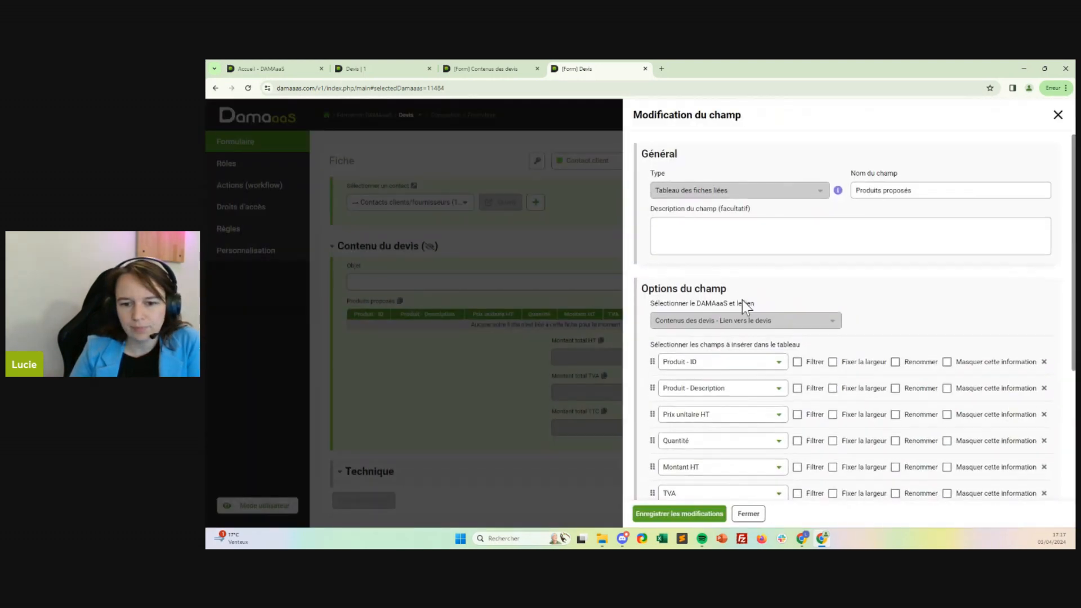
scroll(715, 360, down, 3)
click(690, 397)
click(741, 398)
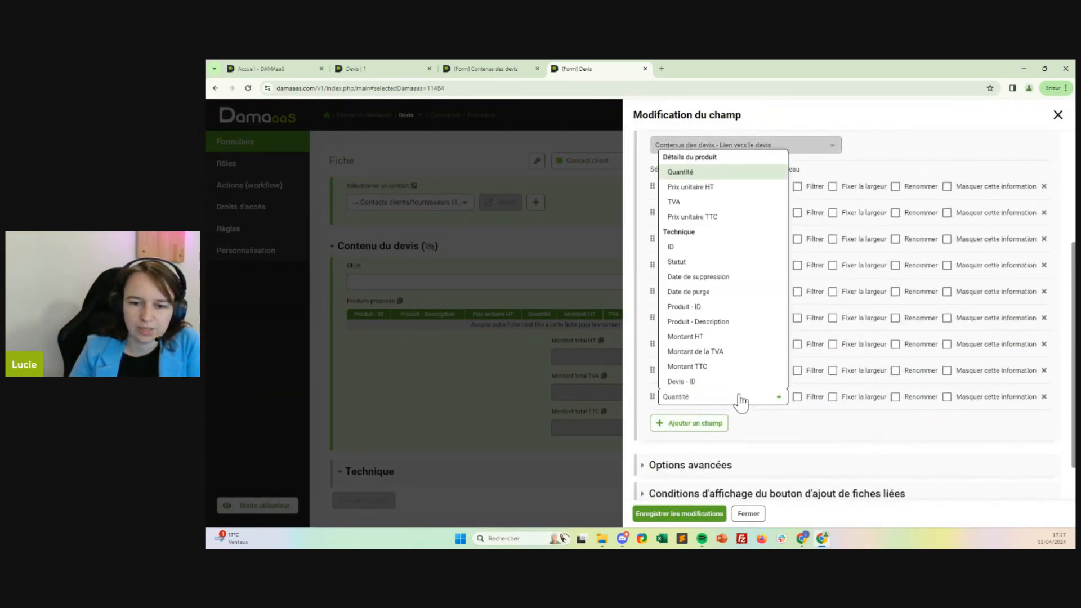
click(697, 257)
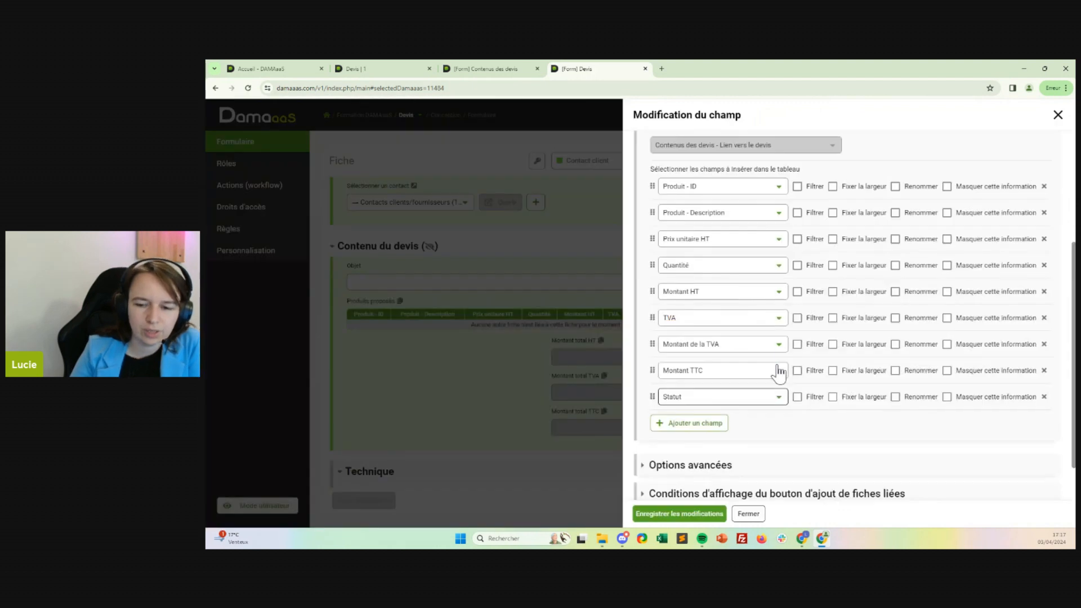
Filter the table's Statut field by its value Créée and hide it, save the changes, and refresh quote 1 to check.
click(797, 397)
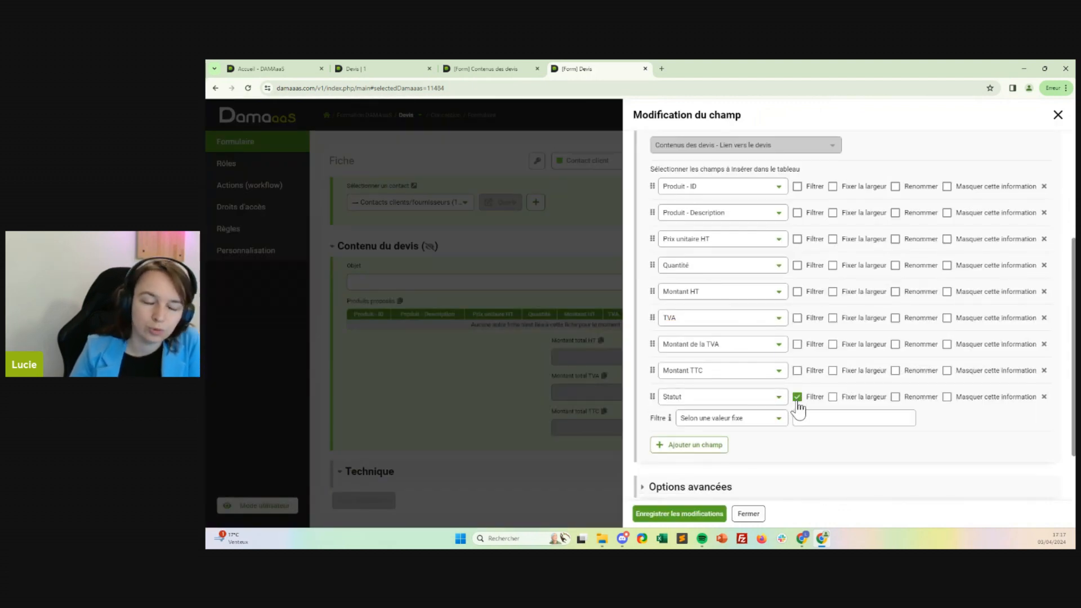
click(776, 419)
click(753, 472)
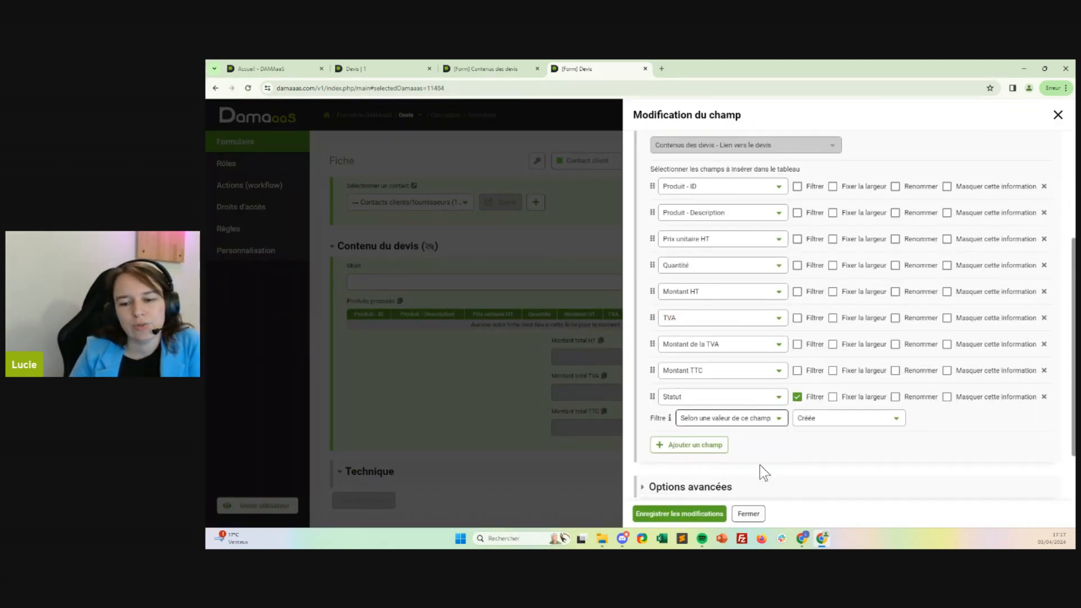
click(848, 418)
click(830, 437)
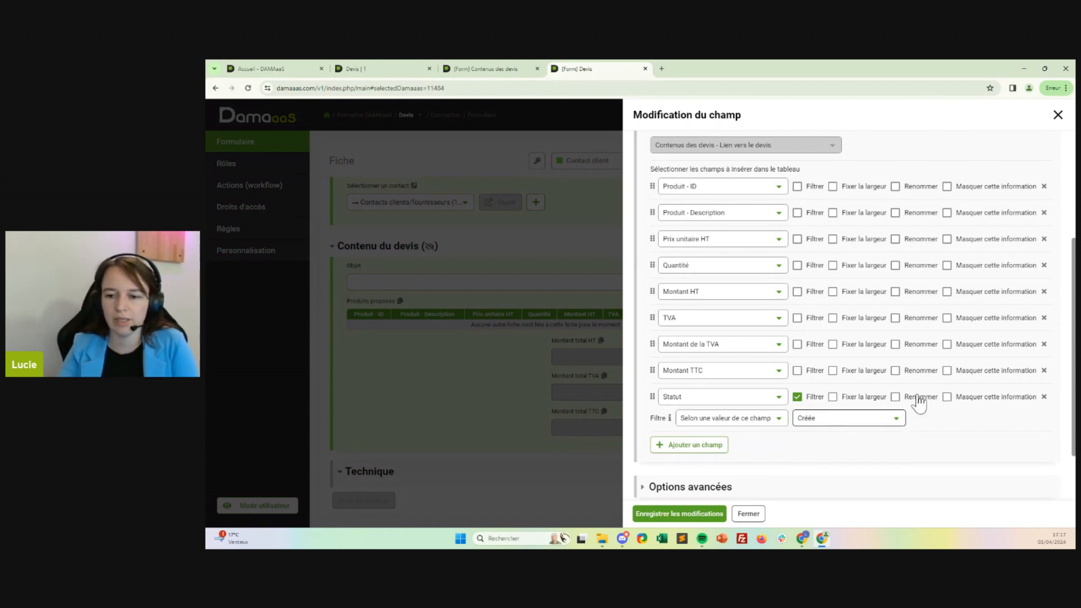
click(970, 404)
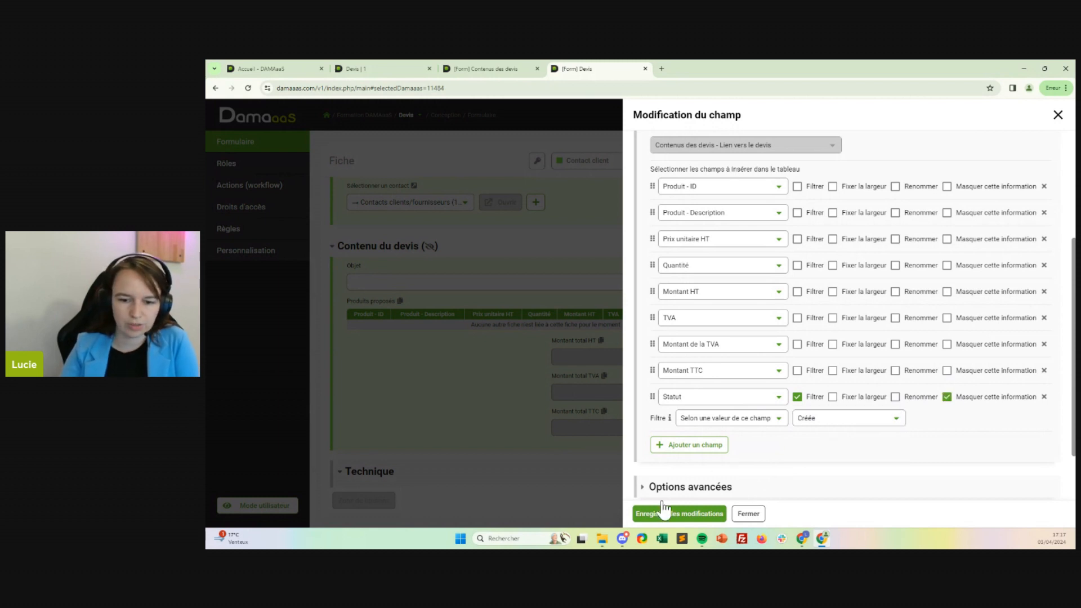
click(659, 514)
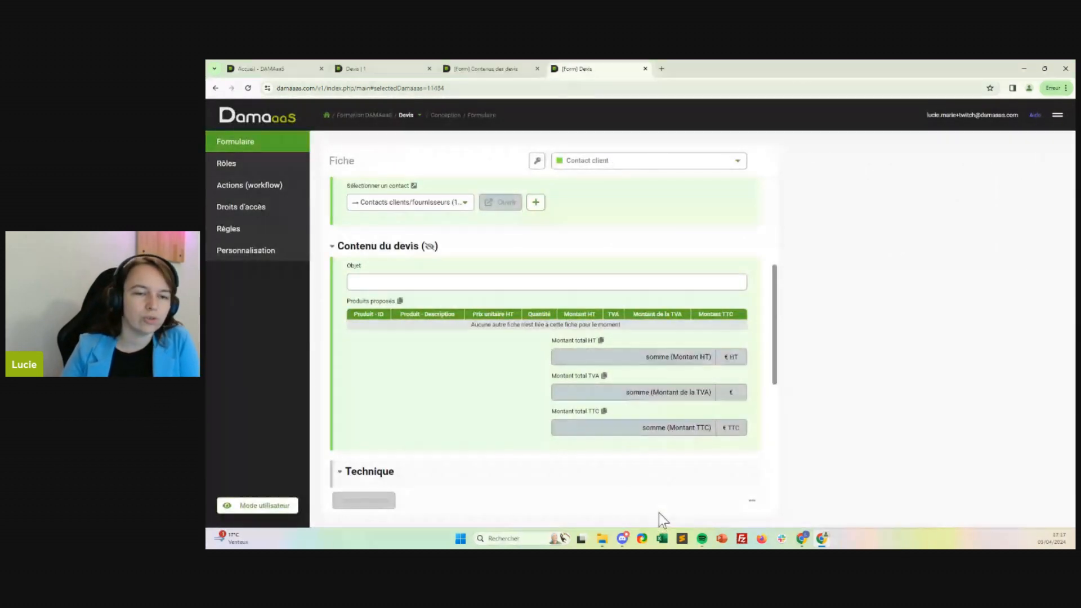
click(376, 68)
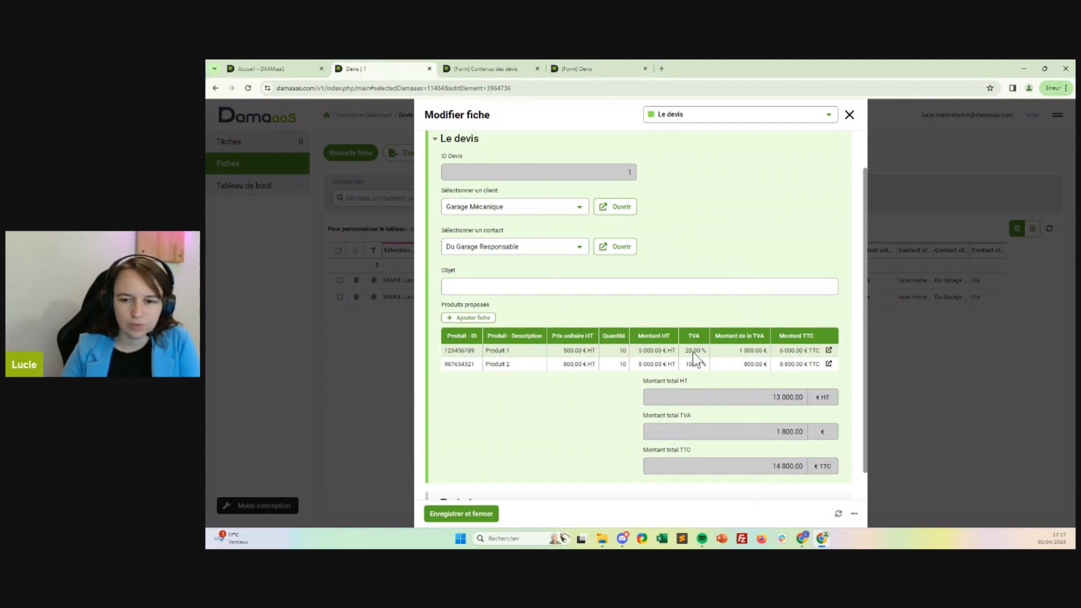
click(839, 513)
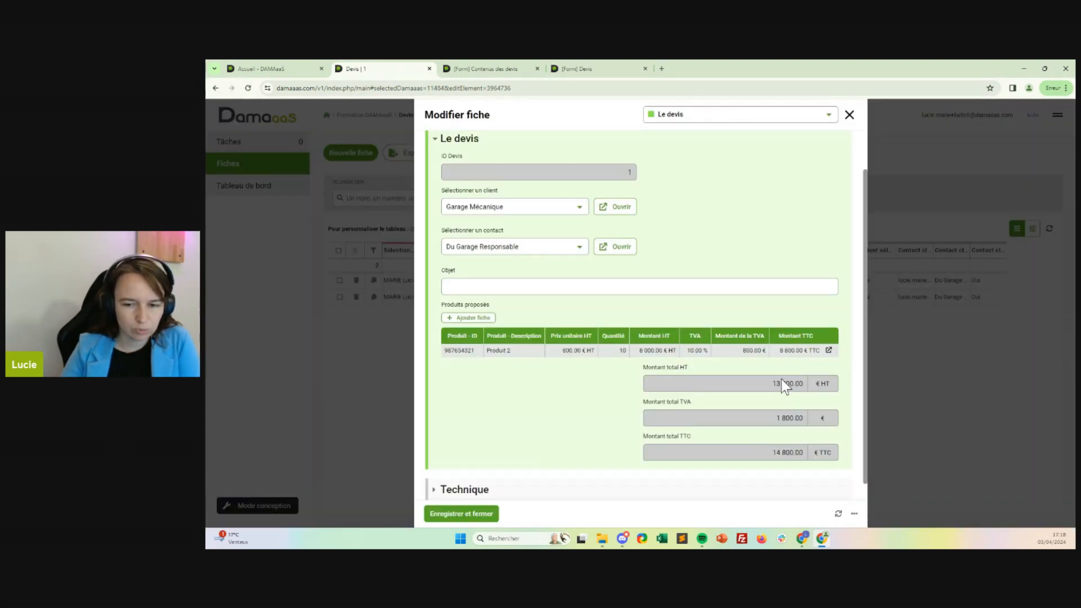
In the Devis form, filter the Montant total HT sum on Statut Créée and save the field.
click(580, 68)
scroll(681, 394, down, 1)
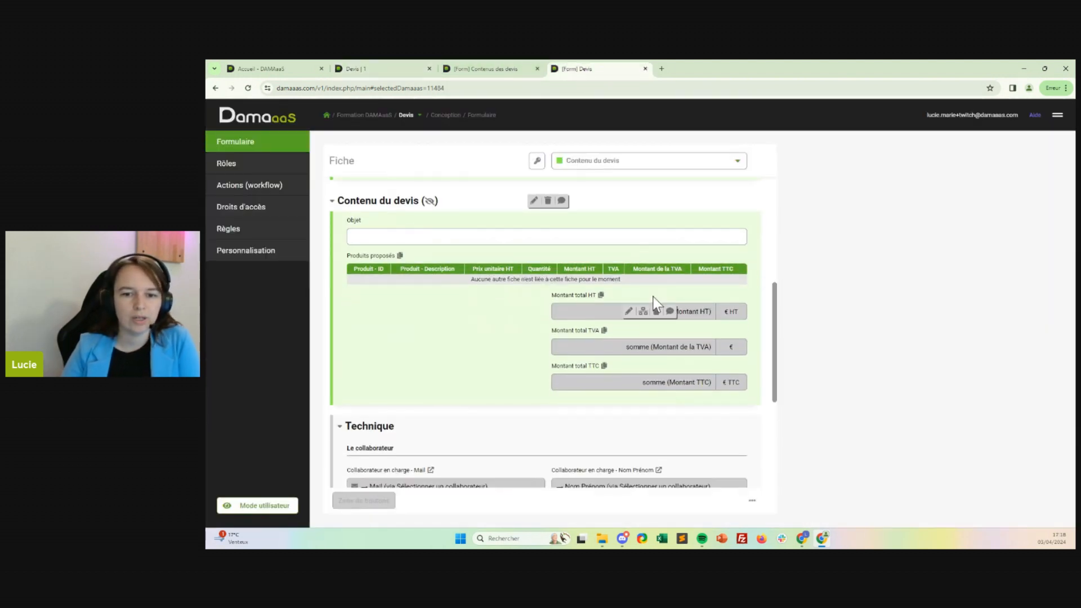
click(627, 311)
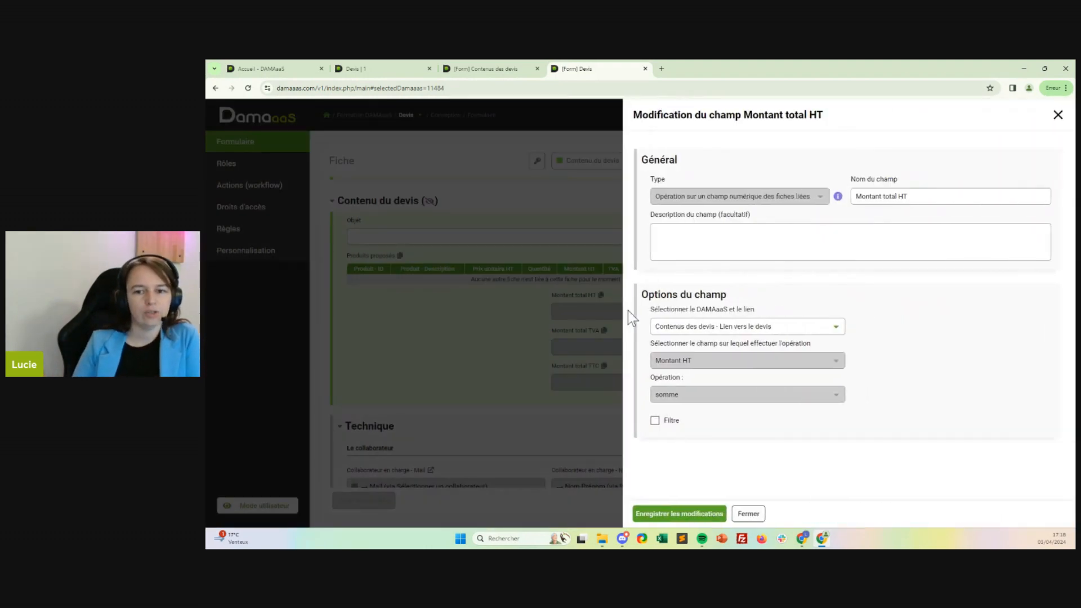
click(655, 421)
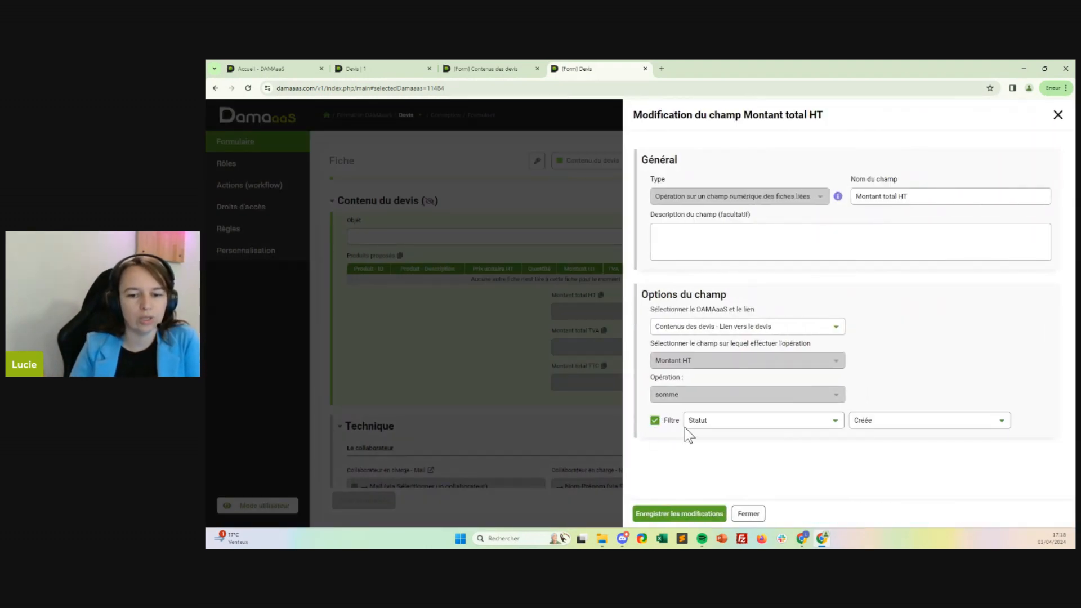
click(697, 430)
click(684, 438)
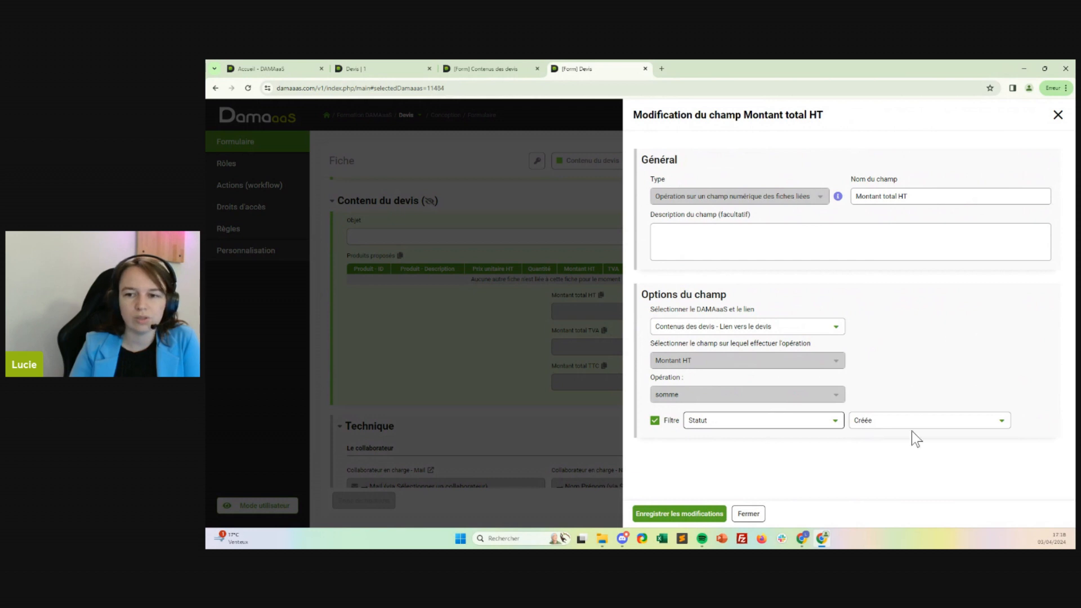
click(876, 424)
click(884, 438)
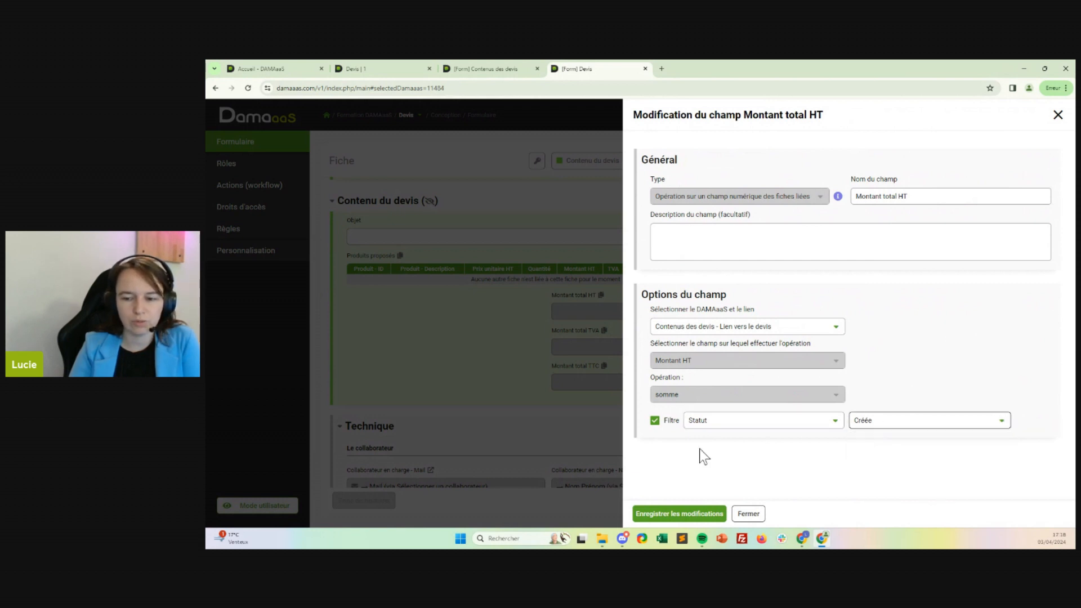
click(648, 514)
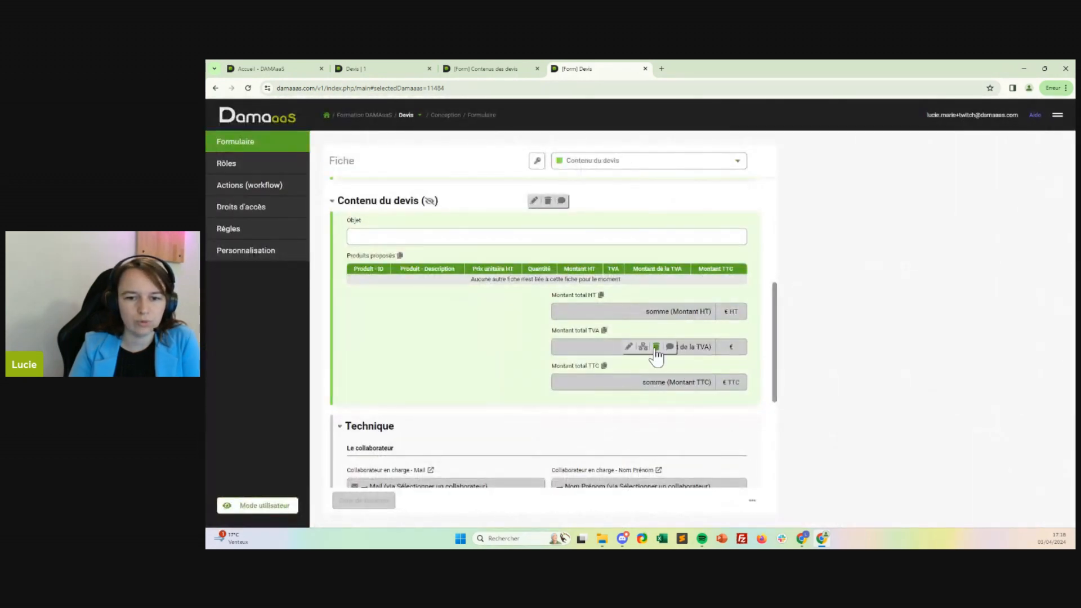
Filter the Montant total TVA and Montant total TTC sums on Statut Créée, saving each field.
click(629, 347)
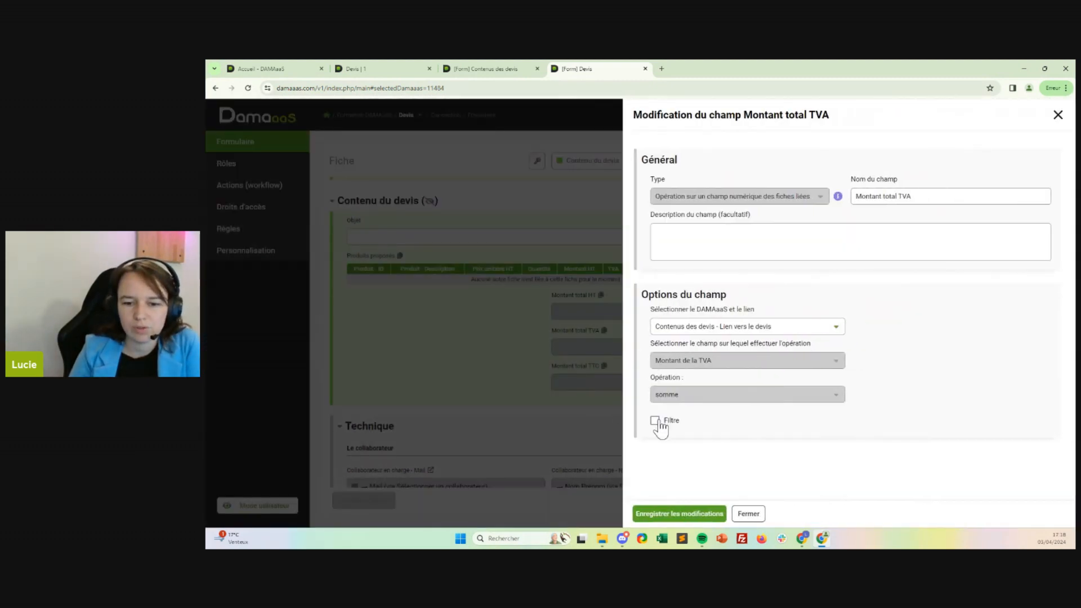
click(656, 422)
click(665, 514)
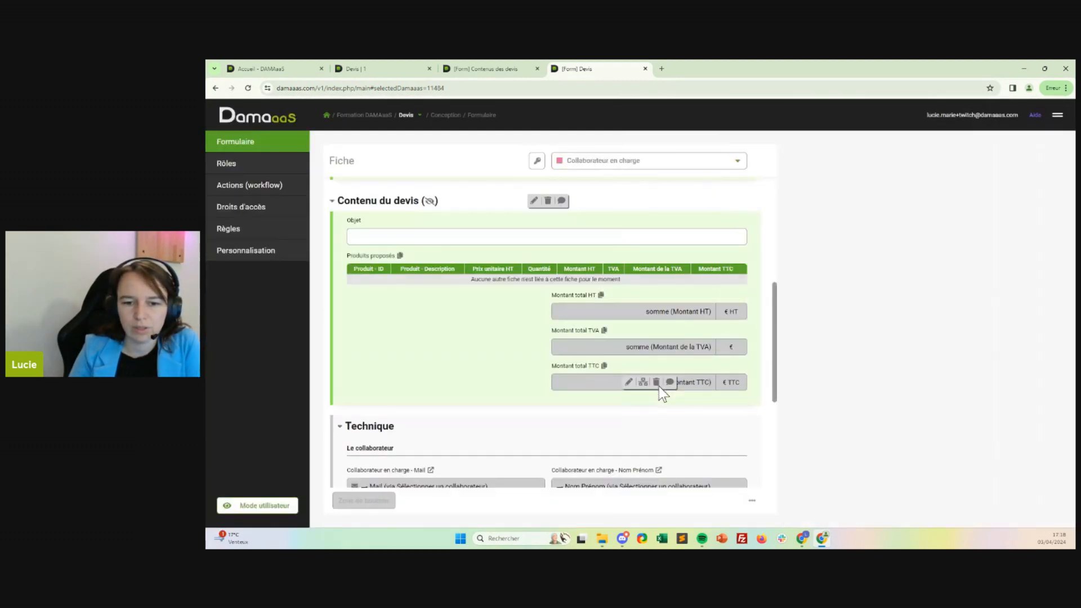
click(629, 383)
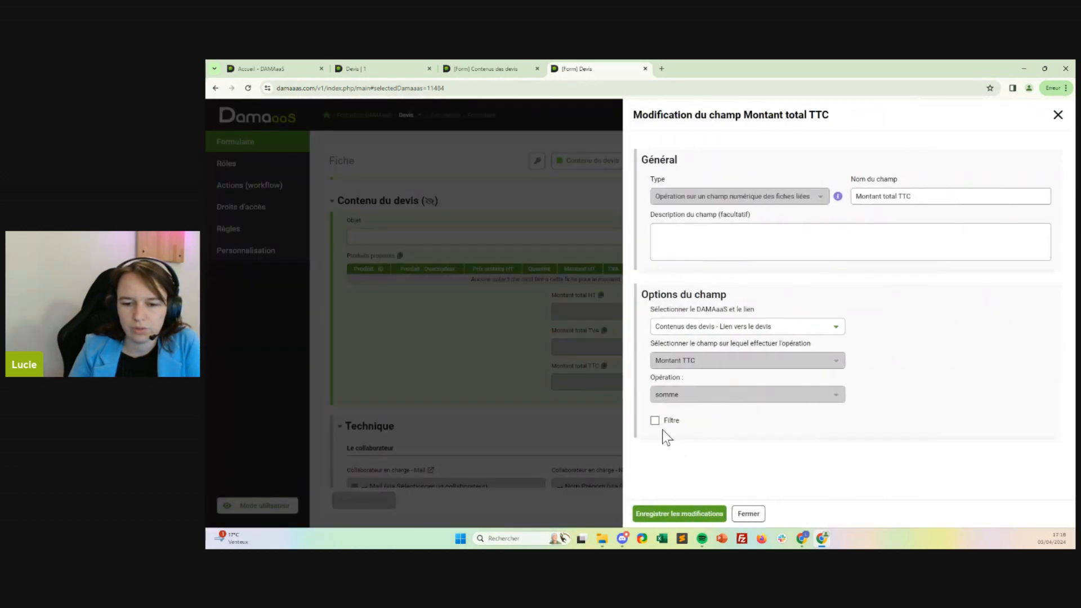
click(655, 421)
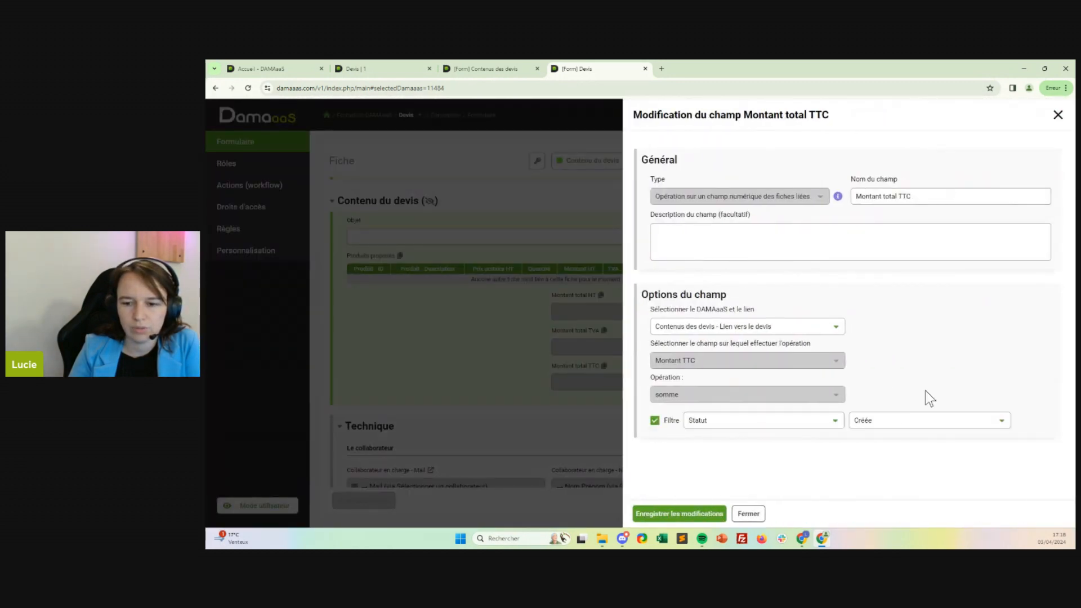
click(709, 523)
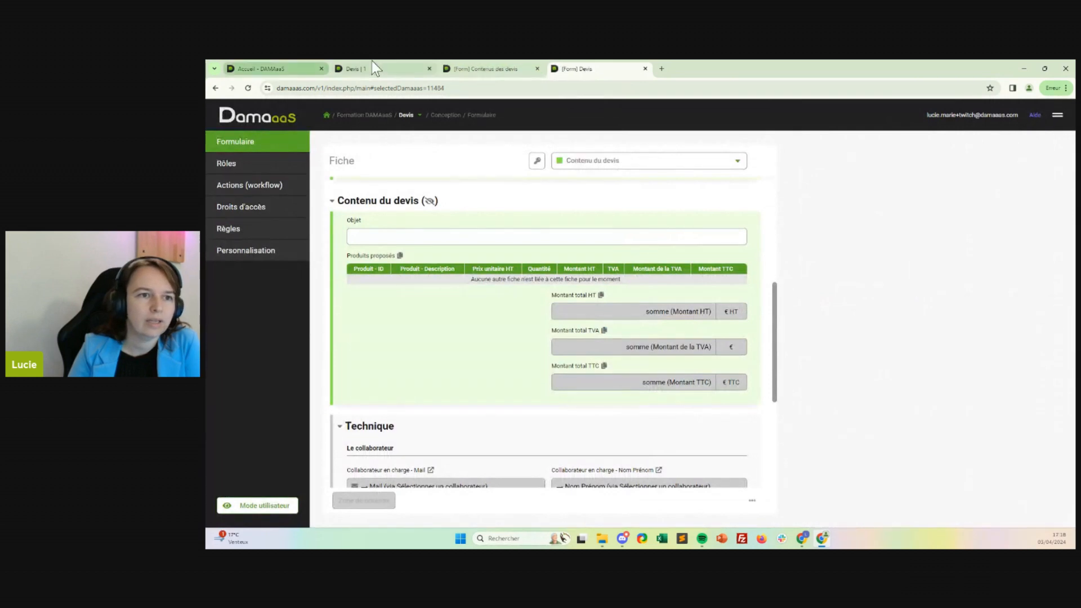
Refresh quote 1 to check its total amounts, and return to the Devis form.
click(386, 66)
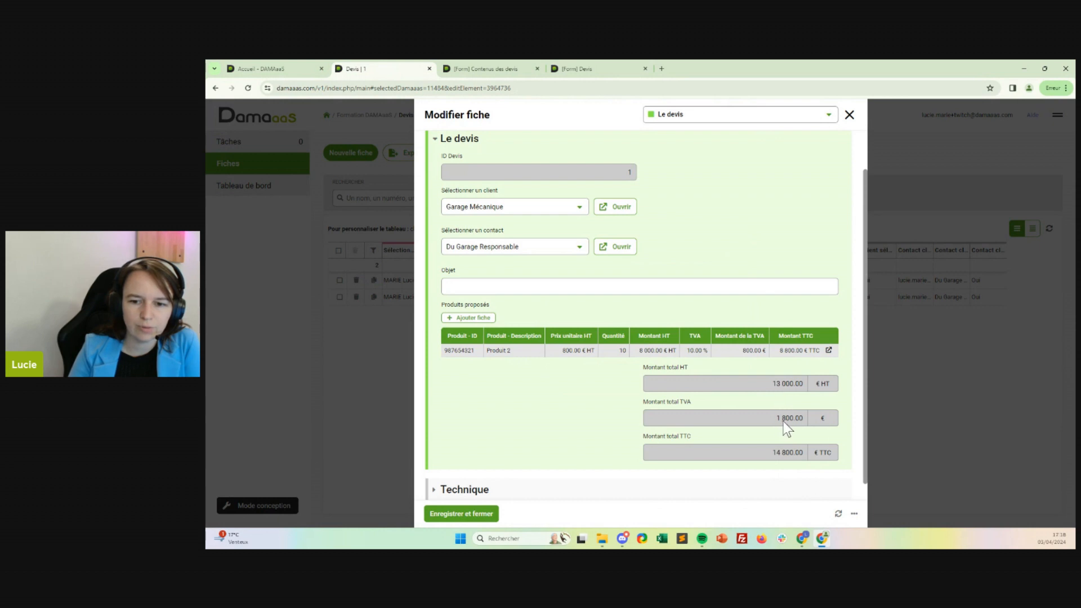
click(839, 514)
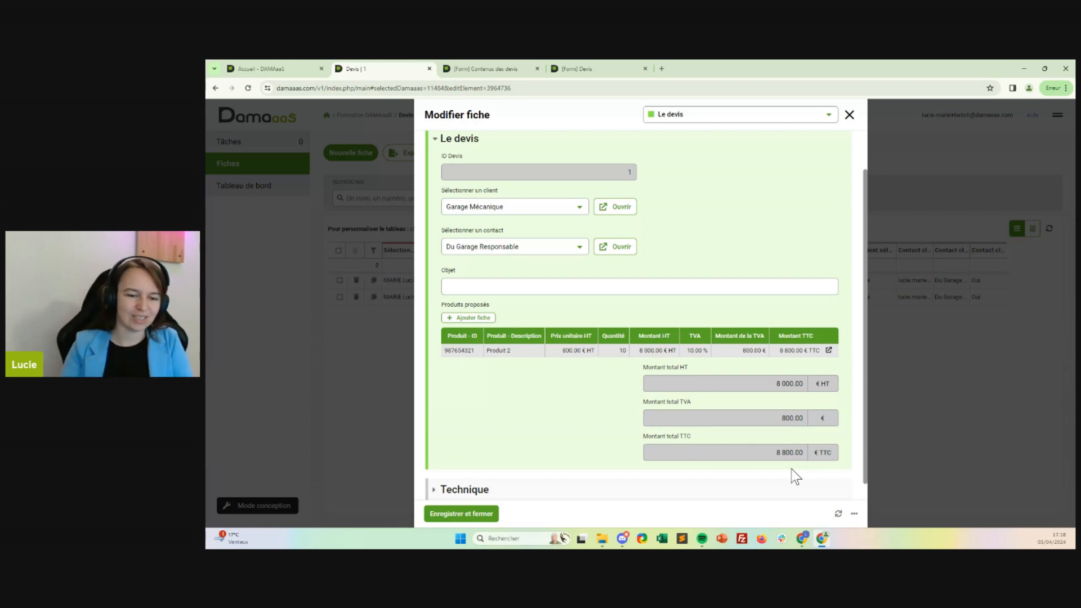
click(586, 68)
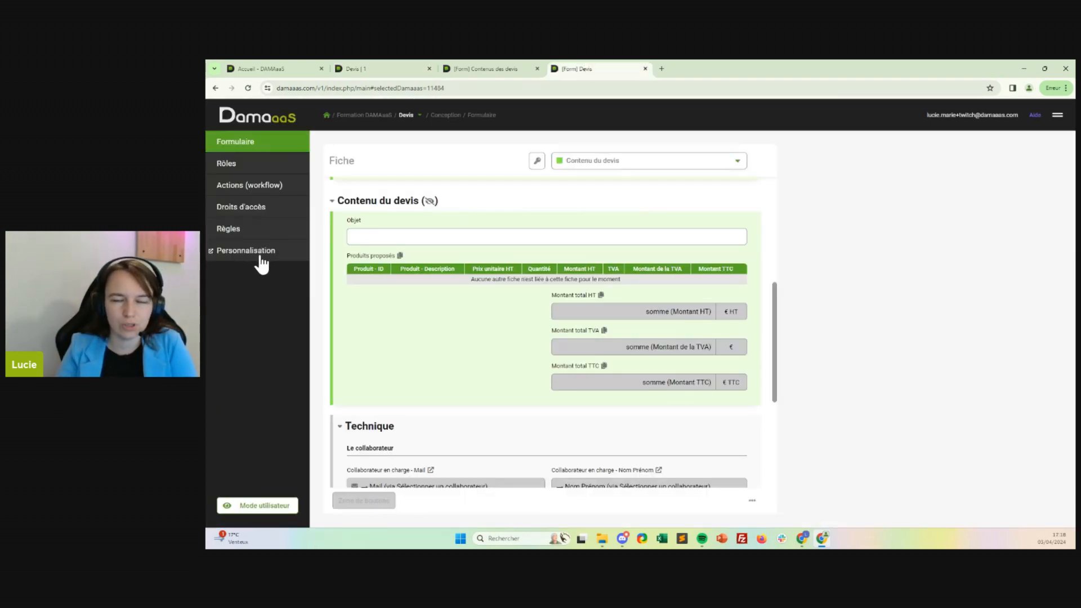
Open the module customization settings, view the automatic purge option, and switch to the Contenus des devis module.
click(214, 253)
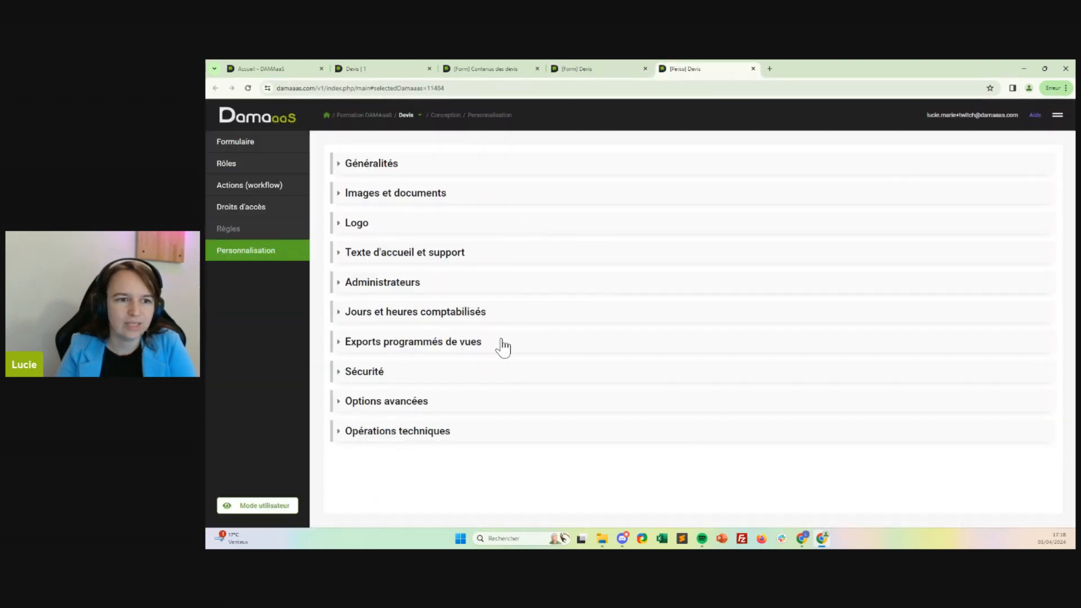
click(414, 403)
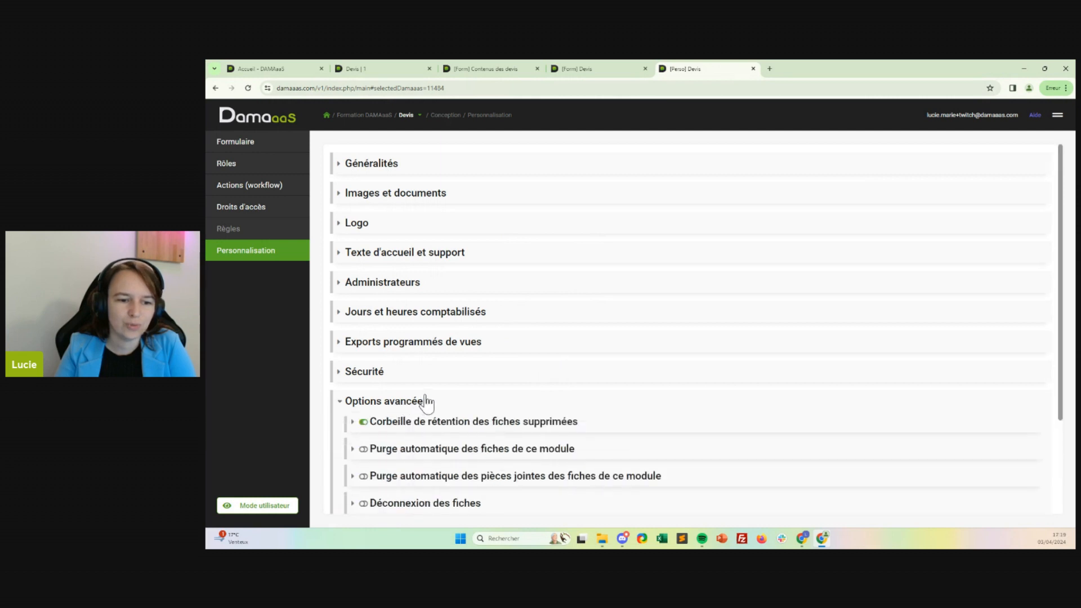
scroll(434, 401, down, 2)
click(514, 360)
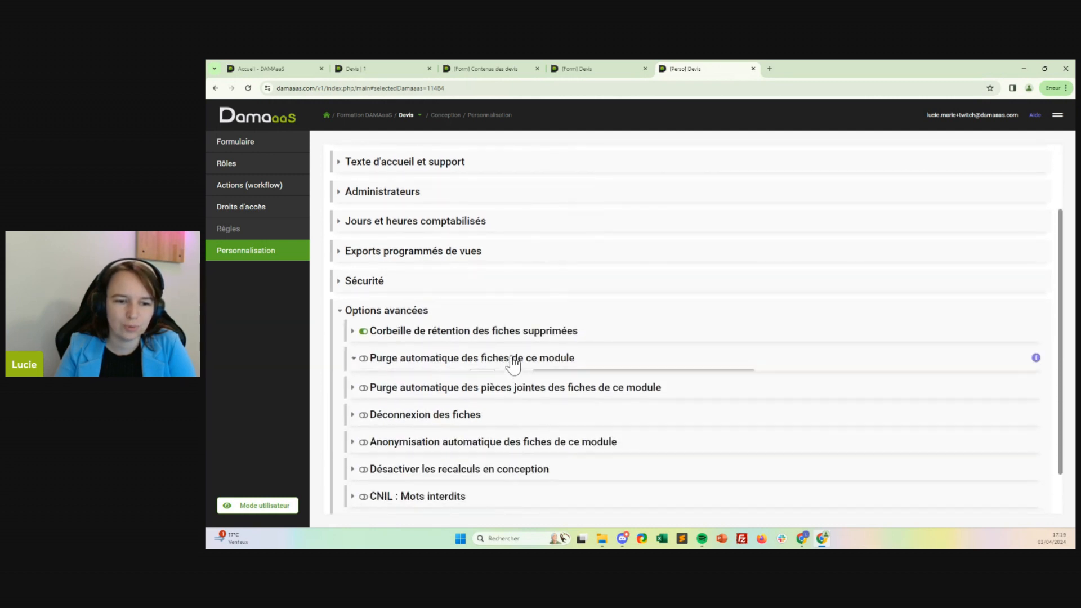
click(415, 118)
click(426, 130)
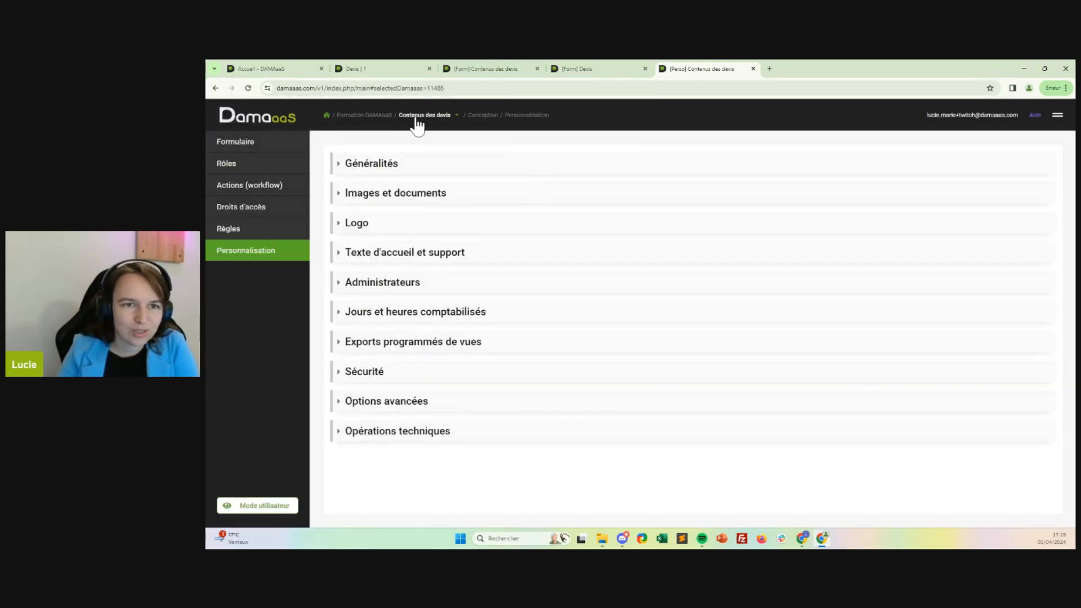
Enable automatic purging of the Contenus des devis module's records, based on the Date de purge field.
click(381, 409)
click(411, 447)
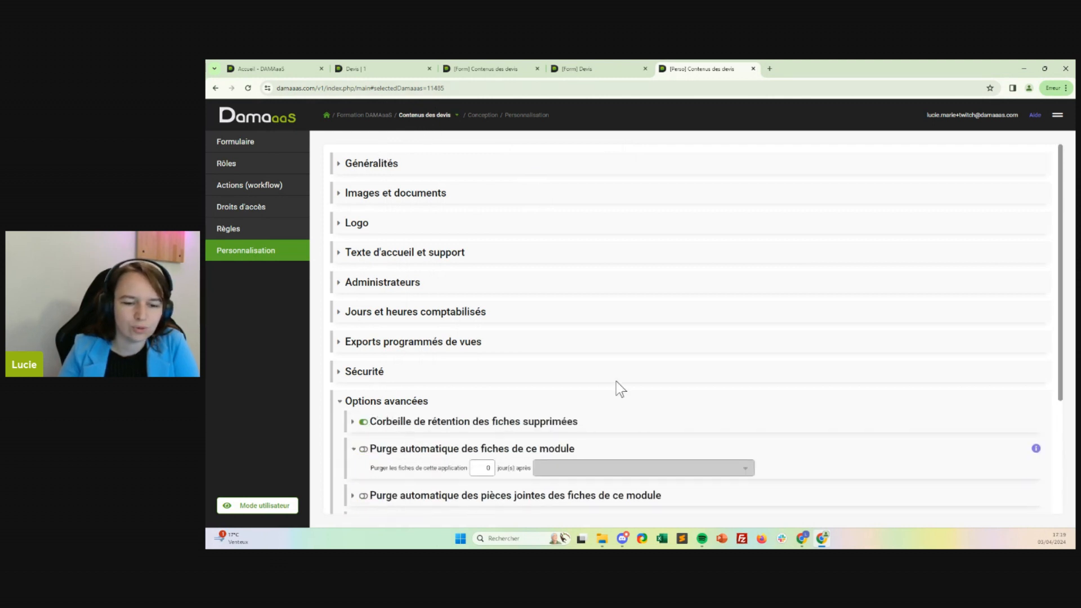
scroll(640, 315, down, 3)
click(364, 314)
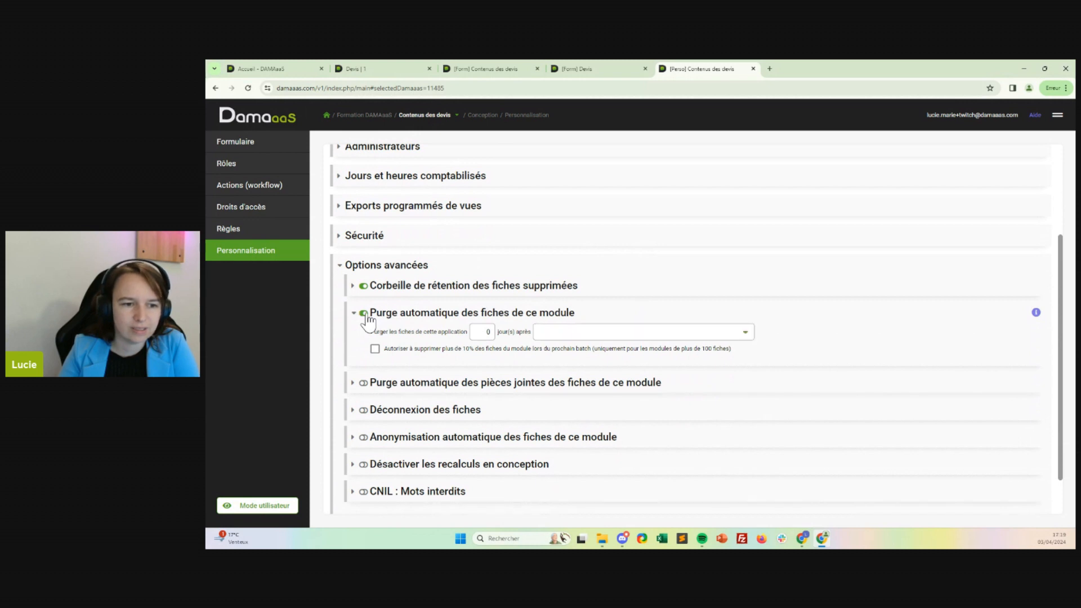
click(554, 333)
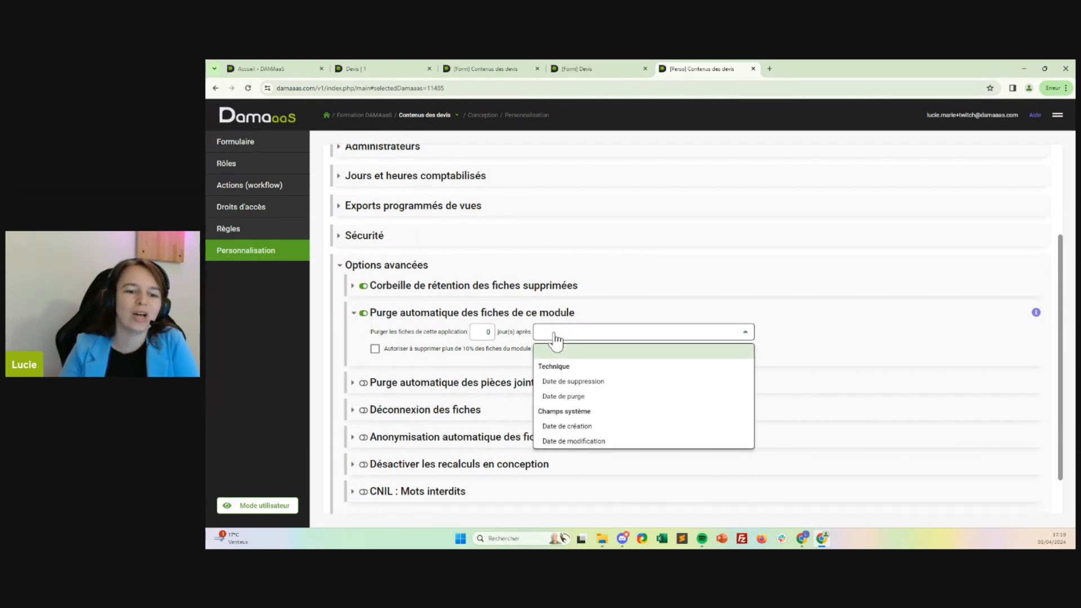
click(570, 396)
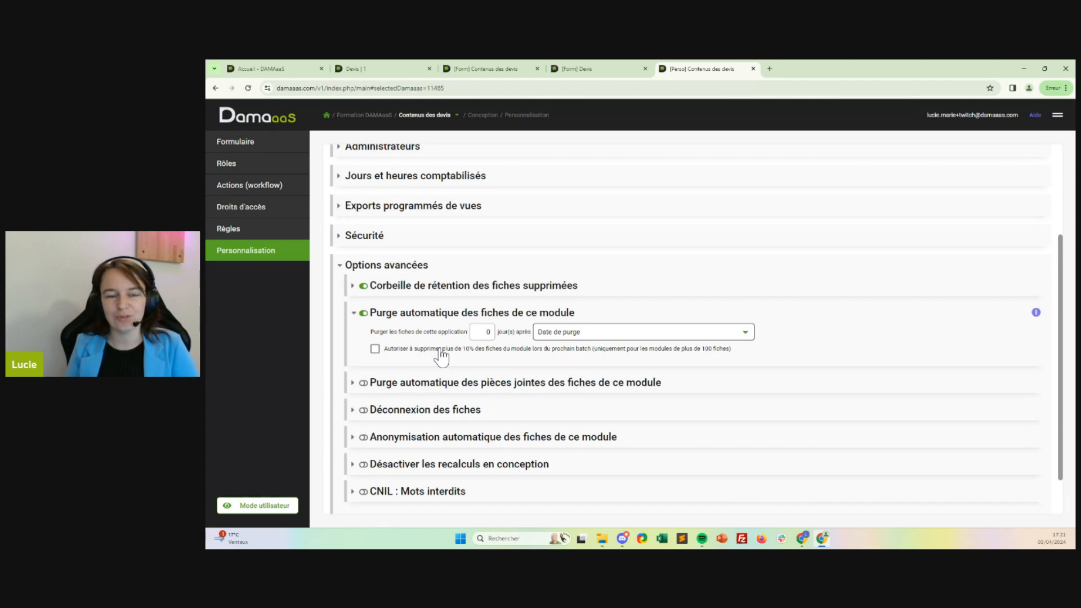
Check the fields of the Contenus des devis form, collapse the purge option and close the customization page.
click(600, 72)
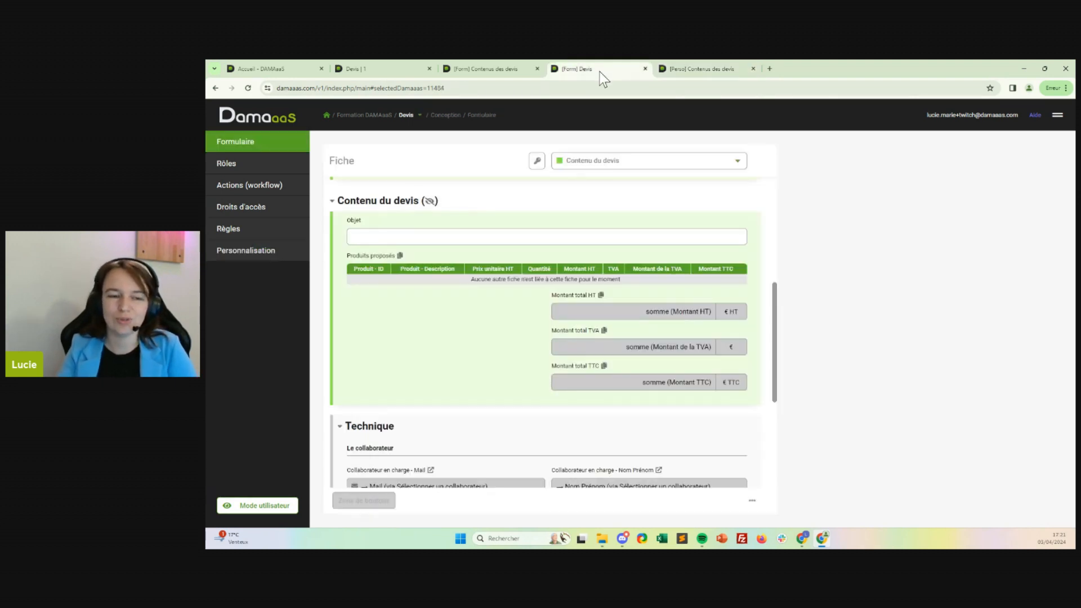
click(502, 71)
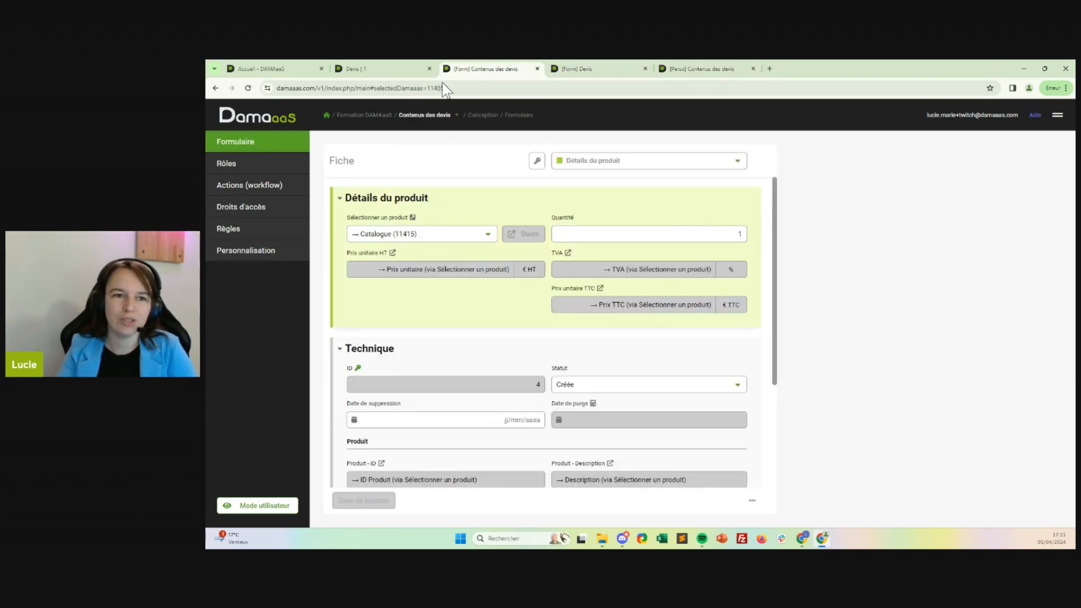
click(711, 69)
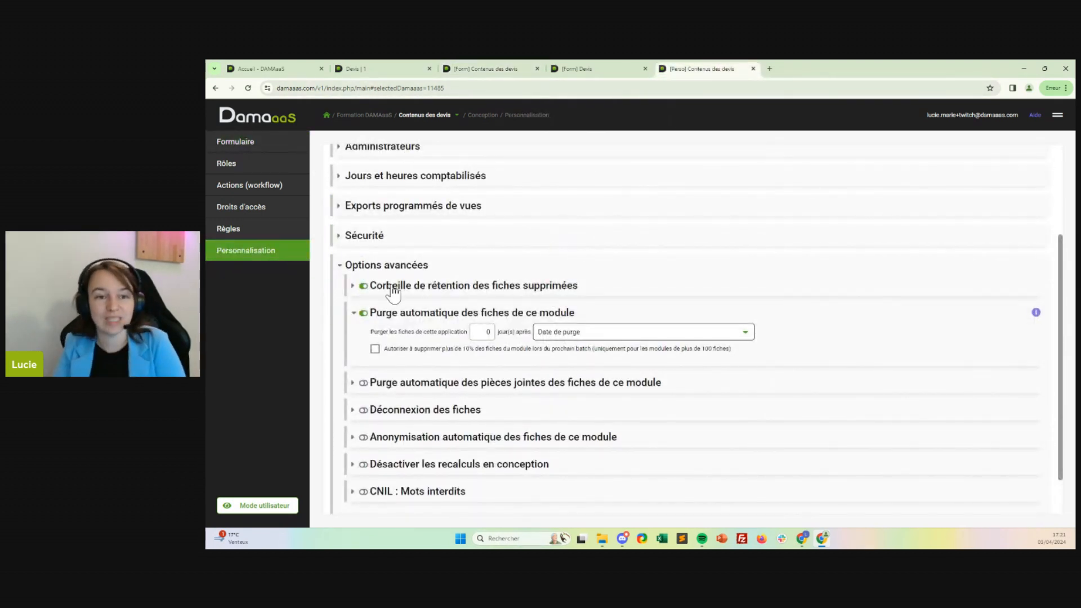
click(431, 315)
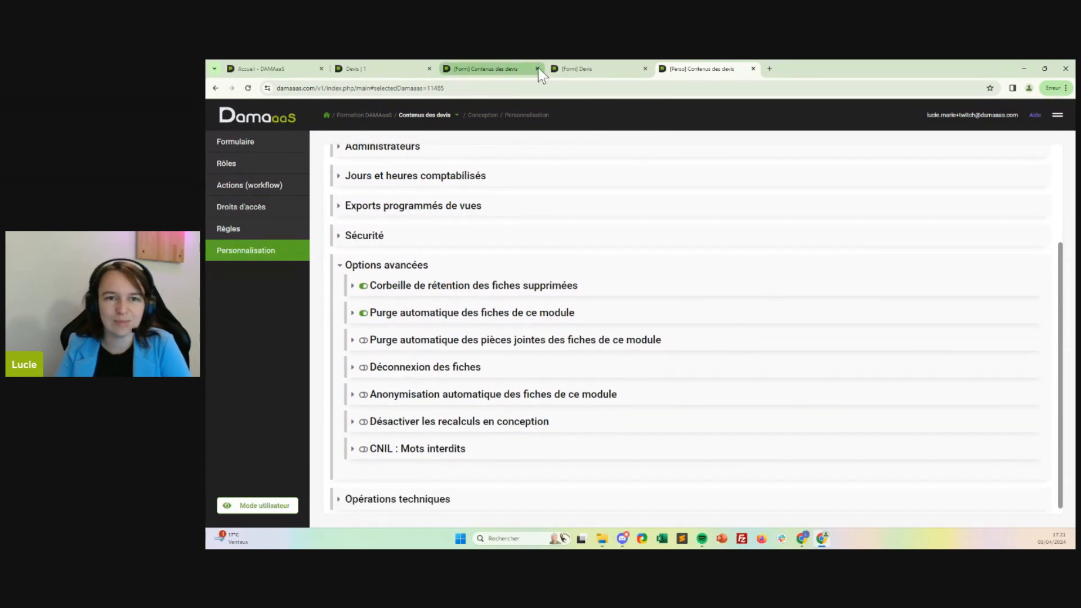
click(754, 69)
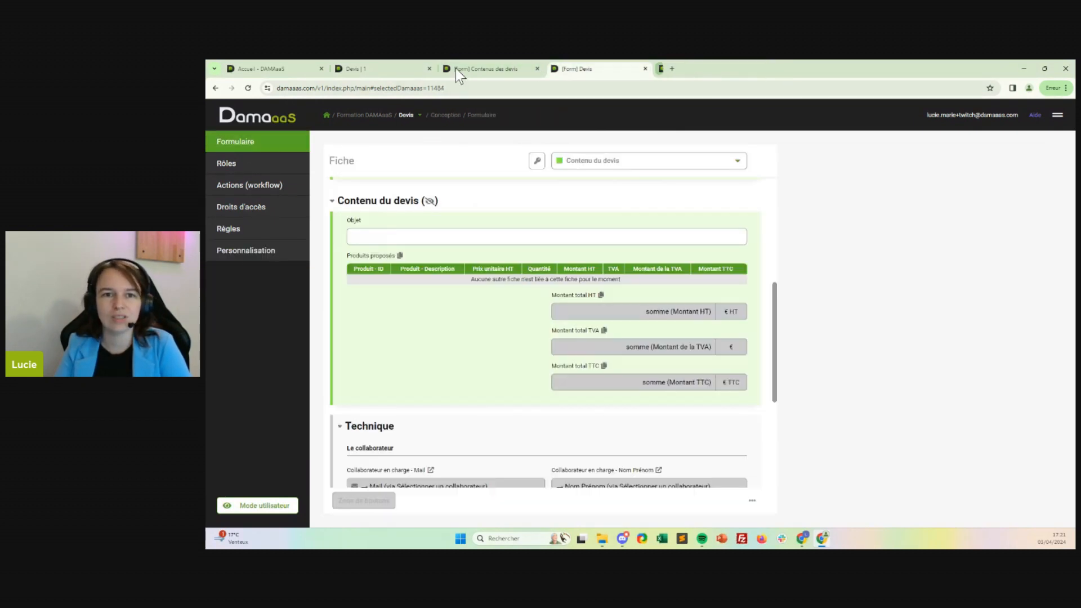
Review the Devis form against quote 1 and open the creation of a new field in the Contenu du devis section.
scroll(504, 390, up, 2)
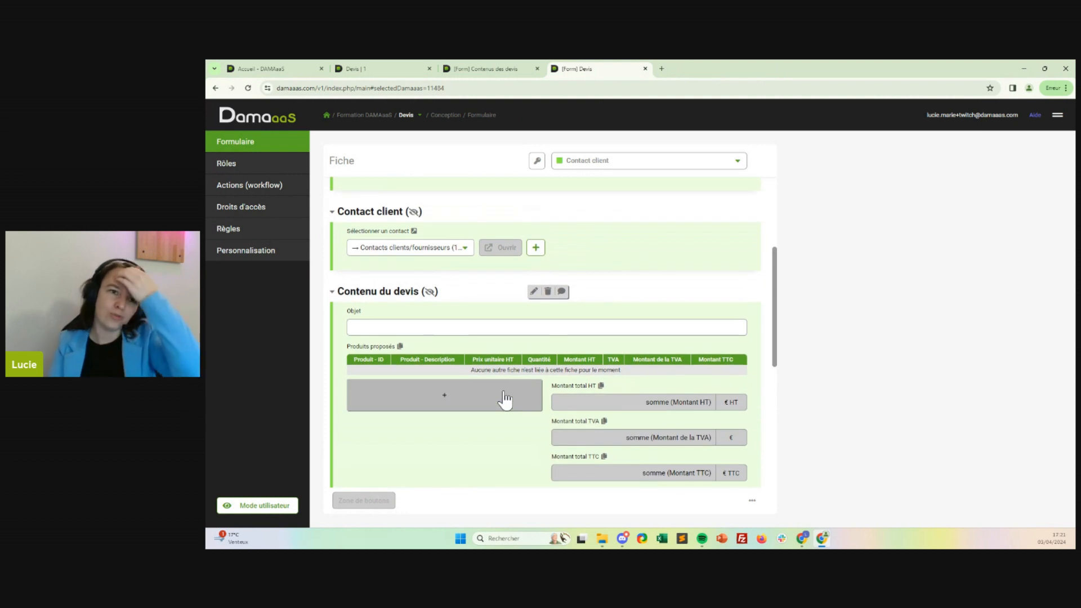
scroll(504, 393, down, 6)
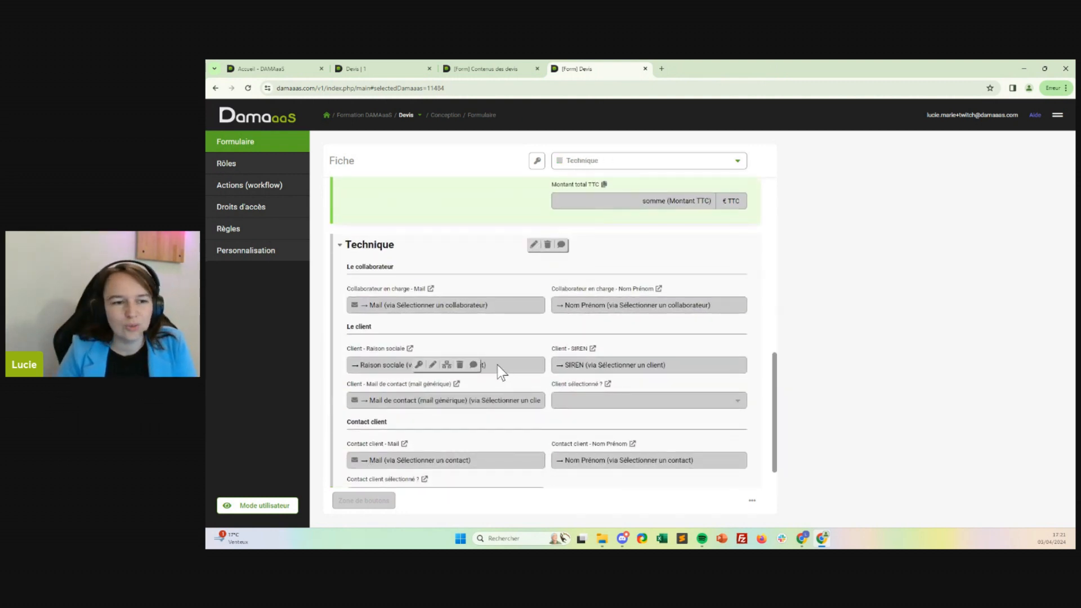
scroll(501, 373, up, 1)
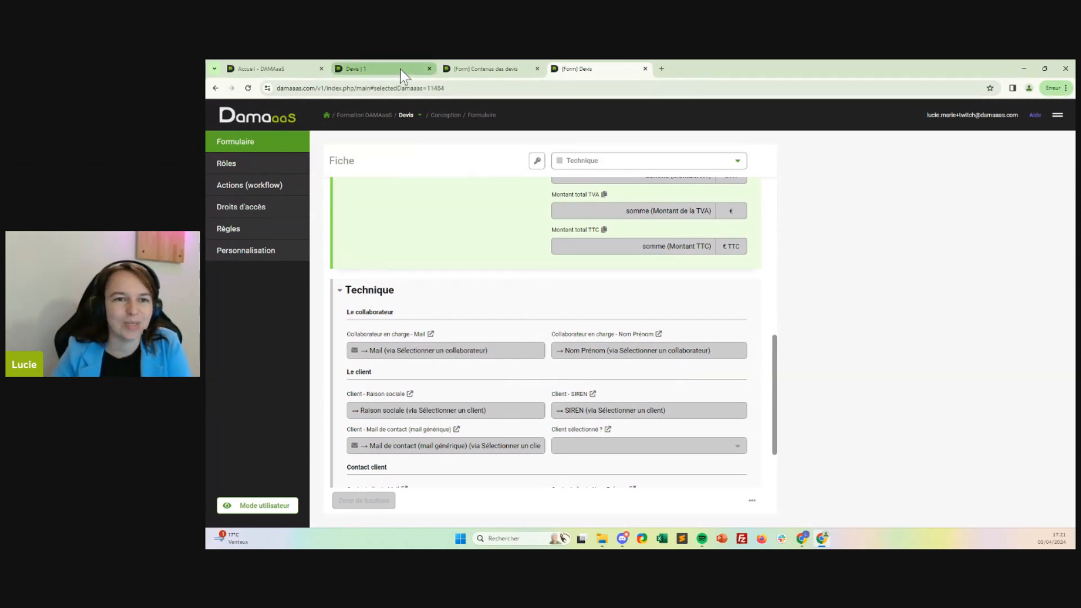
click(371, 72)
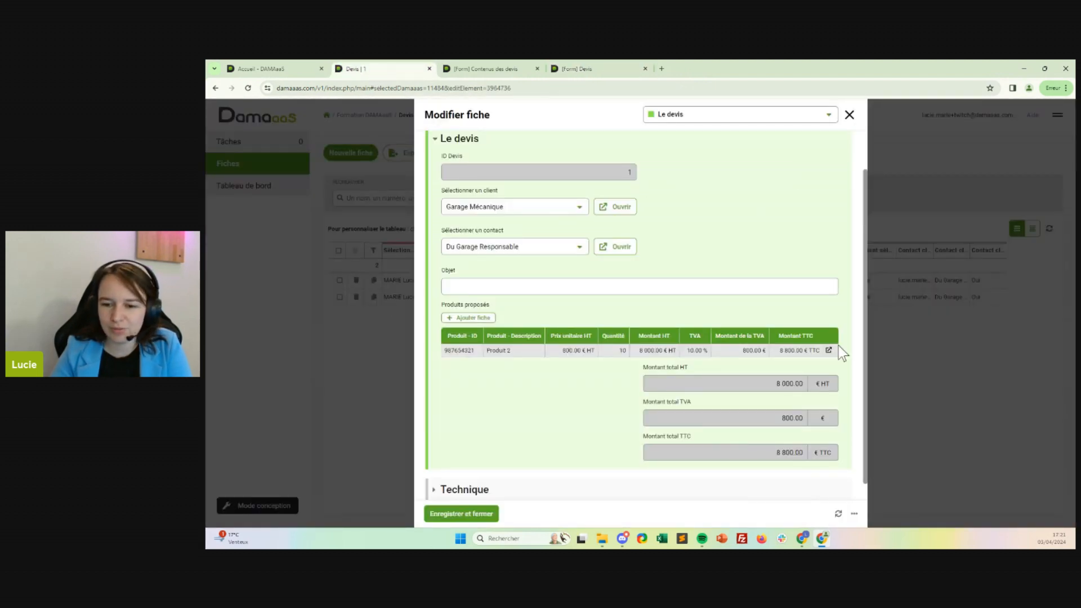
click(586, 69)
scroll(596, 265, up, 3)
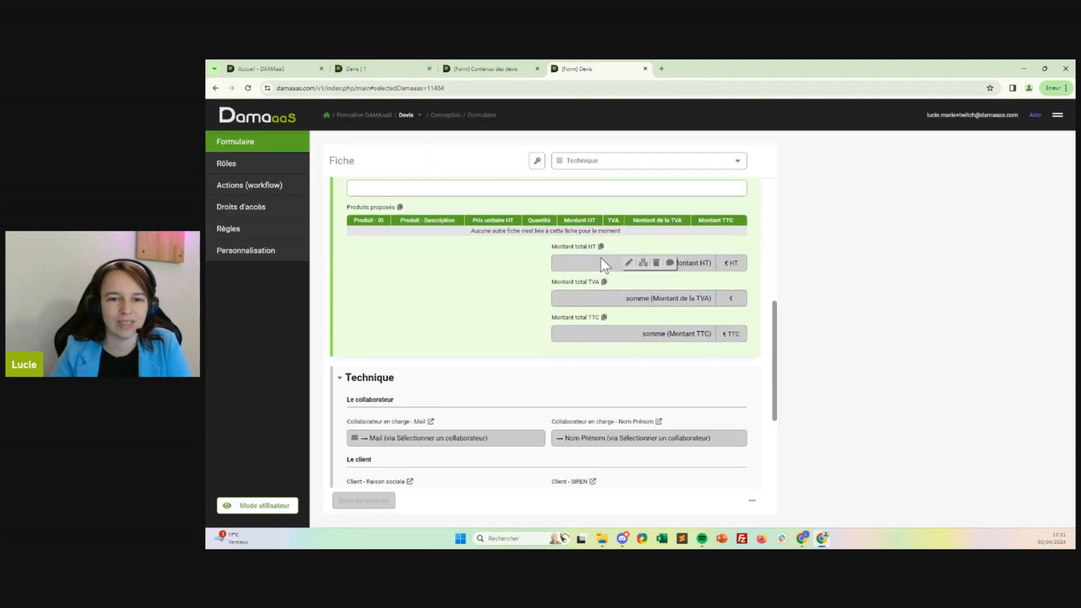
click(389, 400)
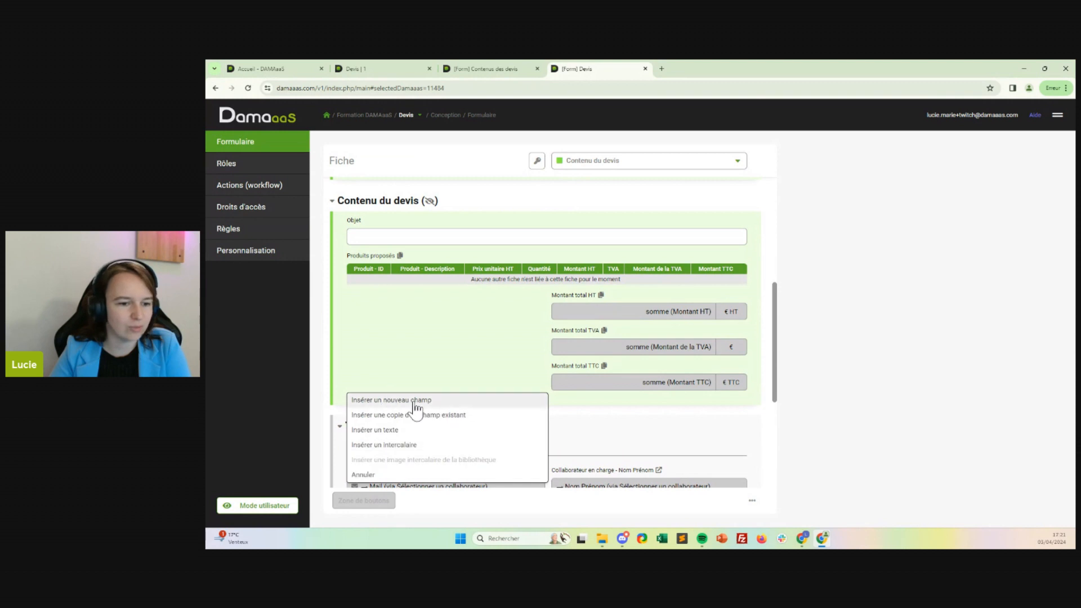
click(397, 400)
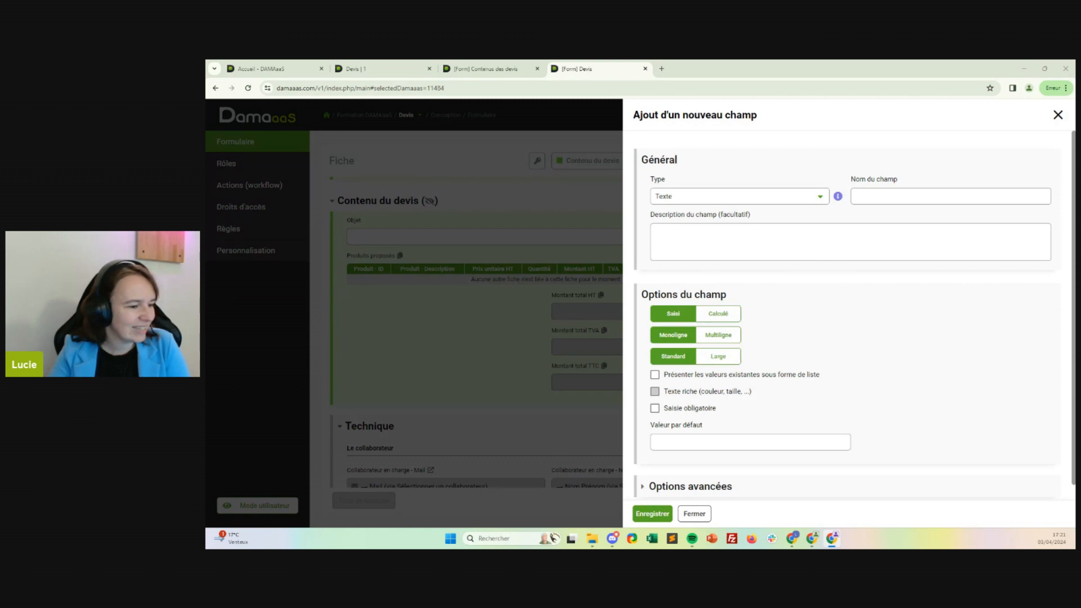
Go from the Contenus des devis form to the Formation DAMAaaS module list and expand the Technique group.
click(496, 70)
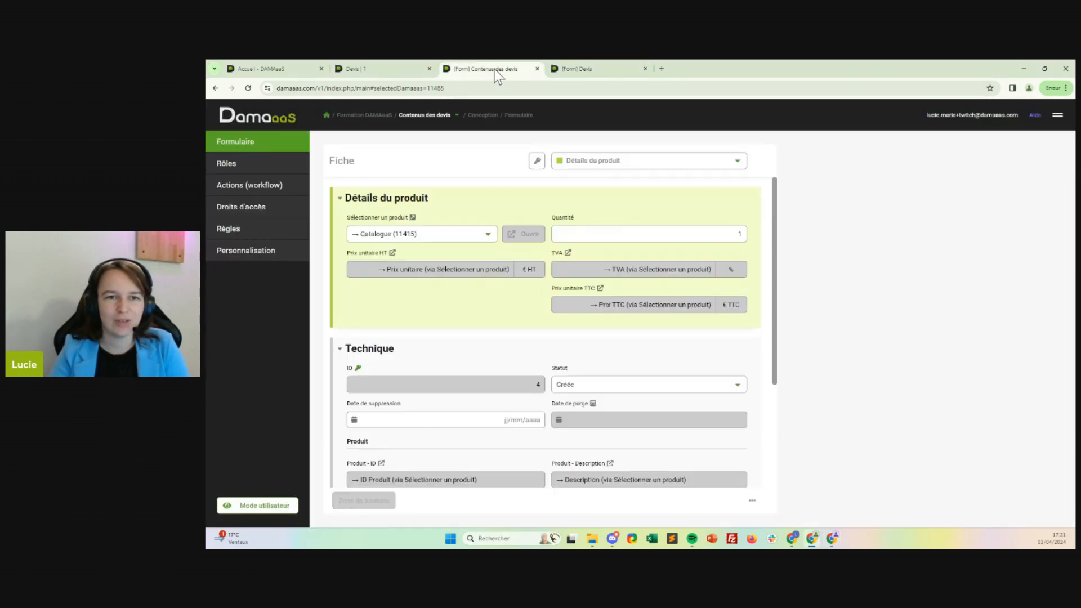
click(439, 115)
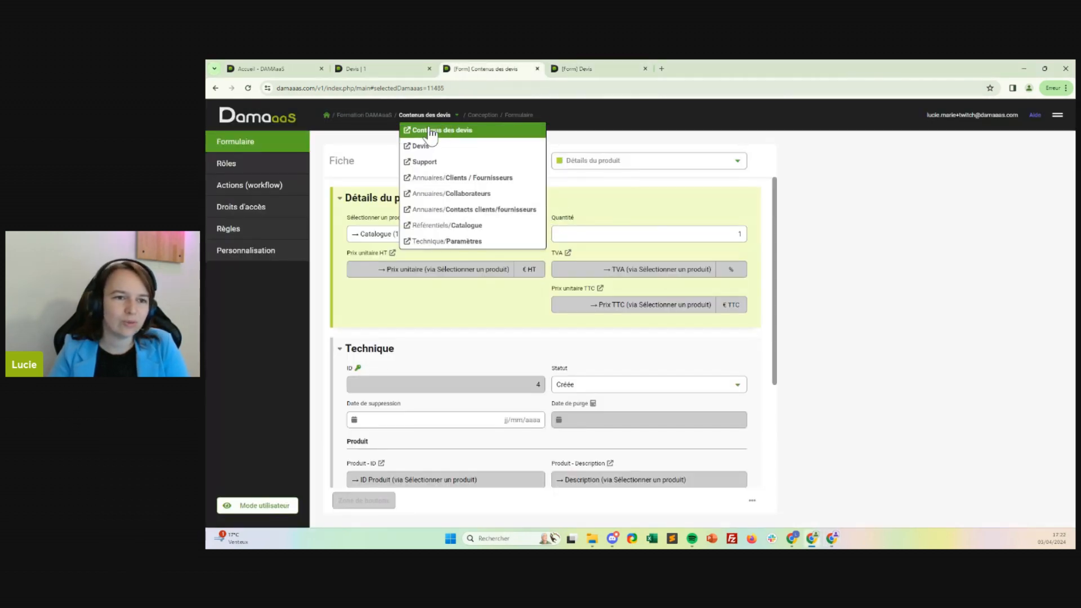
click(326, 115)
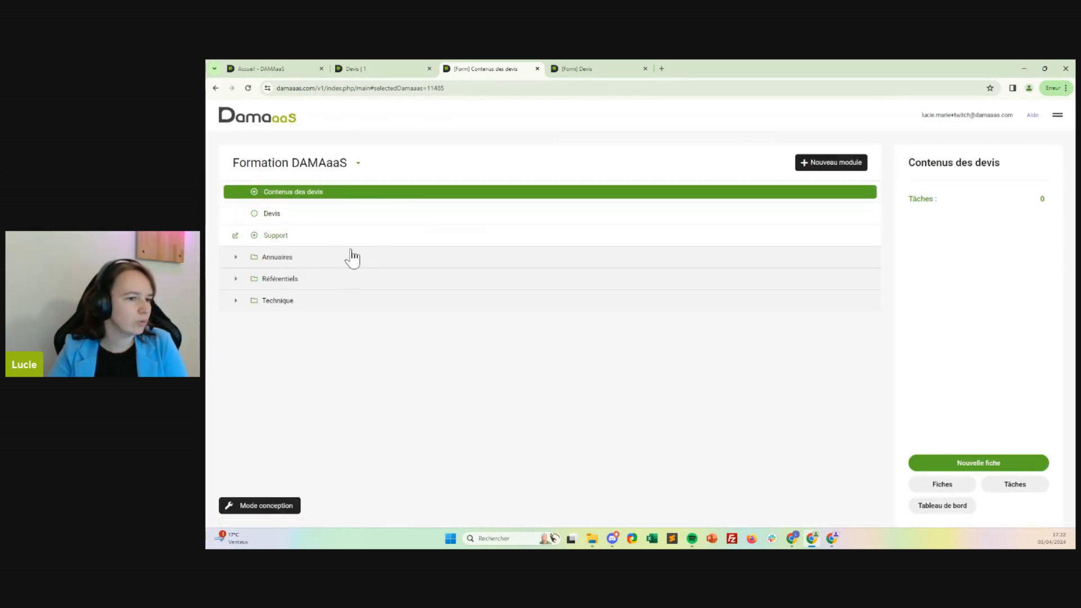
click(273, 303)
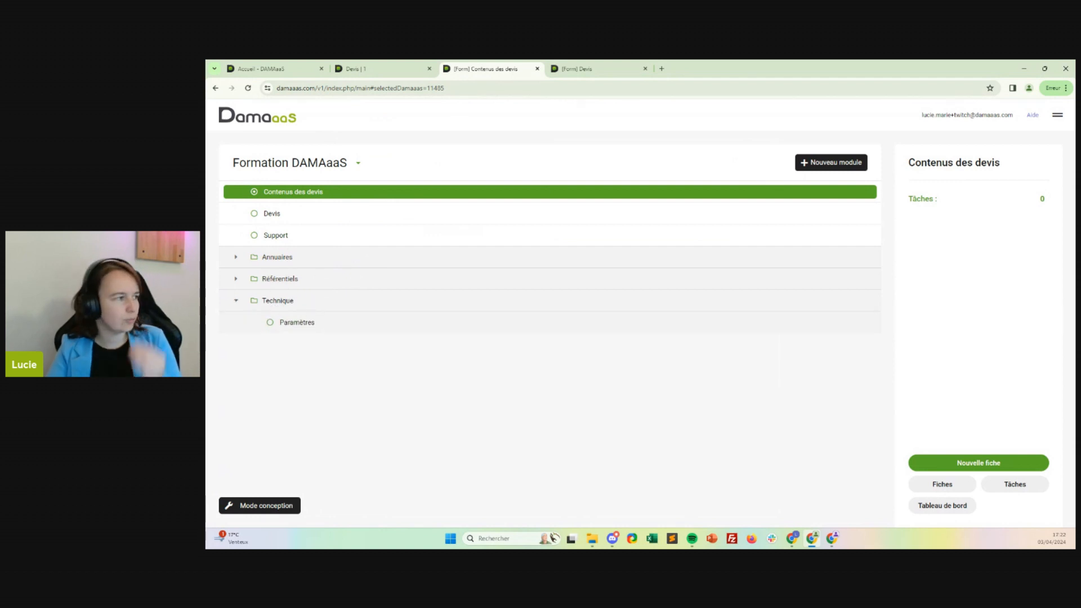
key(alt+Tab)
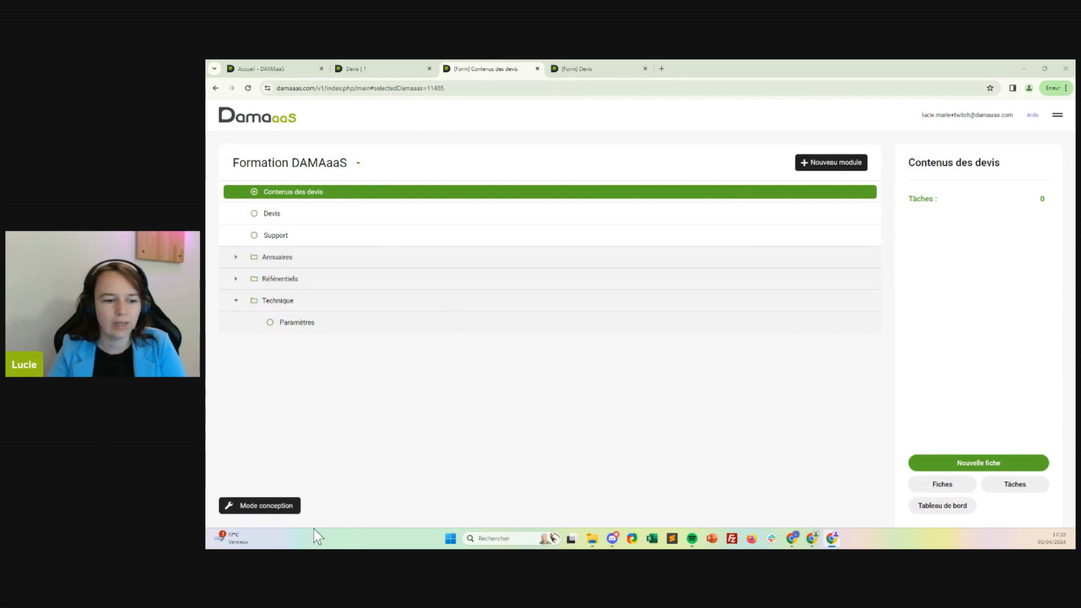
In the general customization settings of Contenus des devis, set the DAMAaaS group name to Technique.
click(266, 507)
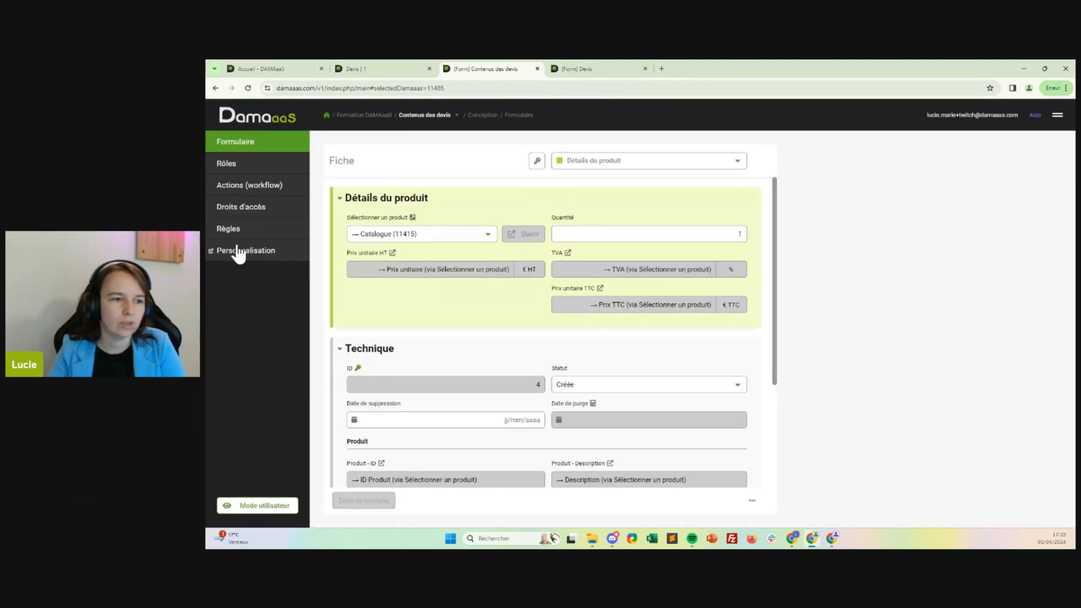
click(233, 251)
click(387, 163)
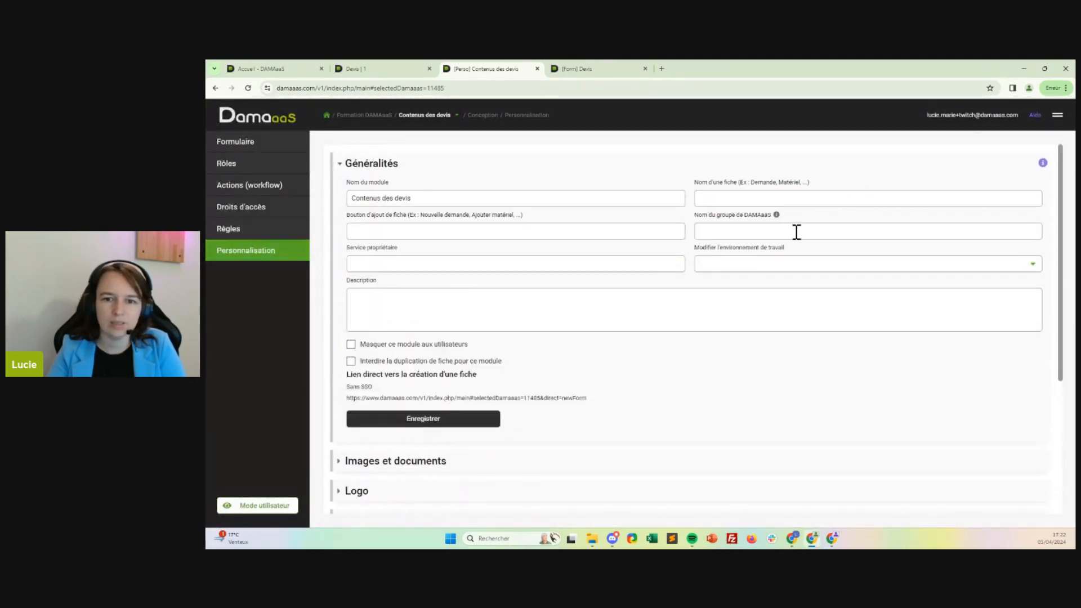
click(750, 230)
text(Tehnique)
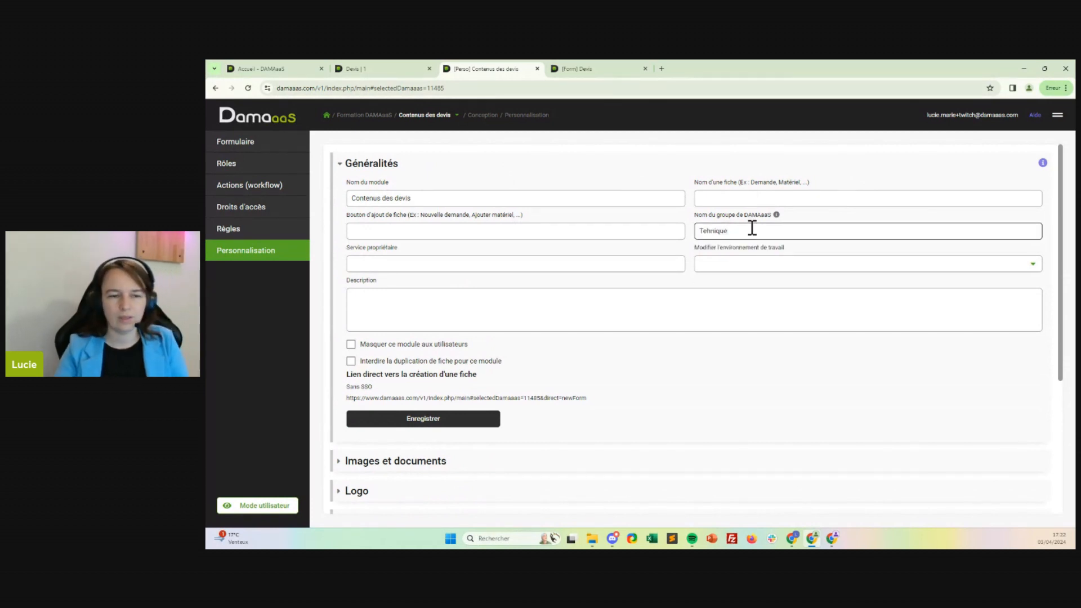
click(709, 232)
text(c)
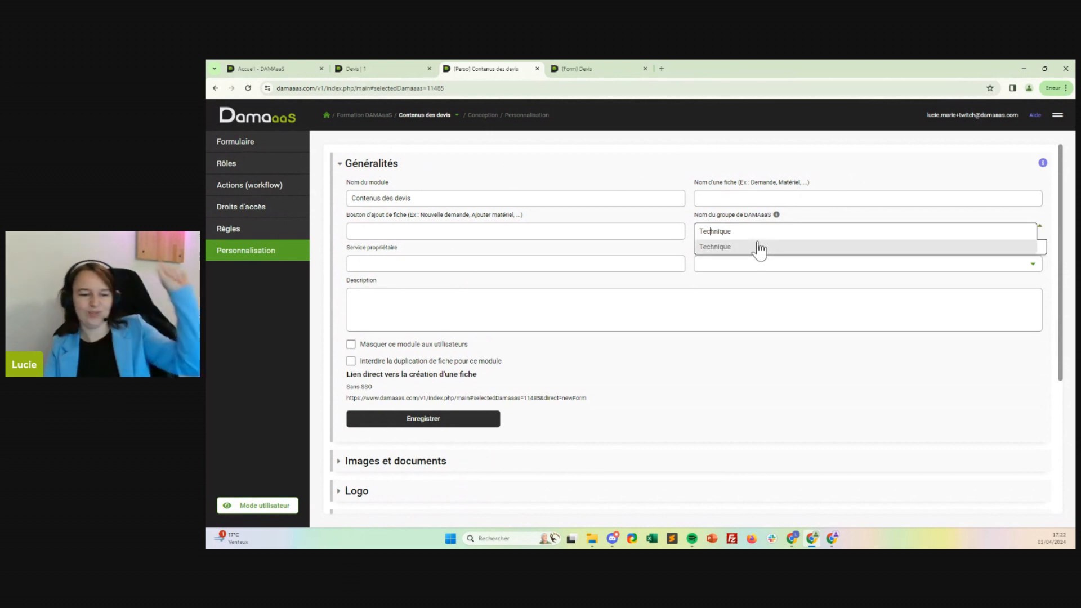
Set the module's record-adding button label to "Ajouter un produit".
click(438, 199)
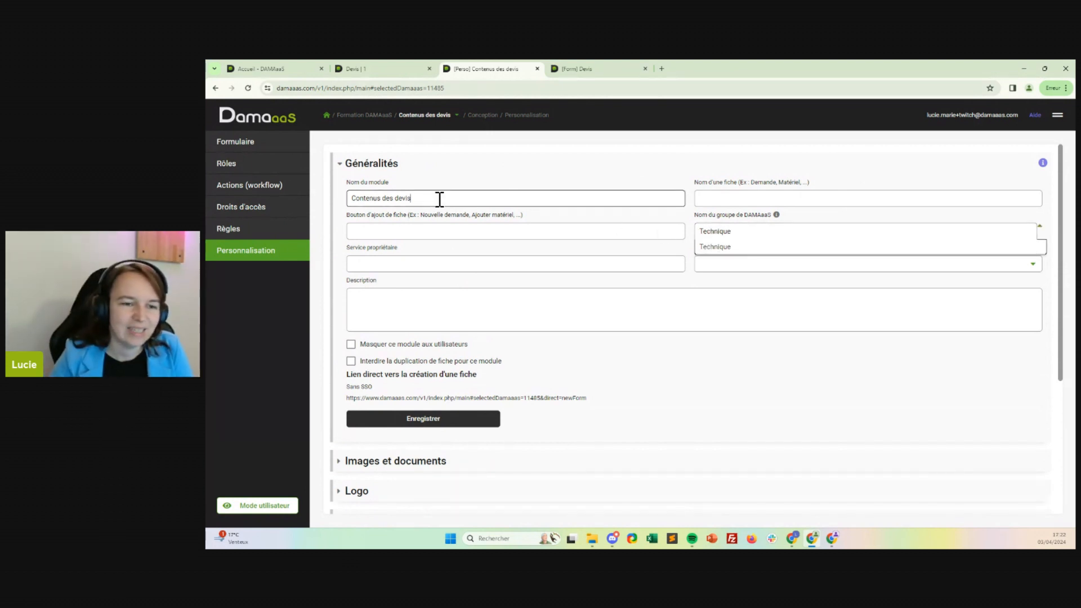
click(419, 231)
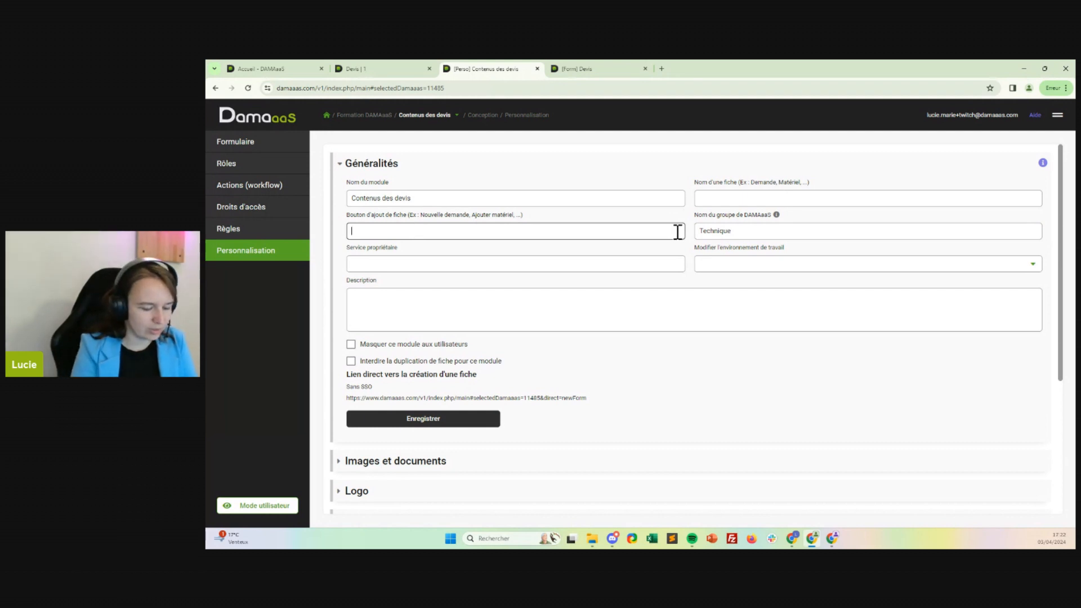
text(Ajouter un produit)
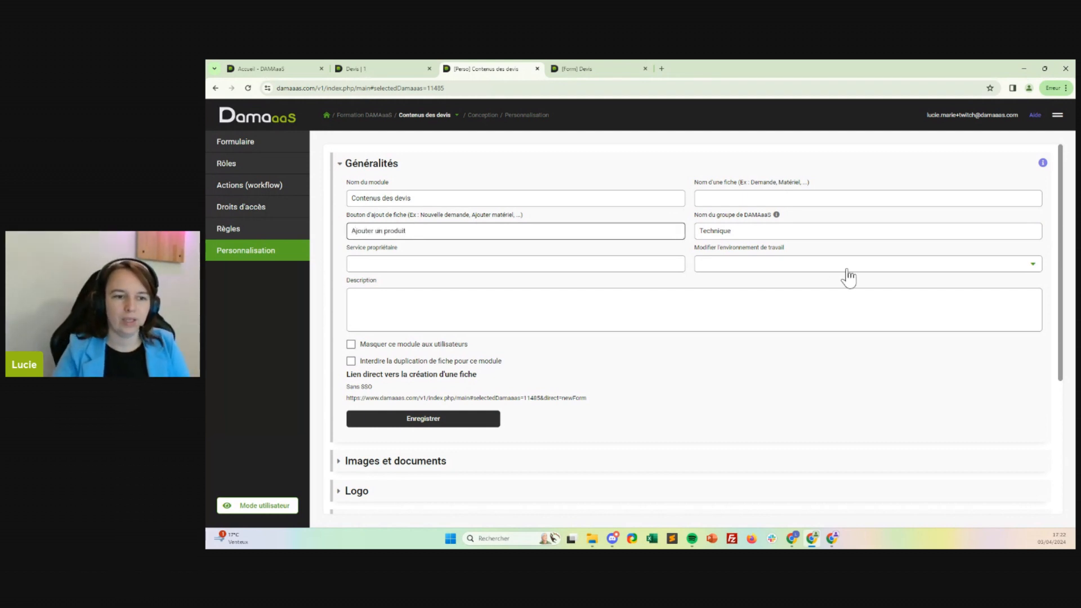
Hide the Contenus des devis module from users, save its general settings, and return to the Formation DAMAaaS module list.
click(351, 345)
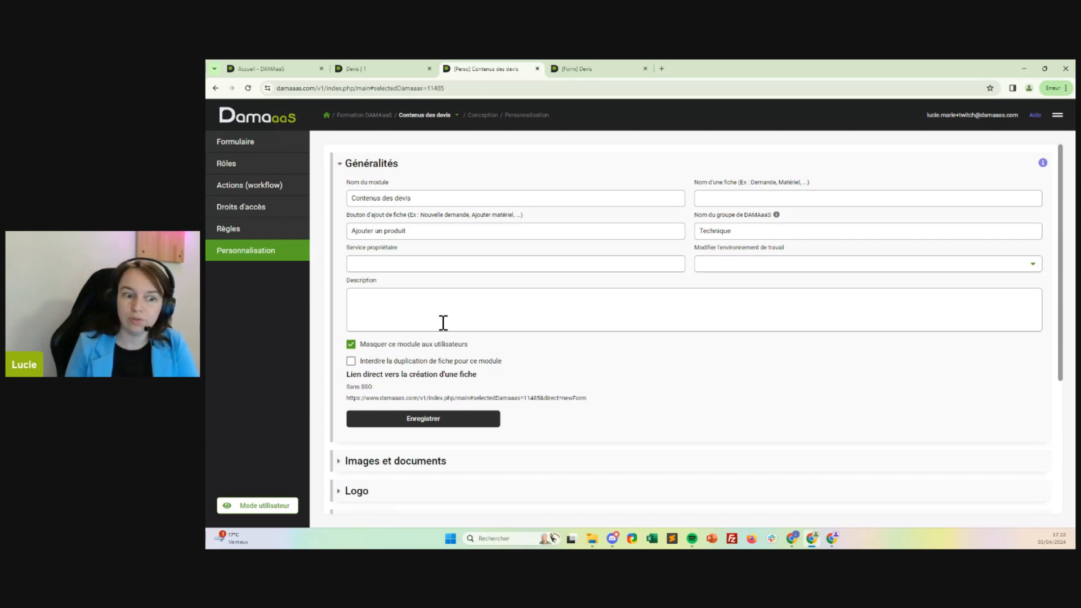
click(440, 421)
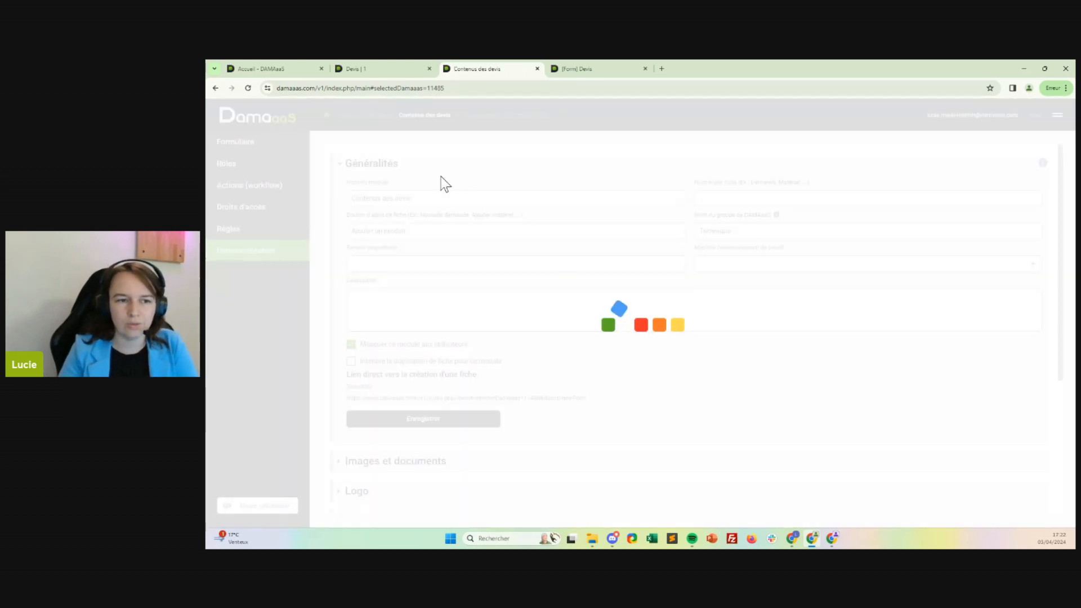
click(326, 115)
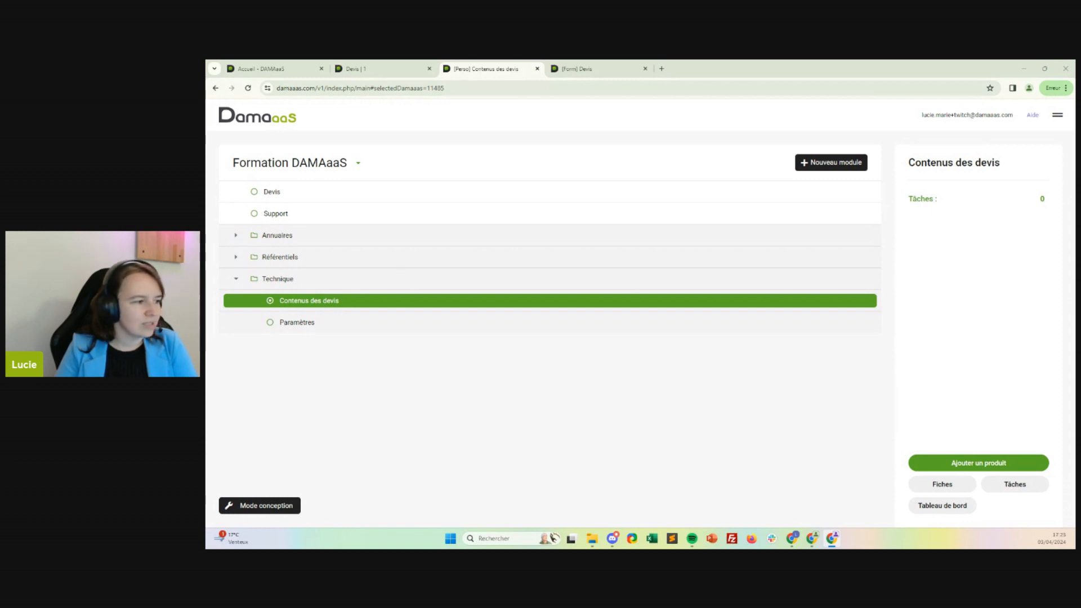
Return to the Devis form and restart the creation of a new field in the Contenu du devis section.
click(590, 69)
click(784, 200)
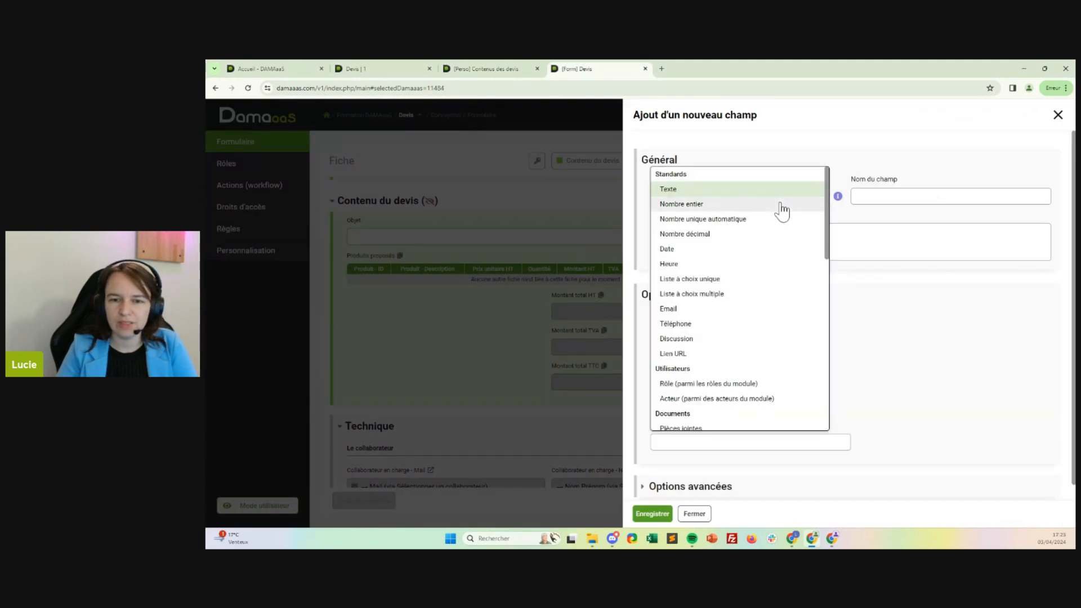
click(1058, 115)
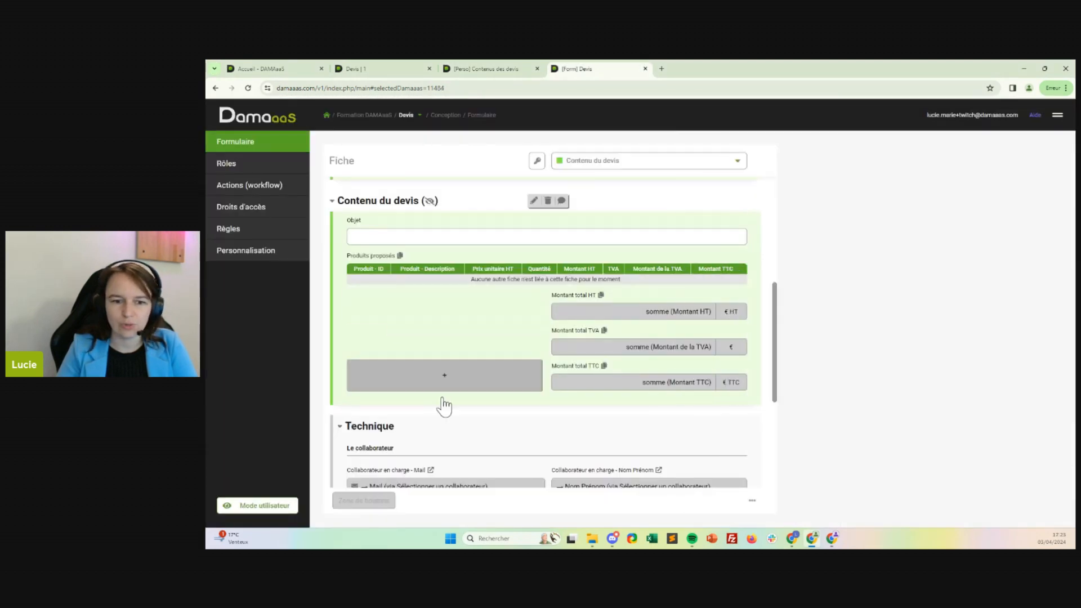
click(412, 397)
click(413, 399)
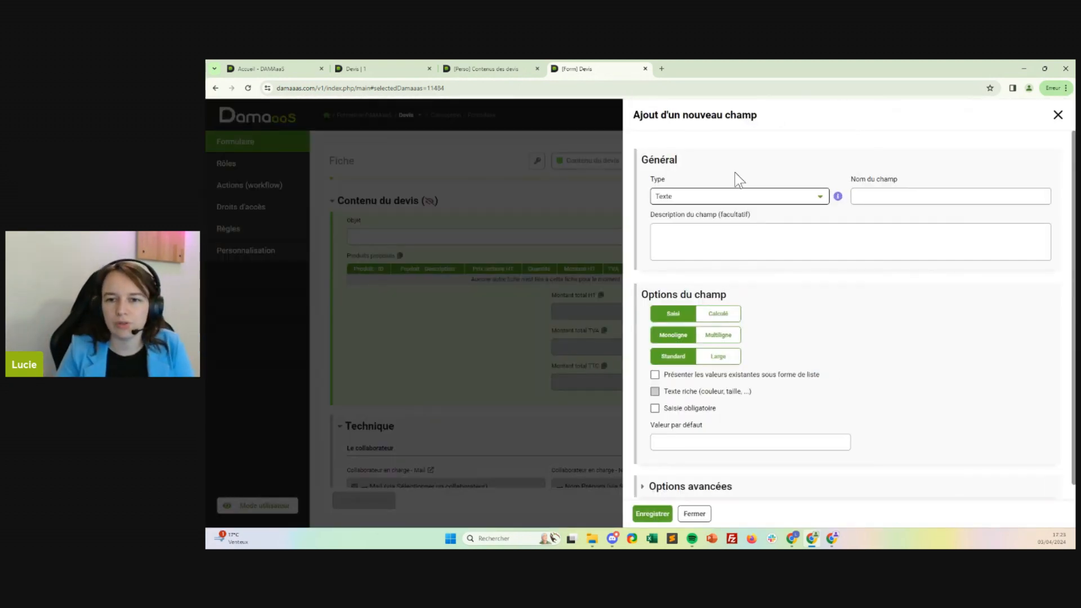
Add a PDF Automatique field named Devis to the Contenu du devis section.
click(738, 197)
scroll(670, 360, down, 3)
scroll(673, 320, down, 3)
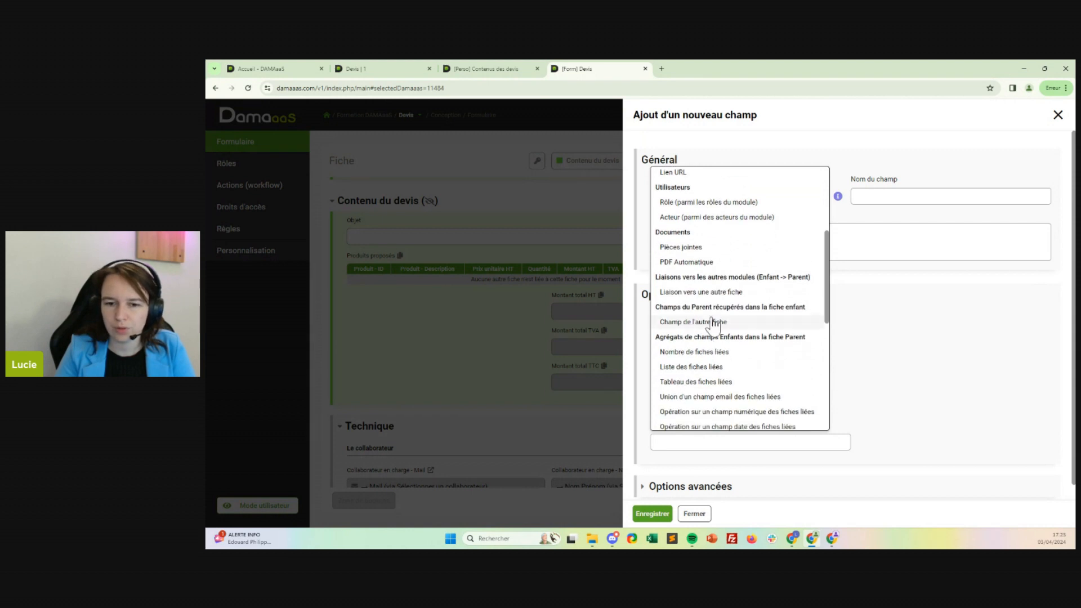
scroll(714, 326, down, 1)
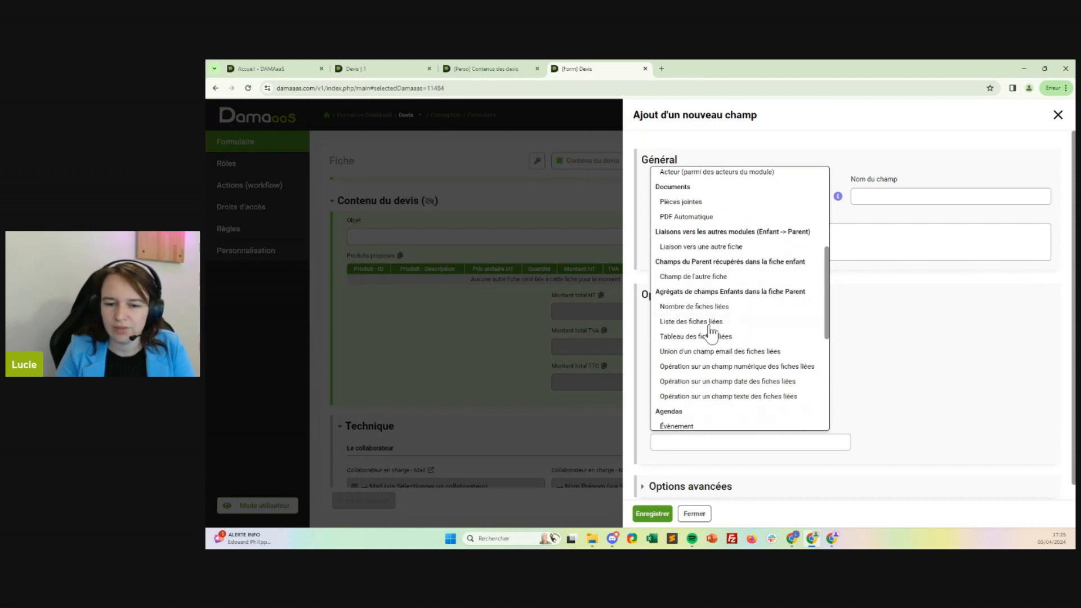
scroll(710, 323, down, 3)
scroll(676, 228, up, 4)
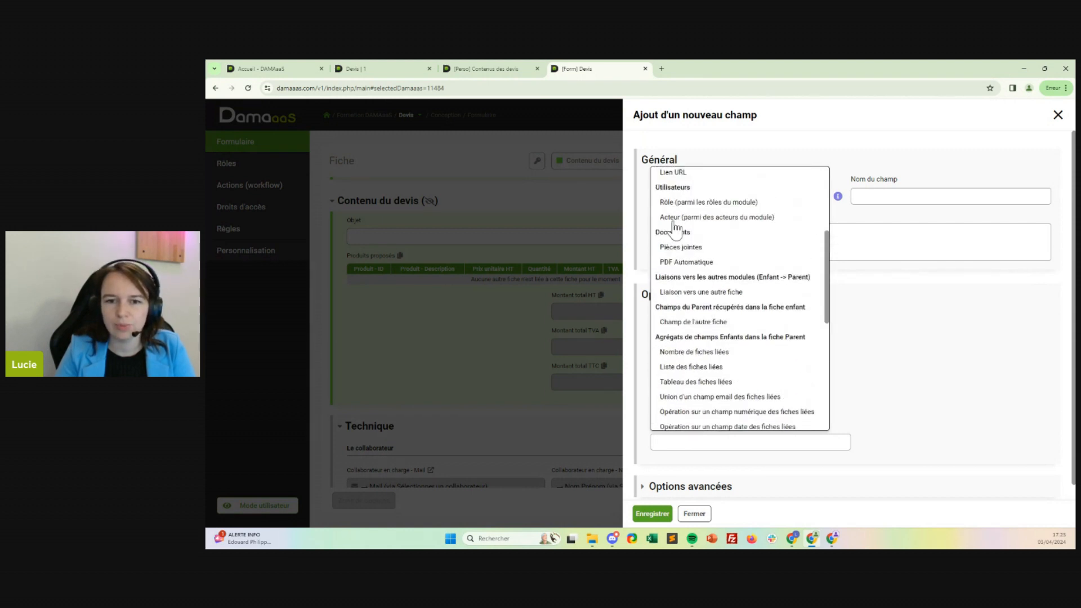
click(686, 262)
click(892, 196)
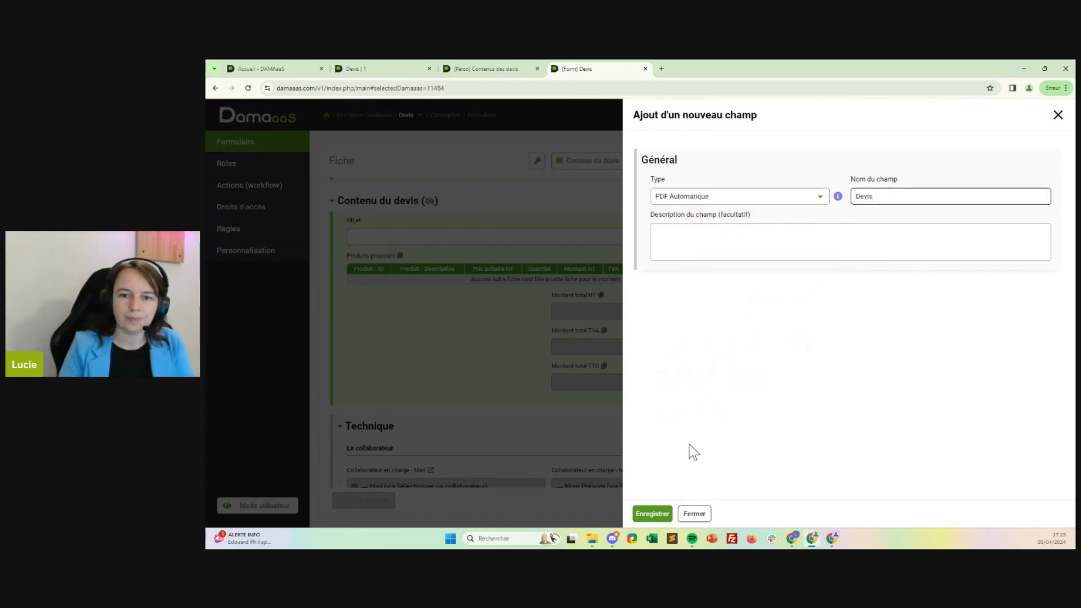
click(655, 513)
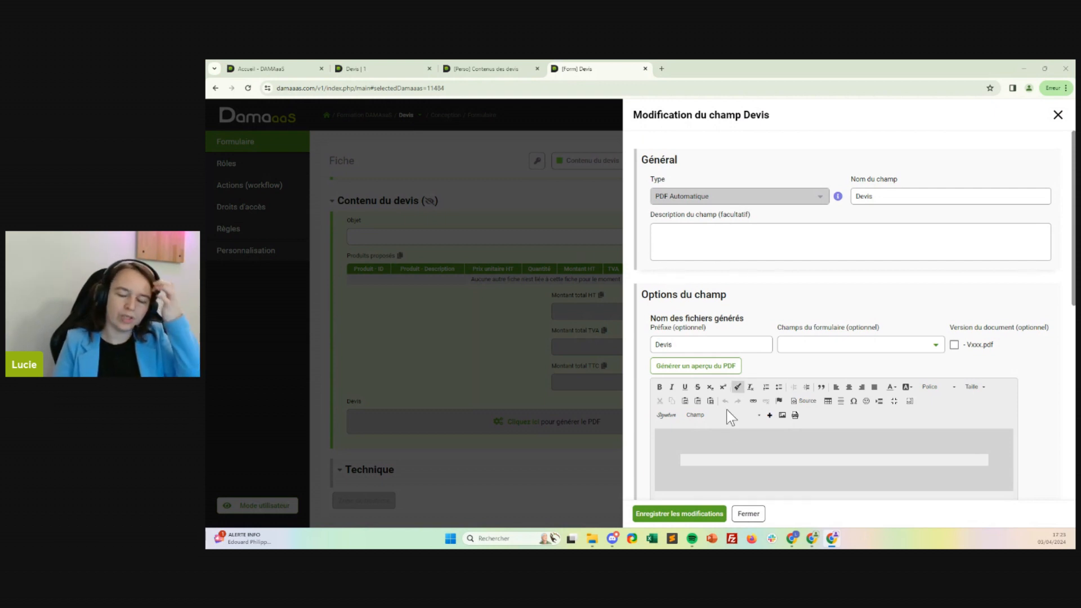
Name the generated PDF files with the prefix "Devis n°" followed by the ID Devis form field.
click(814, 459)
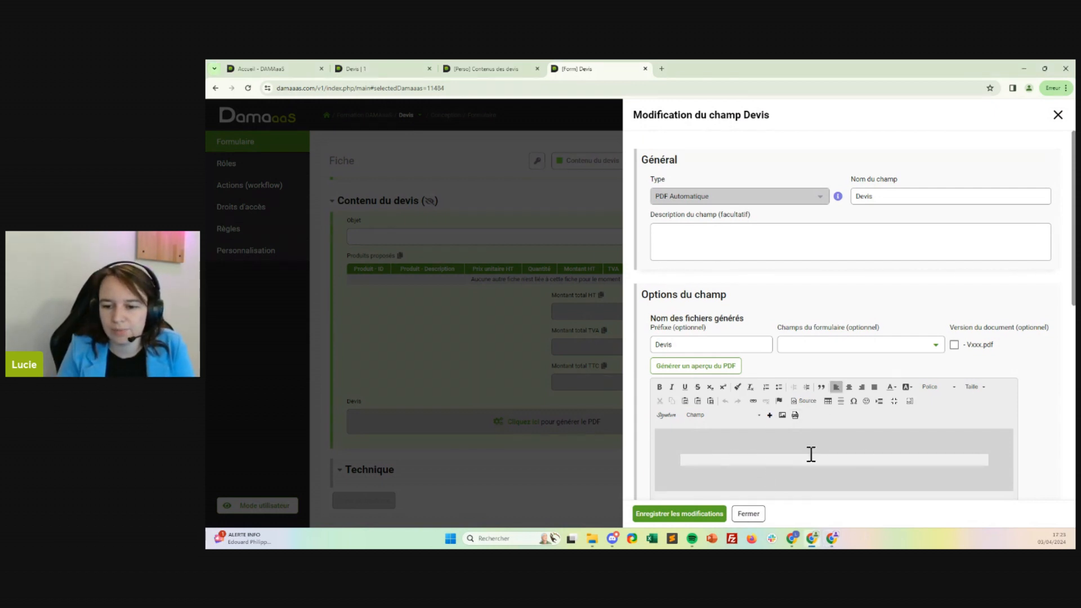
scroll(791, 338, down, 2)
scroll(828, 427, down, 2)
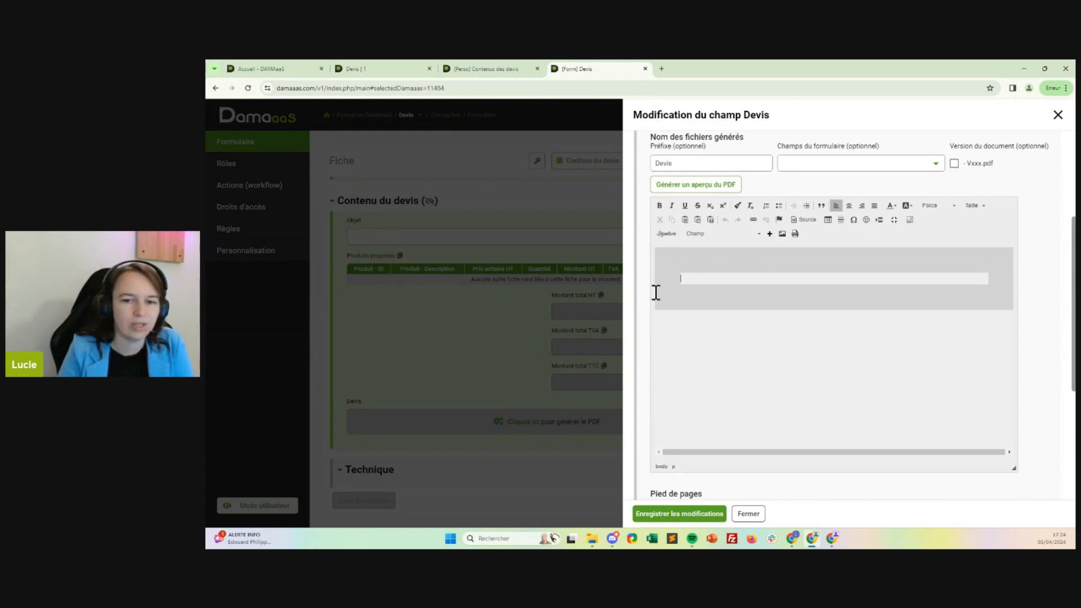
click(824, 165)
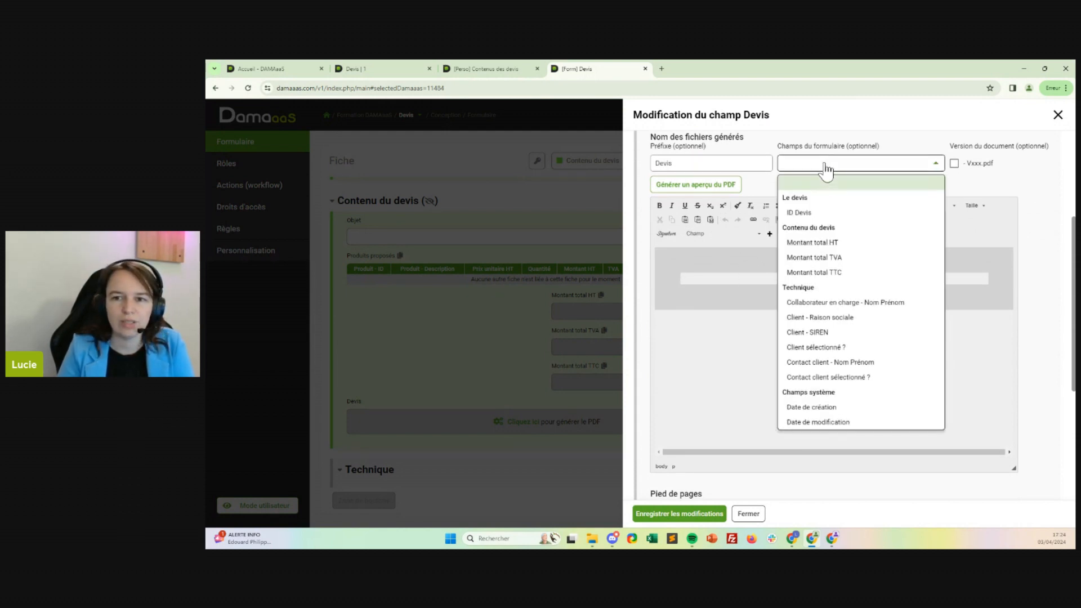
click(827, 214)
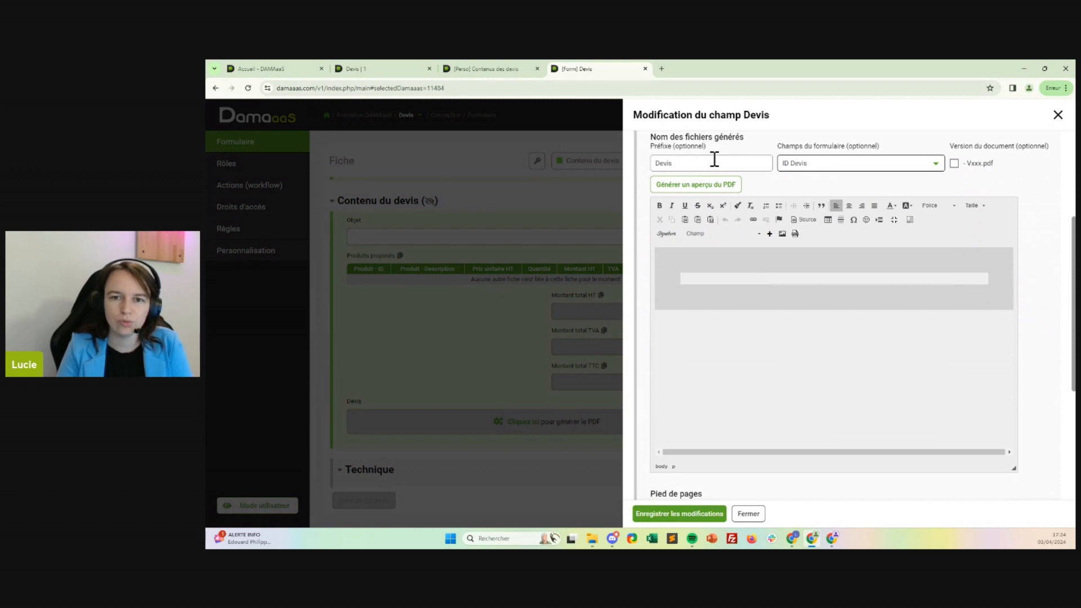
click(755, 161)
text(n)
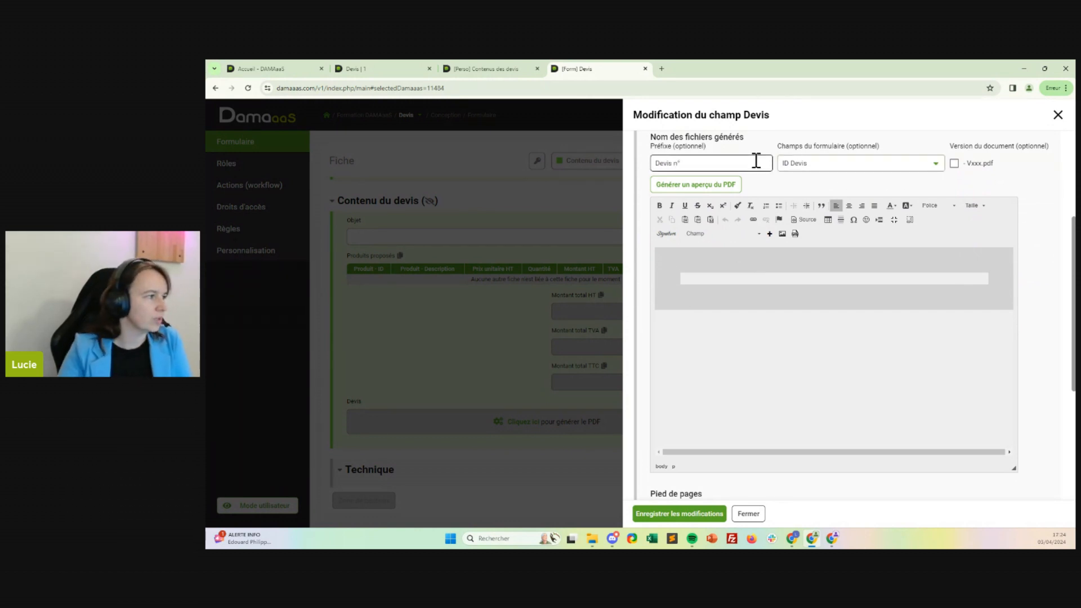
text(°)
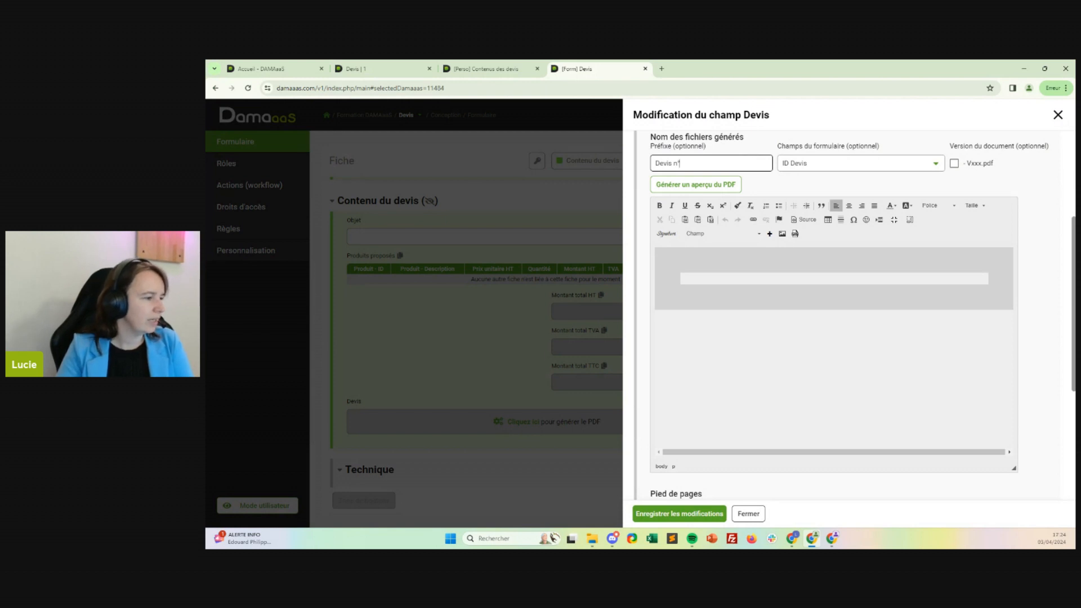
Insert a table with 1 row, 3 columns, 100% width and border size 0 into the PDF template.
click(716, 277)
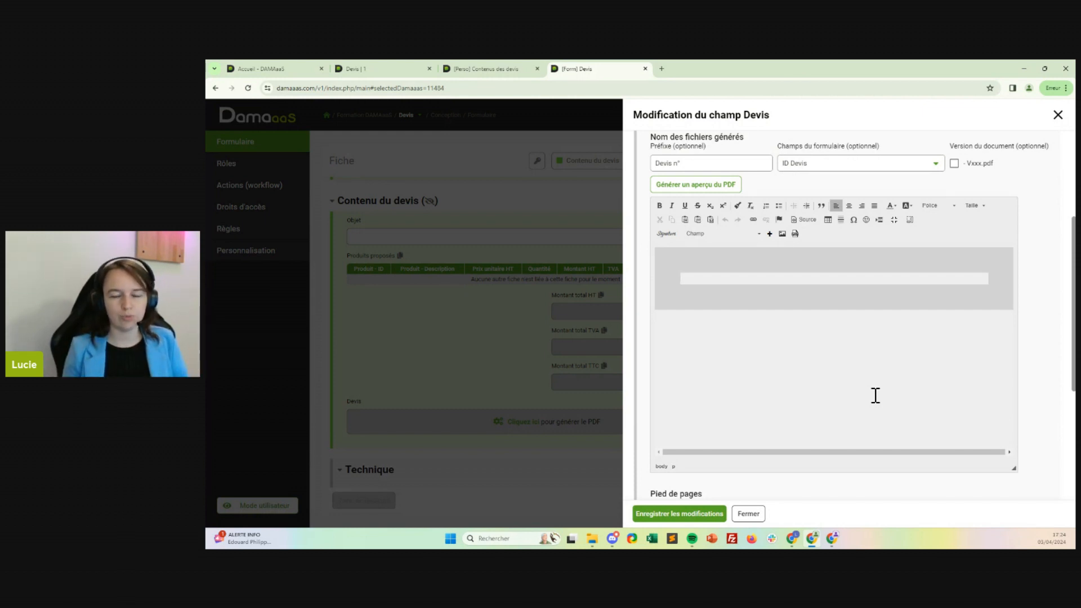
click(828, 219)
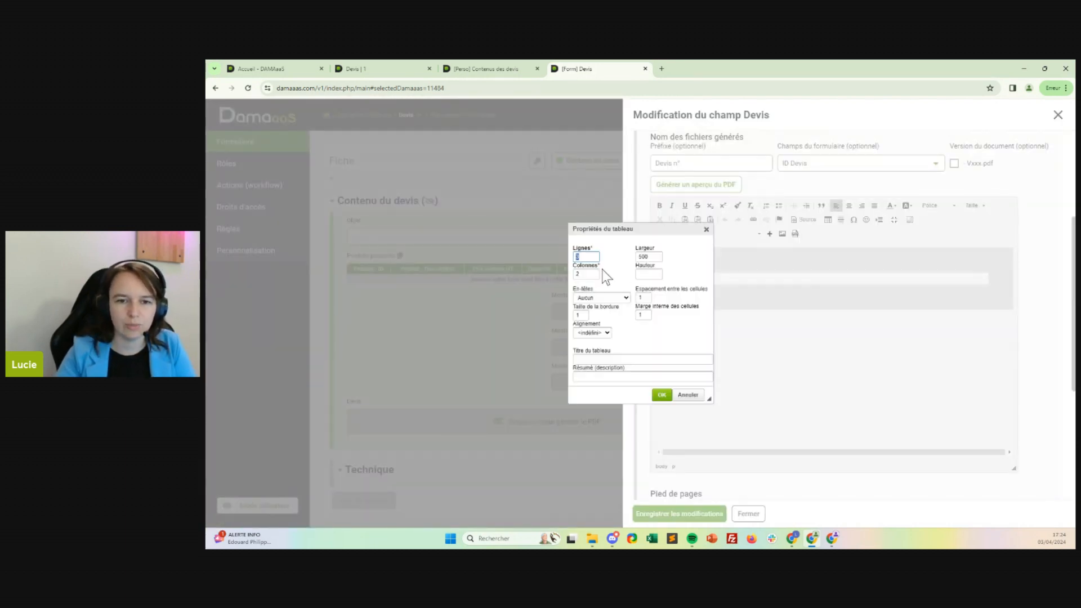
key(Tab)
text(3)
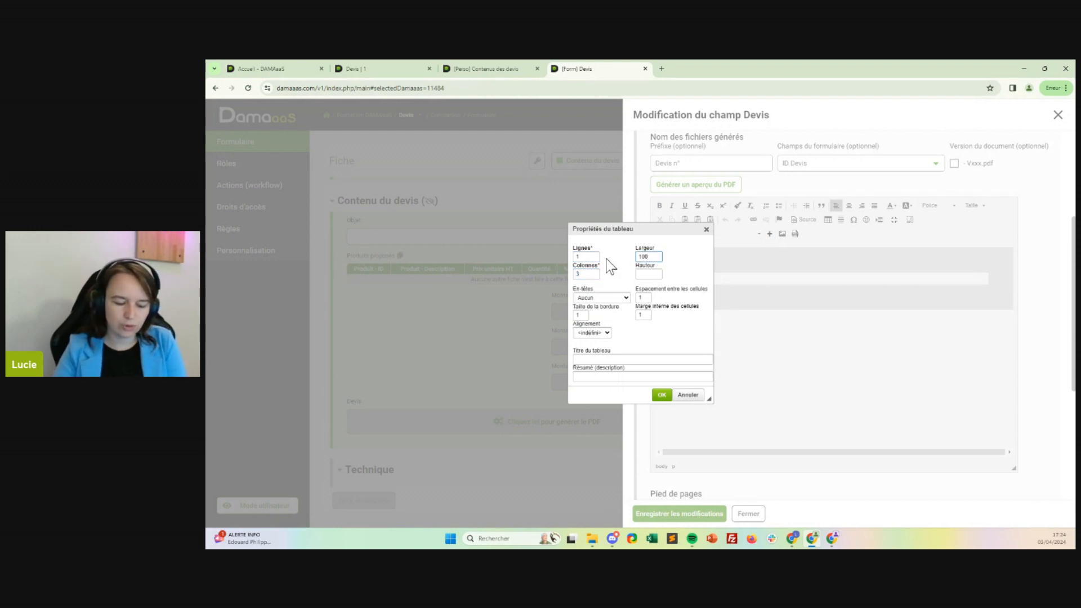
click(652, 260)
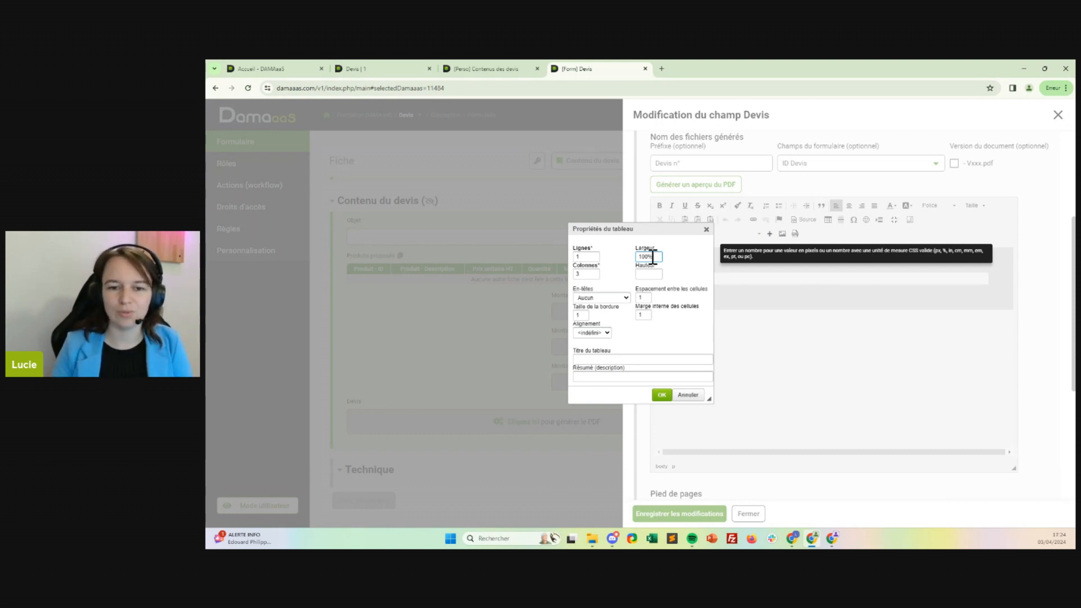
click(586, 316)
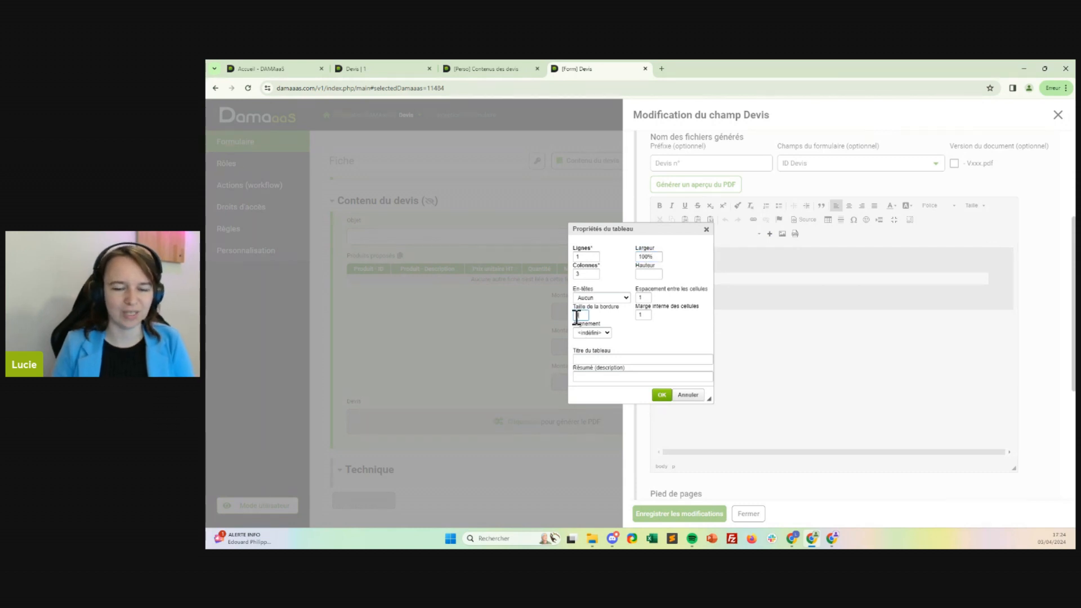
text(0)
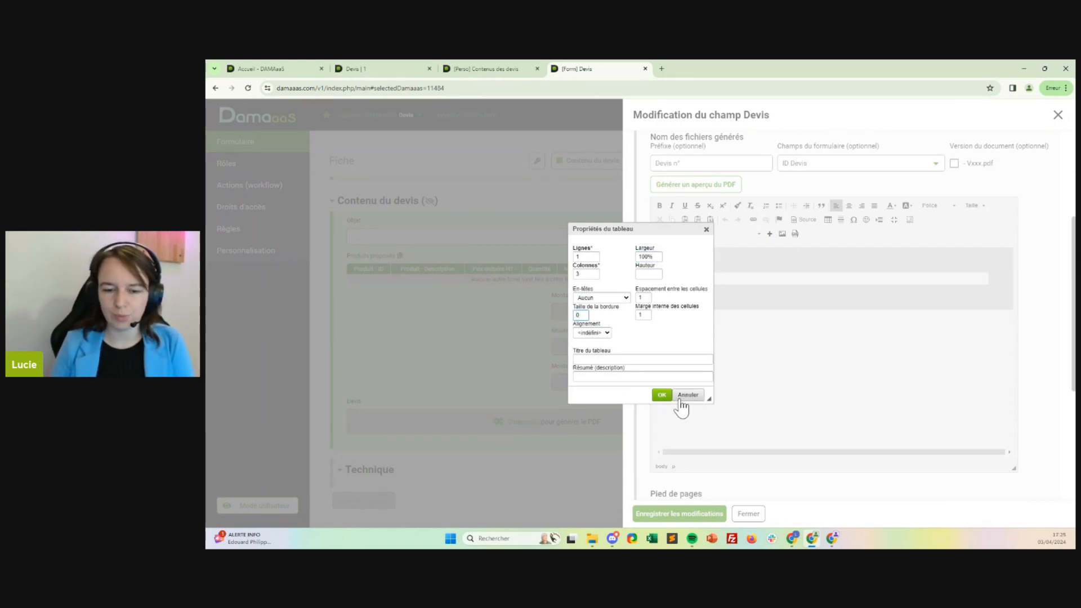
click(663, 396)
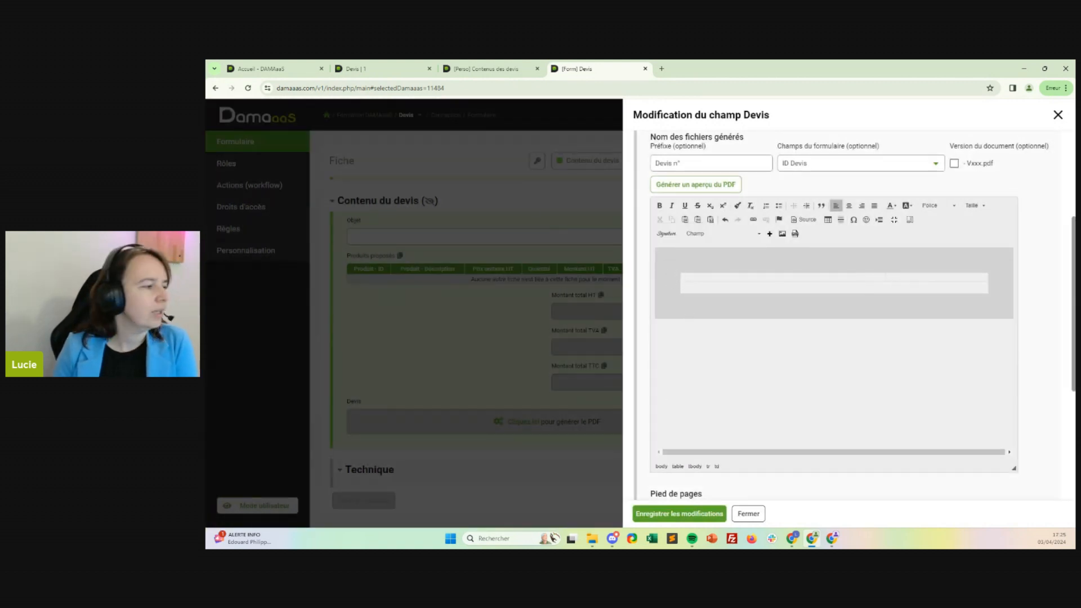
Try to insert a library image into the table's first cell and save the Devis field's changes.
click(782, 234)
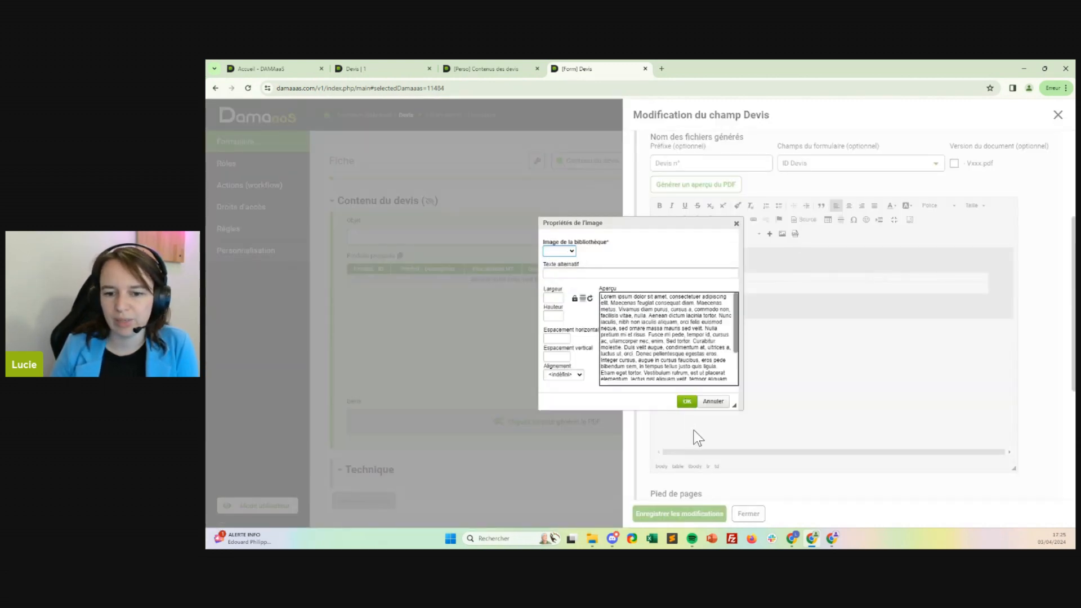
click(688, 401)
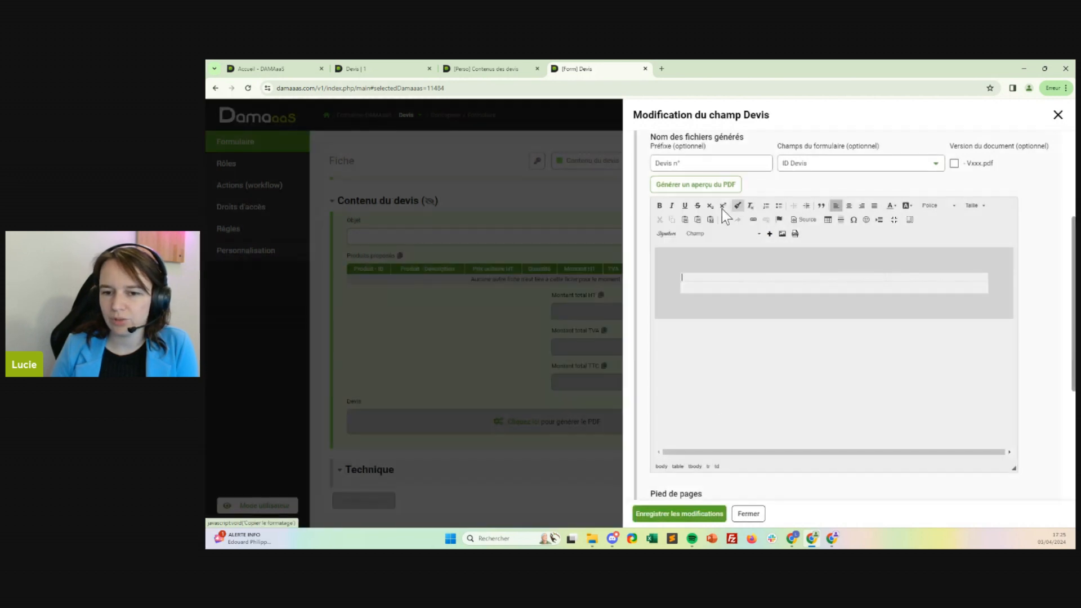
click(665, 515)
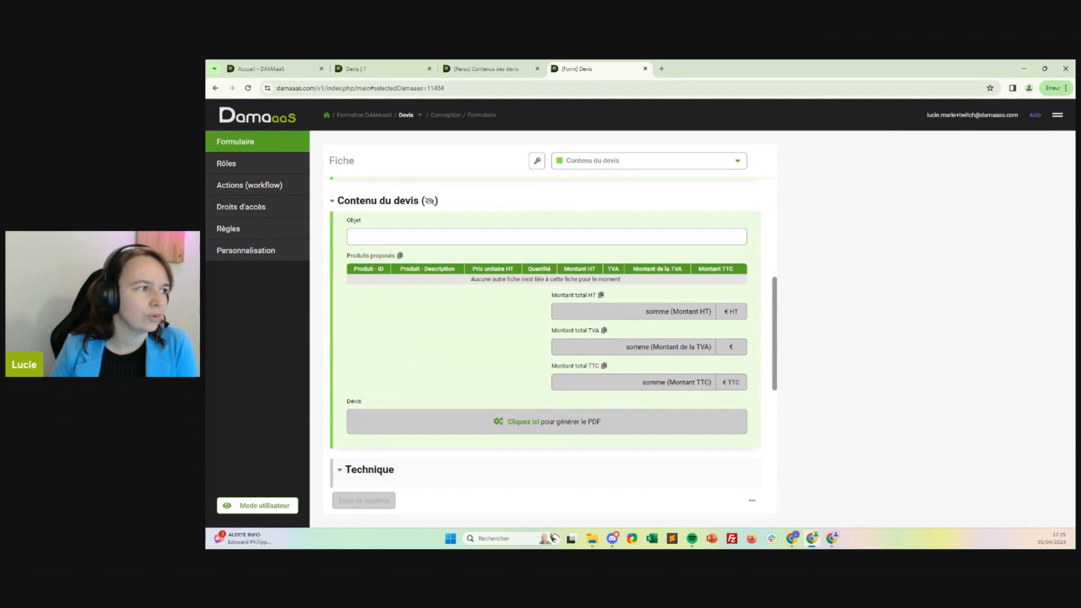
Open the Devis customization settings and download the company logo as a PNG image named "Ma petite entreprise".
click(246, 251)
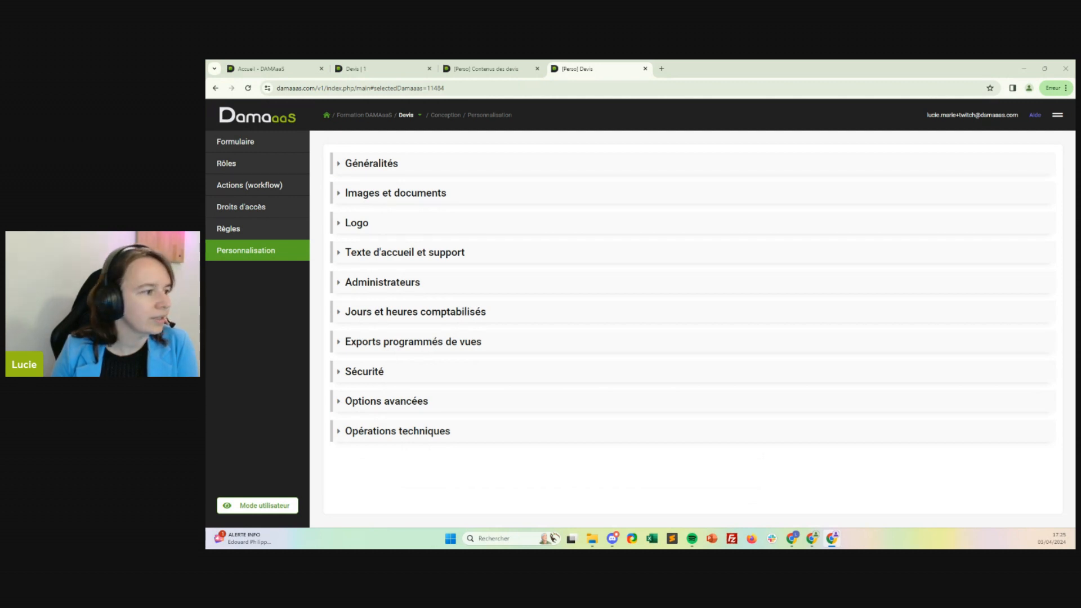
drag(207, 116, 537, 61)
right_click(684, 319)
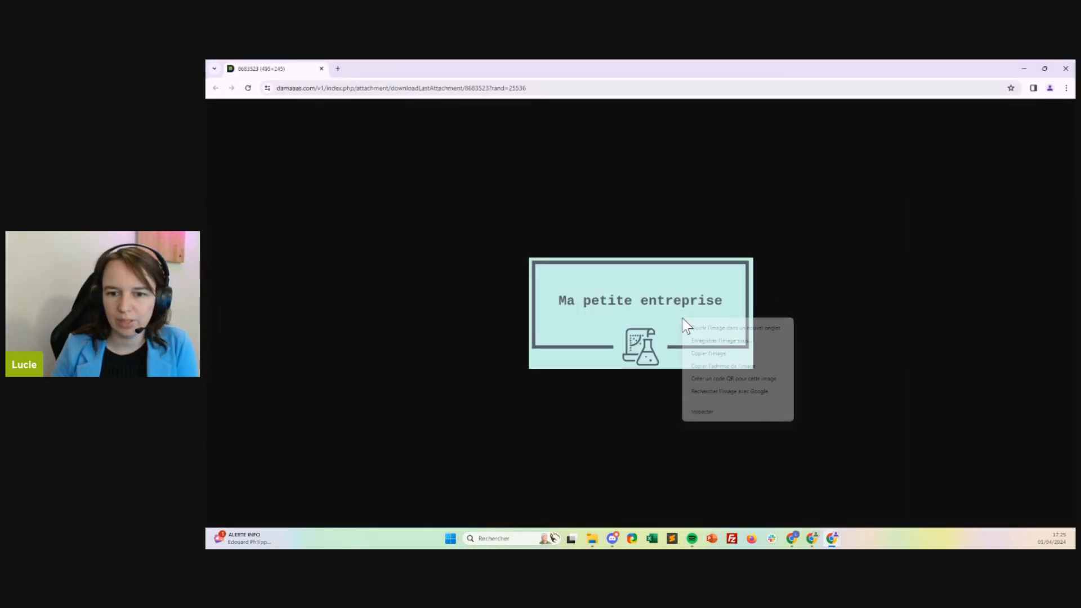
click(723, 342)
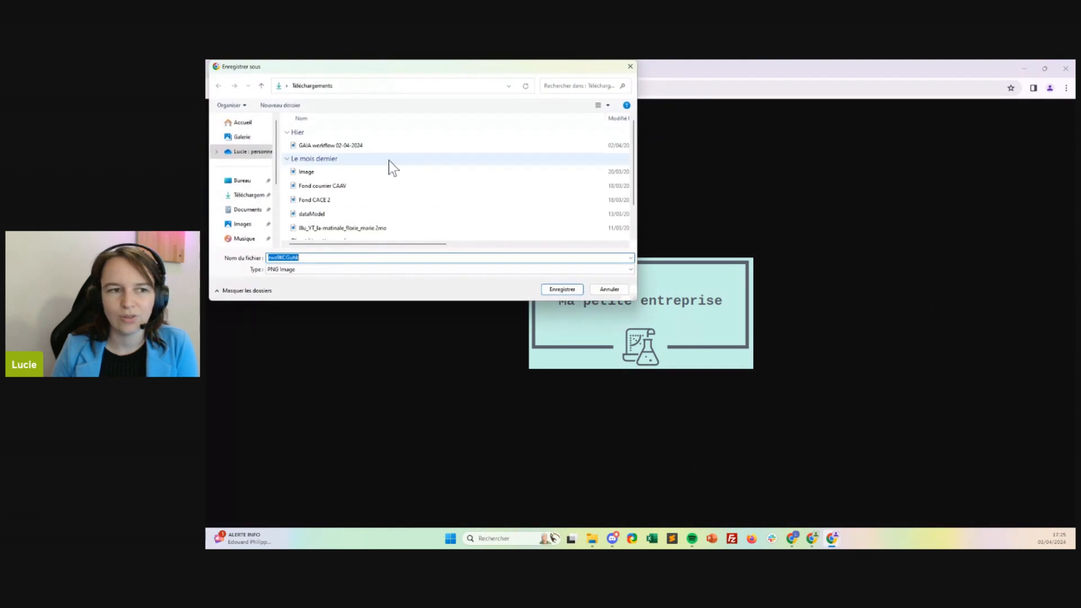
text(Ma petite)
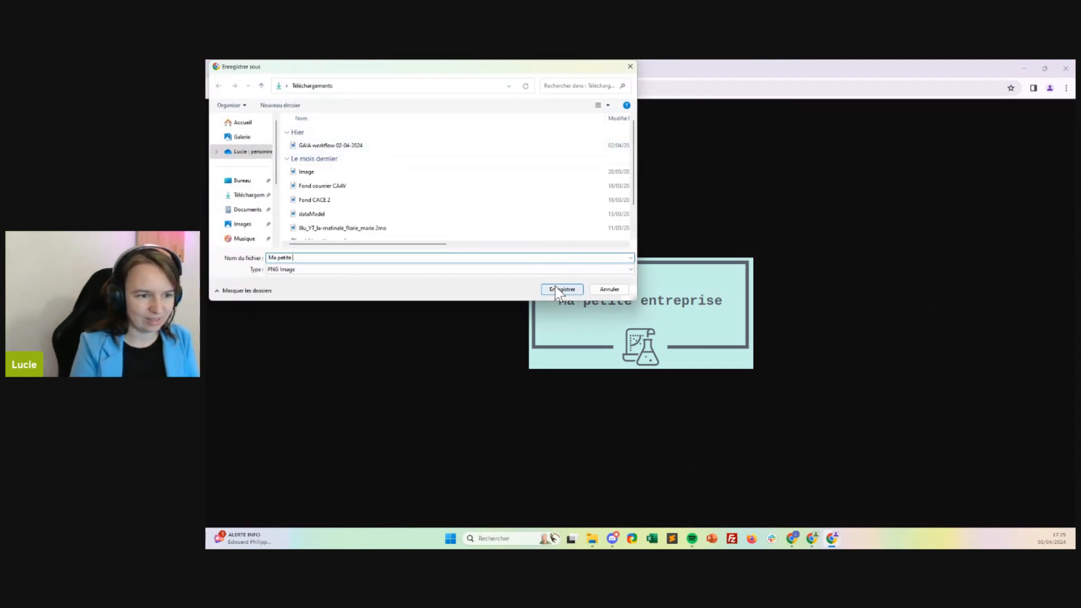
text( entreprise)
click(556, 288)
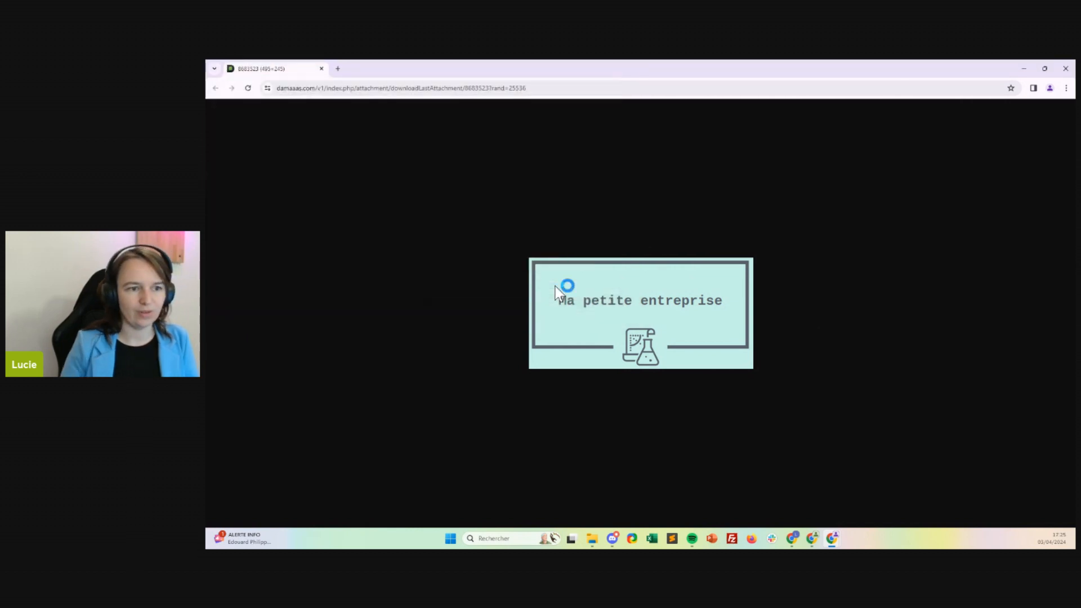
drag(948, 66, 207, 281)
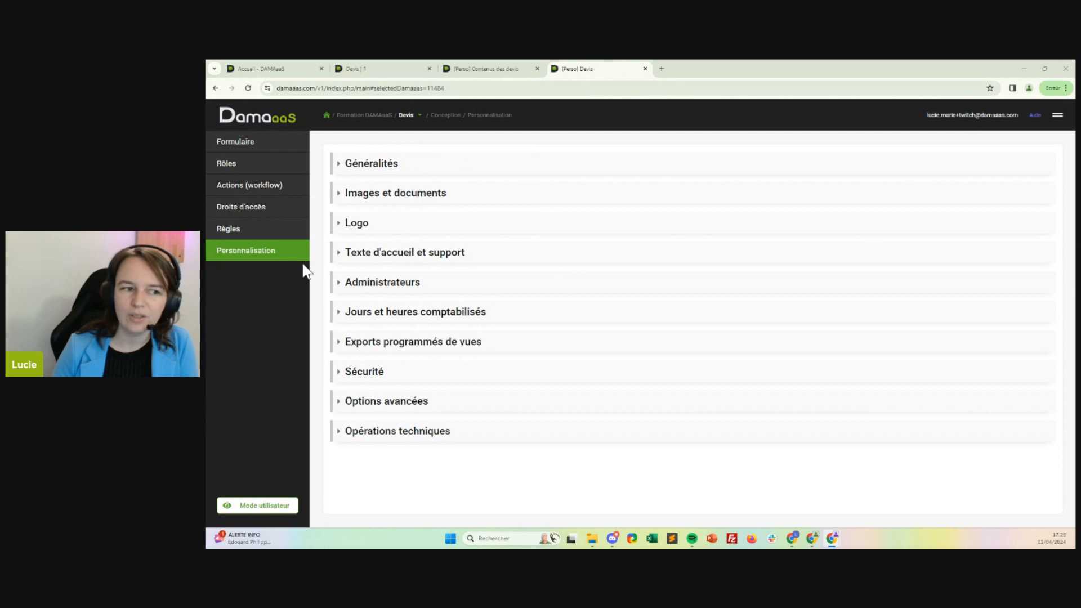
Add the downloaded file "Ma petite entreprise" to the Devis images with the label "Logo entreprise", and open the form design.
click(386, 197)
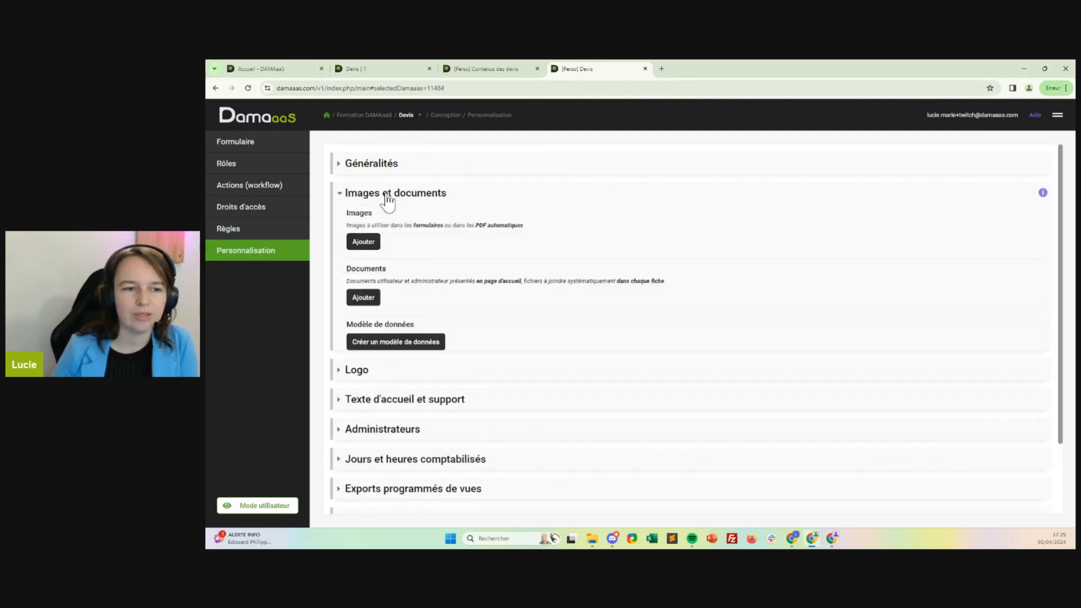
click(366, 243)
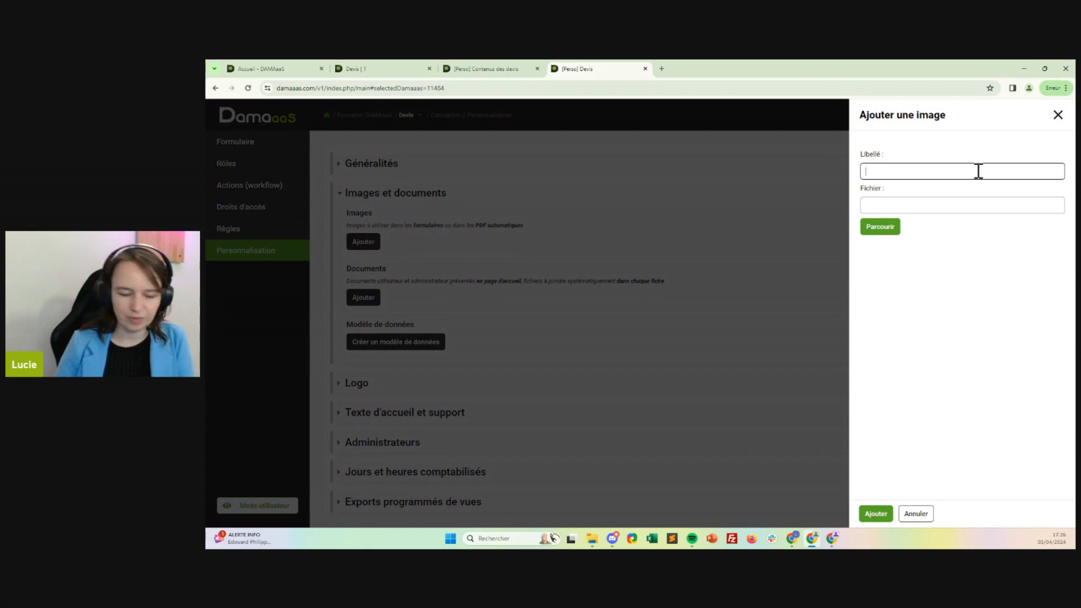
text(Logo entr)
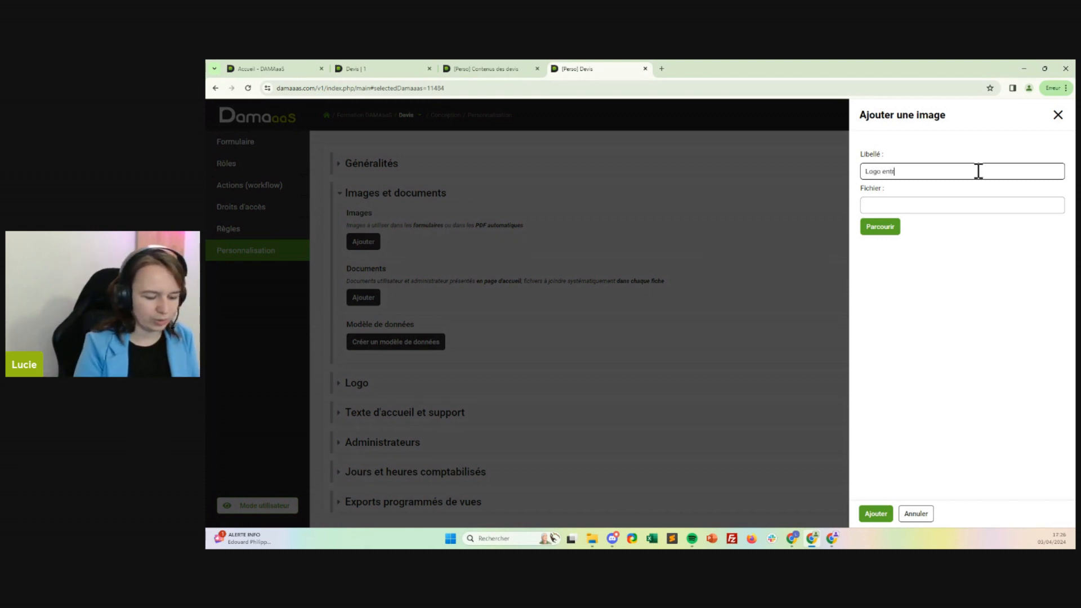
text(eprise)
click(885, 225)
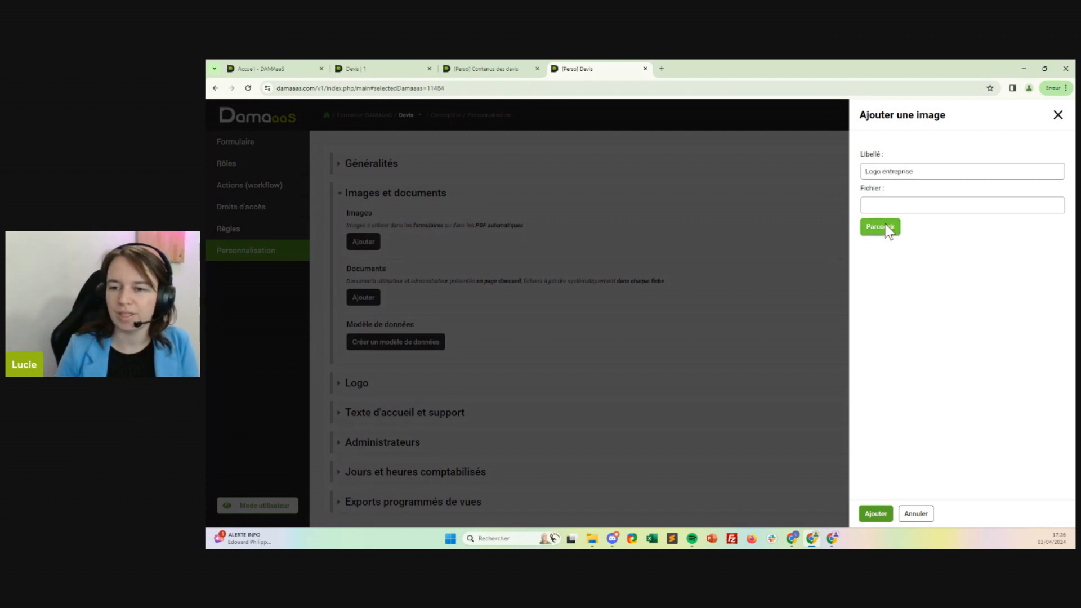
click(253, 195)
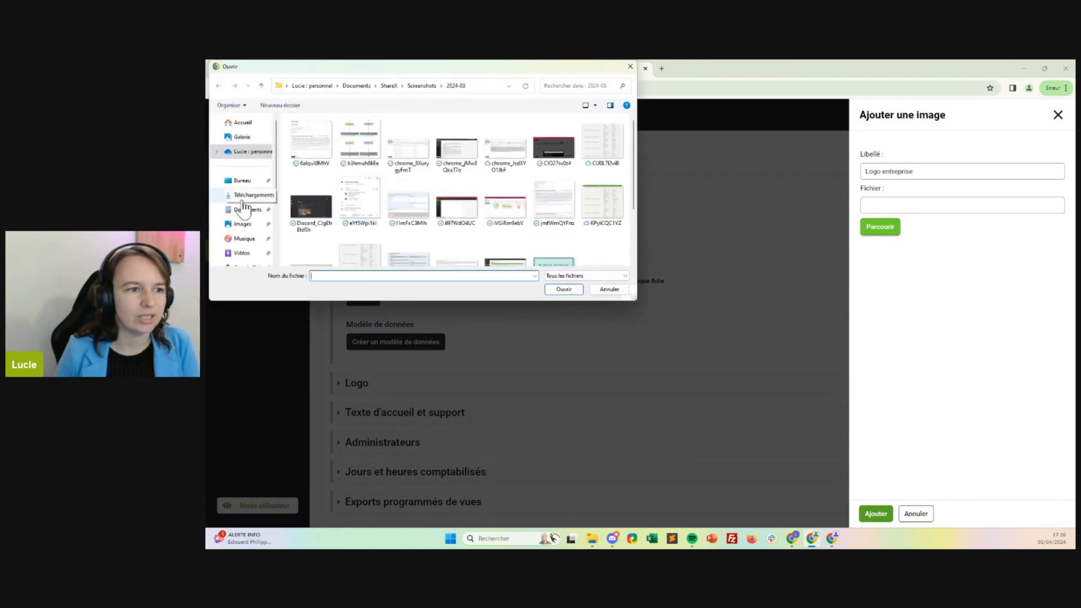
click(369, 146)
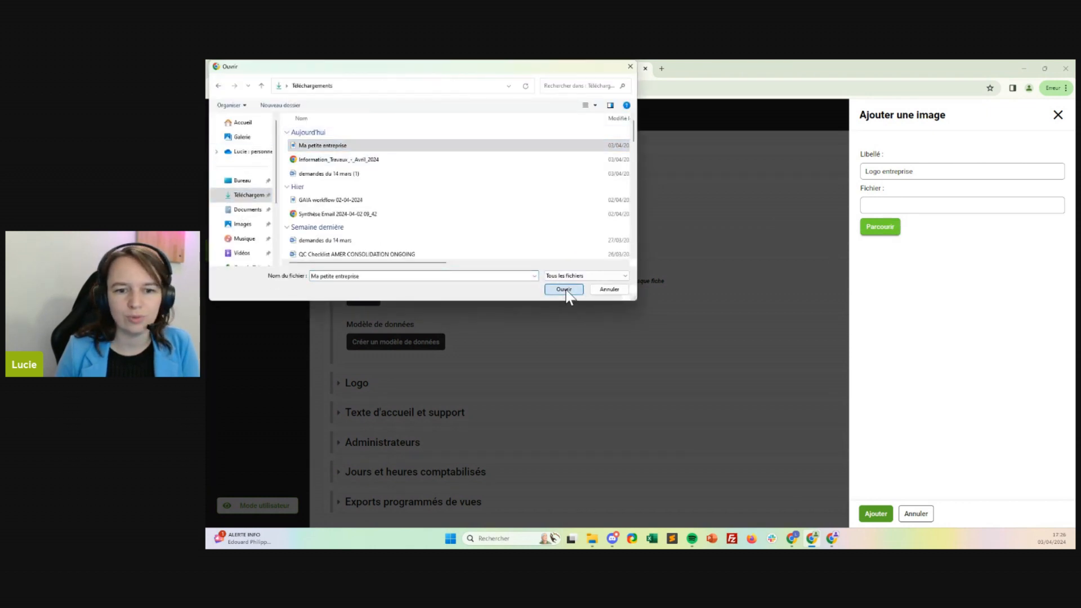
click(566, 290)
click(884, 514)
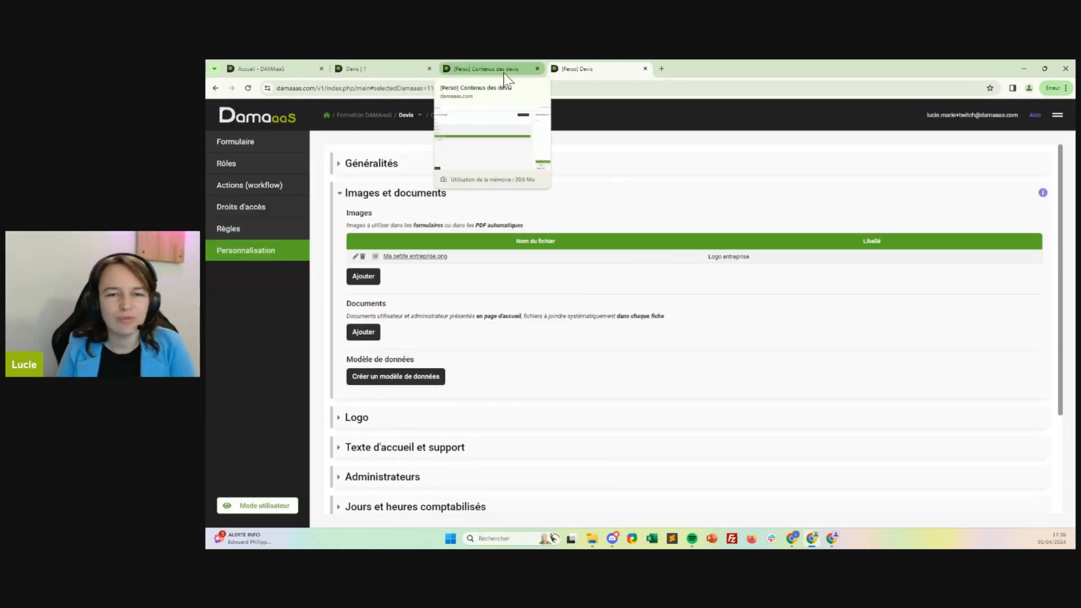
click(235, 145)
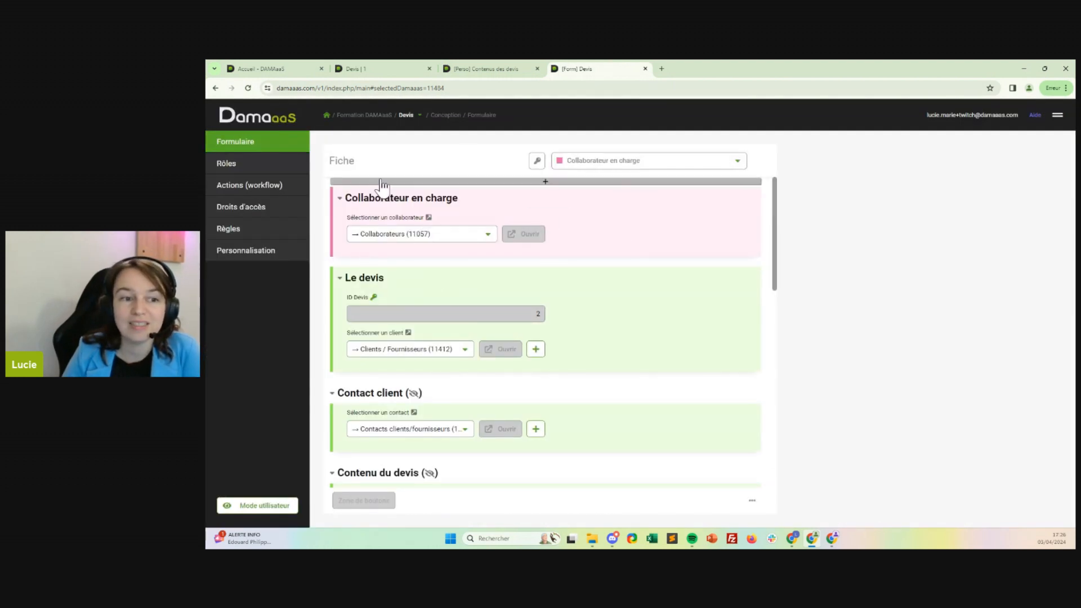
click(483, 184)
click(490, 205)
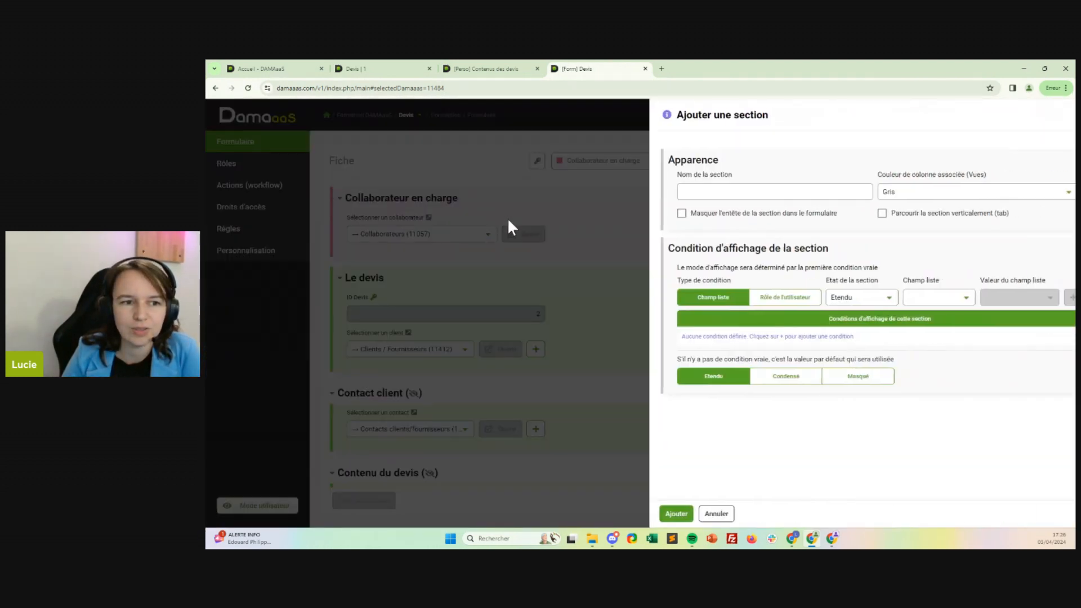
click(691, 515)
Insert the library image "Logo entreprise" above the "Collaborateur en charge" section of the form.
click(435, 186)
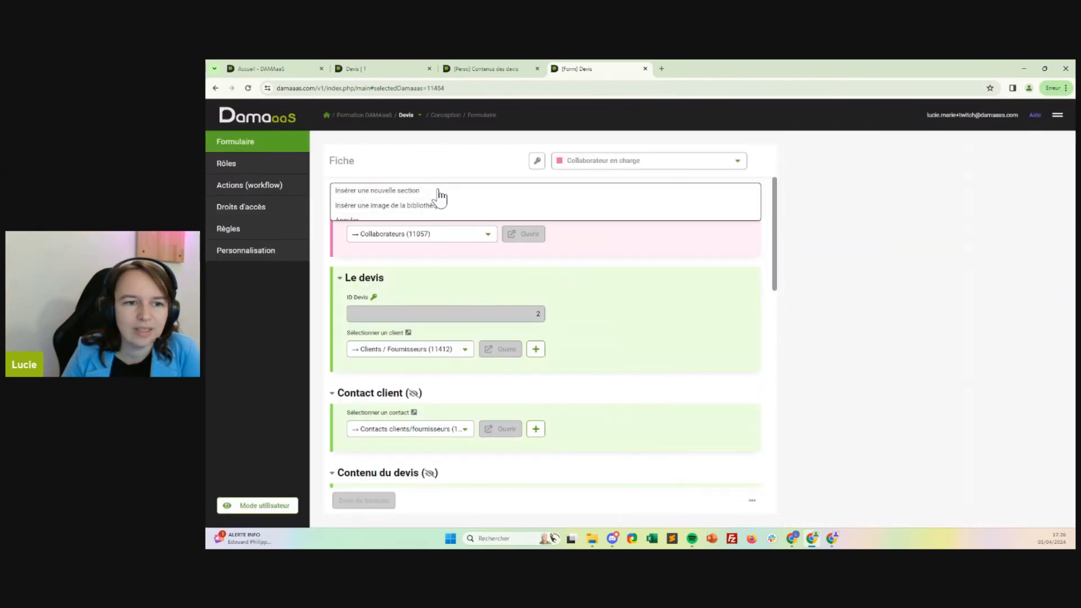
click(440, 206)
click(952, 163)
click(916, 195)
click(878, 513)
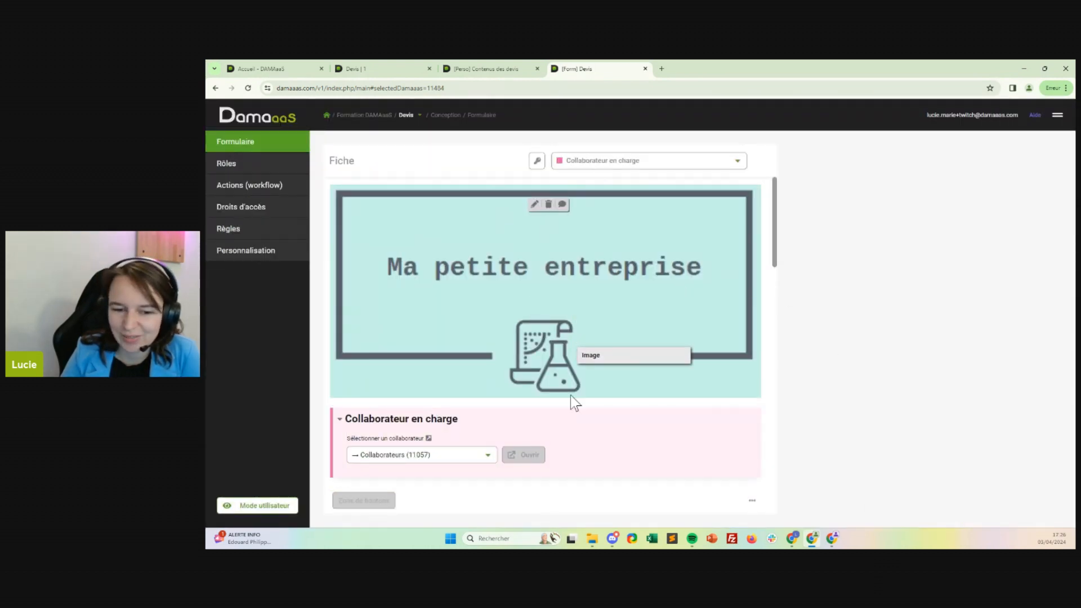
Delete the logo image from above the "Collaborateur en charge" section.
click(551, 207)
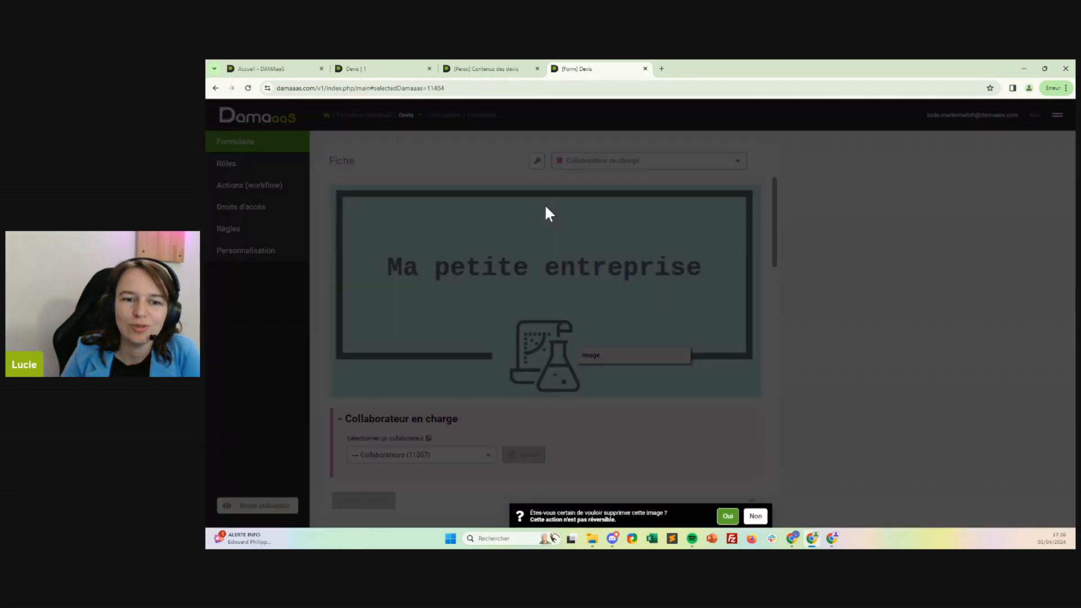
click(727, 484)
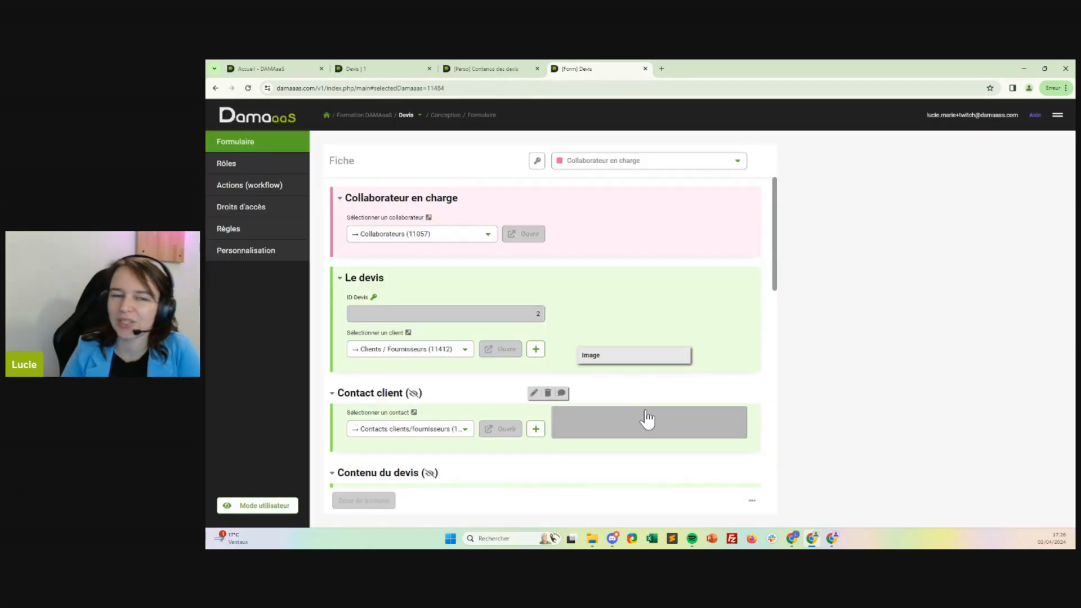
key(alt+Tab)
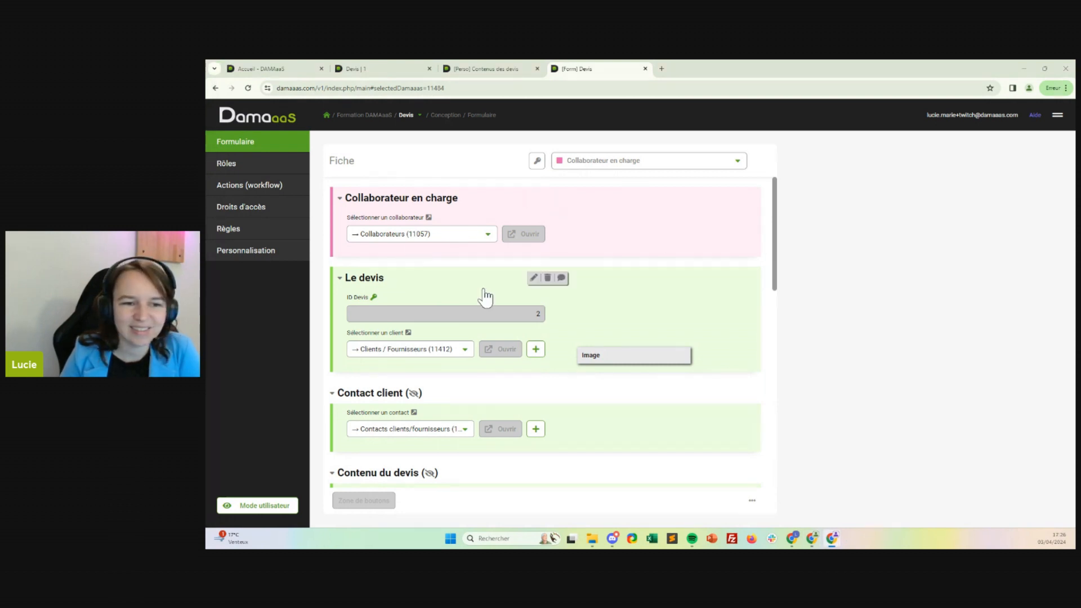
Reopen the Devis PDF field for modification and insert the "Logo entreprise" library image, 150 wide, into the template table's first cell.
scroll(535, 360, down, 7)
scroll(530, 363, down, 3)
scroll(528, 364, up, 2)
click(526, 290)
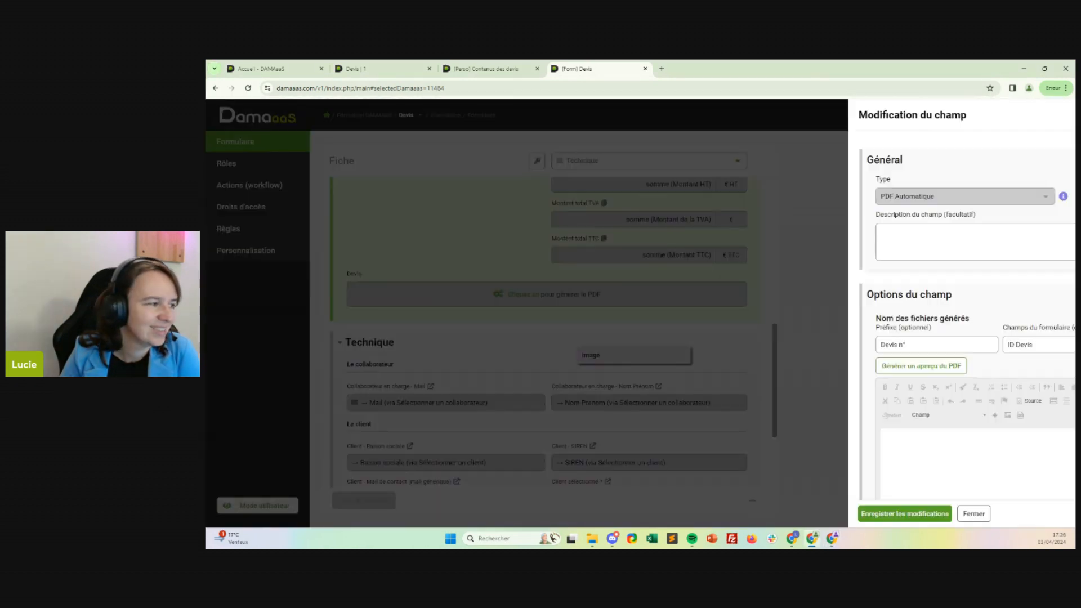
scroll(793, 327, down, 2)
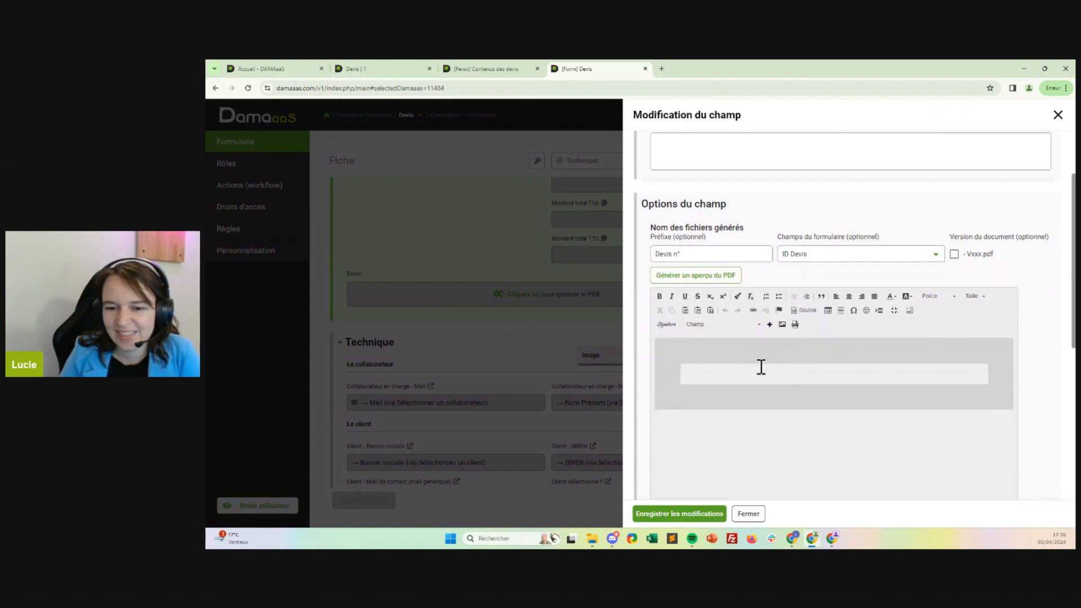
click(783, 325)
click(570, 253)
click(571, 266)
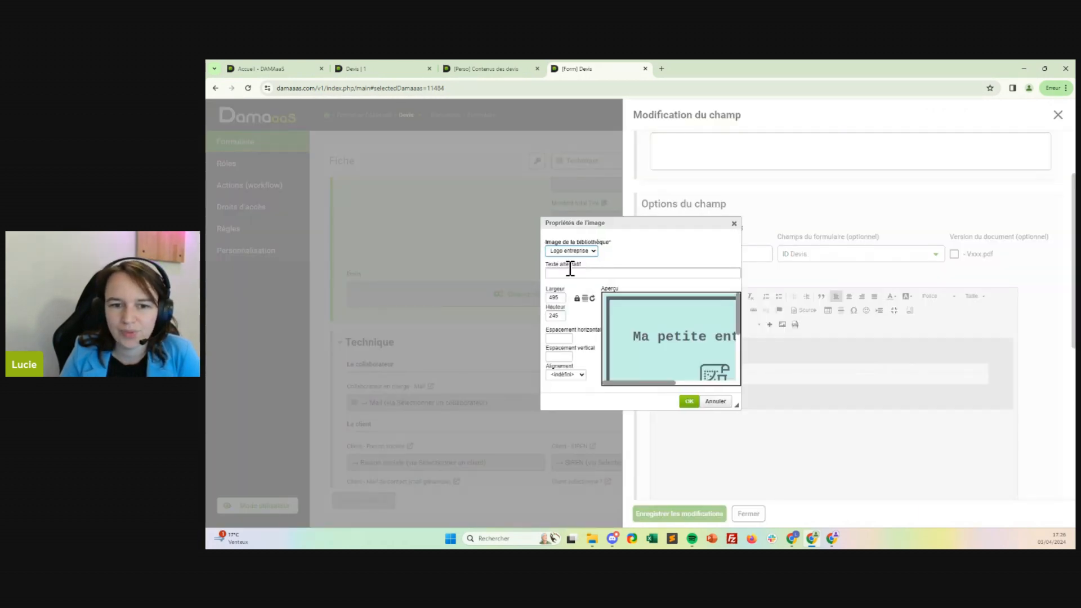
click(560, 299)
text(150)
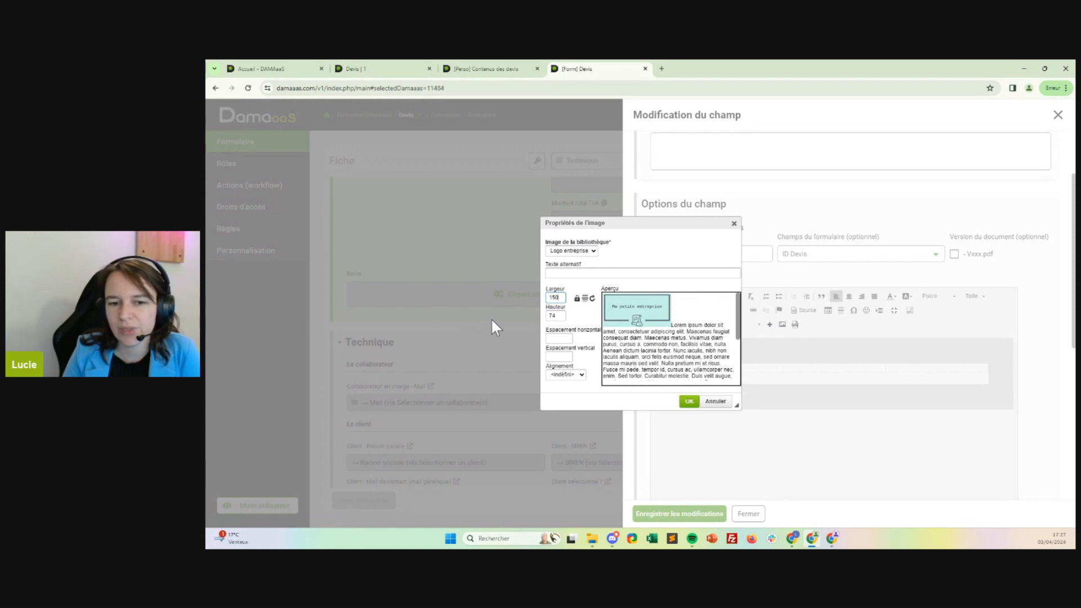
click(693, 403)
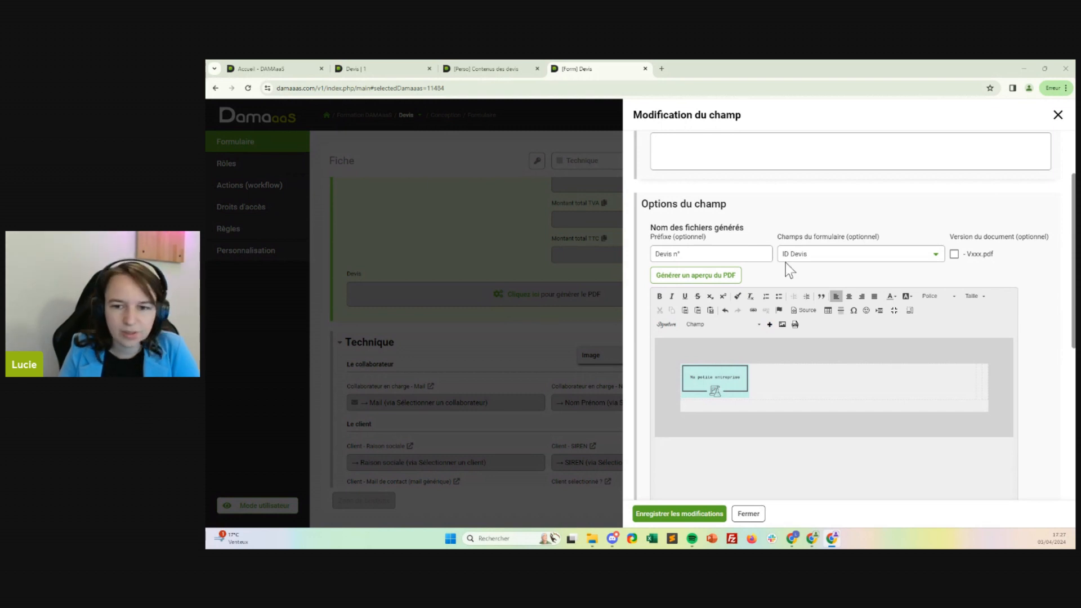
Set the PDF template's background color to the hex code of the logo's light turquoise.
click(894, 310)
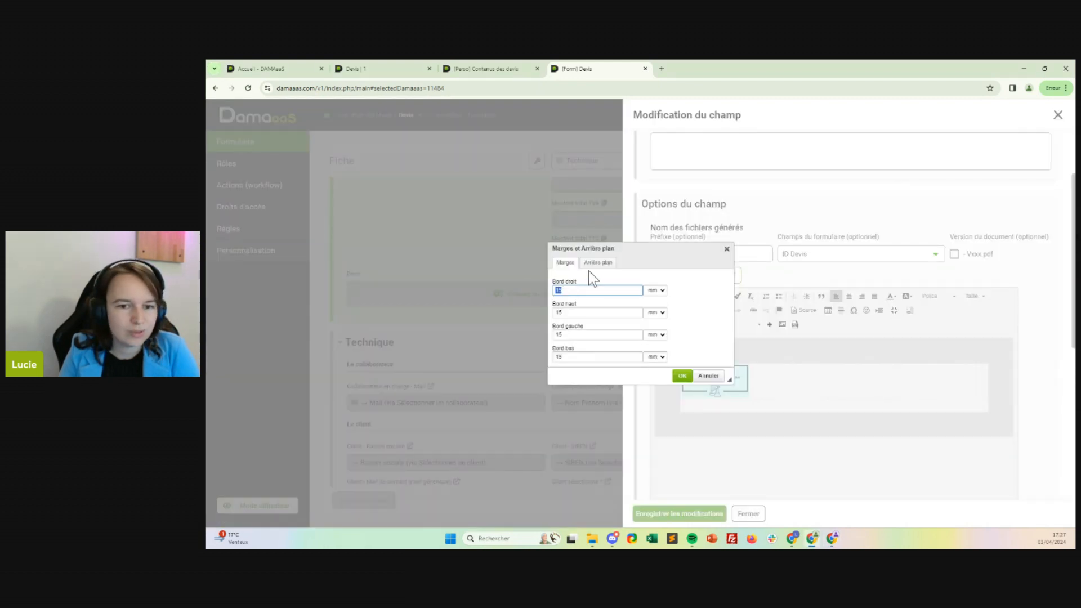
click(598, 263)
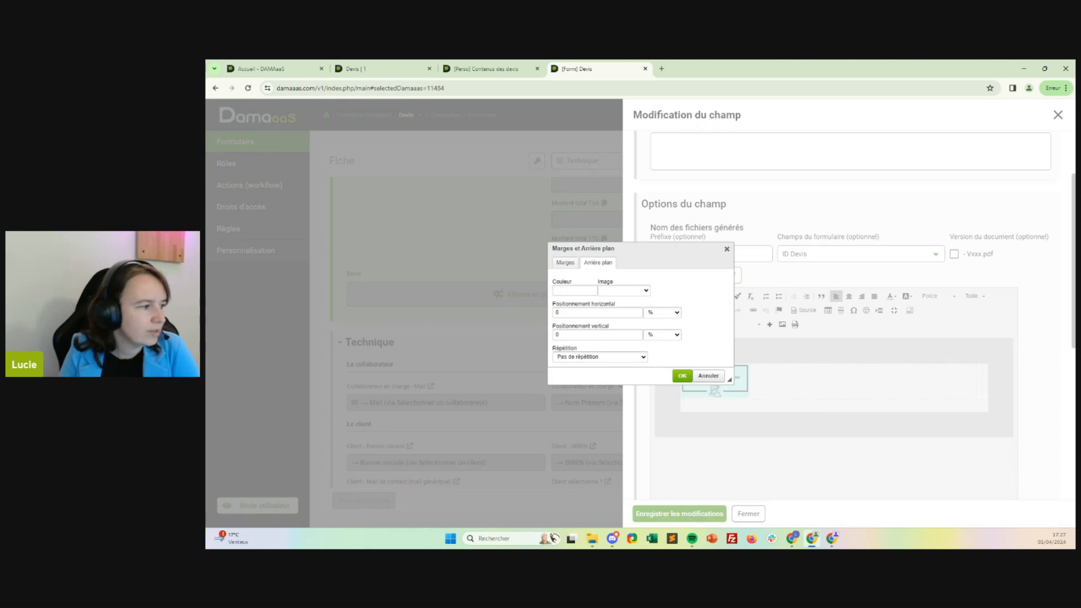
key(alt+Tab)
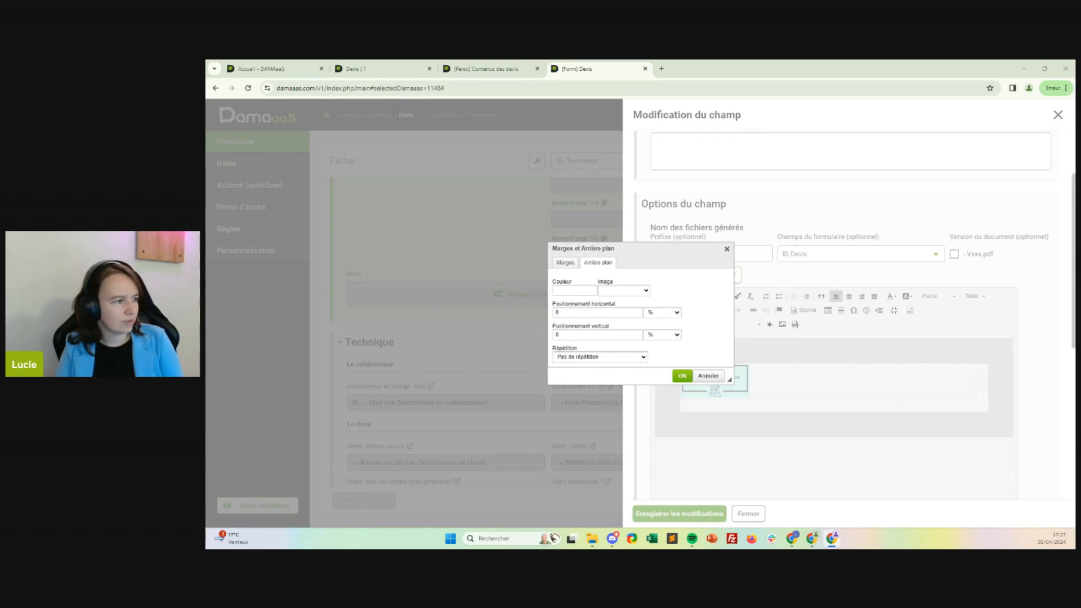
click(565, 290)
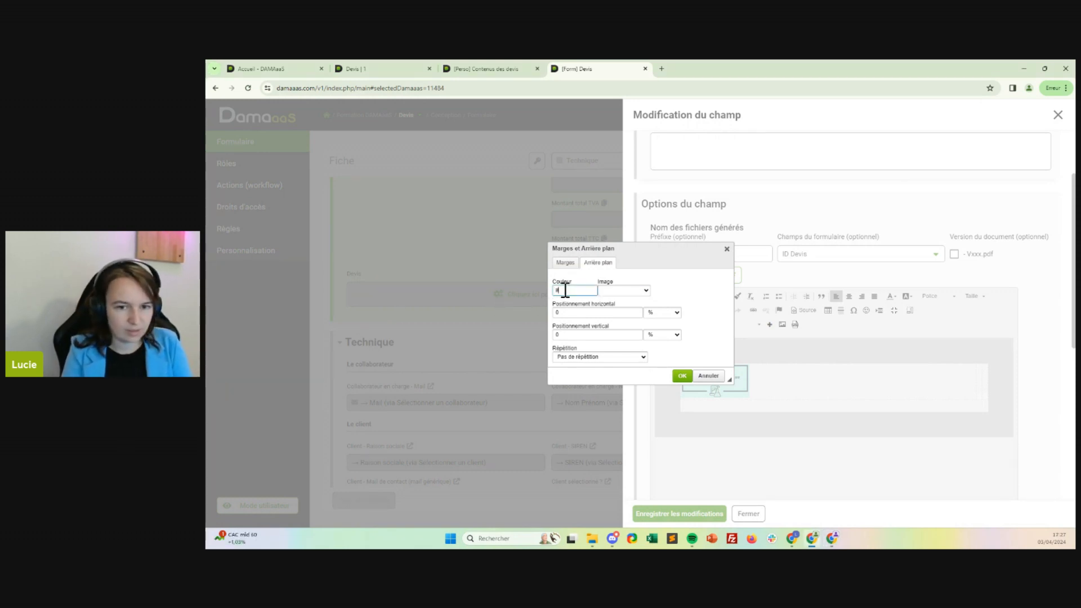
text(#c6f1e7)
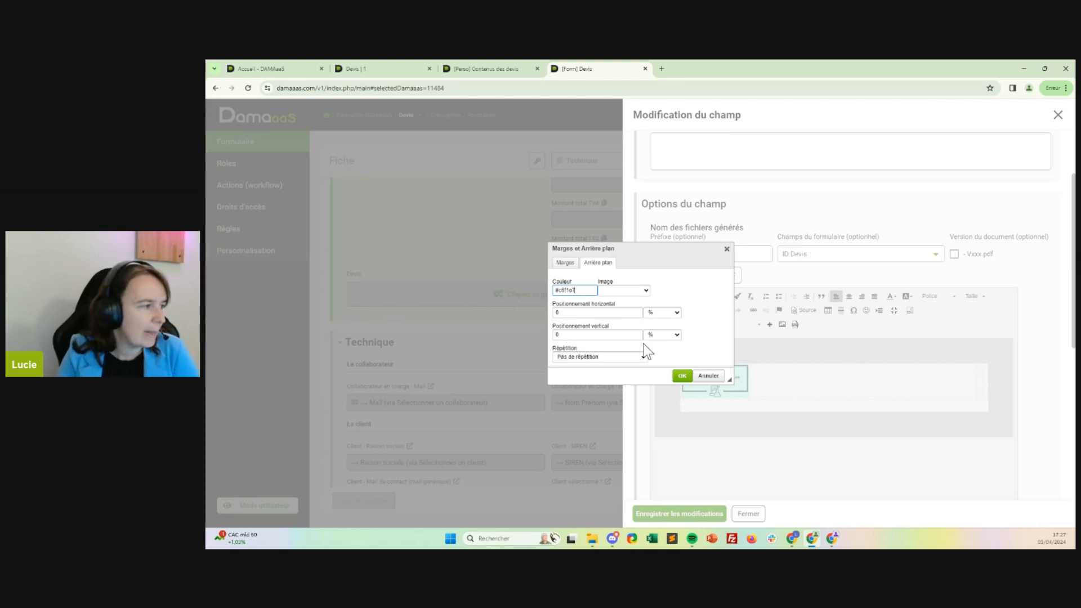
click(682, 375)
scroll(816, 386, down, 5)
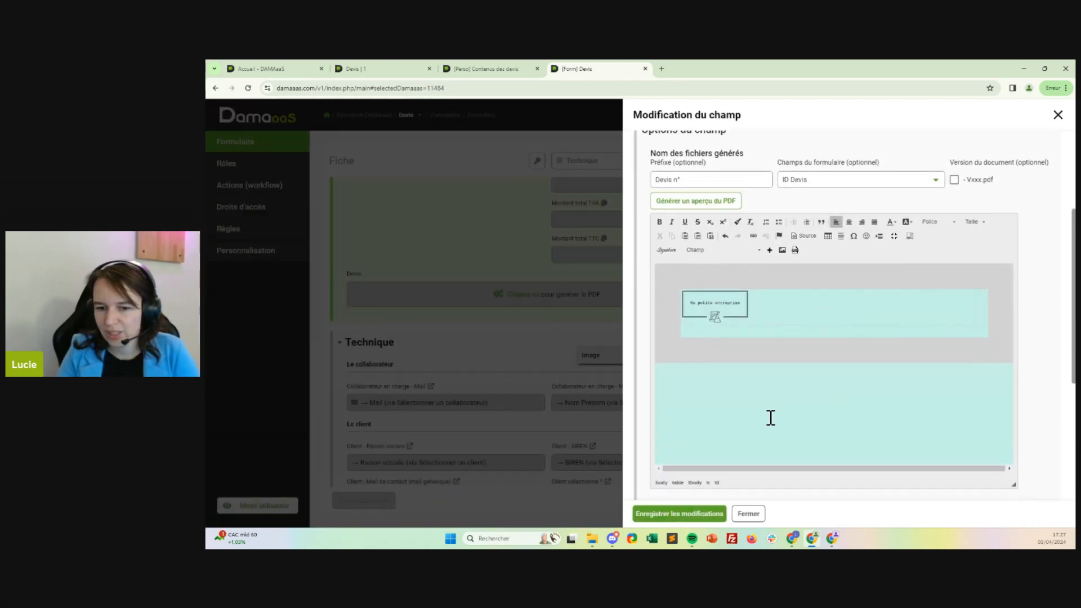
scroll(782, 350, up, 2)
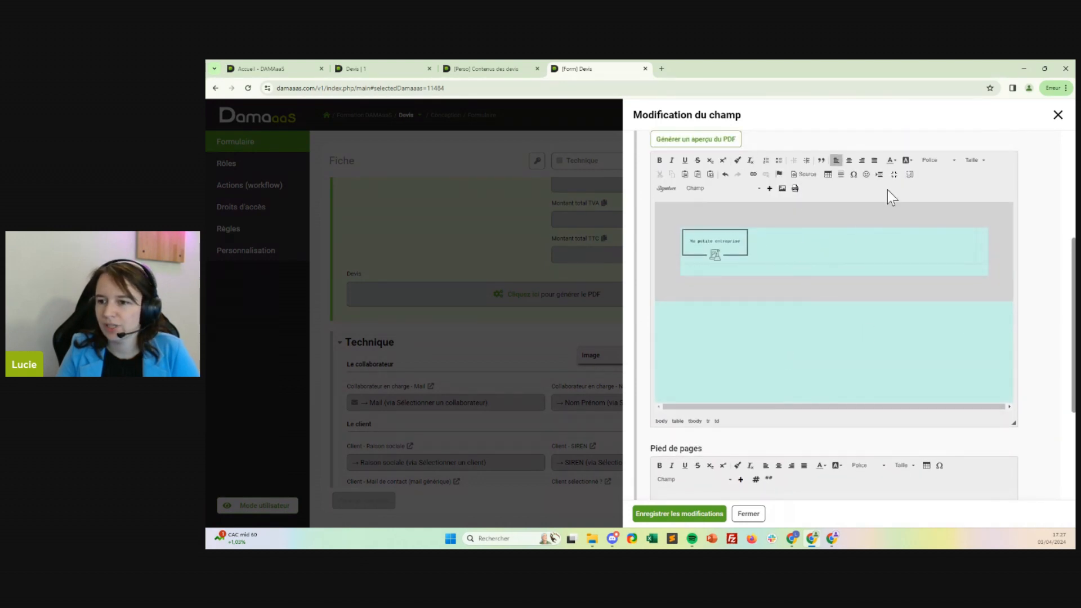
Set the width of the table cell containing the logo to 30 percent.
click(978, 247)
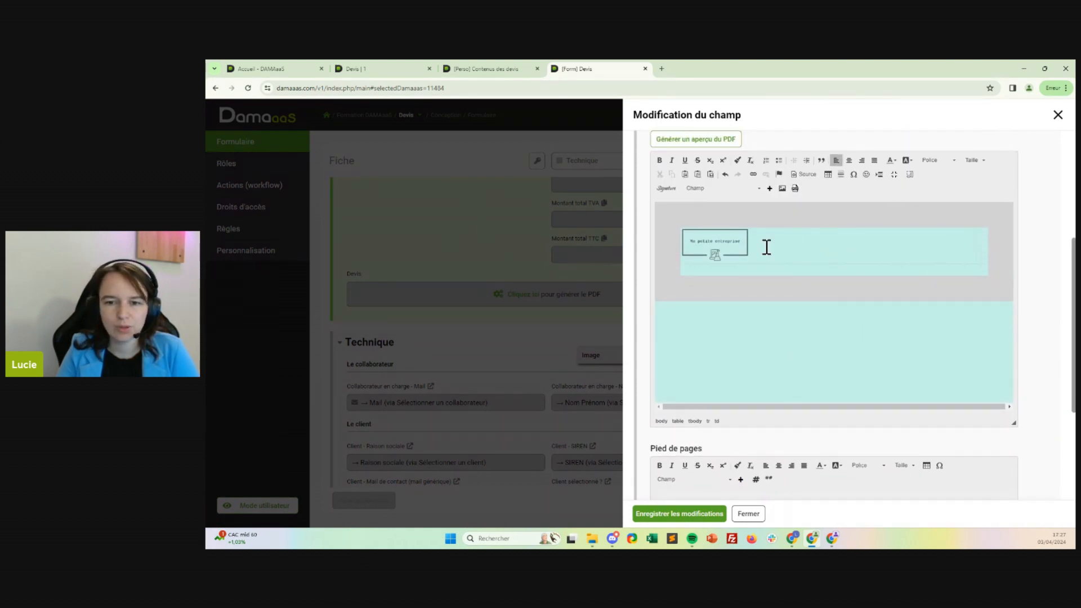
key(alt+Tab)
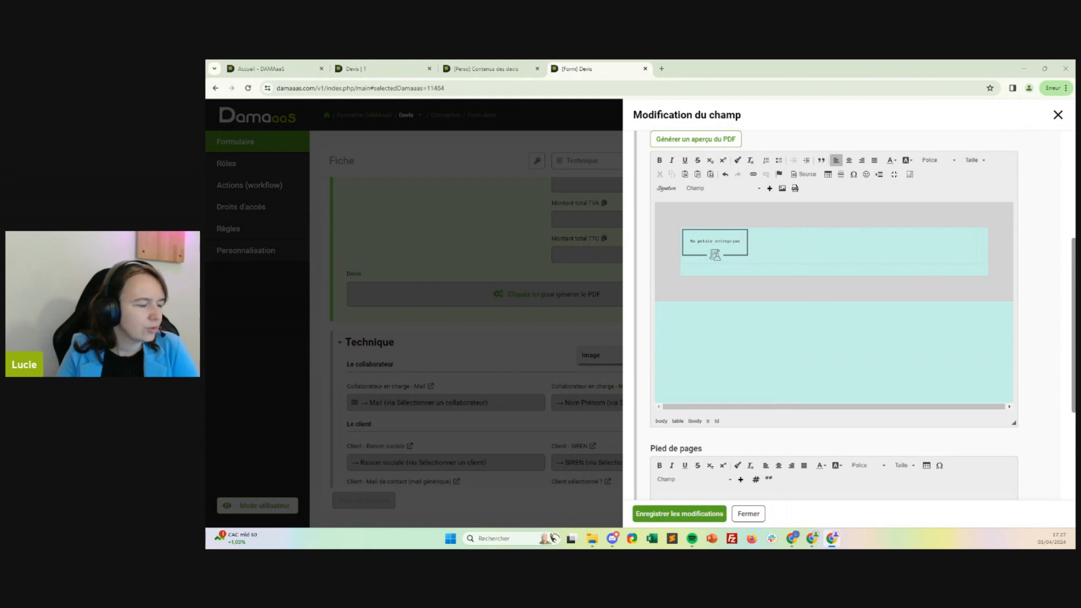
click(981, 240)
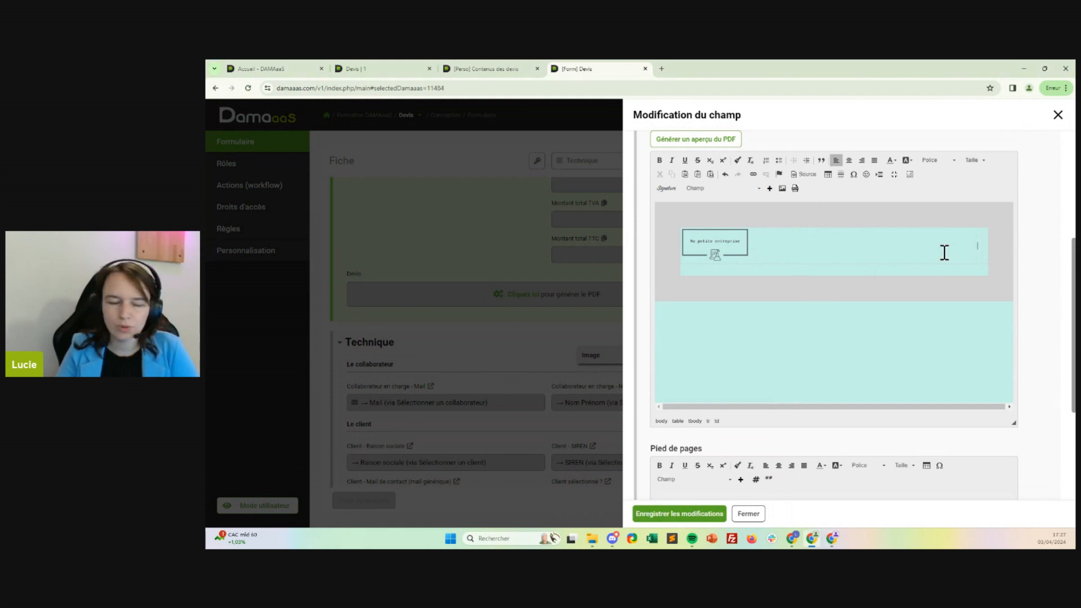
right_click(762, 238)
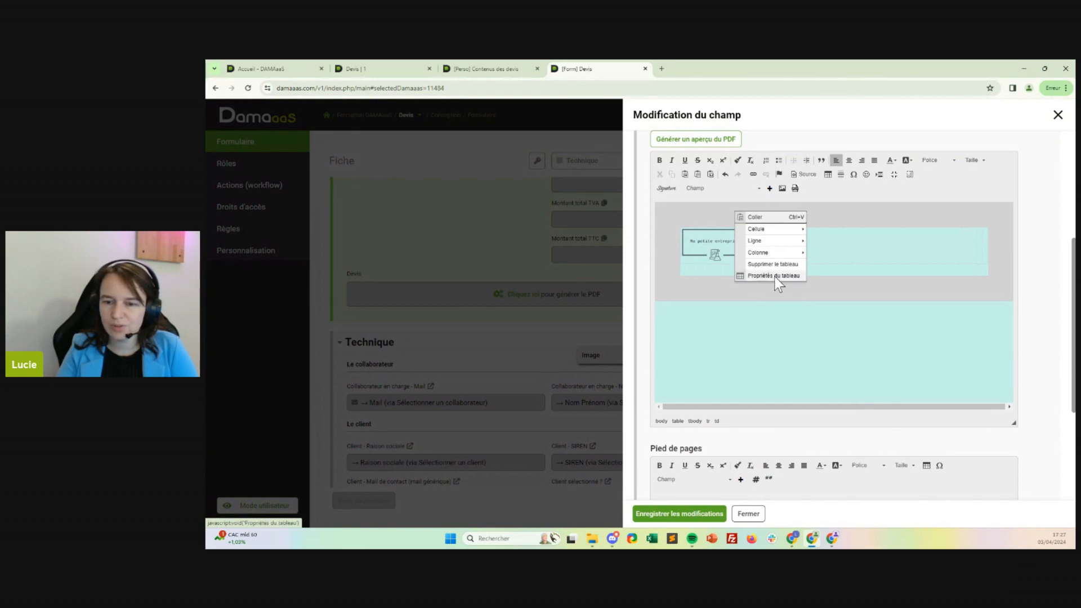
mouse_move(772, 251)
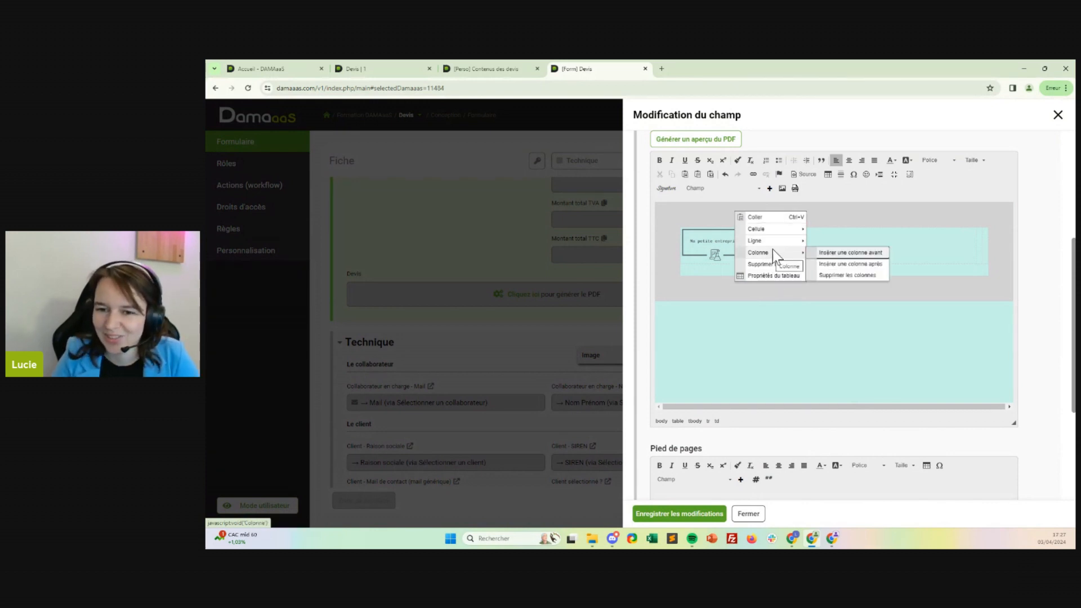
mouse_move(772, 231)
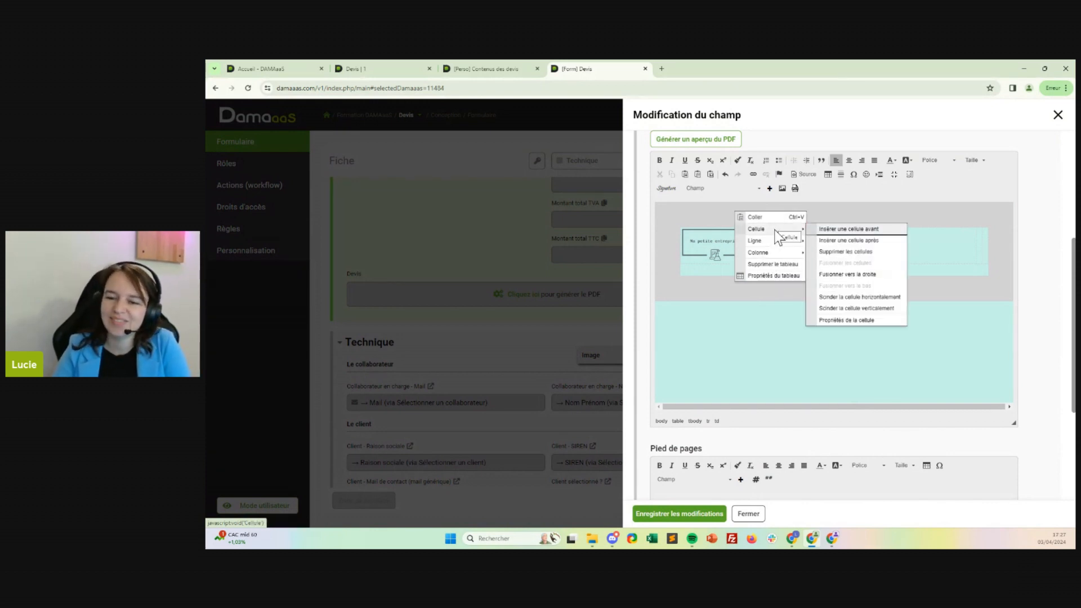
click(850, 322)
text(30)
click(614, 275)
click(611, 282)
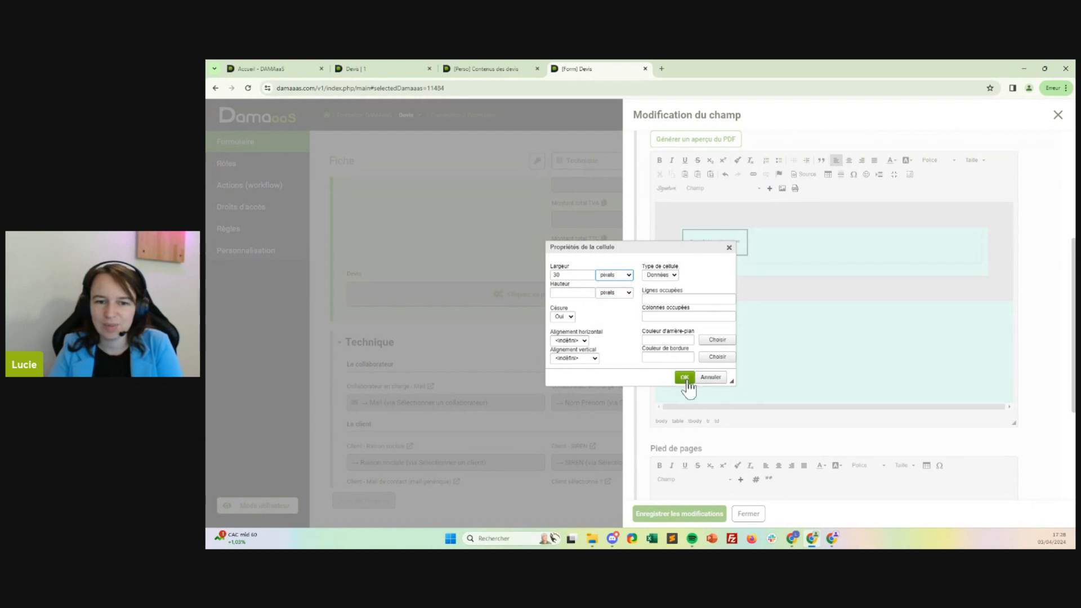
click(624, 278)
click(626, 293)
click(685, 380)
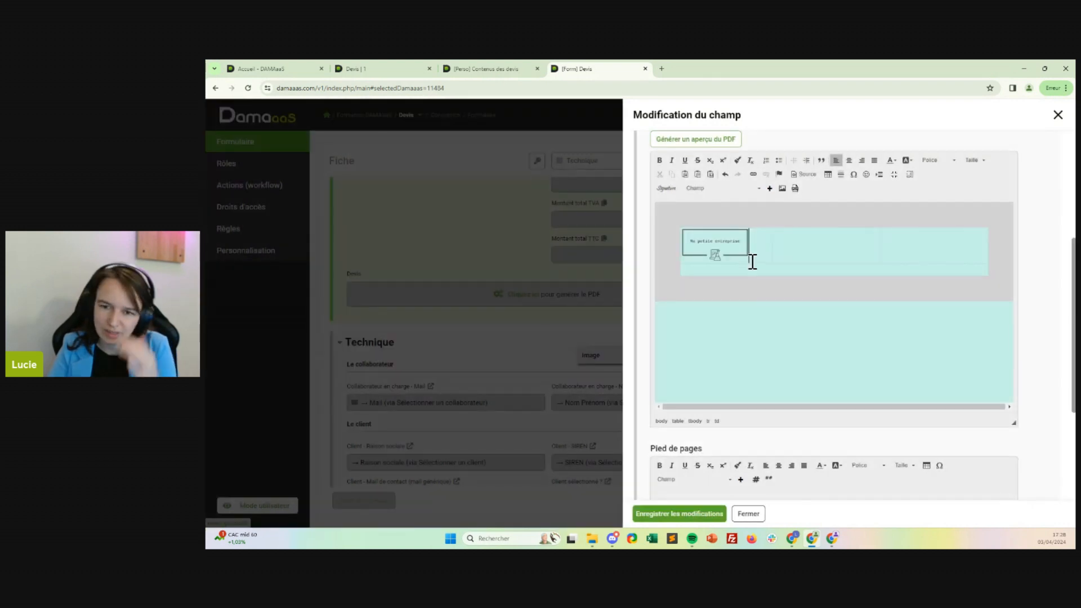
right_click(939, 249)
click(948, 234)
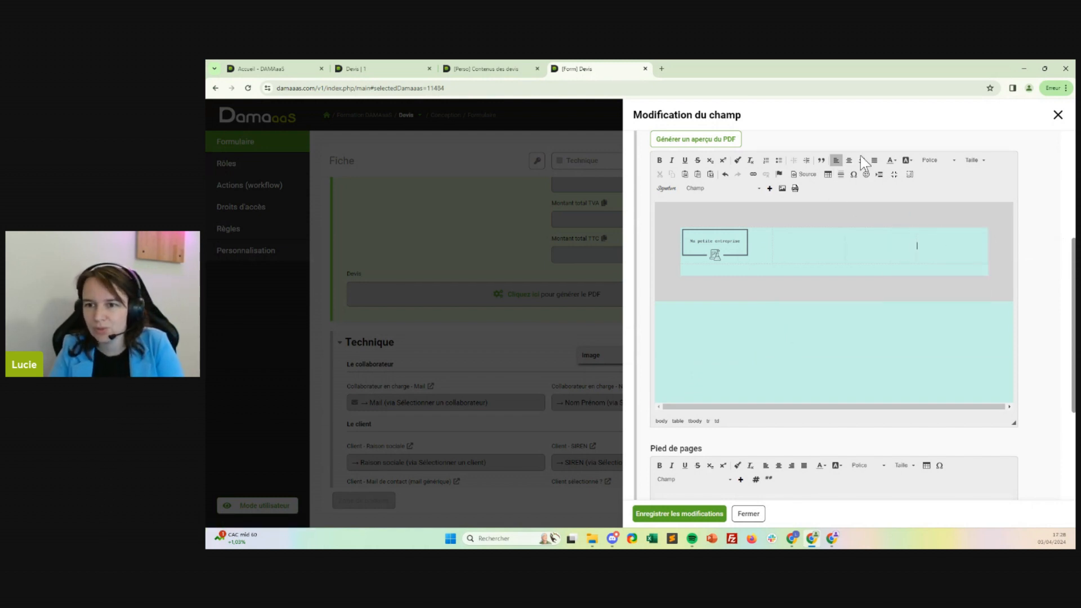
click(726, 174)
right_click(948, 237)
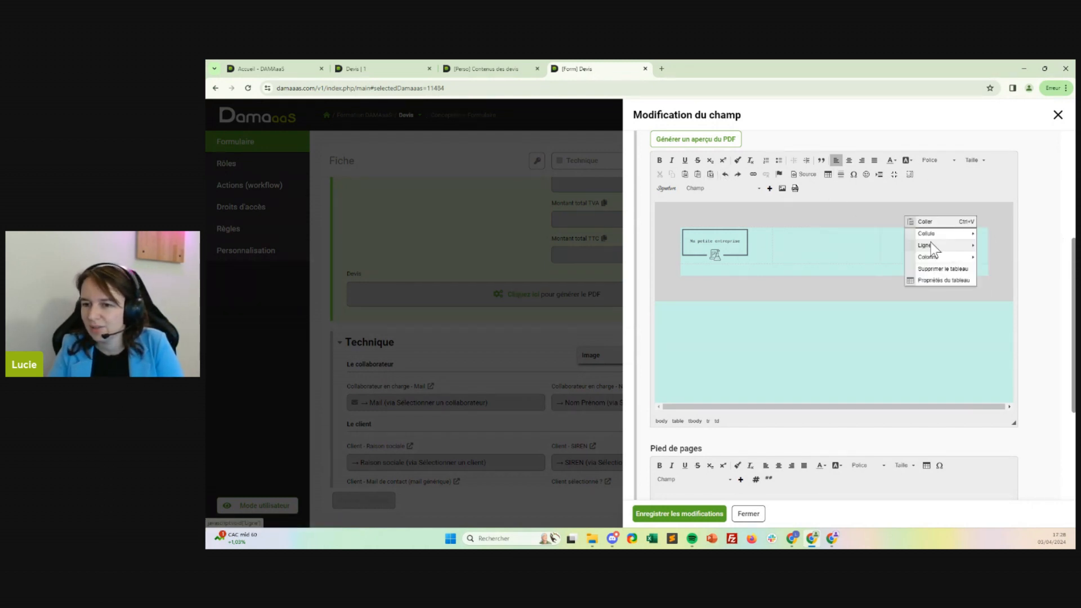
click(950, 279)
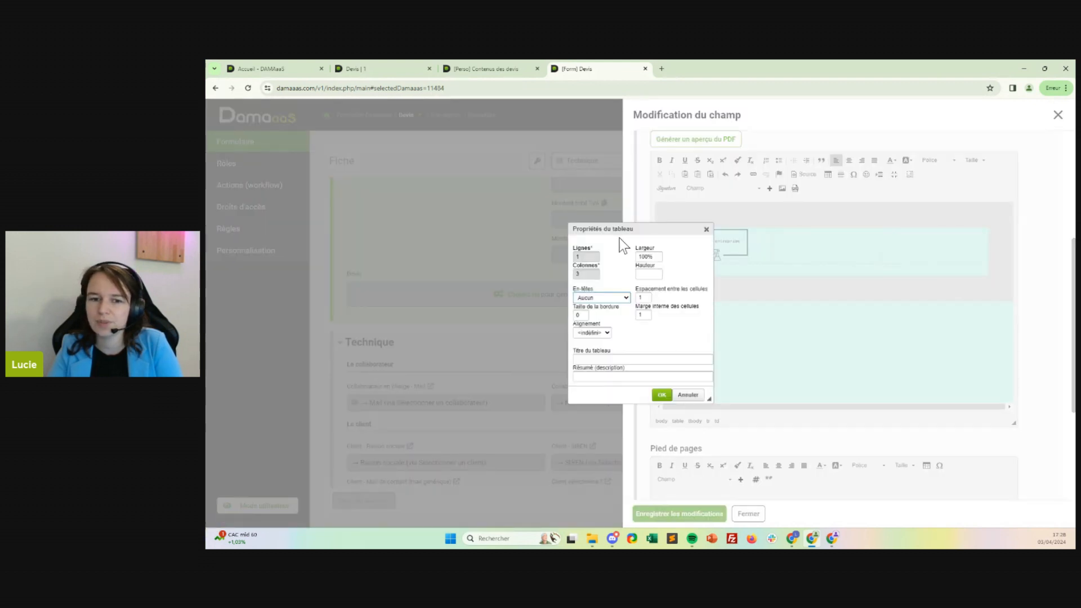
click(708, 228)
Set the width of the header table's last cell to 30 percent.
right_click(948, 248)
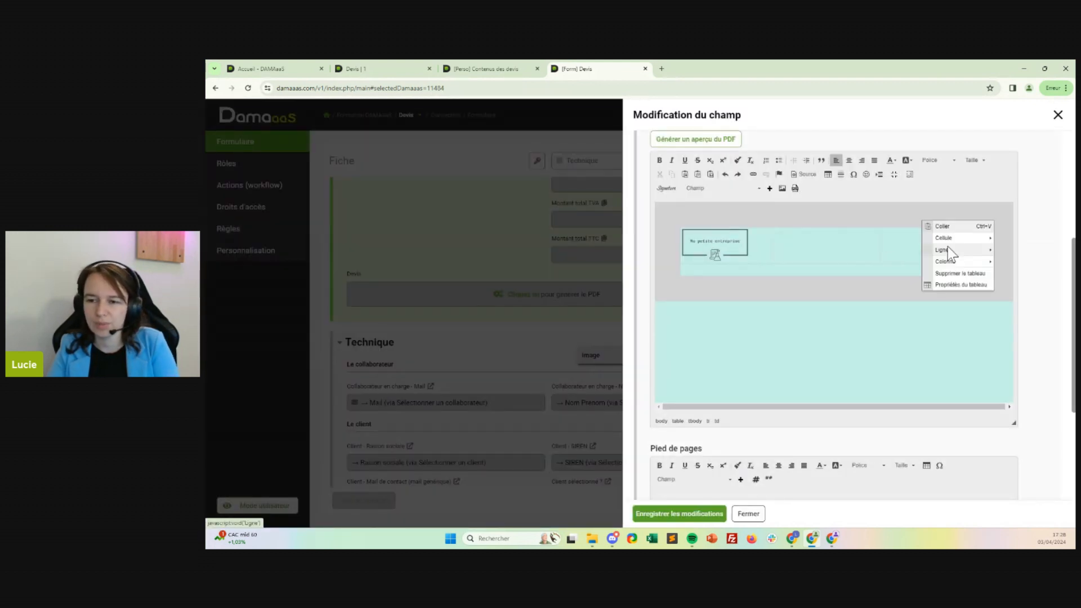
mouse_move(951, 242)
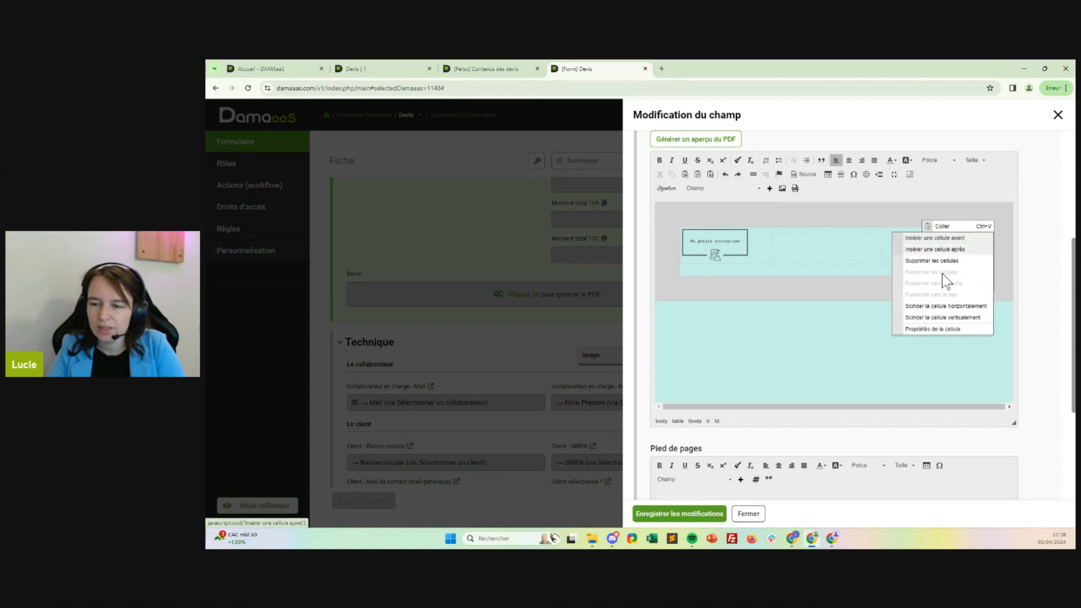
click(932, 329)
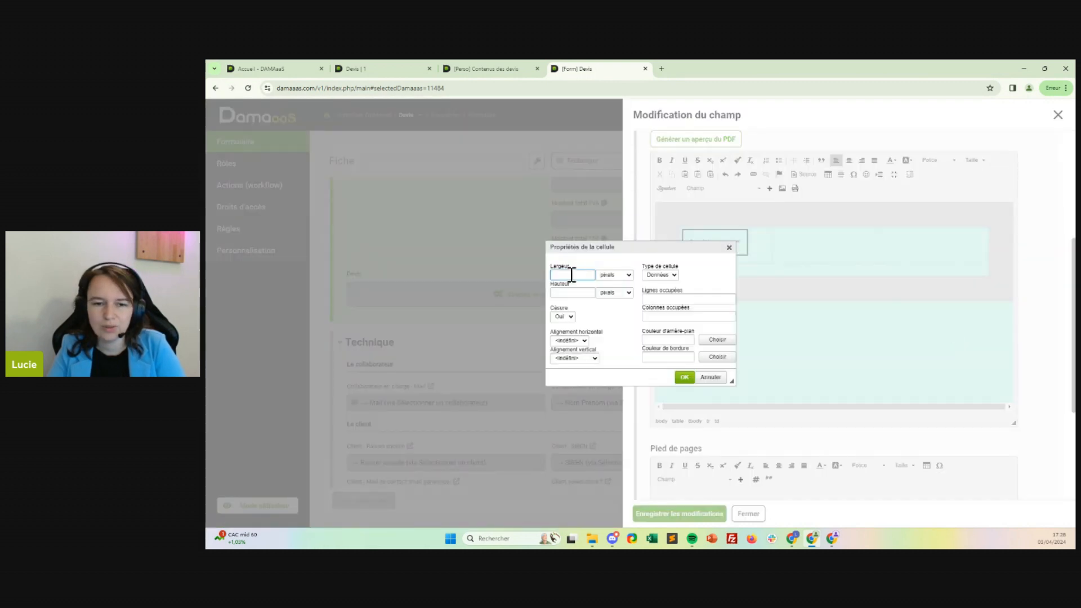
text(30)
click(628, 276)
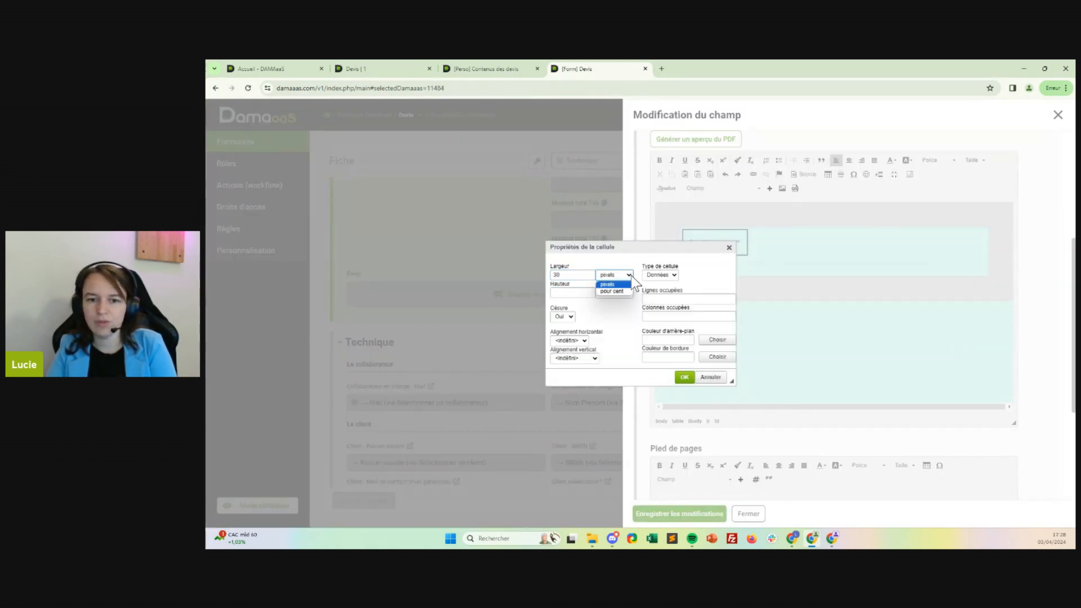
click(613, 291)
click(685, 377)
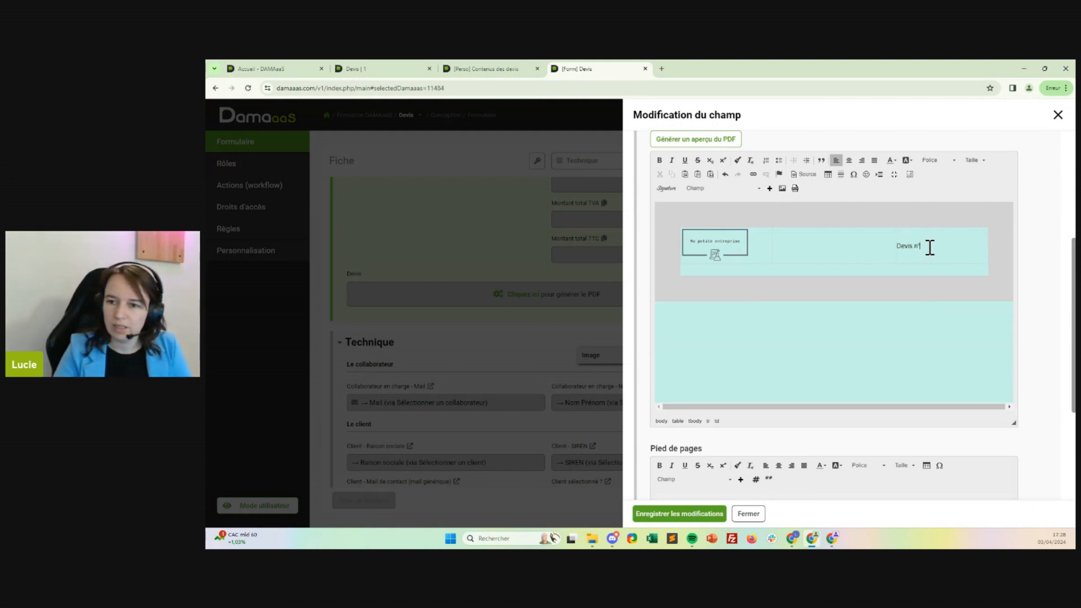
Write "Devis n°" in the header table's last cell, directly followed by the ID Devis field without a space.
click(740, 189)
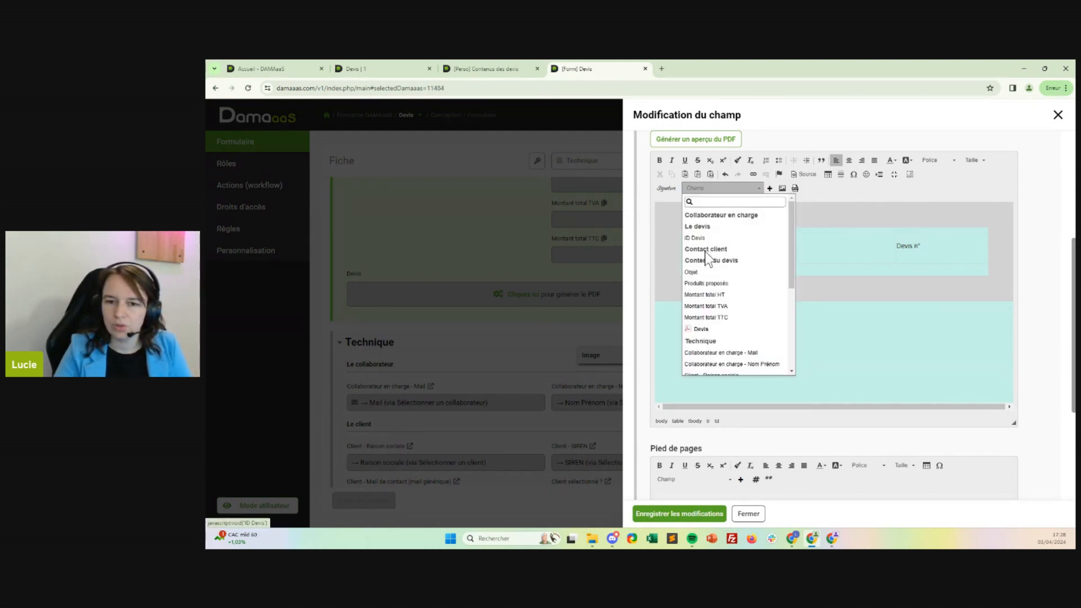
click(687, 238)
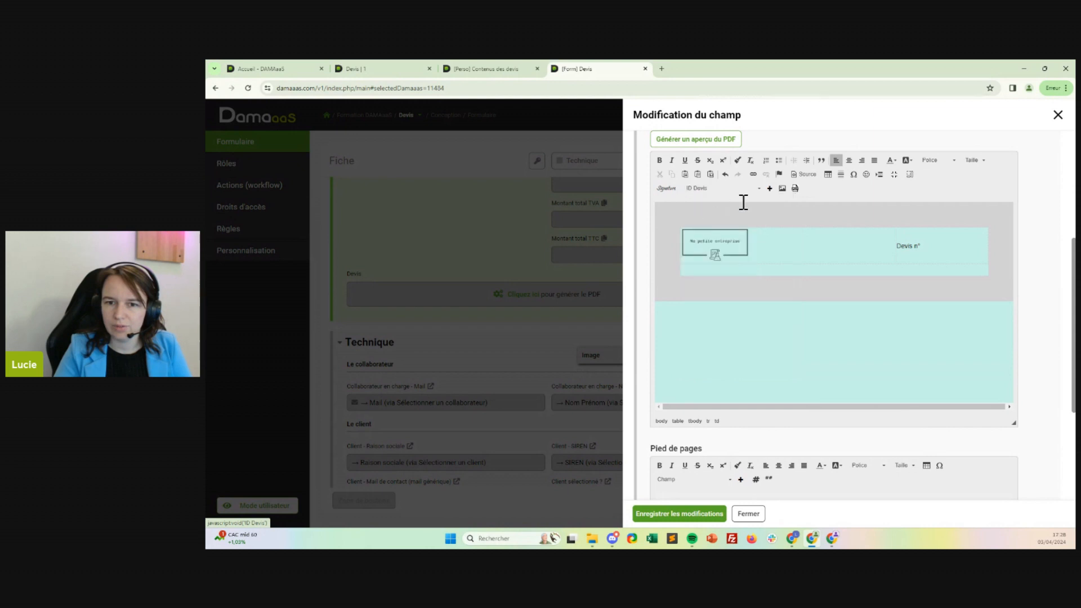
click(769, 188)
click(923, 248)
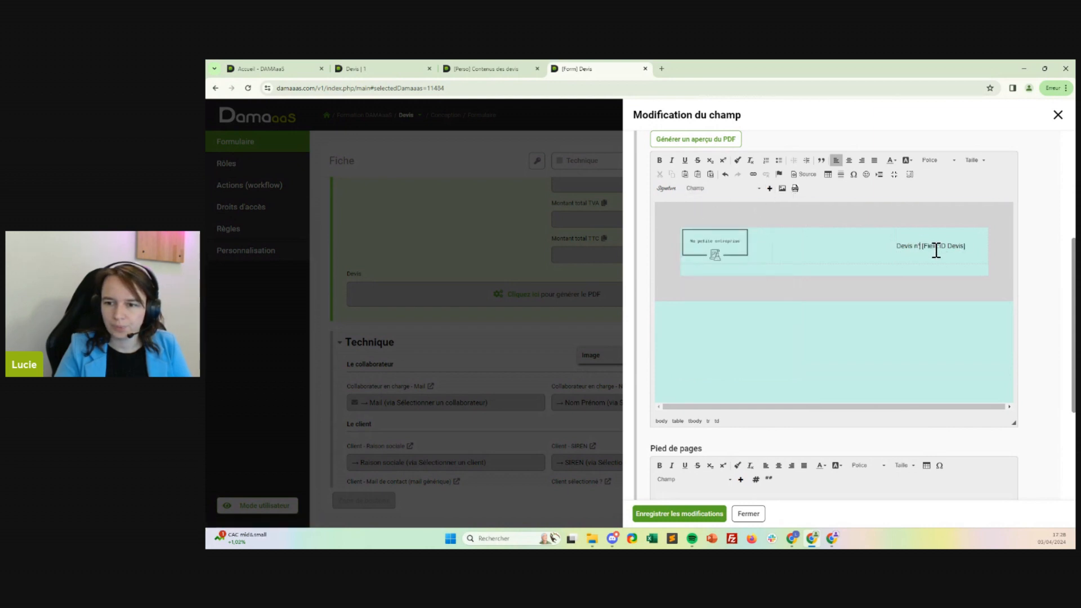
key(BackSpace)
Format the quote number line in the header table as bold with font size 16.
triple_click(936, 246)
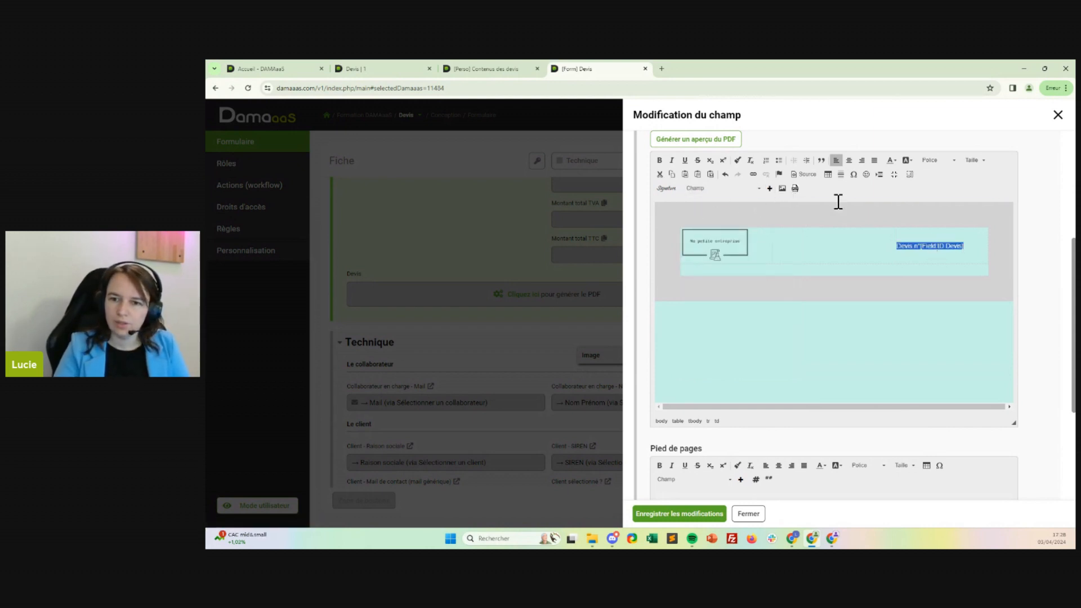
click(663, 160)
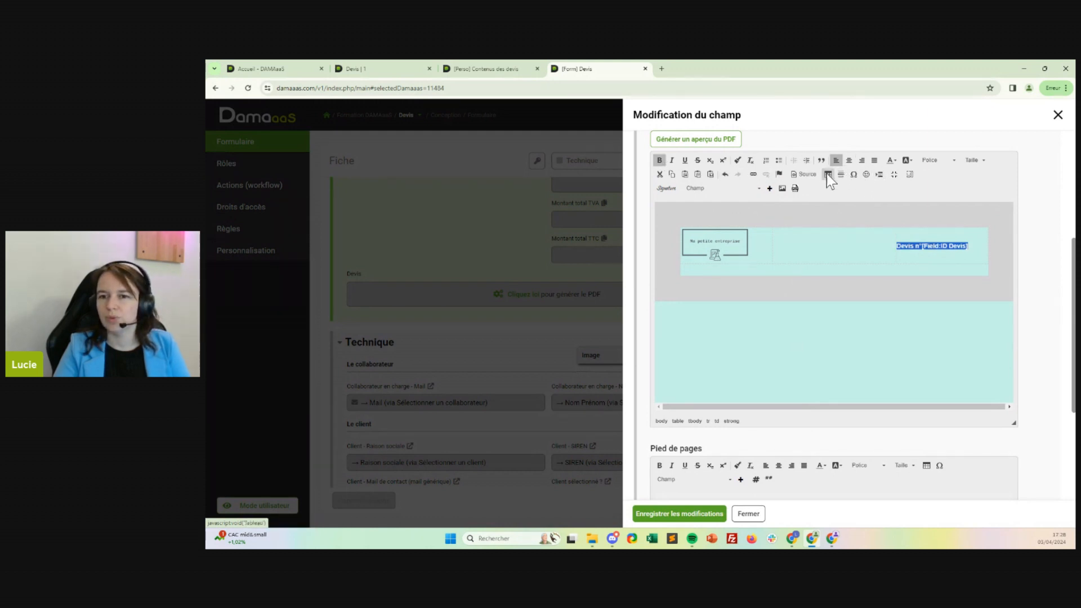
click(979, 163)
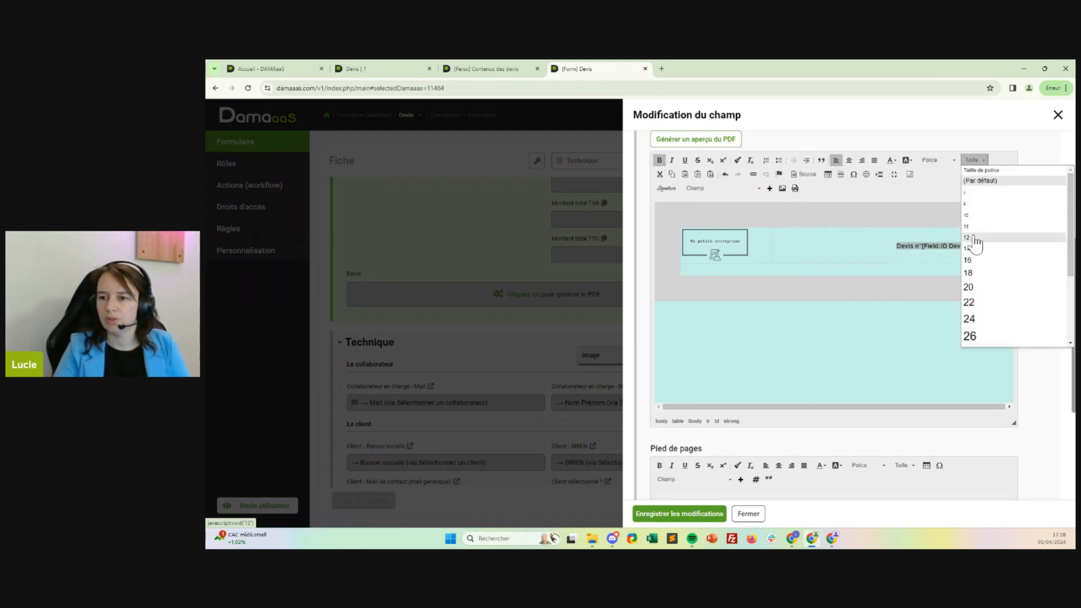
click(995, 261)
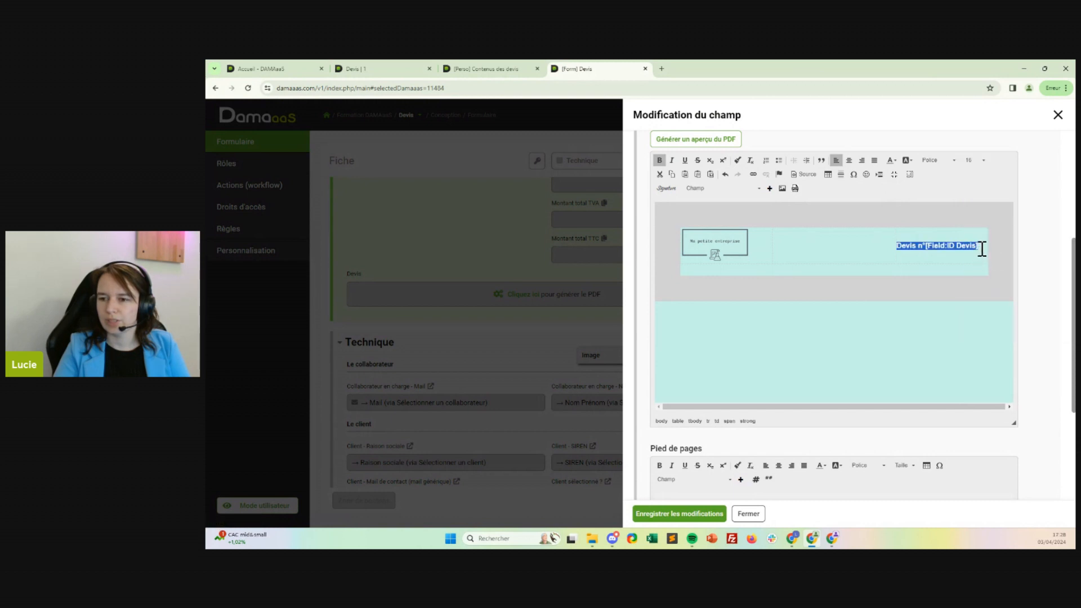
Add a "Date d'émission :" line below the quote number and start another line beneath it.
click(983, 247)
key(Return)
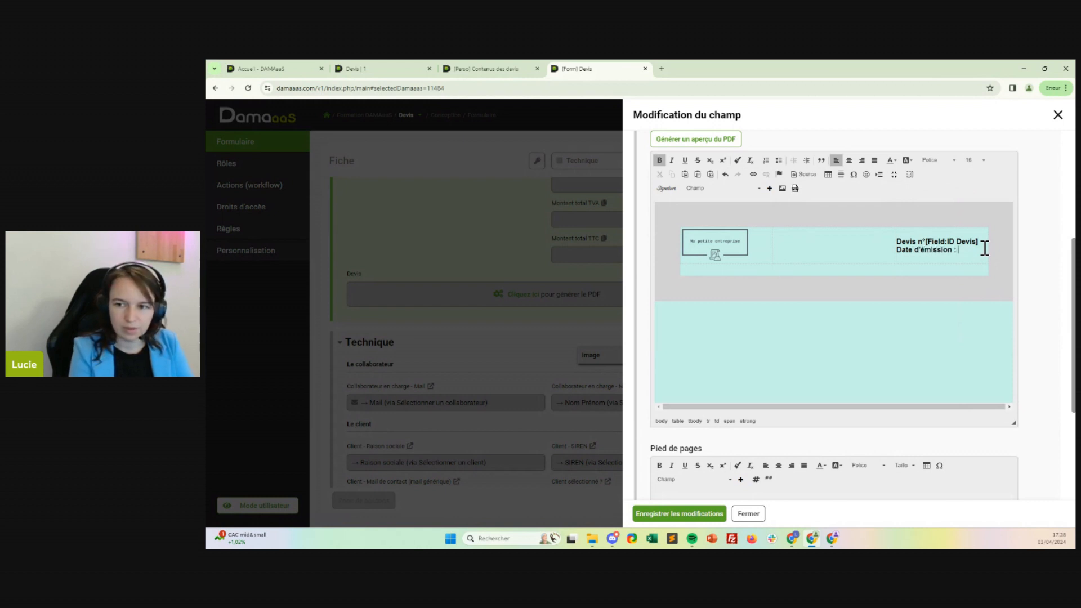
key(Return)
key(BackSpace)
key(shift+Return)
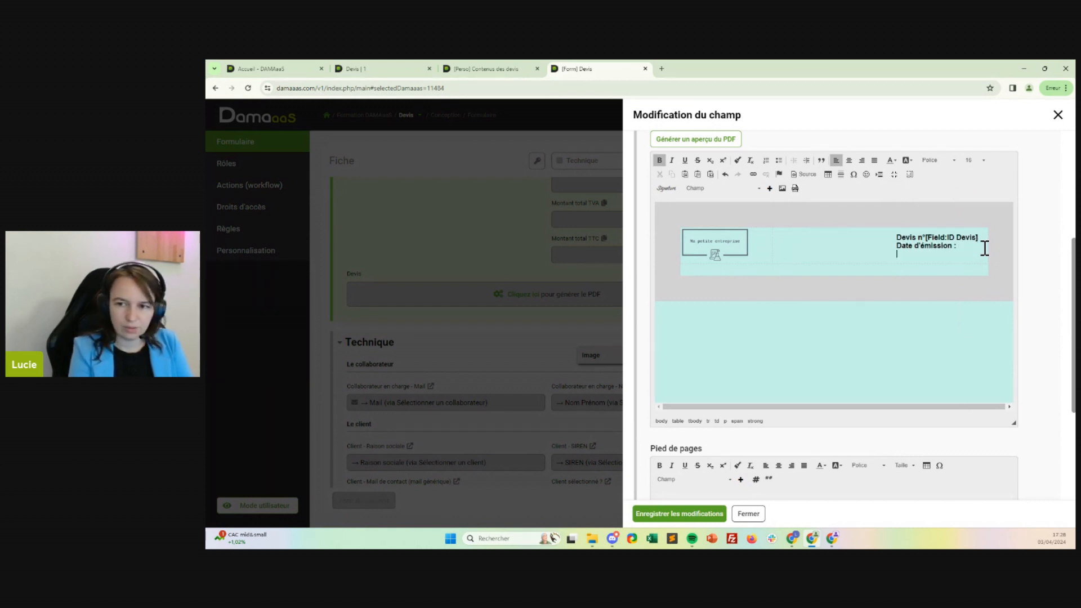
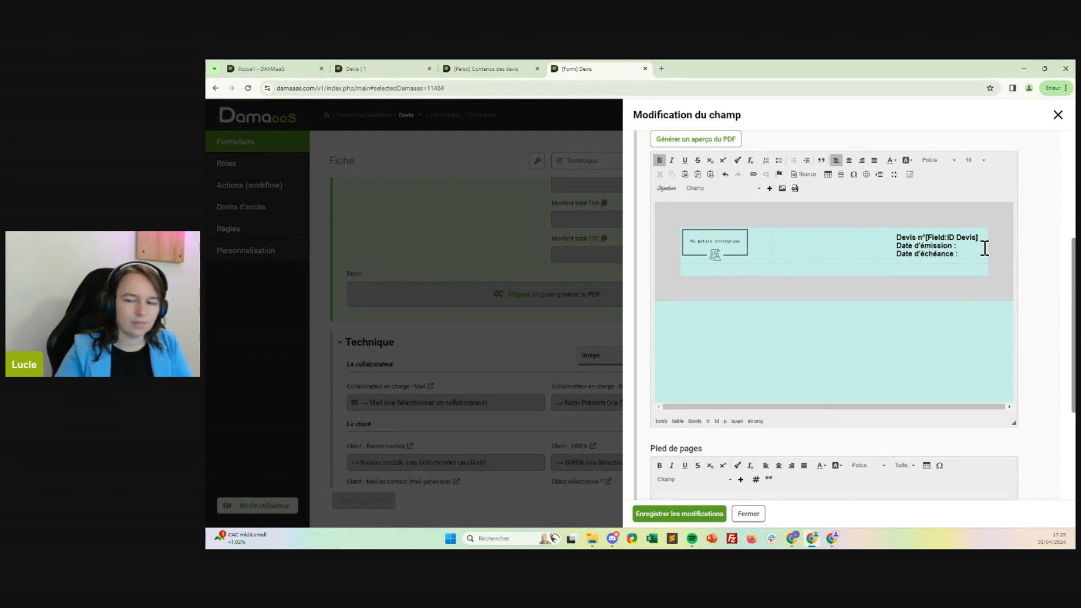
click(755, 188)
scroll(730, 310, down, 5)
scroll(730, 310, up, 6)
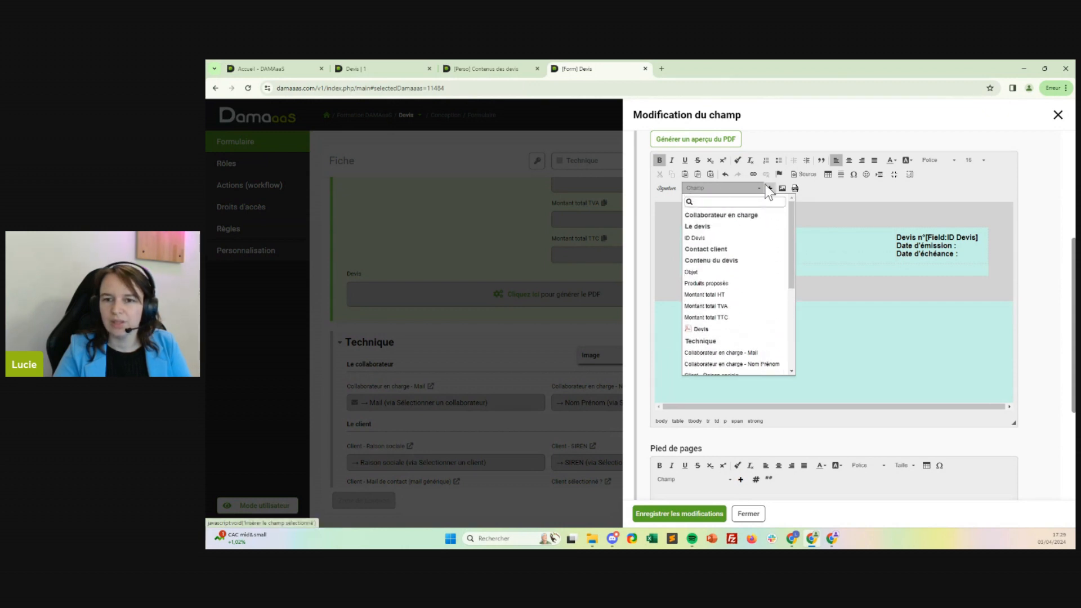
click(946, 220)
Format the "Date d'émission :" and "Date d'échéance :" lines in font size 12 without bold, and save the PDF field's changes.
drag(974, 254, 897, 246)
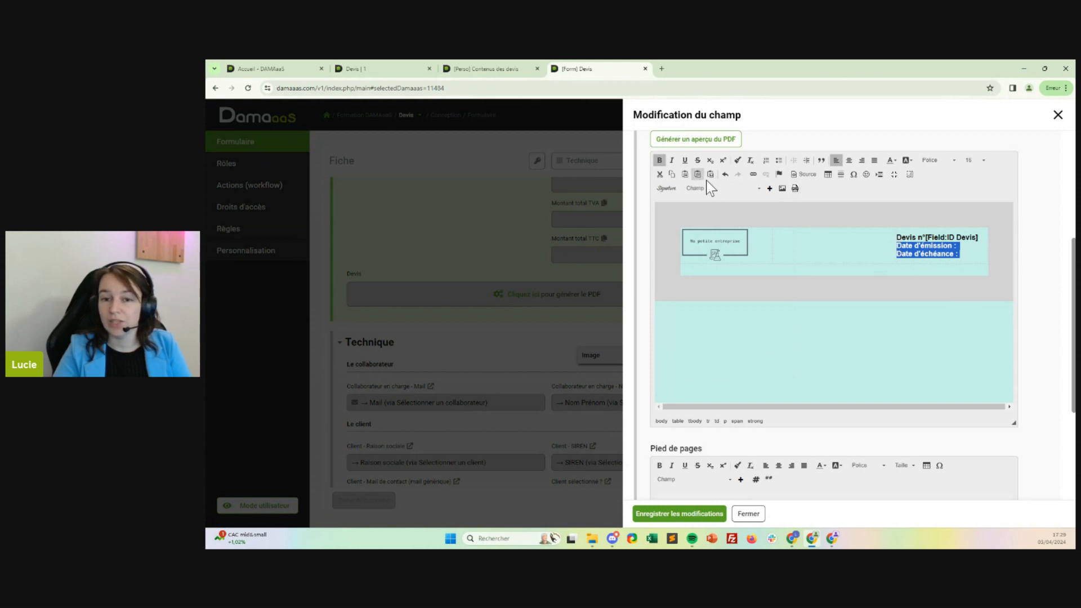
click(975, 161)
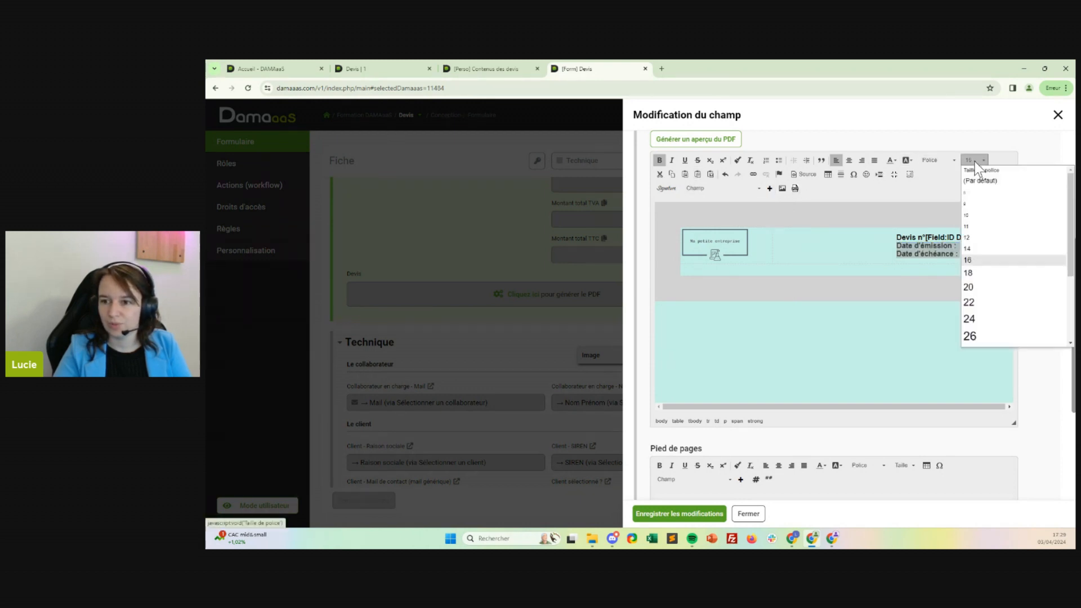
click(981, 182)
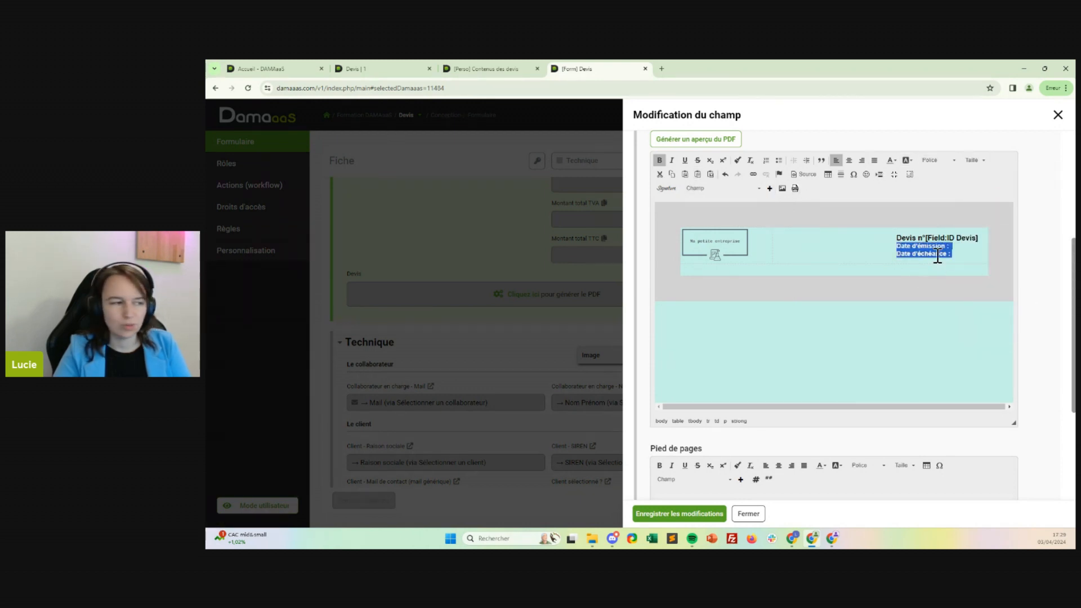
click(974, 160)
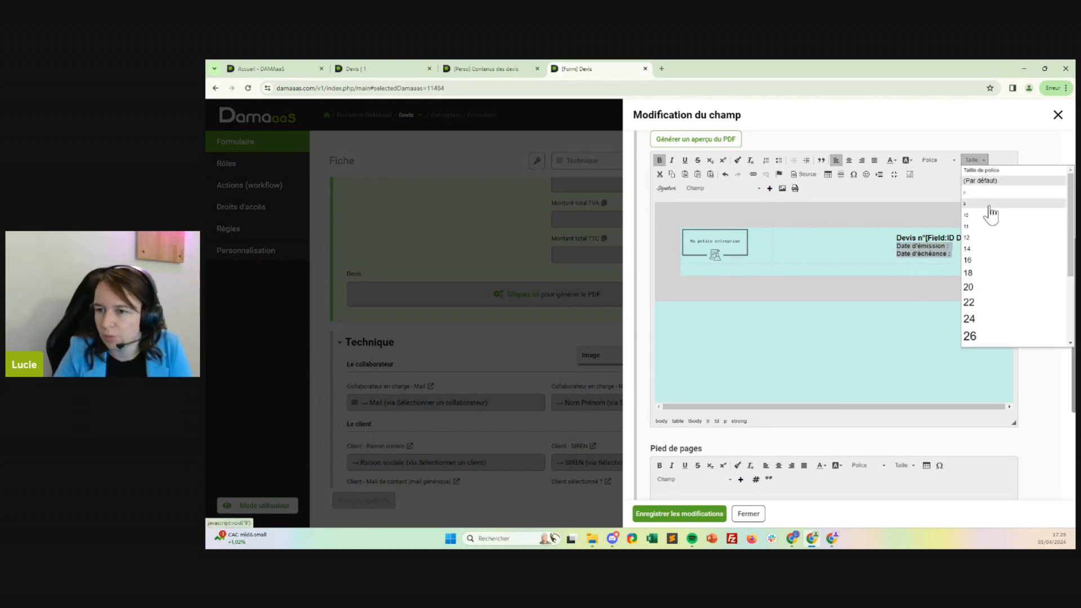
click(975, 239)
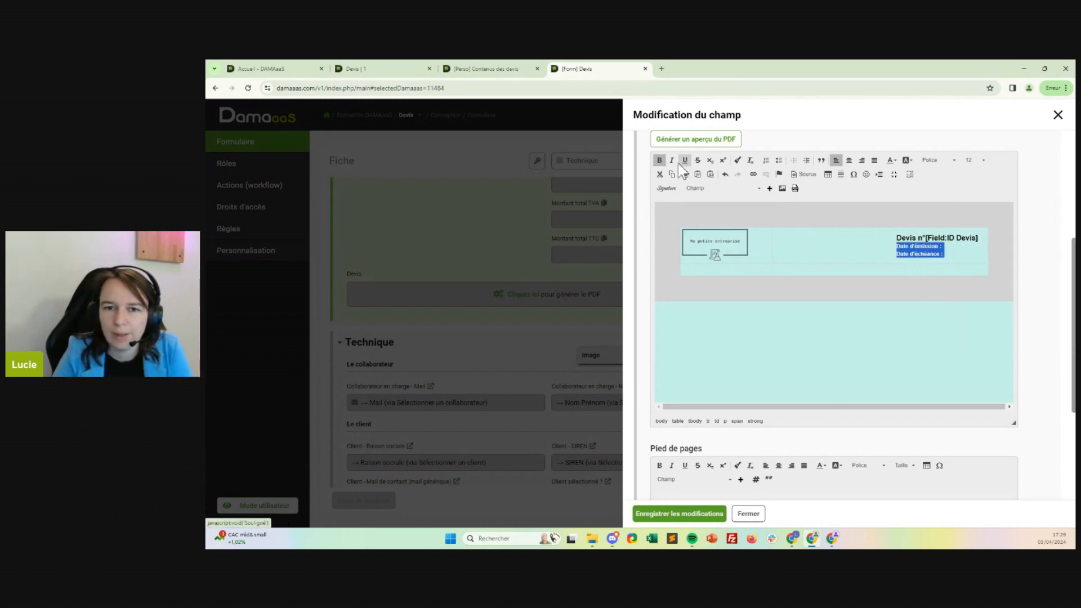
click(661, 161)
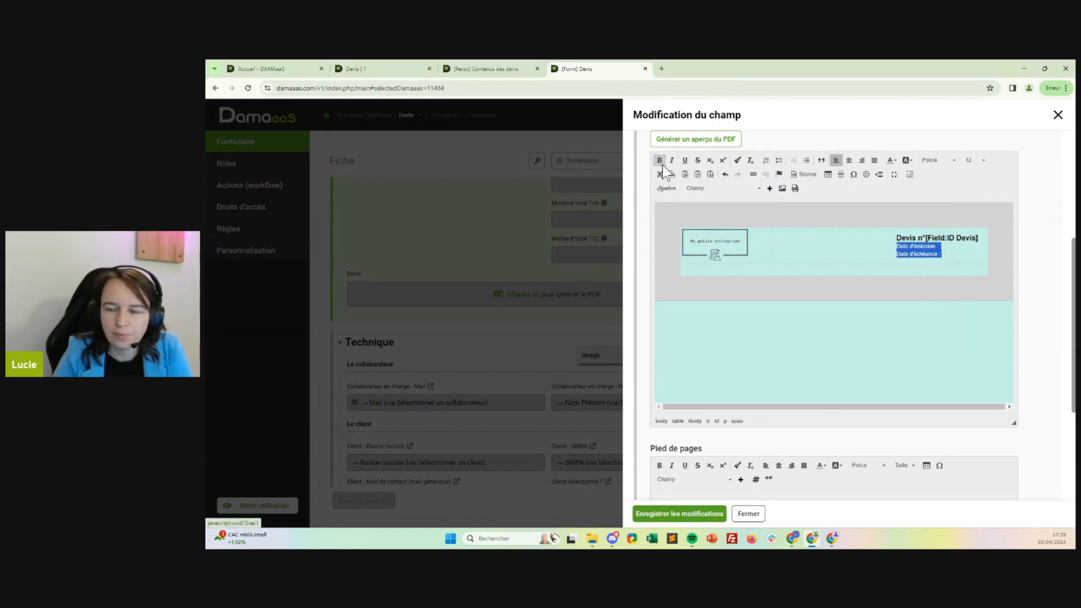
click(665, 514)
Add a Date field named "Date du devis" beside ID Devis in the Le devis section.
scroll(483, 276, up, 5)
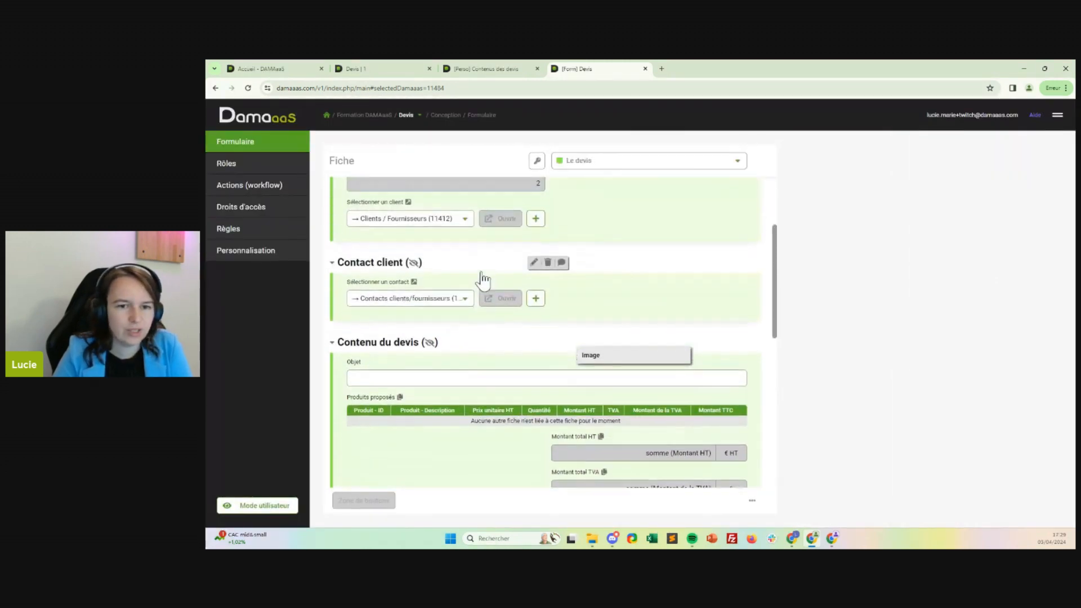
scroll(485, 279, up, 1)
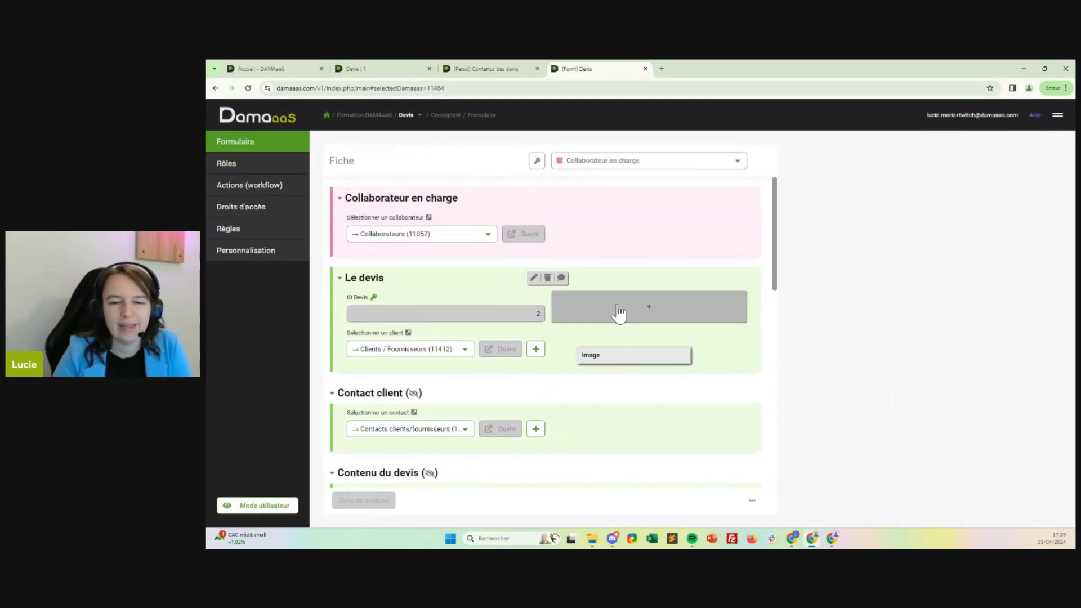
click(618, 314)
click(594, 329)
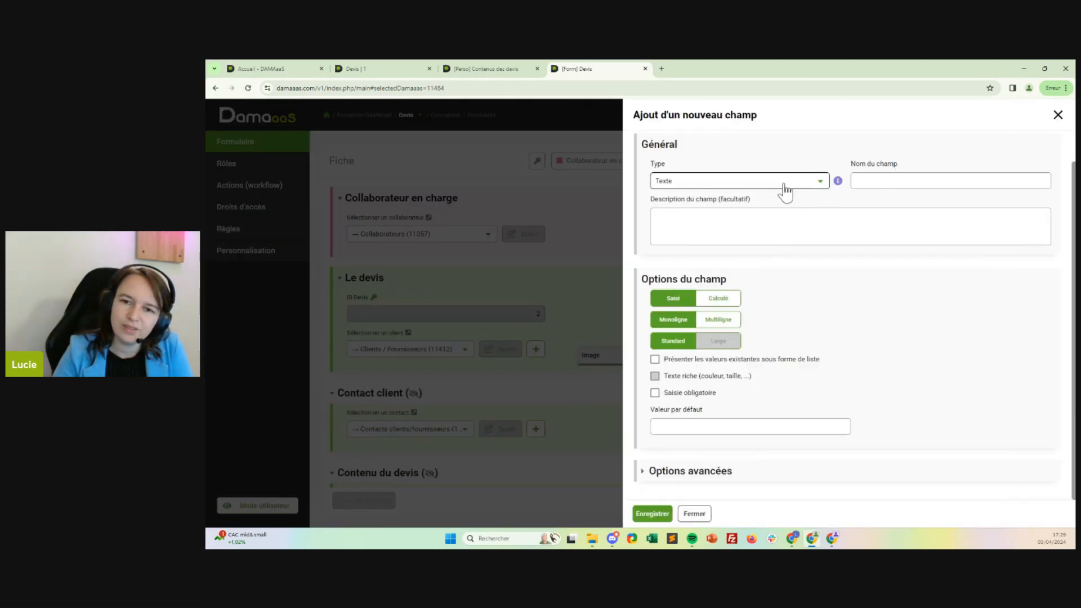
click(783, 185)
click(684, 249)
click(918, 213)
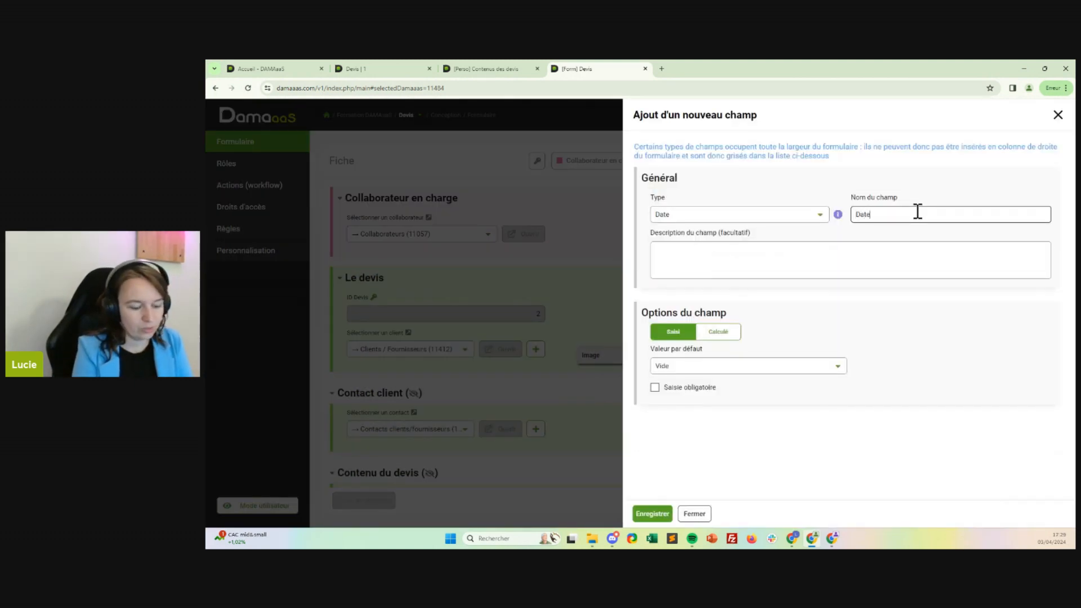
text(Date du devis)
click(653, 513)
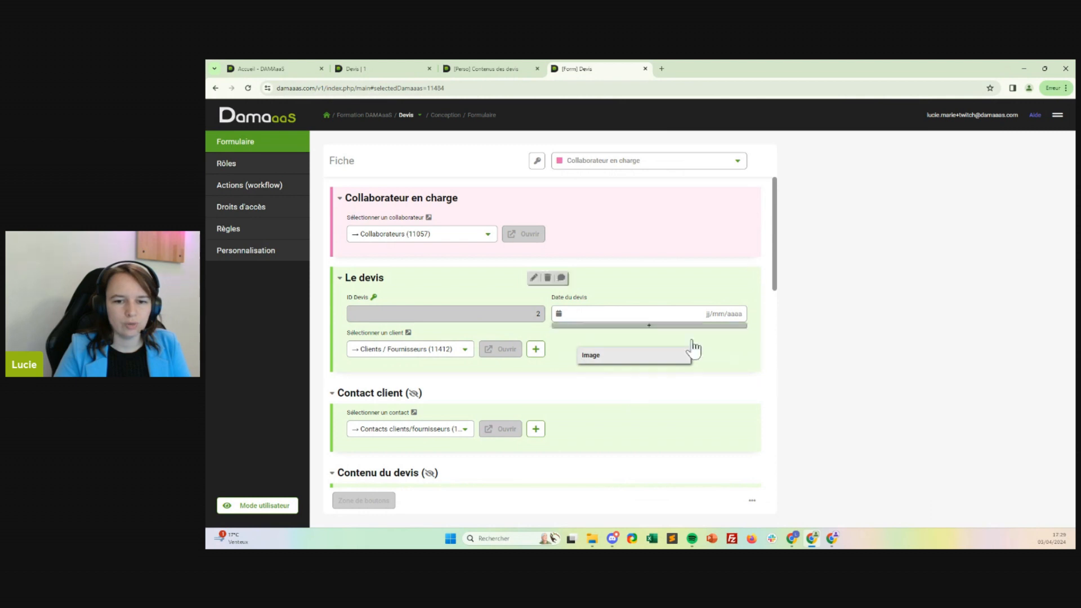
click(273, 148)
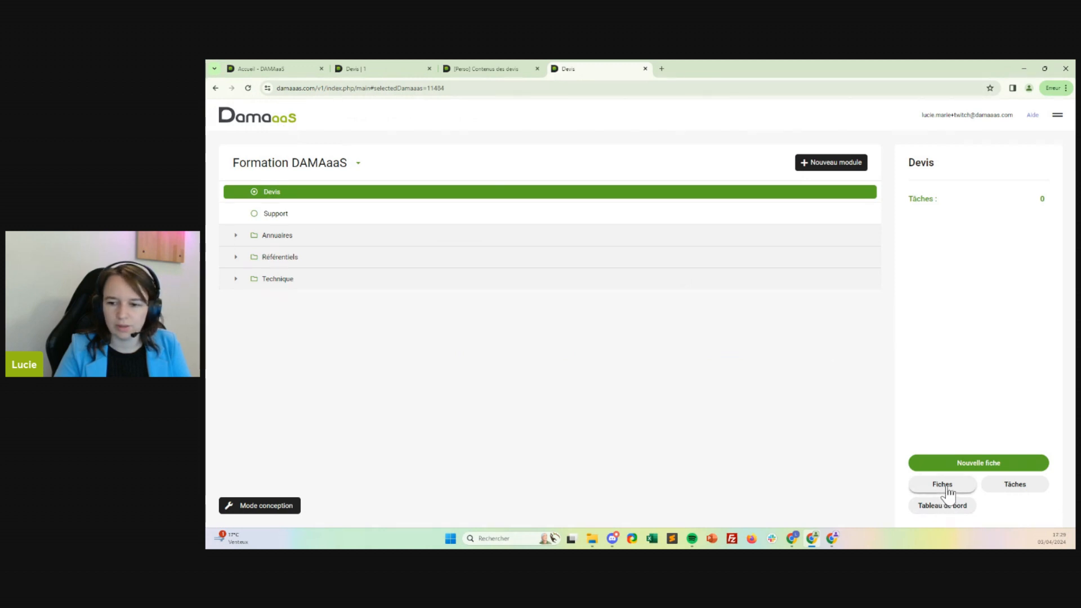
click(262, 509)
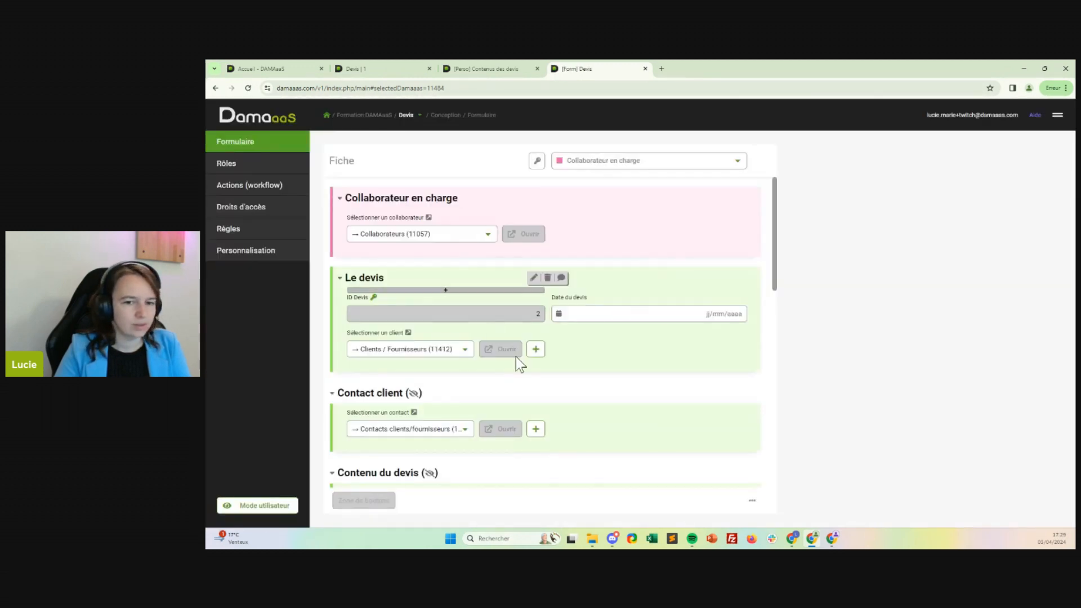
Start a new calculated Date field named "Date d'échéance" at the beginning of the Technique section.
scroll(541, 379, down, 1)
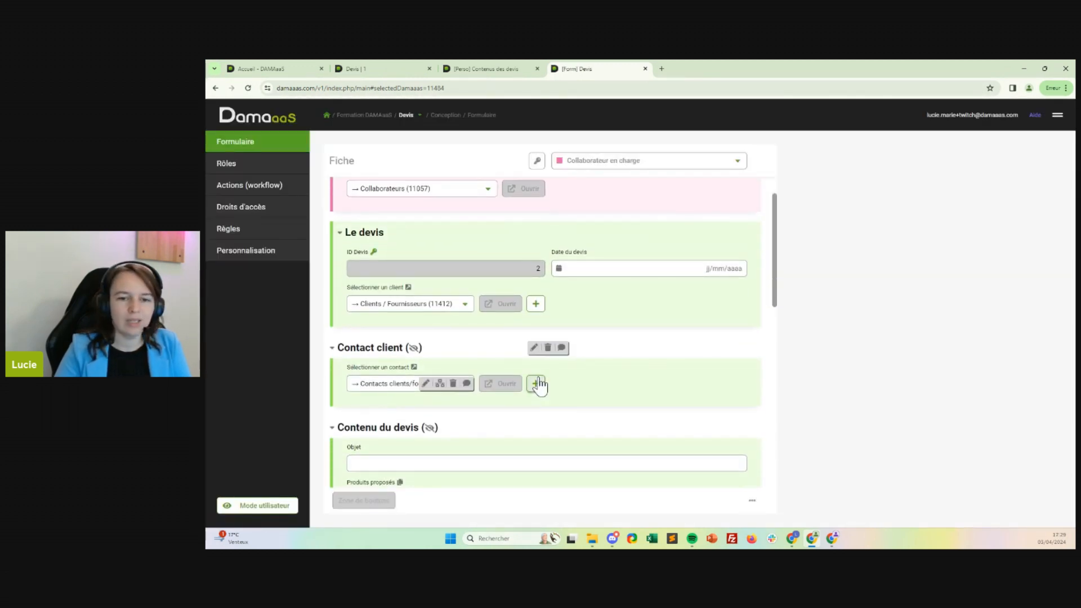
scroll(540, 384, down, 1)
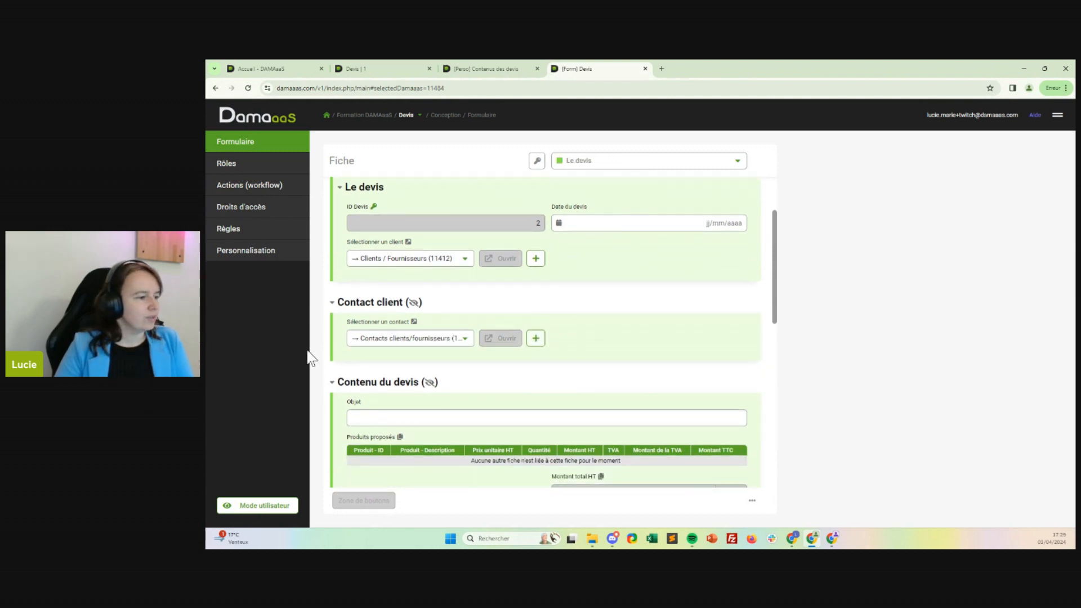
scroll(628, 340, down, 6)
scroll(627, 338, down, 3)
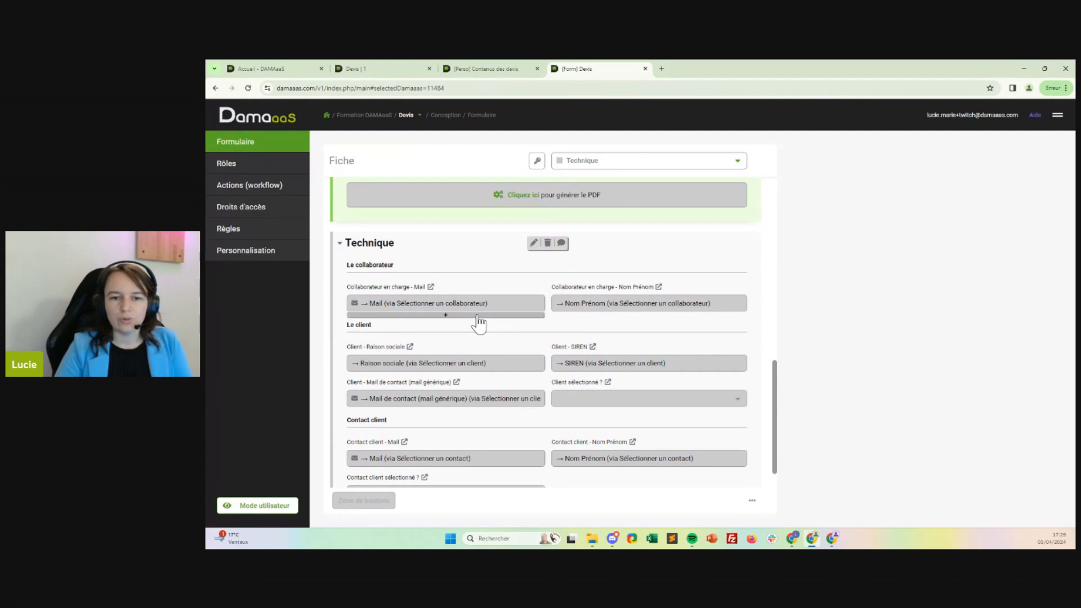
click(480, 258)
click(482, 284)
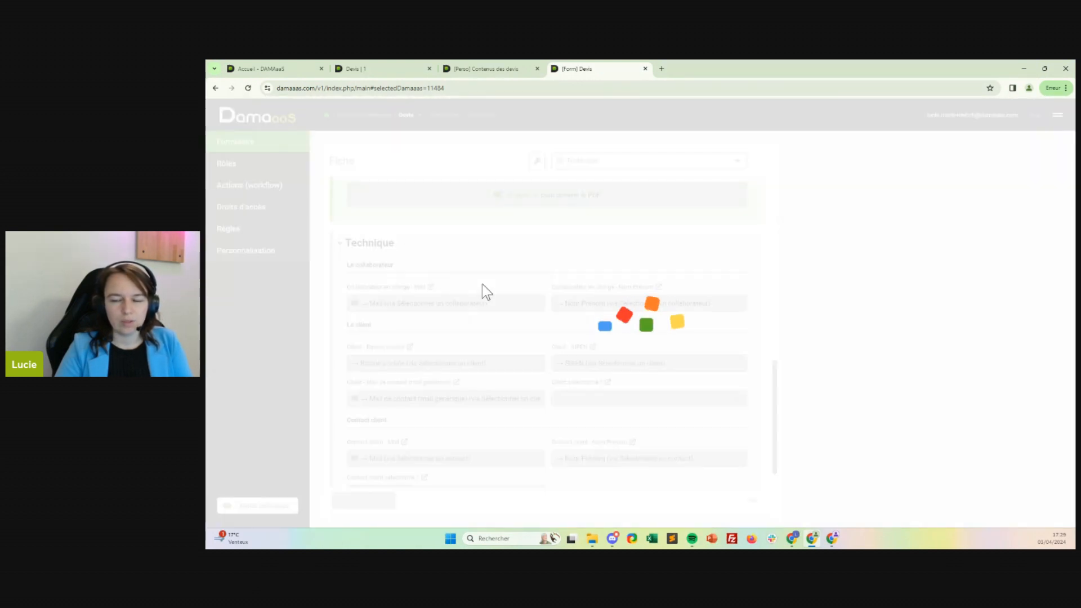
click(789, 198)
click(670, 249)
click(945, 197)
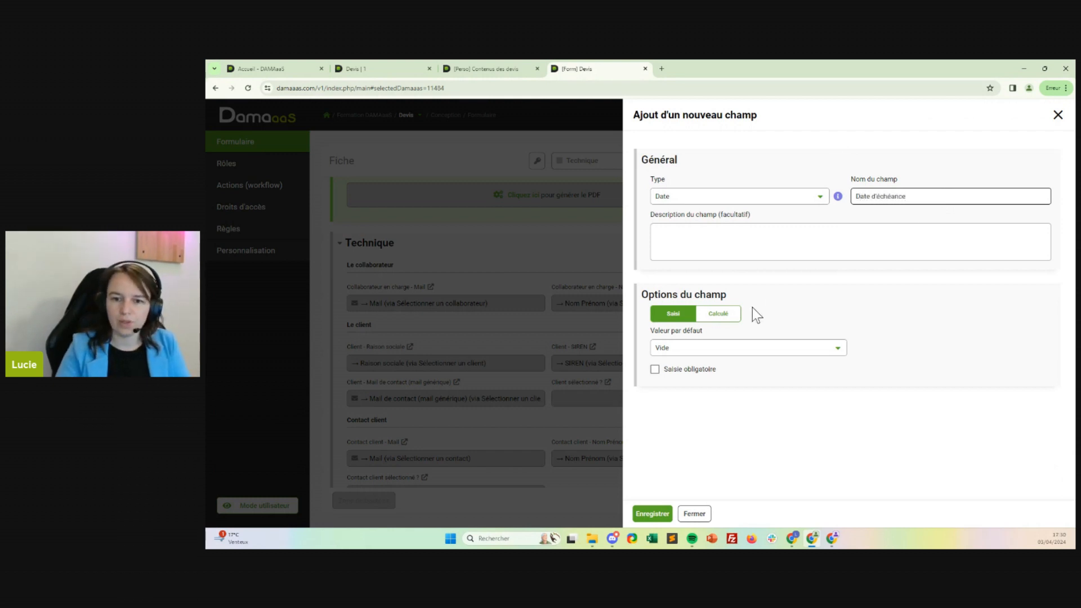
click(721, 314)
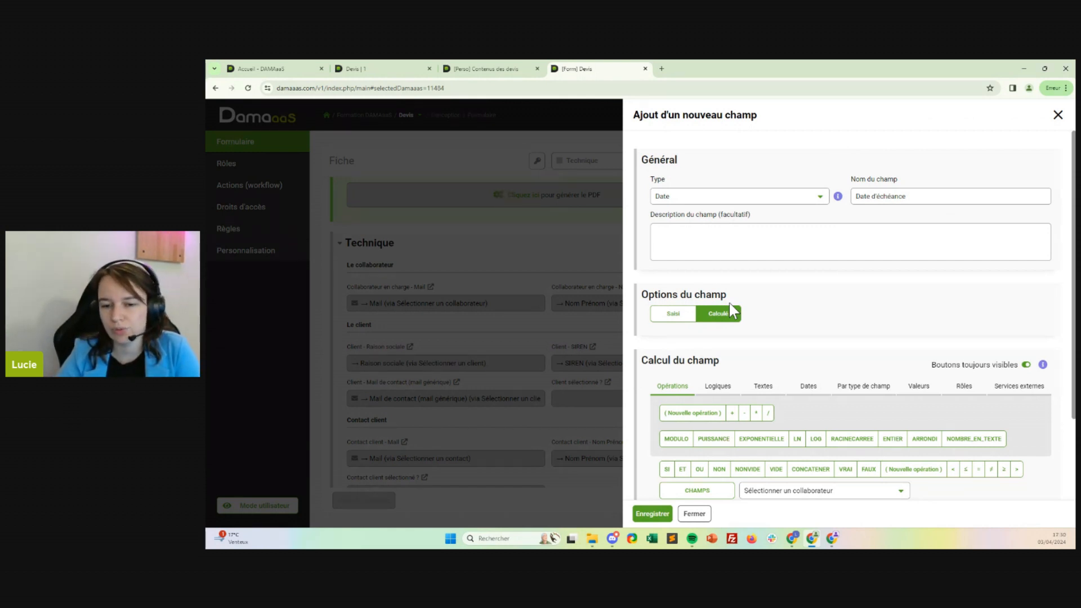
Begin the calculation formula with the DATE_ADD function, using the "Date du devis" field as its date argument.
scroll(728, 338, down, 2)
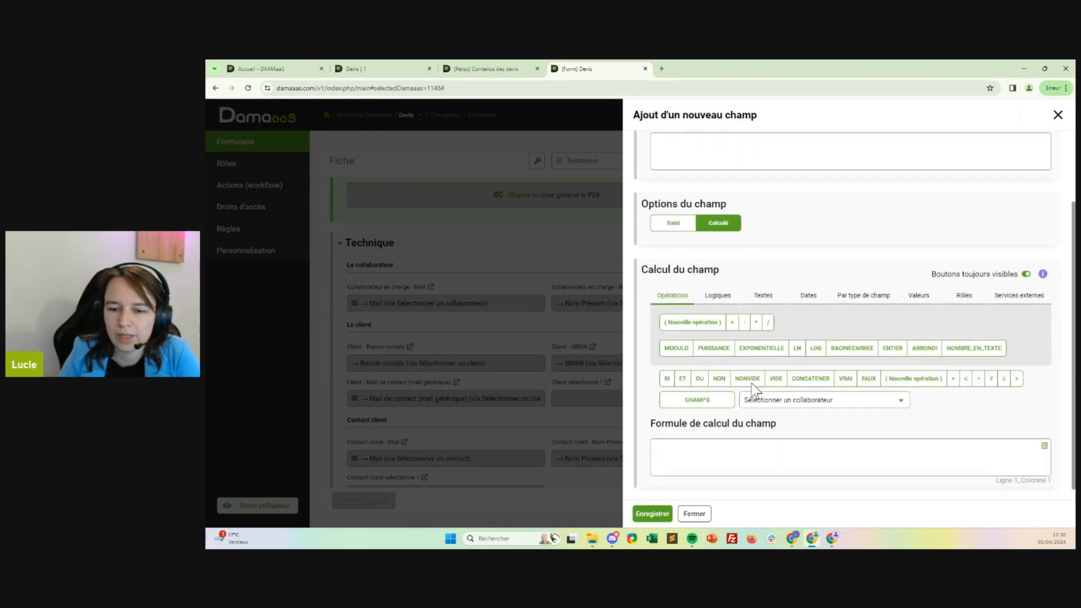
click(814, 305)
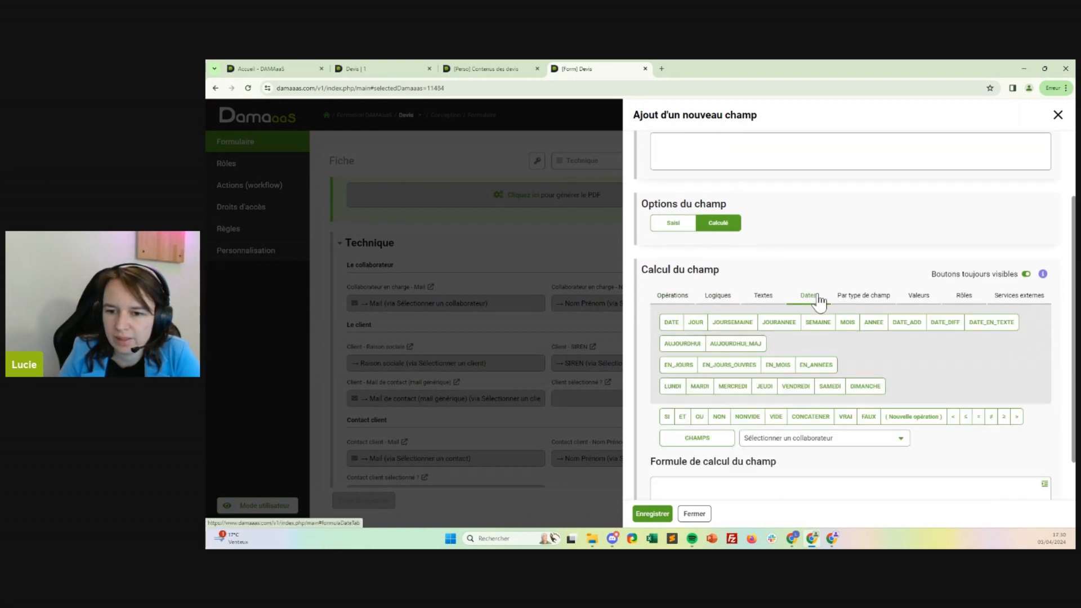
click(902, 332)
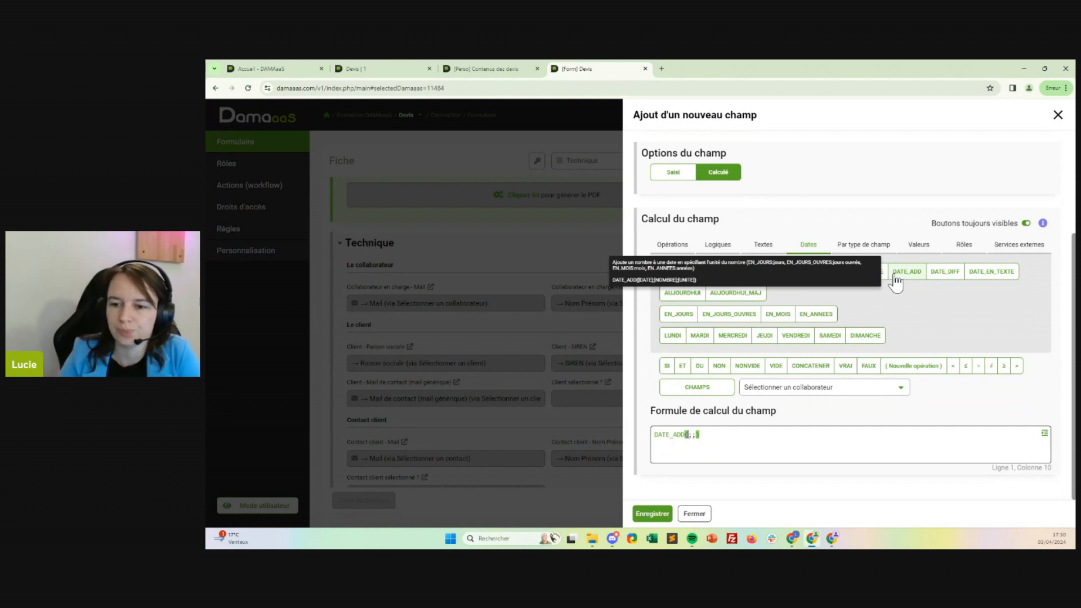
click(837, 387)
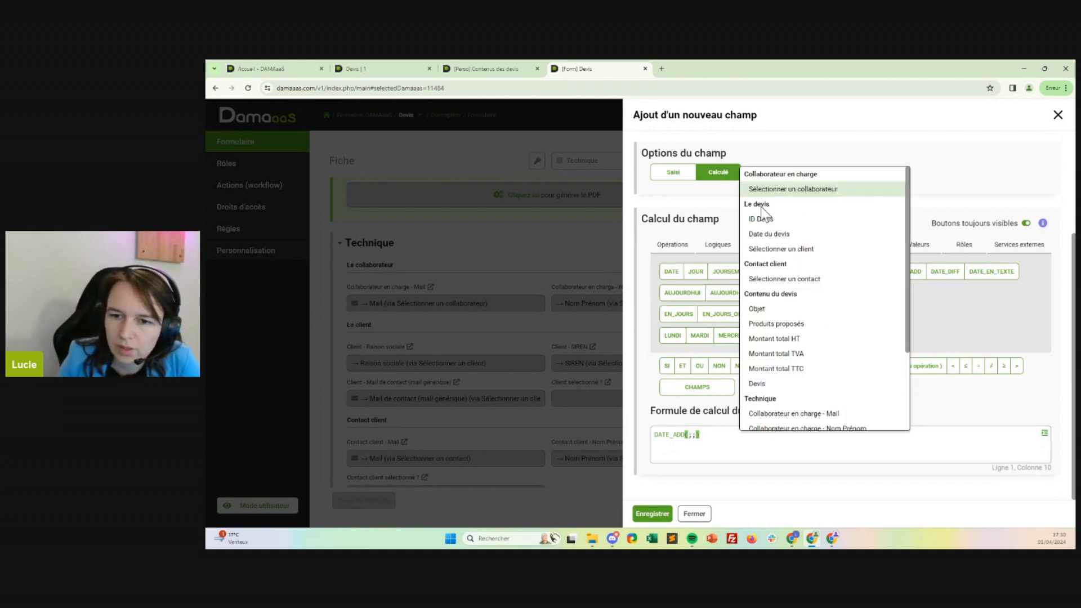
click(781, 234)
click(703, 389)
click(780, 435)
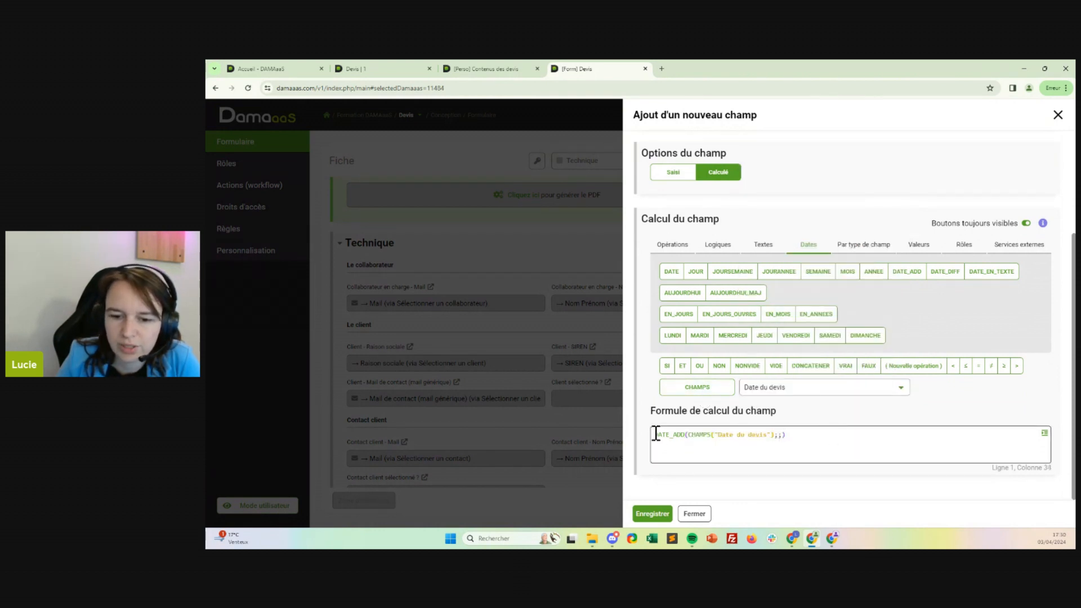
Complete the DATE_ADD formula with the number 3 and the unit EN_MOIS, and save the due date field.
drag(688, 436, 779, 434)
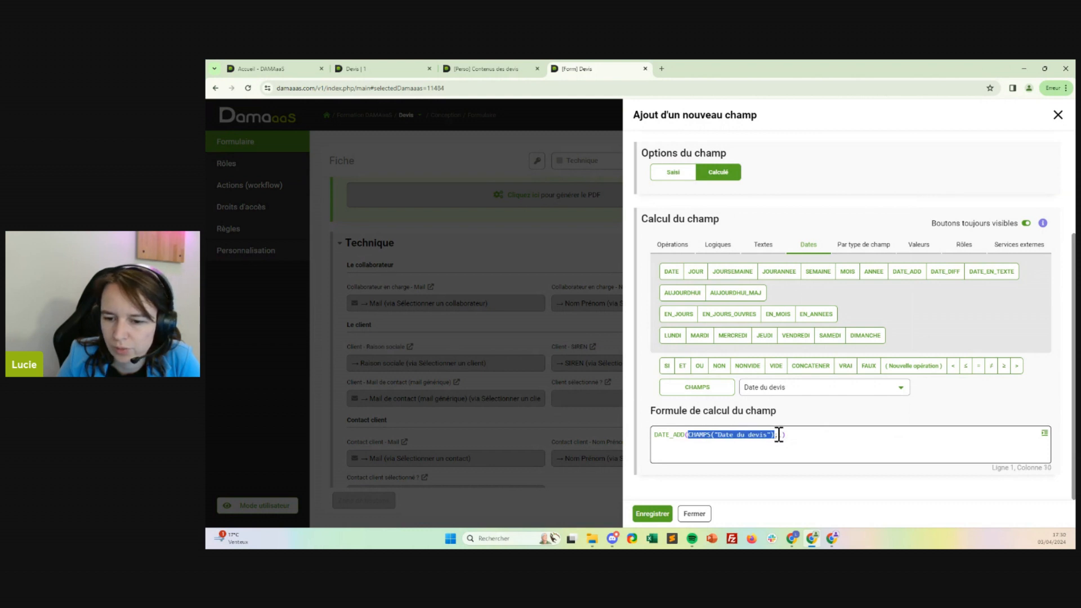
click(778, 435)
click(806, 389)
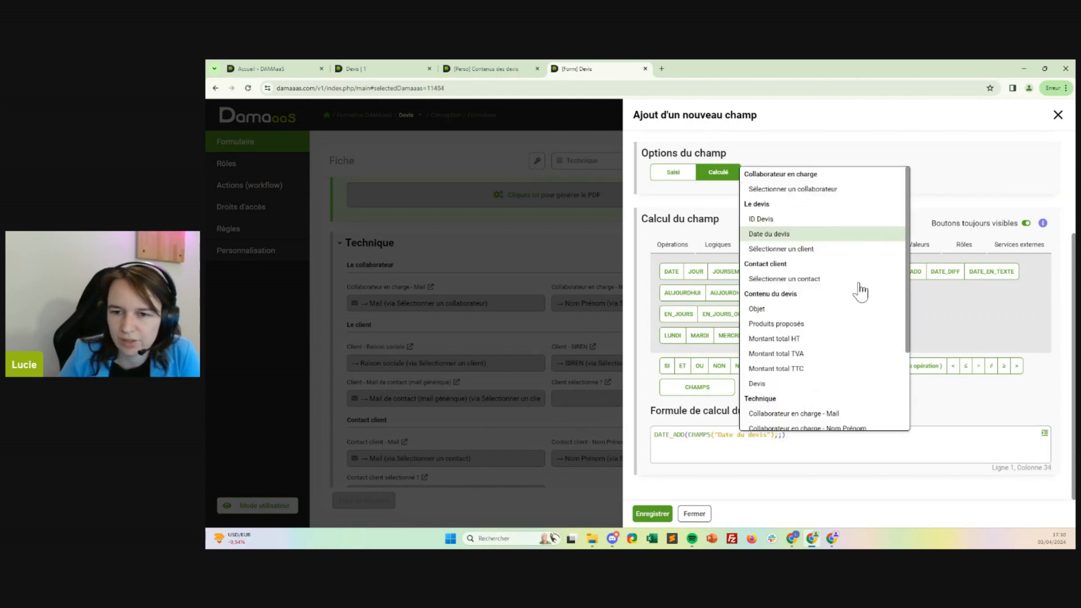
click(1015, 412)
click(779, 434)
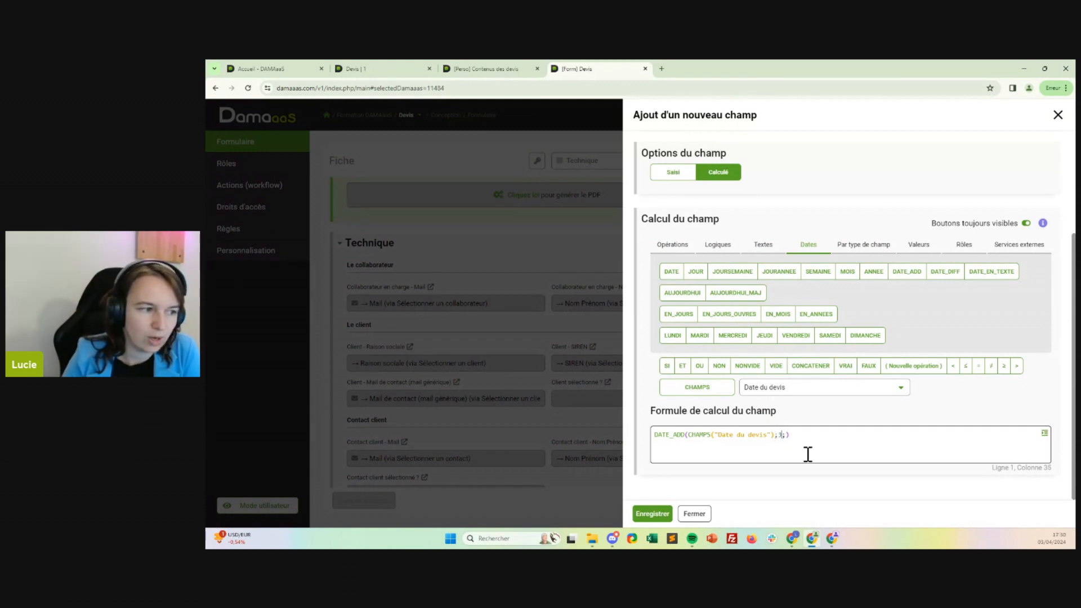
text(3)
click(786, 435)
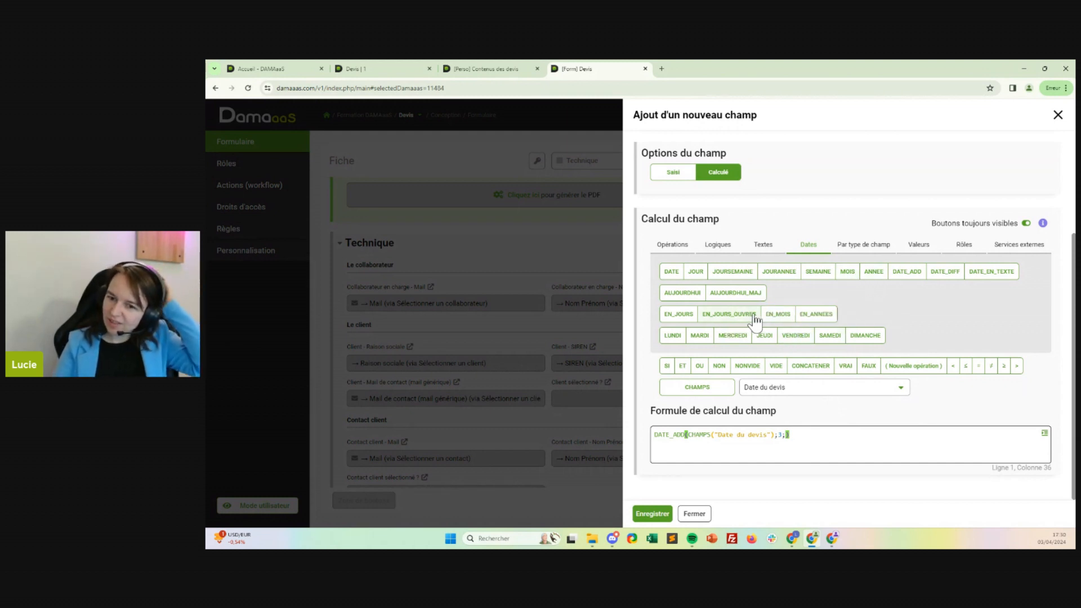
click(773, 316)
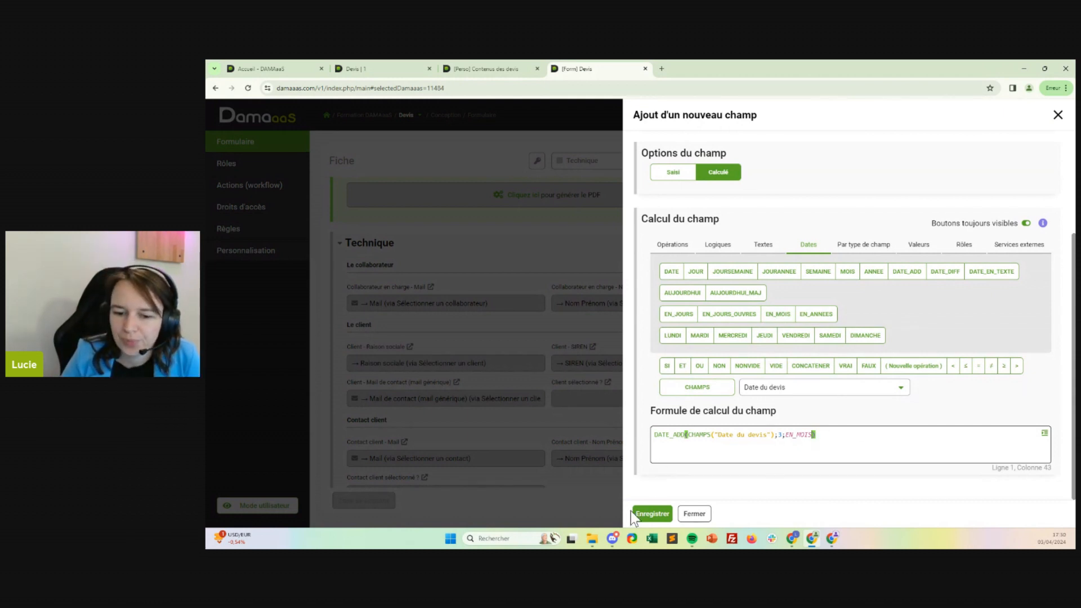
click(653, 514)
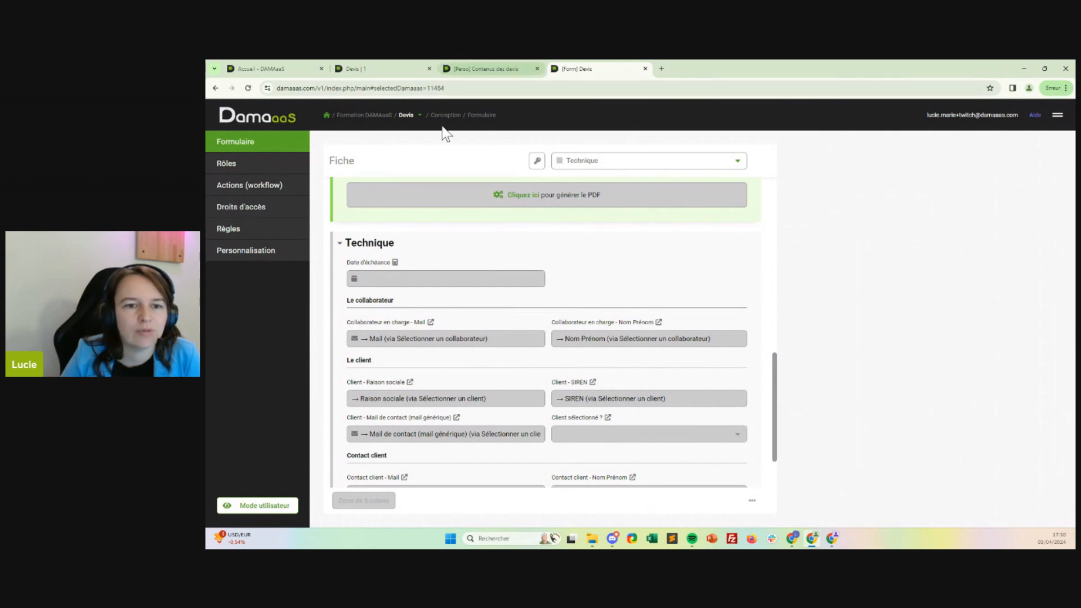
Move the "Date d'échéance" field from the Technique section to the Le devis section, directly below "Date du devis".
scroll(530, 232, up, 1)
scroll(432, 323, up, 2)
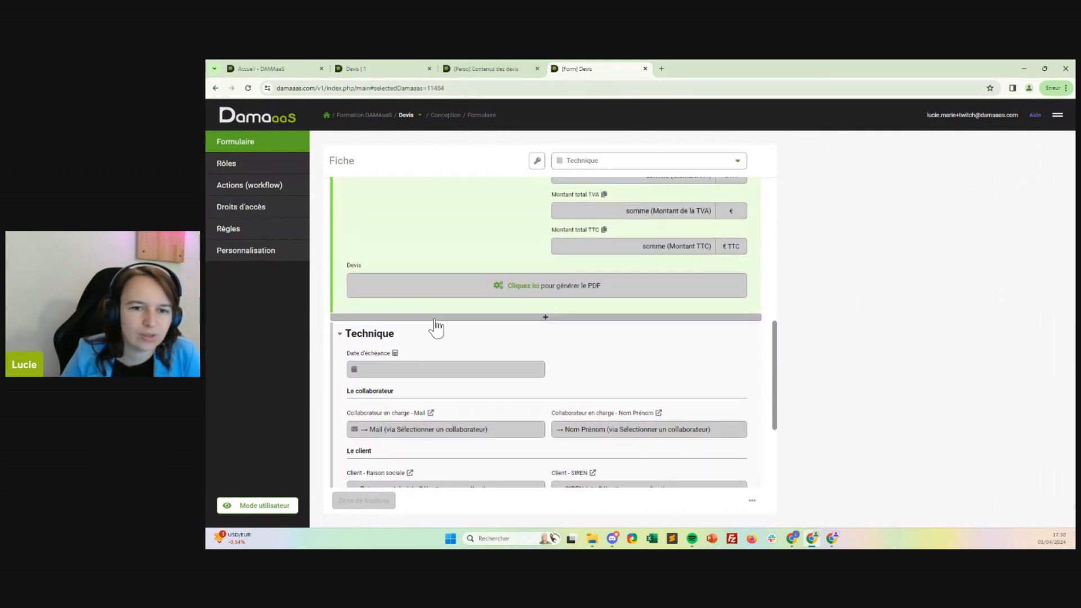
drag(358, 399, 600, 349)
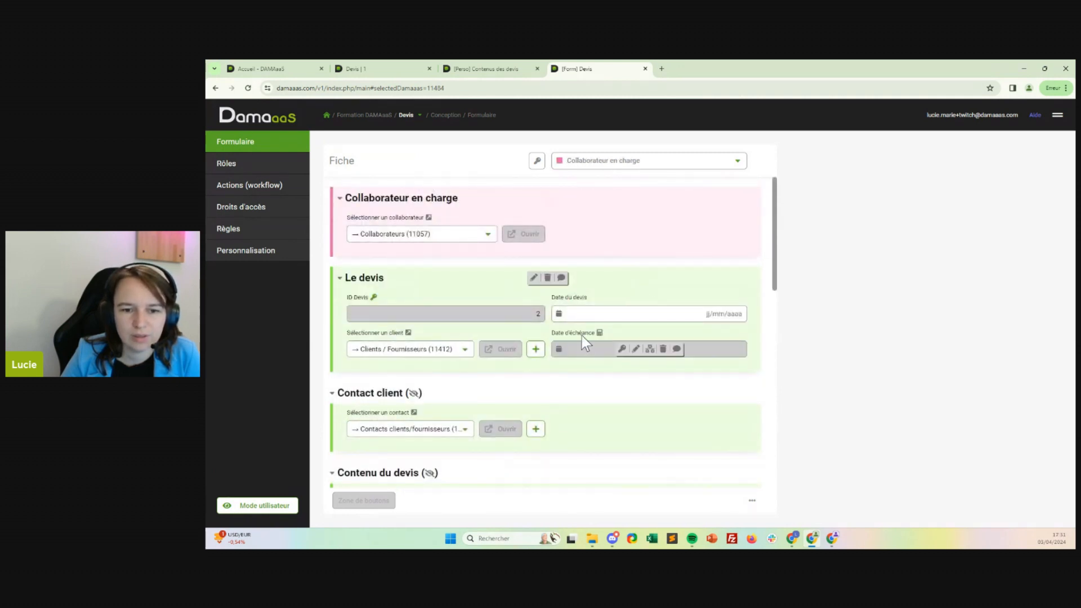
Insert a divider (intercalaire) below ID Devis and rearrange the Le devis fields so the date fields sit above the client selection.
click(513, 327)
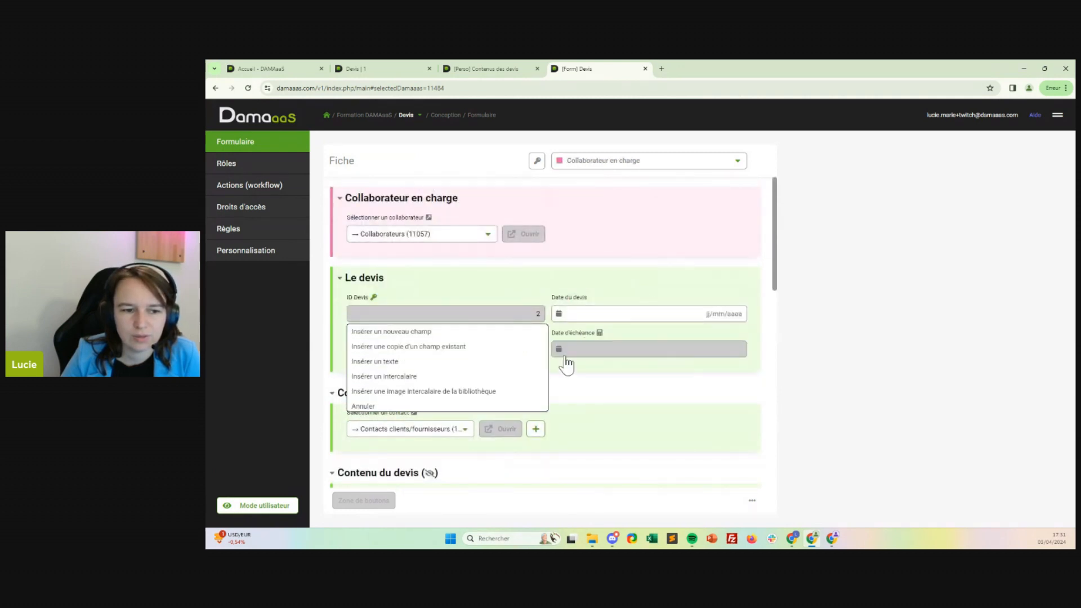
click(448, 377)
drag(593, 311, 475, 324)
drag(391, 366, 584, 288)
scroll(595, 310, down, 3)
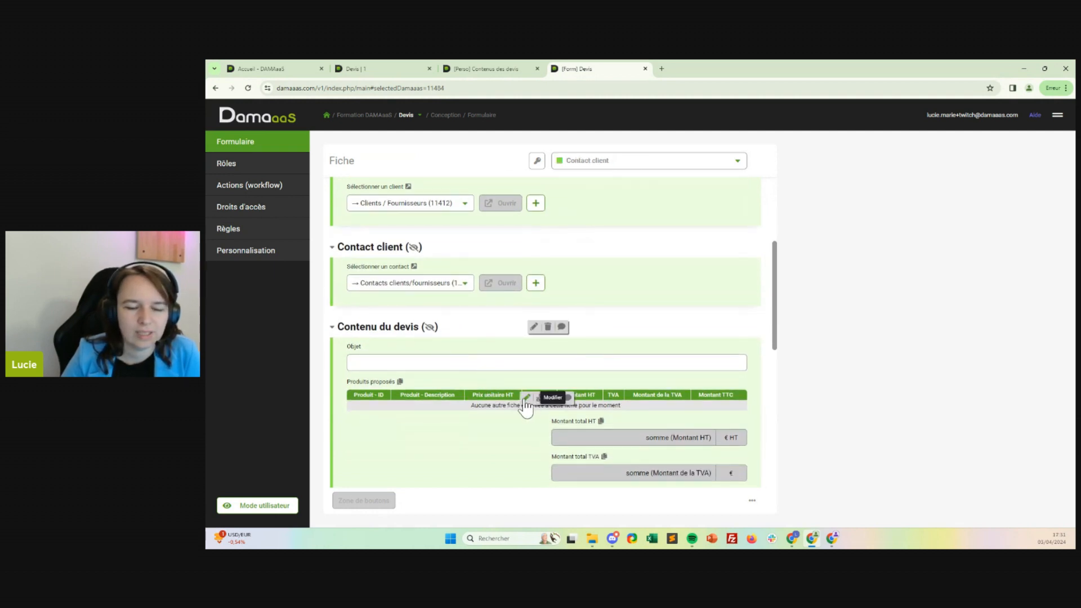
Reopen the Devis PDF field's template and insert the "Date du devis" field after "Date d'émission :" in the header.
scroll(527, 408, down, 5)
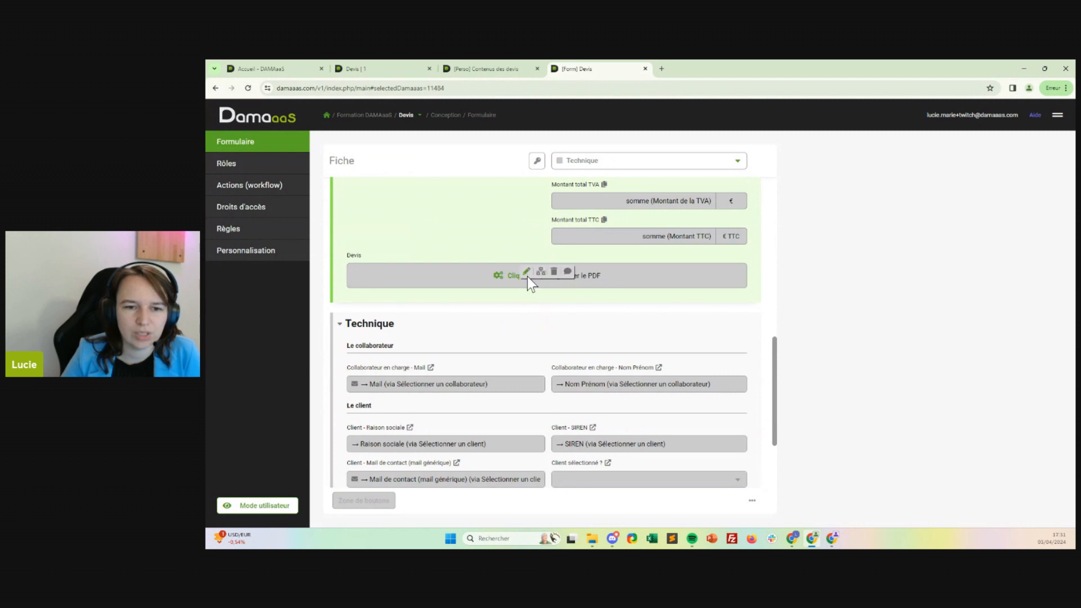
click(526, 273)
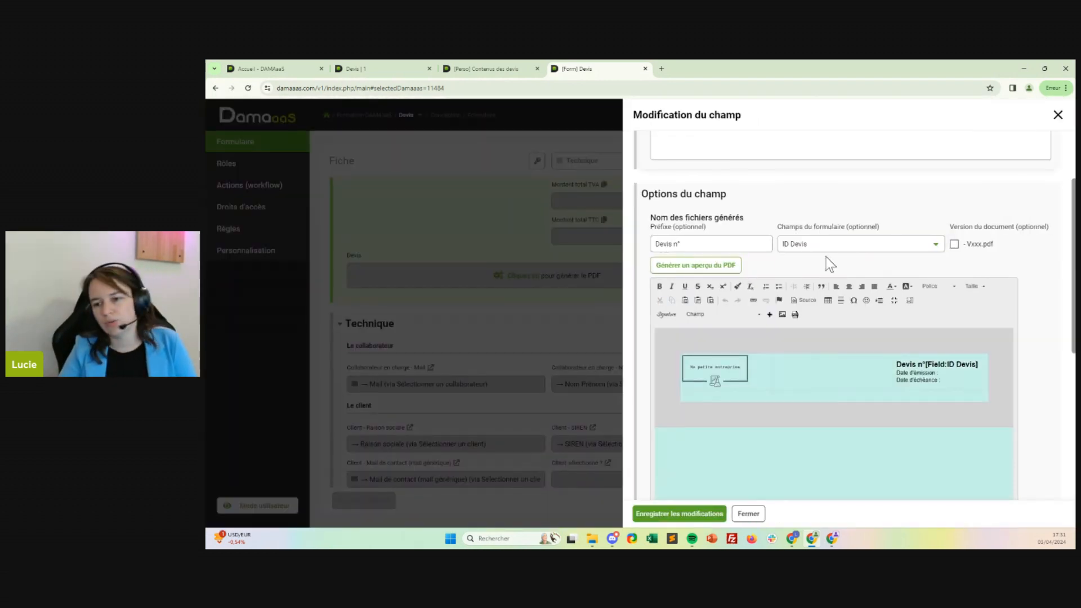
click(943, 372)
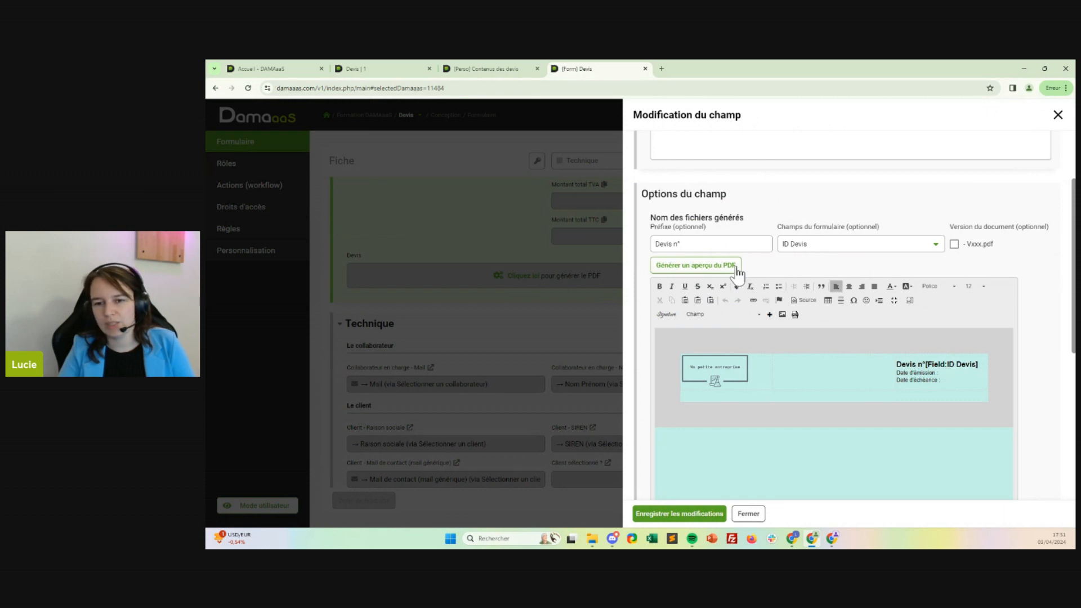
click(748, 311)
click(717, 374)
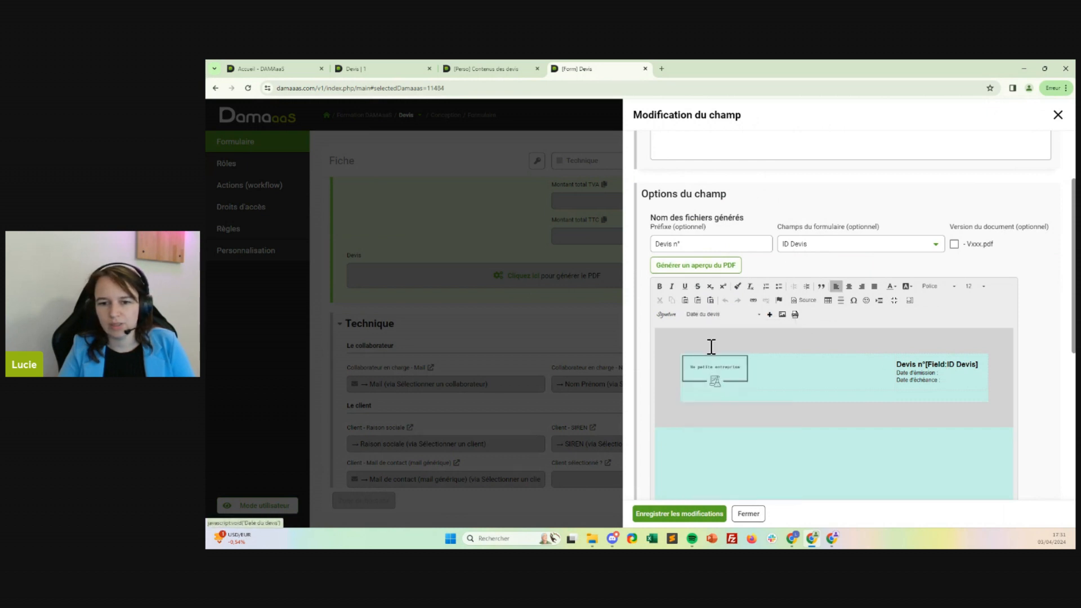
click(770, 314)
Insert the "Date d'échéance" field after the "Date d'échéance :" label in the template header.
click(951, 383)
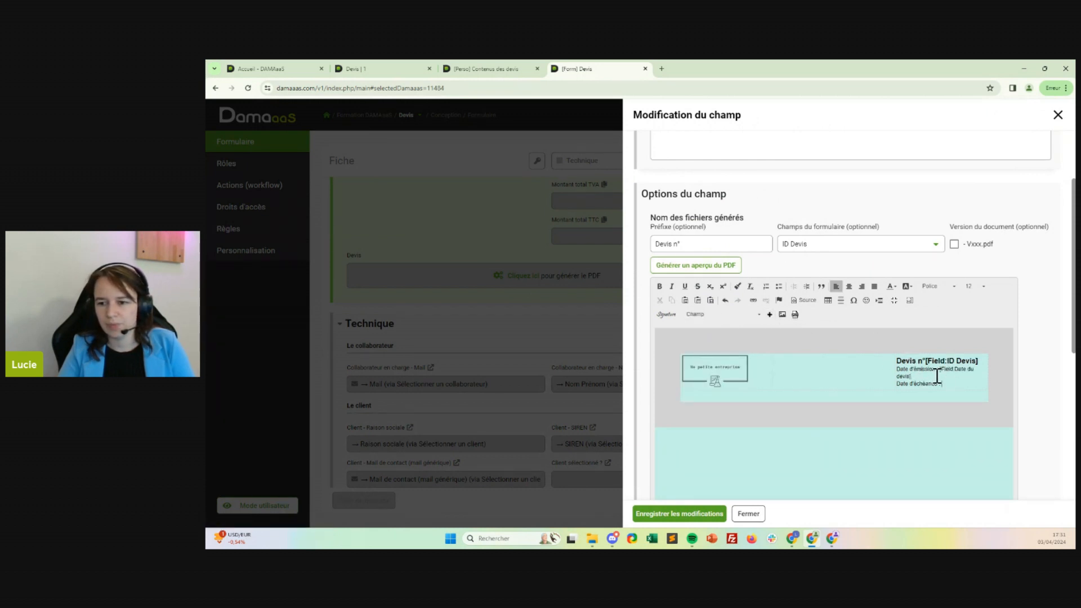
click(716, 314)
click(721, 388)
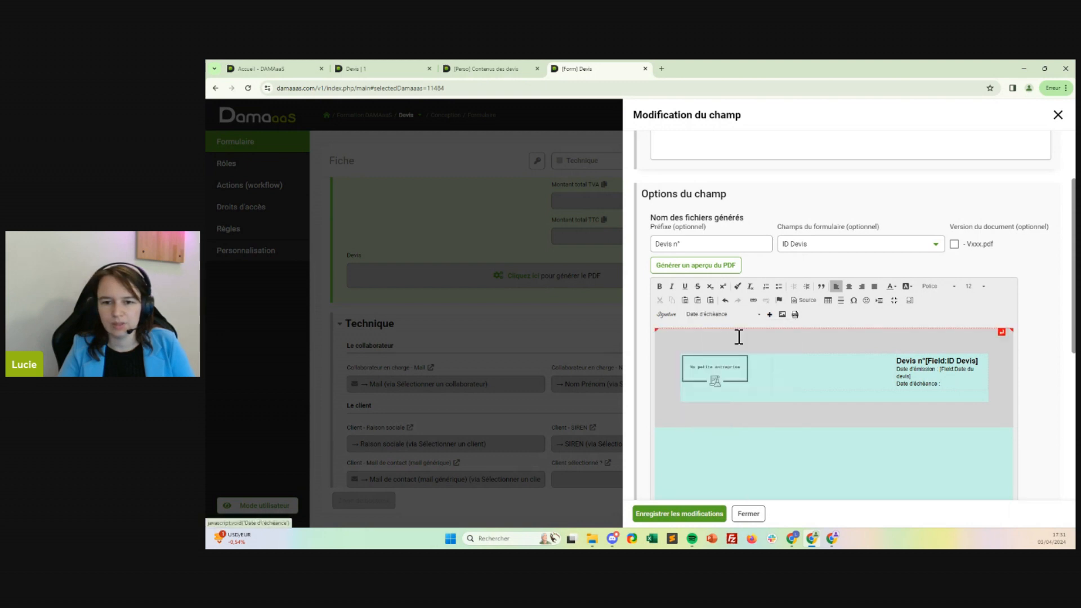
click(769, 314)
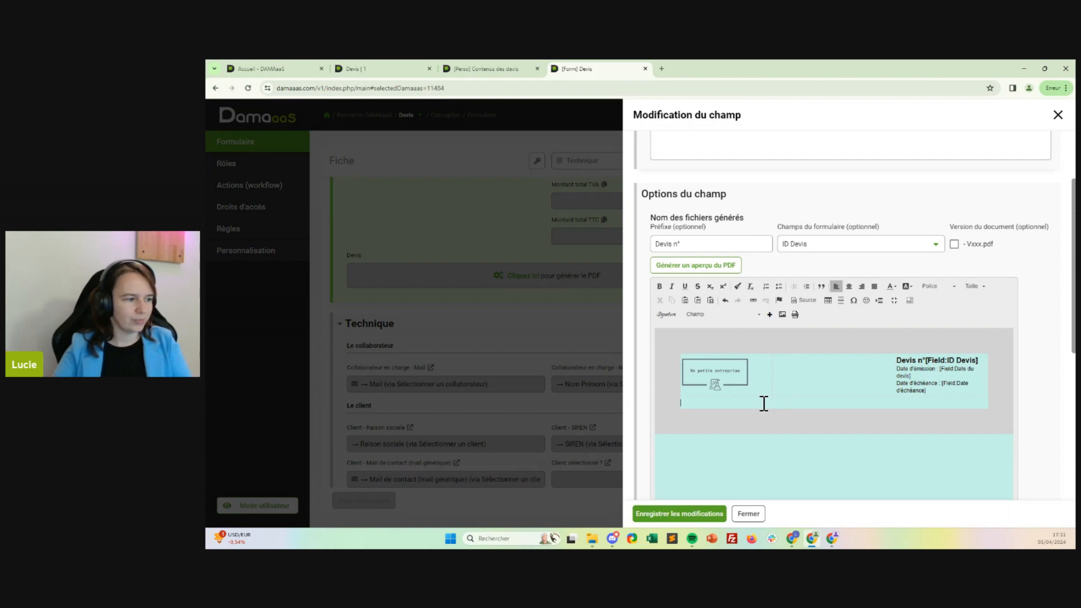
Insert a table with 1 row, 1 column, 100% width and border size 0 below the header, and save the field.
click(828, 301)
text(1)
key(Tab)
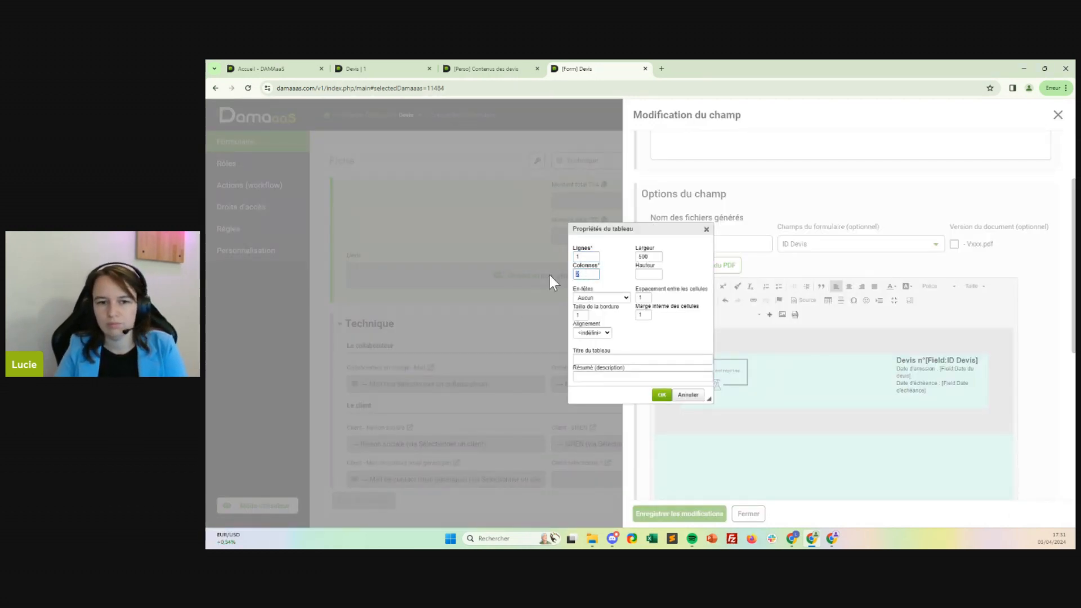
double_click(646, 257)
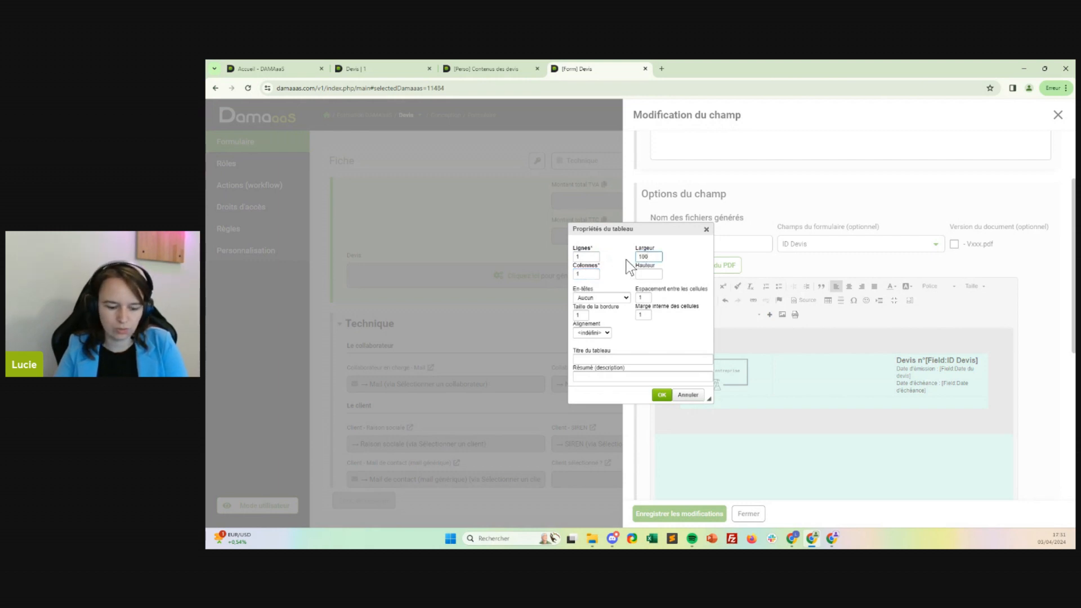
text(100%)
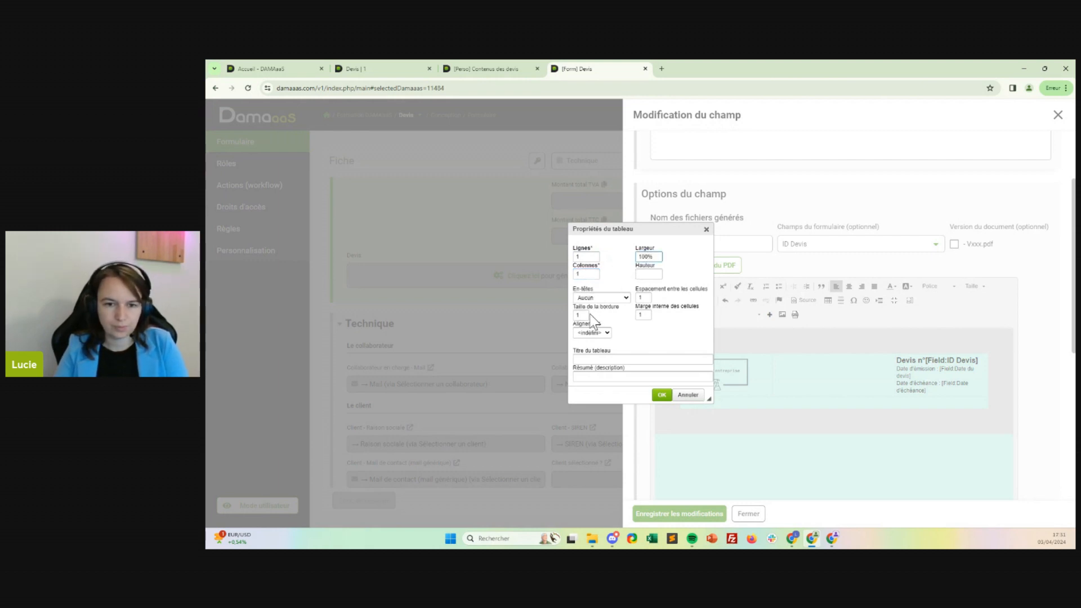
double_click(580, 314)
text(0)
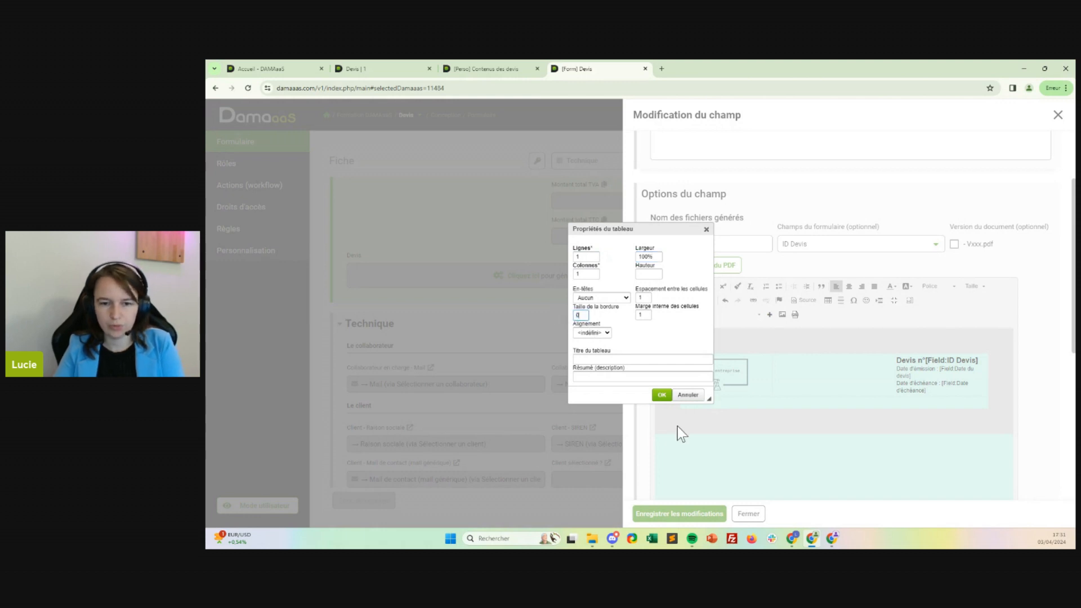
click(662, 396)
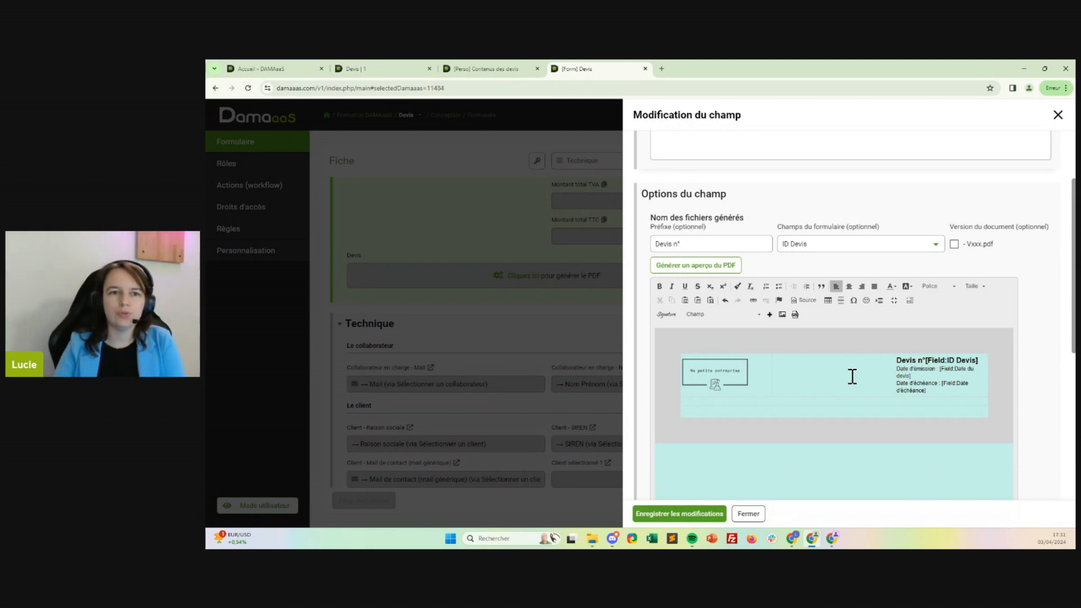
click(643, 520)
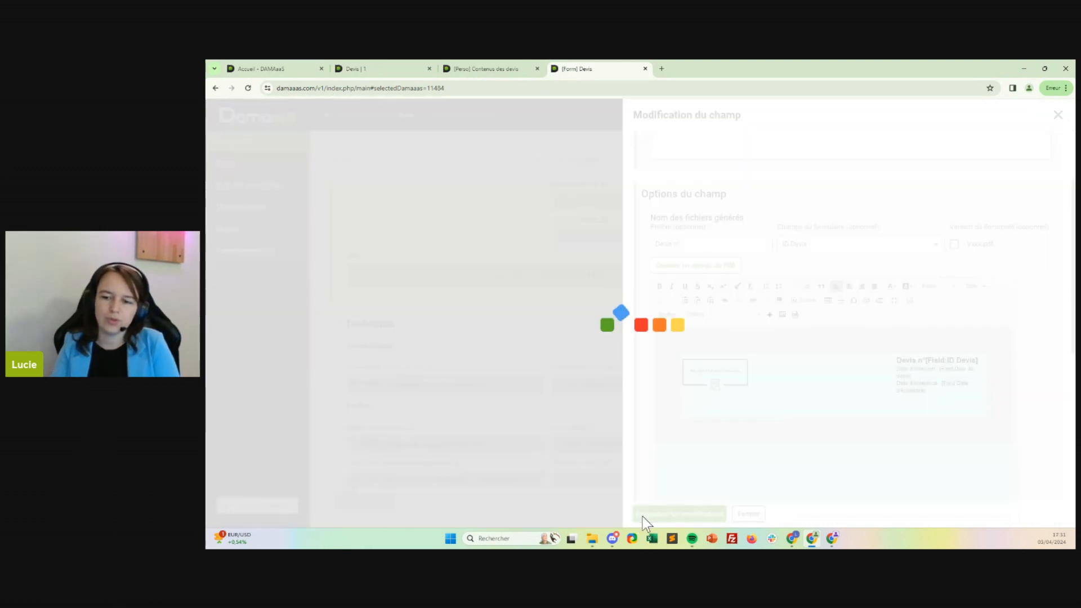
Start a large divider (intercalaire) at the end of the Technique section with the text "Paramètres".
scroll(482, 399, down, 1)
scroll(480, 399, down, 2)
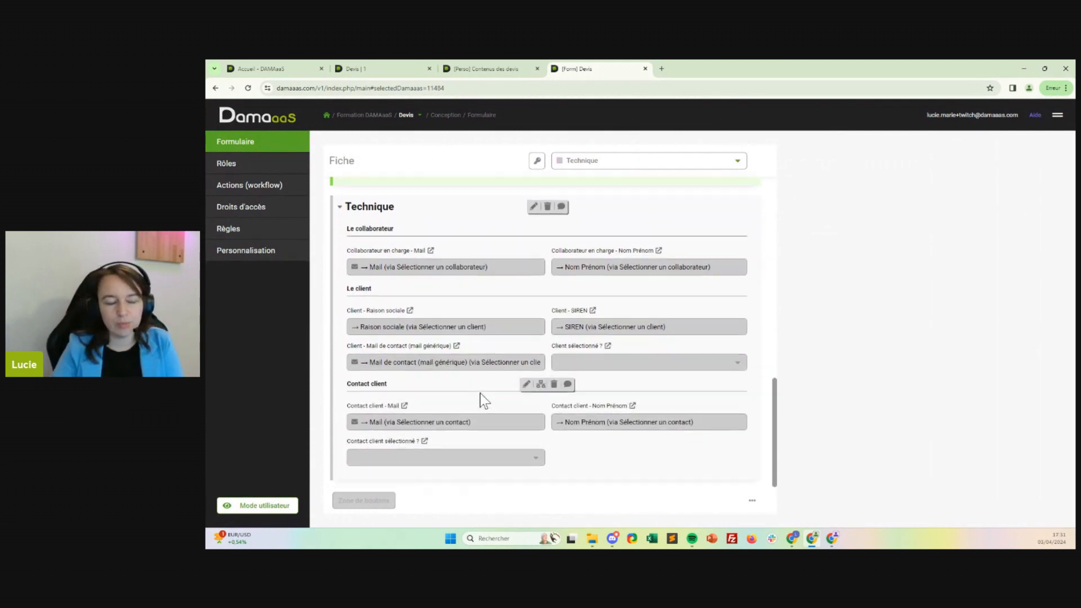
scroll(480, 398, up, 1)
scroll(393, 282, down, 1)
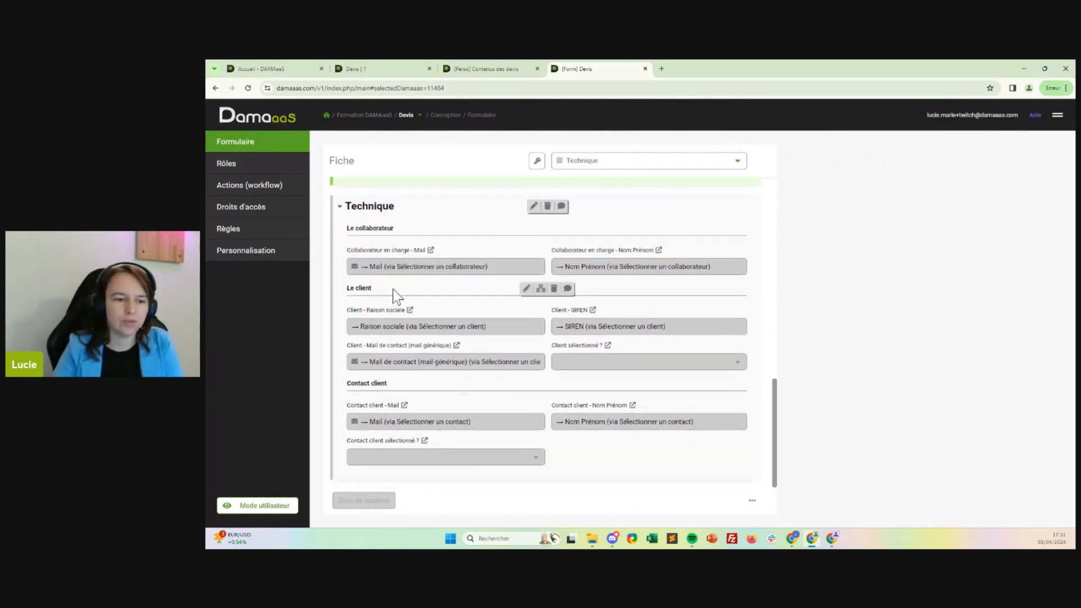
click(382, 470)
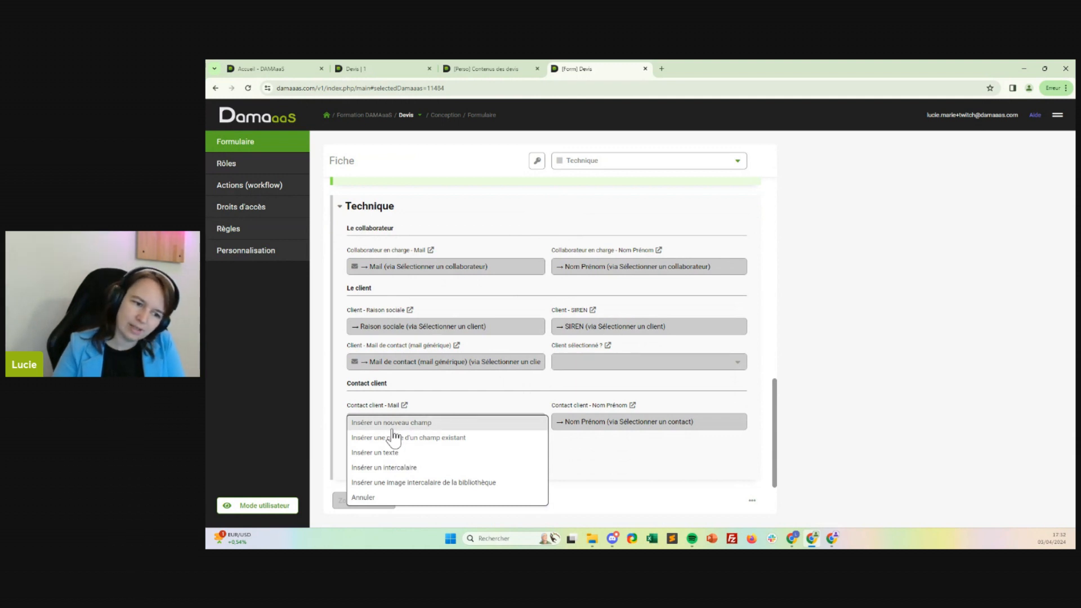
click(394, 468)
click(771, 160)
click(812, 297)
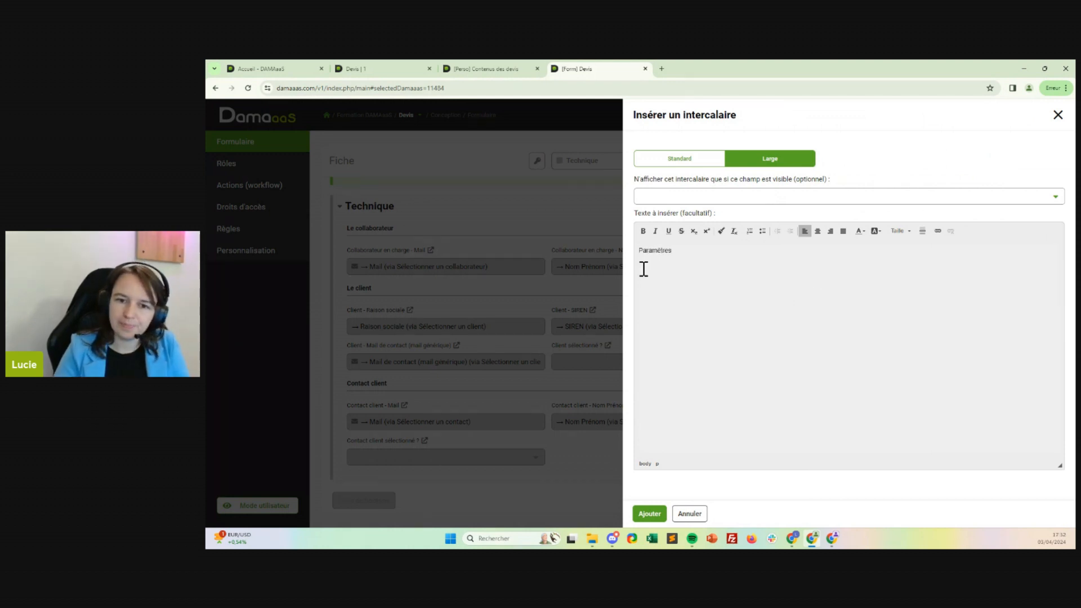
Make the "Paramètres" text bold with a horizontal line beneath it, and add the divider to the form.
double_click(656, 250)
click(644, 231)
click(682, 249)
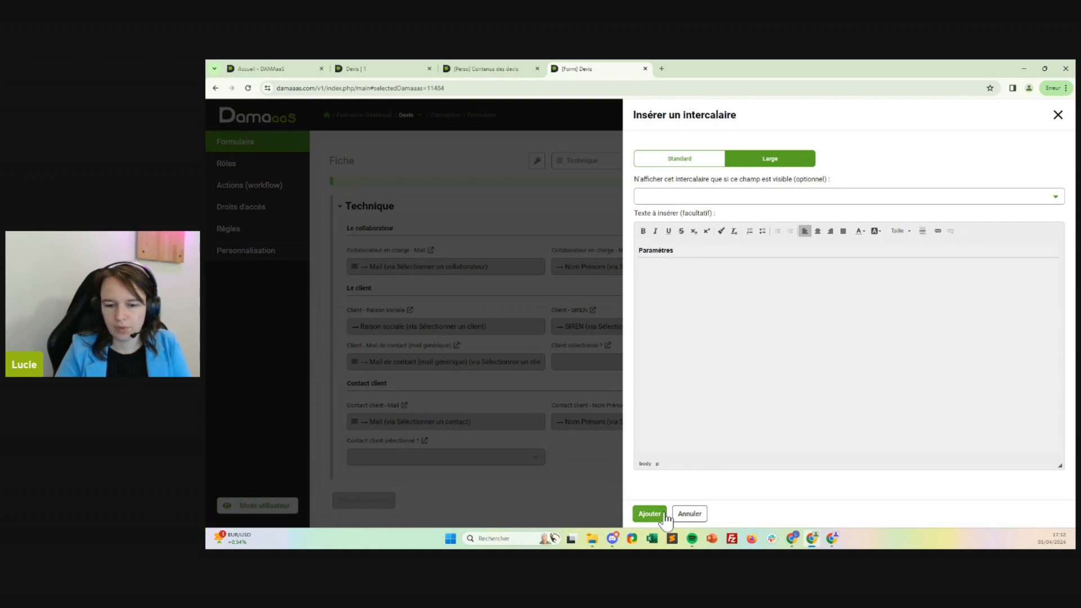
click(649, 514)
scroll(499, 449, down, 1)
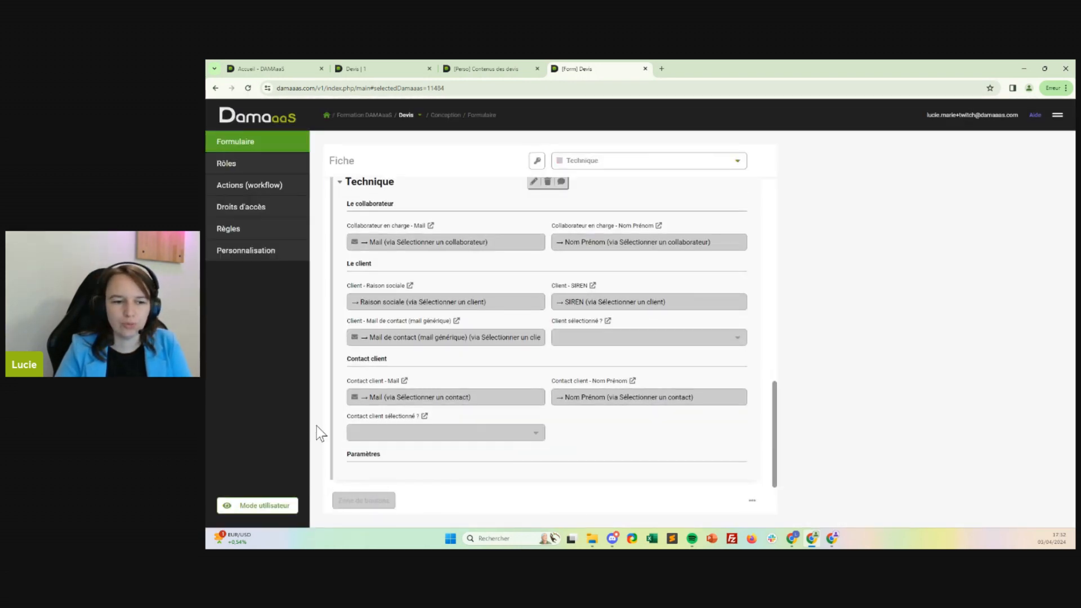
Open the existing record of the Paramètres module for editing and set Raison sociale to "Ma petite entreprise".
click(523, 68)
click(285, 321)
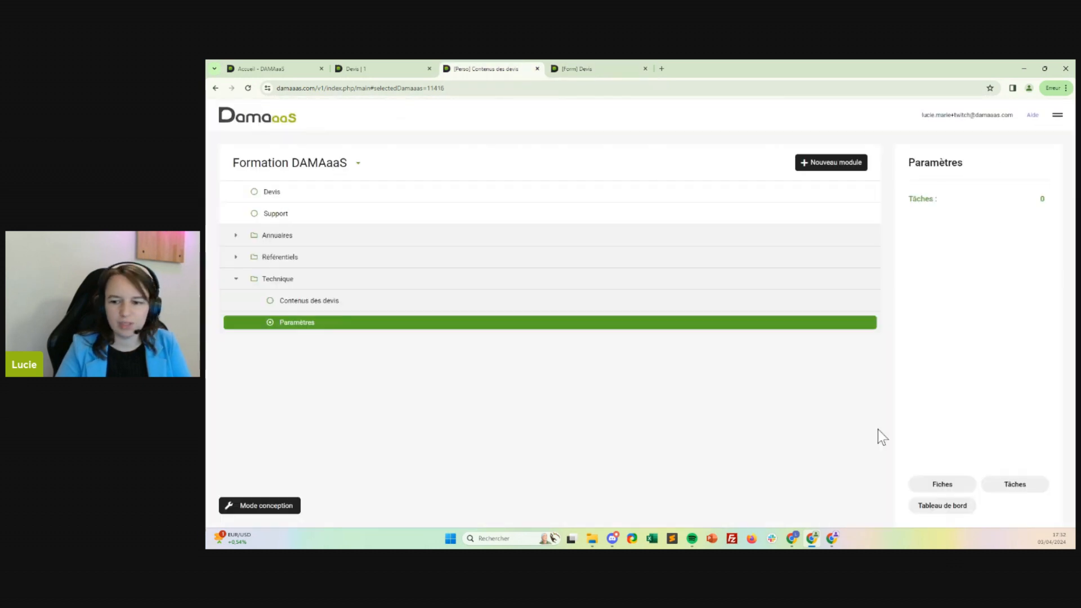
click(933, 485)
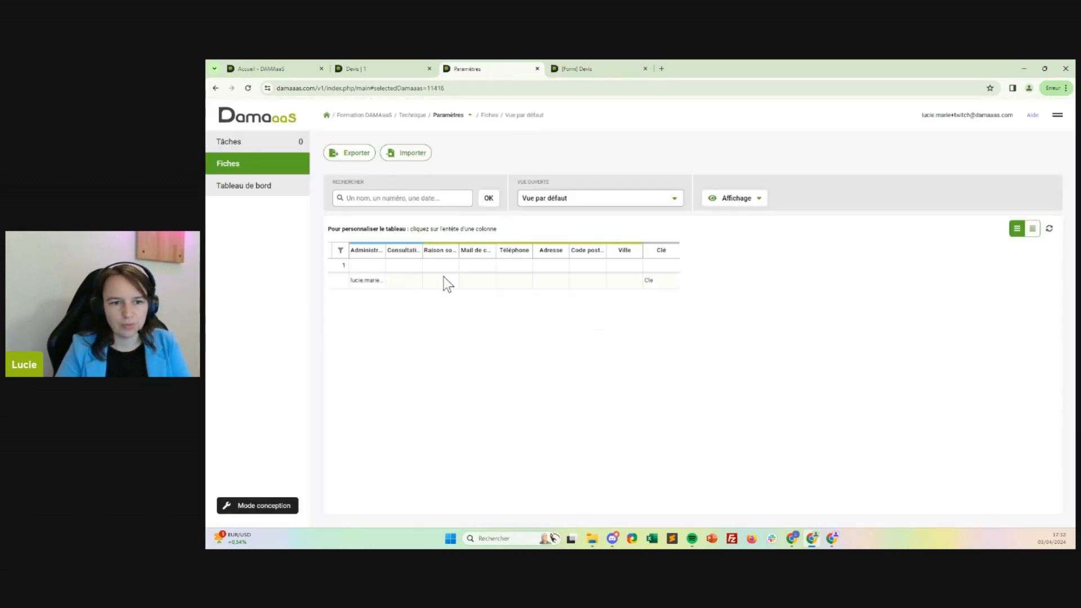
click(448, 280)
click(595, 279)
text(Ma petite entreprise)
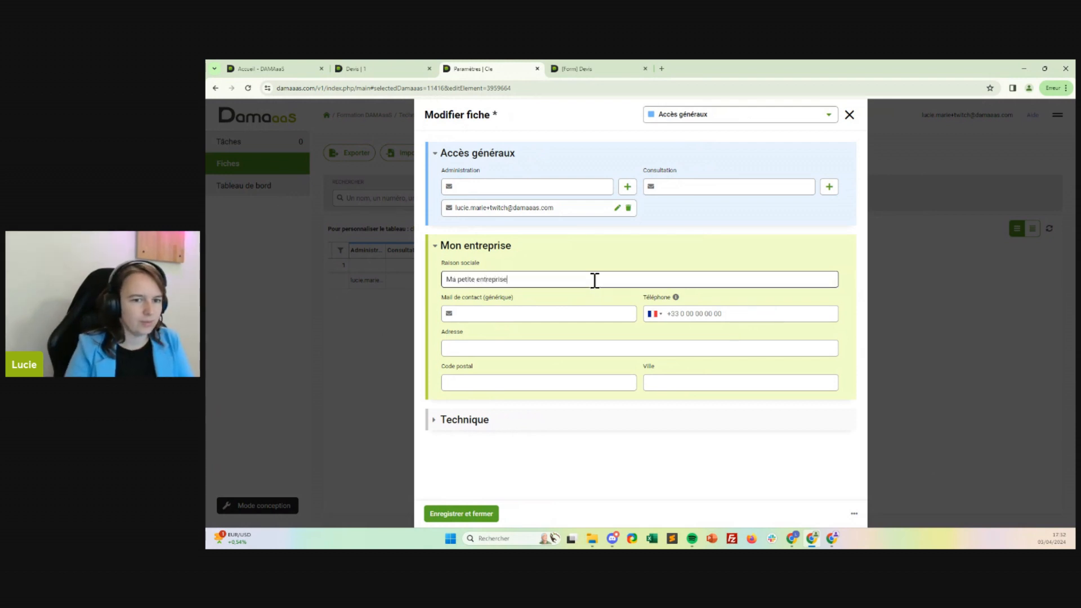
key(alt+Tab)
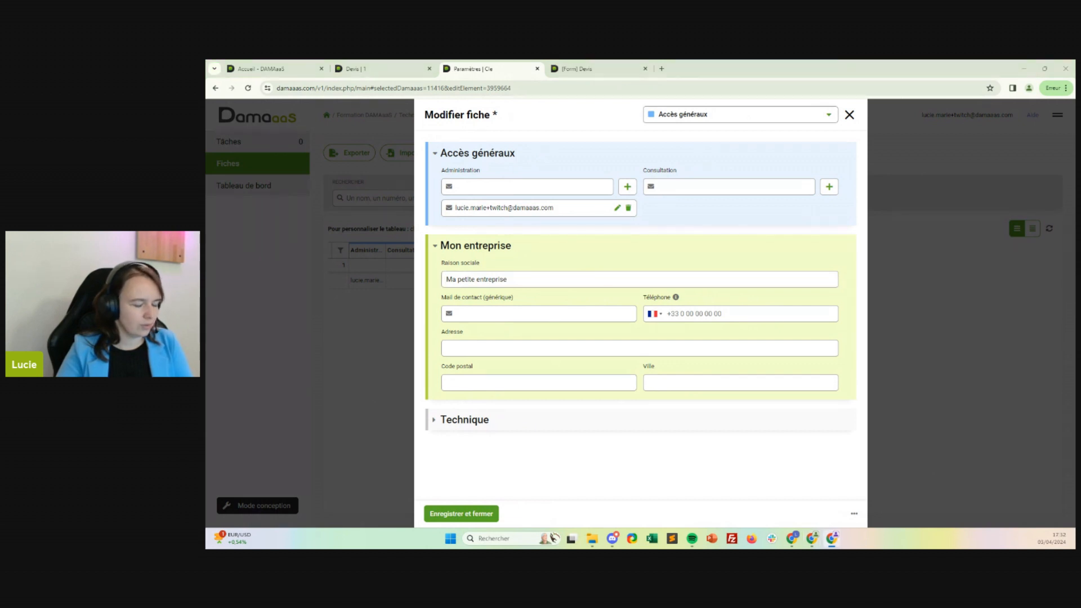
Enter "Adresse de l'entreprise" as the company's Adresse in the Mon entreprise section.
click(519, 347)
text(Adresse de l'entreprise)
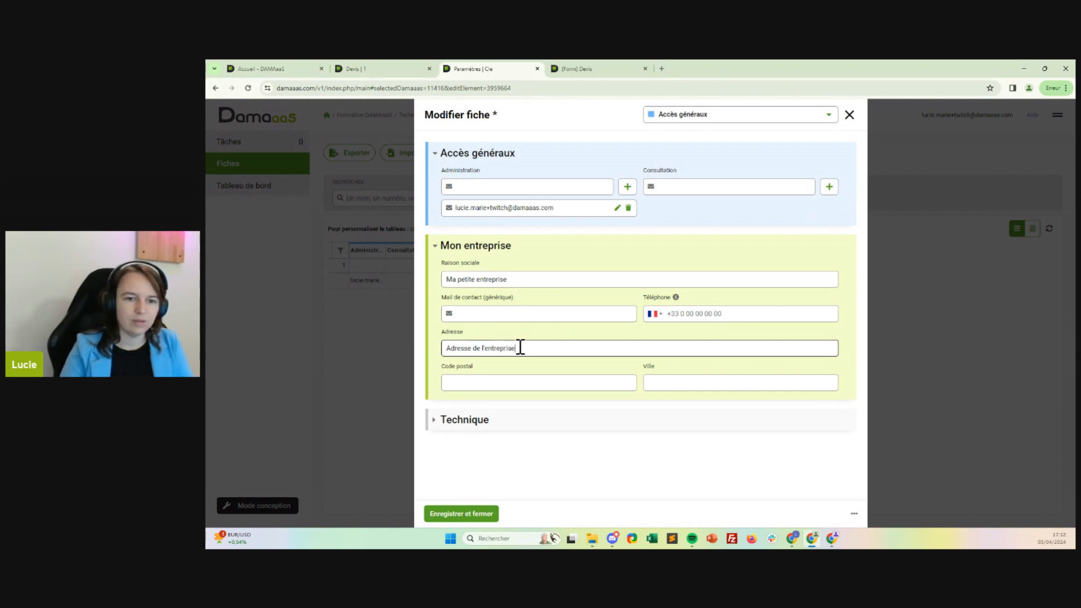
Fill in the company's generic contact e-mail and its phone number in the Mon entreprise section.
click(506, 316)
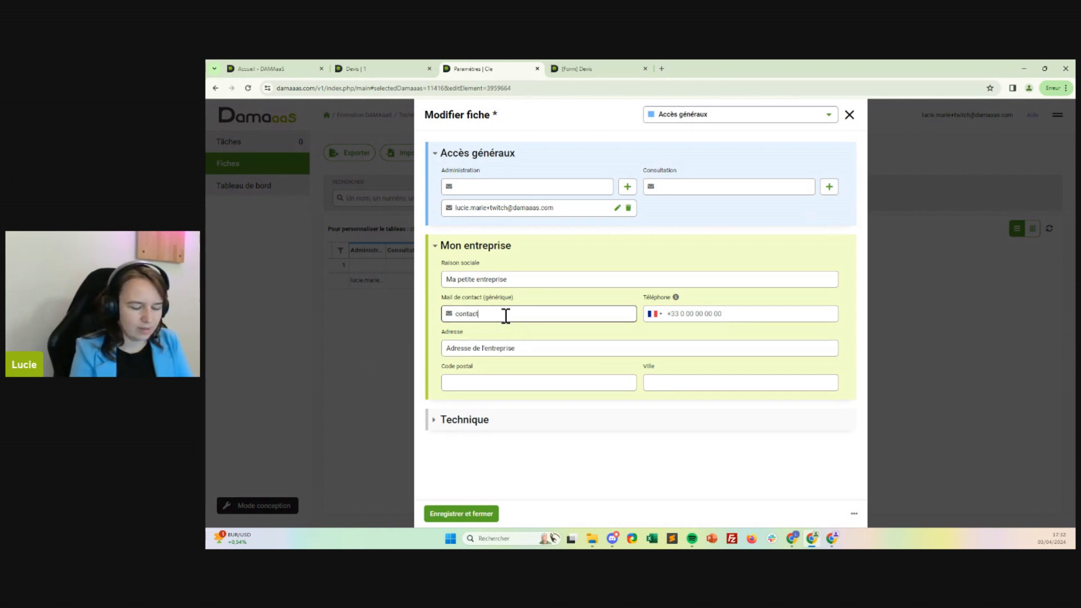
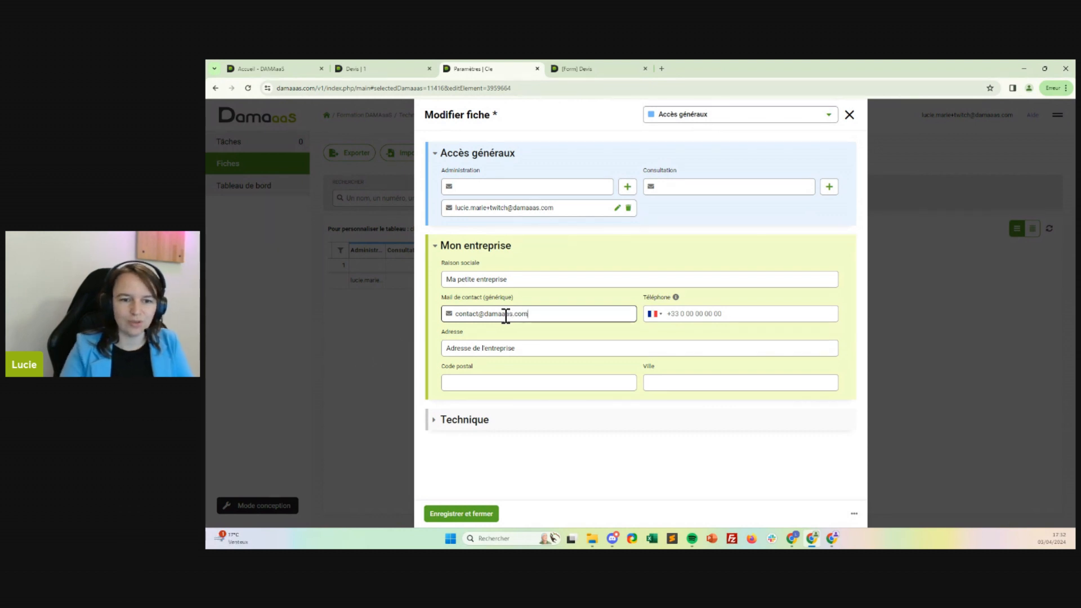
click(740, 312)
text(0102030405)
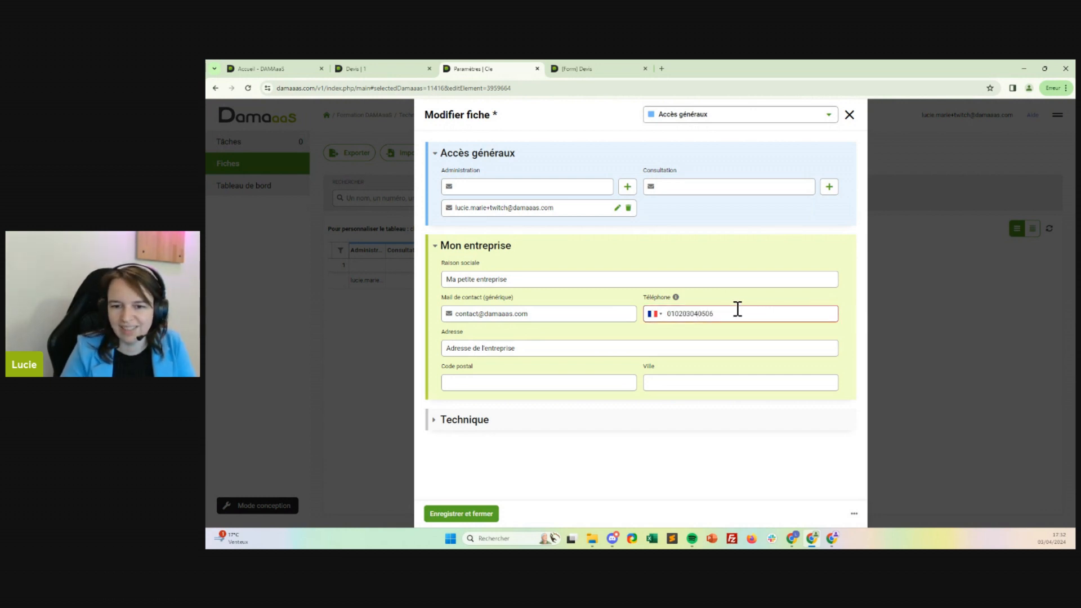
click(845, 317)
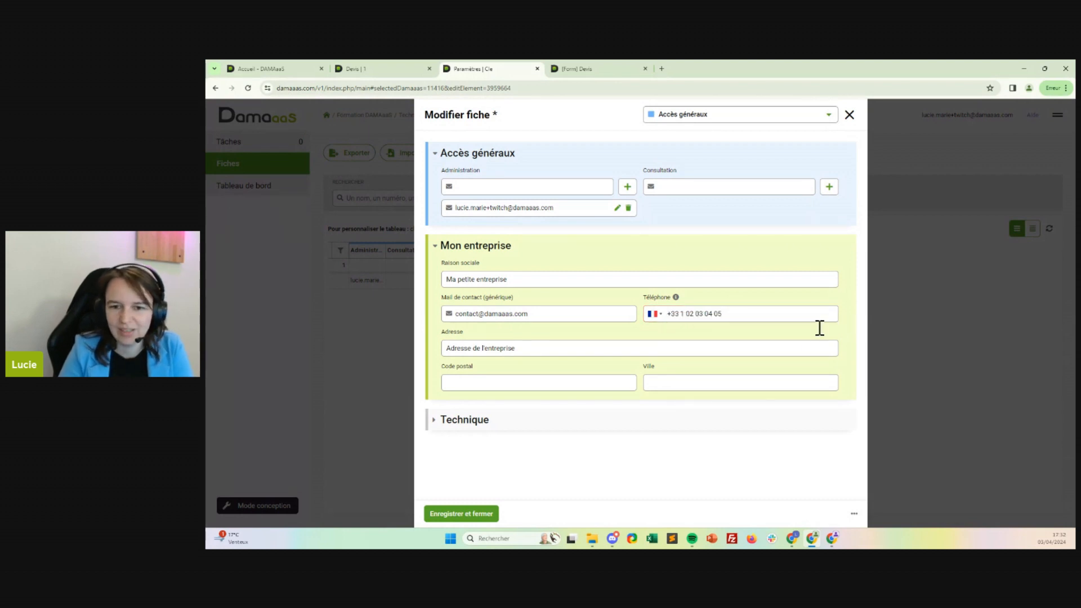
Fill in the company's postal code and city, save the Paramètres record, and dismiss the browser's address-saving offer.
click(494, 383)
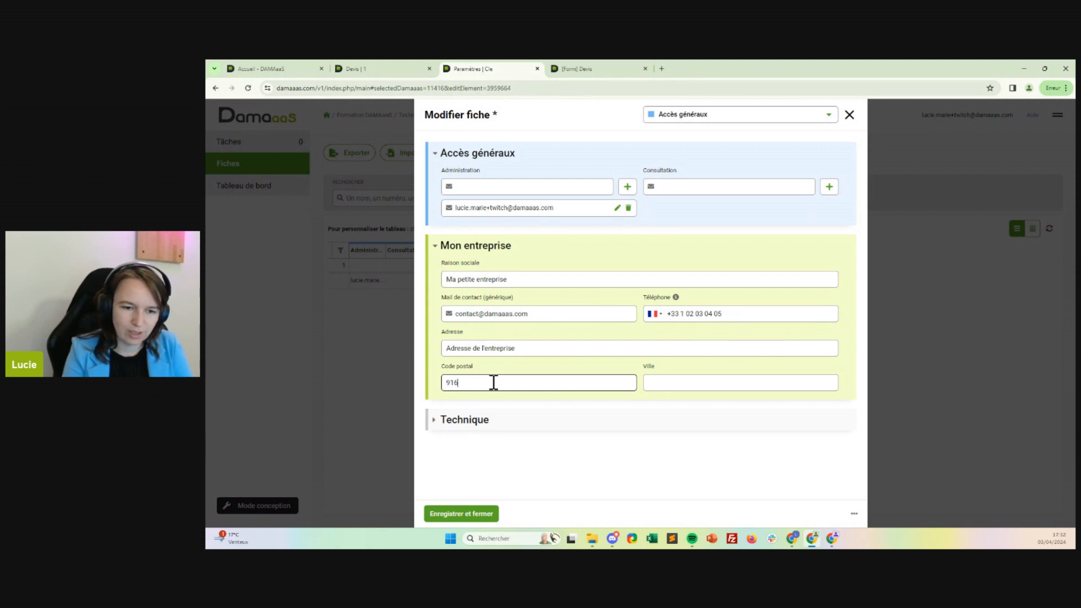
key(Tab)
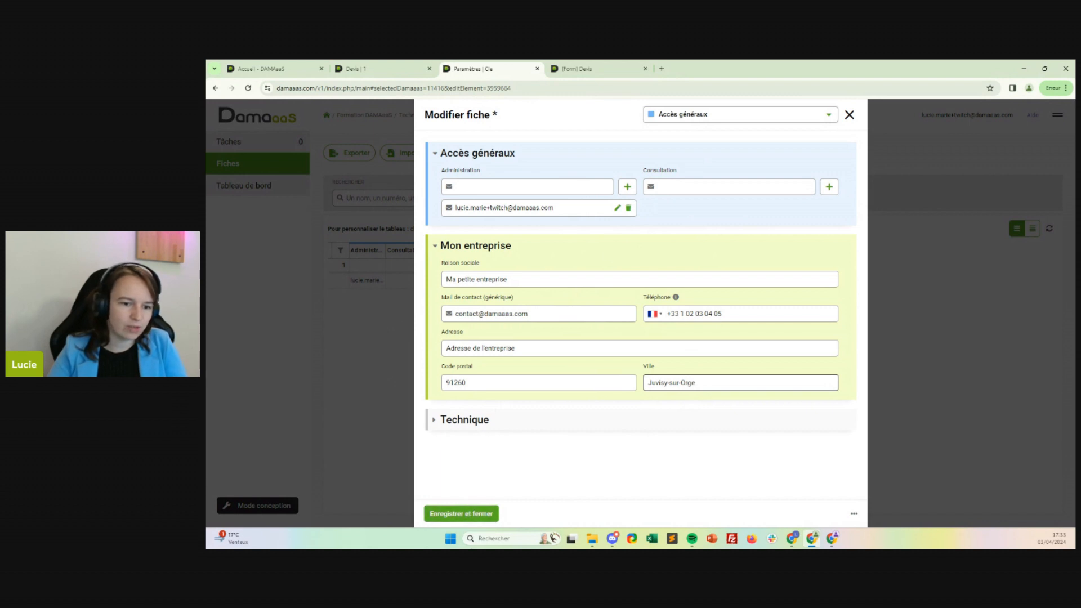
click(450, 515)
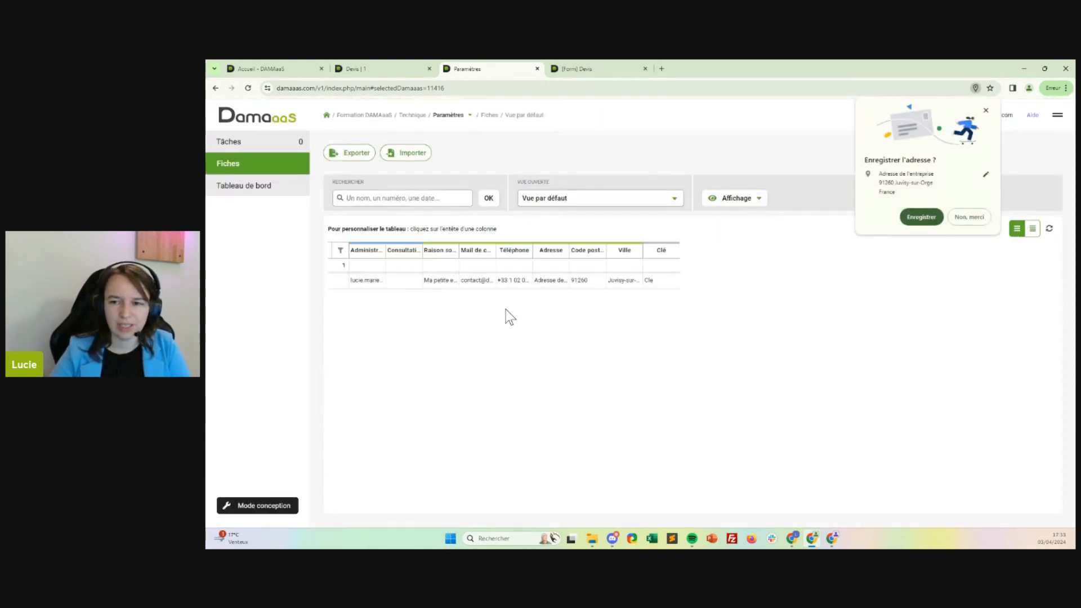
click(987, 110)
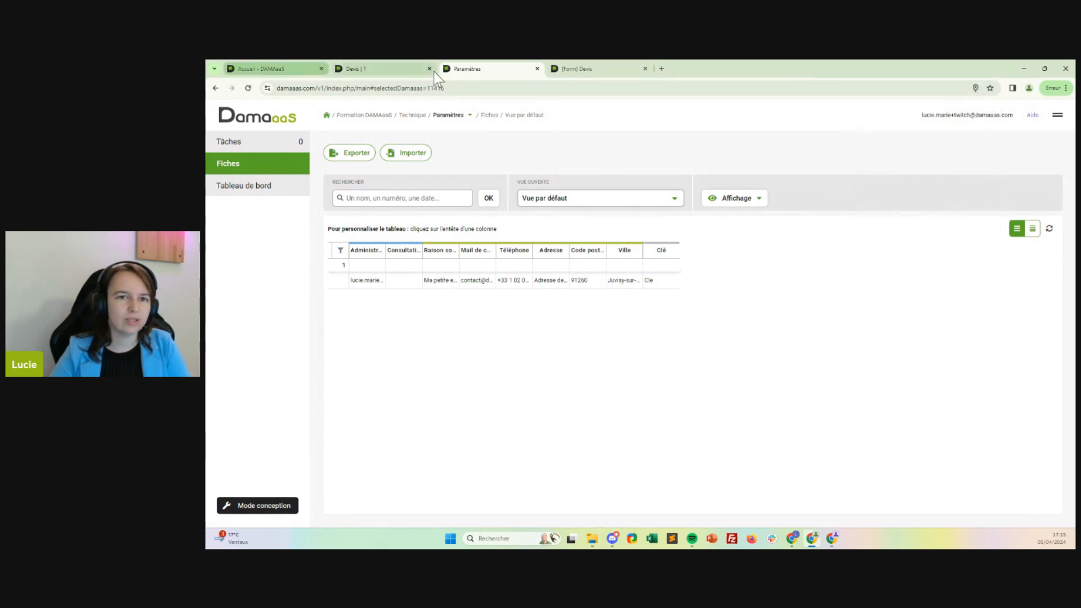
Insert a new text field named "Clé paramètres" under the Paramètres heading of the Devis form's Technique section.
click(604, 69)
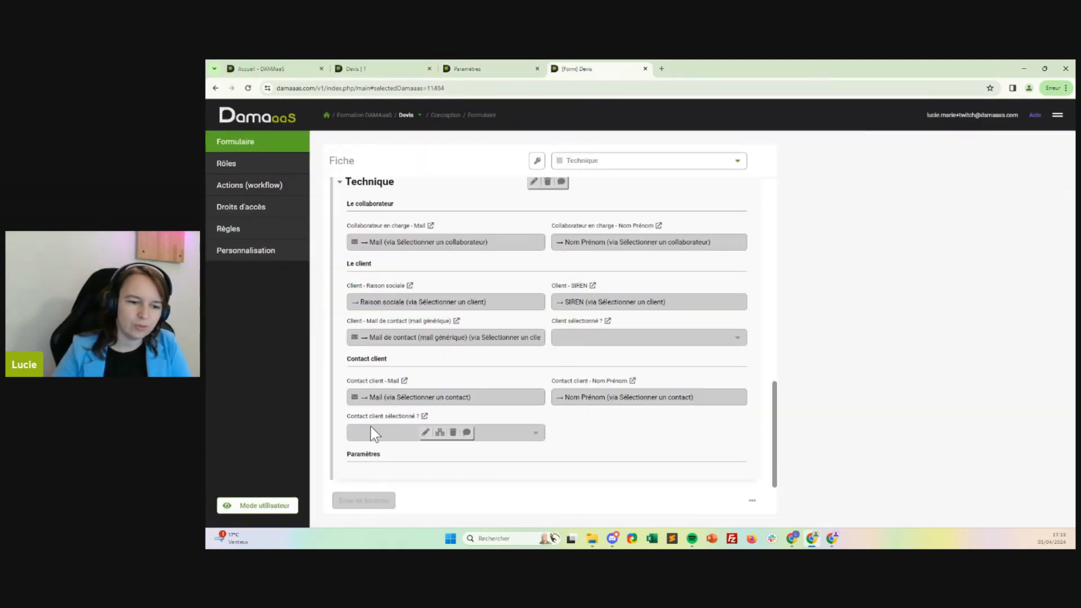
click(388, 473)
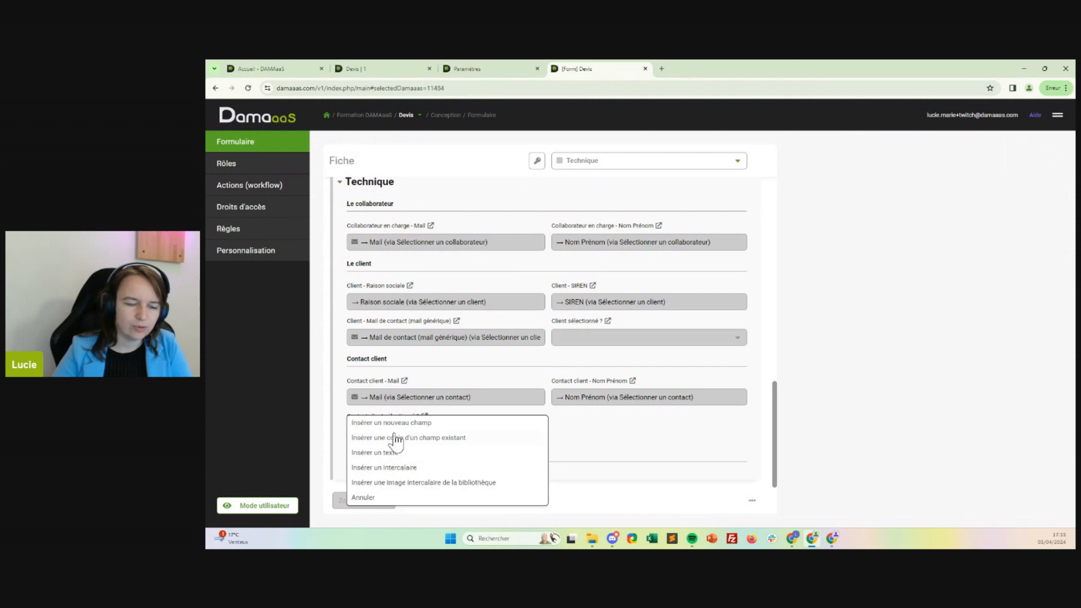
click(395, 427)
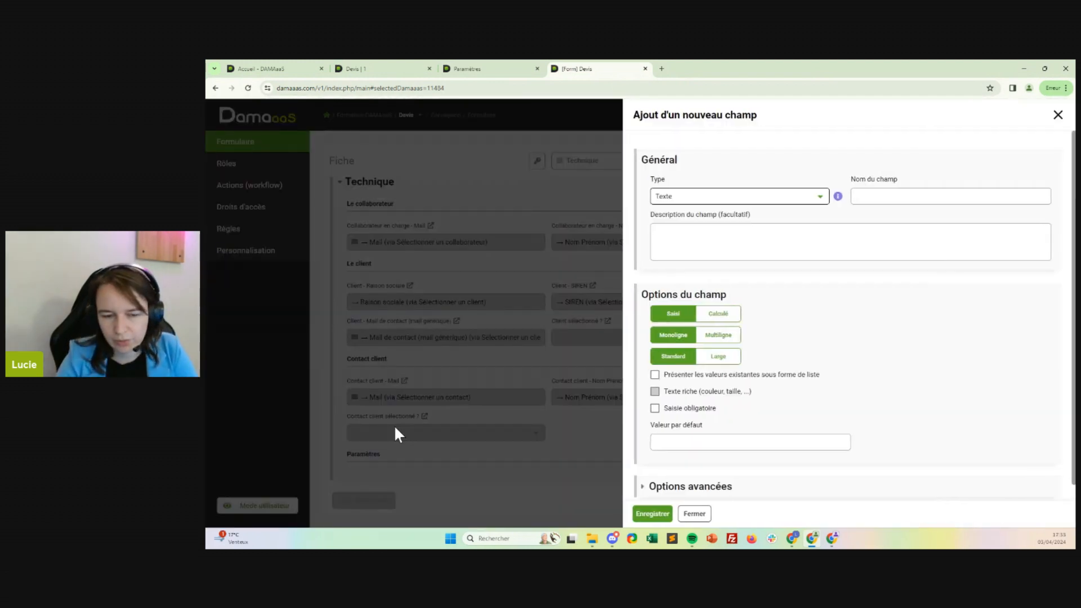
click(934, 200)
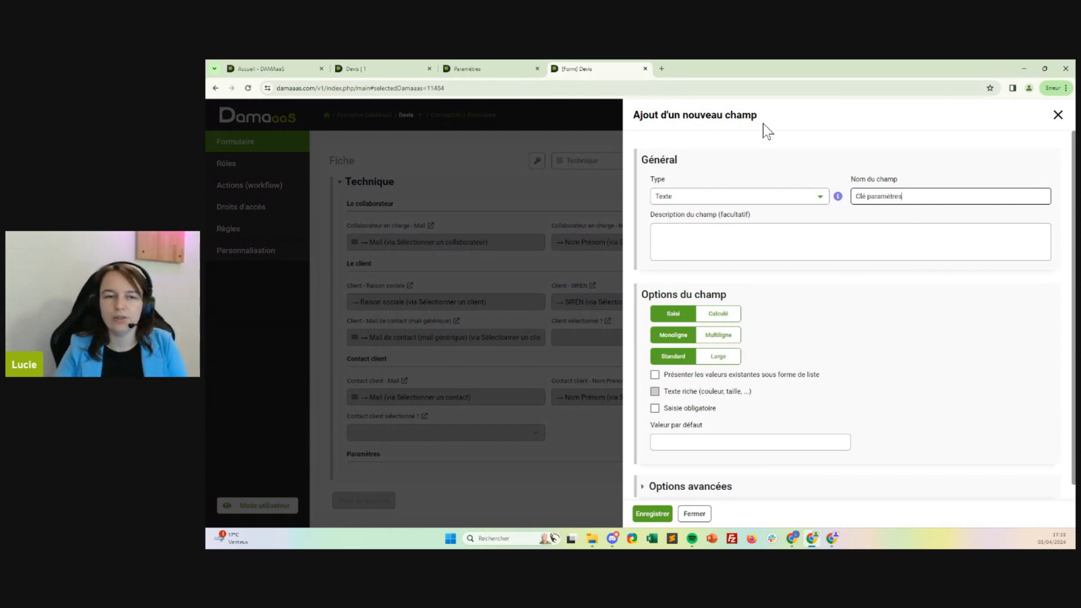
Check the Clé value in the Paramètres record, set the new field's default value to "Cle", and save the field.
click(476, 70)
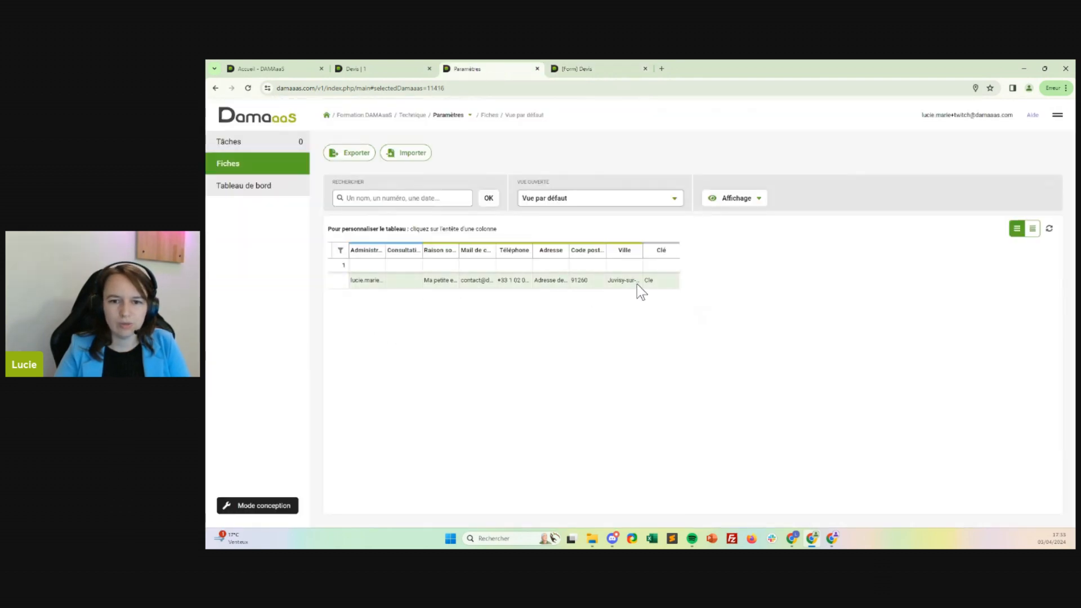
click(564, 69)
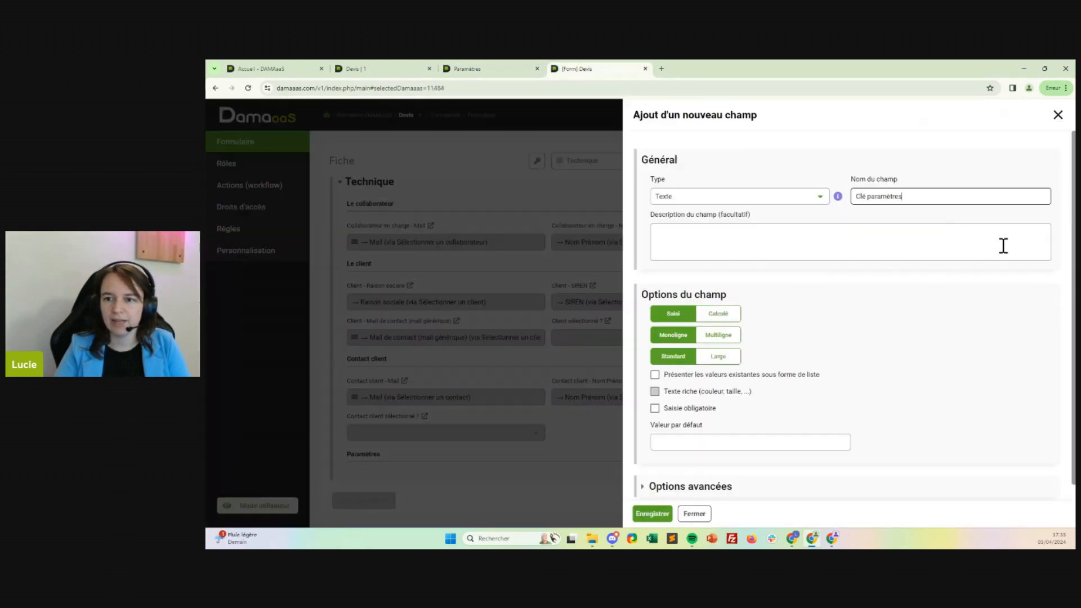
click(715, 440)
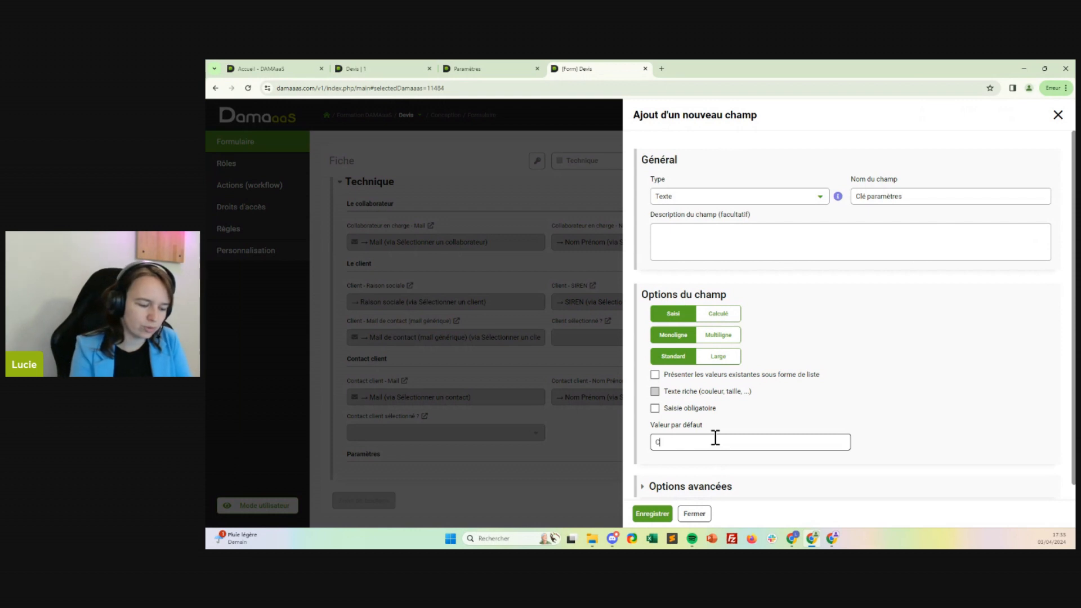
text(e)
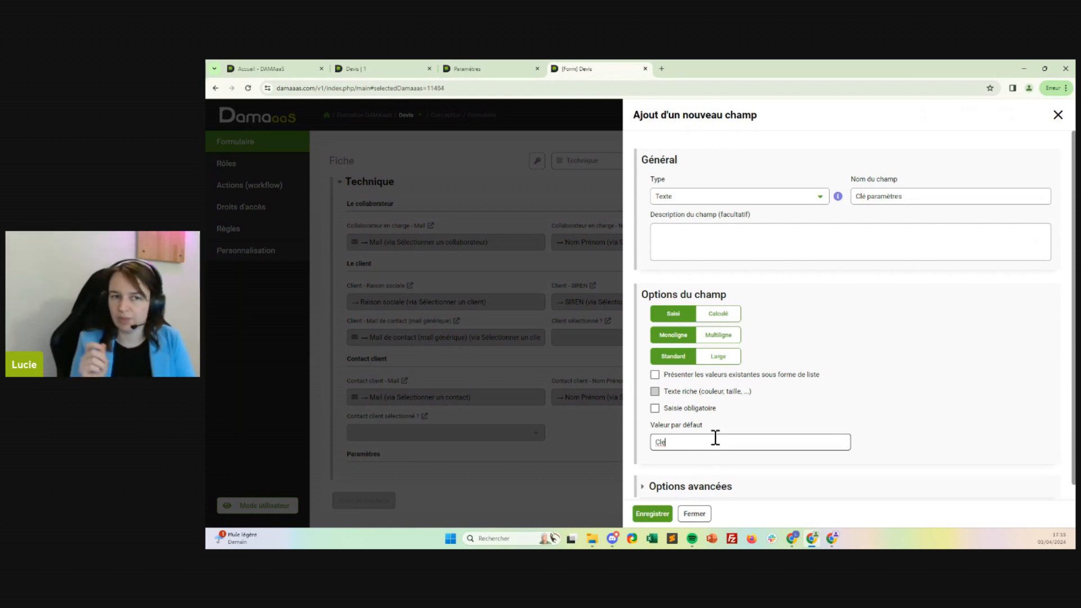
click(492, 67)
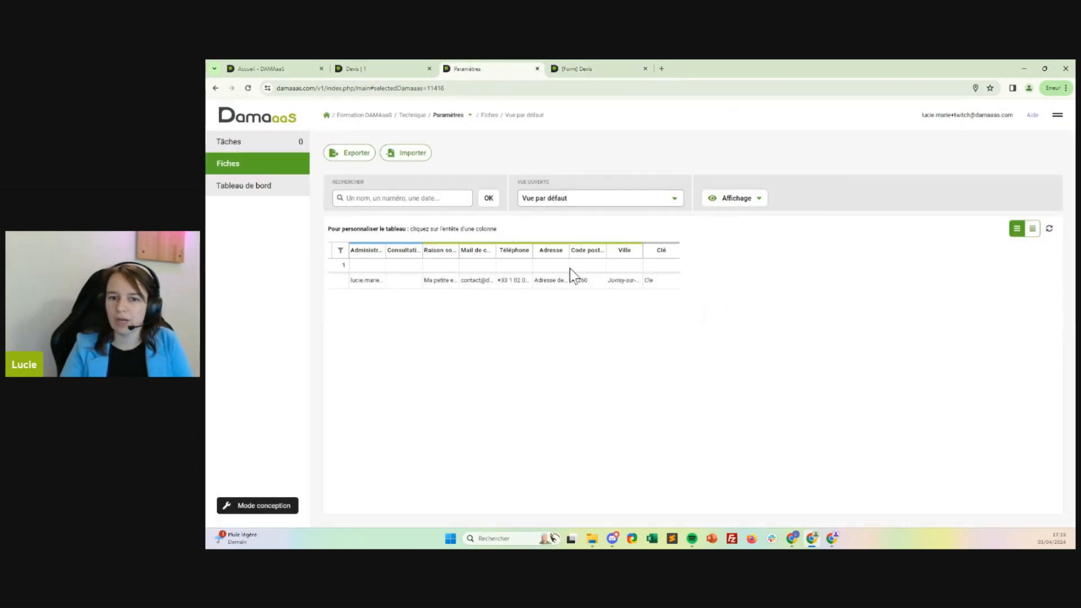
double_click(648, 281)
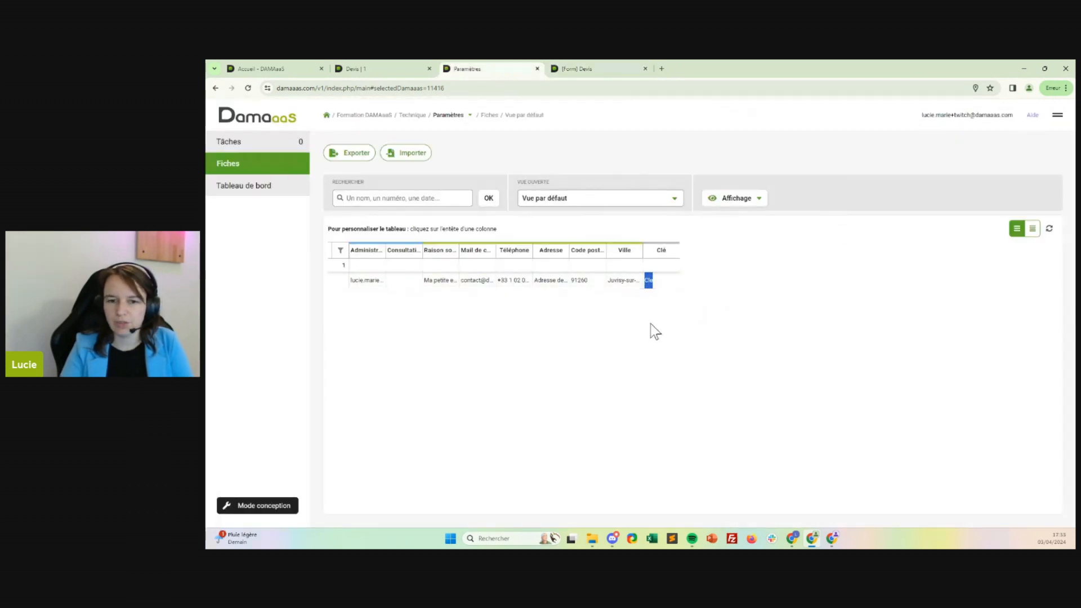
click(574, 70)
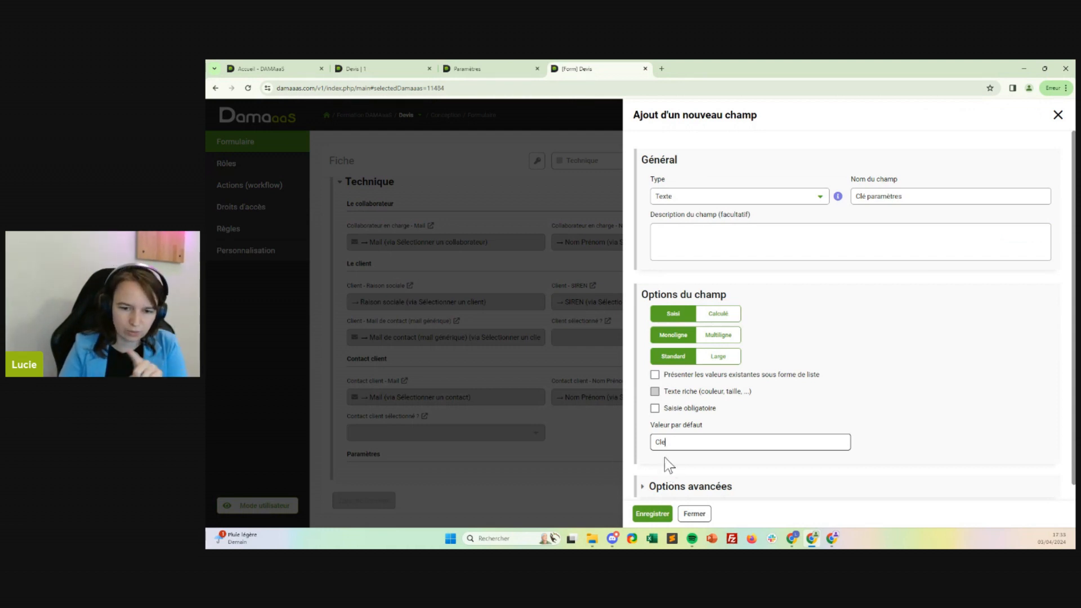
click(652, 508)
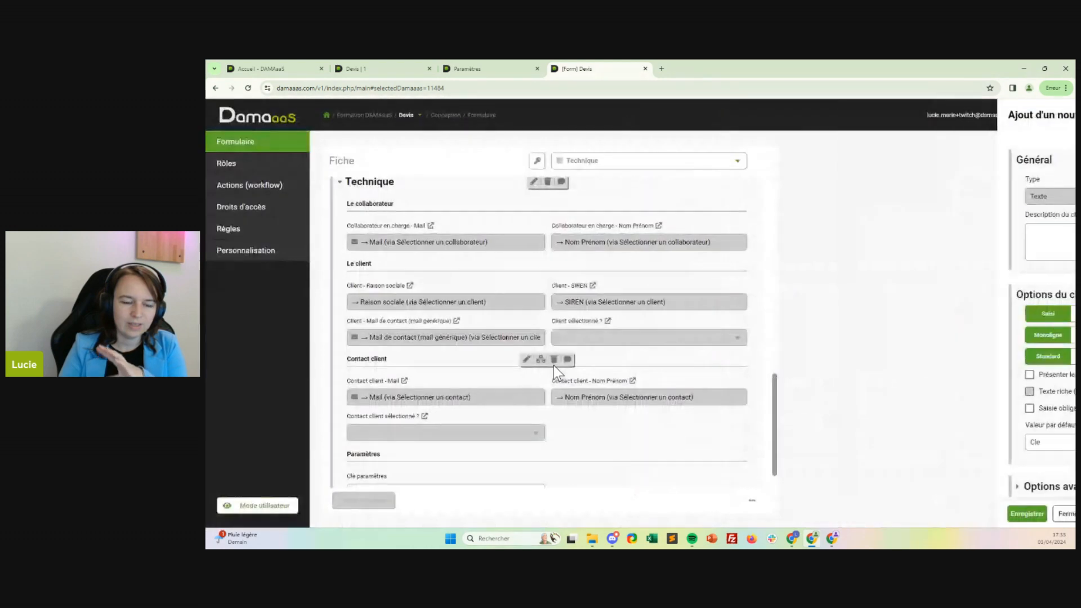
Insert a field of type "Liaison vers une autre fiche" beside Clé paramètres and name it "Lien vers les paramètres".
scroll(554, 369, down, 2)
click(602, 454)
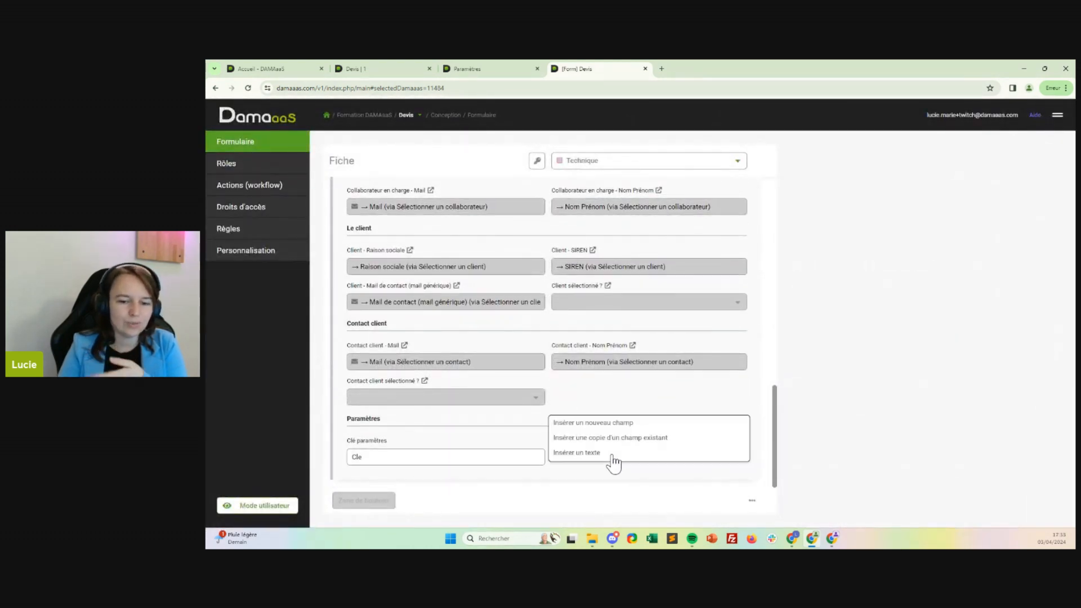
click(617, 428)
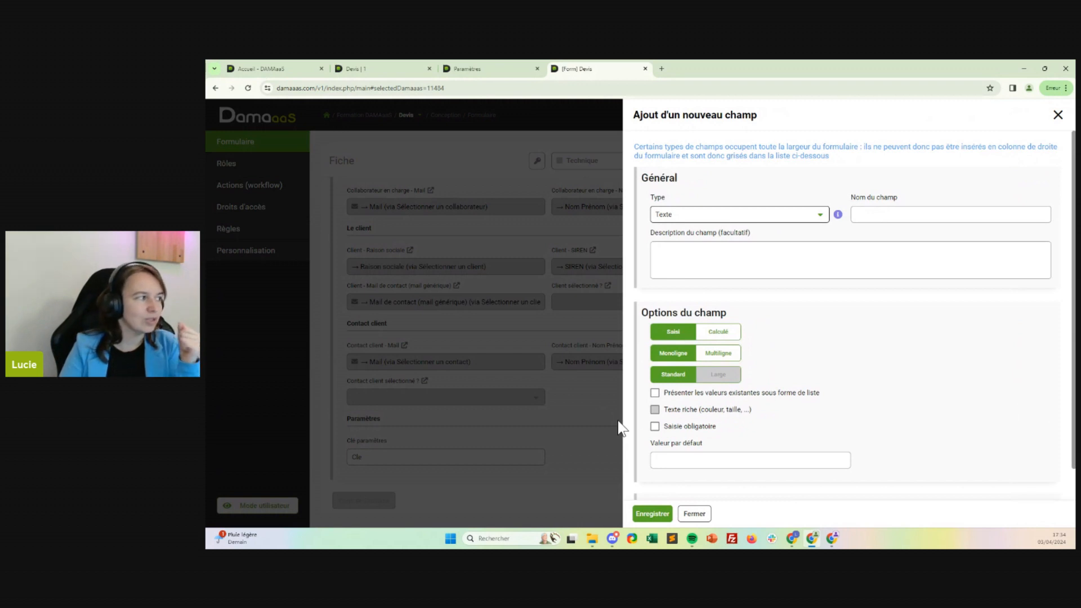
click(750, 214)
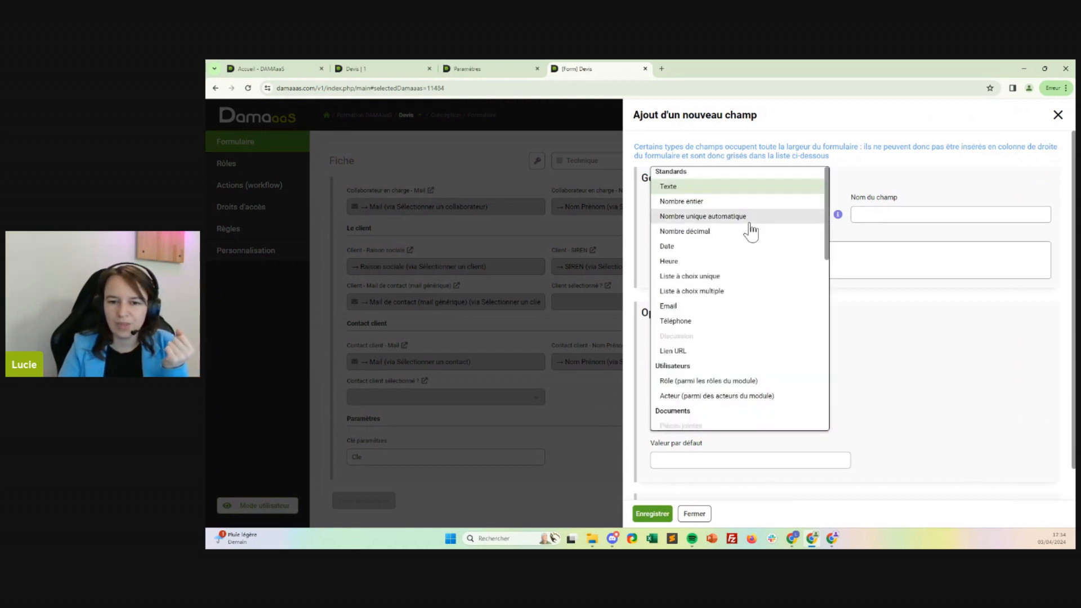
scroll(743, 236, down, 4)
click(704, 337)
click(885, 215)
text(Lie)
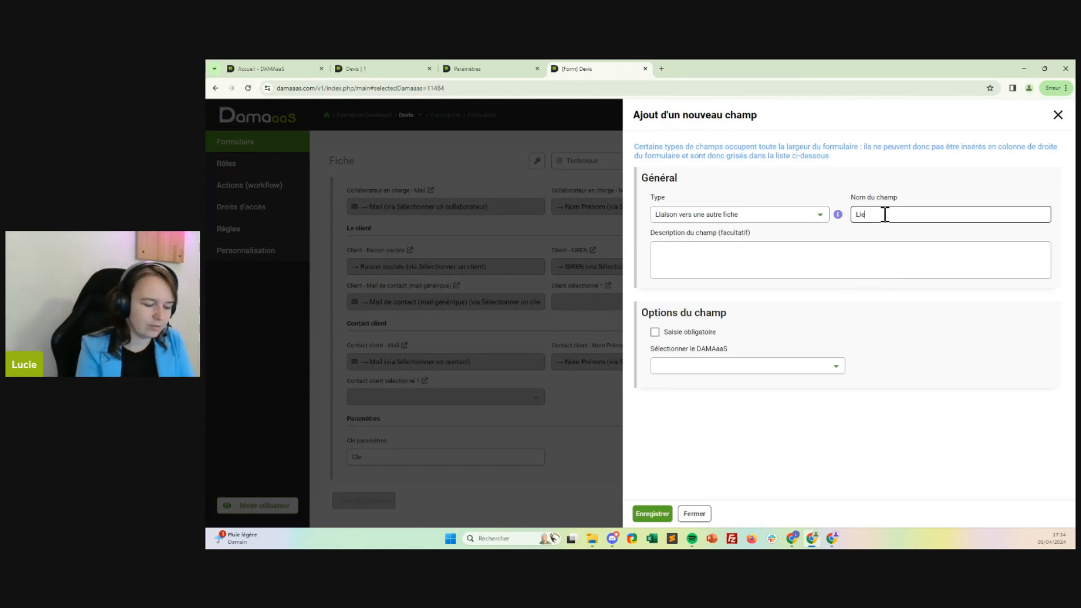
text(n vers les param)
key(BackSpace)
key(BackSpace)
text(s parame)
text(tres)
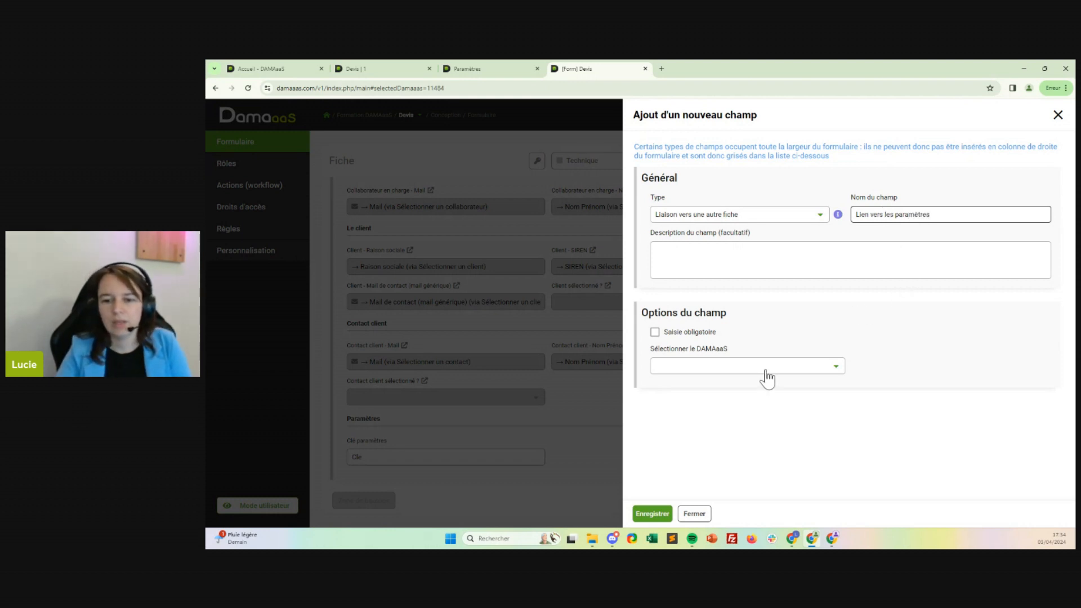
Link the new field to the Paramètres DAMAaaS and choose Clé as the first field to display.
click(766, 367)
click(707, 340)
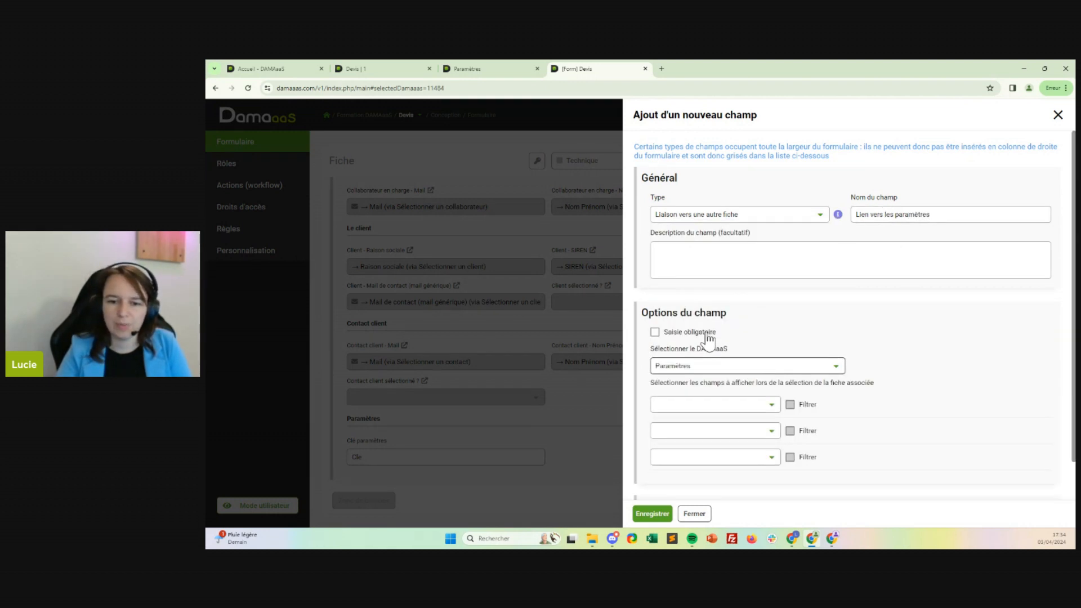
click(718, 405)
click(714, 385)
scroll(870, 394, down, 1)
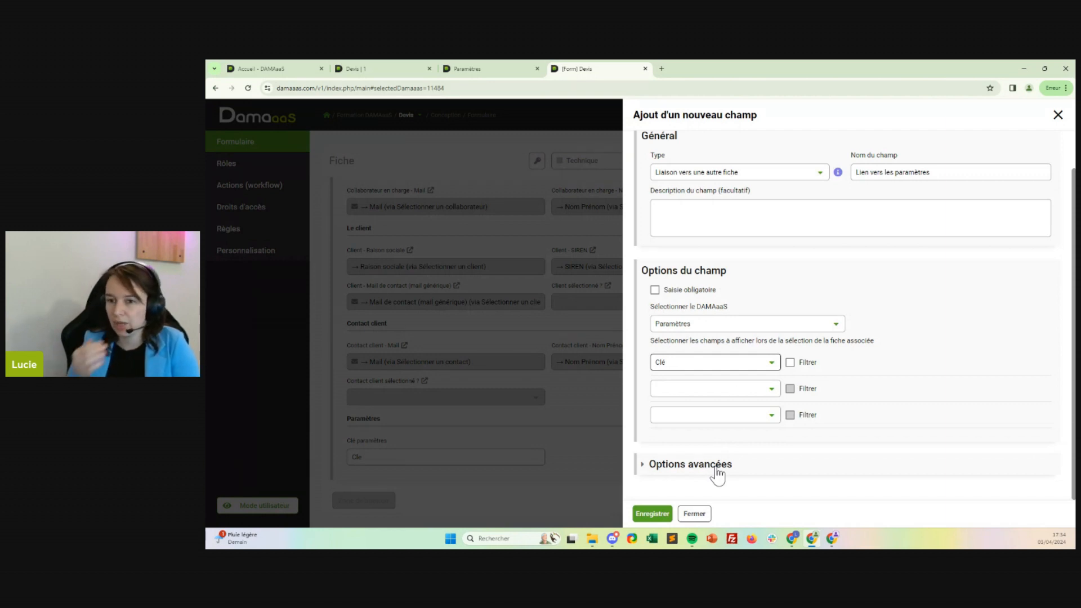
Expand the link field's advanced options and change its name to "Lien vers Paramètres".
click(717, 465)
scroll(722, 448, down, 3)
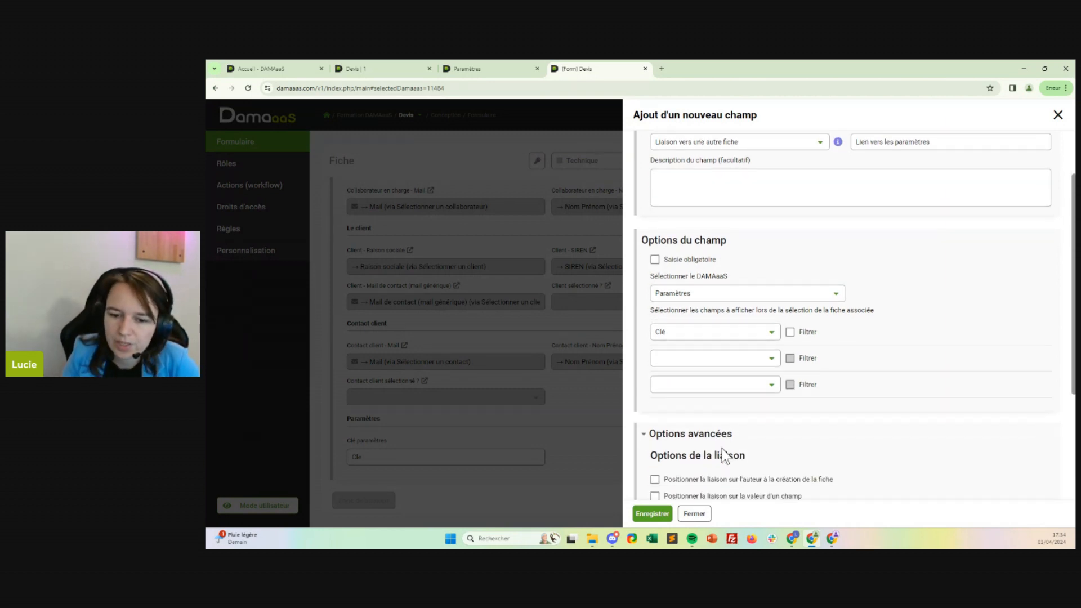
scroll(912, 214, up, 4)
drag(899, 215, 885, 216)
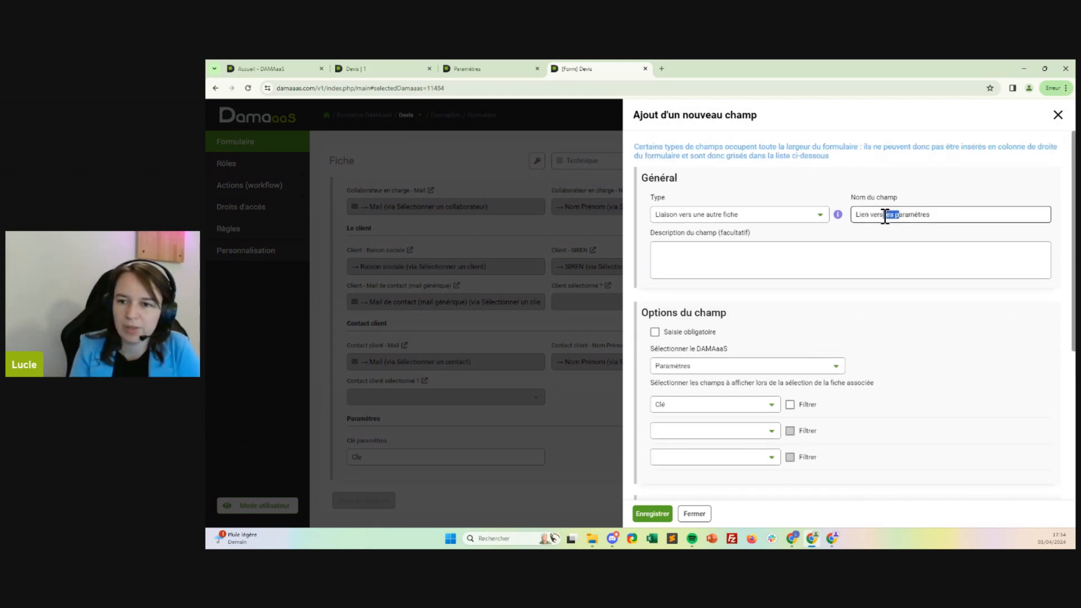
key(BackSpace)
text(Pa)
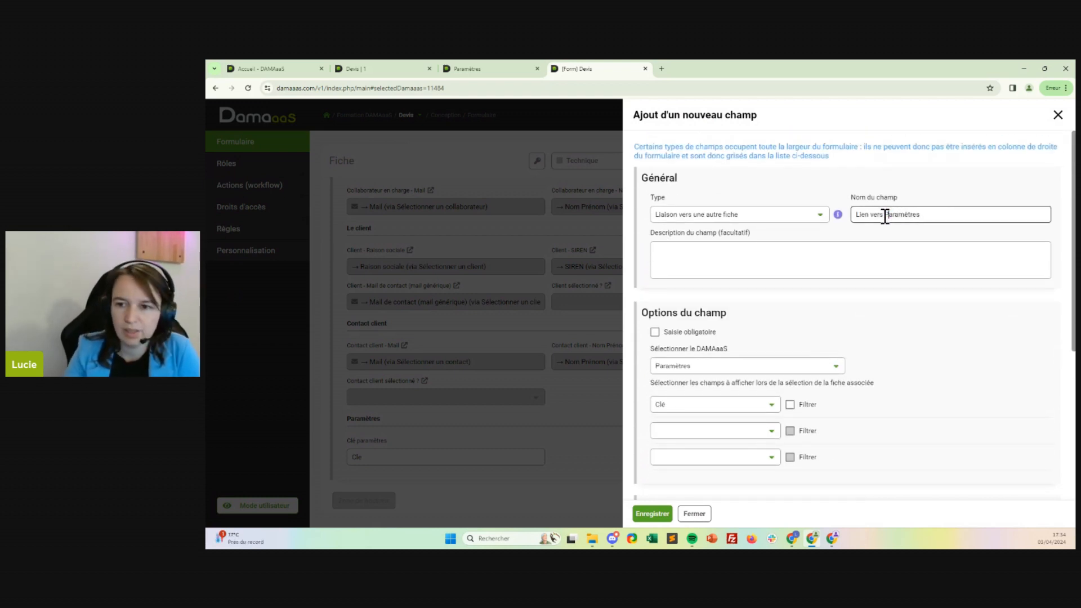
Enable positioning the link on the value of a field, choose Clé paramètres as that field, and save the link field.
scroll(925, 442, down, 2)
scroll(687, 343, down, 2)
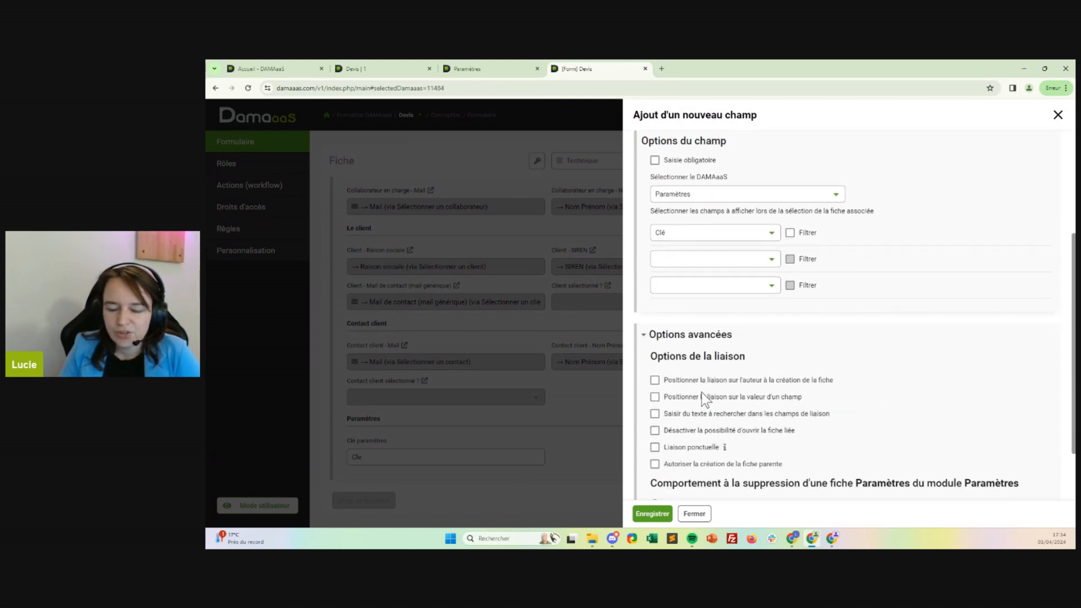
click(693, 344)
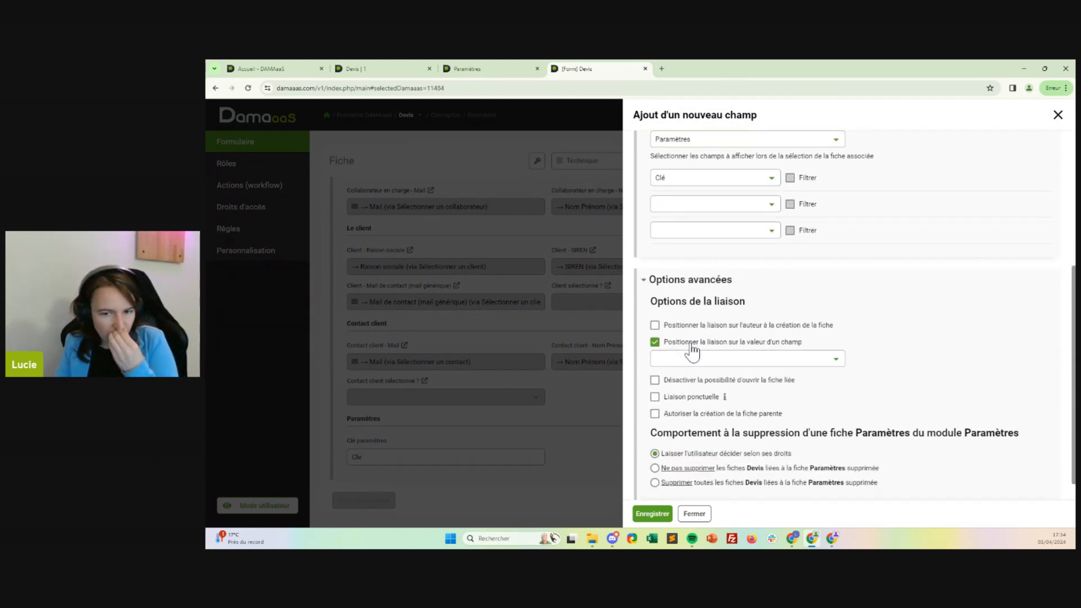
click(696, 360)
scroll(698, 363, down, 1)
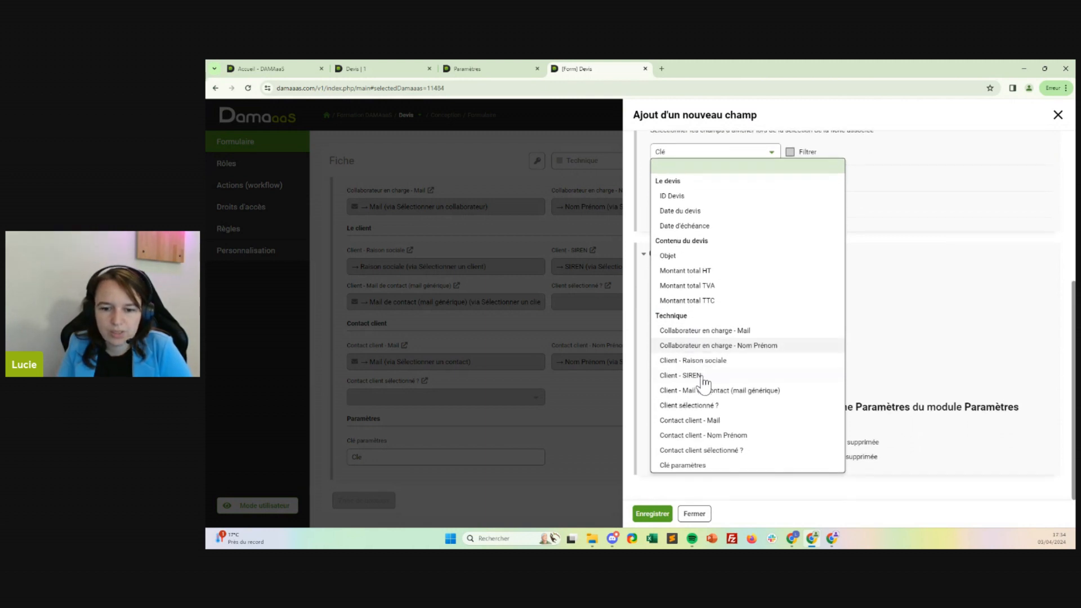
click(692, 468)
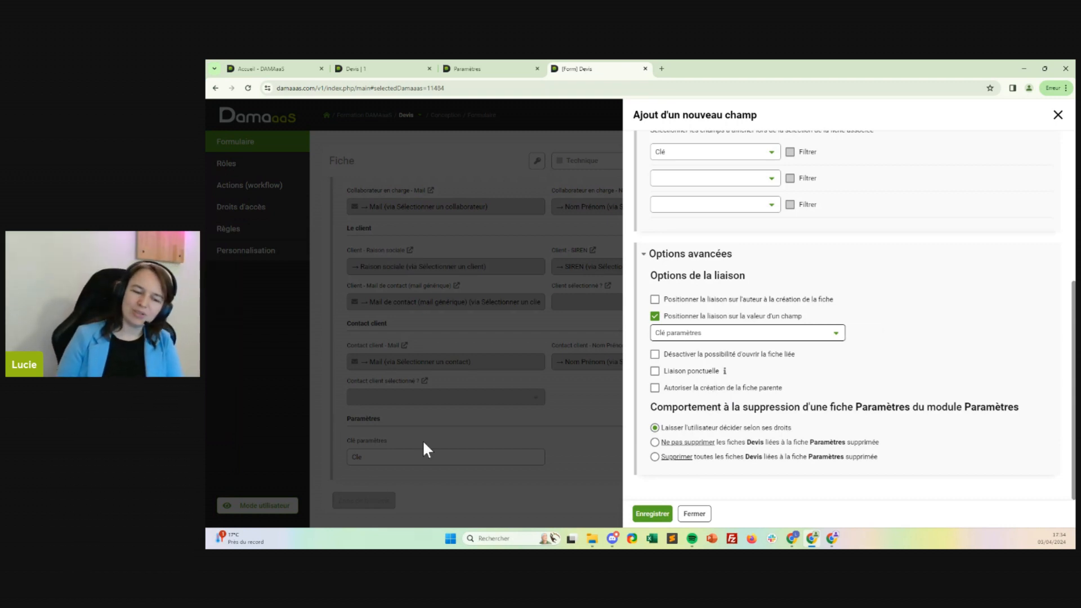
click(664, 511)
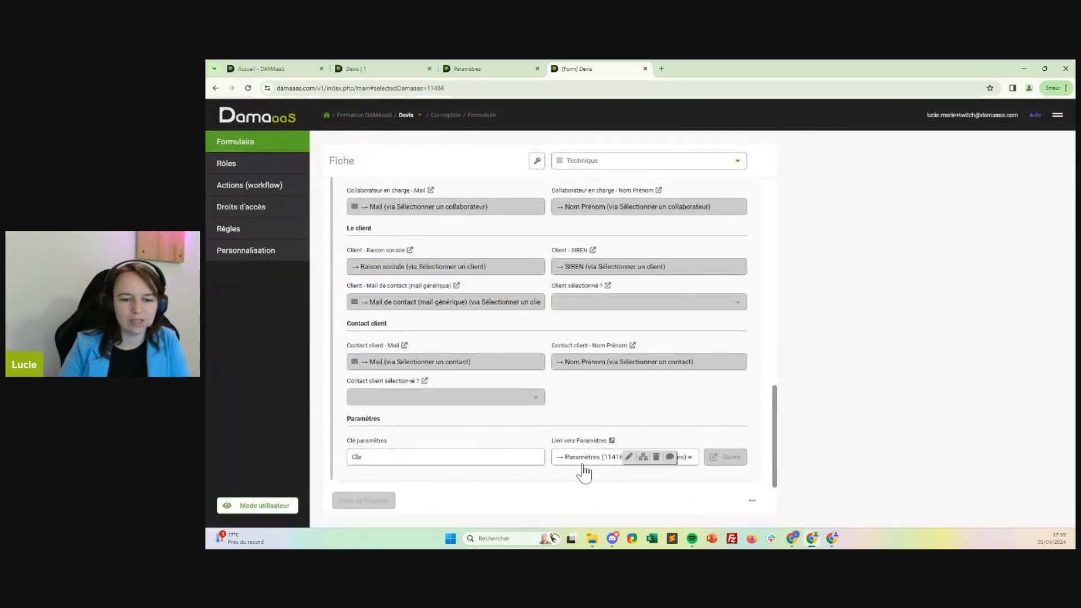
Reload the open Devis record and examine the Clé paramètres and Lien vers Paramètres fields in its Technique section.
click(377, 63)
click(838, 514)
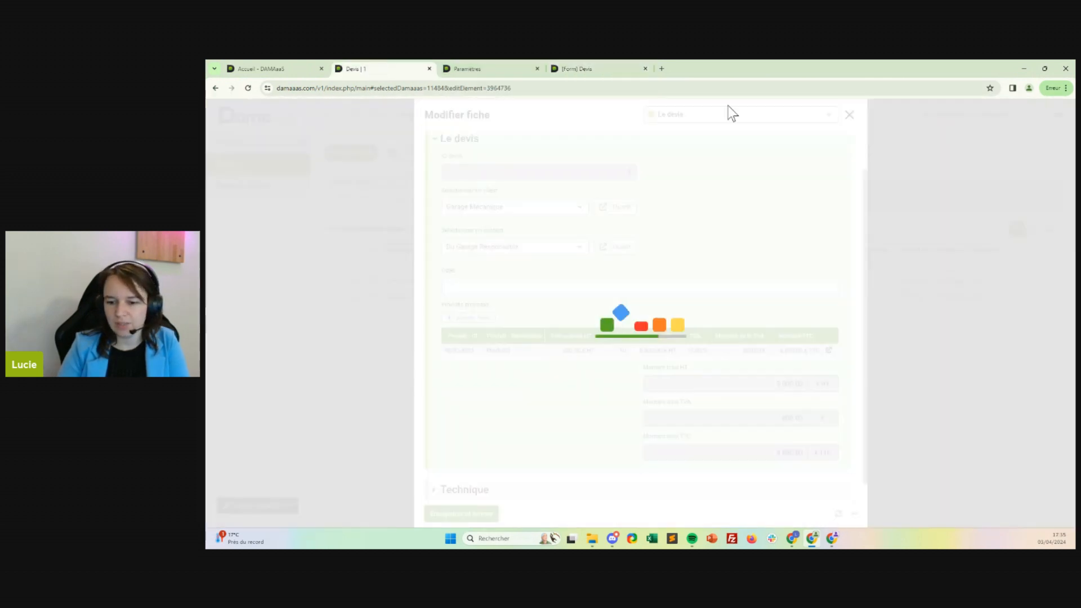
scroll(667, 310, down, 3)
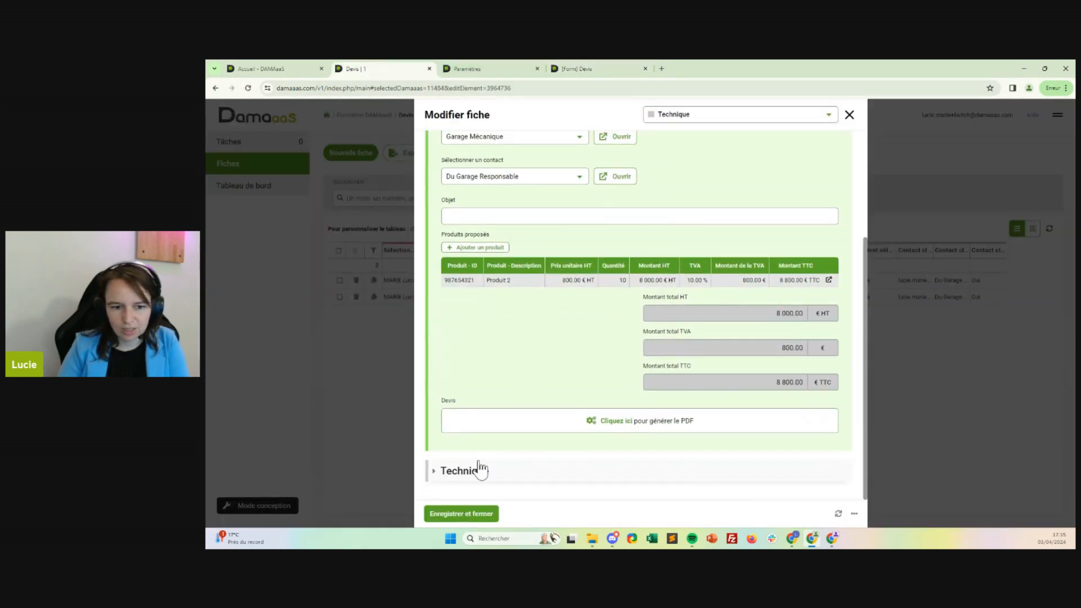
scroll(532, 342, down, 9)
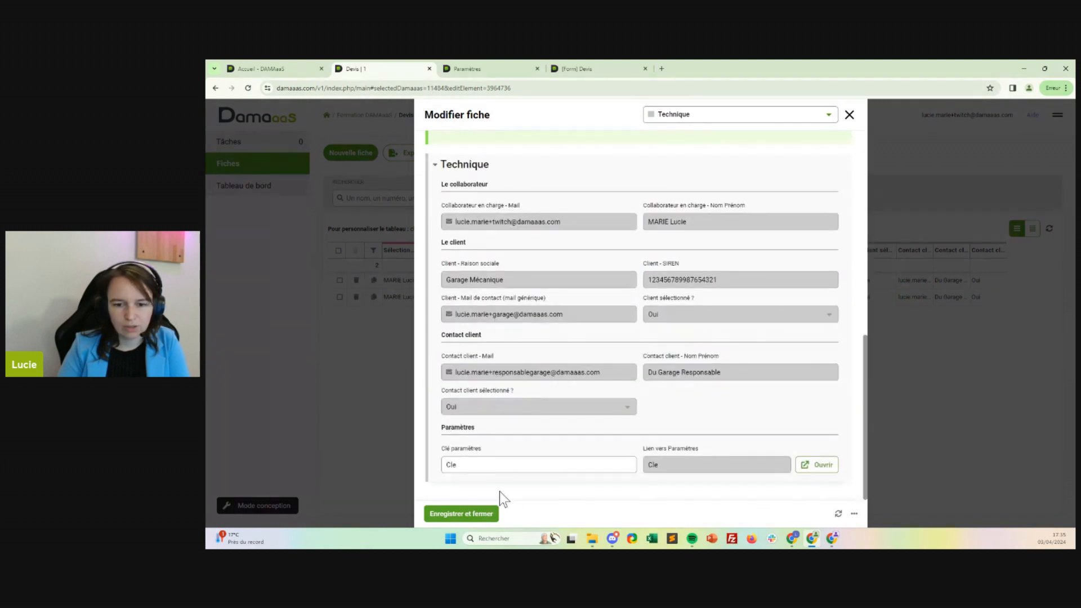
click(451, 463)
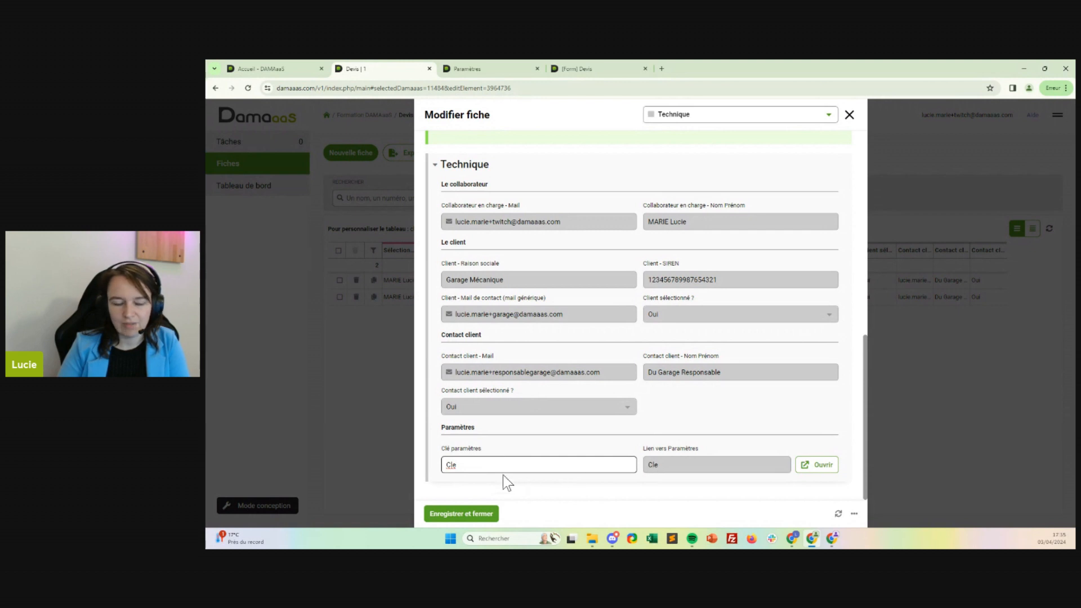
drag(661, 468, 647, 471)
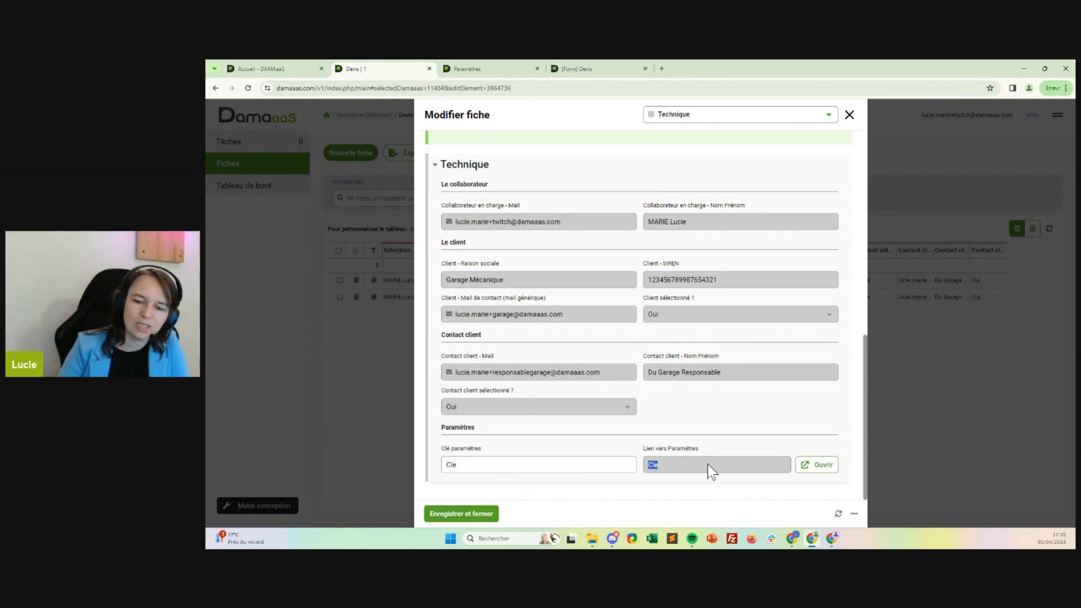
View the Paramètres record linked from the Devis record, close it, and return to the Devis form design.
click(807, 465)
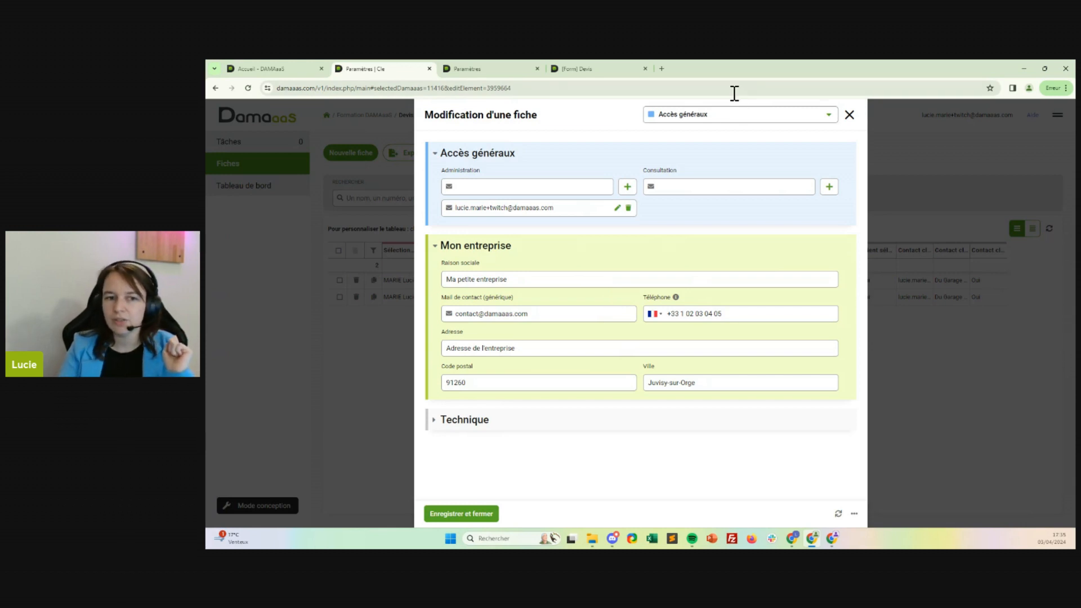
click(849, 118)
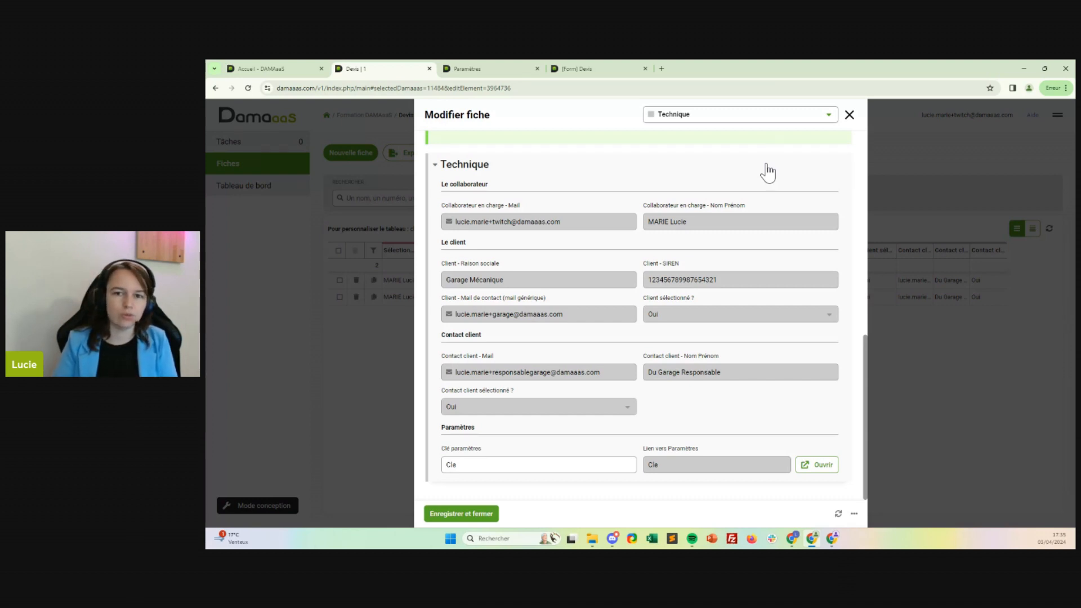
click(591, 67)
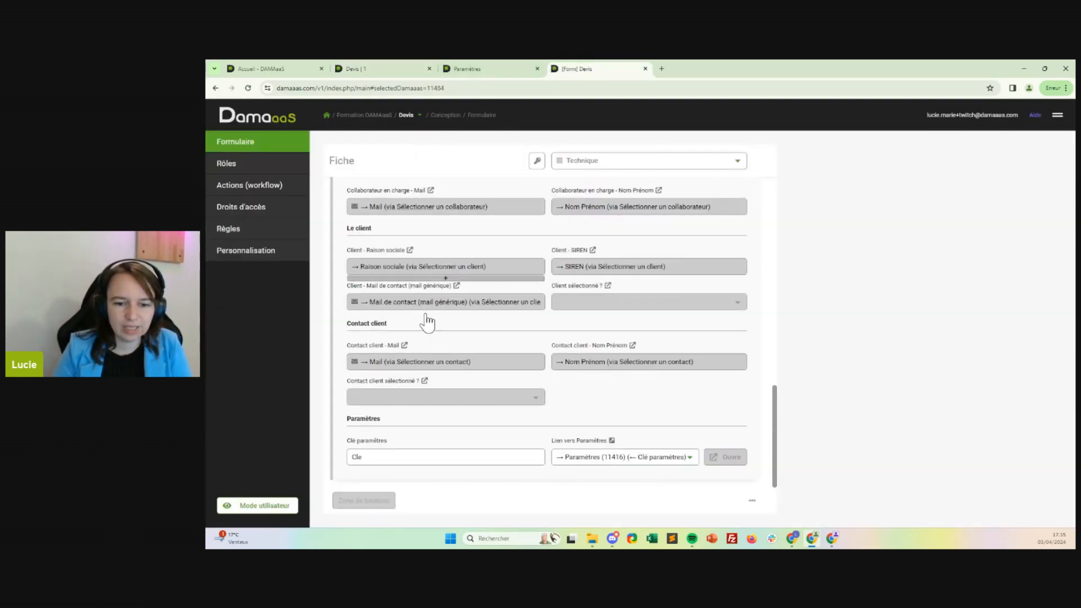
Switch to the Paramètres application and open its form in design mode.
mouse_move(616, 448)
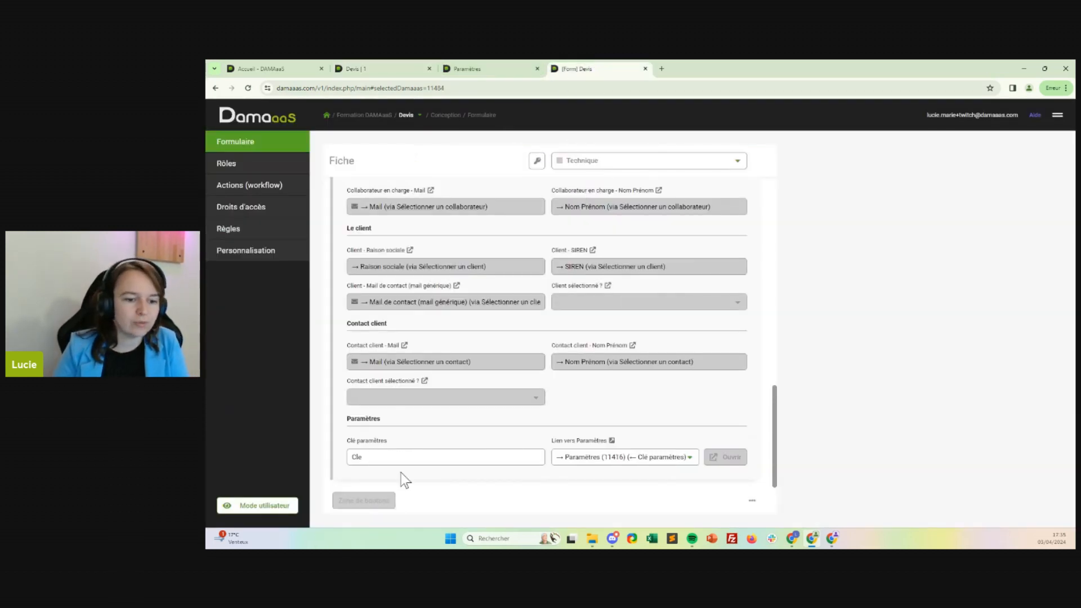
mouse_move(398, 472)
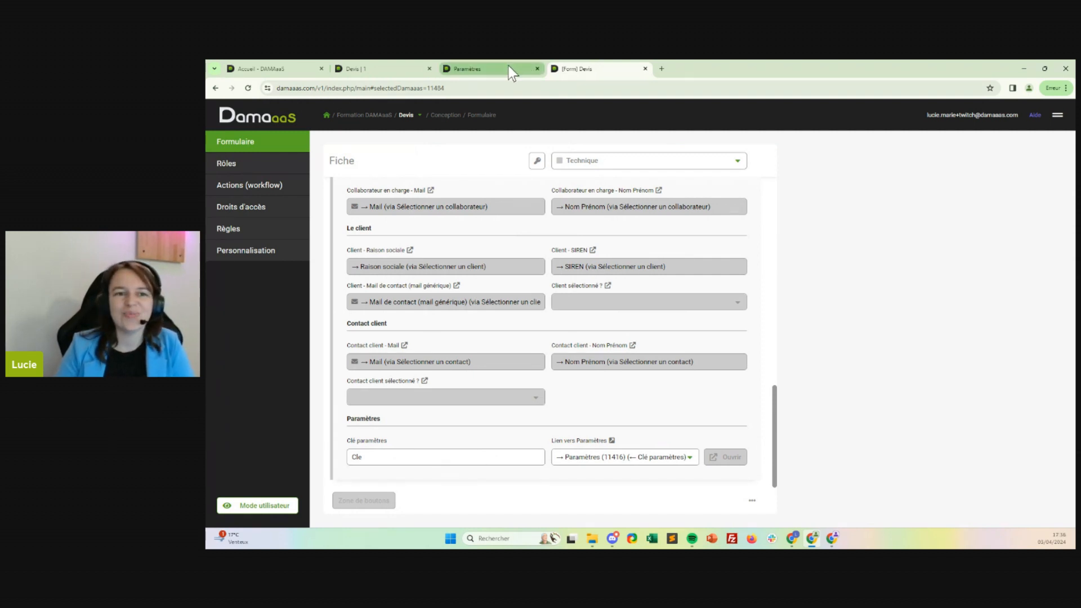
click(476, 70)
click(245, 187)
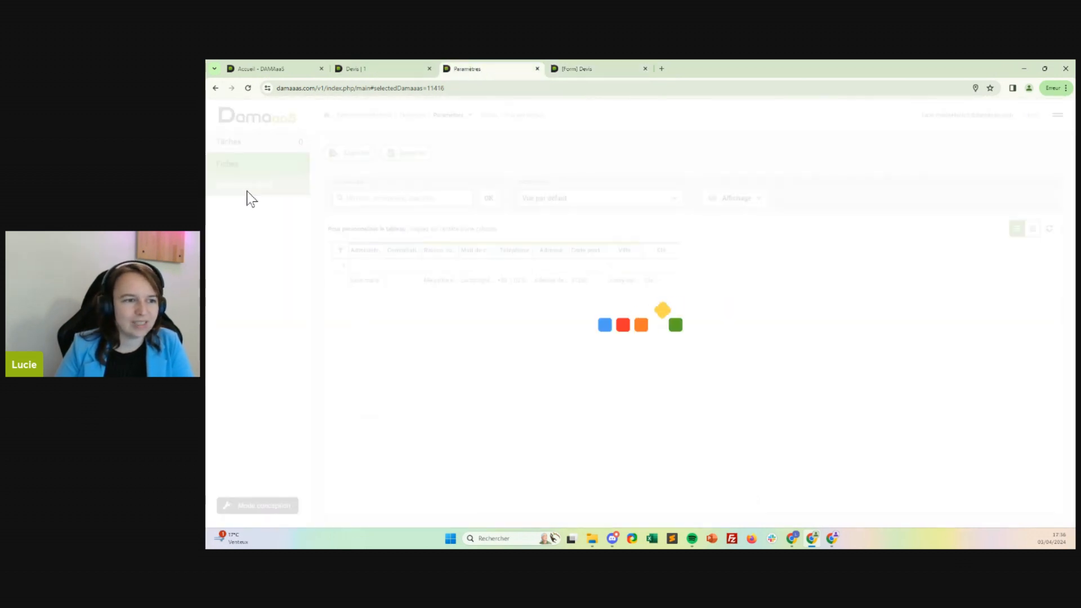
click(254, 171)
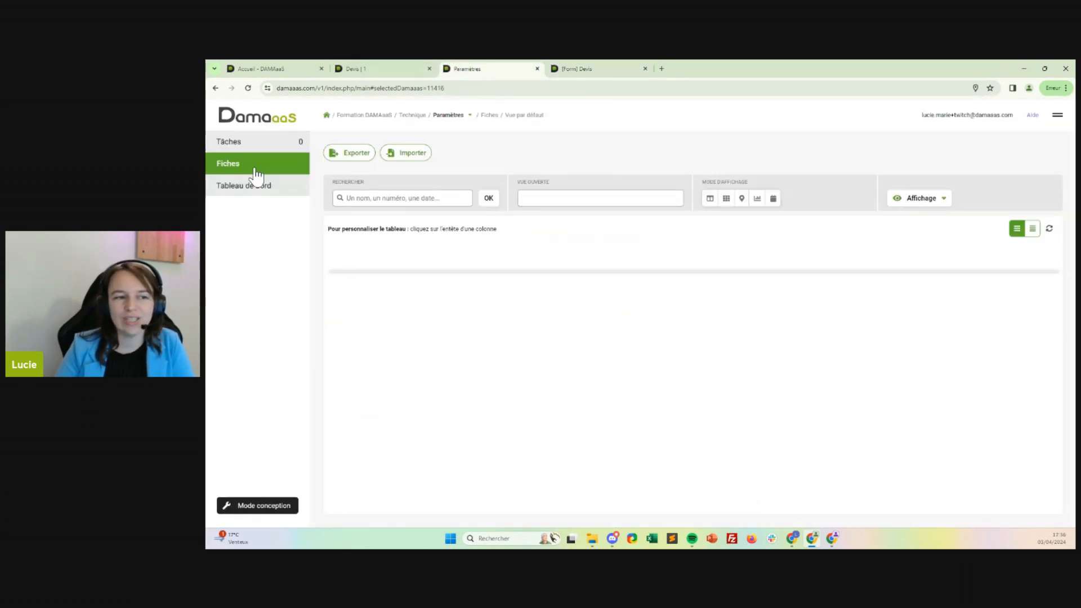
click(271, 508)
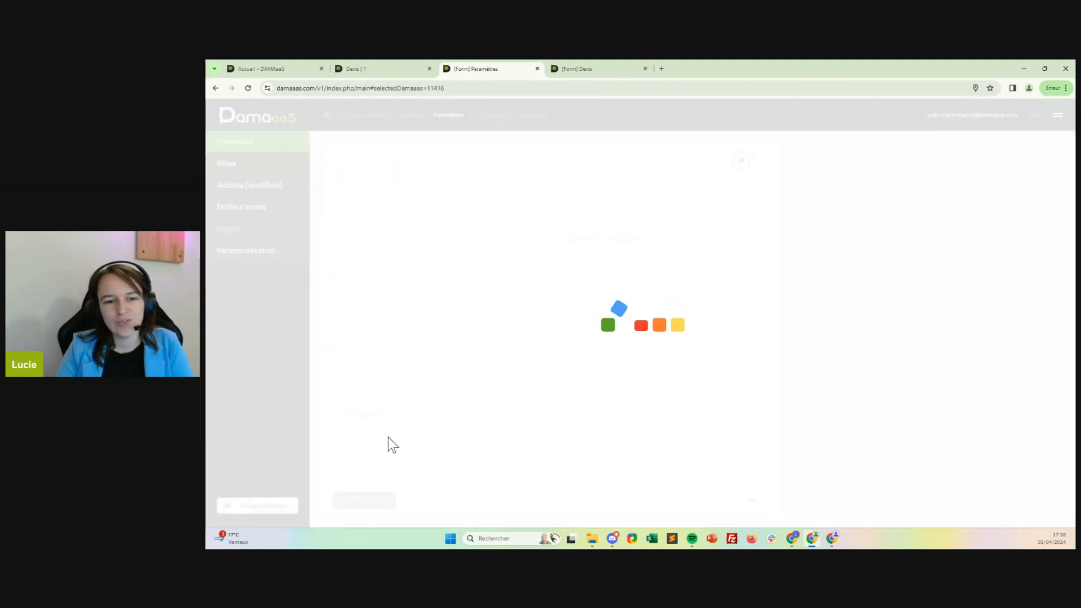
Add a new text field to the Paramètres form, make it calculated, and name it "Coordonnées complètes".
scroll(664, 250, down, 2)
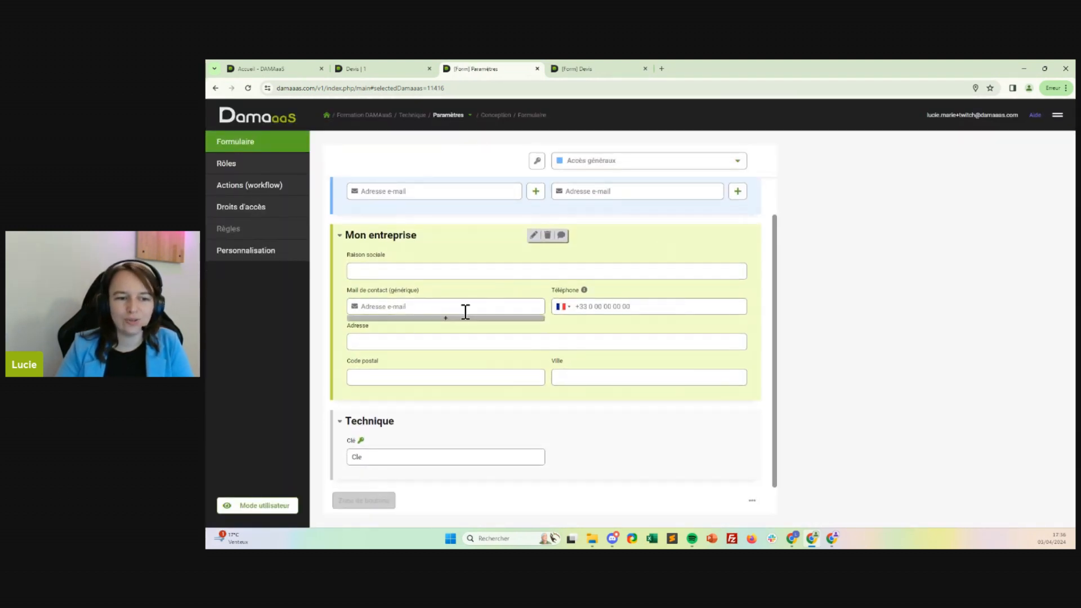
click(429, 438)
click(437, 423)
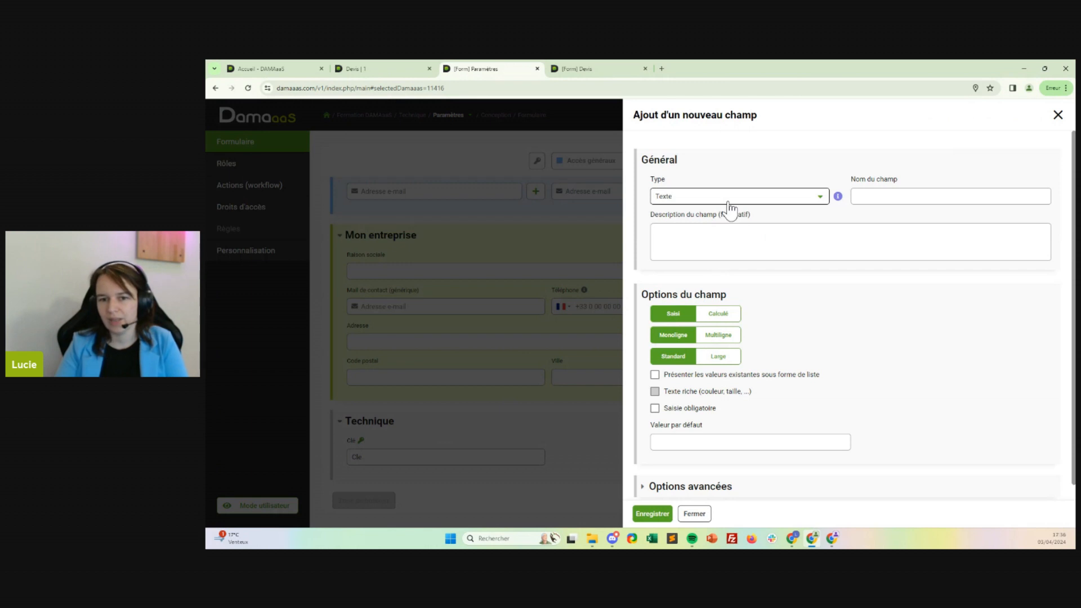
click(889, 196)
text(Adresse complète)
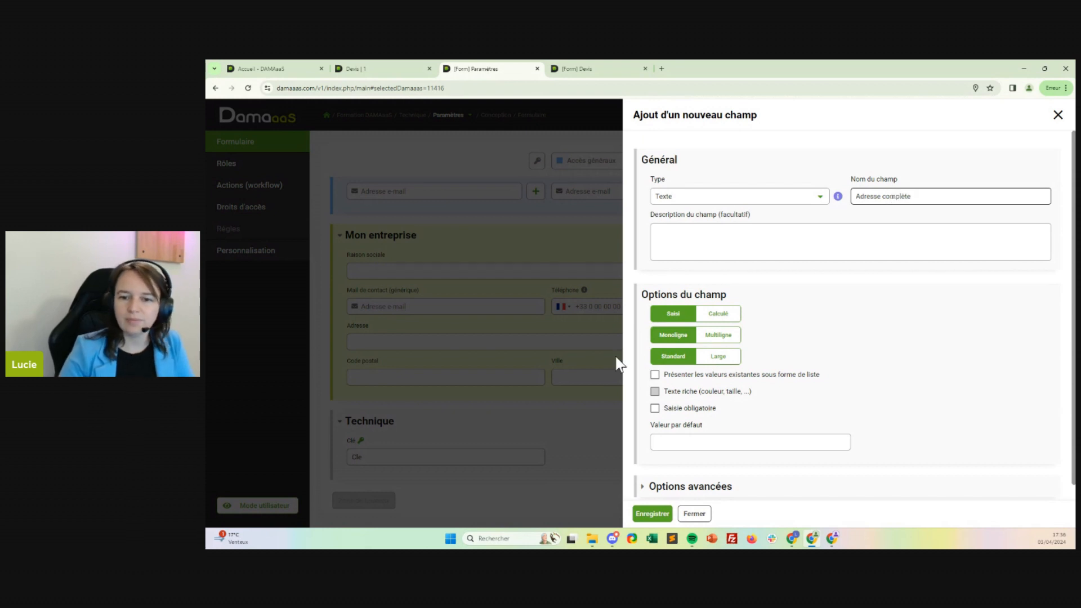
click(718, 314)
triple_click(920, 195)
text(C)
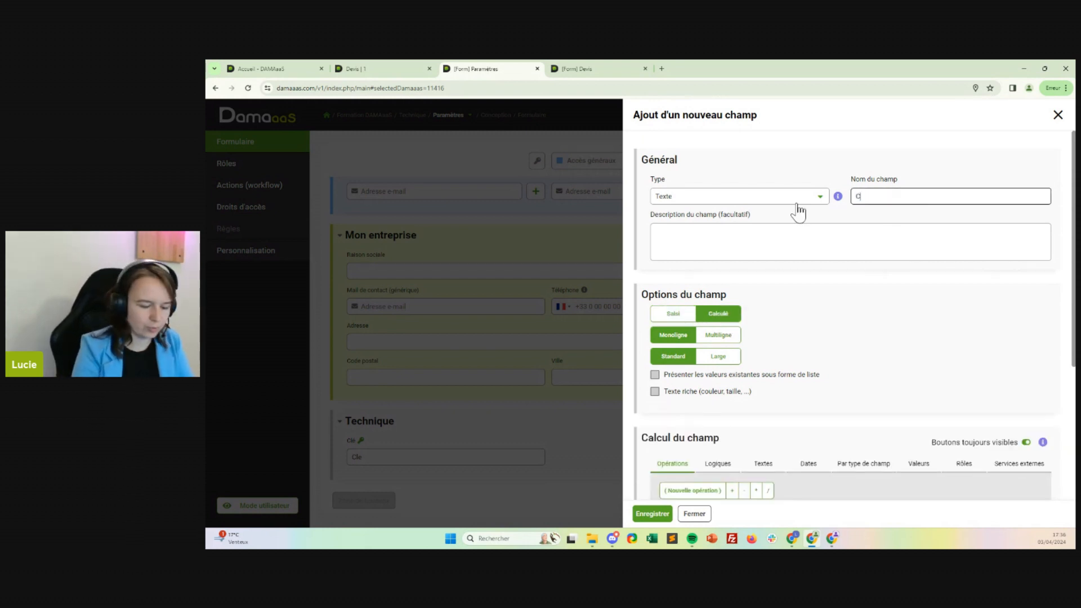
text(oordonnées co)
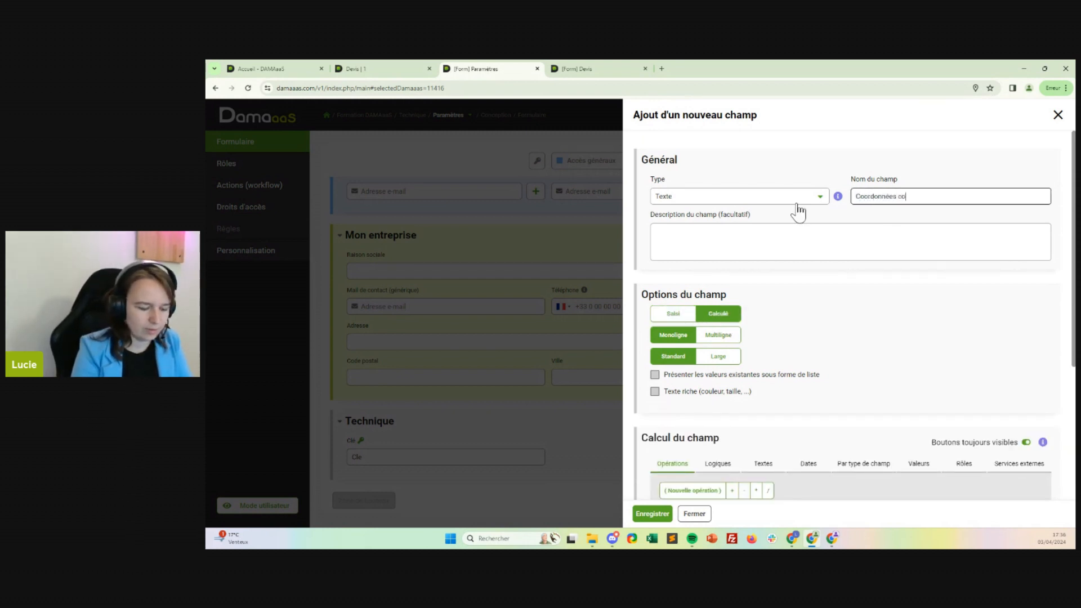
text(mplètes)
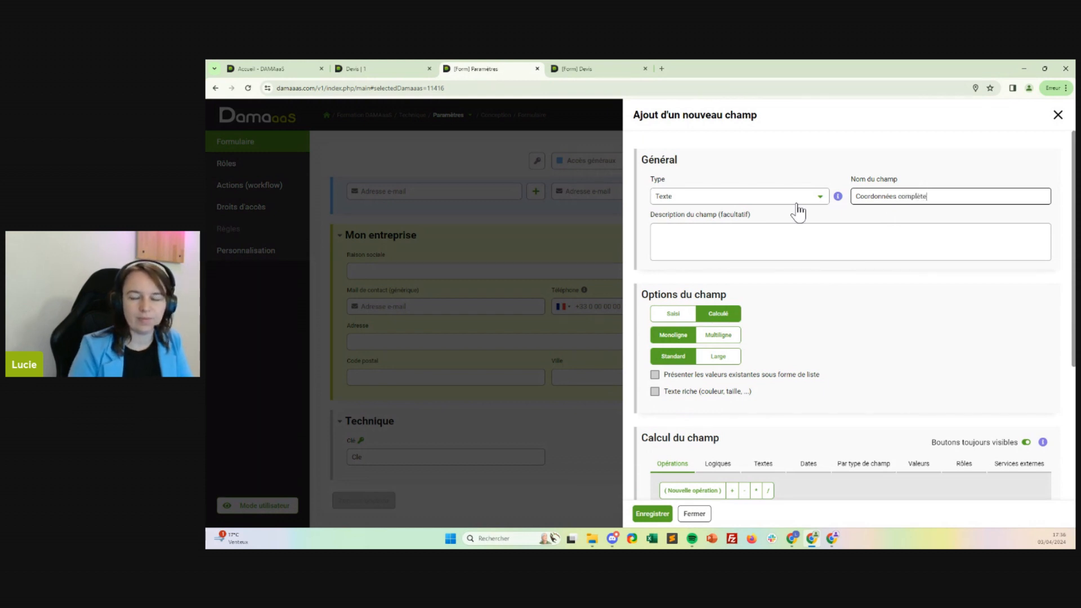
Set the new field to multiline with automatic area enlargement, large width and rich text.
scroll(805, 270, down, 1)
scroll(785, 296, down, 1)
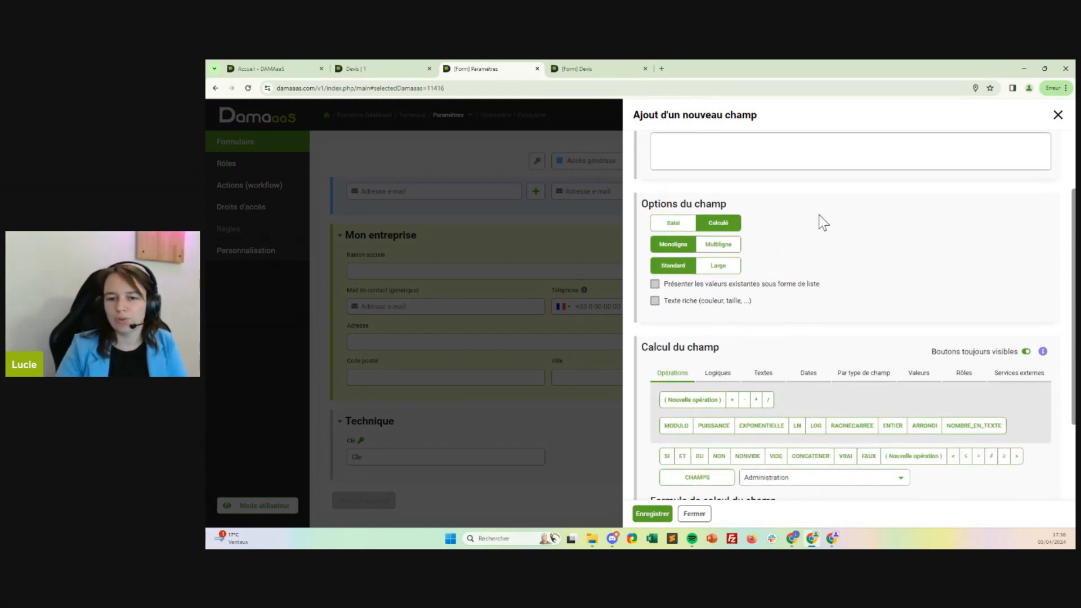
scroll(822, 221, down, 1)
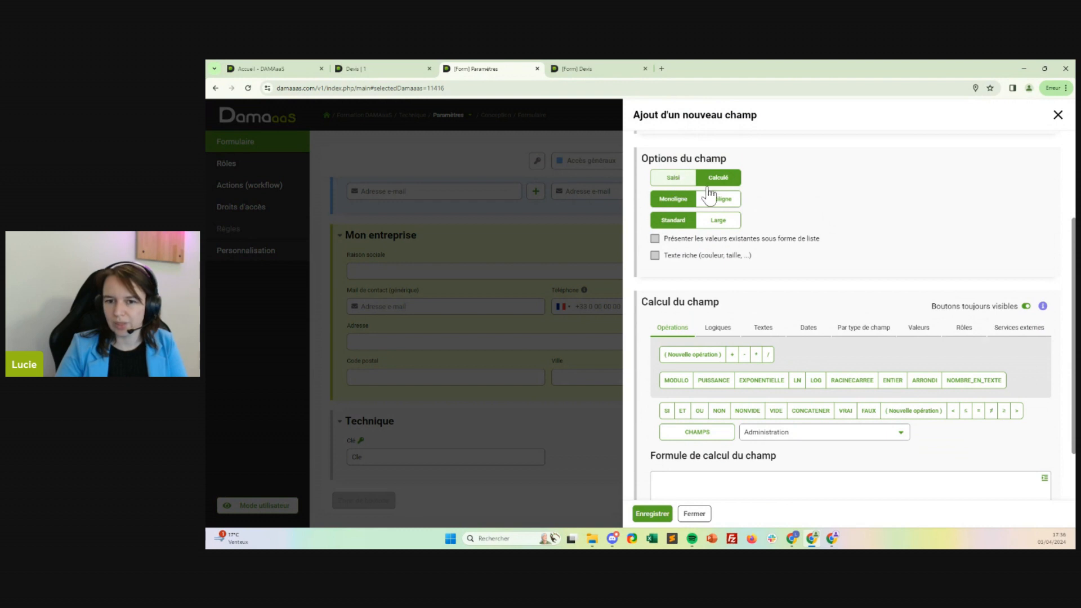
click(724, 221)
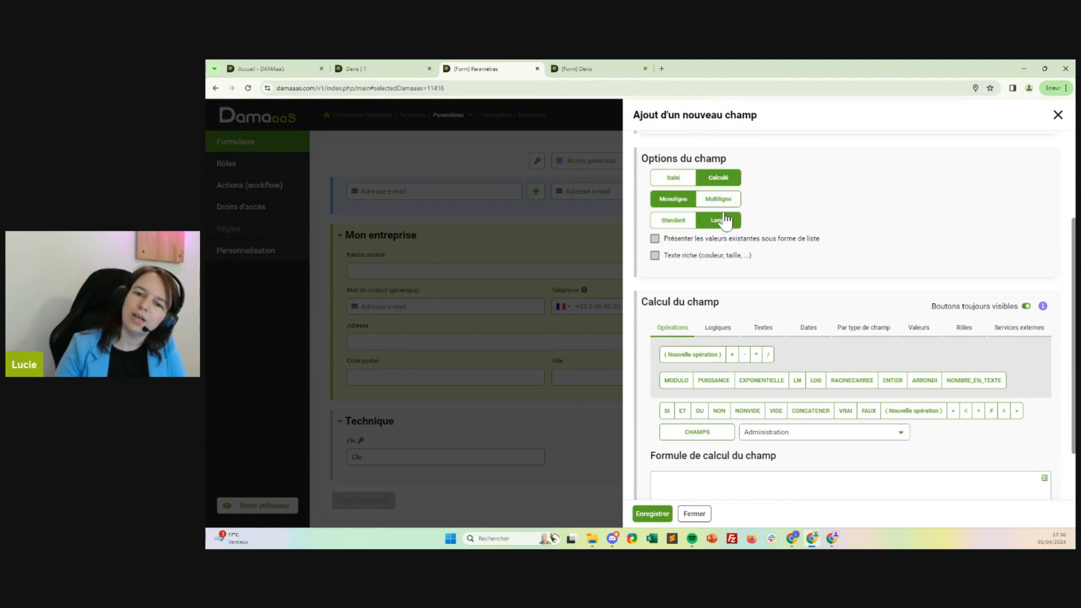
click(720, 200)
click(670, 256)
click(783, 199)
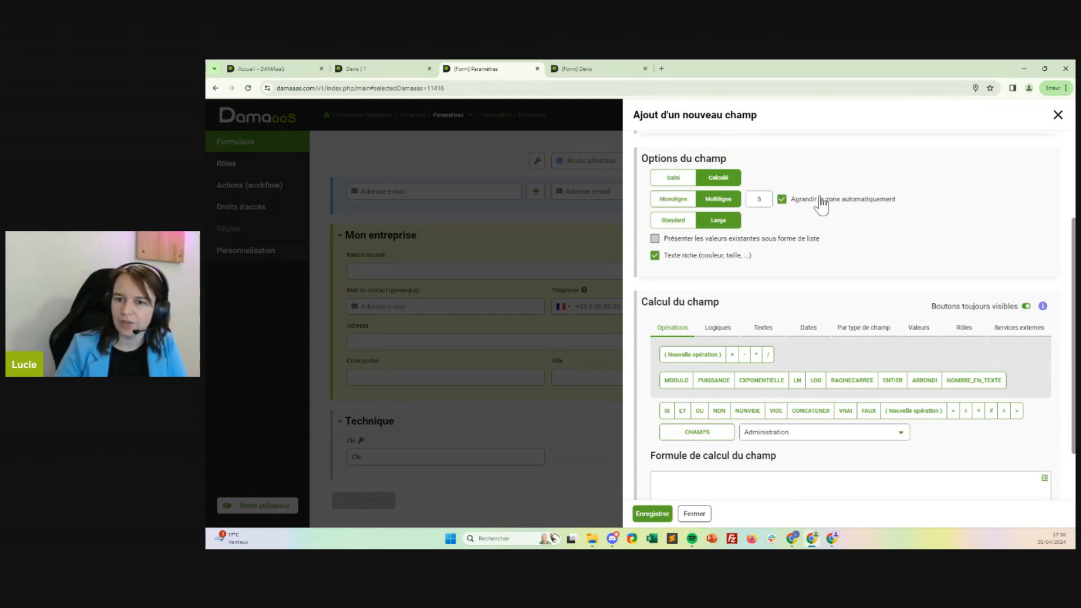
click(670, 220)
click(720, 226)
Start the field's calculation formula with a CONCATENER function whose first text argument is the bold tag "<b>".
scroll(694, 273, down, 1)
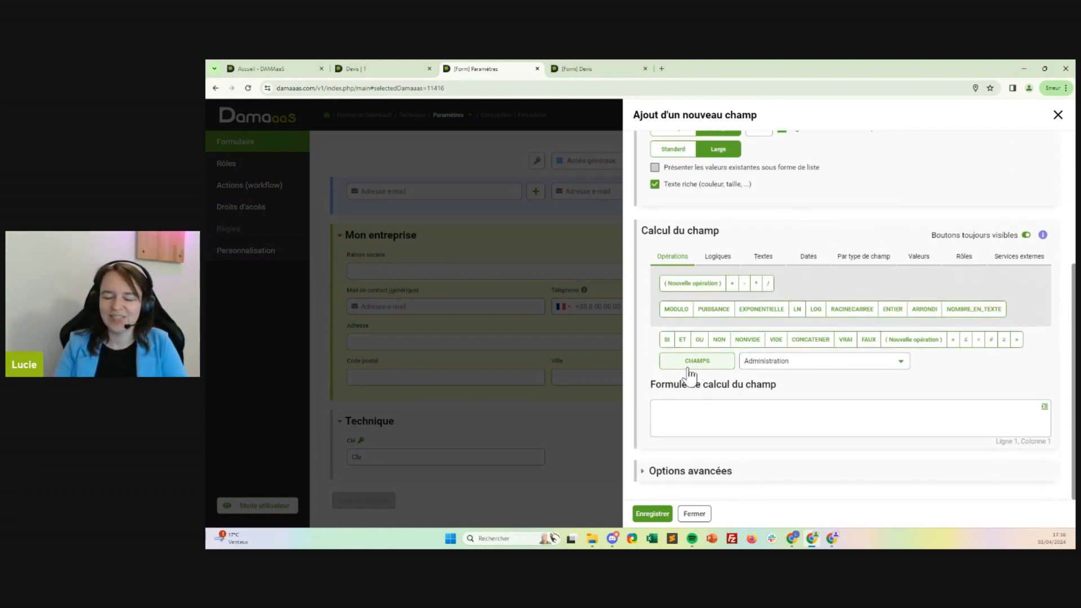
click(805, 340)
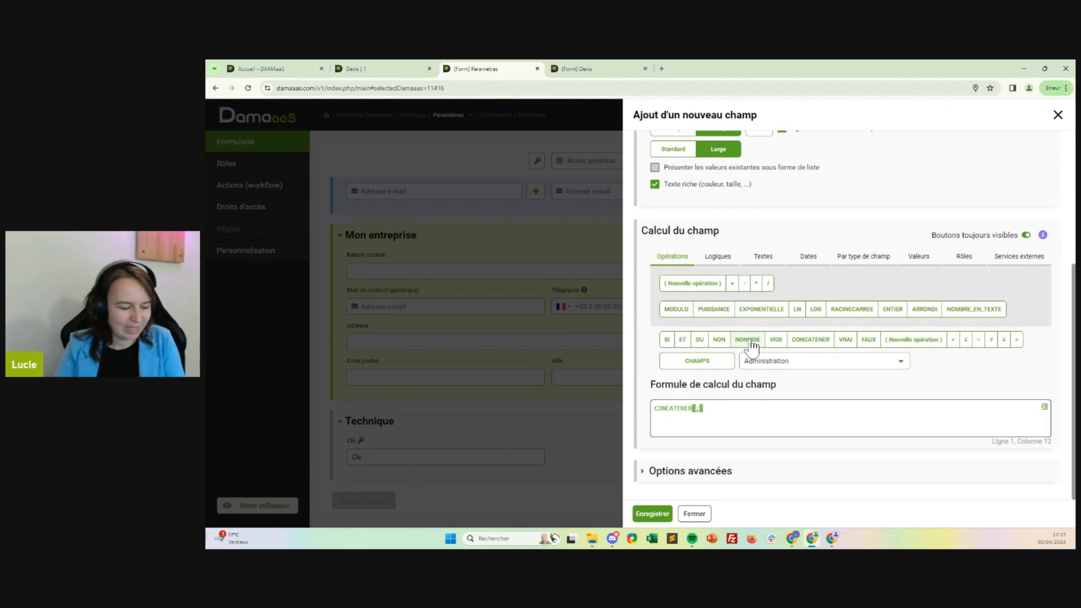
text("")
click(709, 408)
text(")
click(699, 408)
text(<b>)
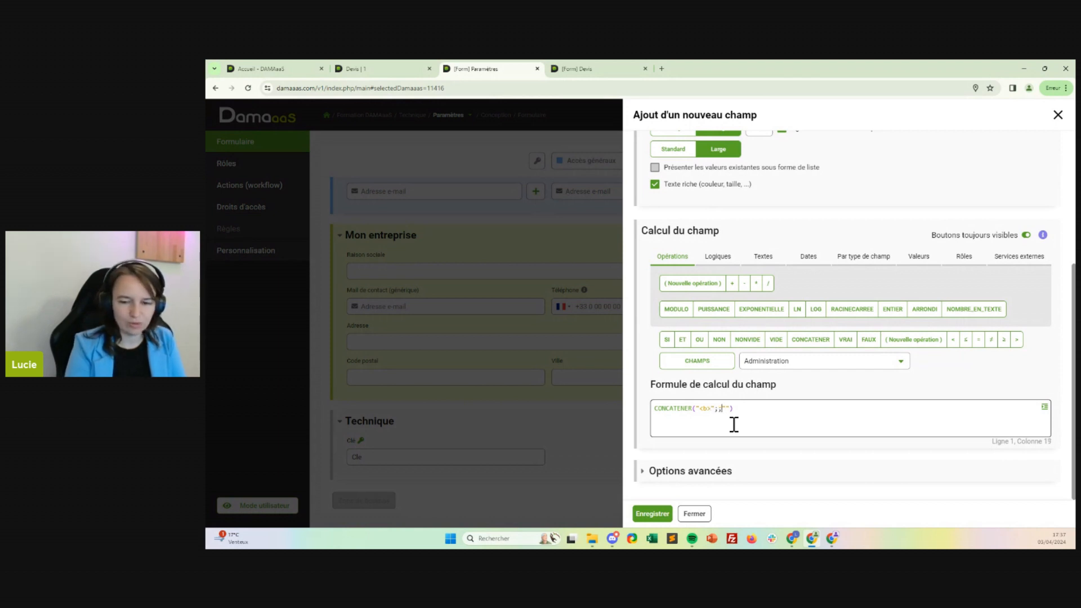
Insert the Raison sociale field after the "<b>" argument and follow it with the text "</b><br>".
click(790, 363)
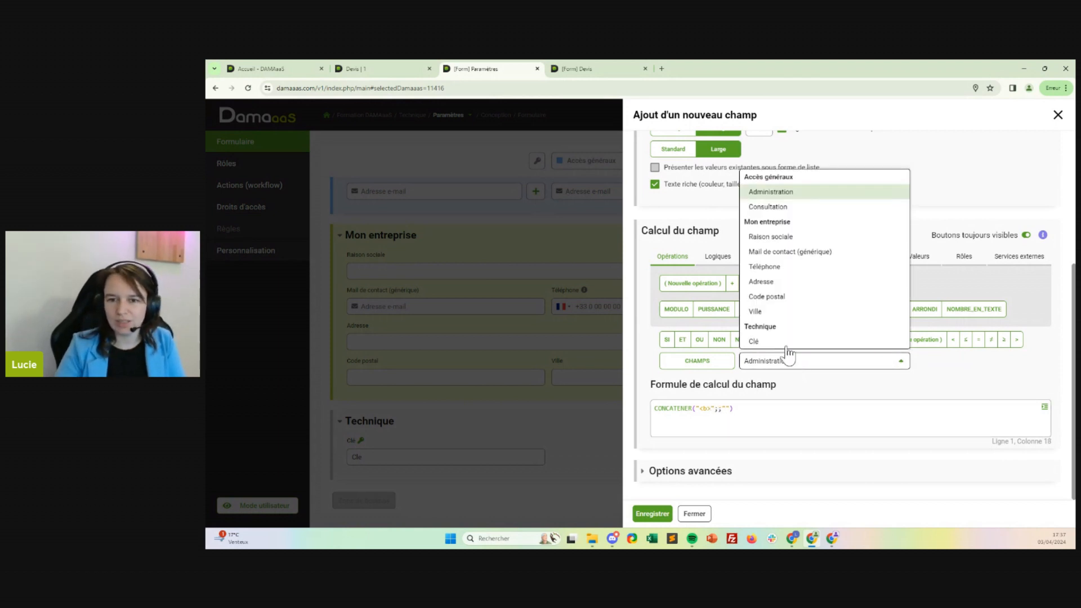
click(775, 236)
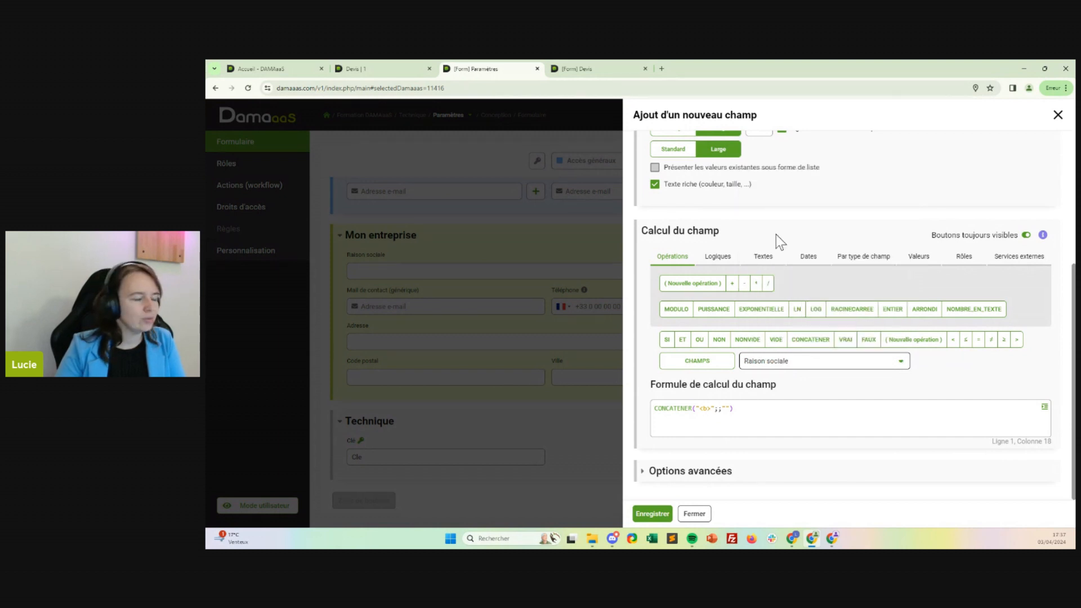
click(706, 353)
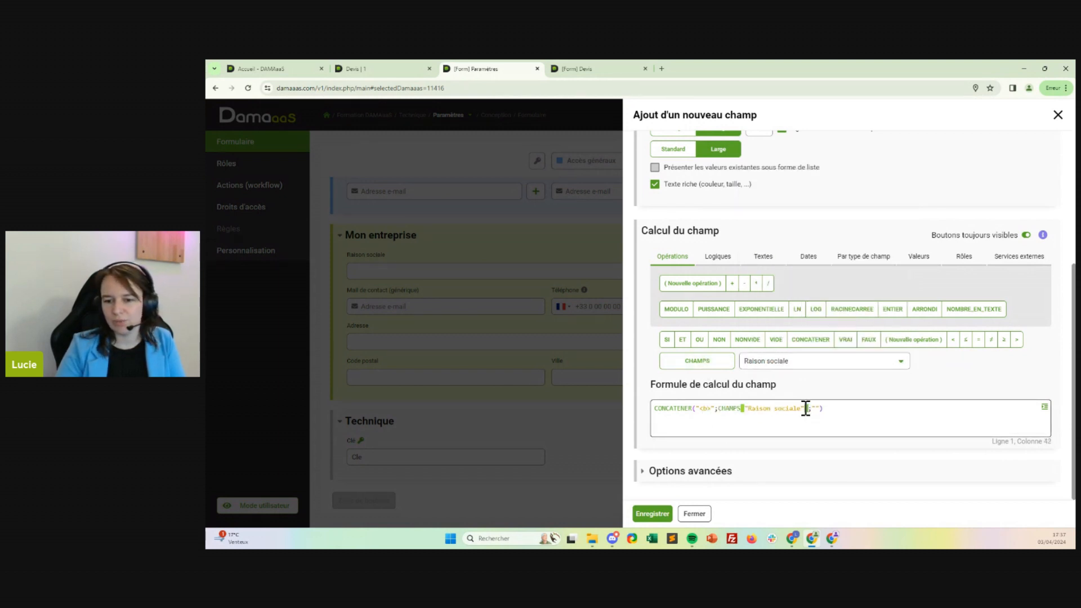
text(;")
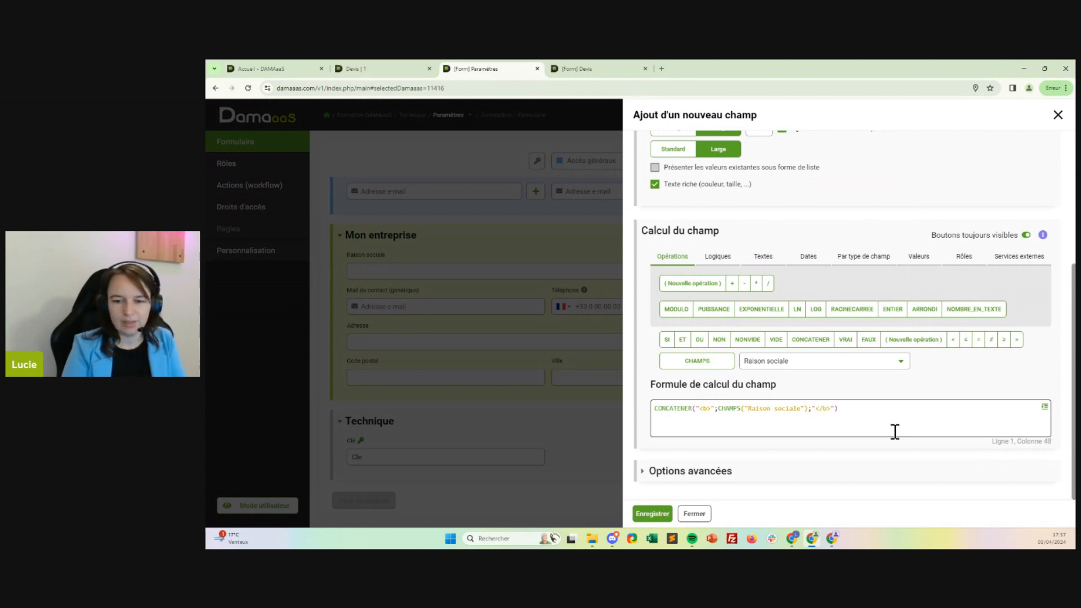
text(</b><br>)
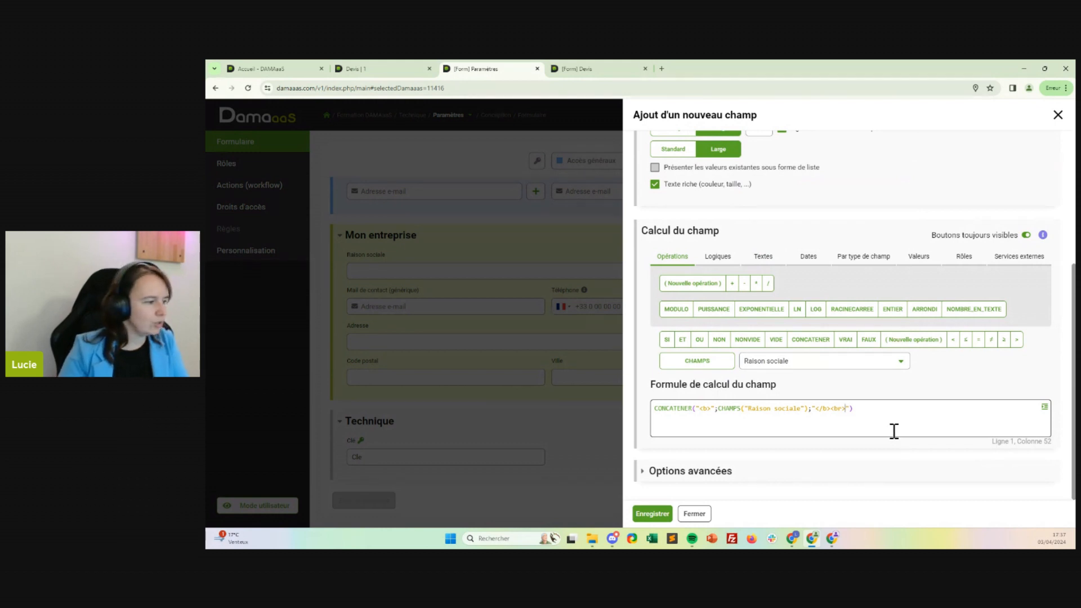
Add the Adresse field to the formula as a separate argument after the "</b><br>" text.
click(787, 365)
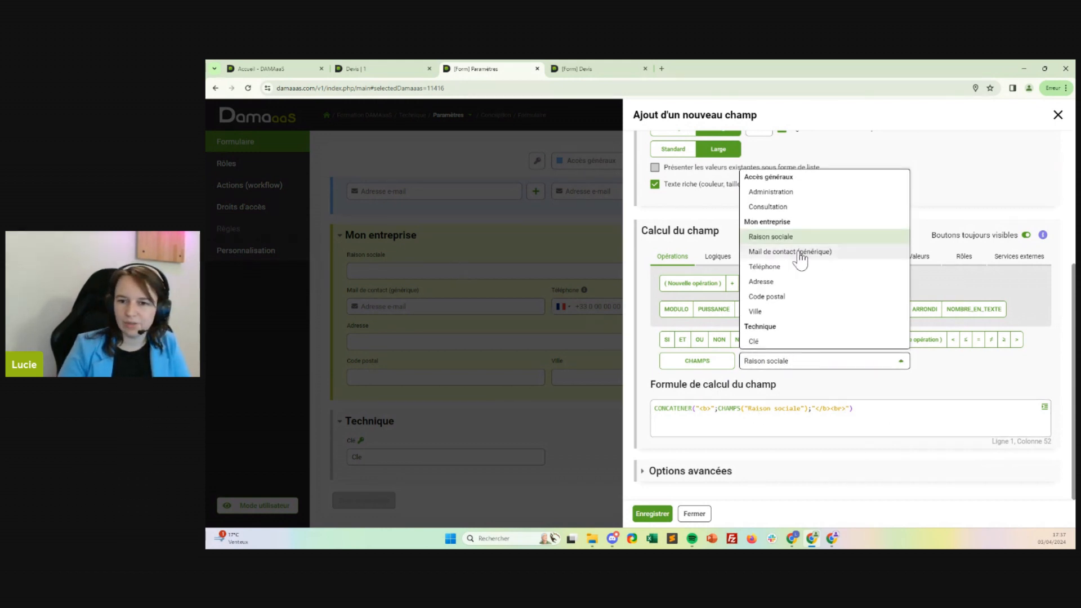
click(779, 280)
click(725, 362)
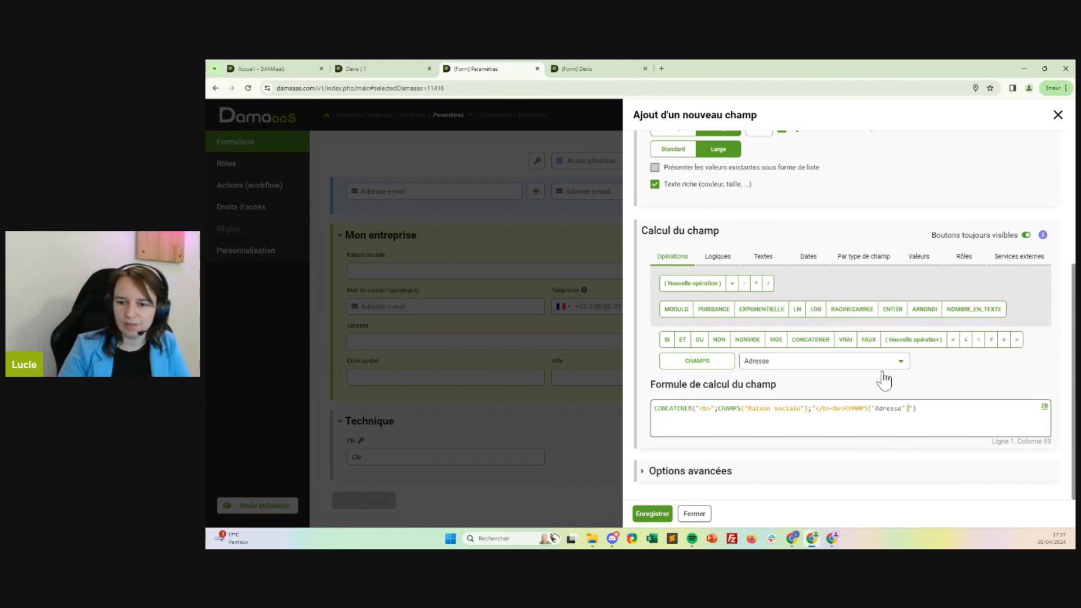
drag(849, 410, 909, 410)
key(ctrl+x)
key(Right)
text(;)
key(ctrl+v)
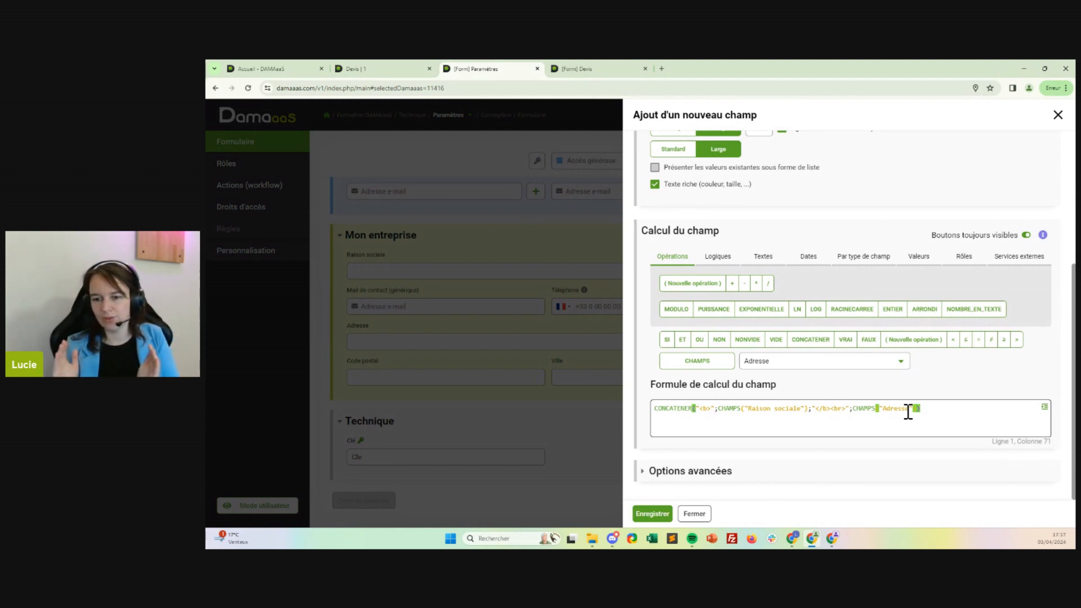
click(811, 409)
click(714, 410)
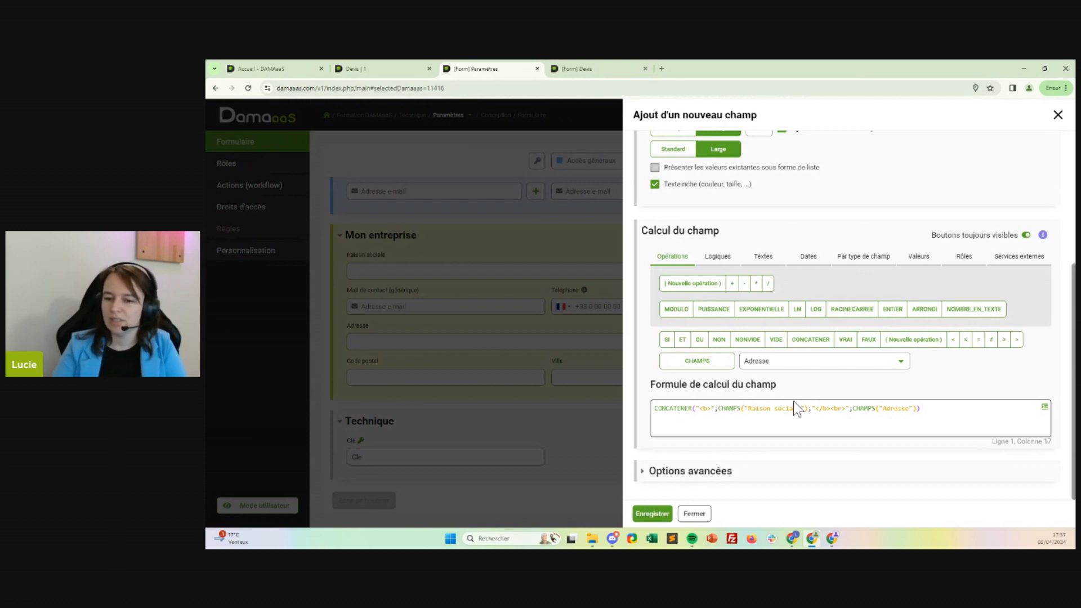
drag(809, 410, 724, 416)
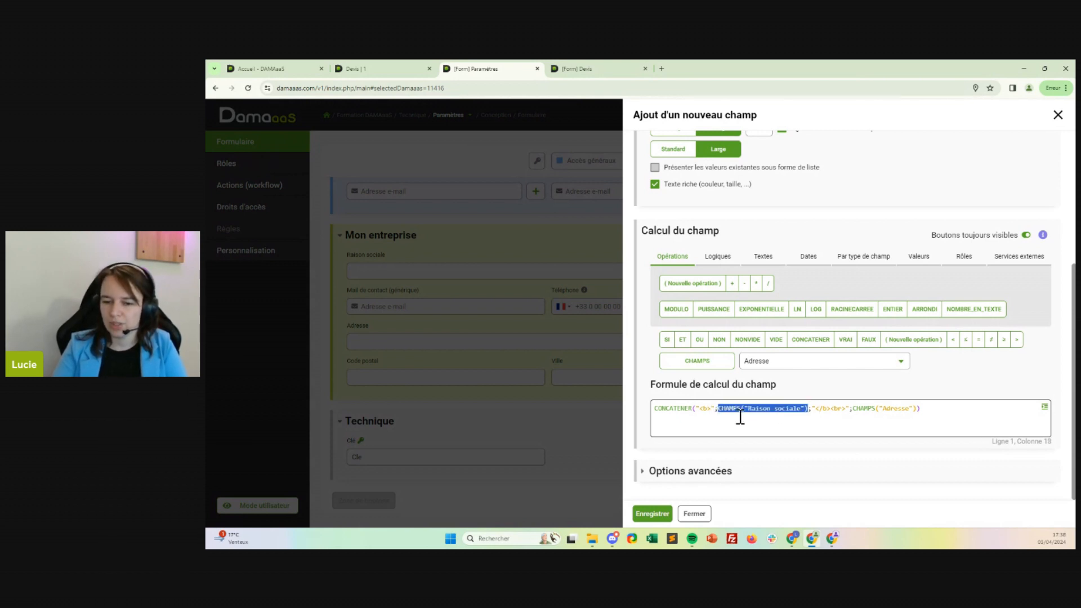
click(847, 426)
key(alt+Tab)
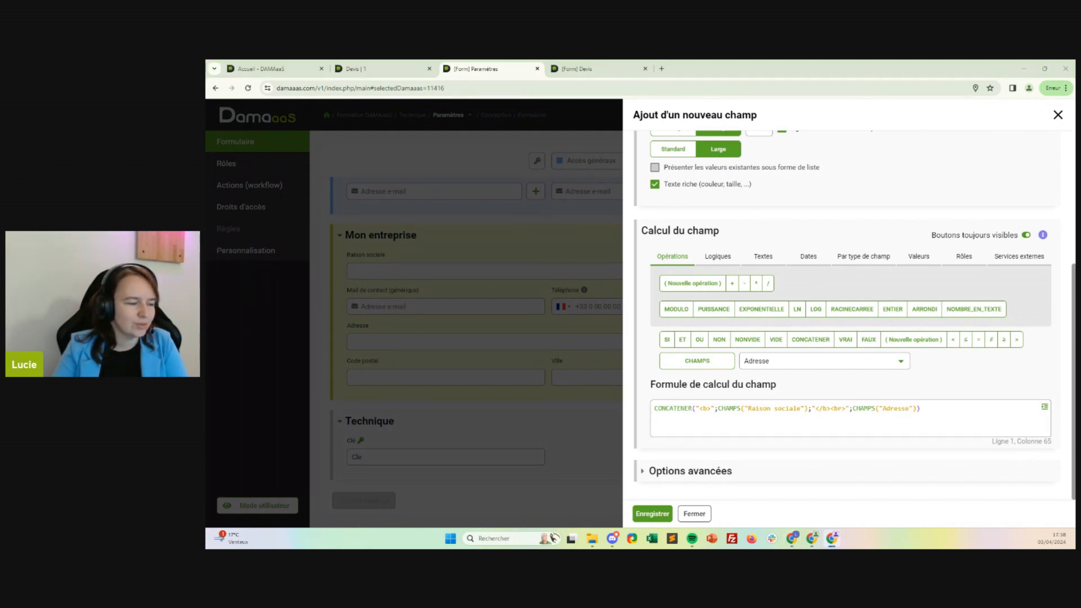
Append a "<br>" line break and the Code postal field after Adresse in the concatenation formula.
click(919, 408)
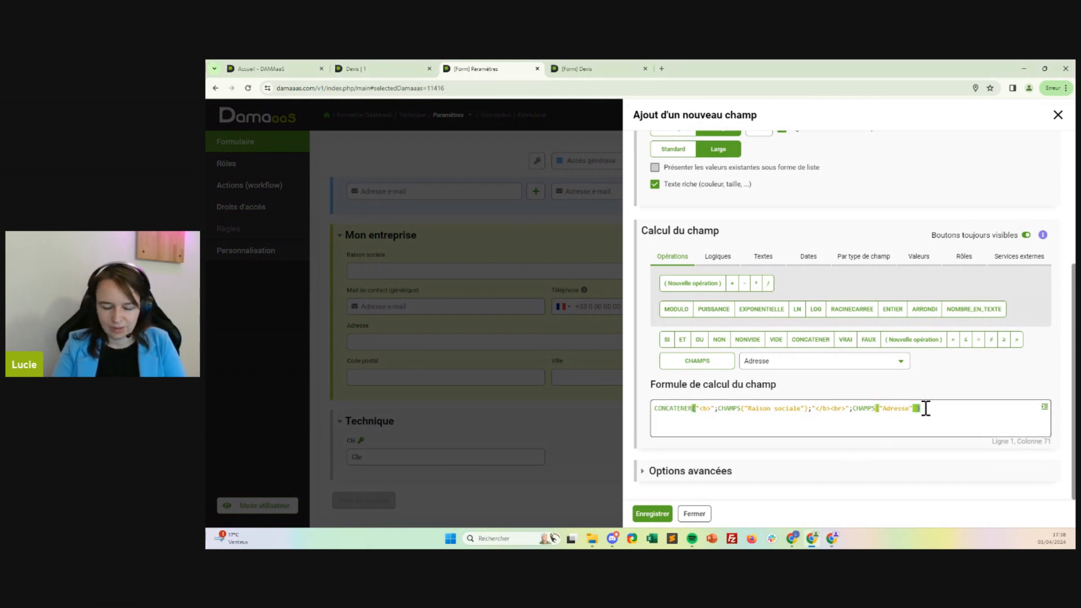
text(;")
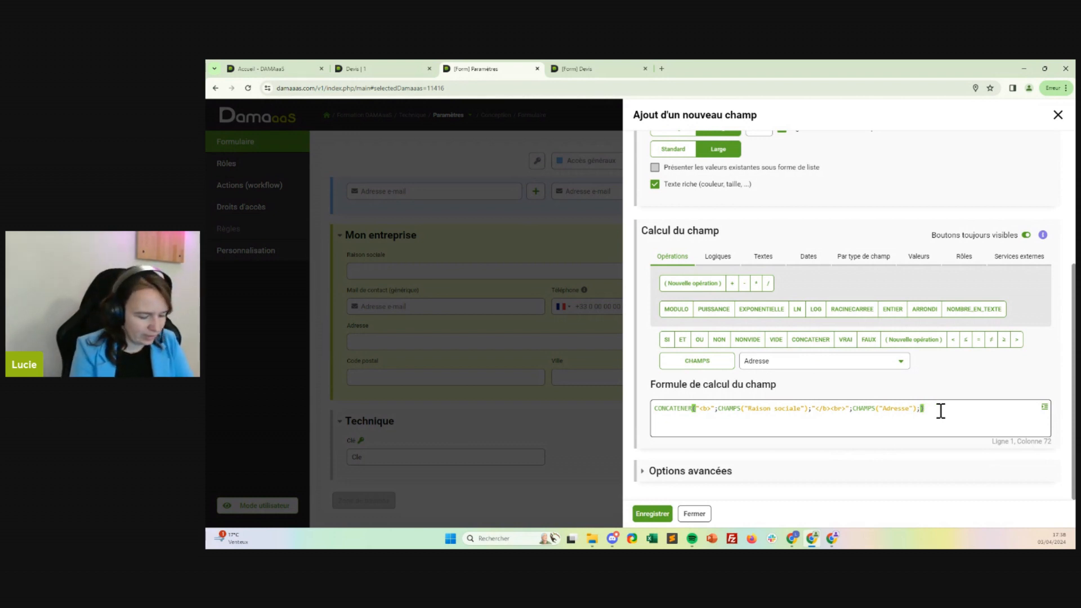
text(<br>)
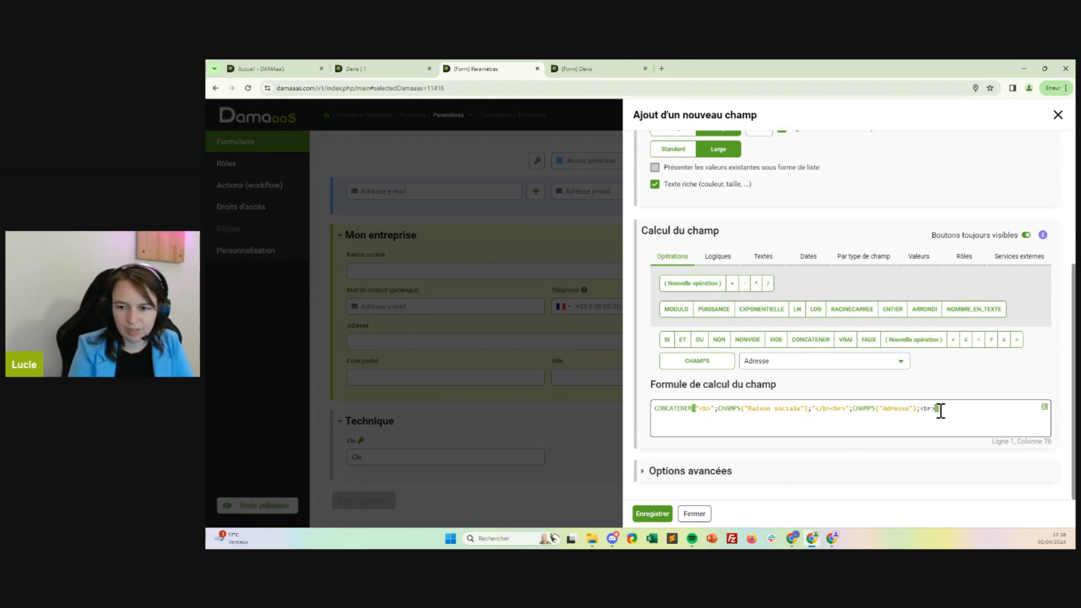
text(")
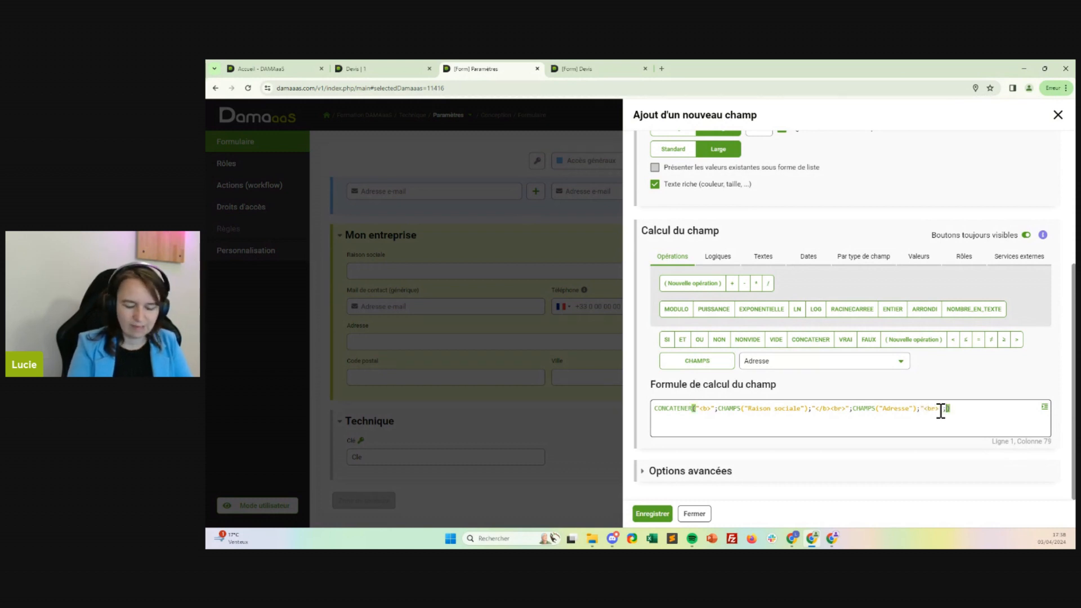
click(842, 363)
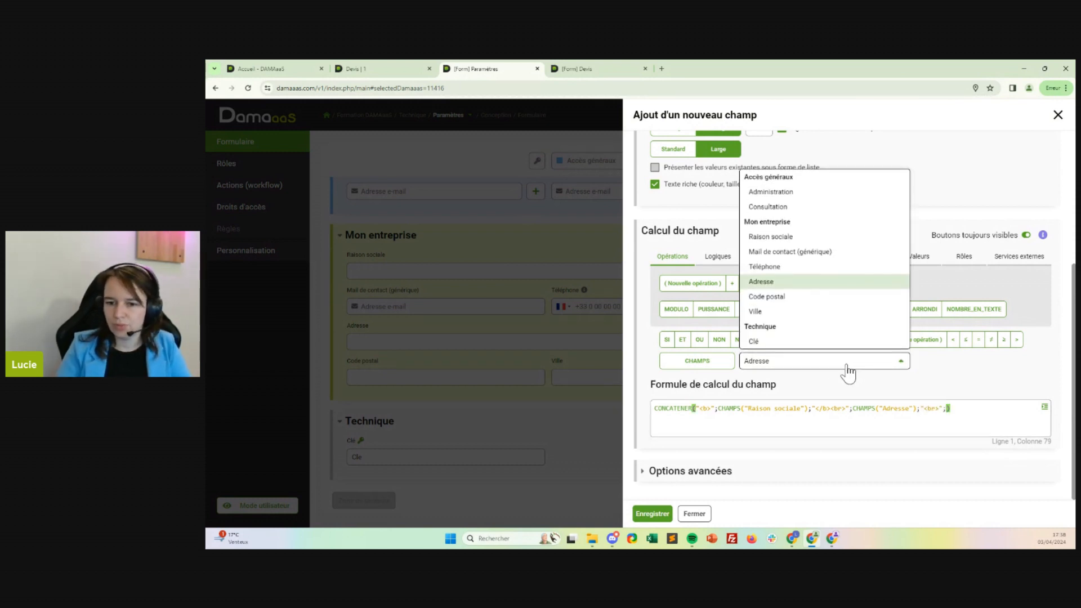
click(777, 292)
click(697, 361)
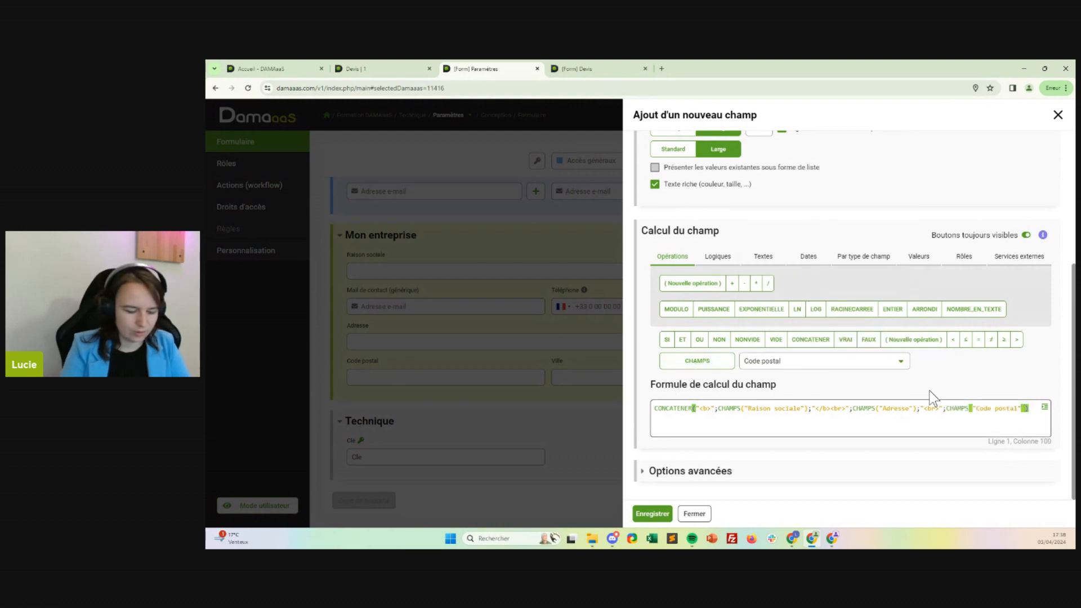
Append a " " space argument and the Ville field after Code postal in the concatenation formula.
text(;" ";)
click(888, 363)
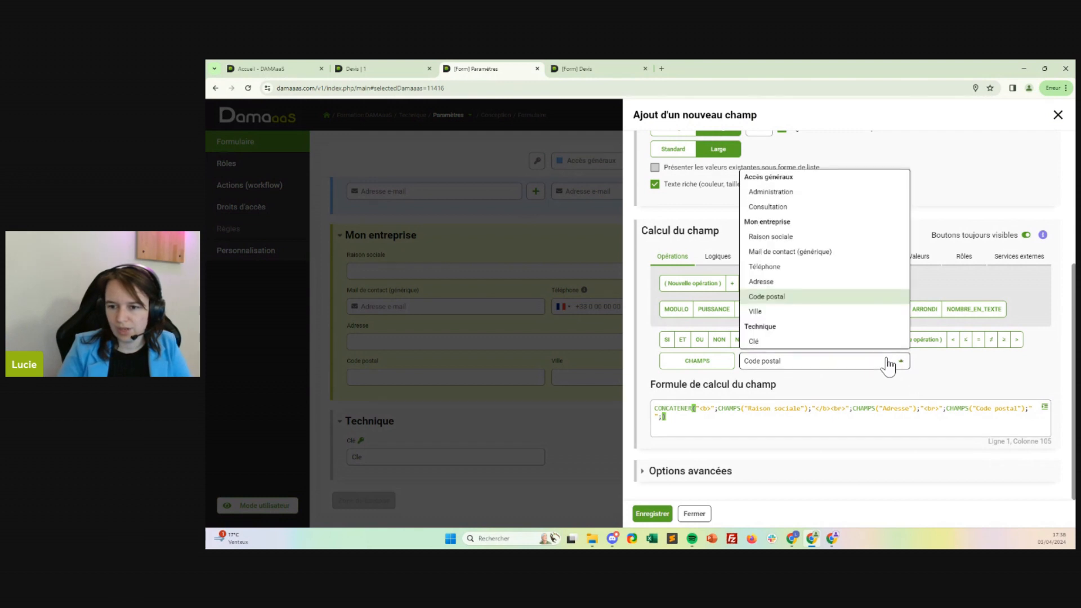
click(777, 311)
click(709, 363)
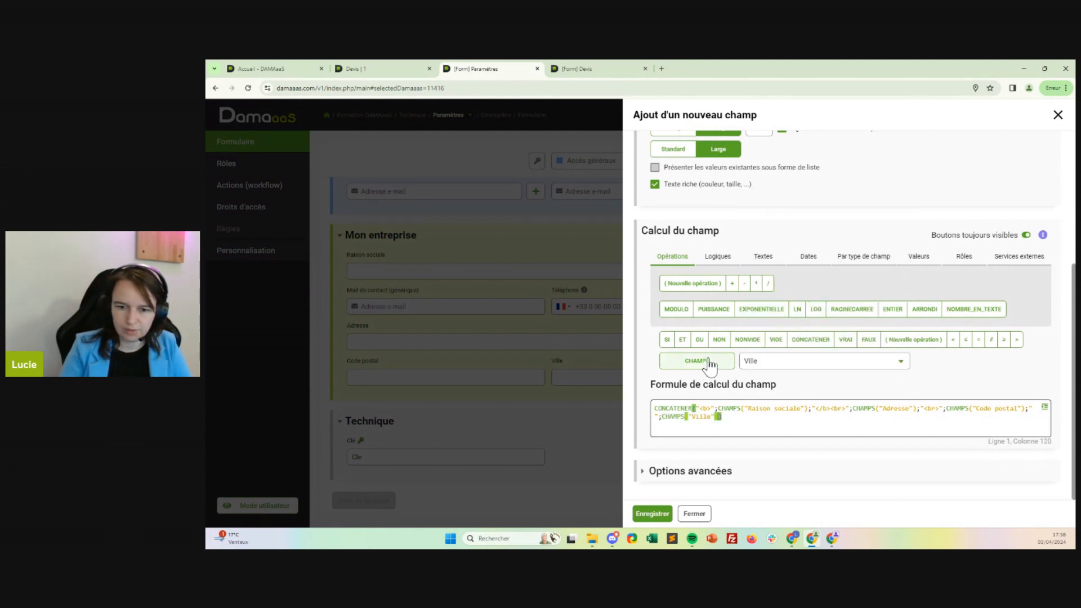
Append the text "<br>Téléphone : " and the Téléphone field after Ville in the formula.
text(;"<br>)
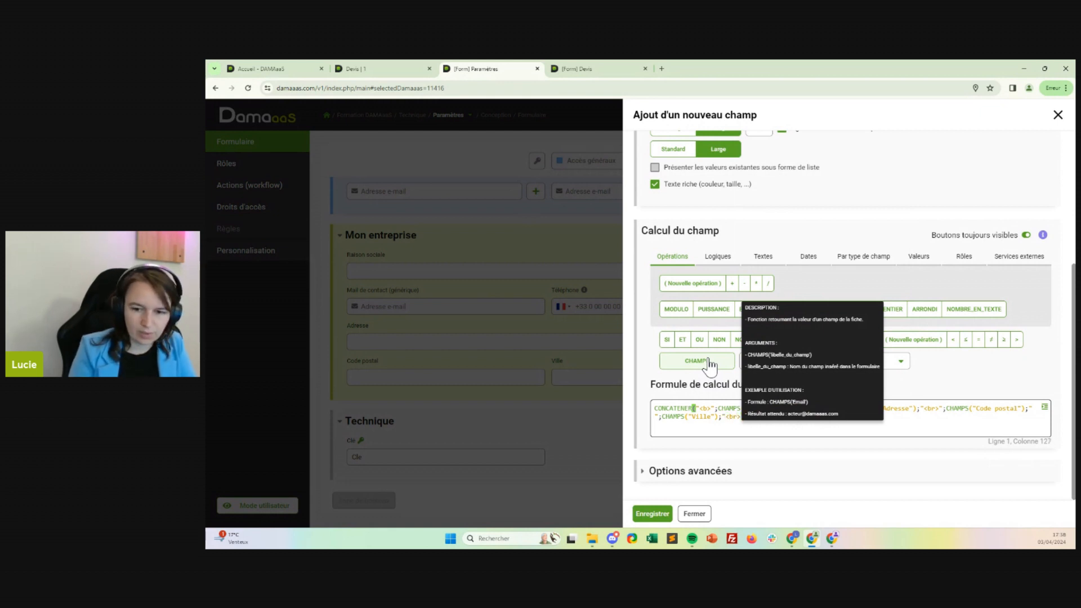
text(;"<br>T)
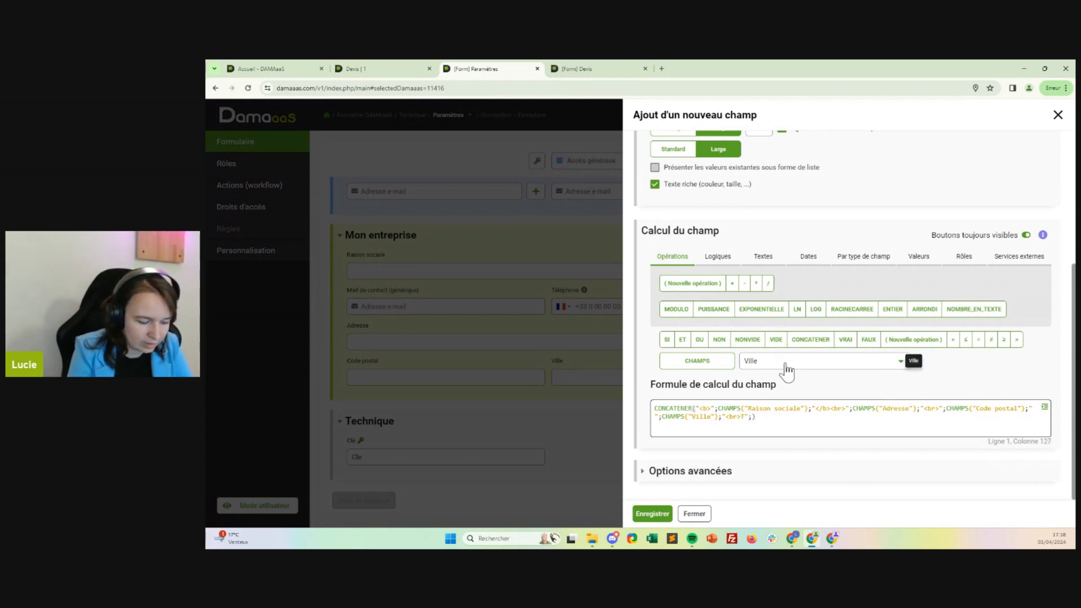
text(éléphone)
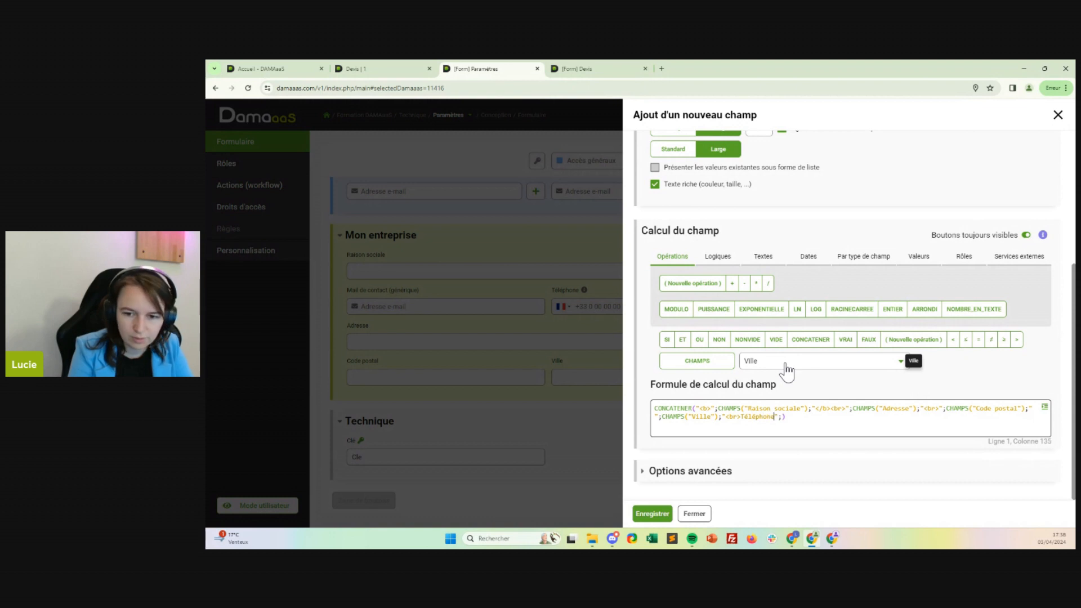
text( :)
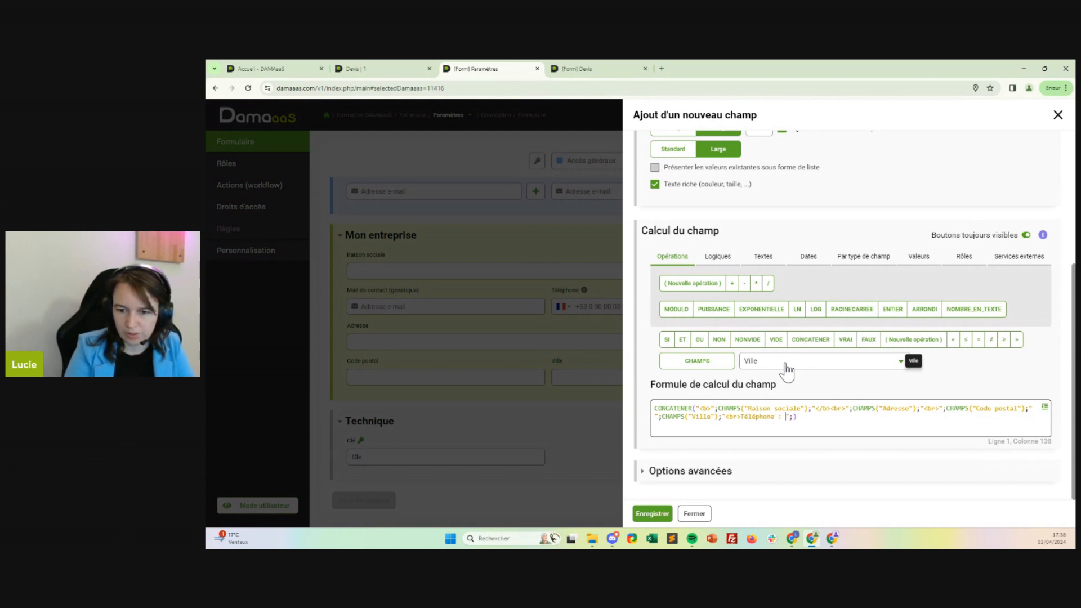
click(787, 363)
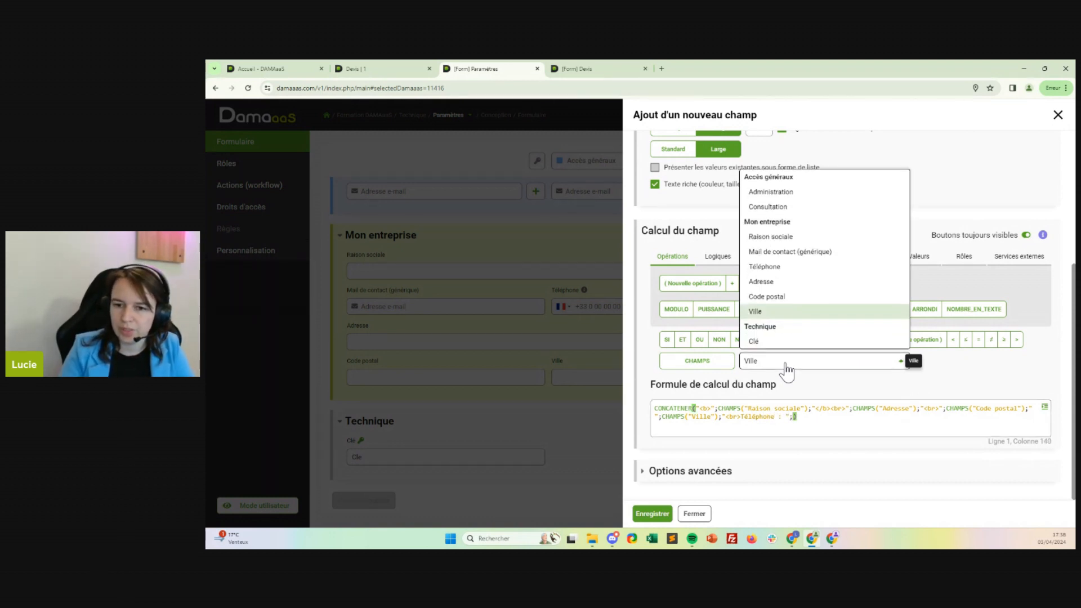
click(763, 278)
click(712, 357)
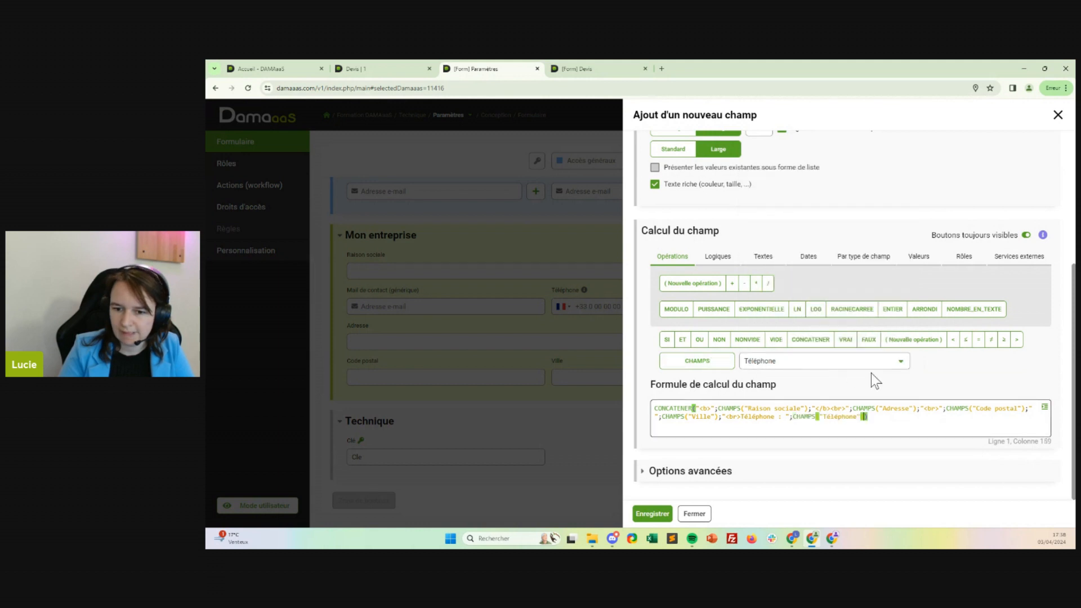
Append the text "<br>Mail : " and the Mail de contact (générique) field as separate arguments at the end of the formula.
text(;"<b)
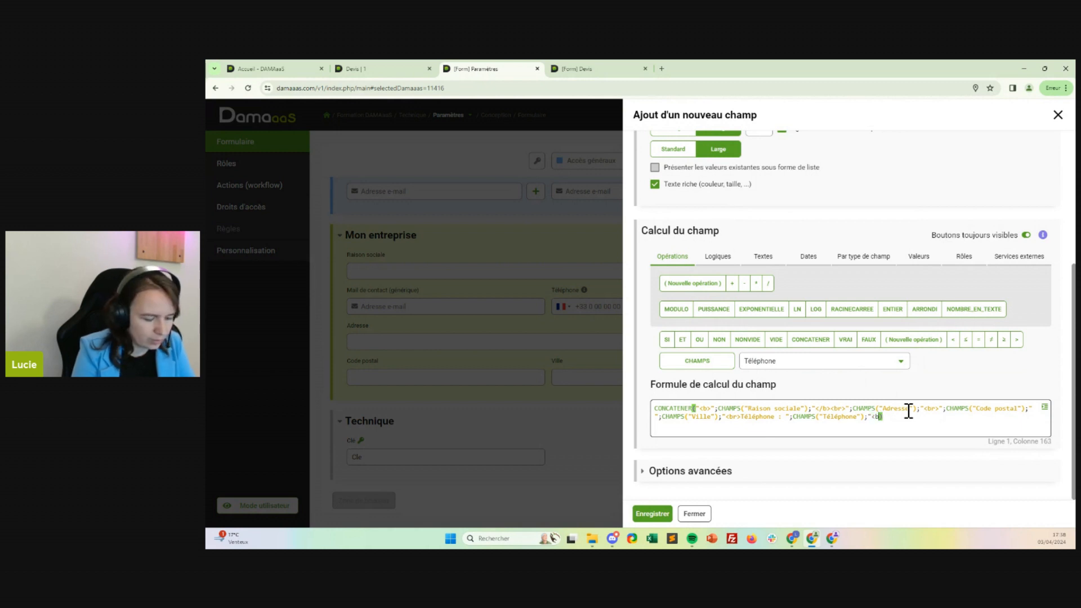
text(r>")
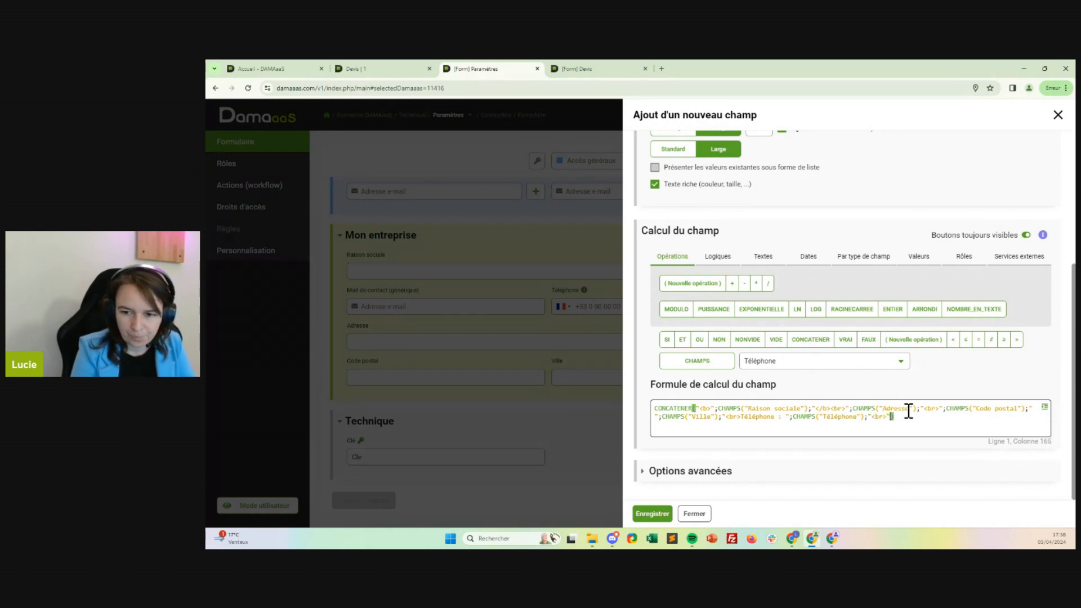
key(Left)
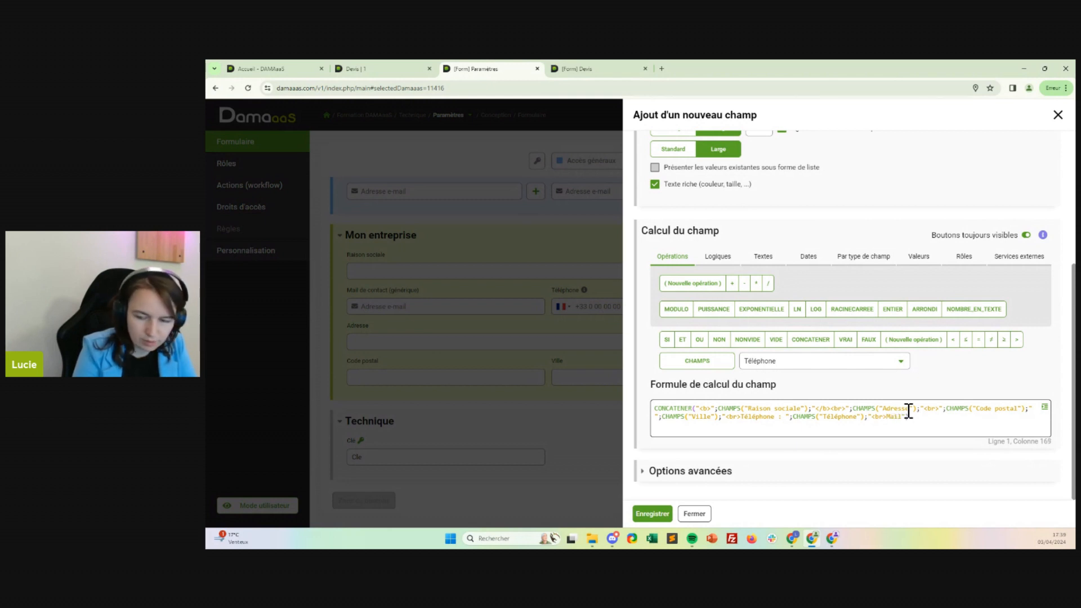
text(Mail :)
key(Right)
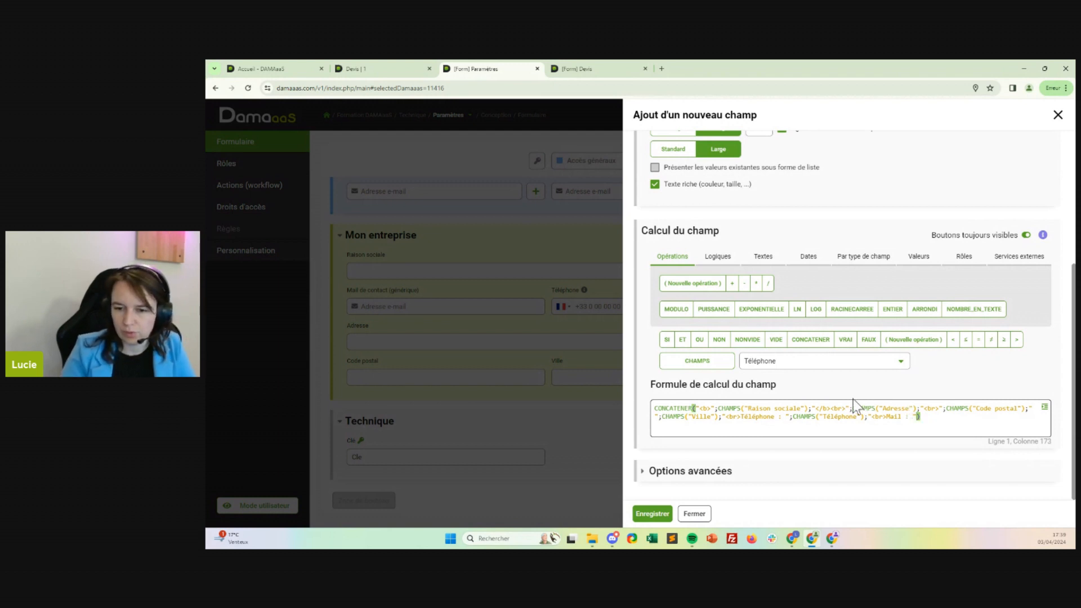
click(837, 364)
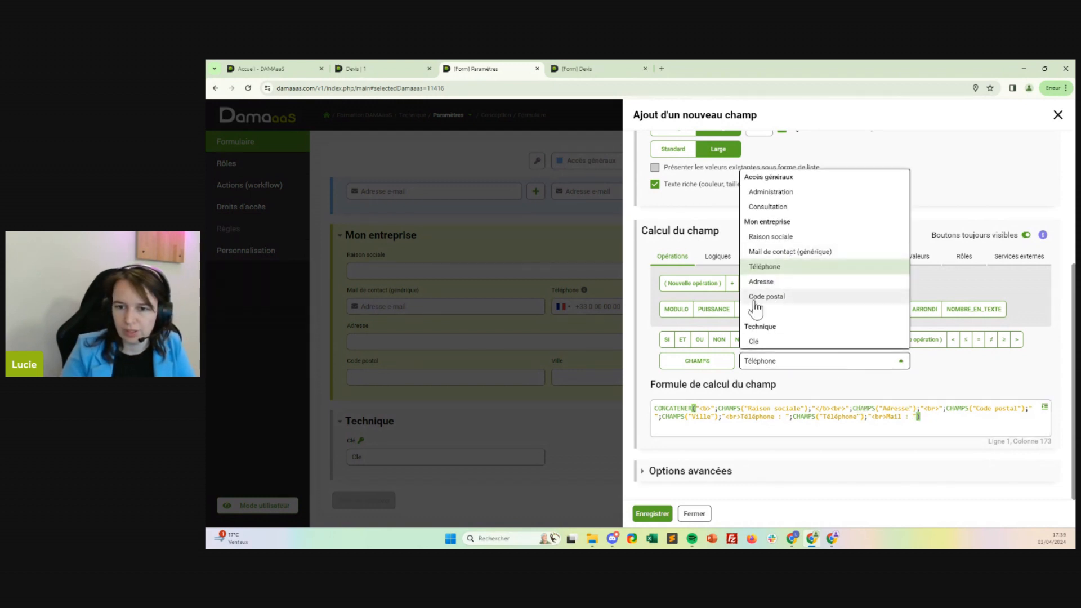
click(756, 252)
click(697, 361)
click(918, 416)
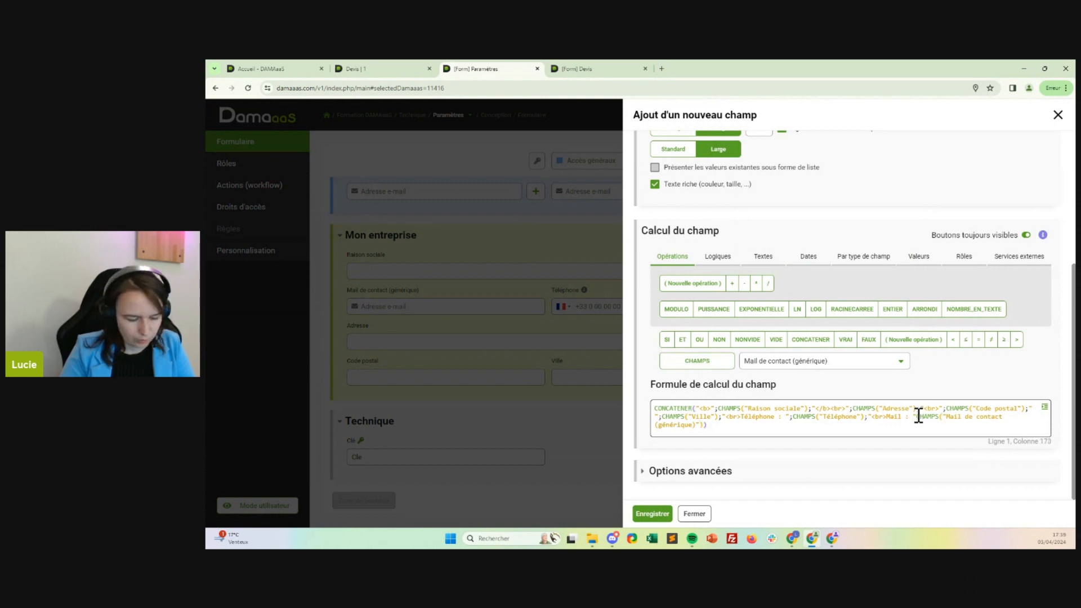
text(;)
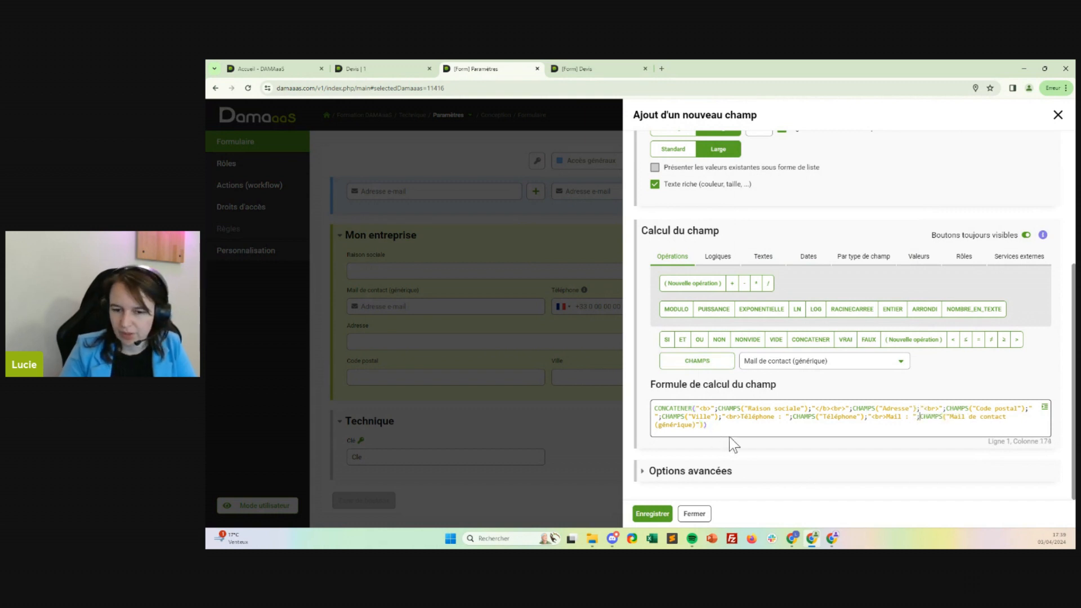
Format the calculation formula with one argument per line and save the new calculated field.
click(1044, 407)
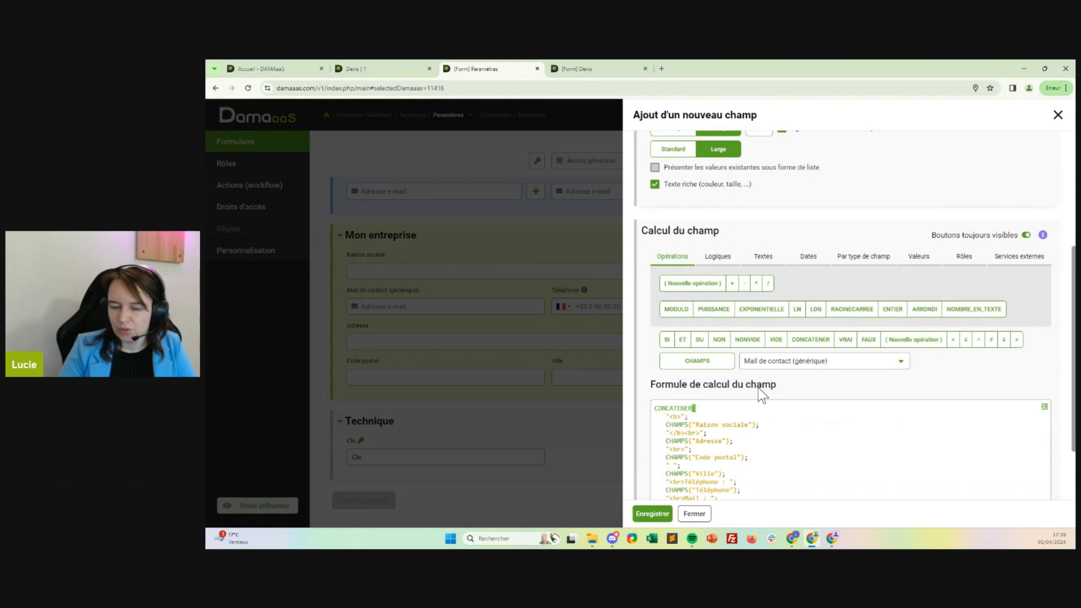
scroll(760, 389, down, 2)
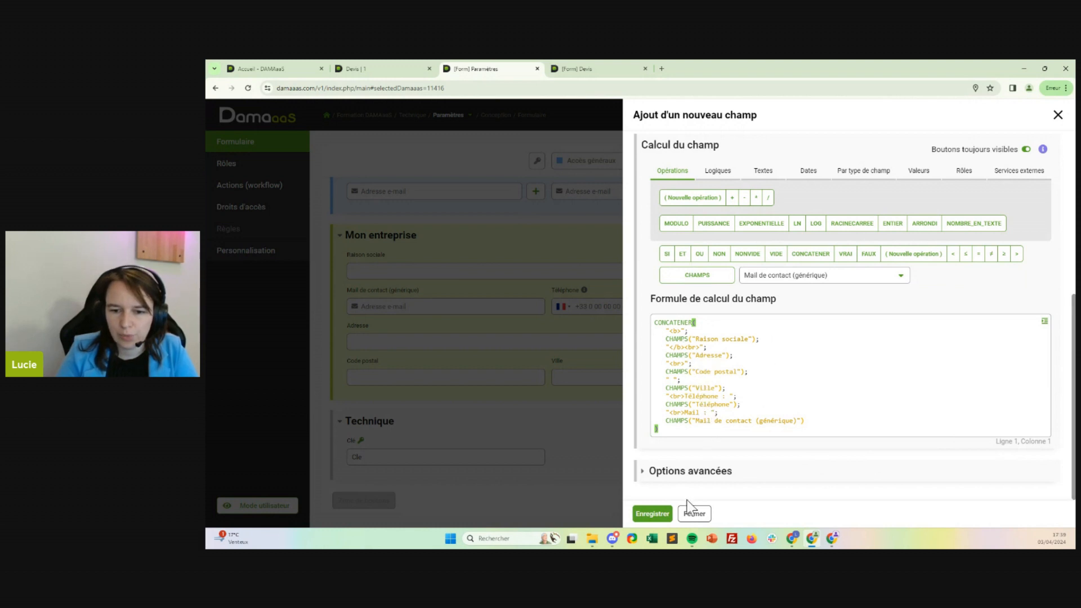
click(653, 514)
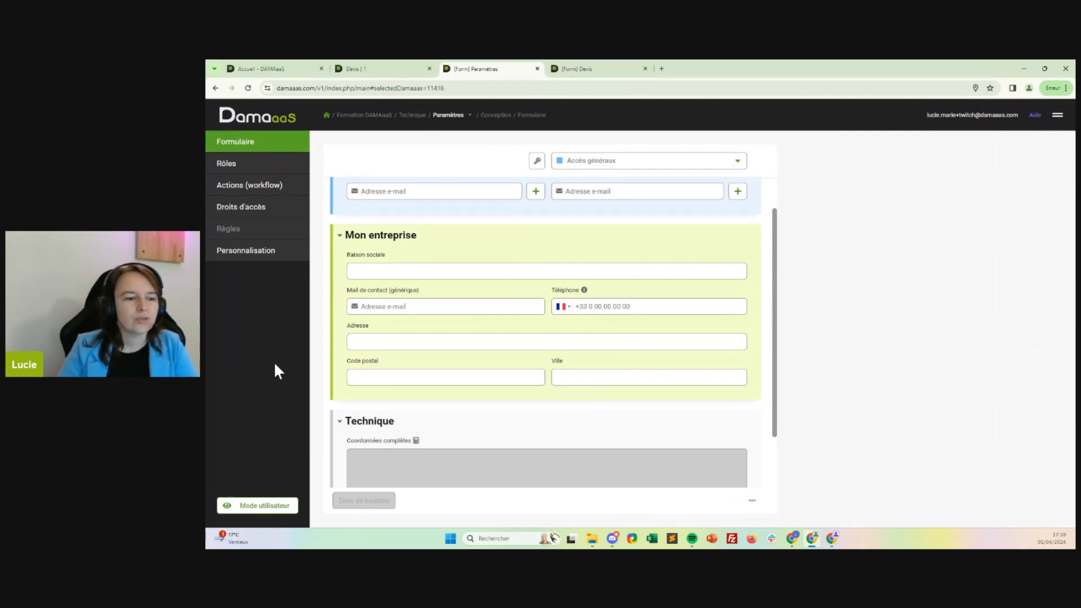
In user mode, open the existing Paramètres record, examine its calculated Coordonnées complètes field, and close the record.
click(280, 506)
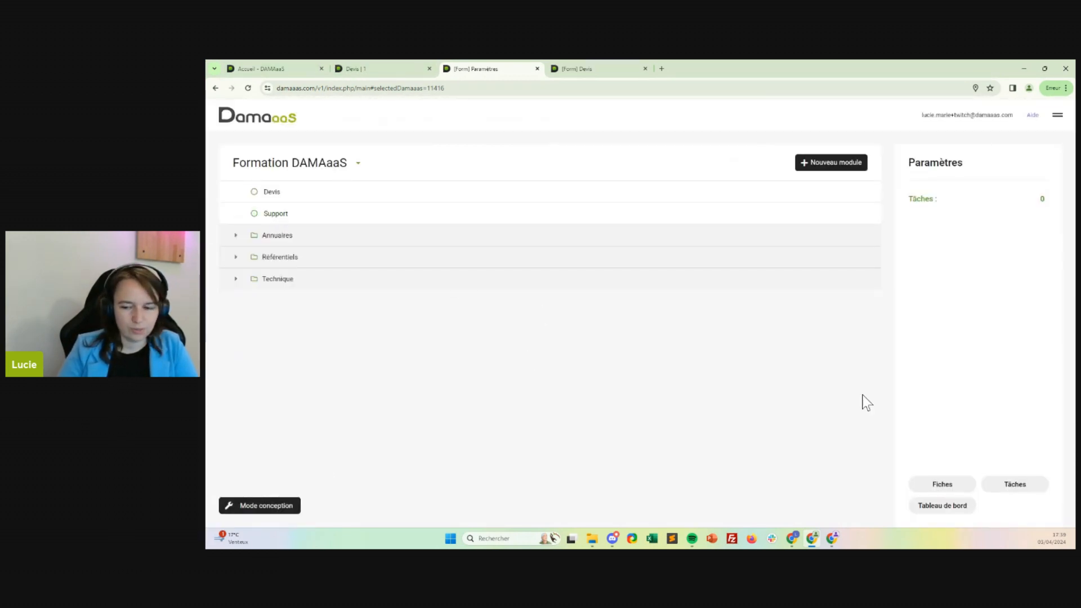
click(943, 484)
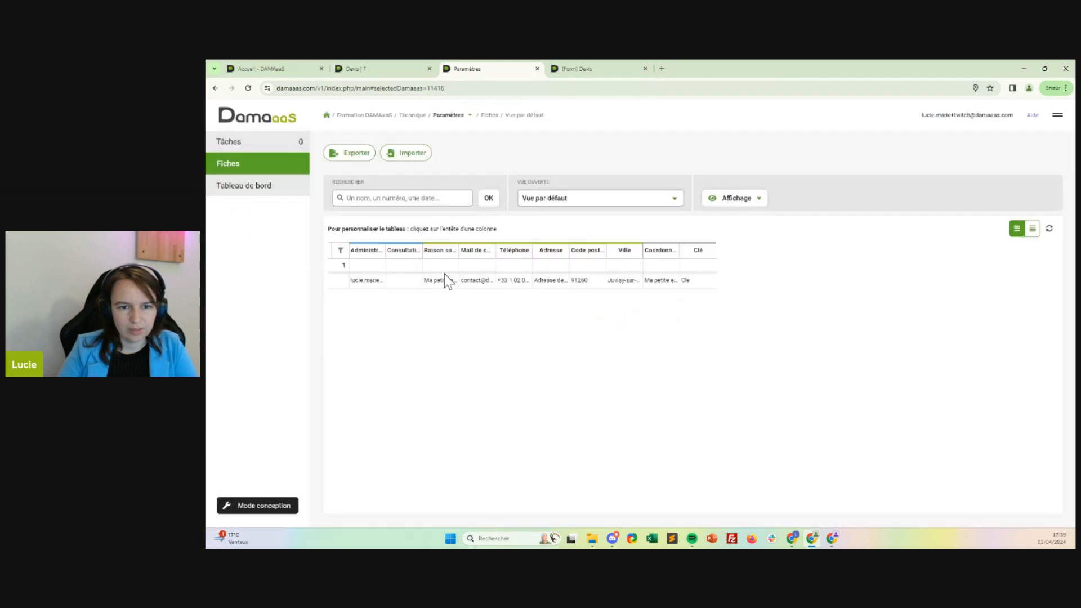
click(591, 285)
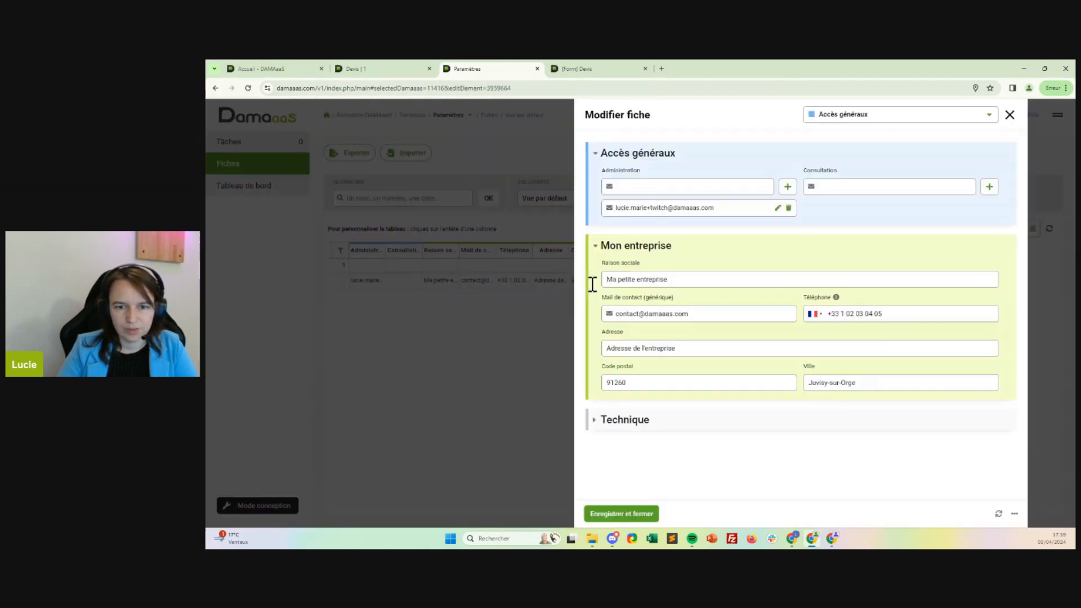
click(501, 427)
scroll(567, 401, down, 2)
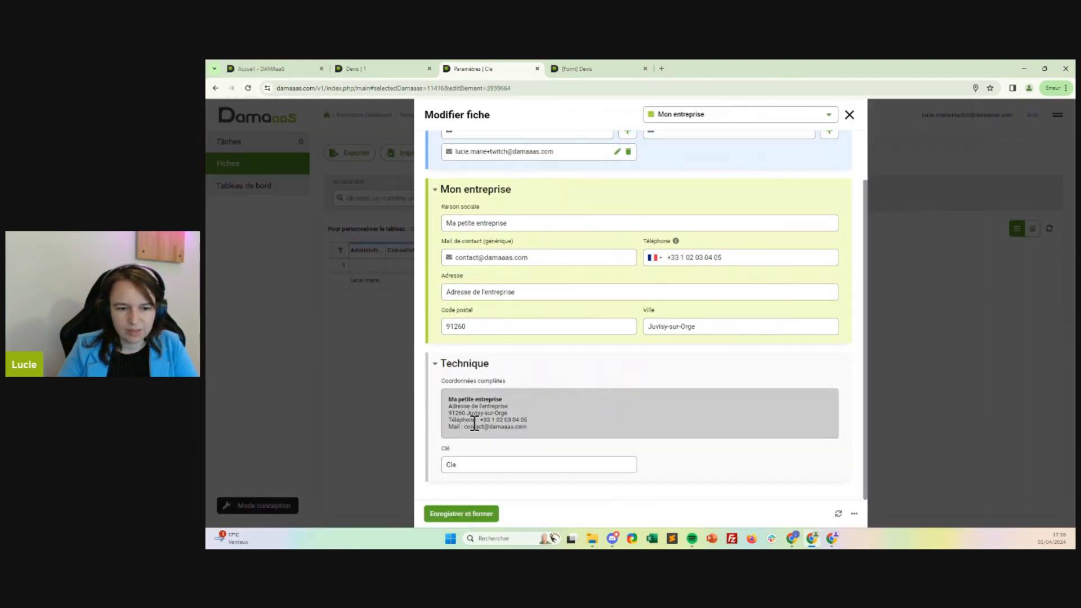
drag(535, 428, 449, 397)
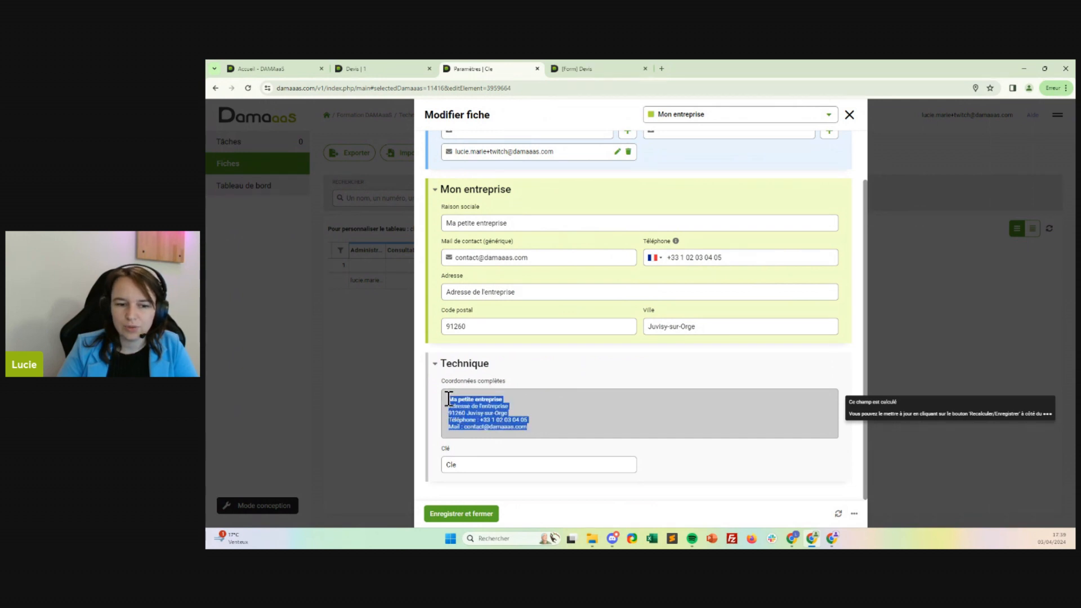
click(605, 414)
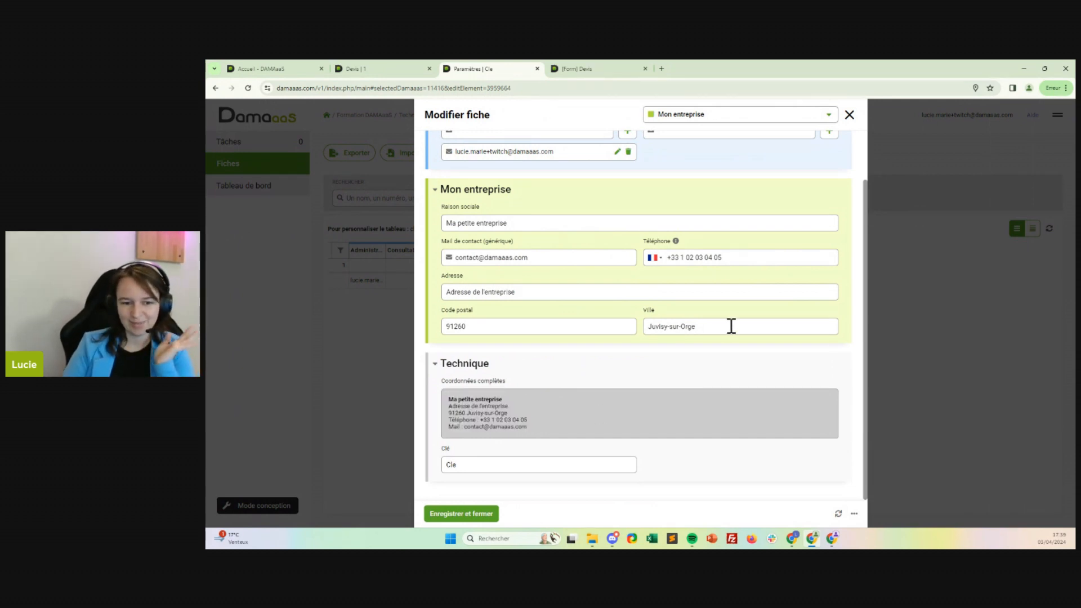
click(848, 116)
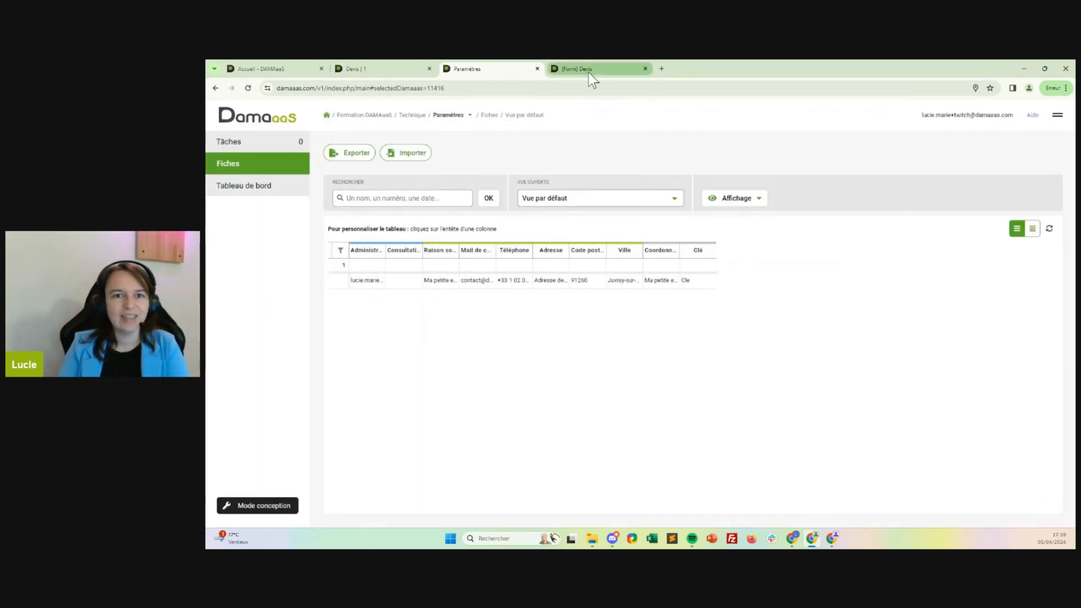
Return to the Devis form design, view the Devis PDF field's template, and close it without saving.
click(586, 69)
click(374, 72)
click(595, 68)
scroll(534, 241, up, 2)
scroll(538, 248, up, 1)
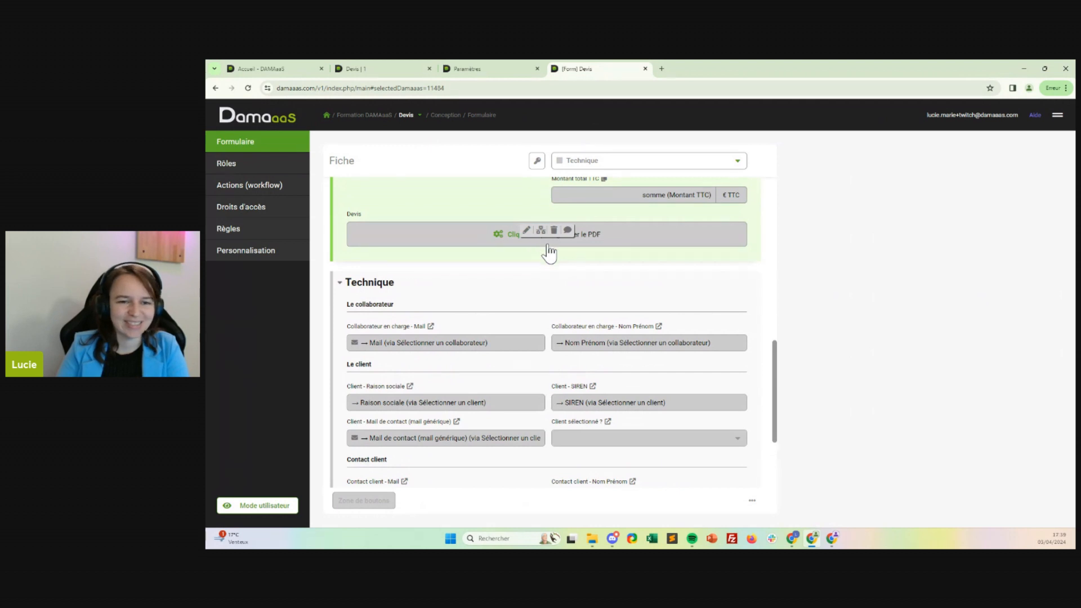
click(525, 232)
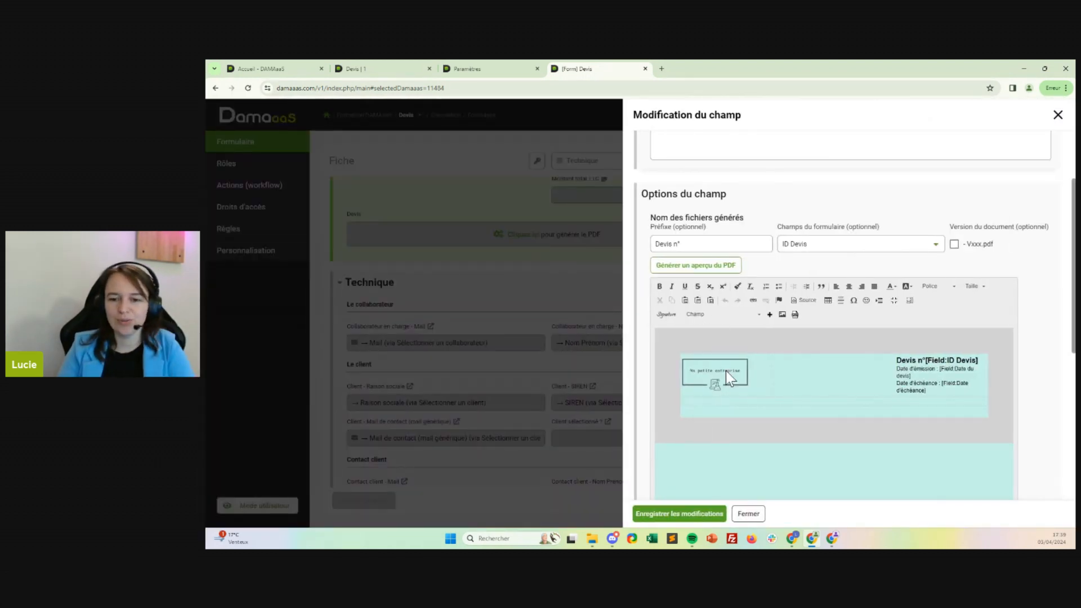
click(749, 514)
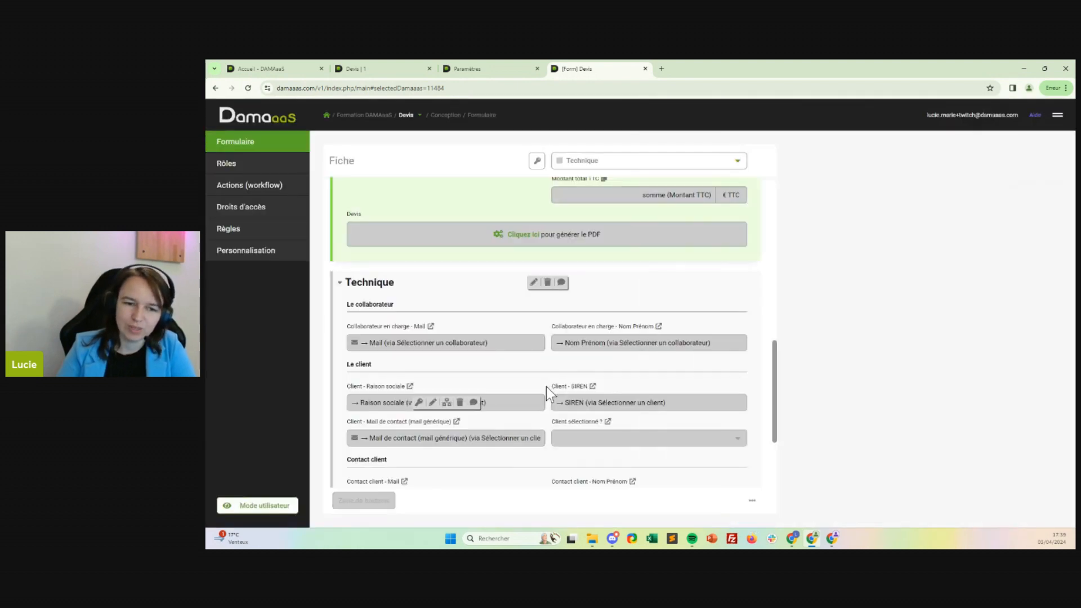
Start a new field below Clé paramètres in the Devis form's Technique section, with type Champ de l'autre fiche.
scroll(546, 387, down, 3)
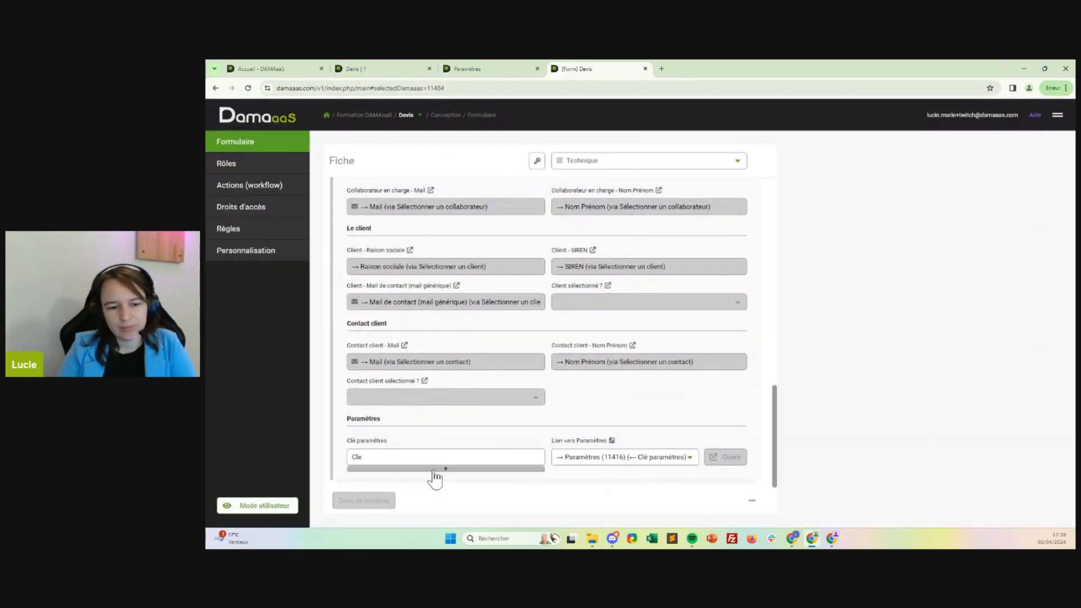
click(434, 476)
click(415, 429)
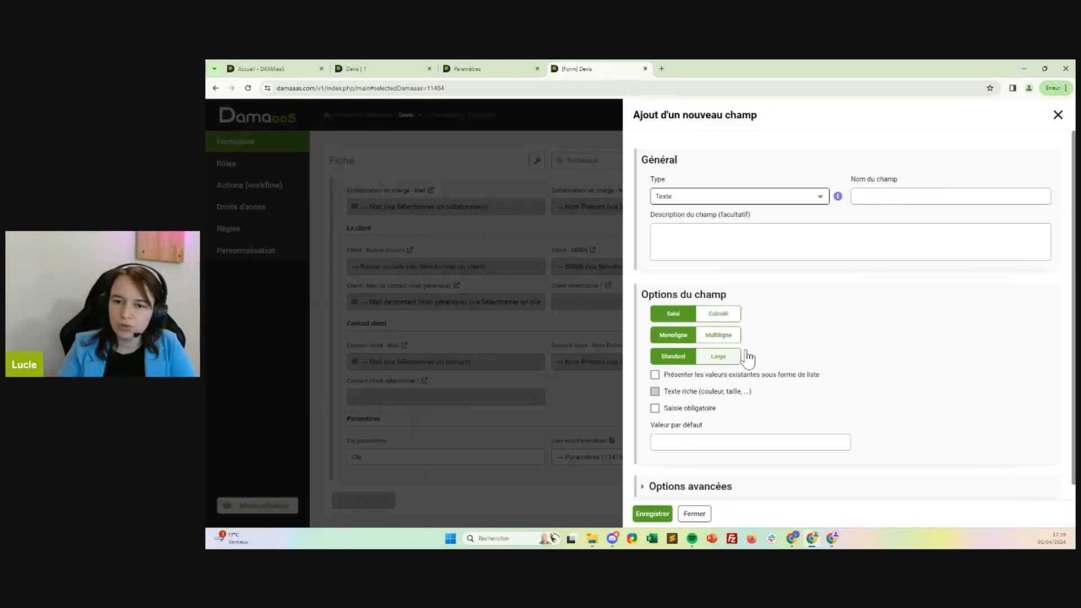
click(765, 203)
scroll(782, 357, down, 3)
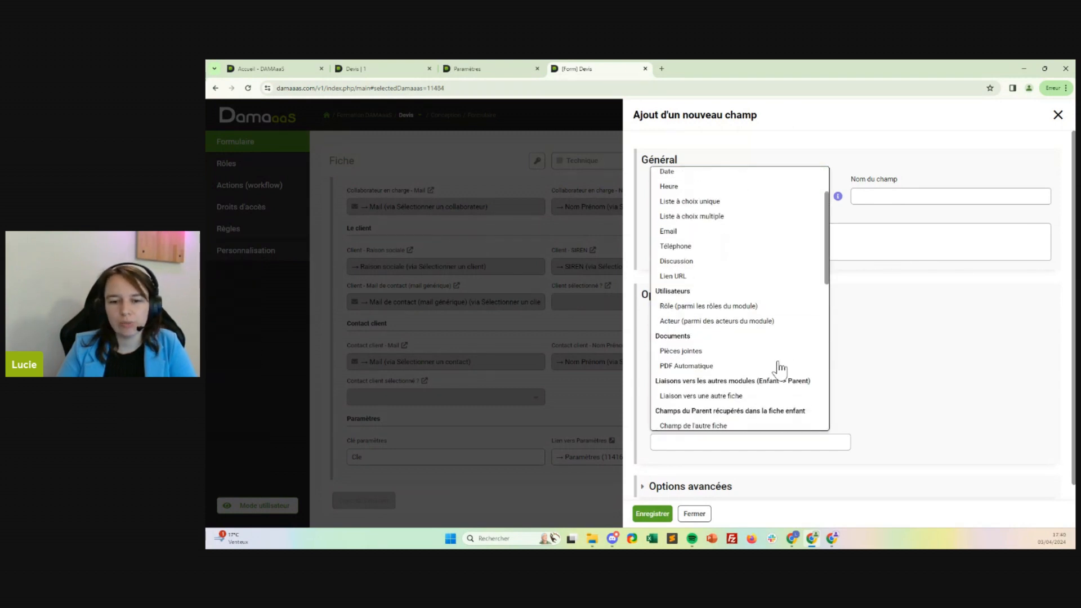
click(690, 405)
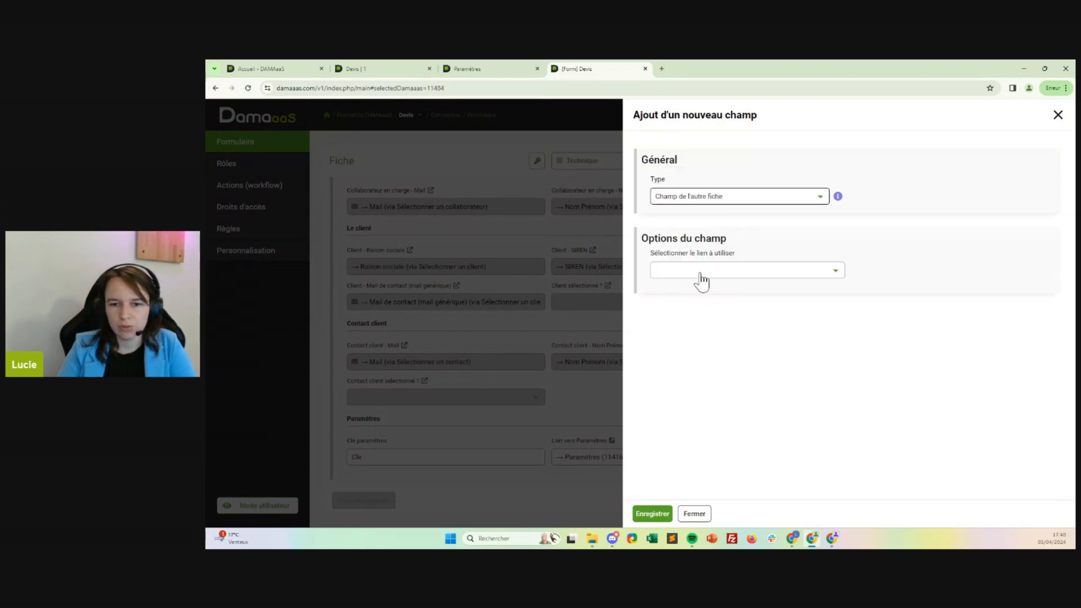
Use the link Lien vers Paramètres to retrieve the Coordonnées complètes field, and save the new field.
click(701, 273)
click(691, 412)
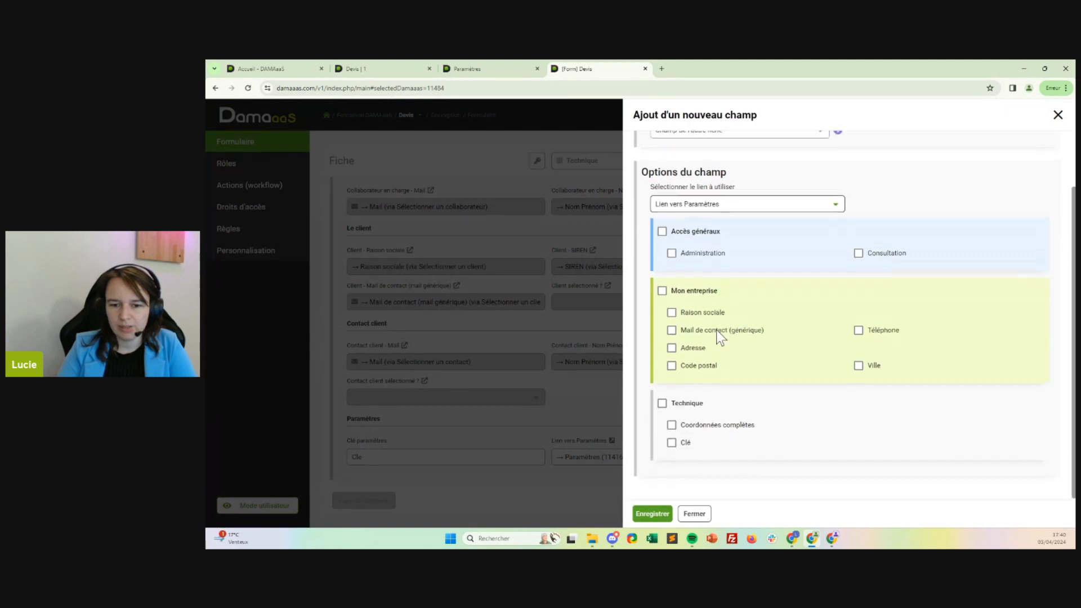
click(674, 424)
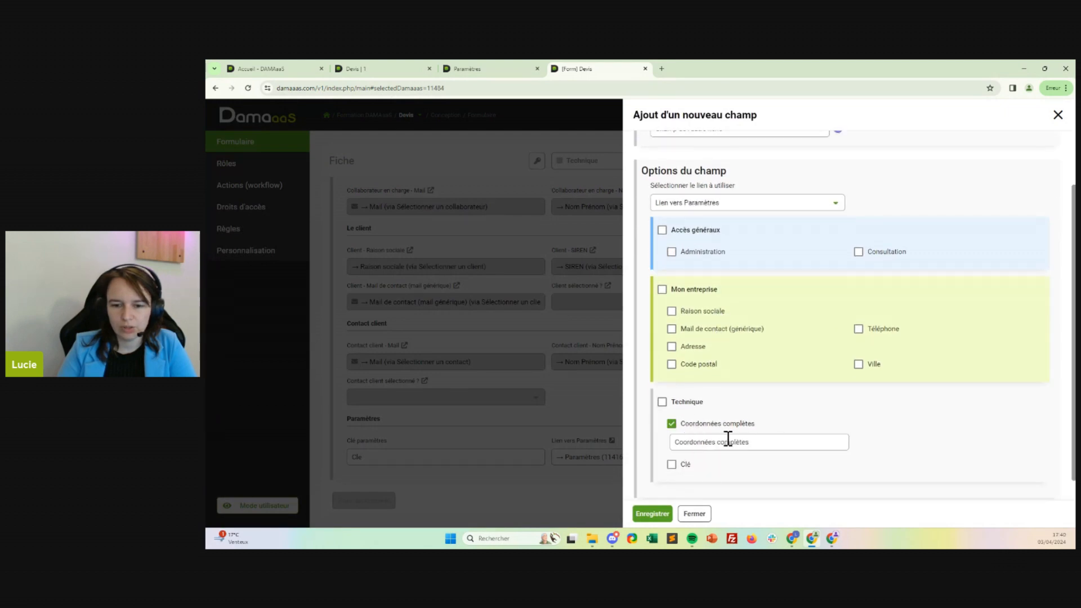
click(653, 514)
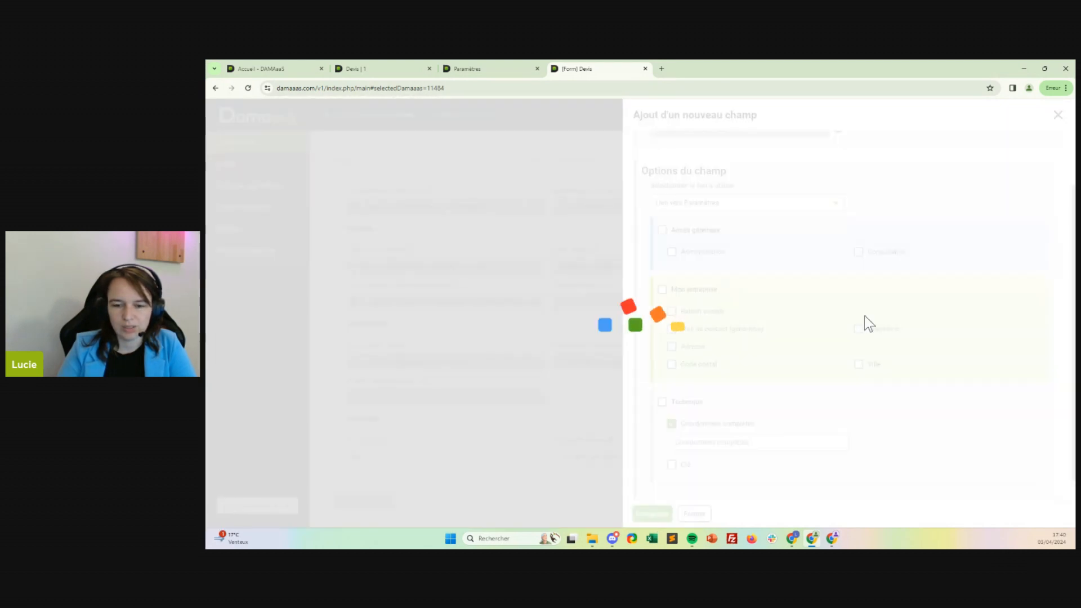
In the Devis PDF field's template, insert the Coordonnées complètes field below the company logo and save the changes.
scroll(431, 390, down, 2)
scroll(431, 390, up, 2)
scroll(431, 390, up, 2)
click(526, 240)
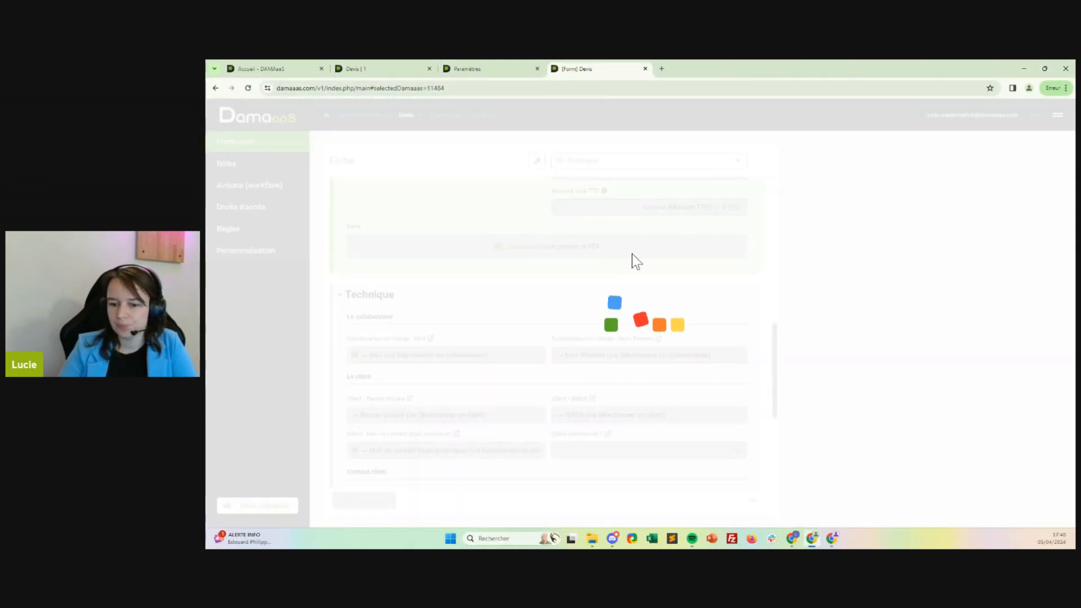
scroll(827, 296, down, 4)
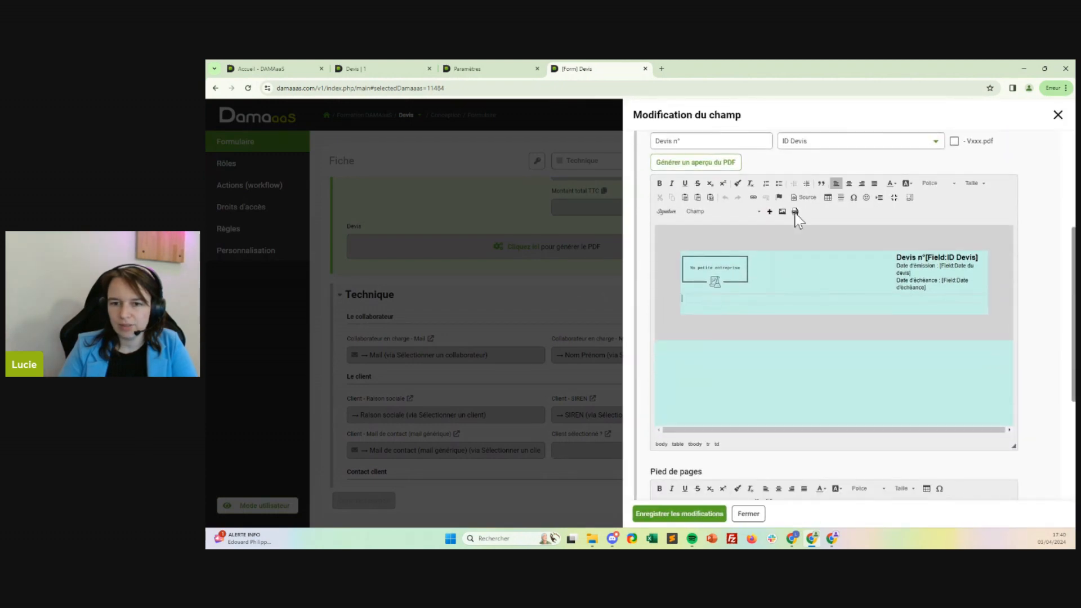
click(752, 212)
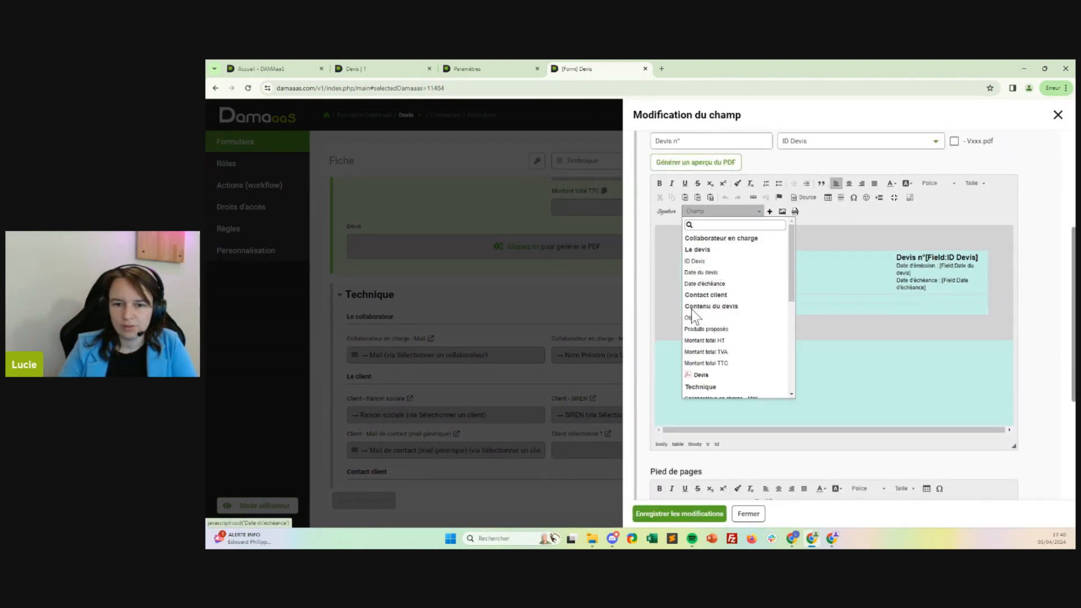
scroll(722, 336, down, 10)
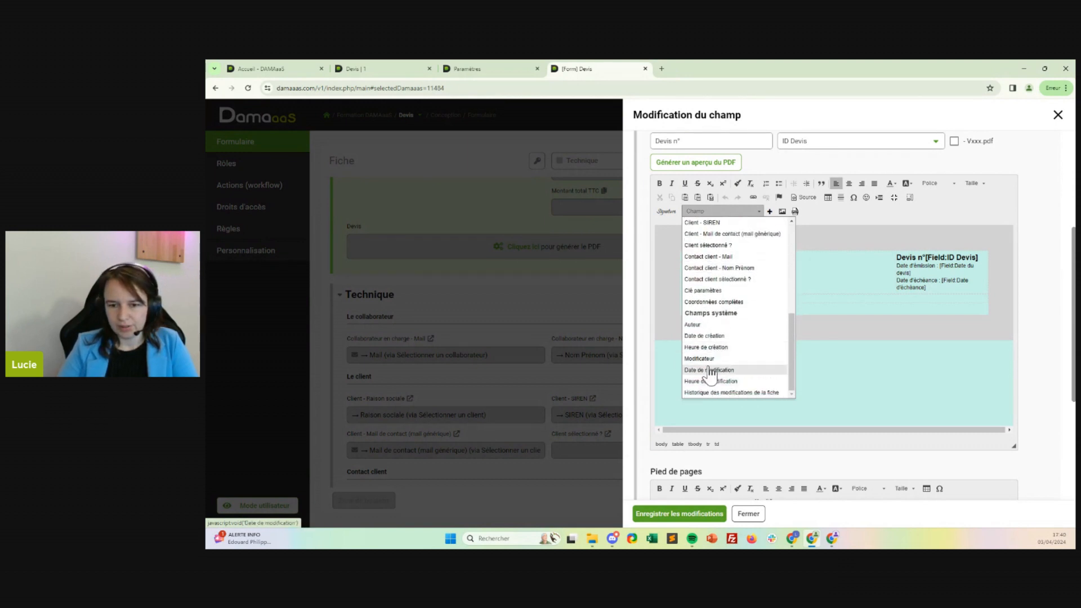
click(715, 302)
click(770, 211)
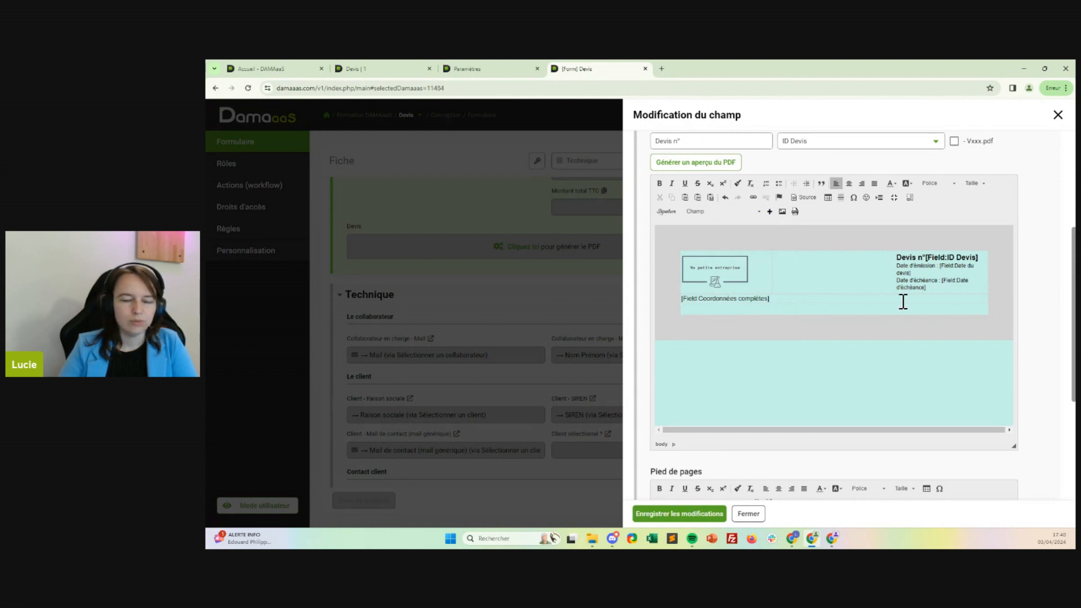
click(694, 514)
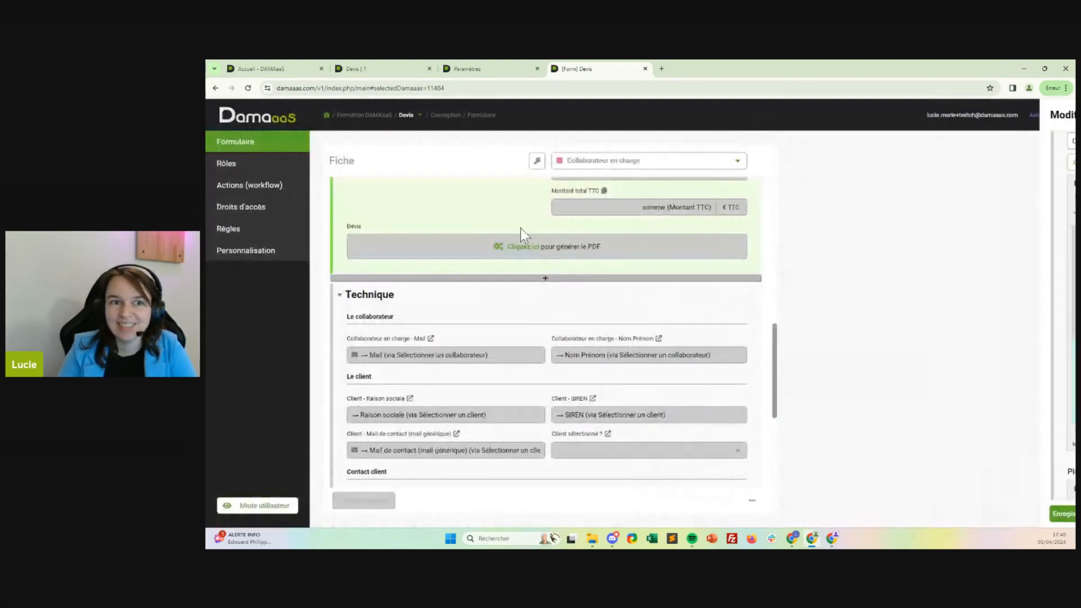
Refresh the open Devis record in user mode, generate its quote PDF, and open the generated file.
click(430, 67)
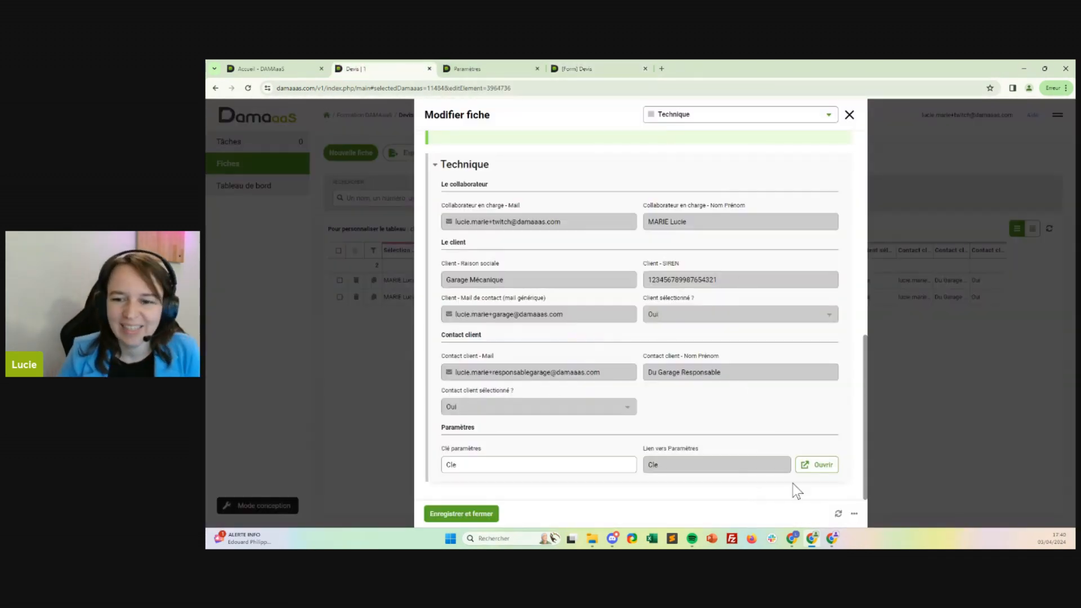
click(839, 514)
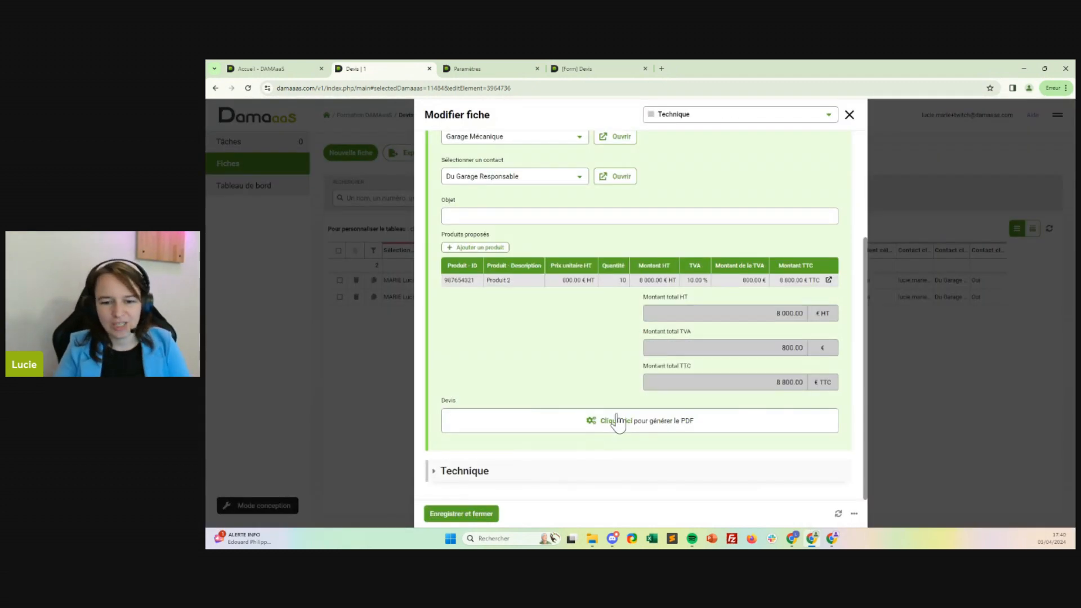
click(624, 422)
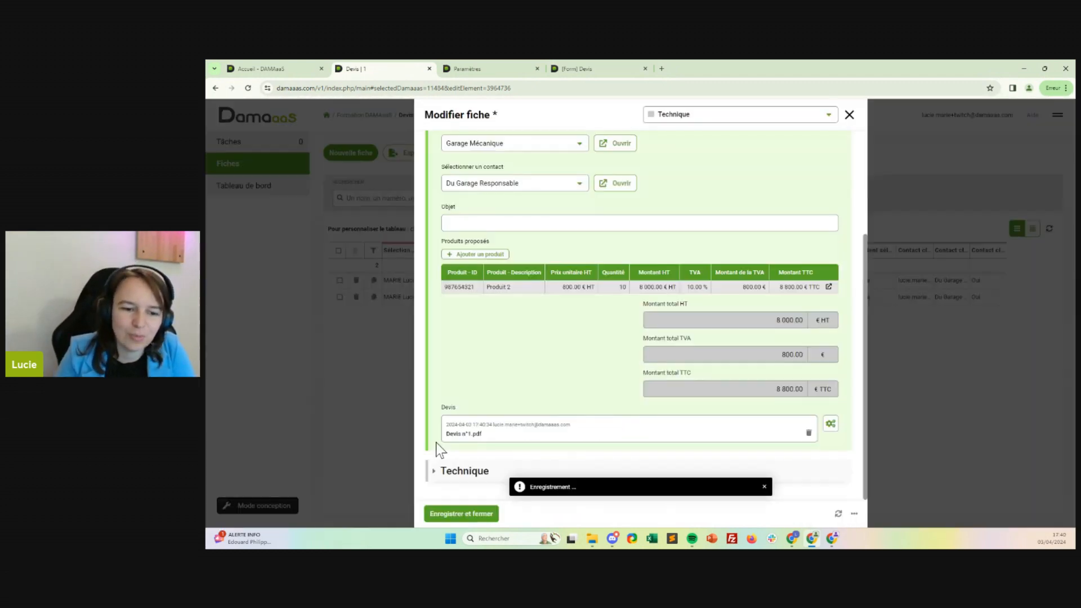
click(464, 435)
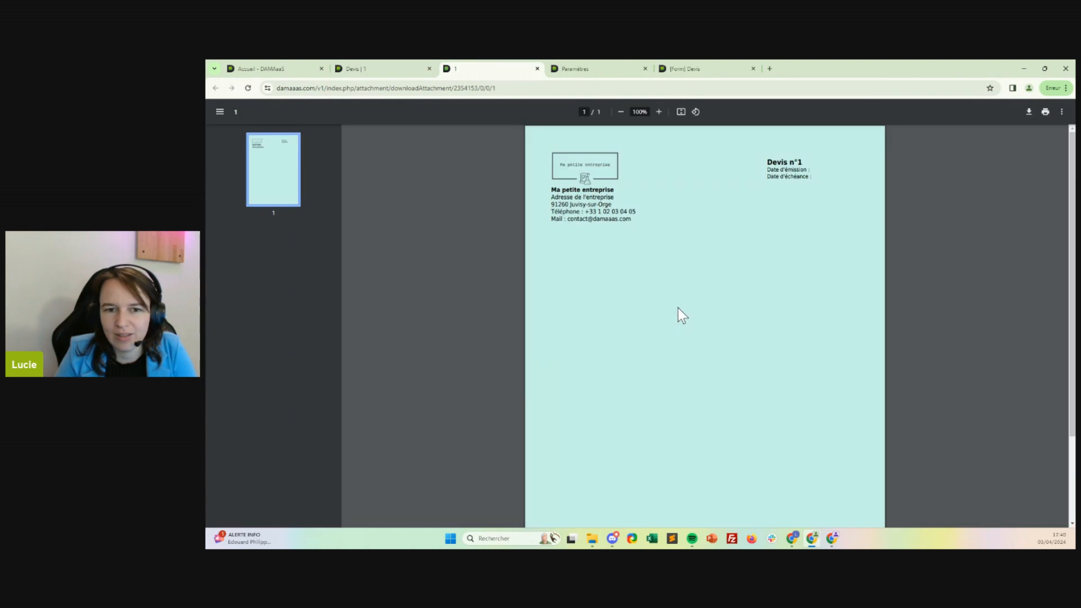
Examine the company contact details and the quote number and date block in the generated PDF.
drag(558, 190, 635, 217)
click(614, 214)
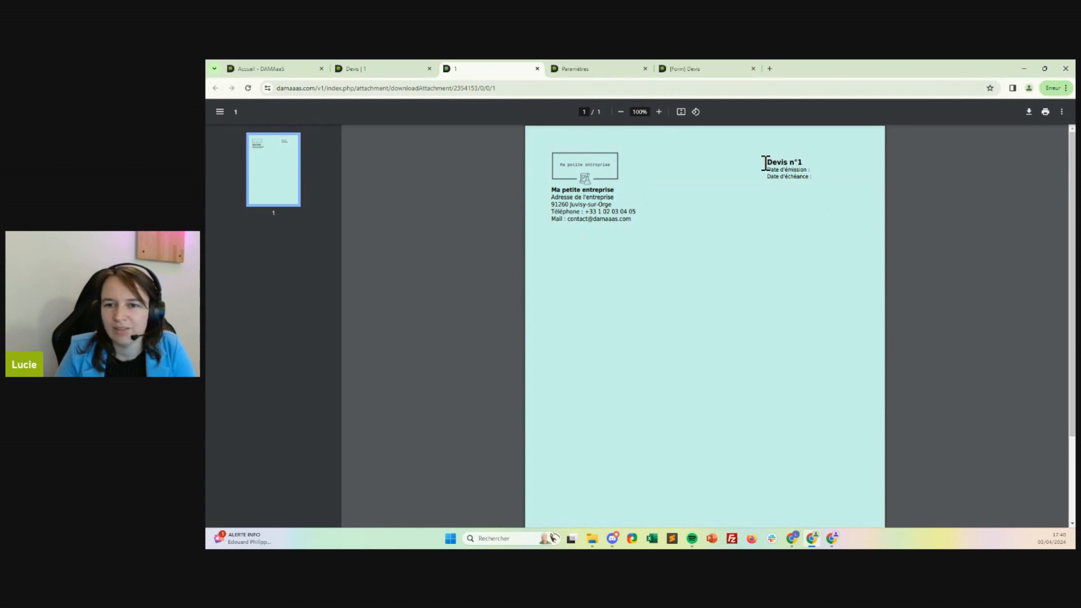
drag(765, 162, 830, 181)
click(787, 159)
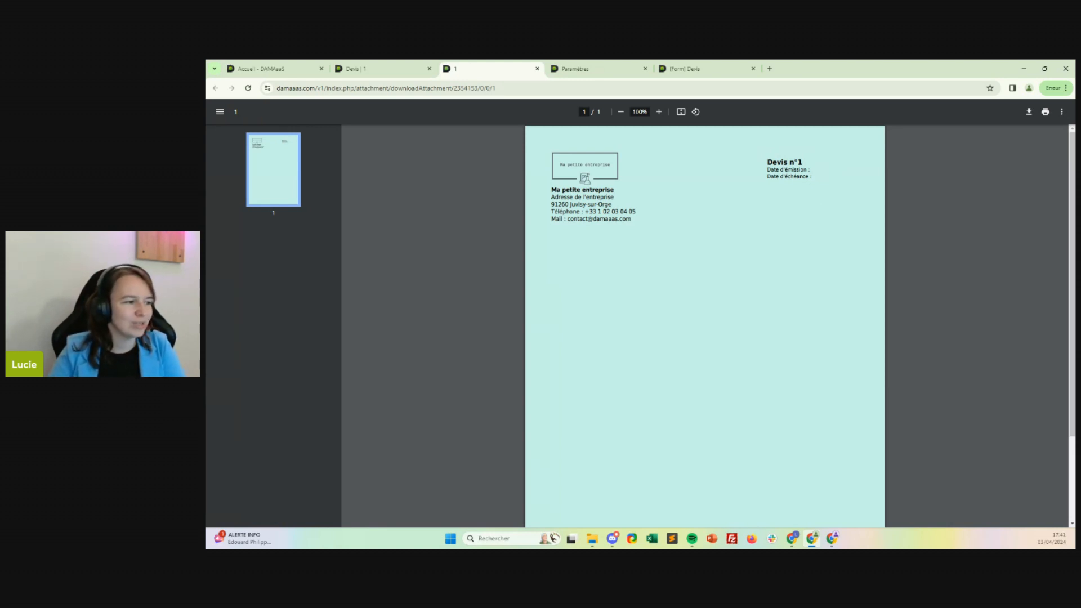
Return to the Devis form design and open the Devis PDF field's template for editing.
click(383, 68)
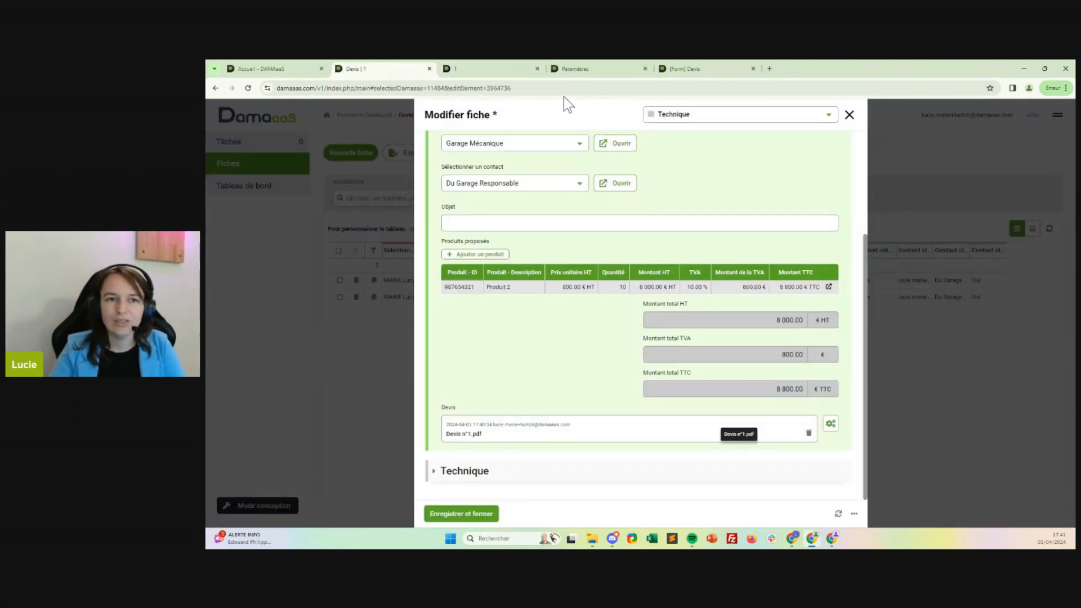
click(572, 66)
click(729, 69)
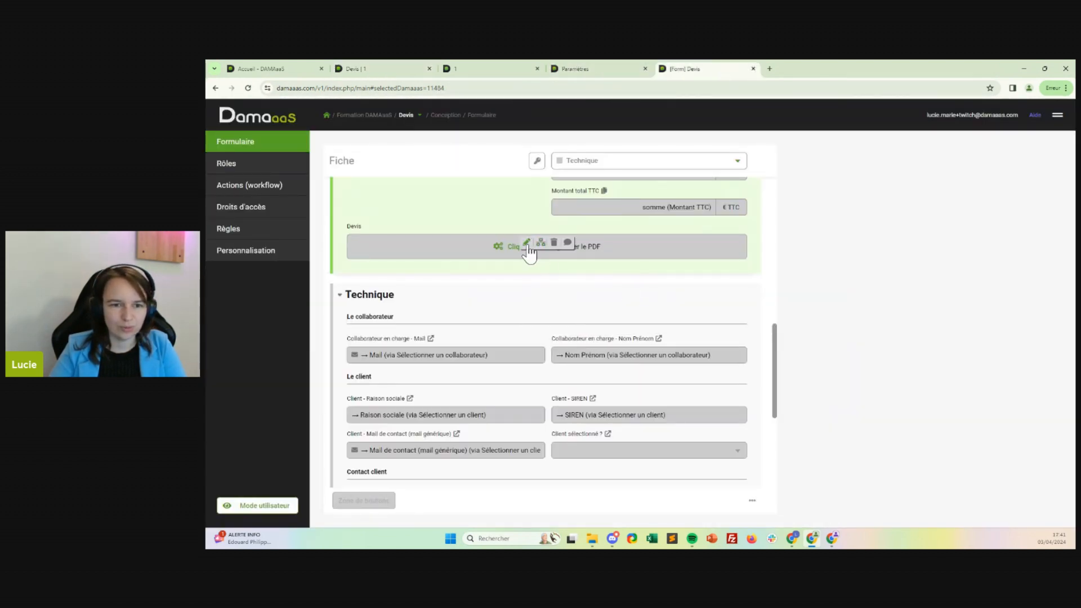
click(528, 246)
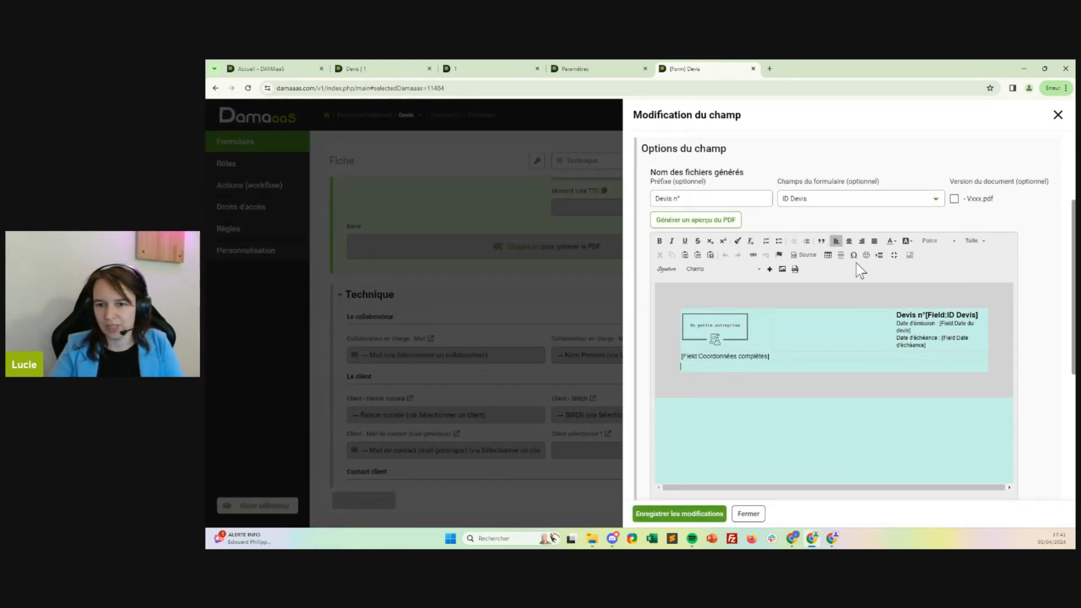
Insert a table with 1 row, 1 column, border size 0 and 100% width below the Coordonnées complètes field.
click(831, 254)
text(1)
key(Tab)
text(1)
key(Tab)
key(Tab)
text(0)
key(Tab)
key(Tab)
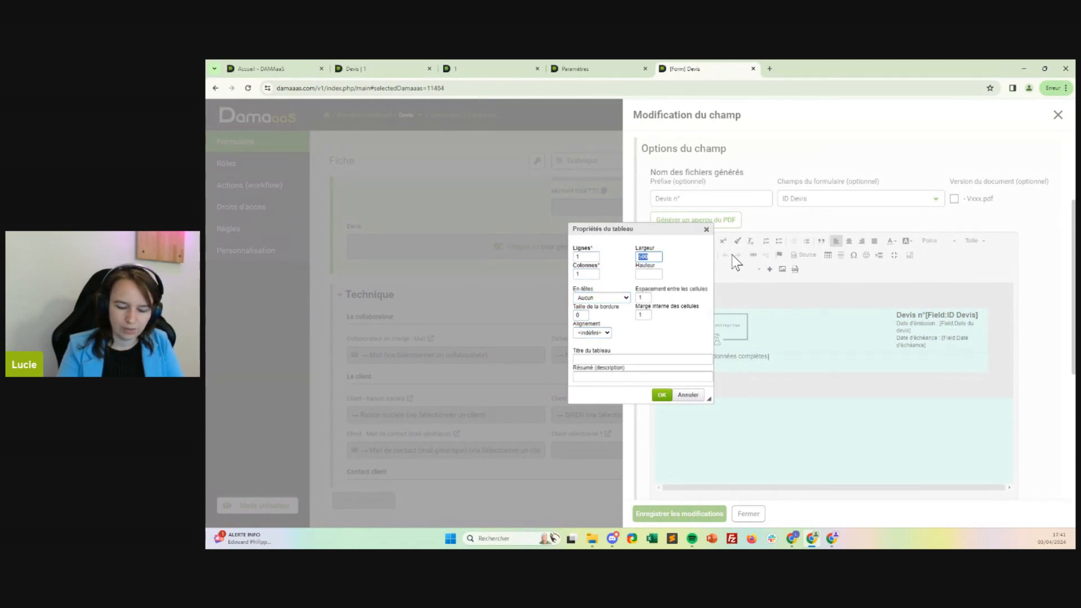
text(100)
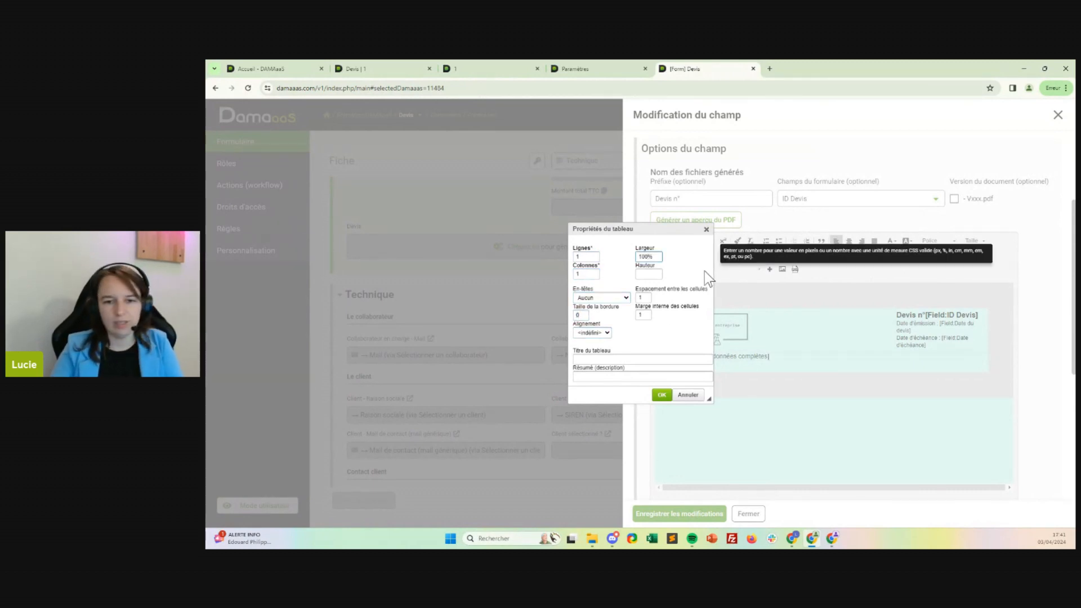
click(662, 395)
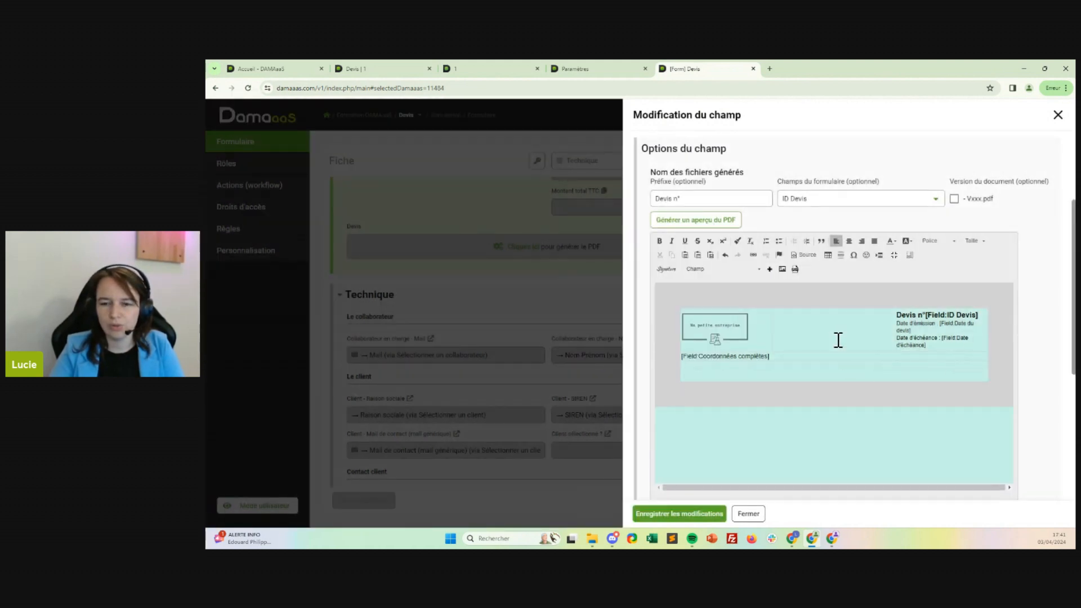
Set the new table cell's horizontal alignment to Droite in its cell properties.
click(861, 241)
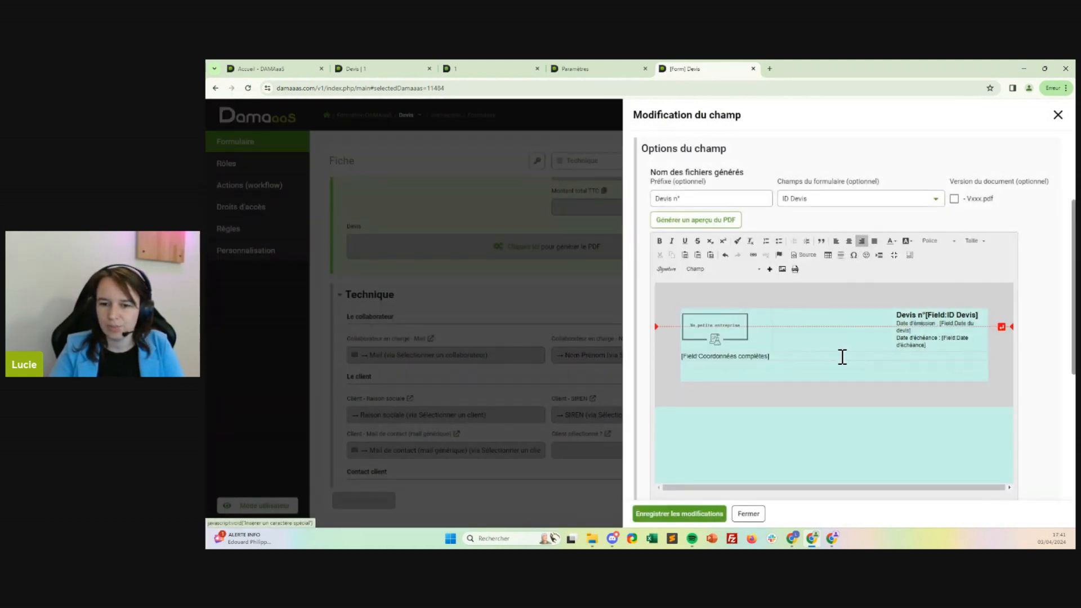
click(803, 369)
right_click(803, 366)
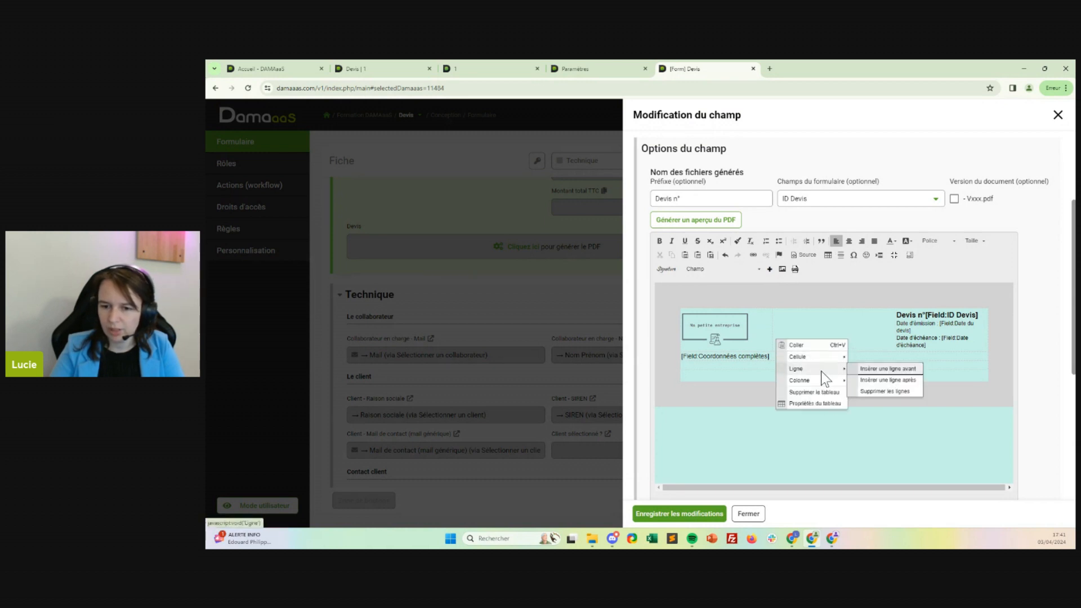
mouse_move(845, 364)
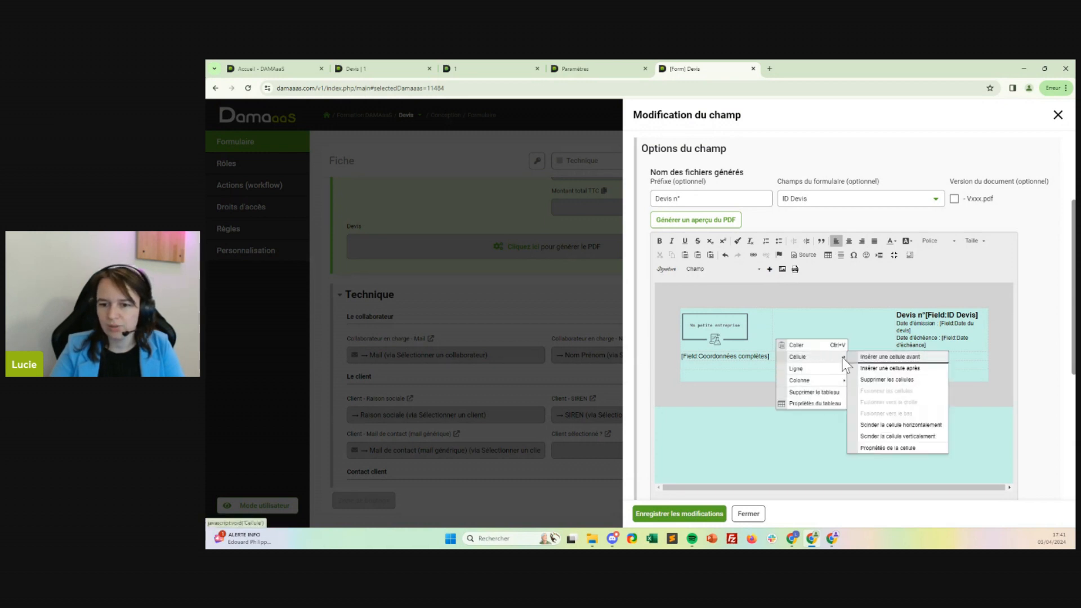
click(894, 448)
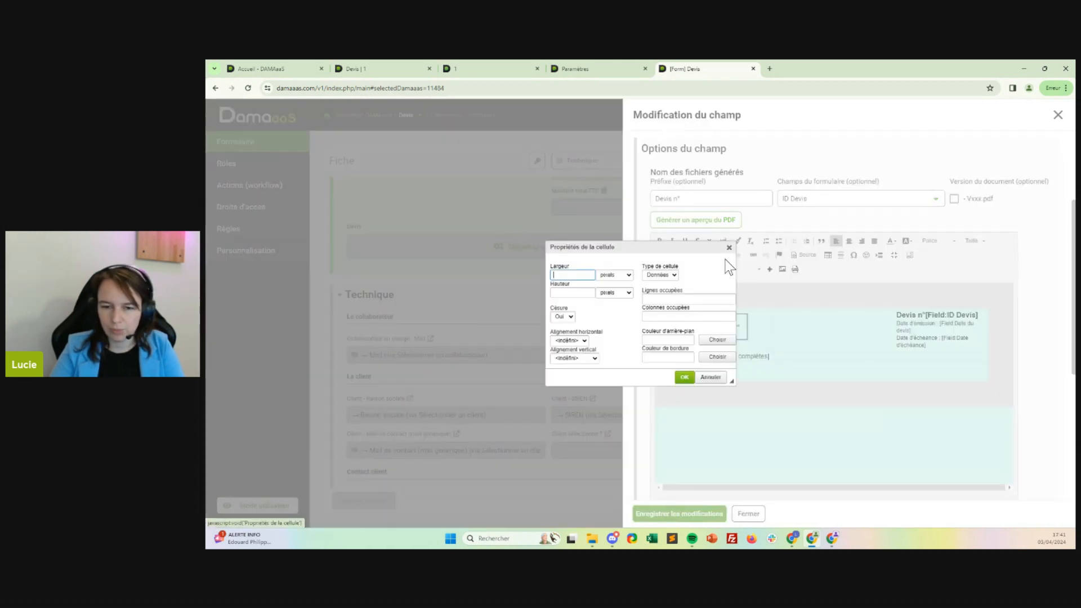
click(583, 340)
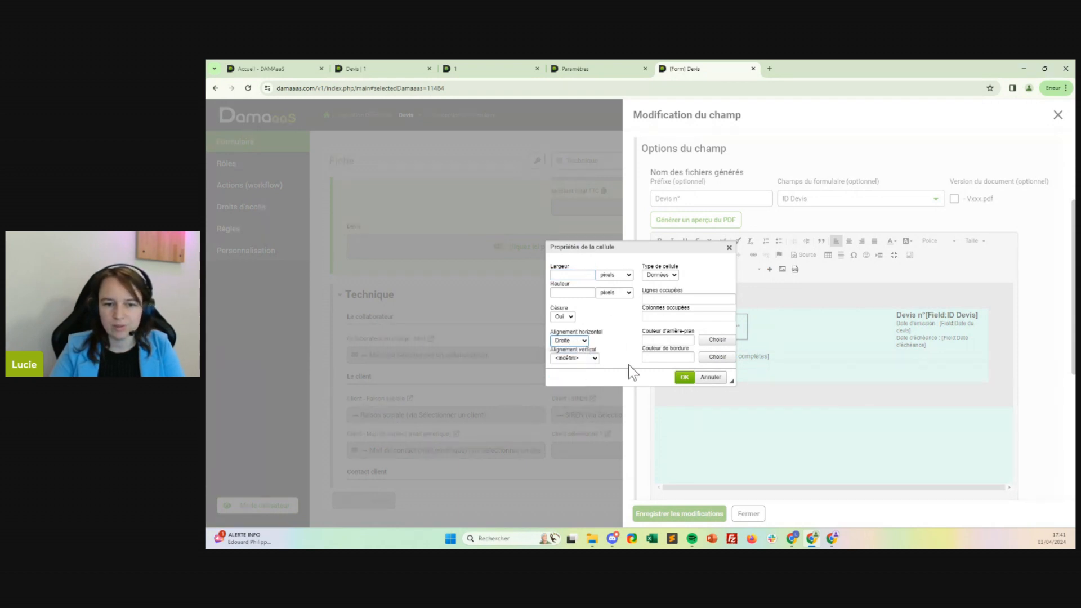
click(685, 378)
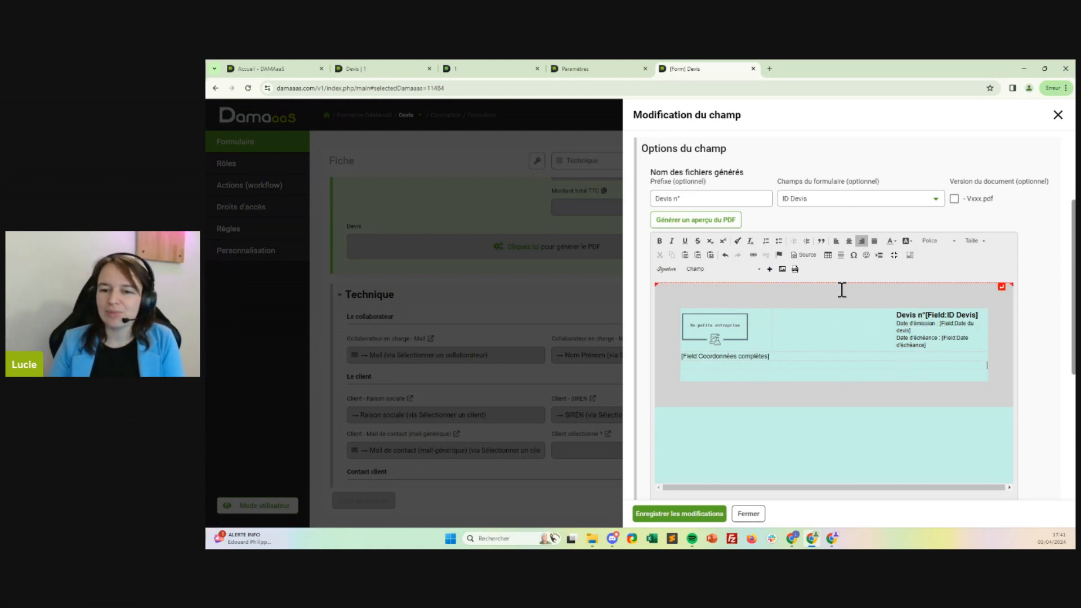
Insert the Client - Raison sociale field into the right-aligned cell and make it bold.
click(721, 274)
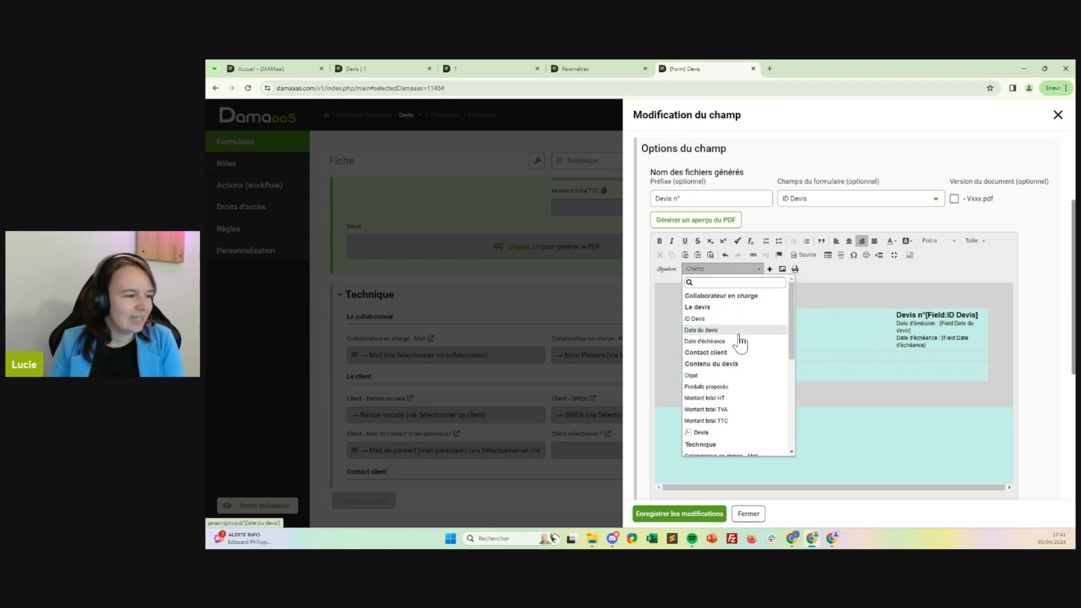
scroll(730, 348, down, 5)
scroll(733, 366, up, 4)
click(726, 345)
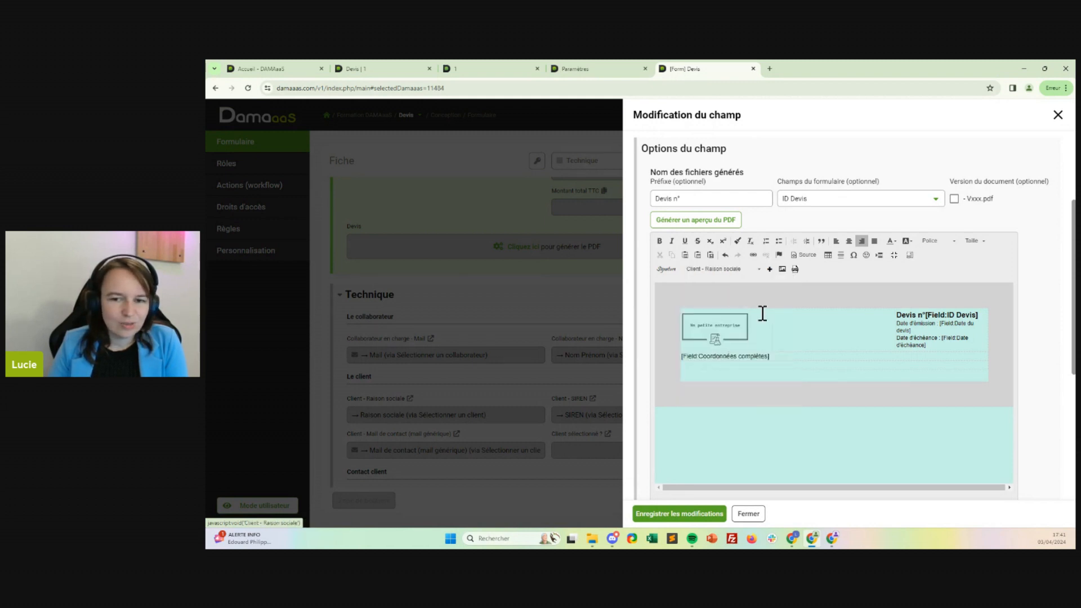
click(770, 269)
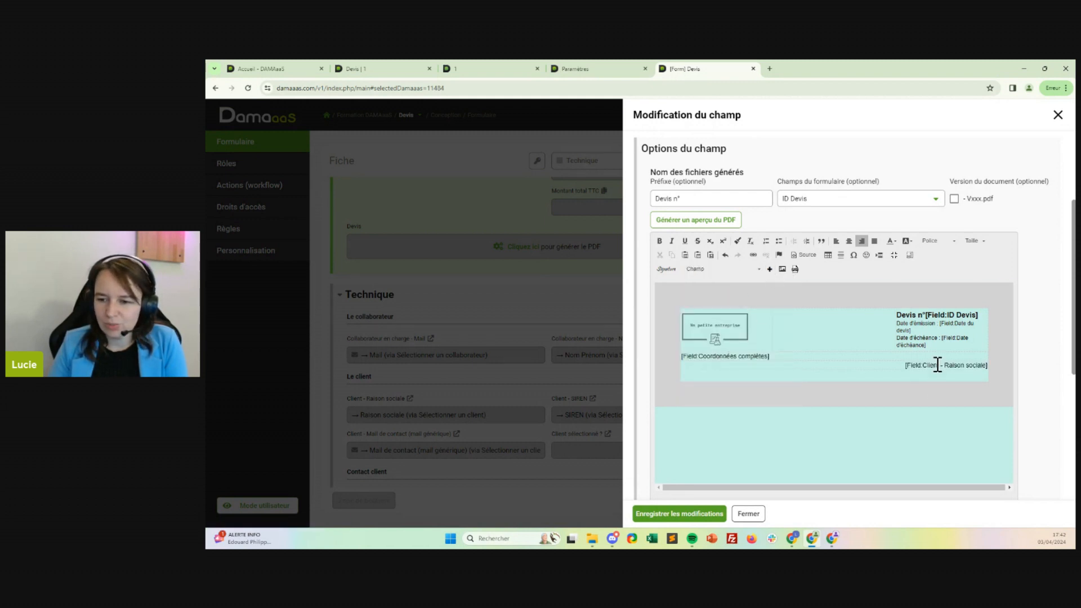
click(937, 364)
click(660, 242)
click(990, 366)
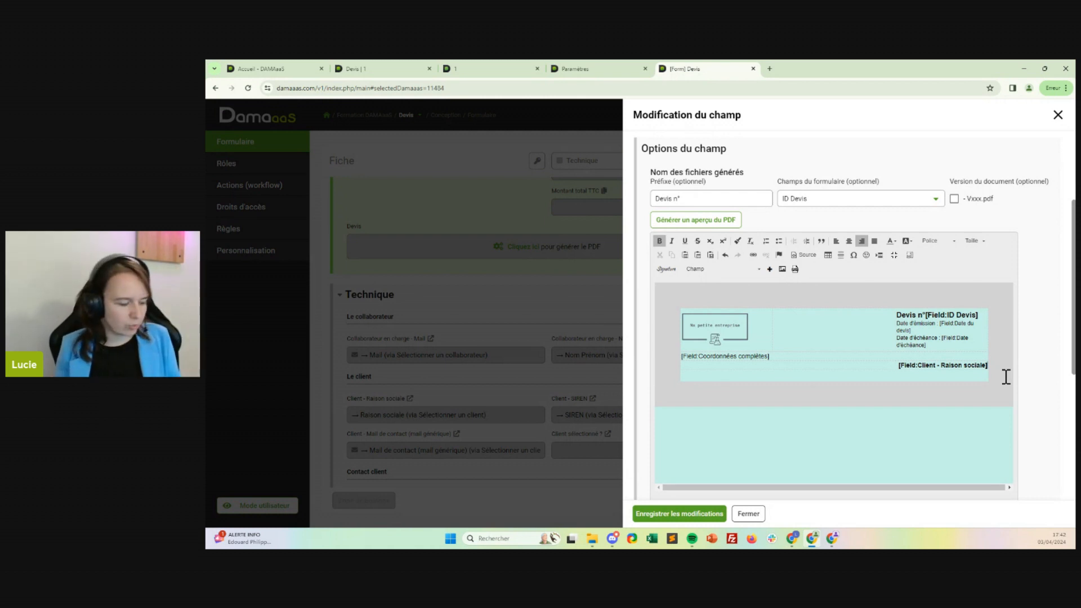
Add an empty line below Client - Raison sociale, check the available fields for more client details, and save the template.
key(Return)
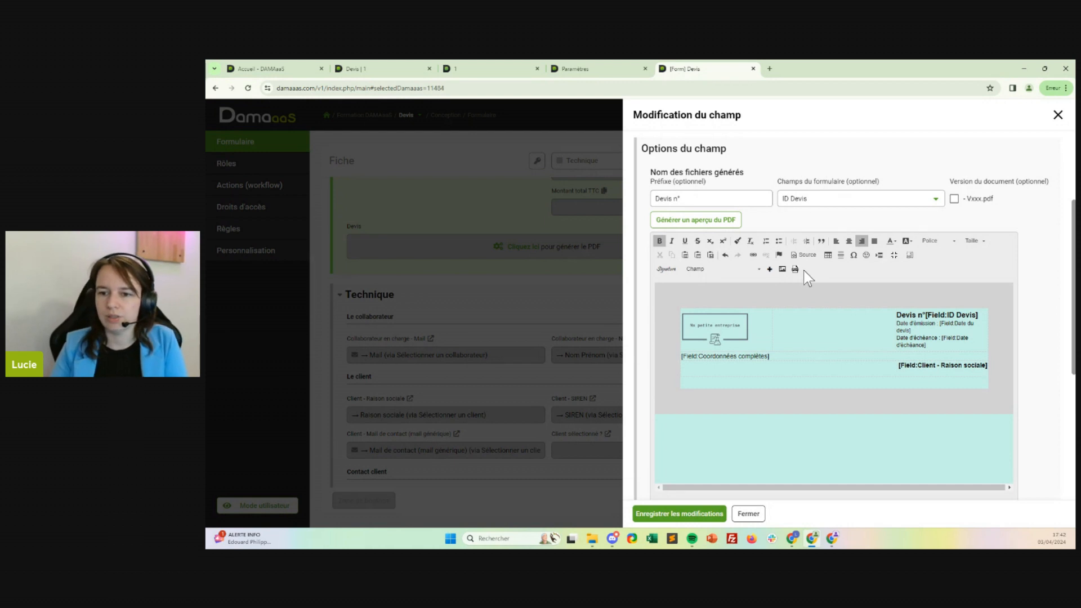
click(739, 272)
scroll(741, 363, down, 3)
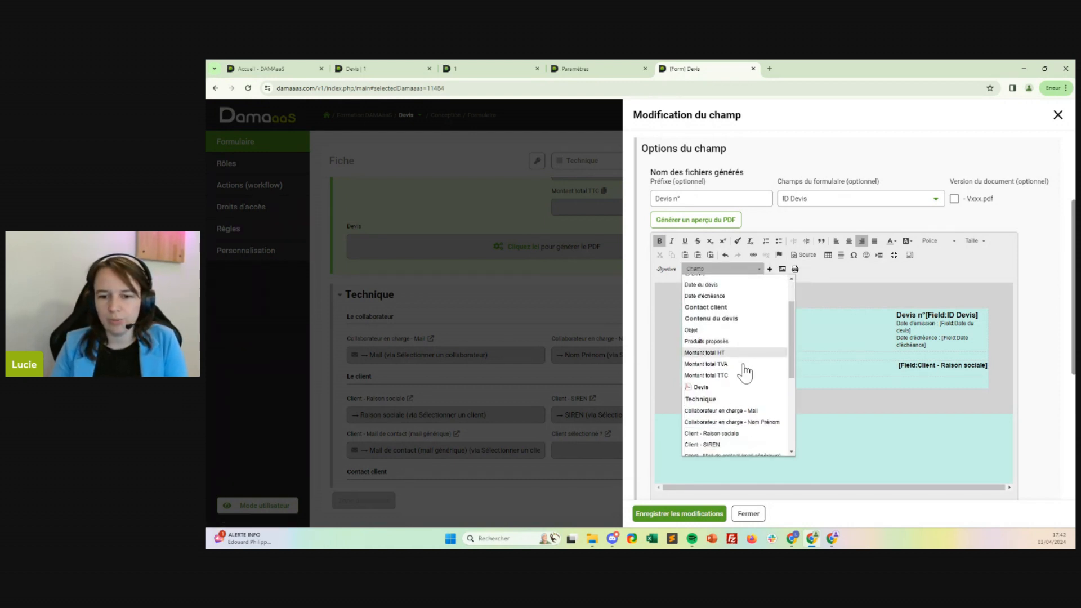
scroll(737, 411, down, 2)
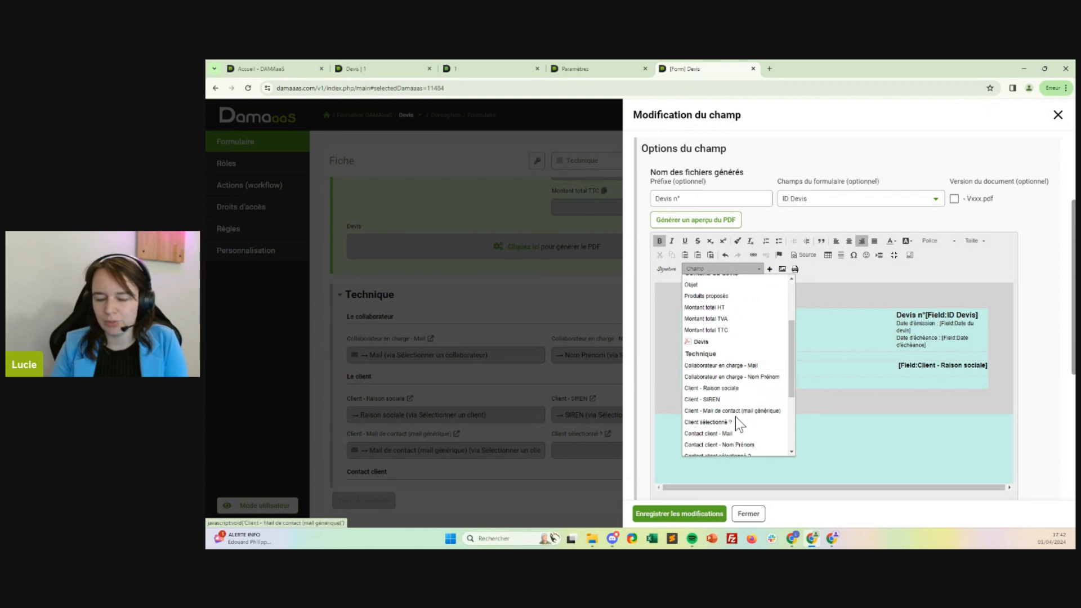
scroll(743, 420, down, 2)
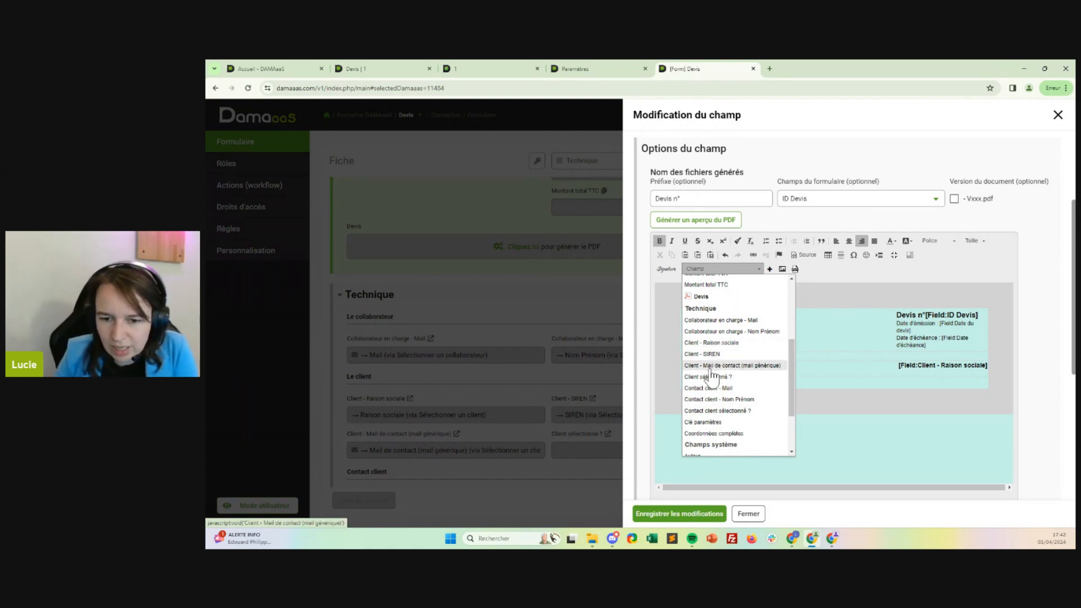
scroll(716, 376, down, 2)
scroll(732, 366, up, 2)
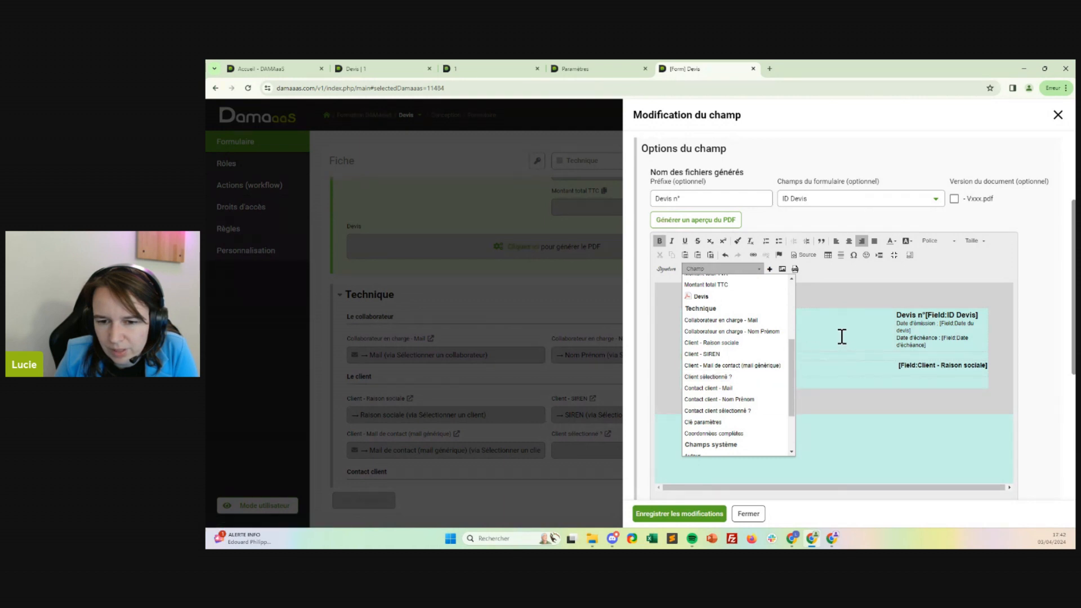
click(822, 420)
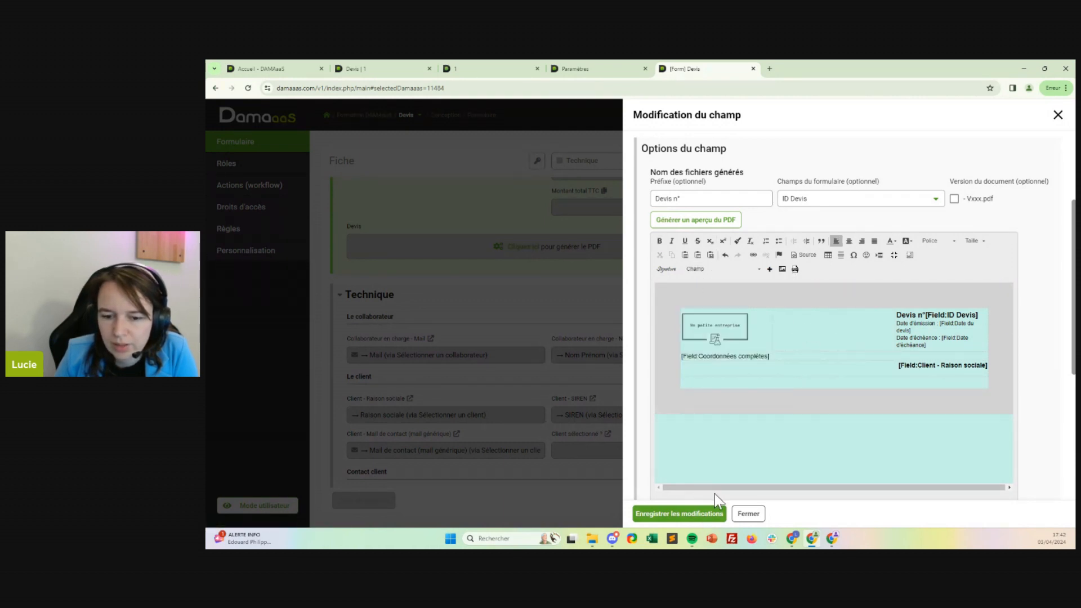
click(718, 514)
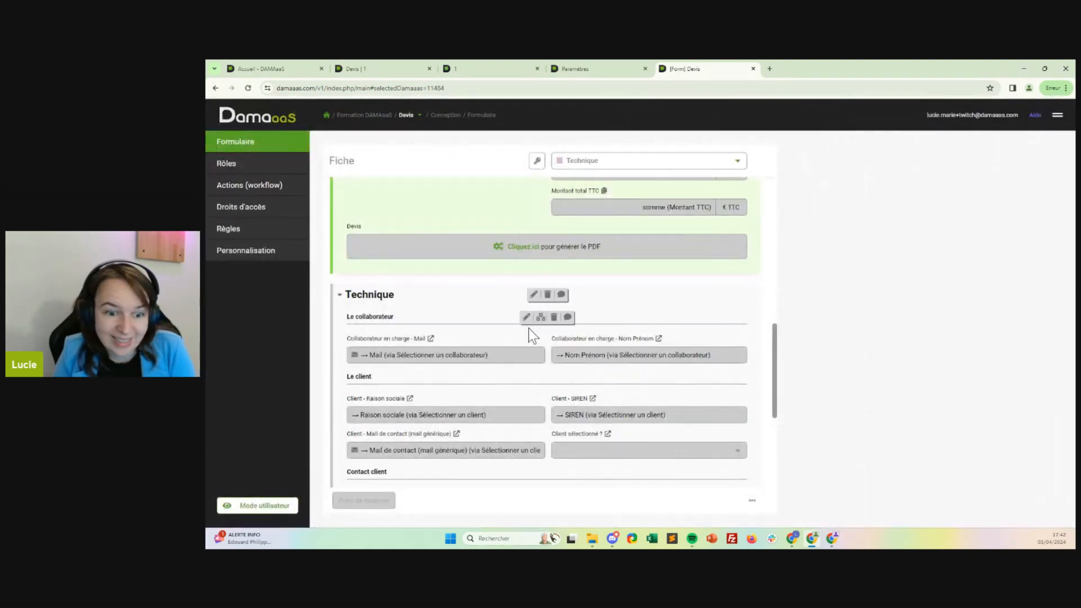
Start a new field below Client - Mail de contact, of type Champ de l'autre fiche, using the link Sélectionner un client.
scroll(528, 328, down, 3)
click(444, 328)
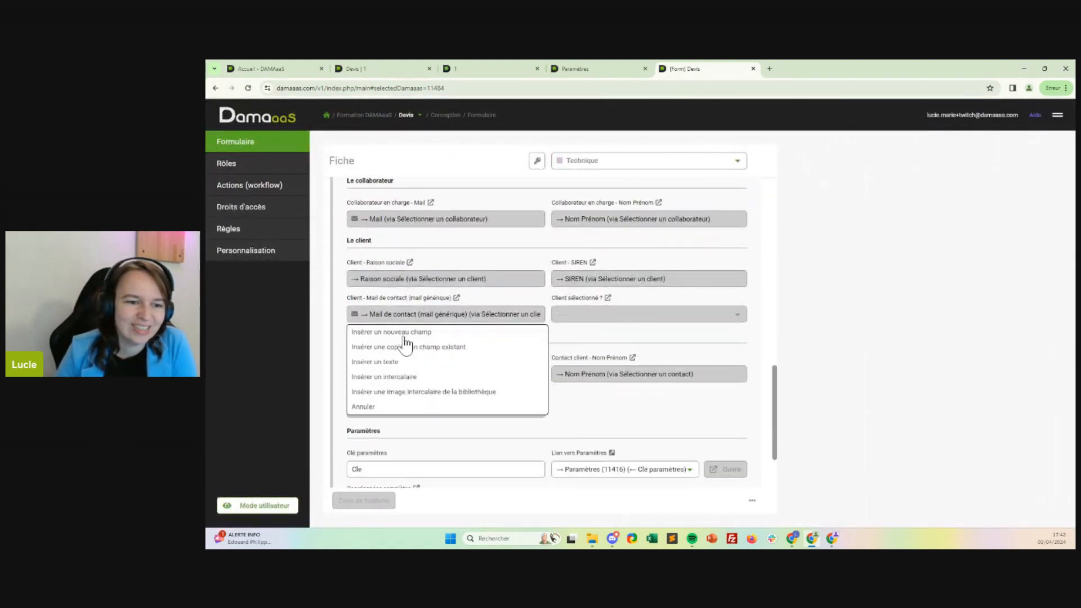
click(412, 336)
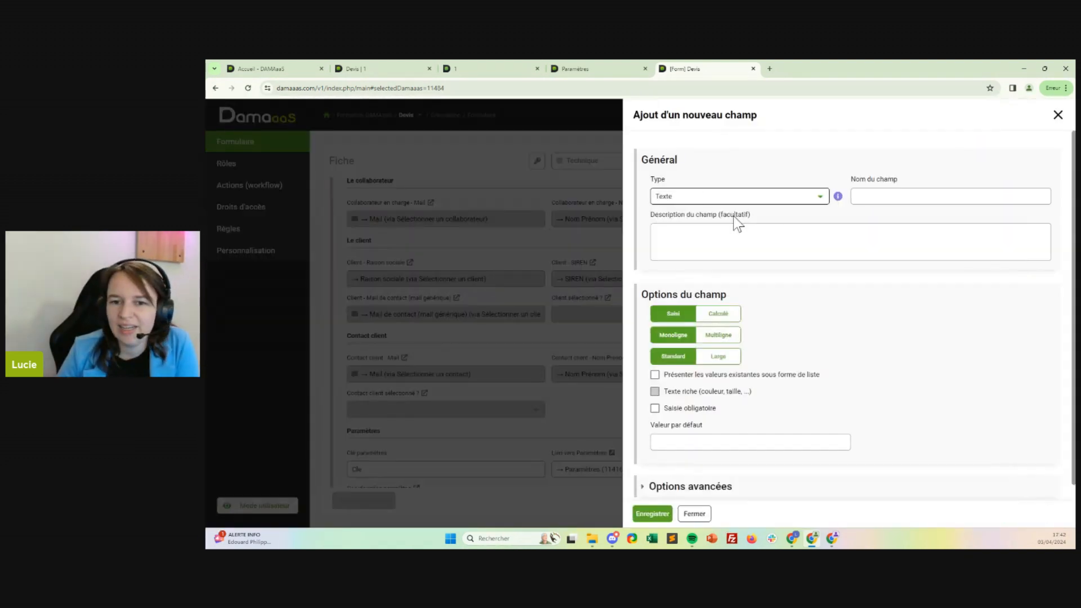
click(733, 196)
scroll(744, 316, down, 5)
click(698, 367)
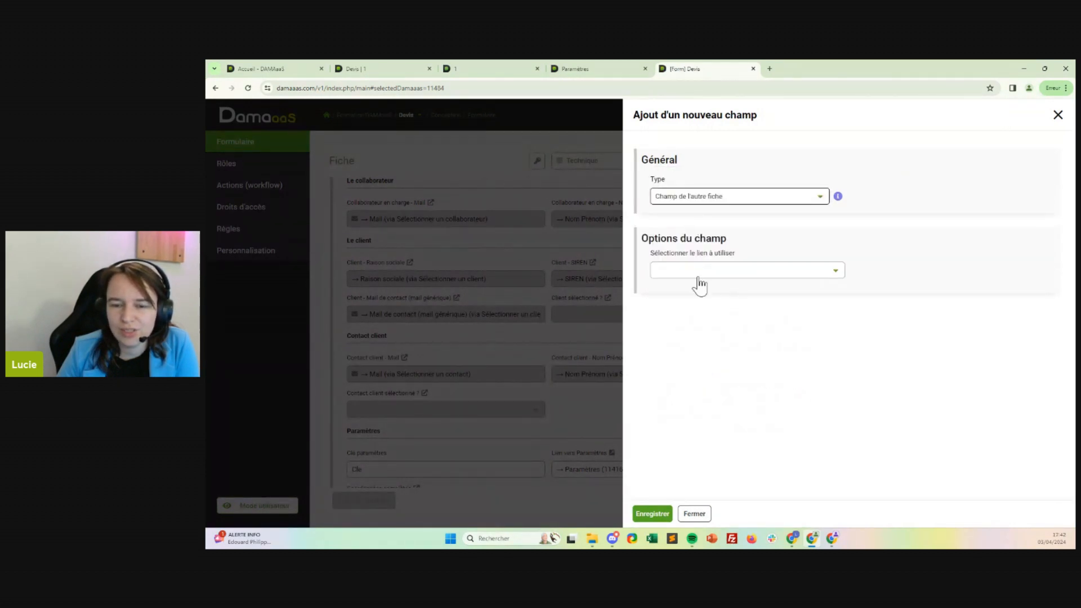
click(699, 272)
click(701, 350)
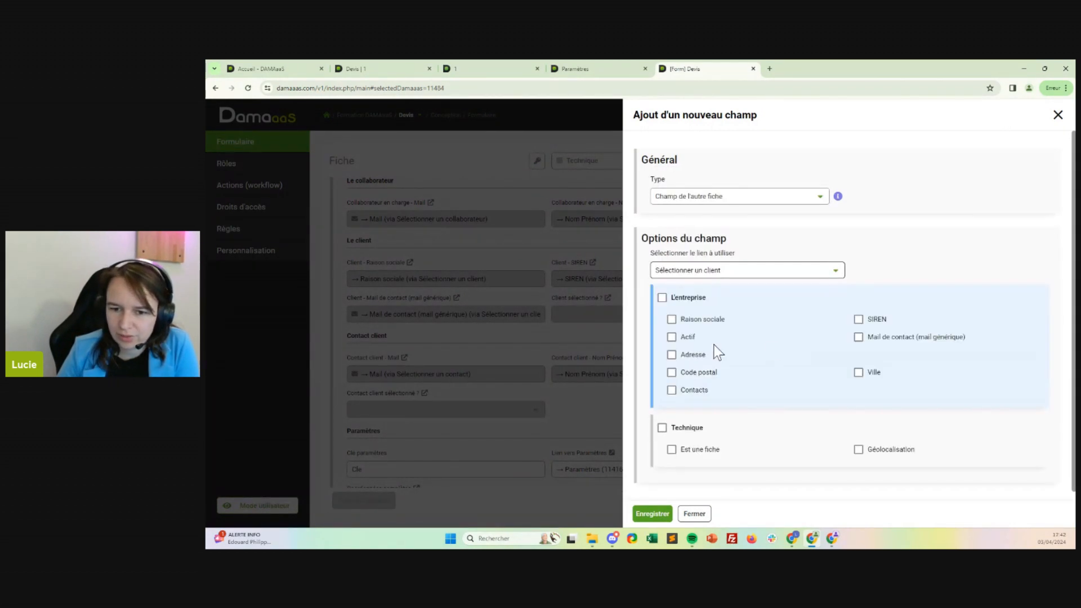
Include Adresse, Code postal and Ville, each named with the prefix "Client - ", and save the new fields.
click(738, 354)
click(675, 374)
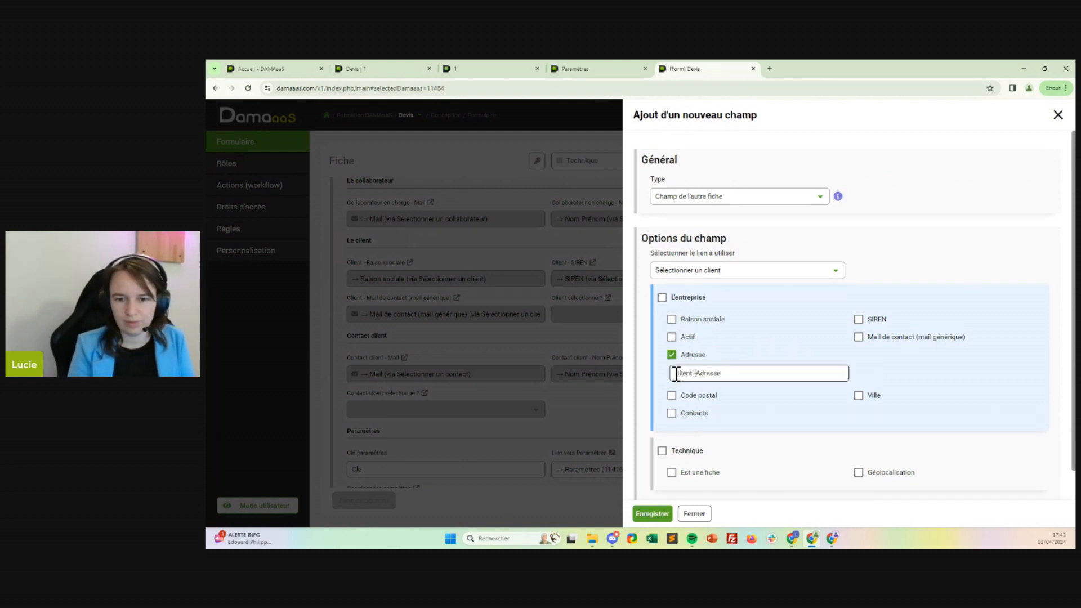
click(672, 395)
click(699, 375)
click(675, 411)
text(Client -)
click(859, 396)
click(862, 414)
text(Client -)
click(653, 514)
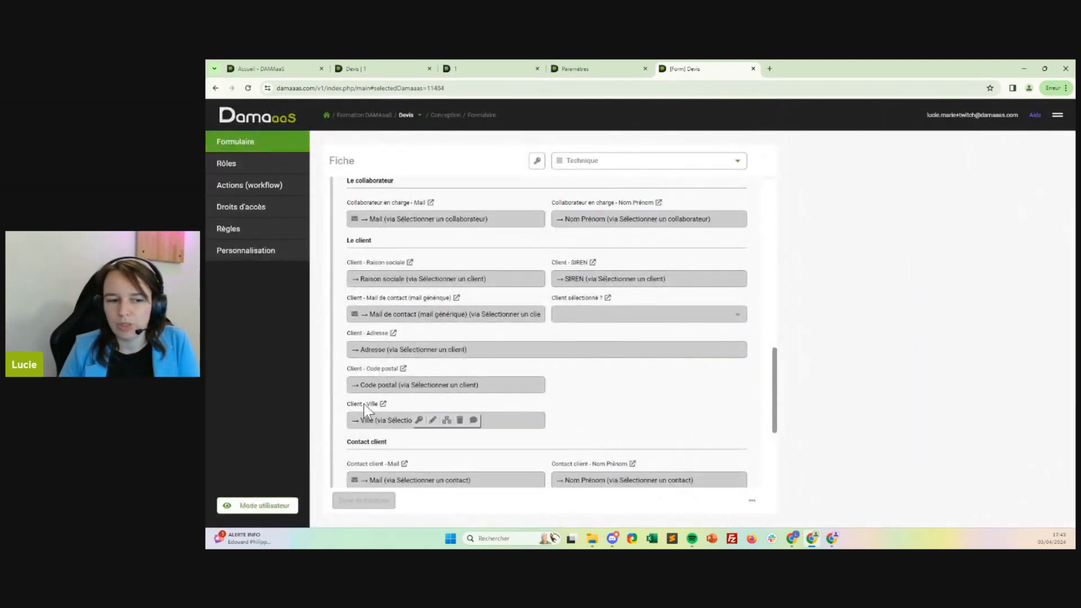
Reopen the Devis automatic PDF field for editing.
drag(364, 404, 664, 374)
scroll(499, 322, up, 3)
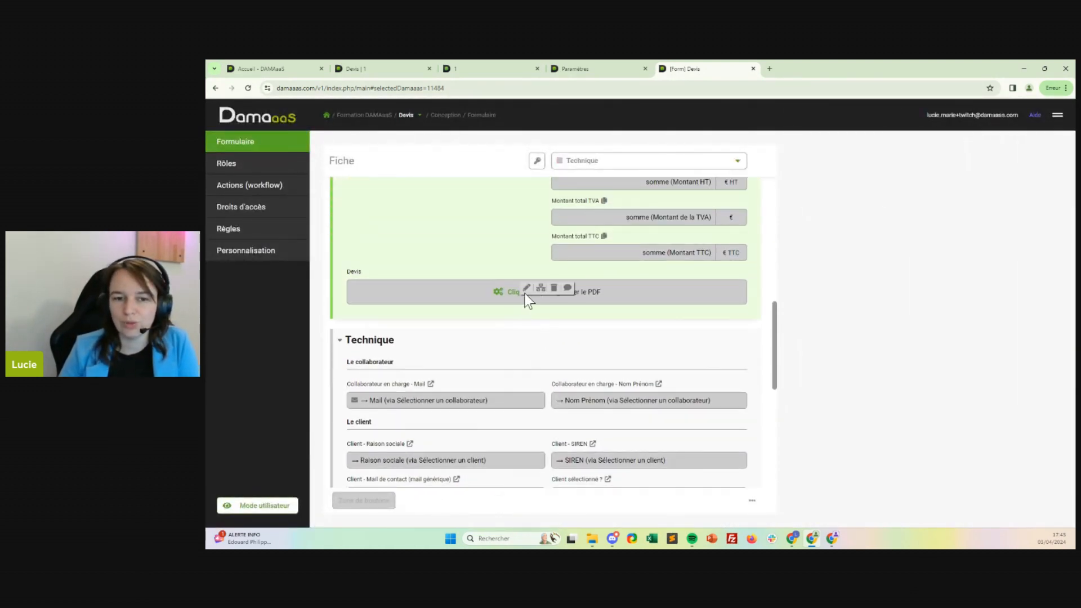
click(525, 288)
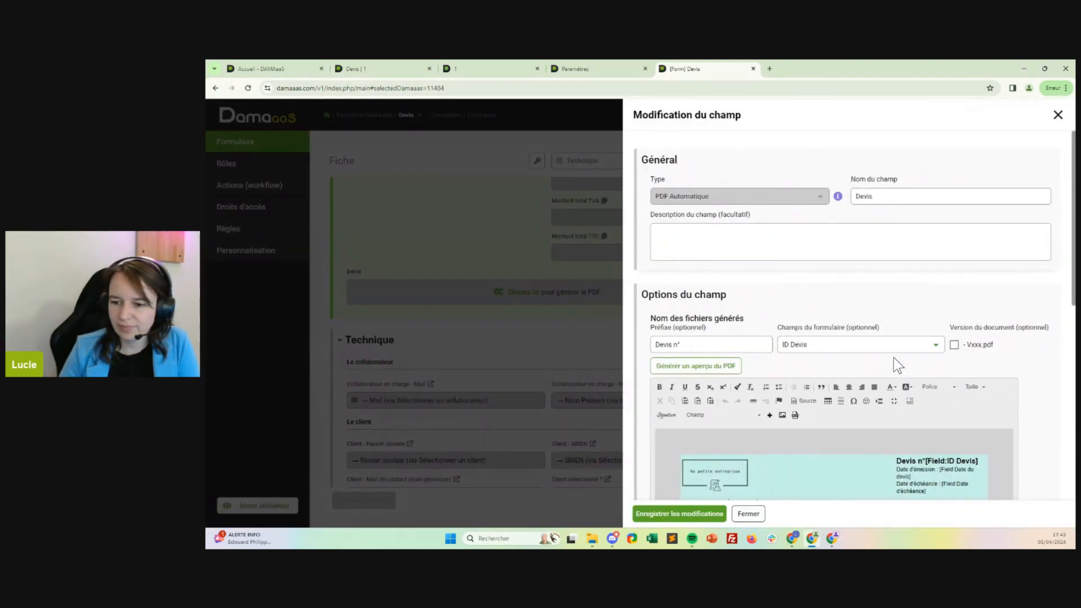
scroll(905, 361, down, 2)
Insert the Client - Adresse field on the line below Client - Raison sociale and start a new line.
click(902, 428)
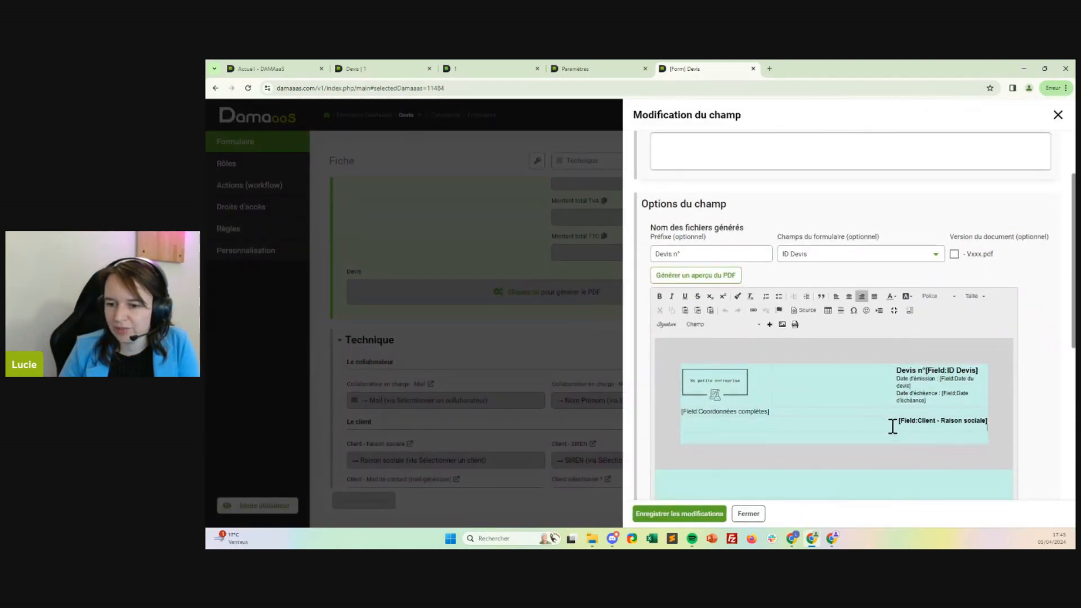
click(754, 326)
scroll(749, 417, down, 5)
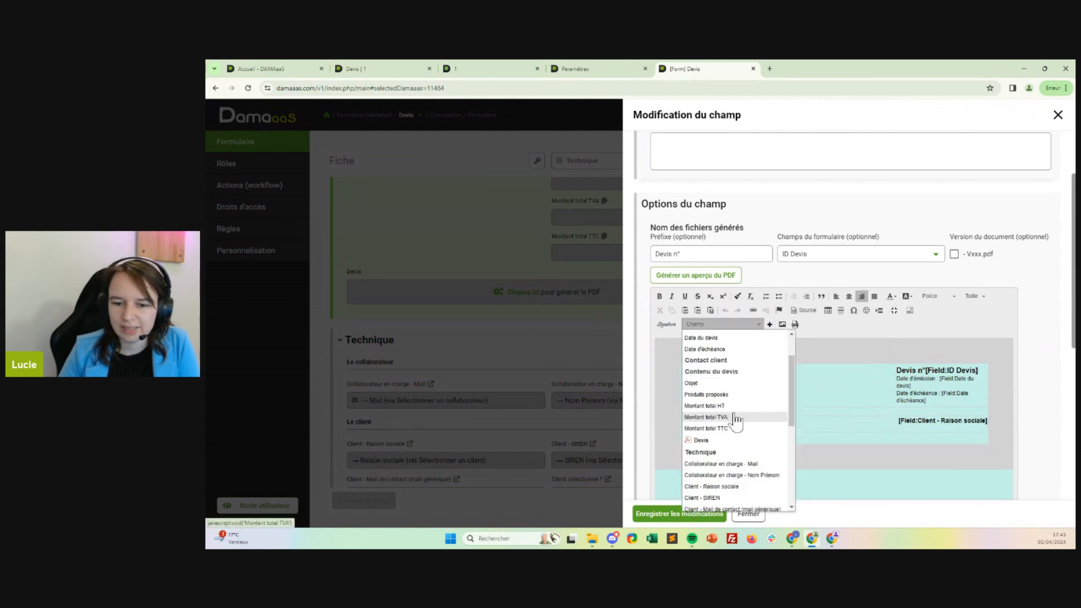
click(711, 399)
click(769, 325)
key(Return)
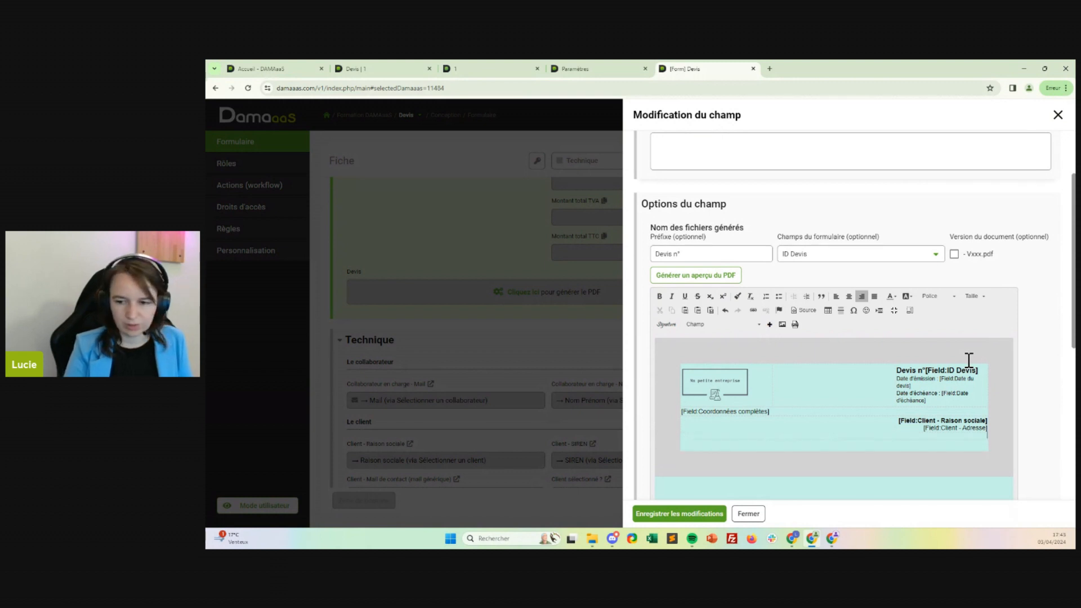
Insert the Client - Code postal and Client - Ville fields side by side, separated by a space, below Client - Adresse.
click(753, 326)
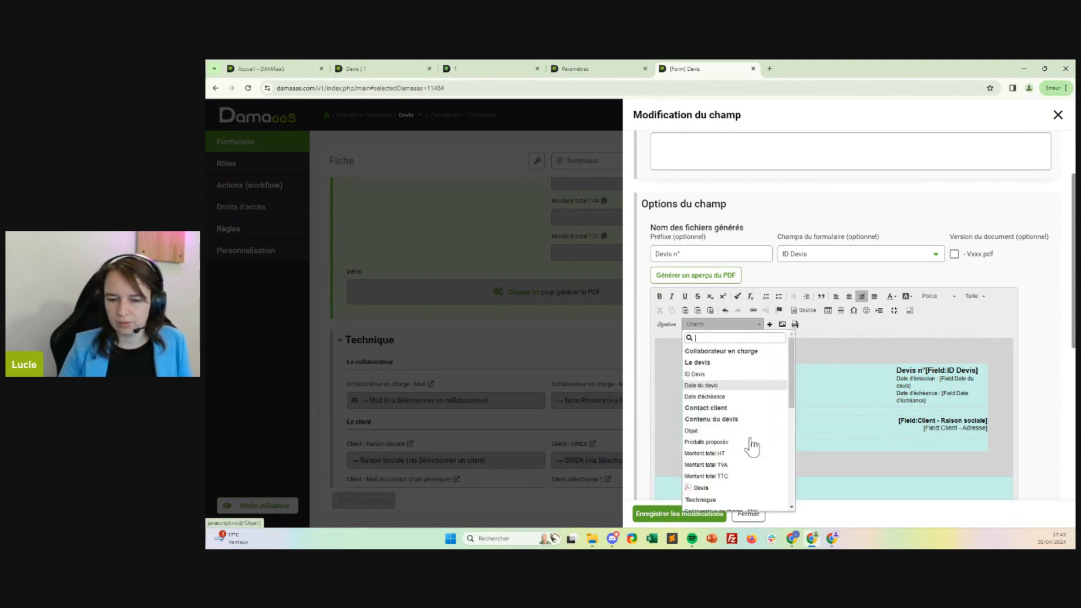
scroll(740, 459, down, 2)
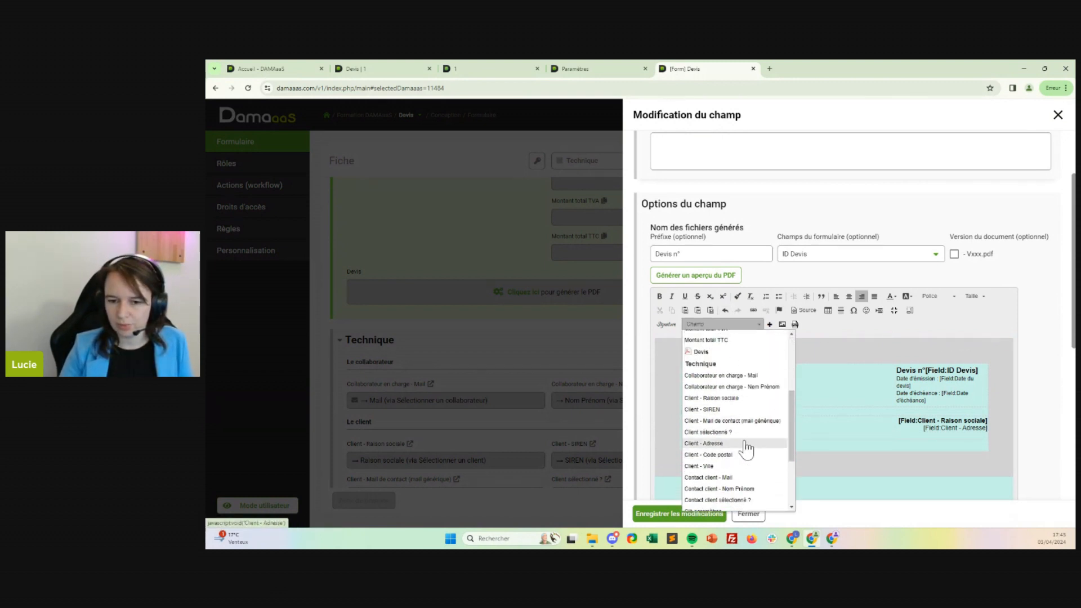
click(731, 455)
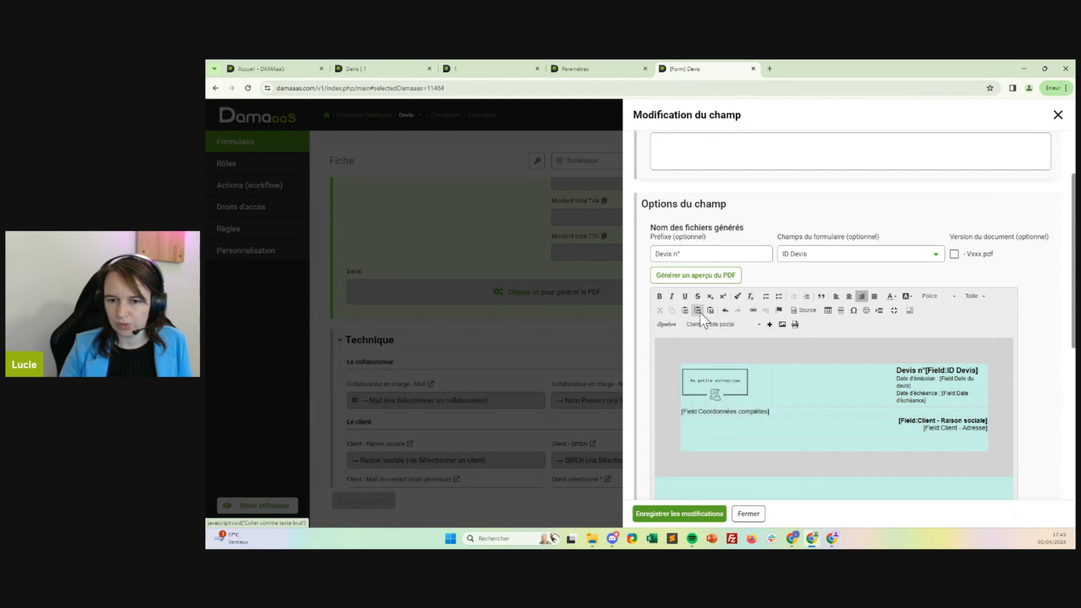
click(769, 326)
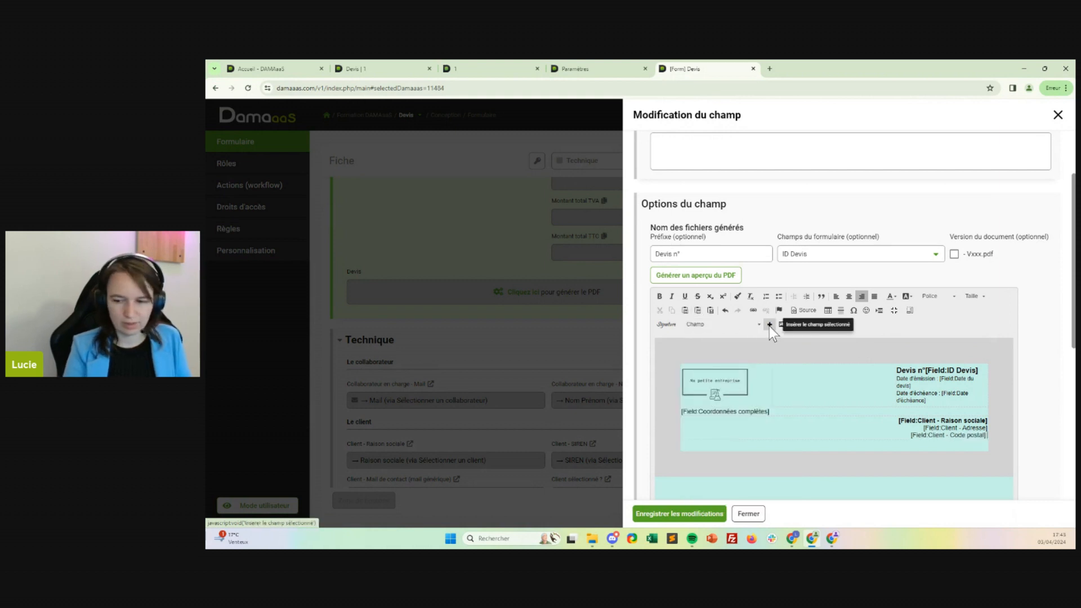
click(759, 325)
scroll(743, 428, down, 2)
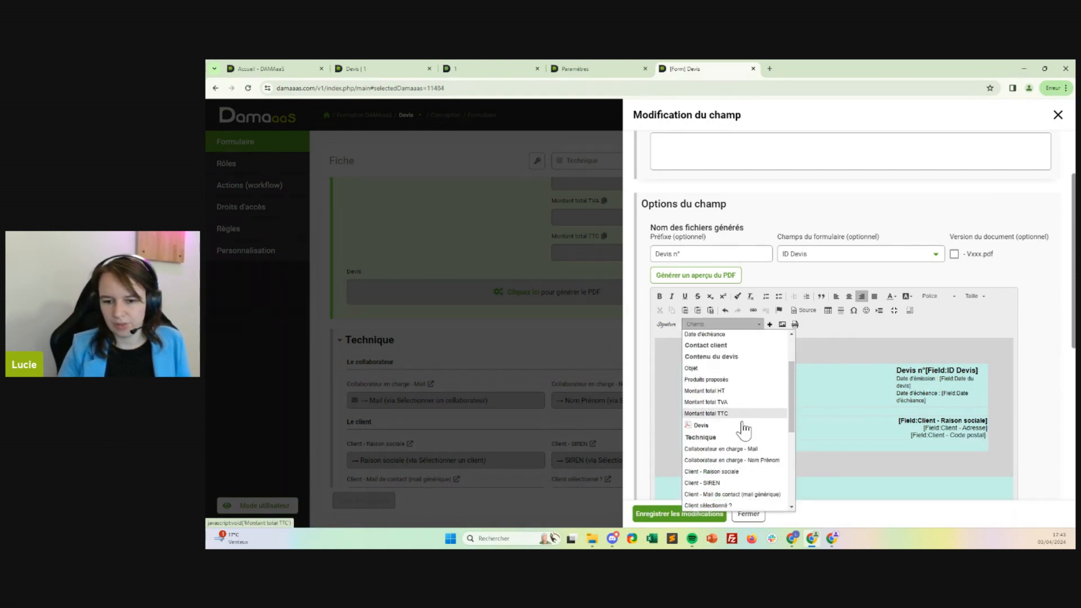
click(701, 467)
click(770, 325)
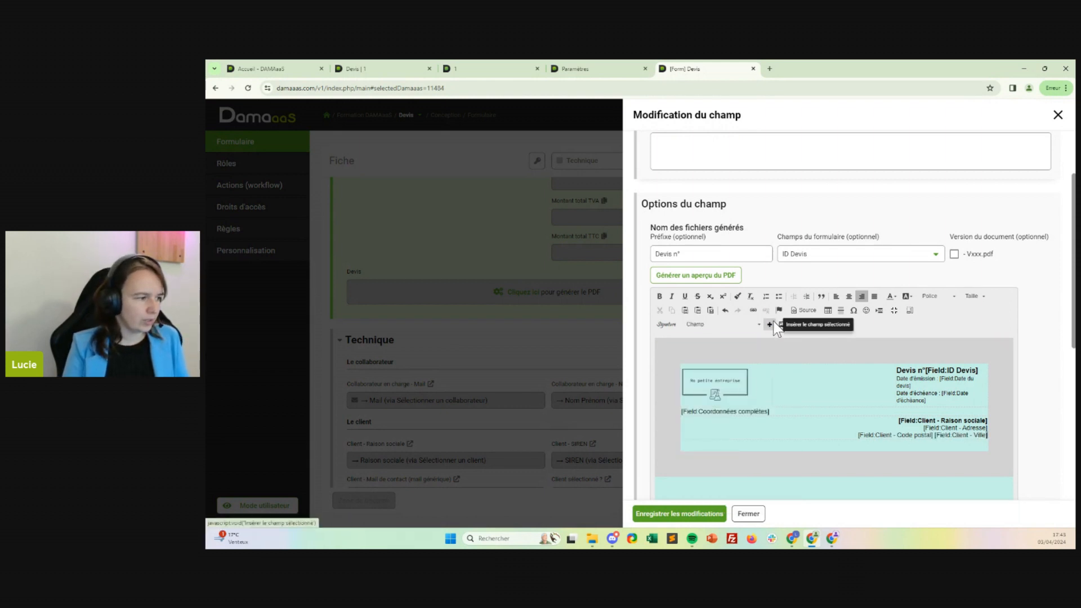
Add a line reading "Devis envoyé à :" followed by the Contact client - Nom Prénom field and a hyphen.
key(Return)
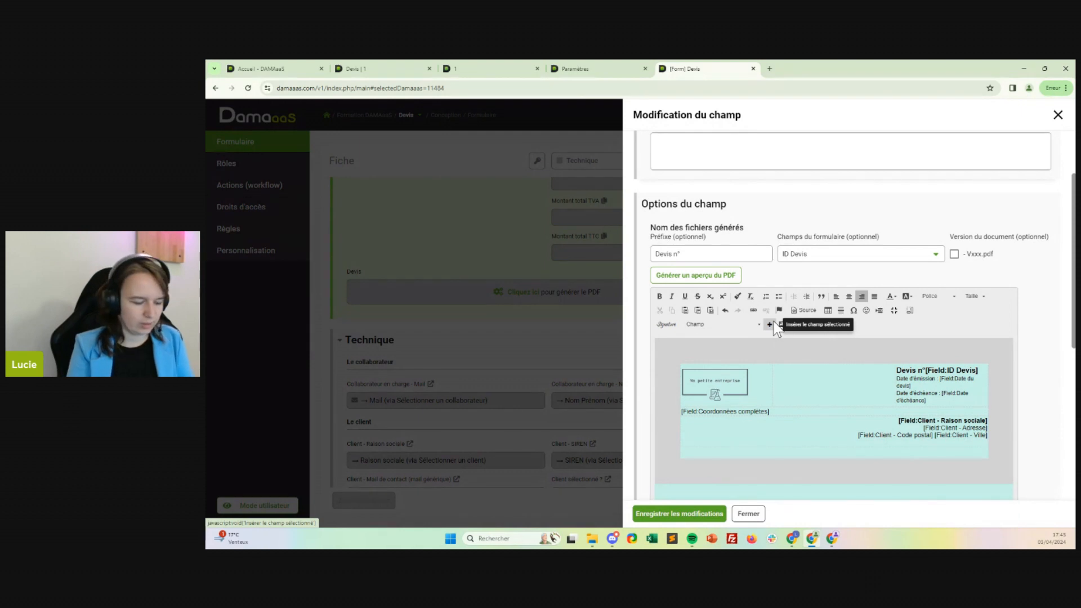
text(Devis envoyé à :)
click(754, 324)
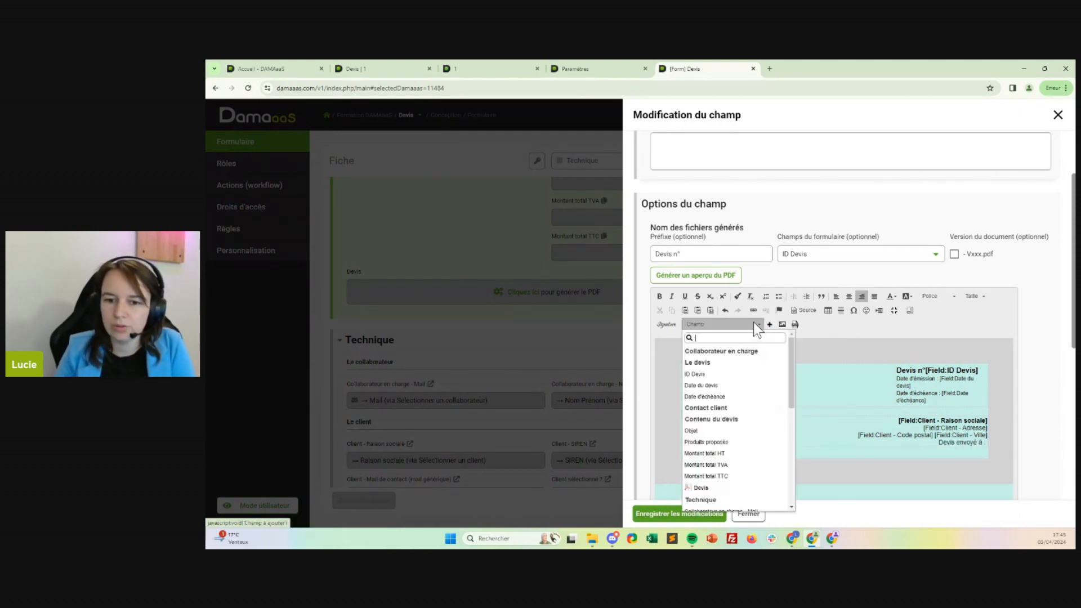
scroll(734, 465, down, 2)
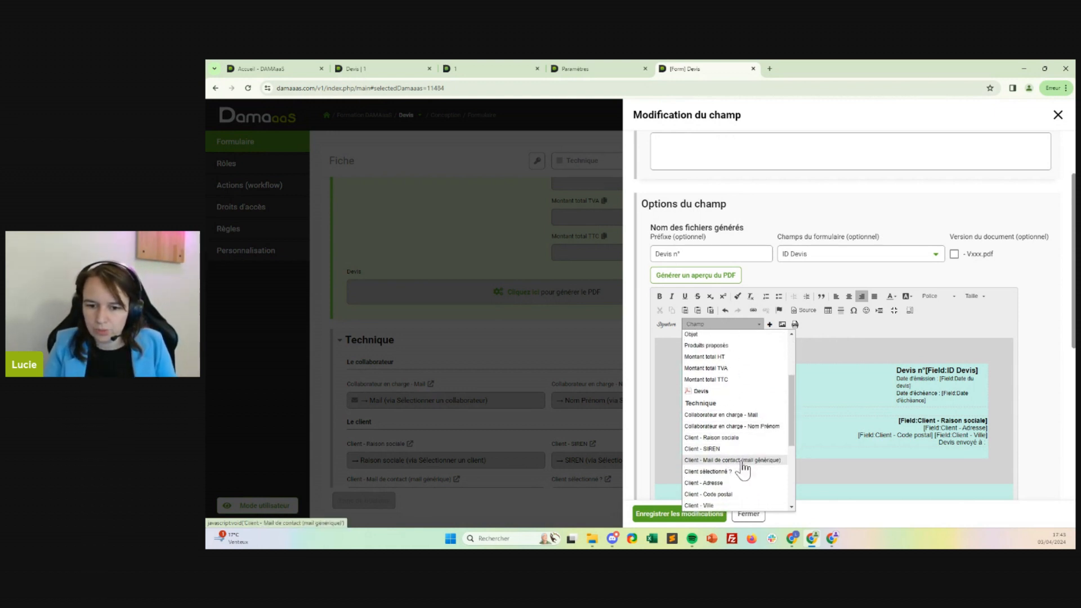
scroll(727, 455, down, 3)
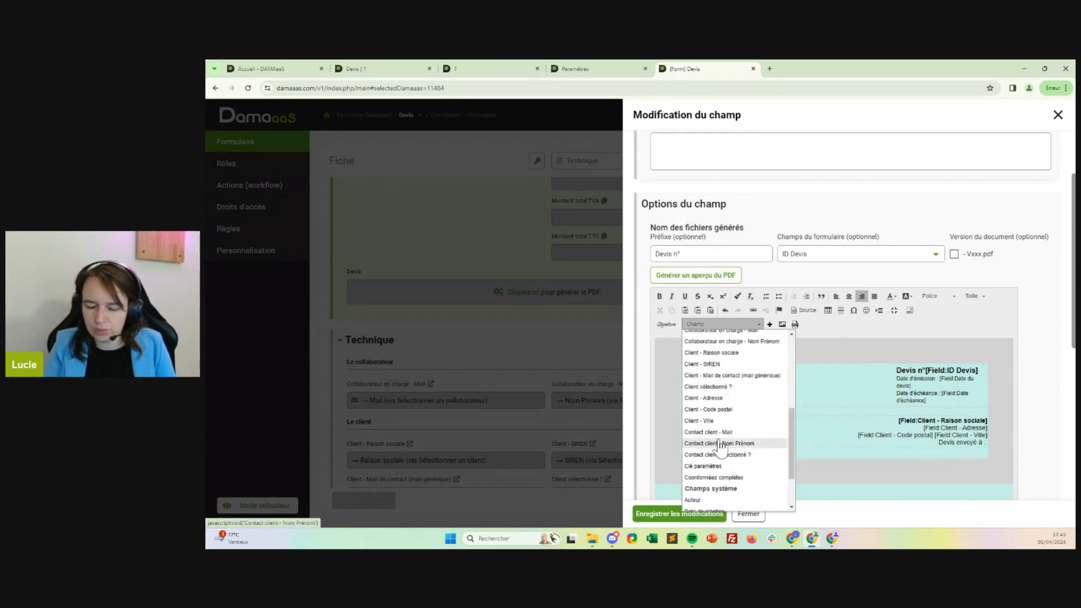
click(729, 444)
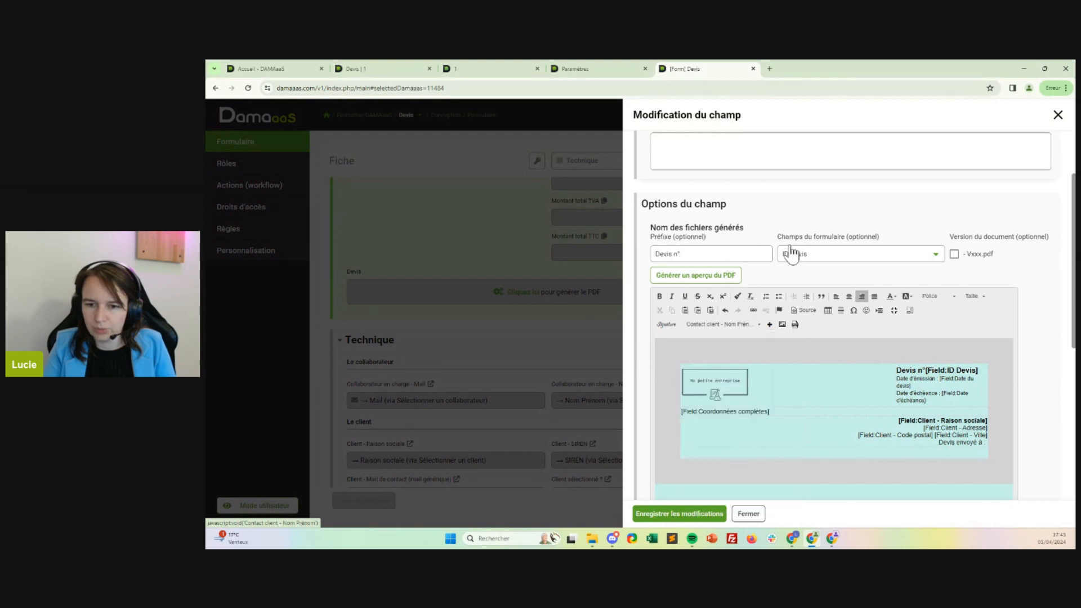
click(770, 325)
text(-)
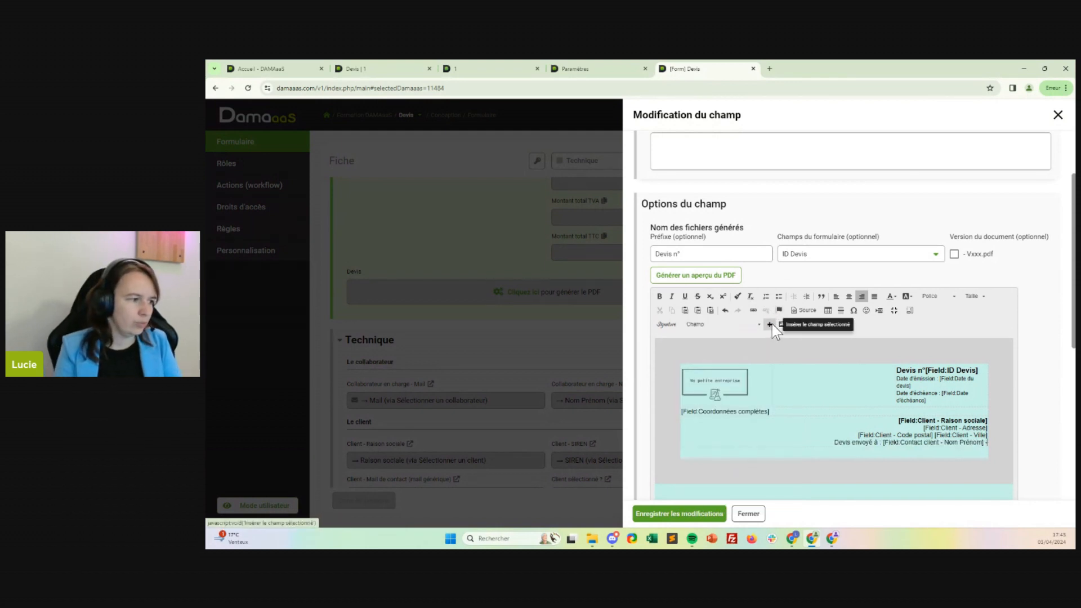
Insert the Contact client - Mail field after the hyphen and make the label "Devis envoyé à :" bold.
click(747, 325)
scroll(703, 428, down, 6)
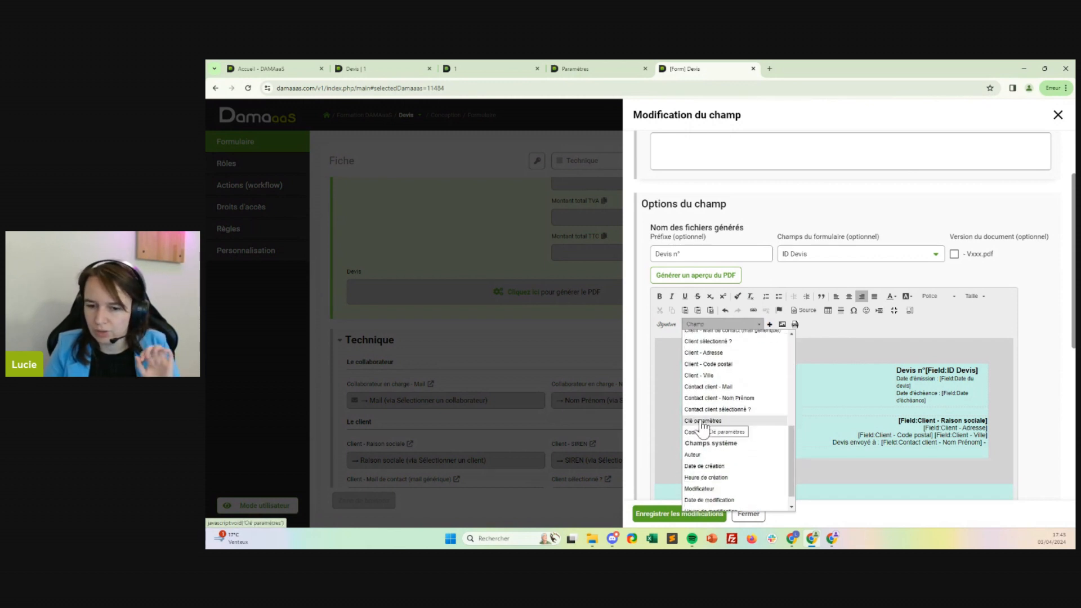
click(707, 388)
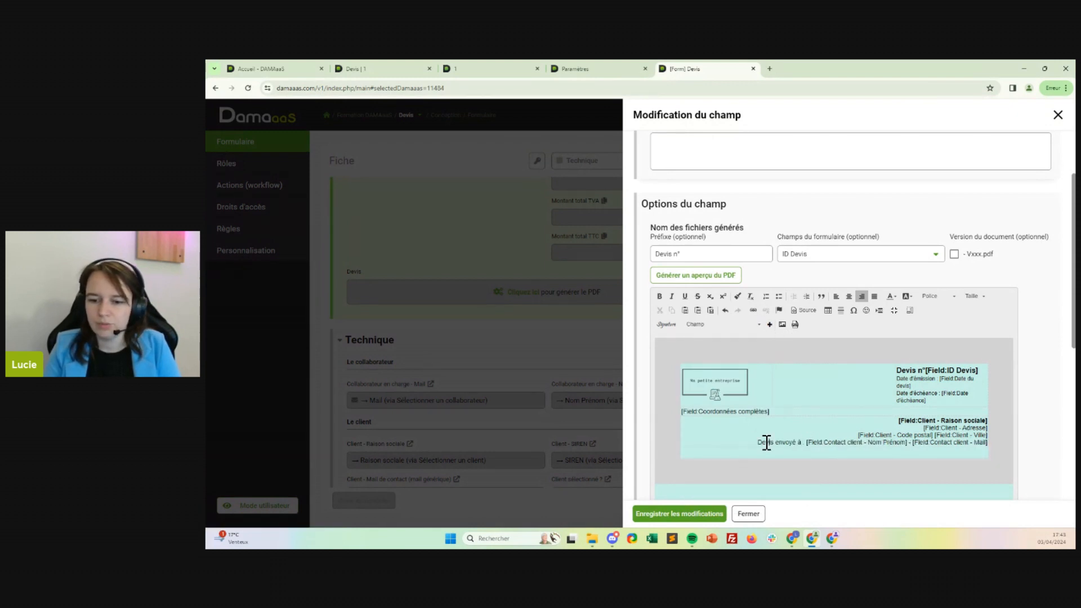
drag(759, 442, 805, 445)
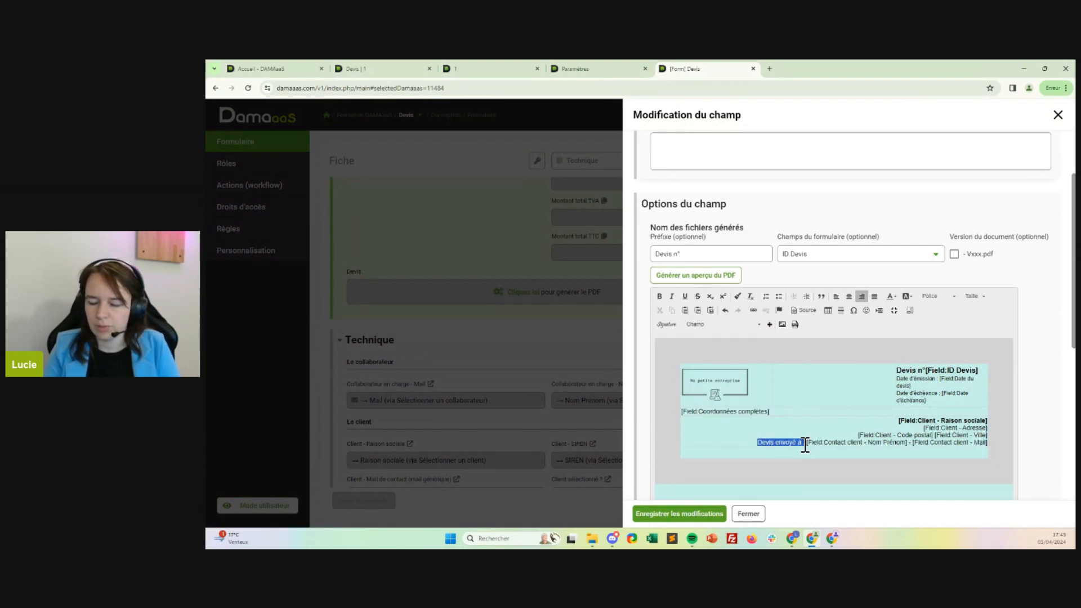
click(660, 296)
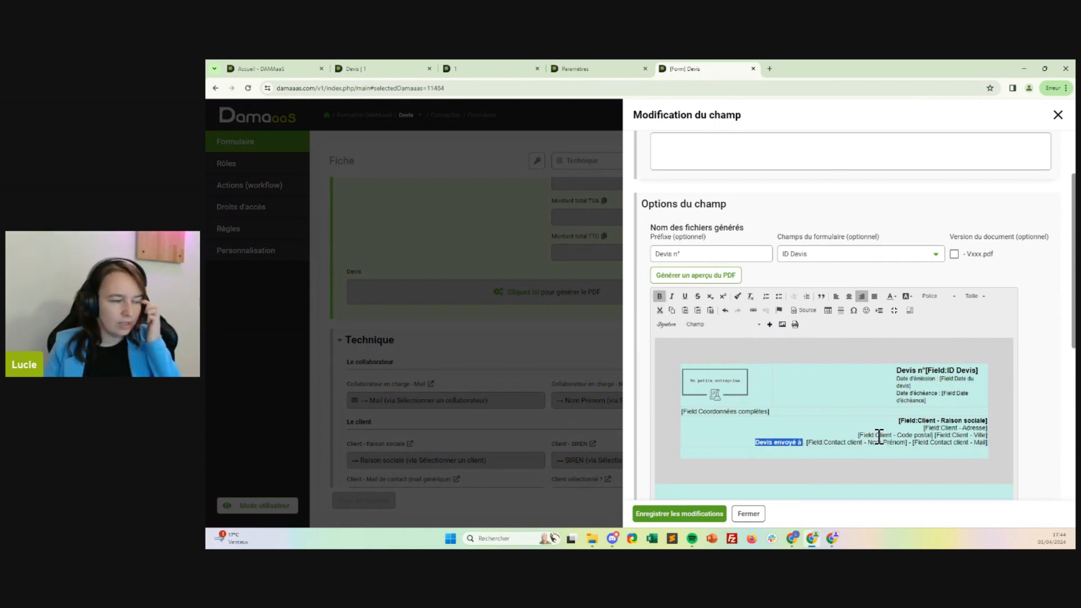
Insert a table with 1 row, 1 column, border size 0 and 100% width below the client details block.
click(808, 455)
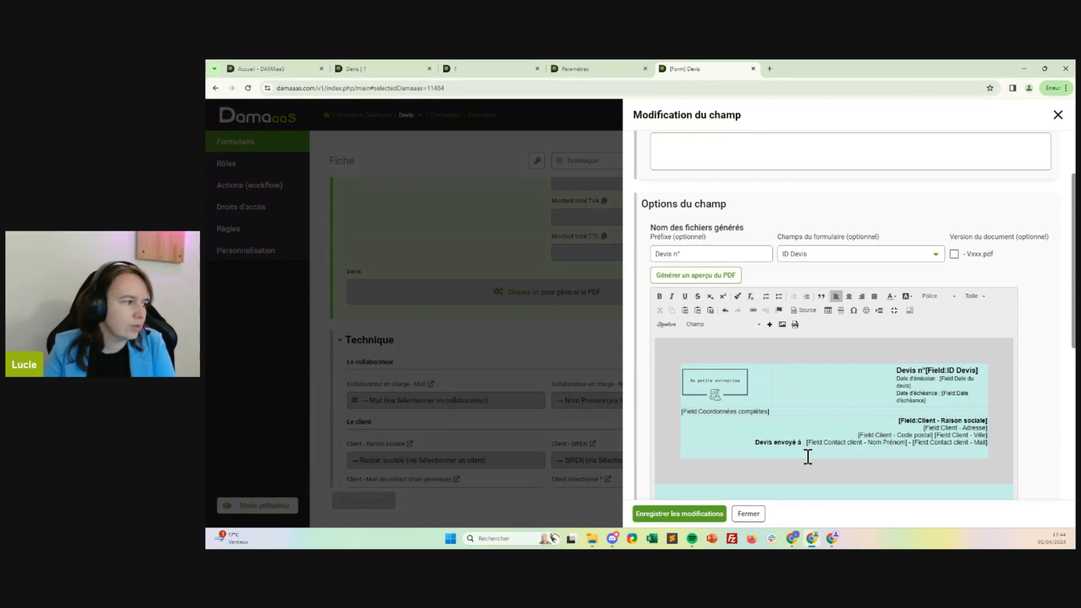
click(828, 310)
text(1)
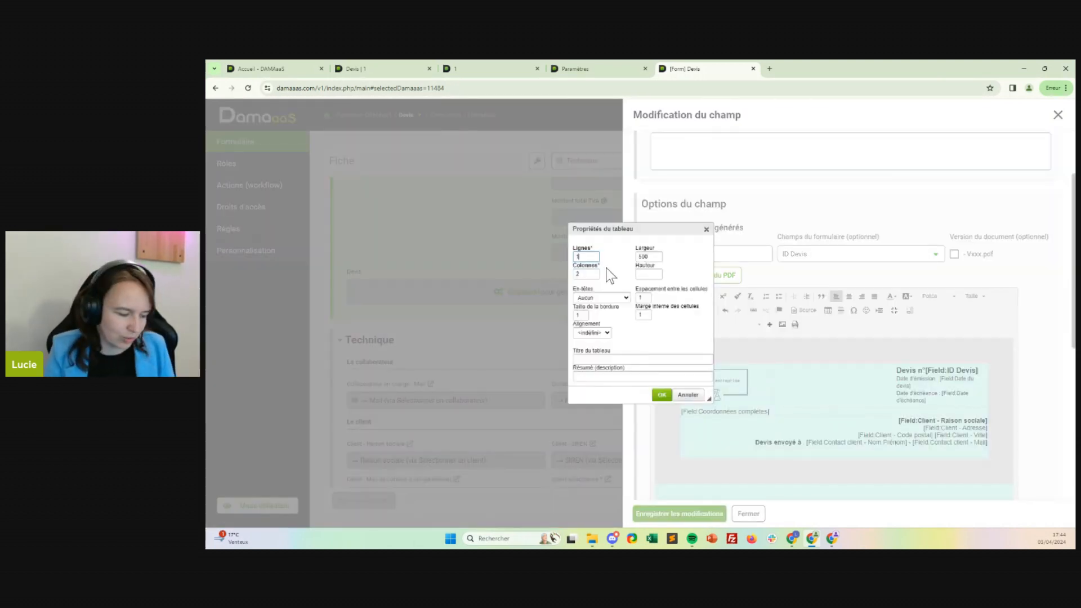
key(Tab)
text(1)
key(Tab)
key(Tab)
text(0)
key(Tab)
key(Tab)
text(100%)
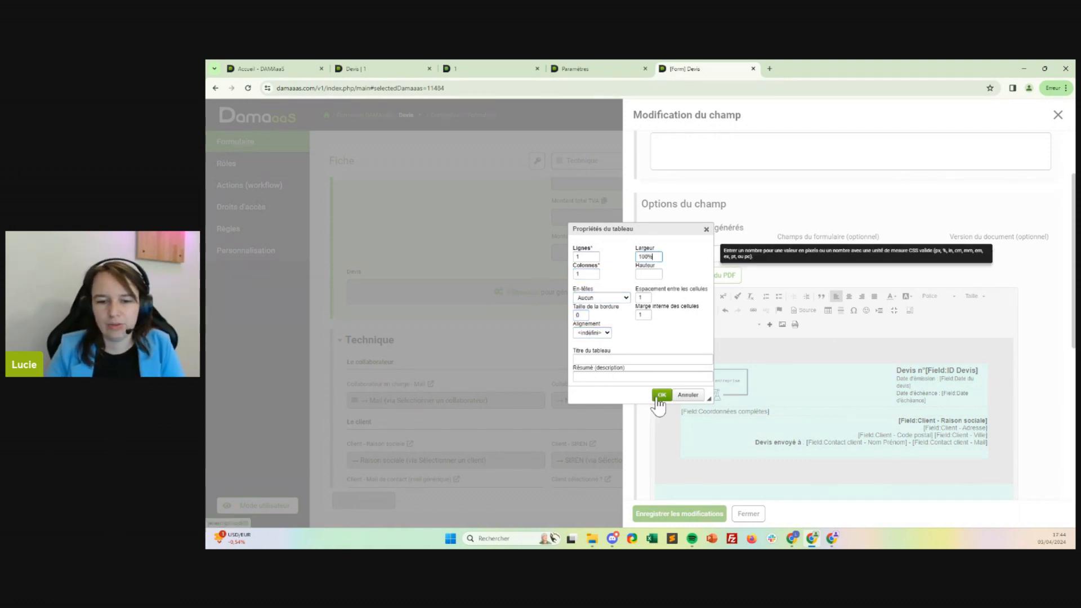
click(660, 396)
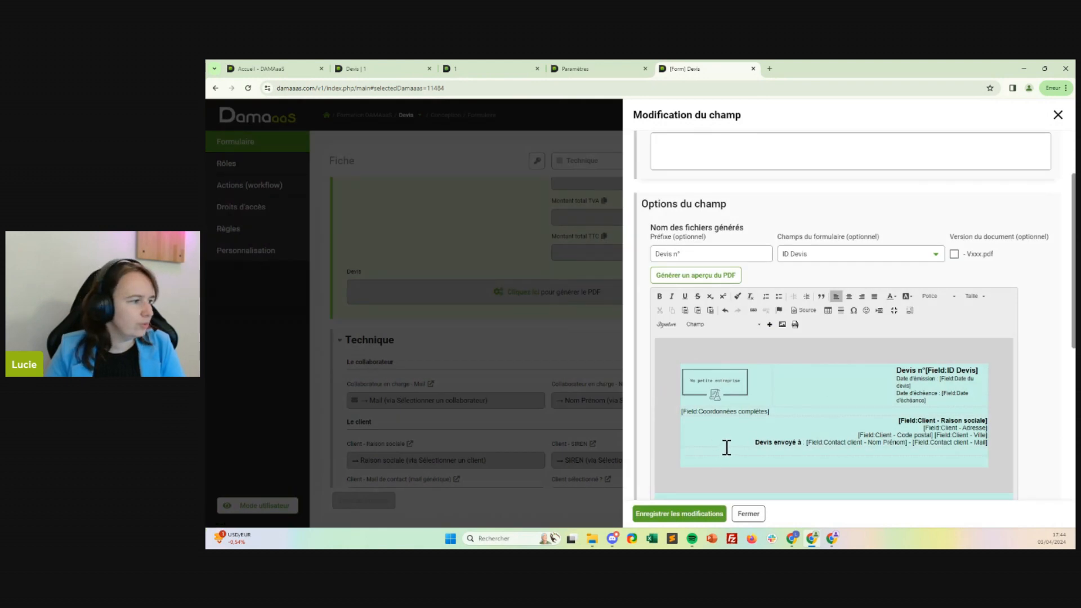
Write "Objet :" followed by the Objet field in the new table cell and make the whole line bold.
text(Obj)
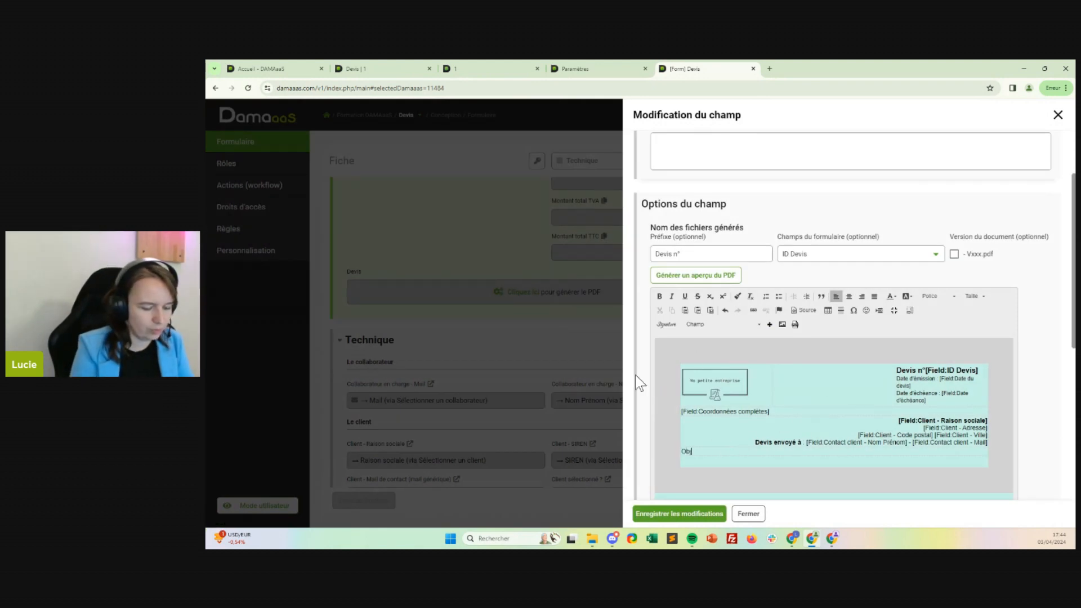
text(et :)
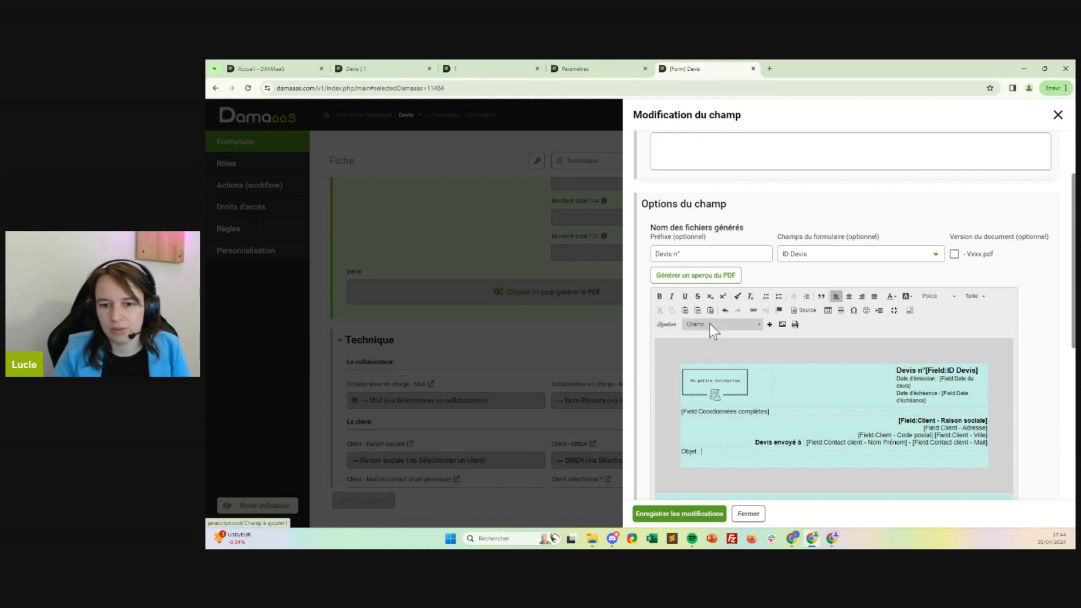
click(709, 324)
click(691, 431)
click(770, 324)
drag(737, 451, 681, 451)
click(660, 297)
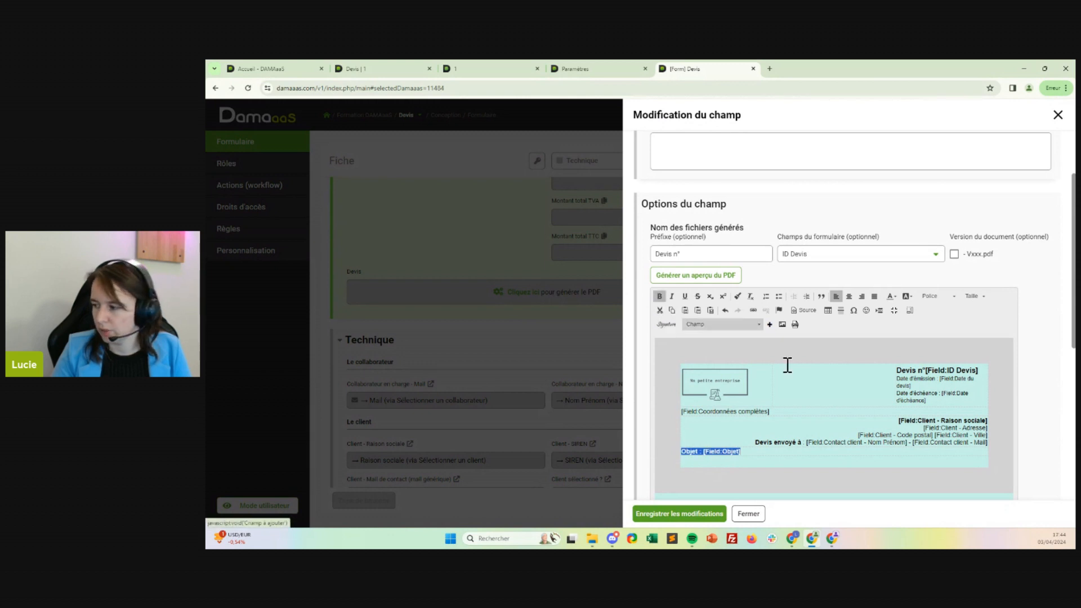
Insert the Produits proposés field on the line below the Objet table.
click(707, 464)
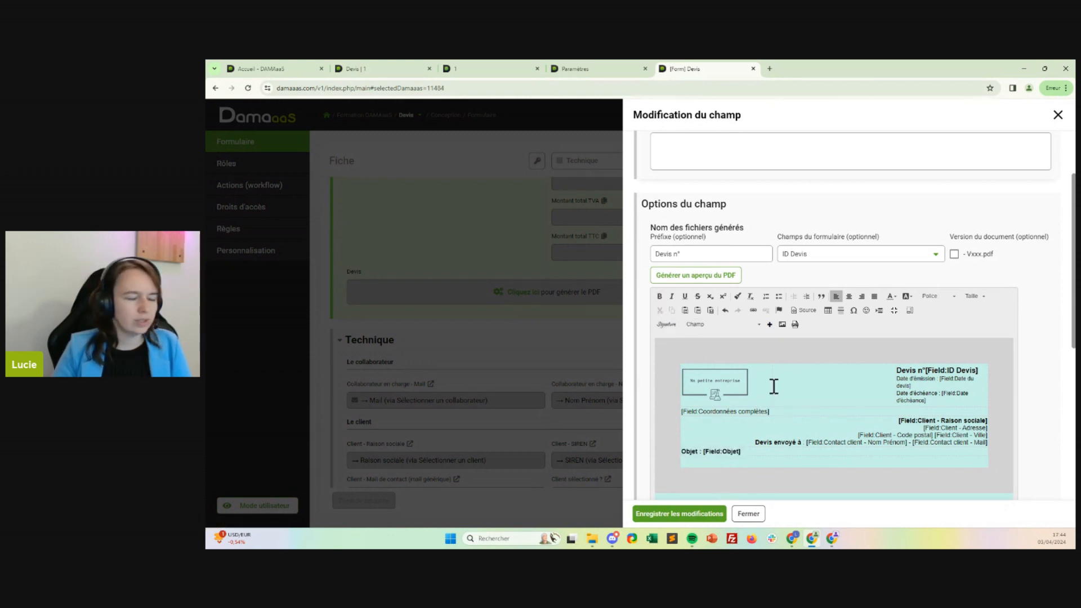
click(760, 324)
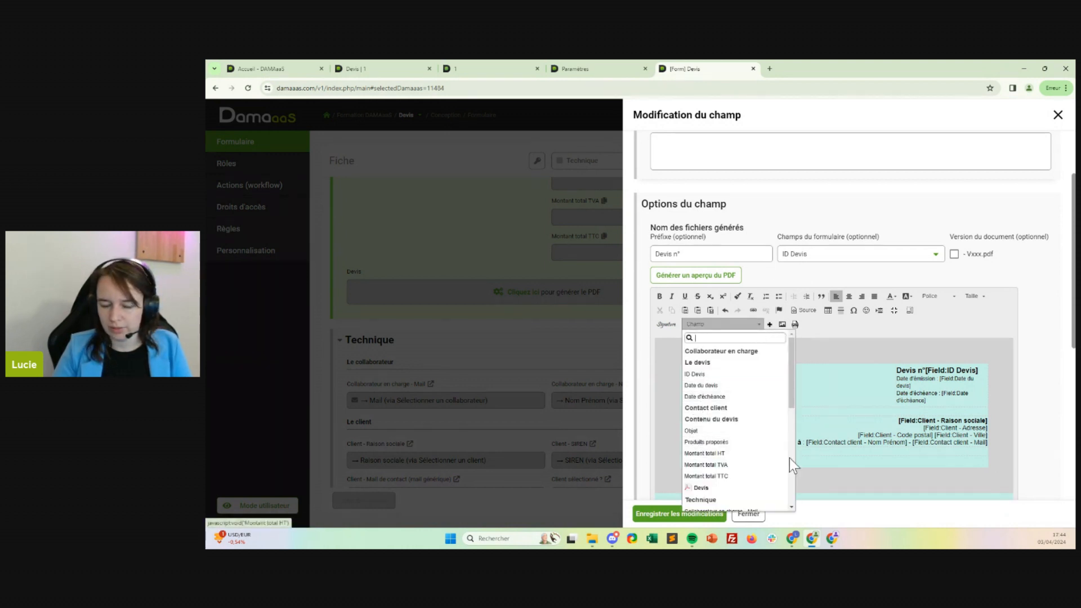
scroll(732, 471, down, 2)
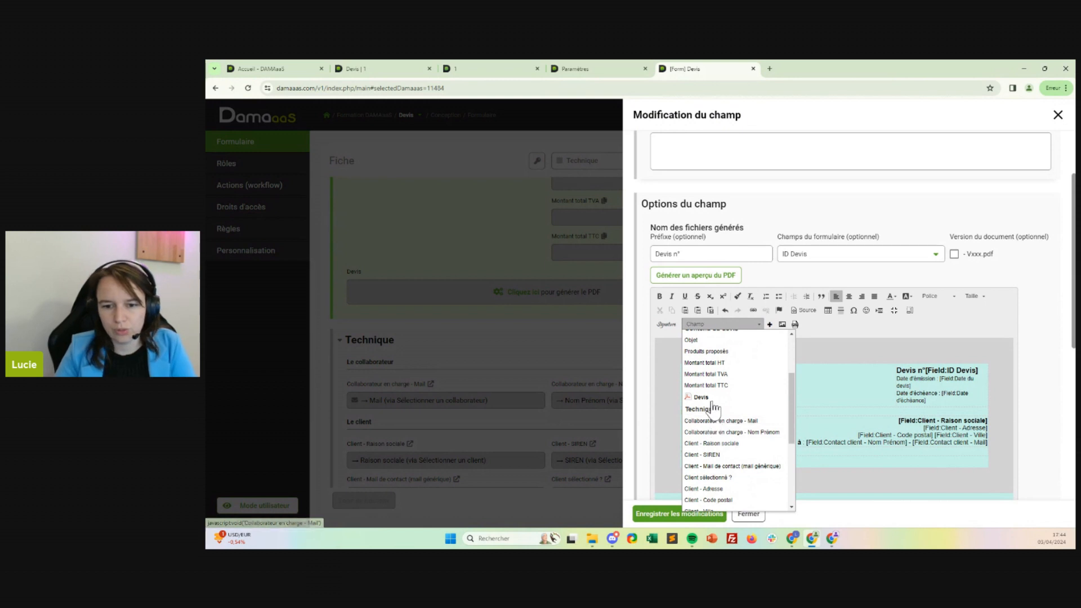
scroll(713, 405, up, 1)
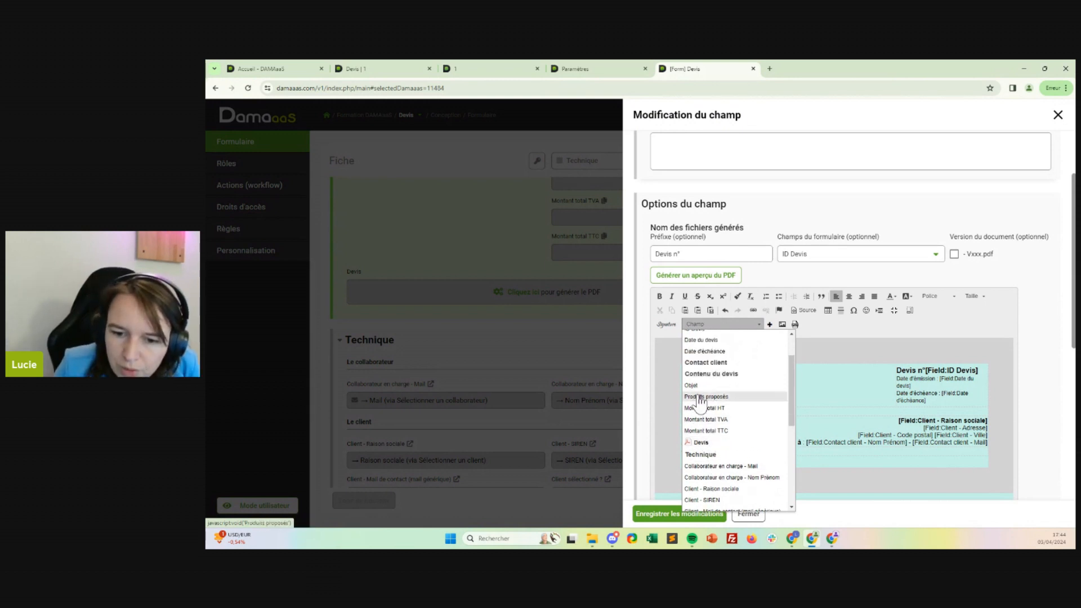
click(710, 393)
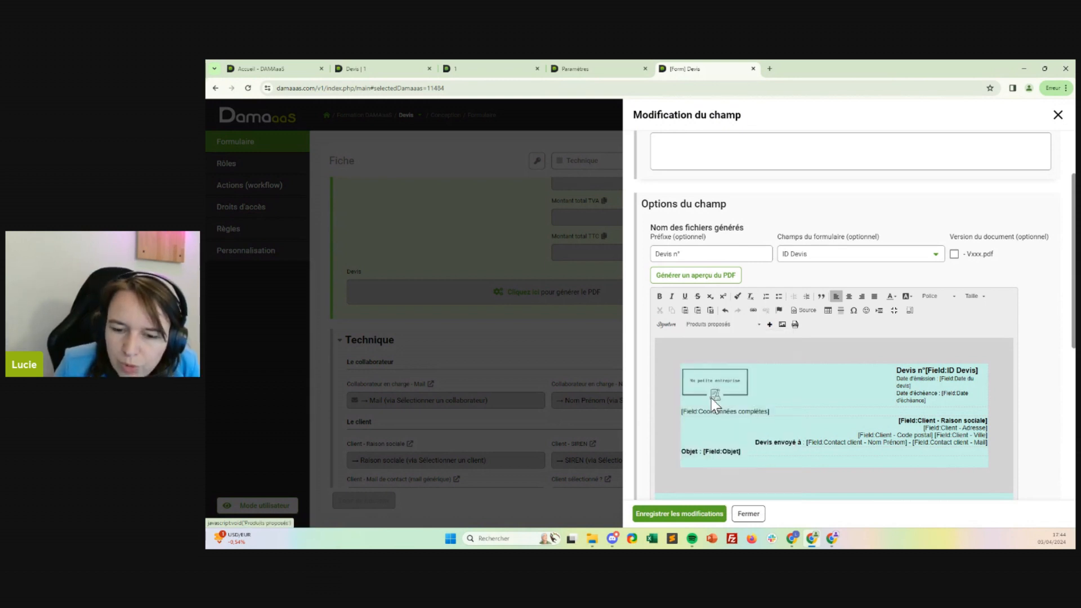
click(769, 325)
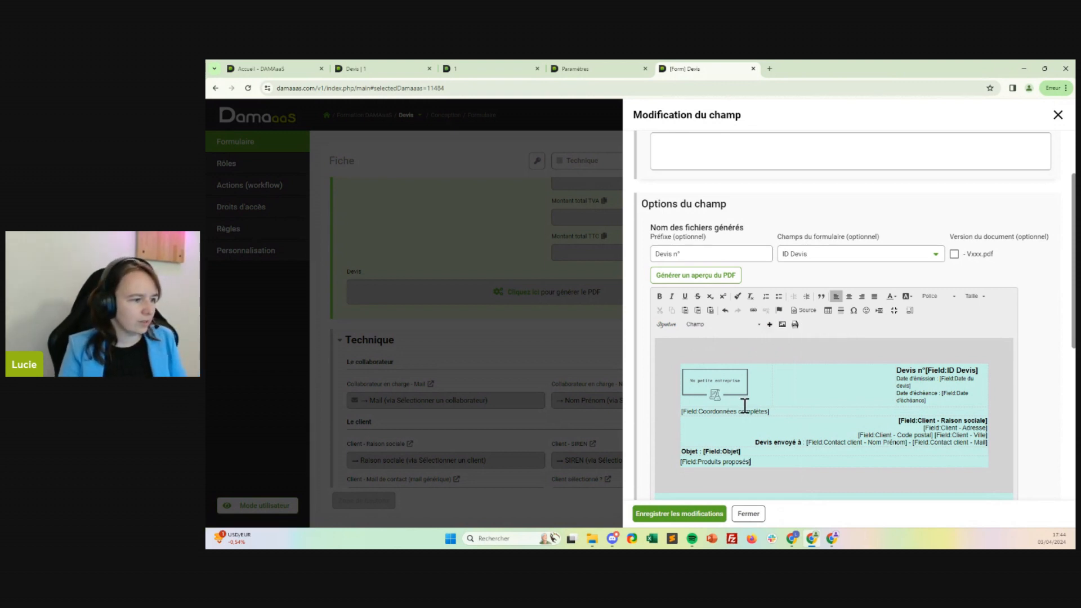
Insert a table with 3 rows, 3 columns, border size 0 and 100% width on a new line below the Produits proposés field.
key(Return)
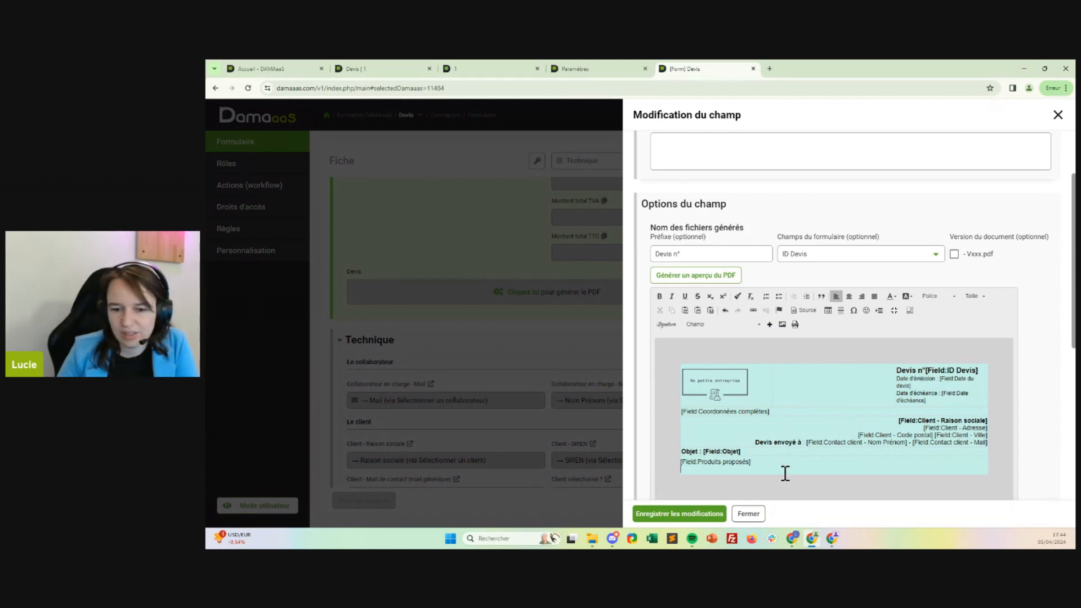
click(759, 326)
click(828, 310)
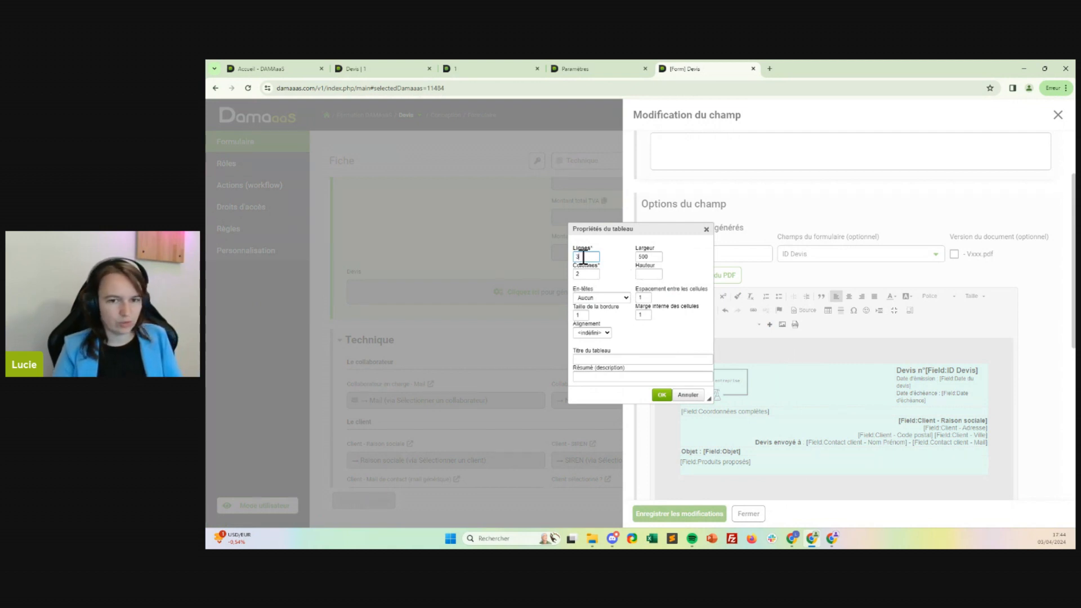
key(Tab)
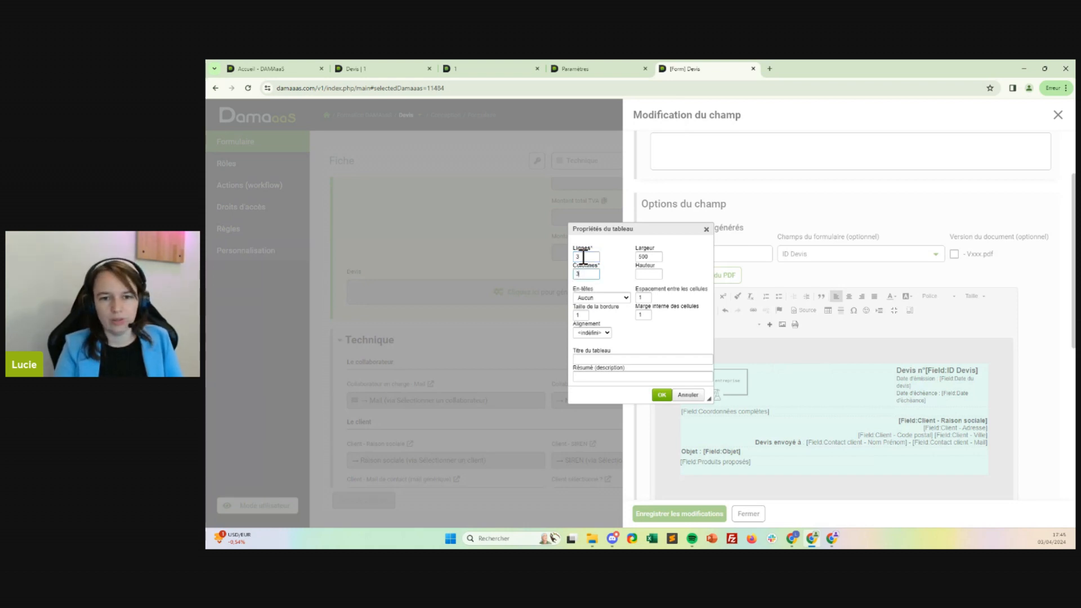
text(3)
key(Tab)
key(Tab)
text(0)
key(Tab)
key(Tab)
text(100%)
click(662, 394)
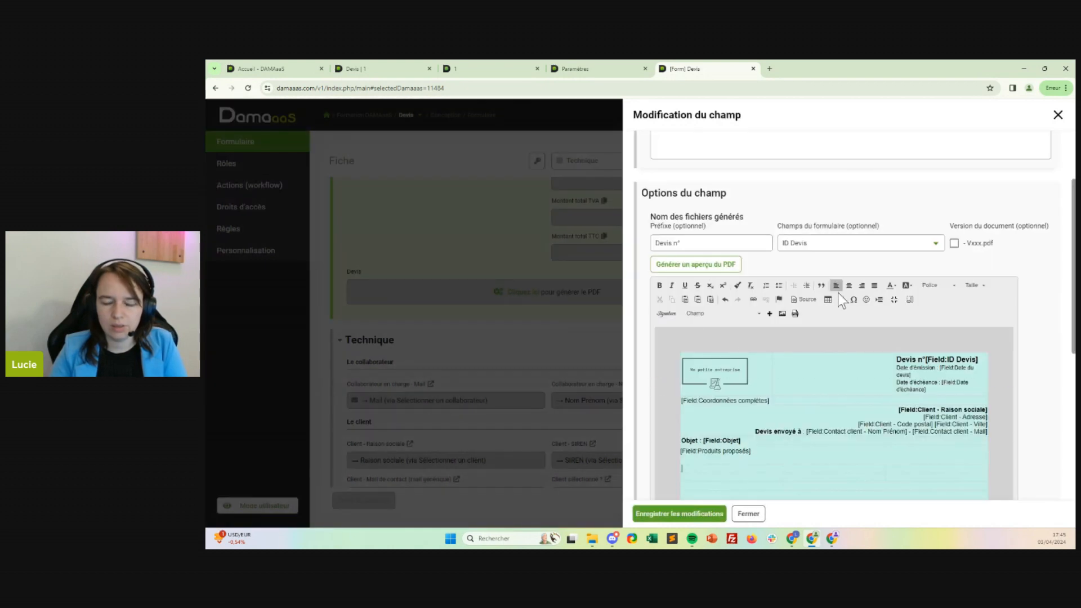
Set the horizontal alignment of all cells in the new 3 by 3 table to Droite.
scroll(946, 437, down, 2)
click(911, 381)
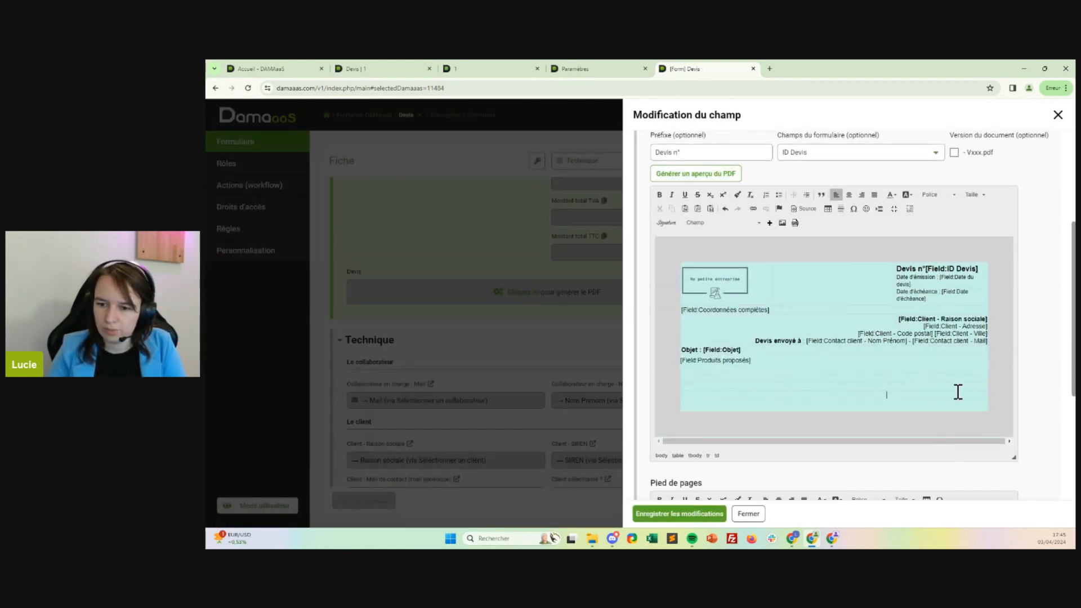
click(892, 378)
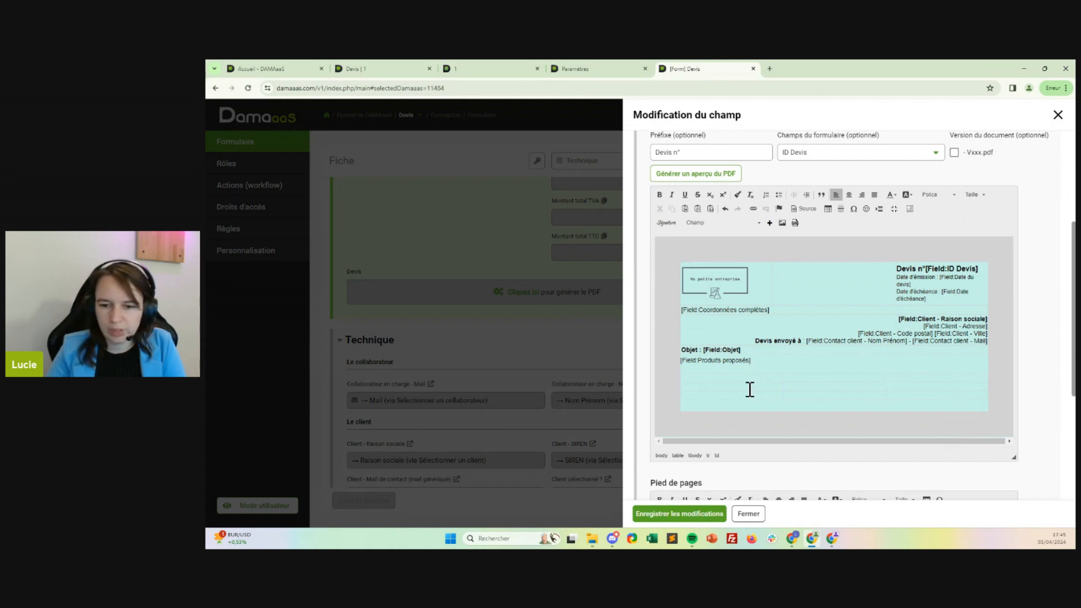
drag(696, 378, 930, 403)
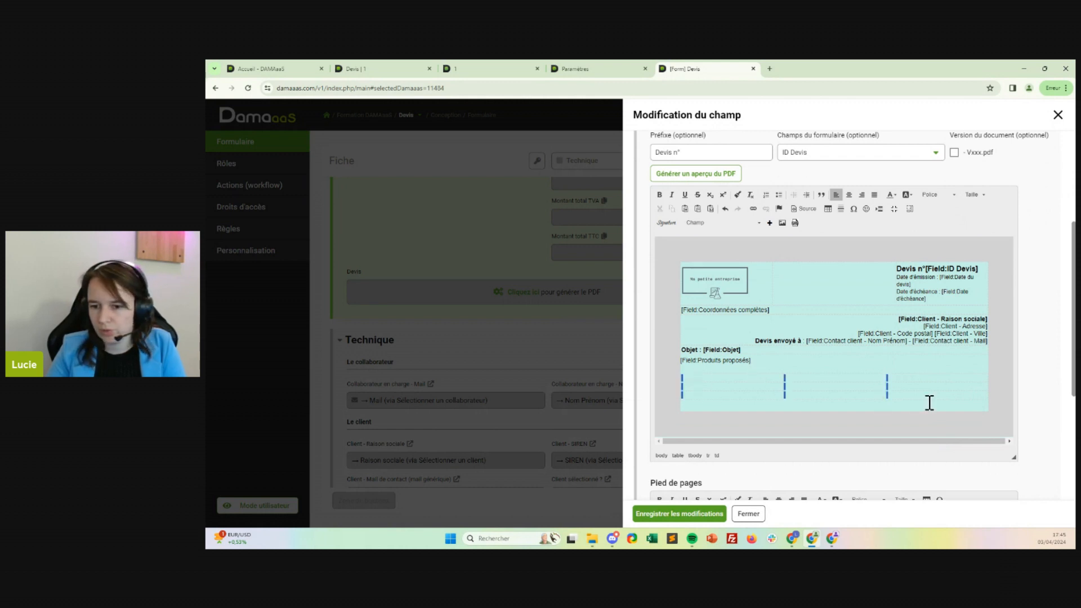
right_click(904, 379)
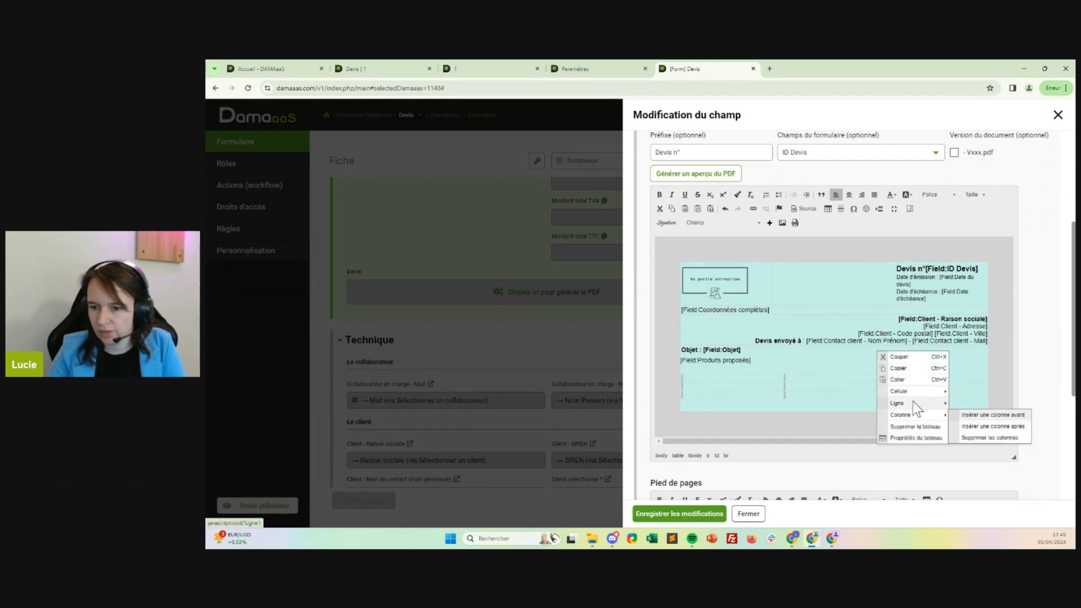
mouse_move(923, 391)
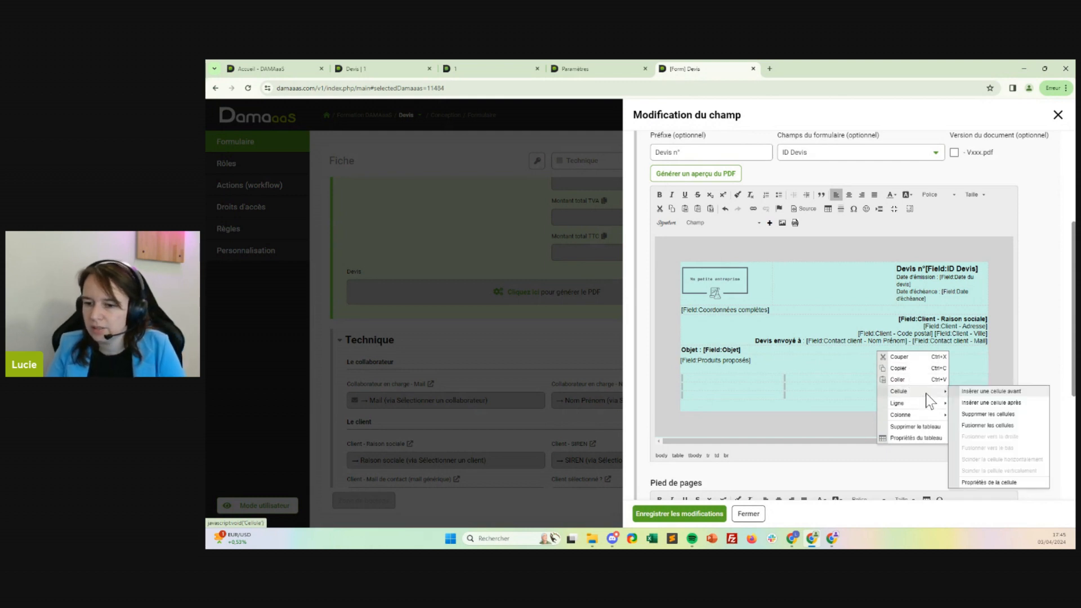
click(998, 482)
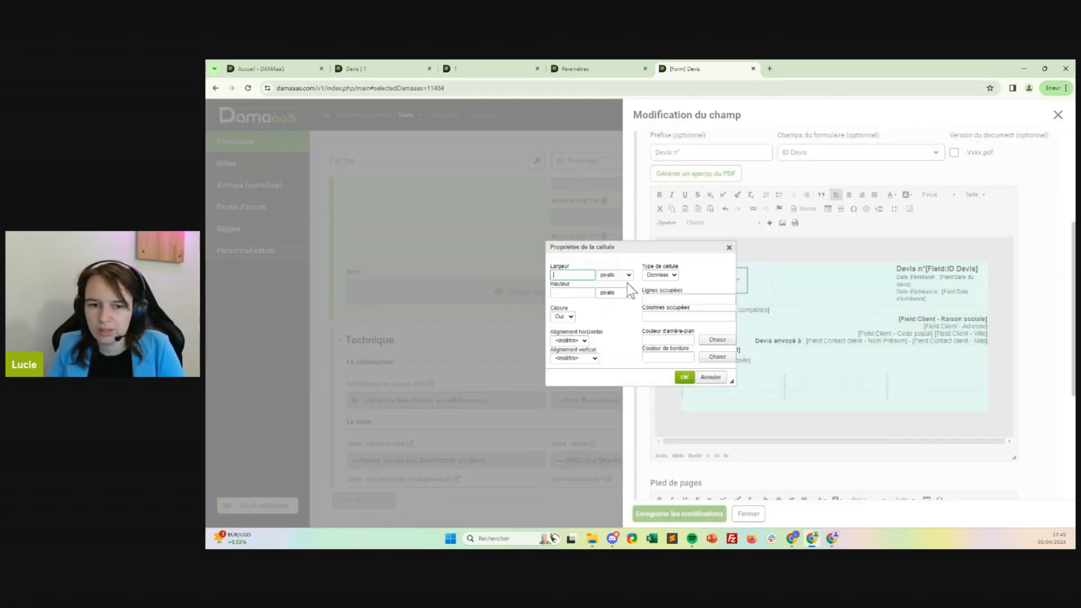
click(586, 342)
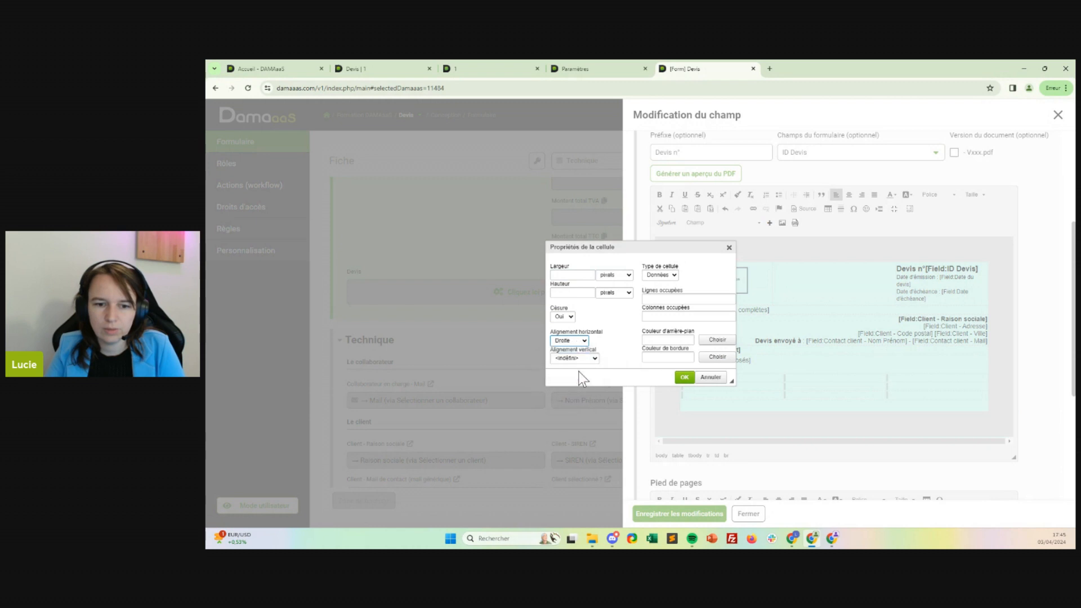
click(686, 378)
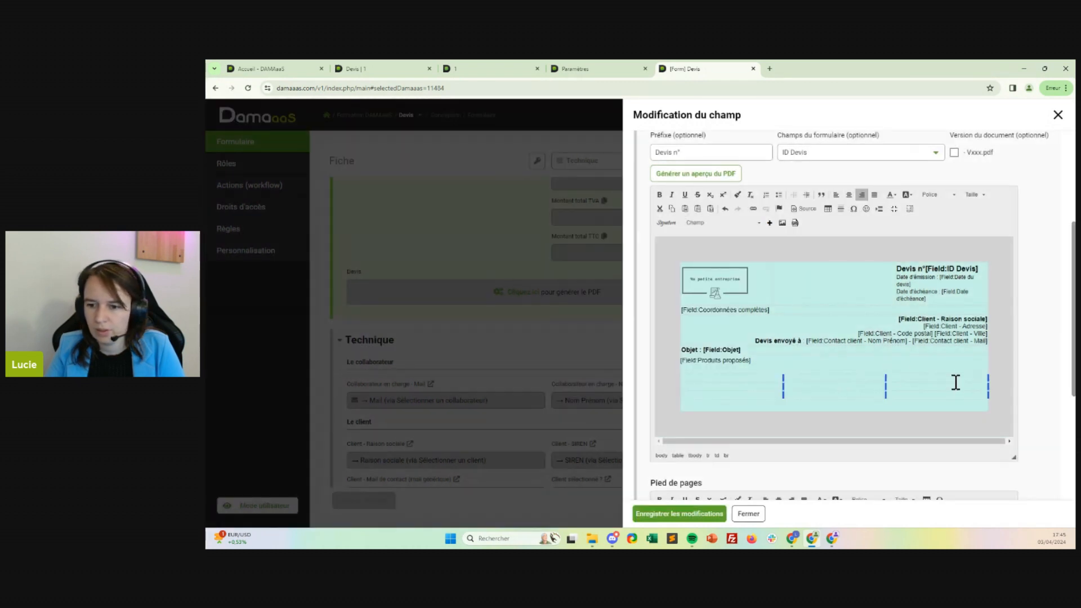
Insert the Montant total HT, Montant total TVA and Montant total TTC fields down the rows of the table's last column.
click(732, 222)
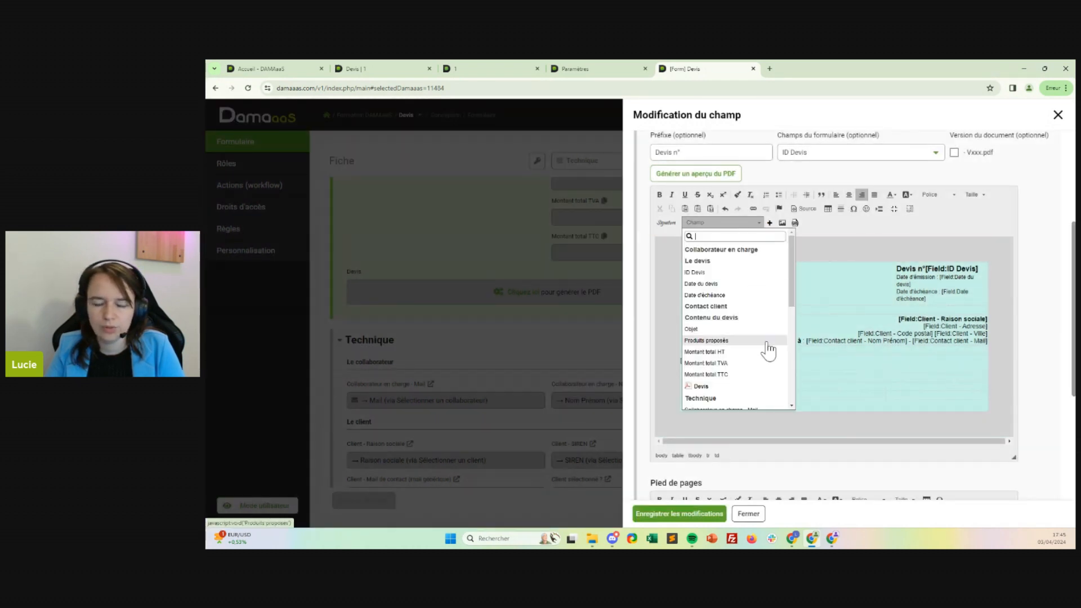
click(705, 306)
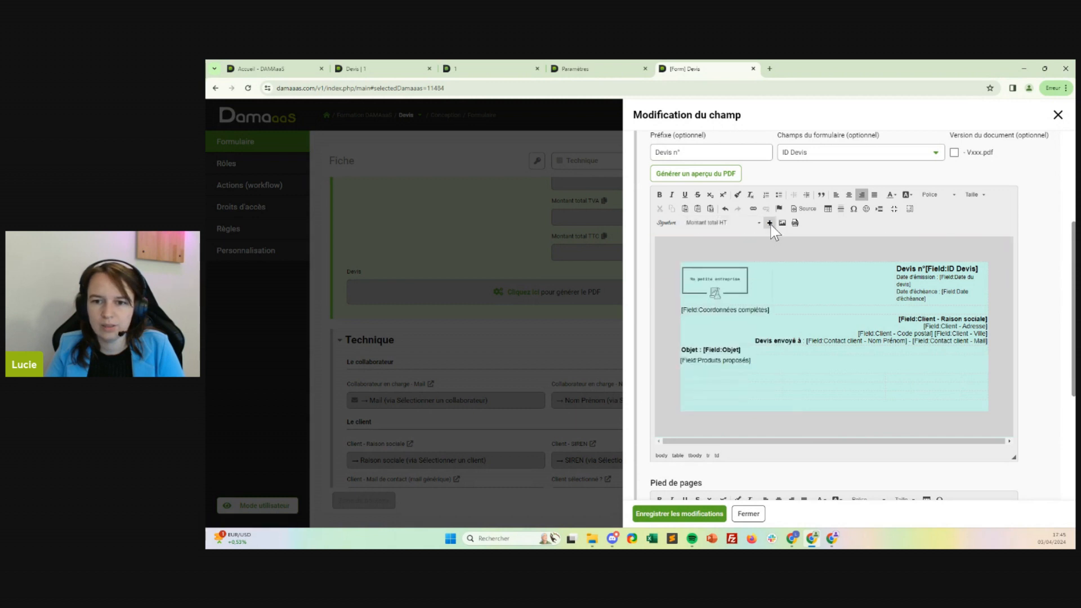
click(733, 222)
scroll(743, 282, down, 3)
click(770, 231)
click(769, 223)
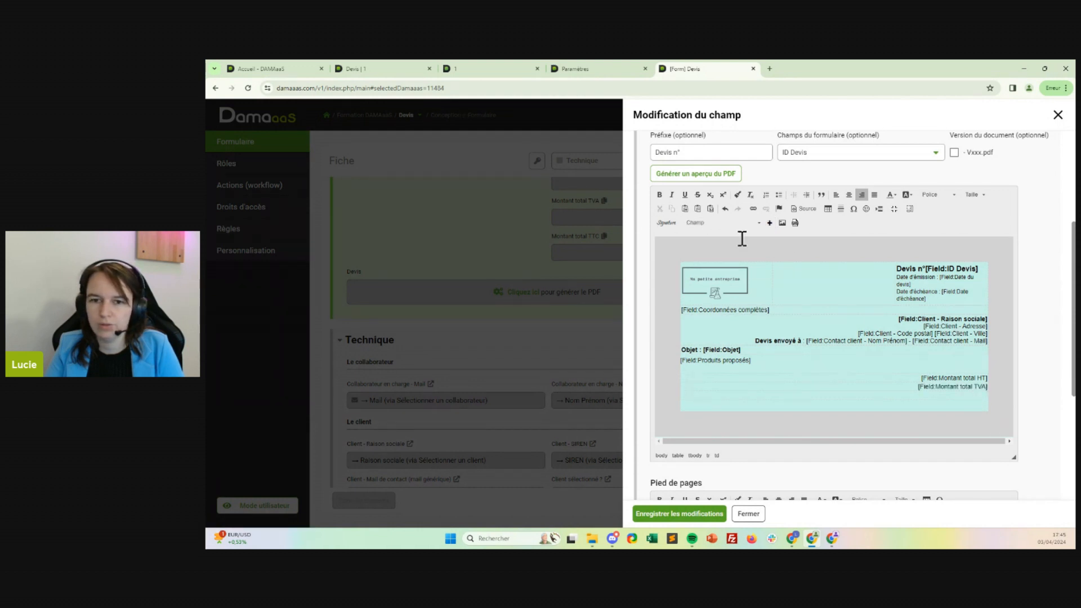
click(746, 226)
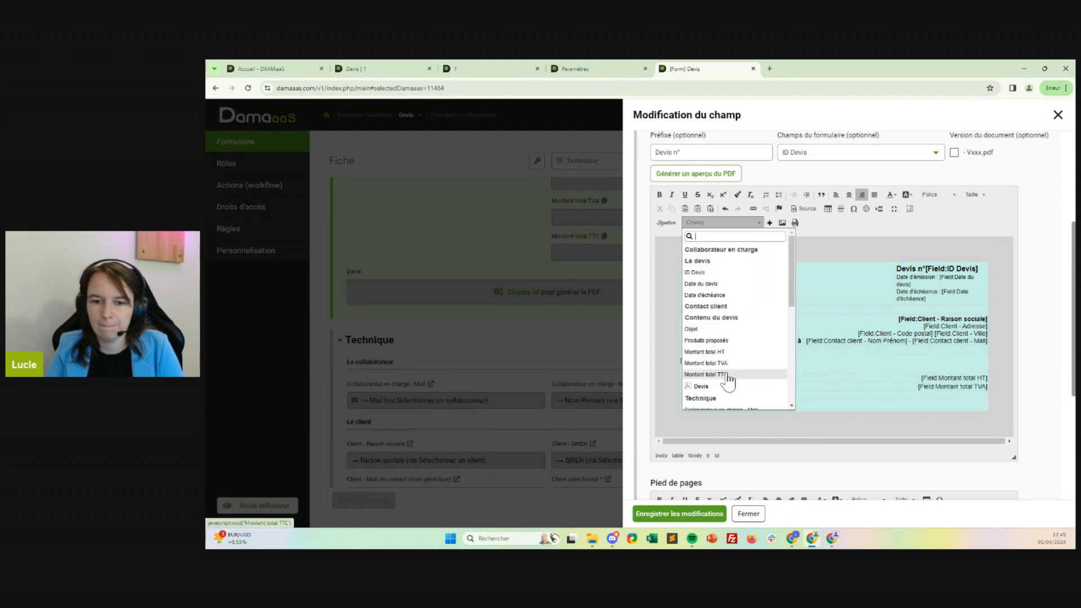
click(730, 374)
click(769, 223)
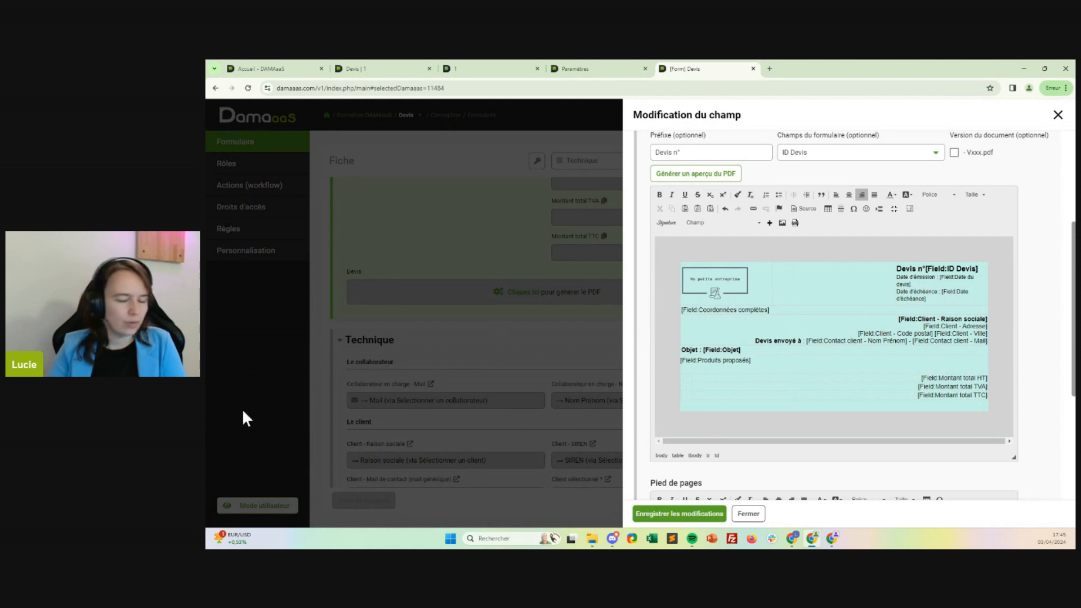
Make the Montant total TTC field in the totals table bold.
triple_click(951, 395)
click(660, 195)
click(692, 399)
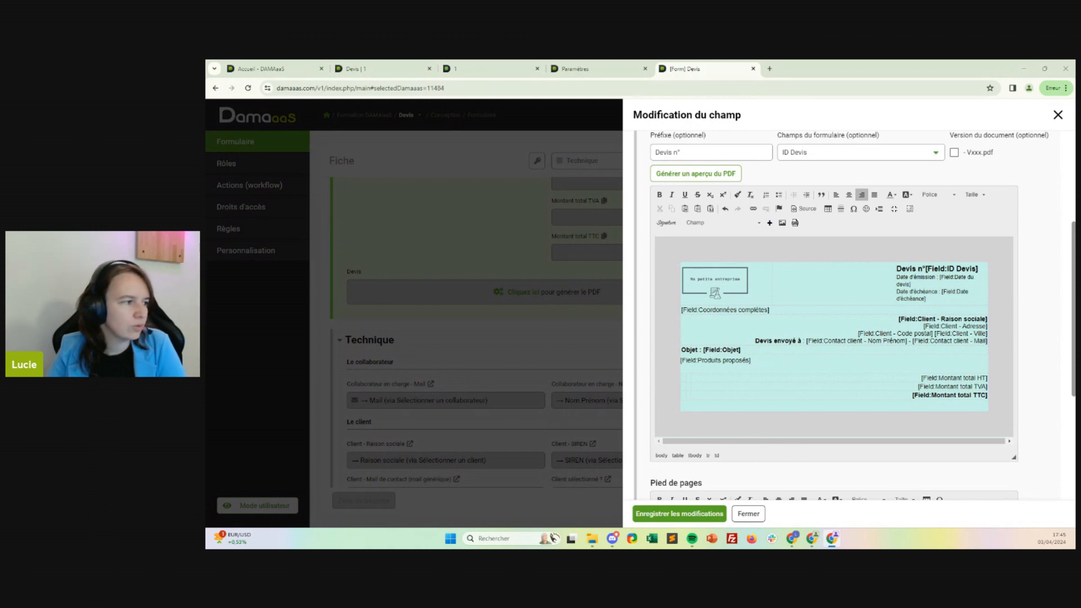
Set the width of the Montant total HT cell to 30 percent.
right_click(877, 381)
mouse_move(888, 380)
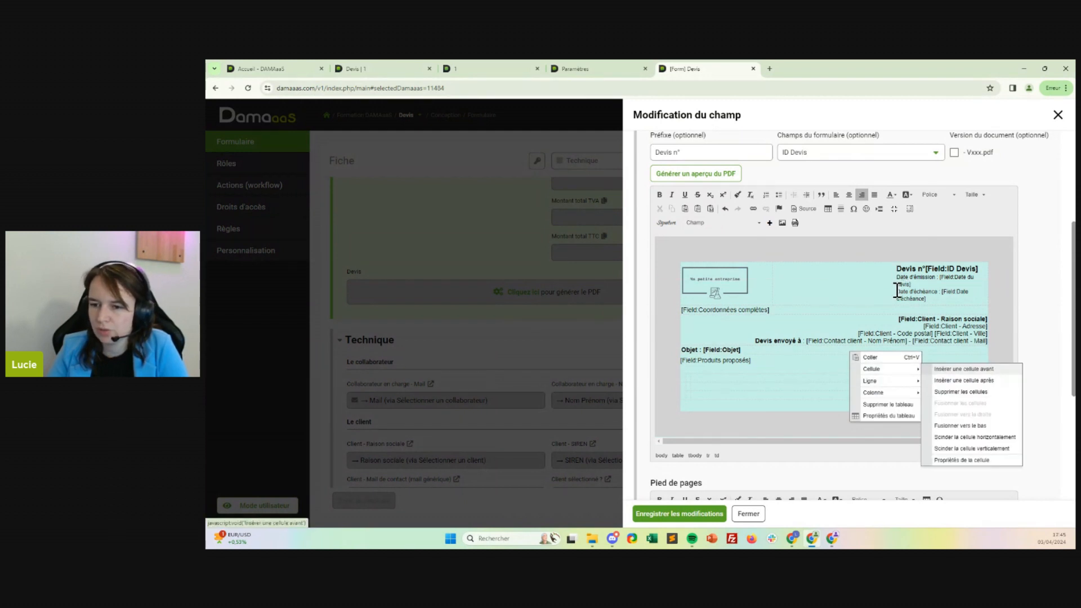
click(962, 459)
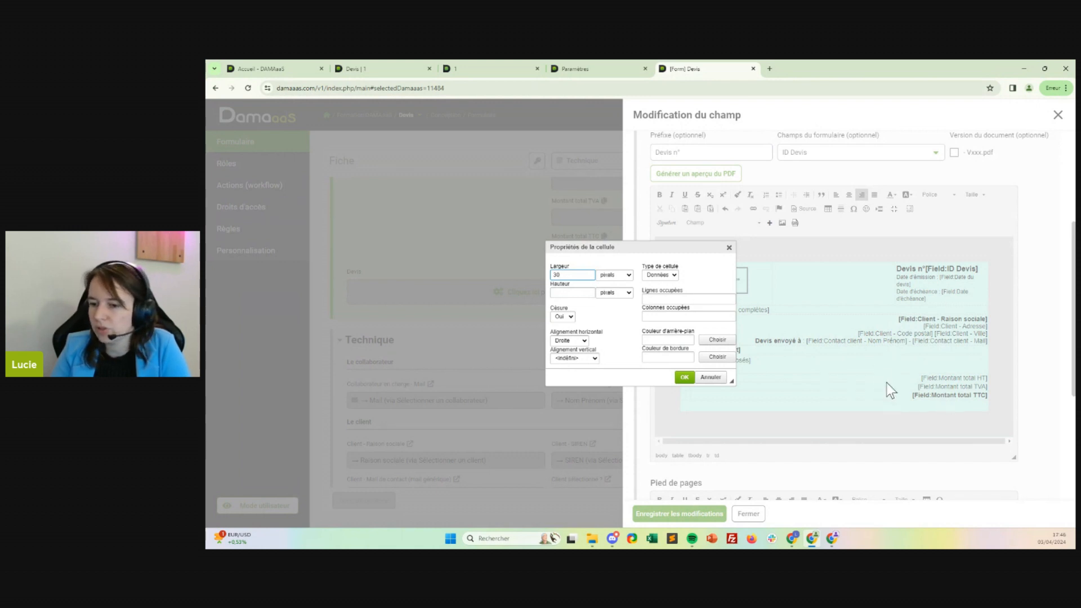
click(614, 275)
click(614, 292)
click(685, 377)
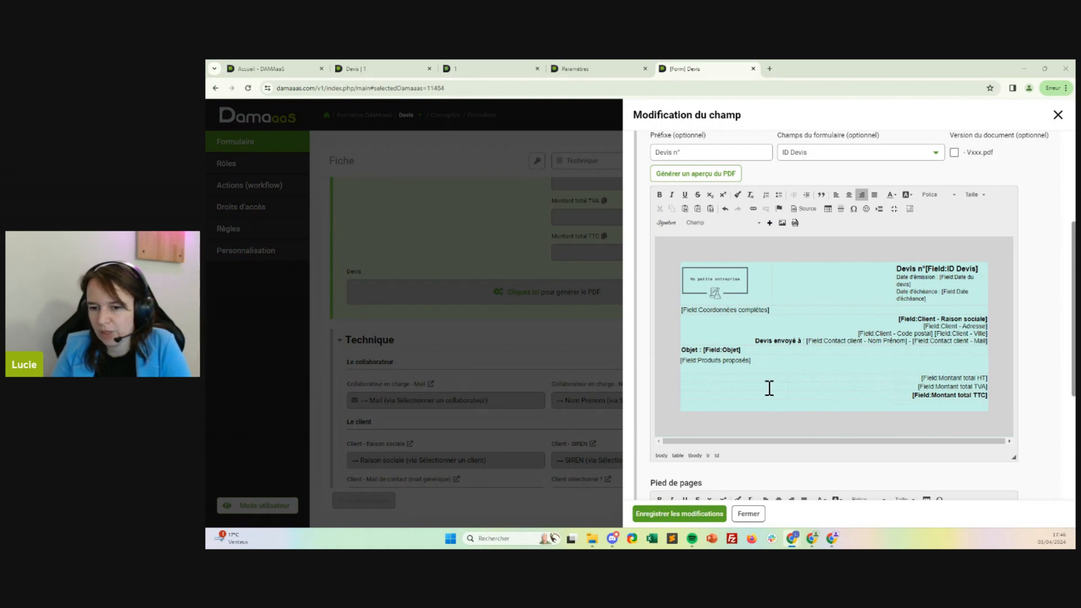
Begin a label in the cell just before the Montant total HT field.
click(889, 381)
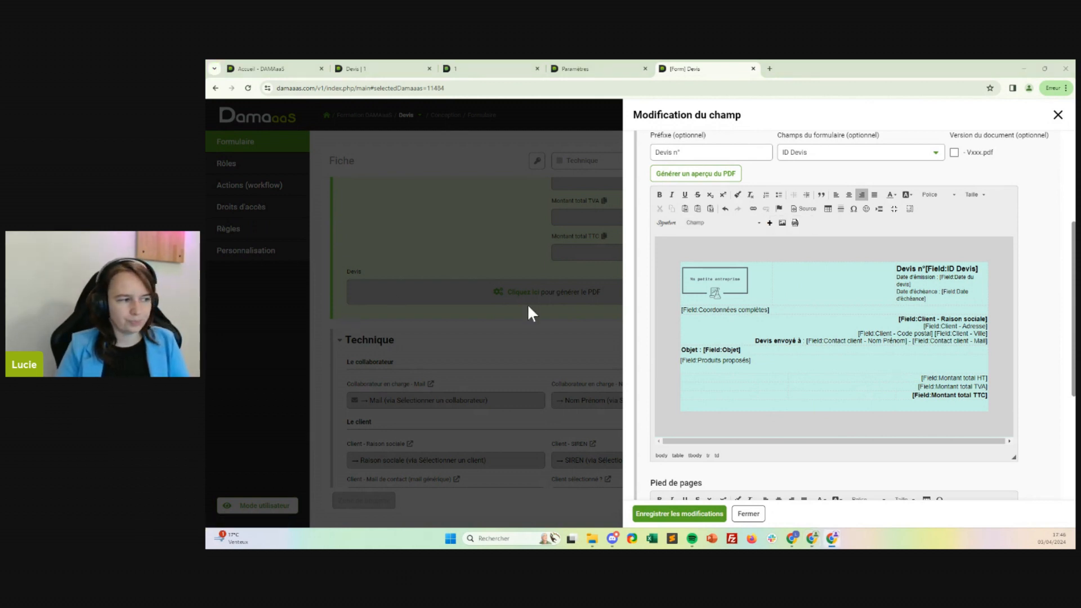
click(882, 378)
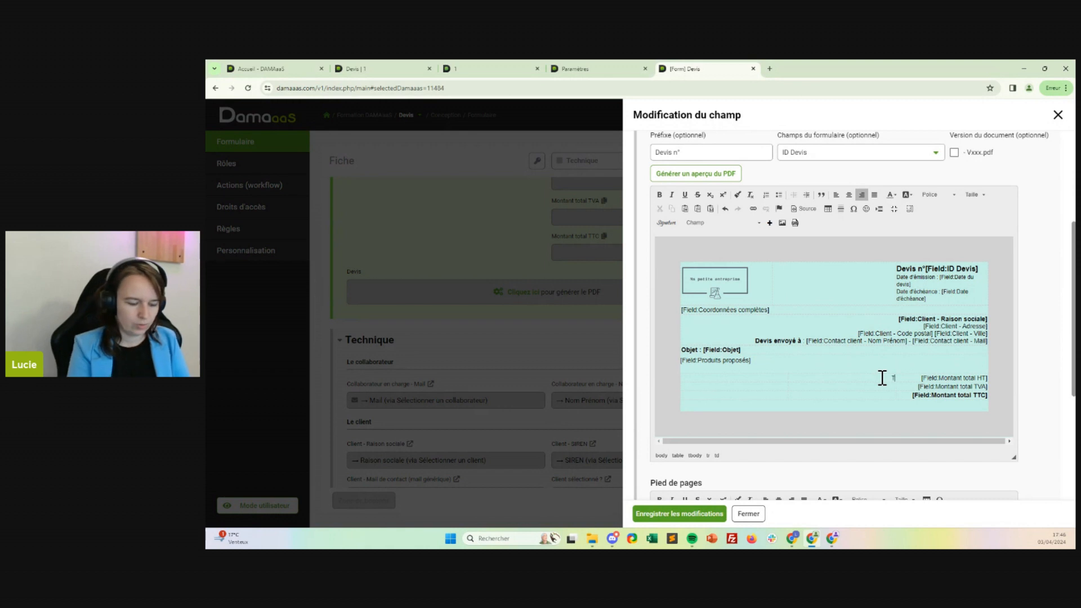
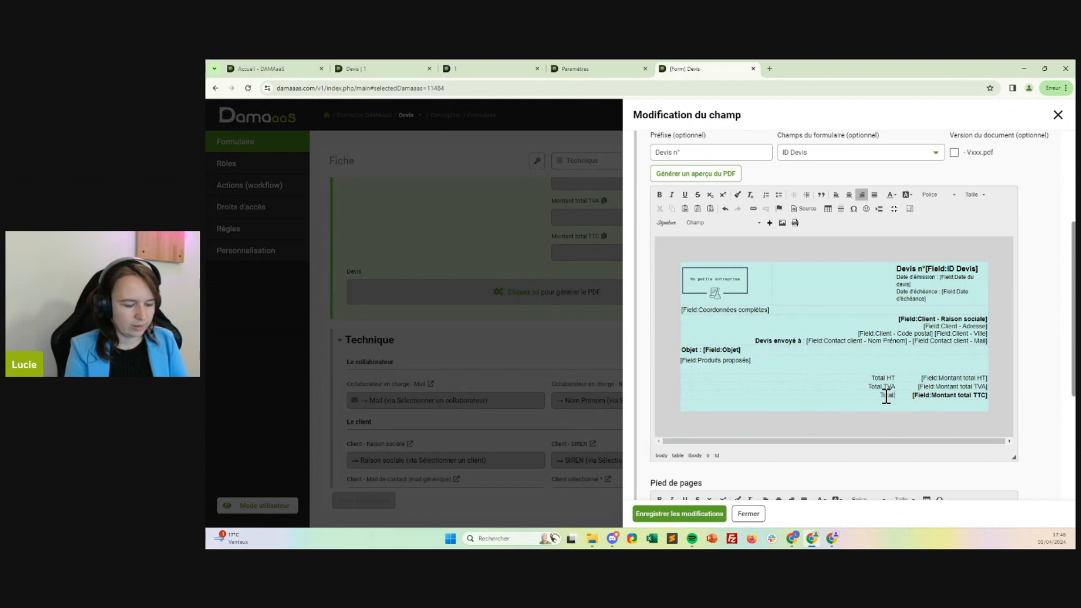
Complete the Total TTC label, make it bold and save the changes to the PDF template.
drag(867, 395, 896, 395)
click(663, 197)
click(844, 394)
click(666, 515)
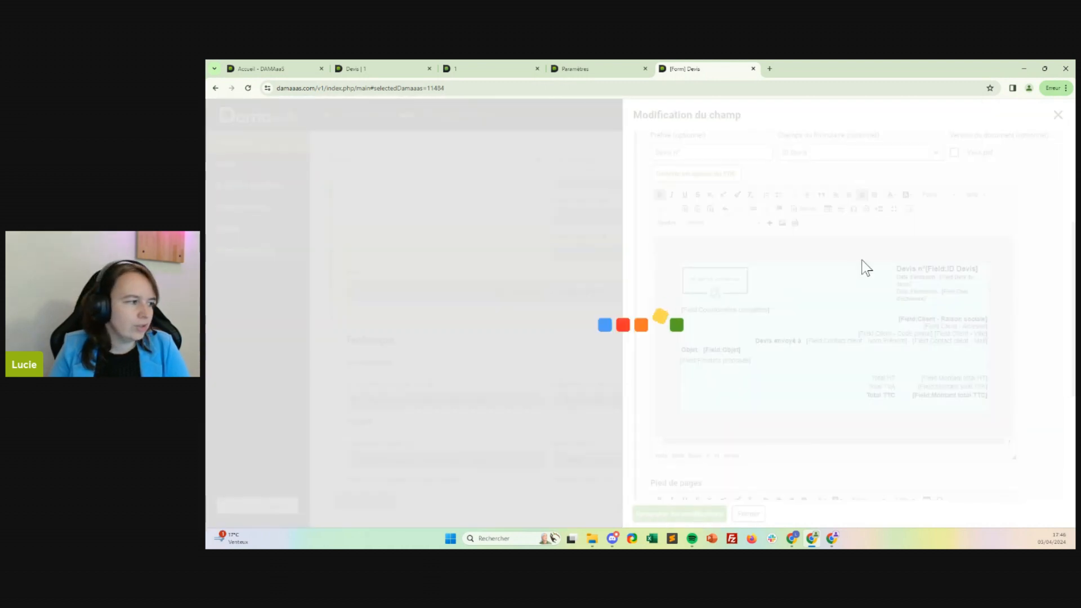
Regenerate the PDF in the Devis record and open the newest Devis n°1.pdf to check its Objet line.
click(380, 69)
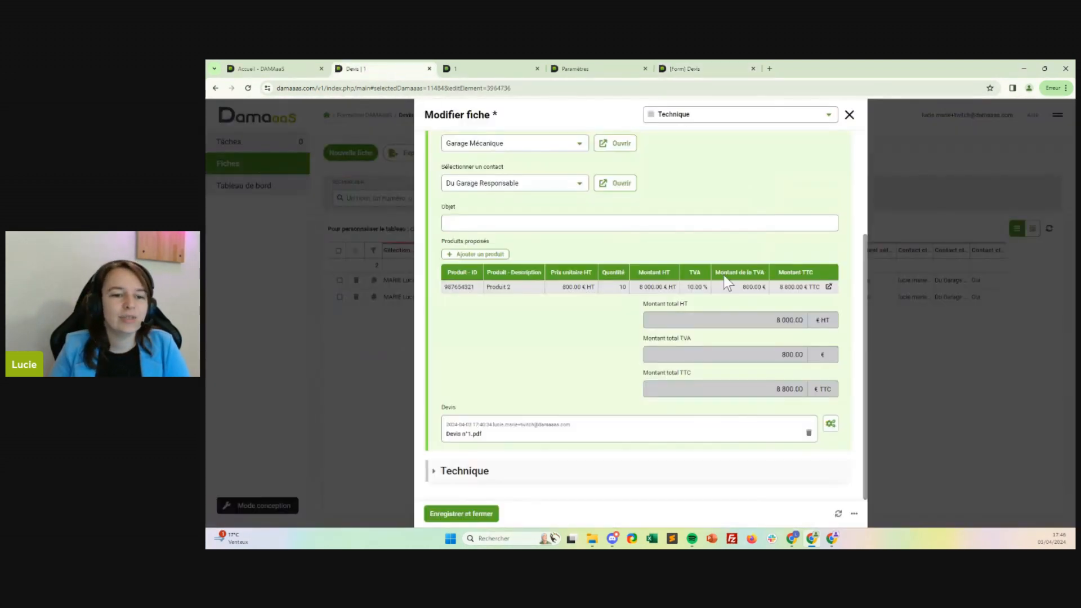
click(838, 513)
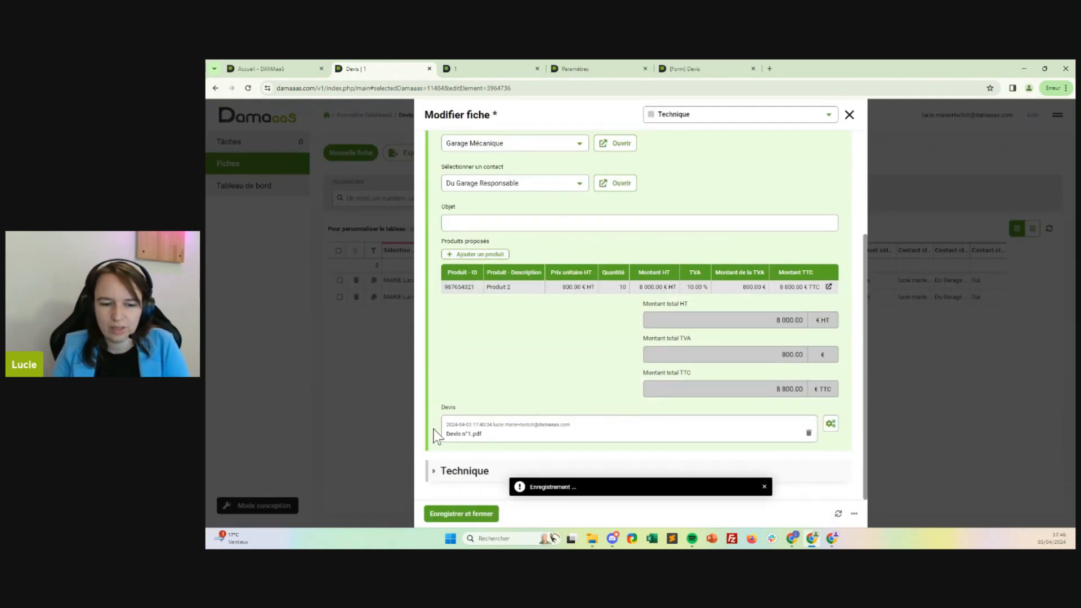
click(831, 426)
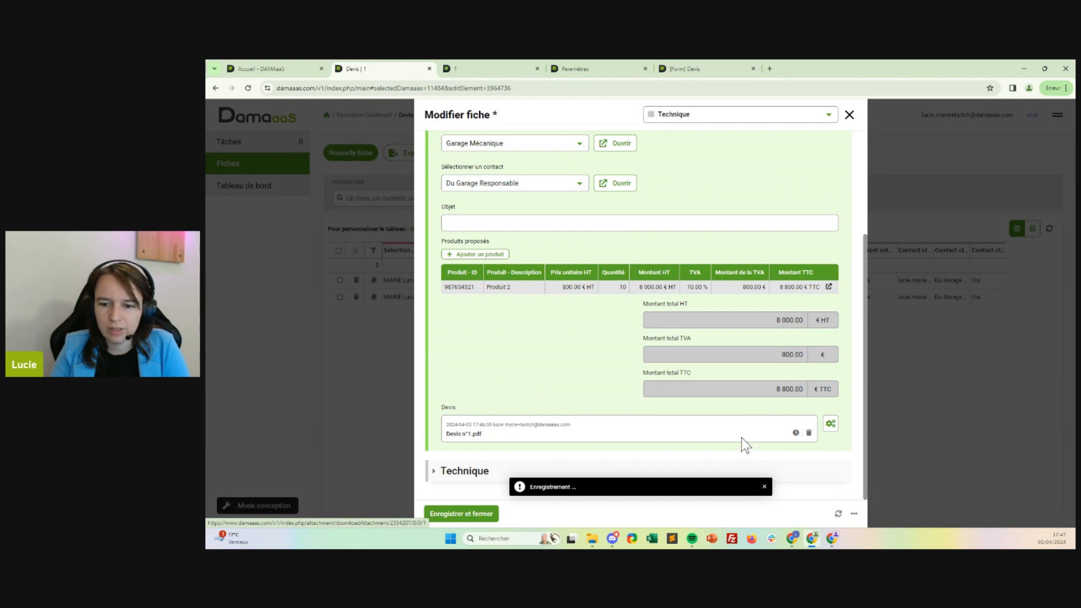
click(796, 433)
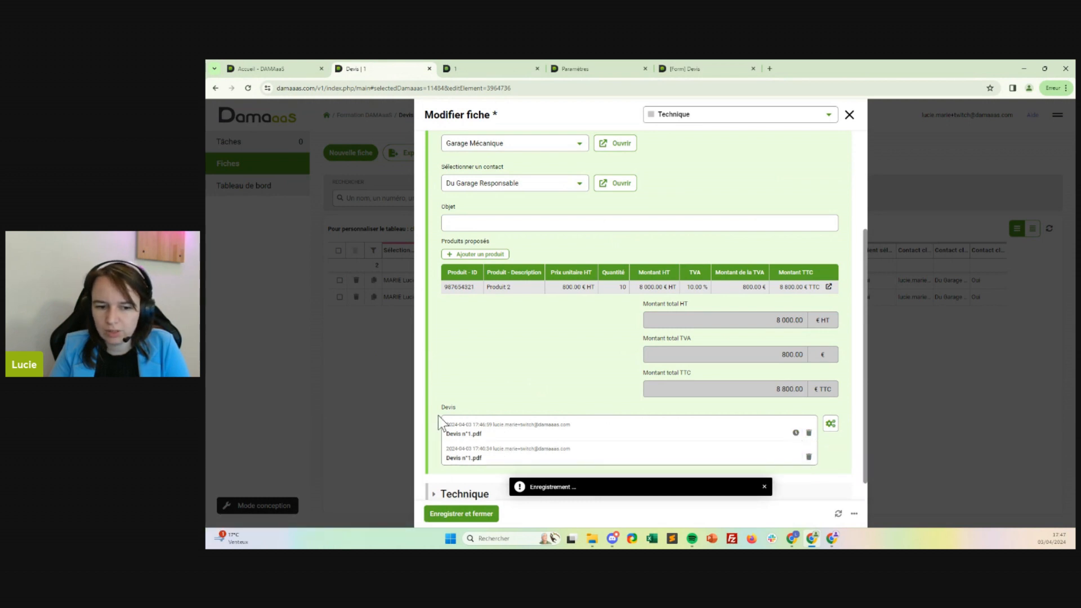
click(472, 432)
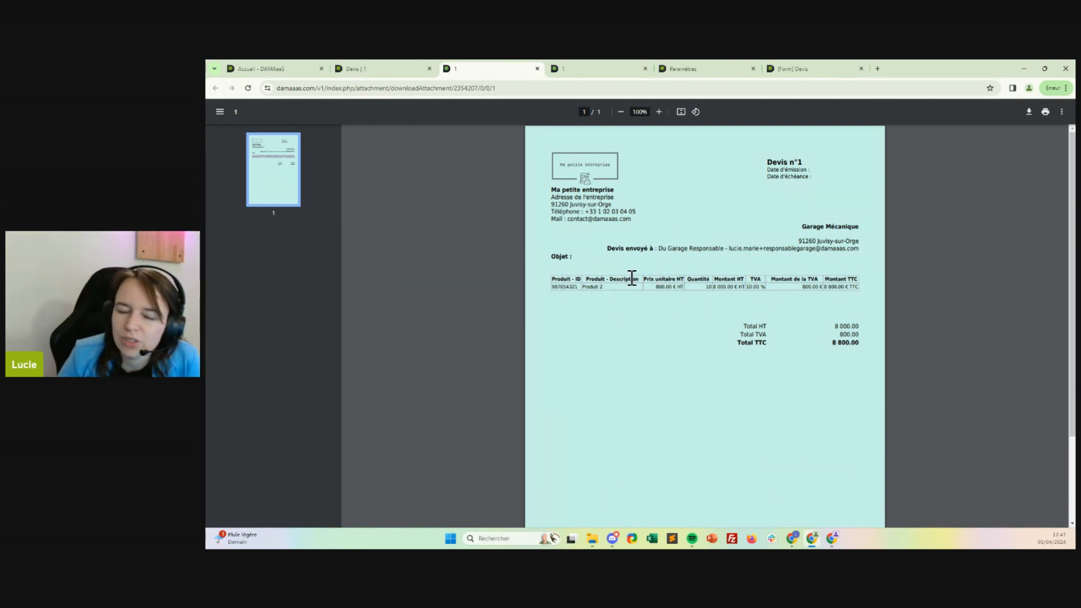
drag(551, 256, 577, 258)
click(578, 258)
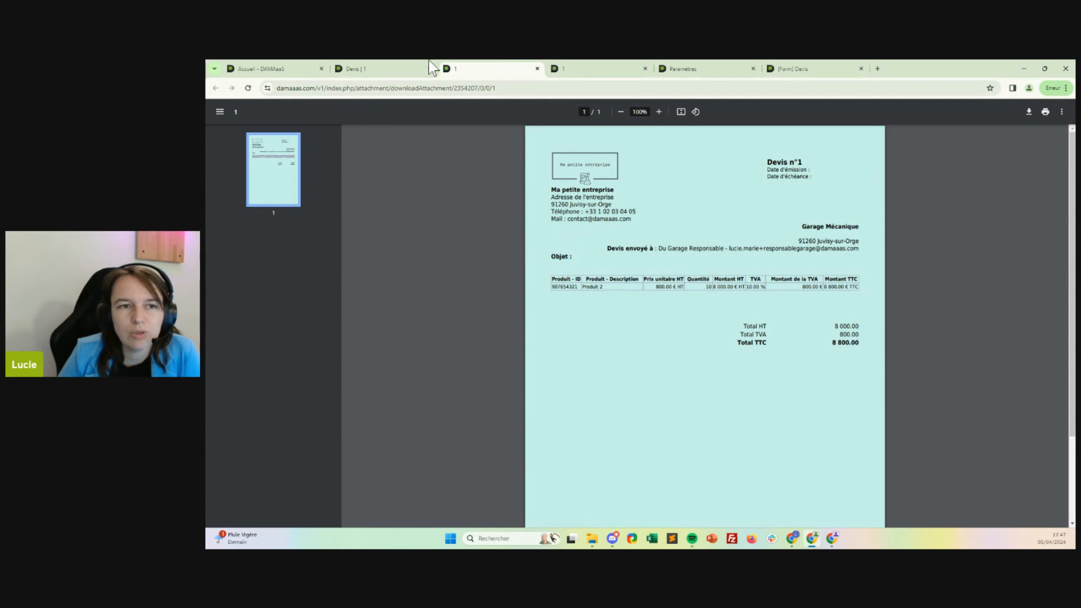
Set the record's Objet to Test, regenerate the quote PDF and open the new file to check the Objet line.
click(375, 68)
click(586, 223)
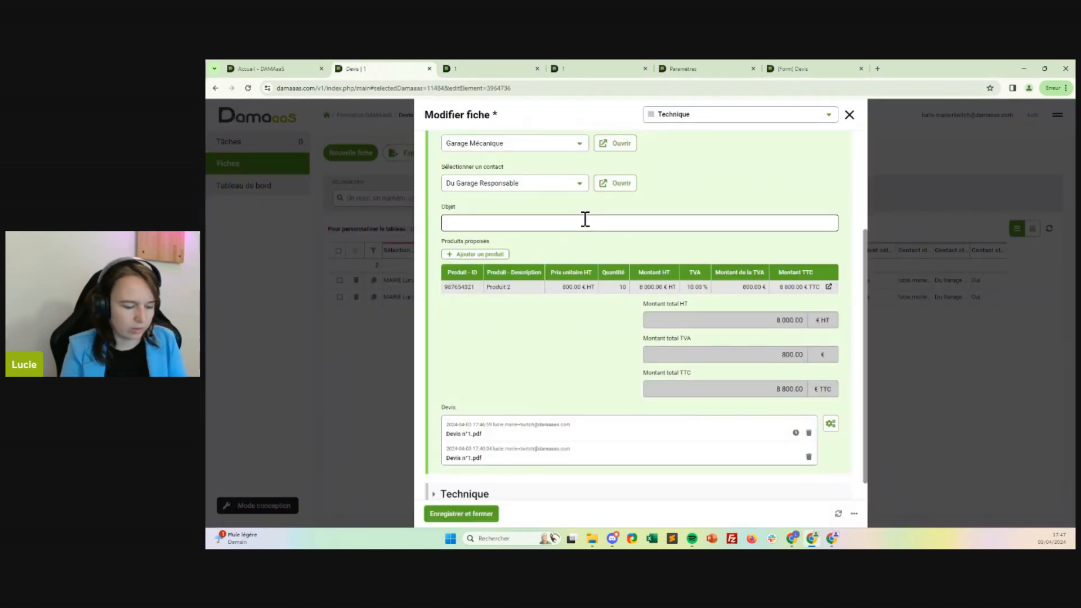
text(Test)
scroll(732, 338, down, 1)
click(833, 394)
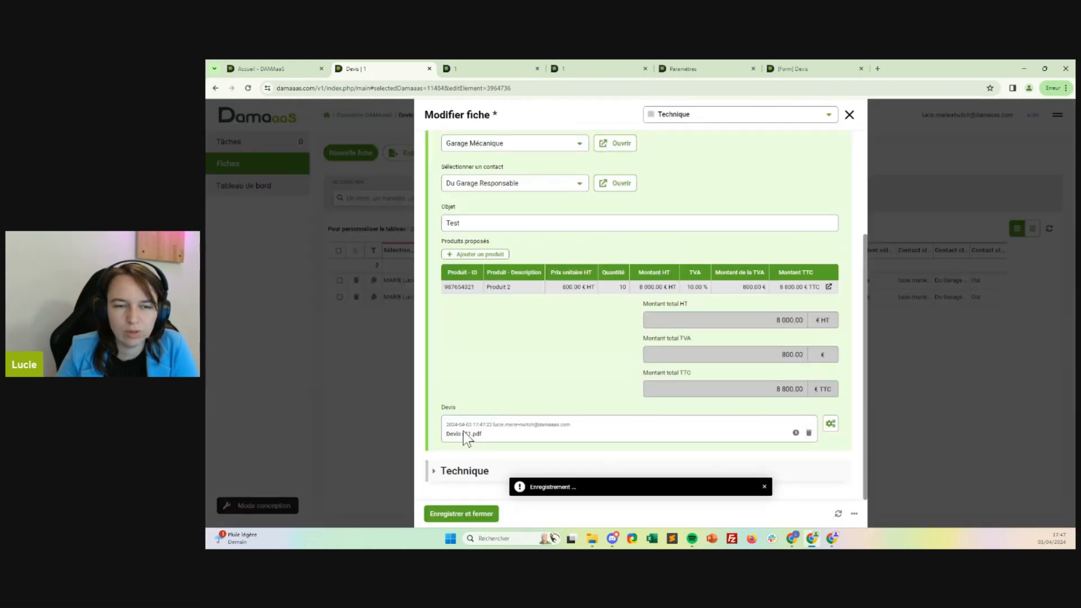
click(464, 434)
double_click(580, 257)
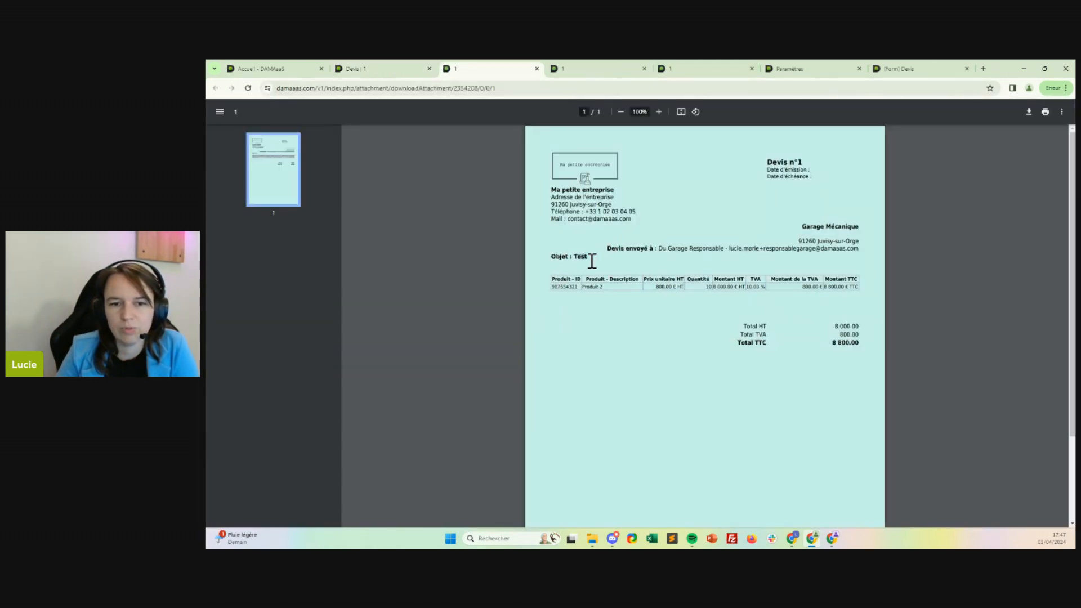
Examine the client address and the contact's name and e-mail in the generated PDF quote.
click(838, 235)
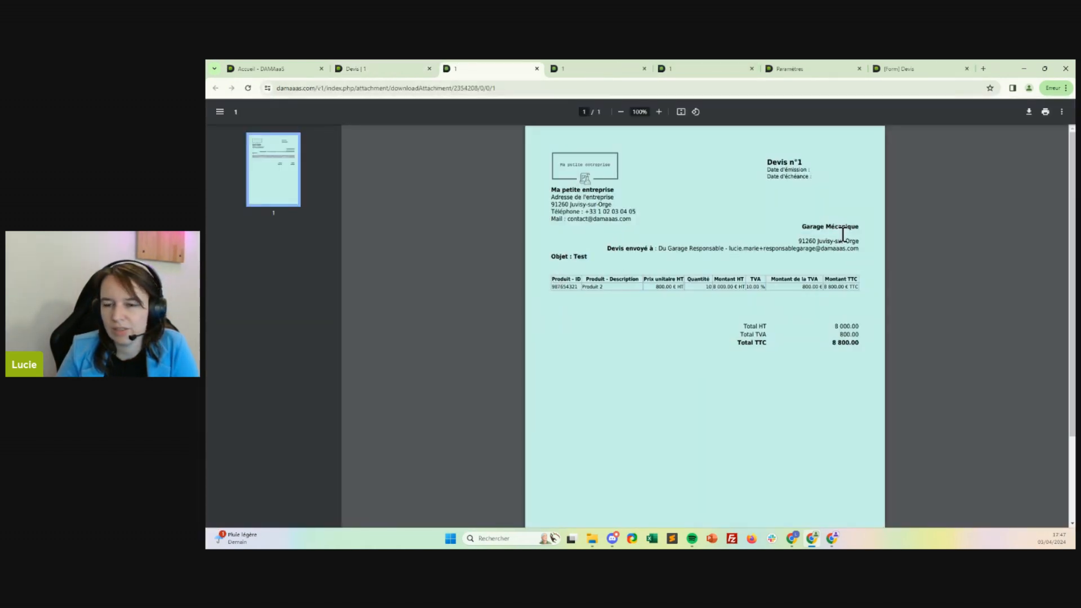
drag(858, 238, 816, 239)
triple_click(817, 232)
click(855, 237)
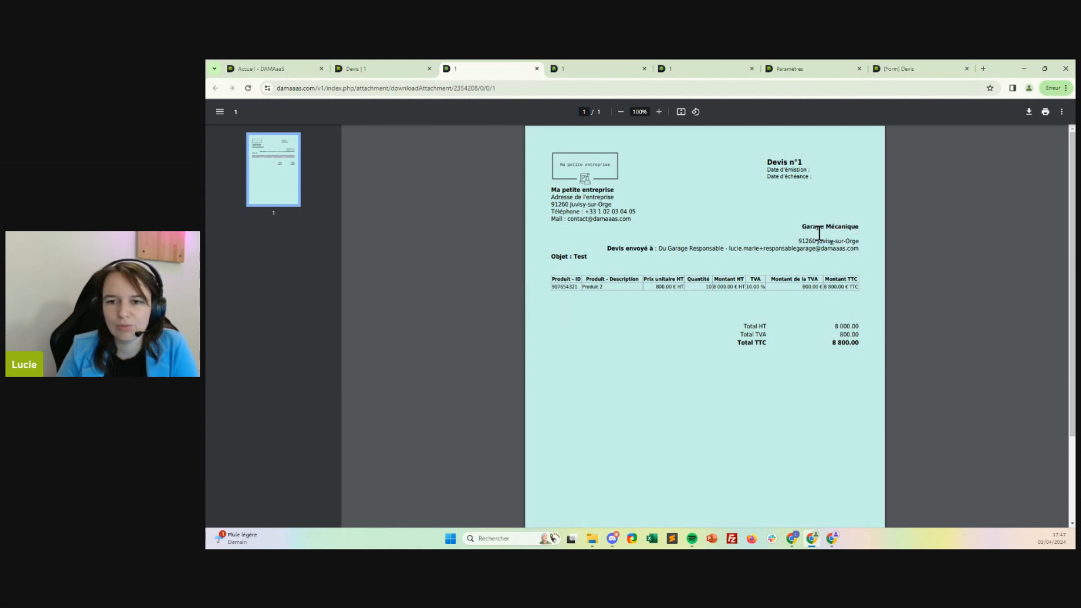
click(770, 251)
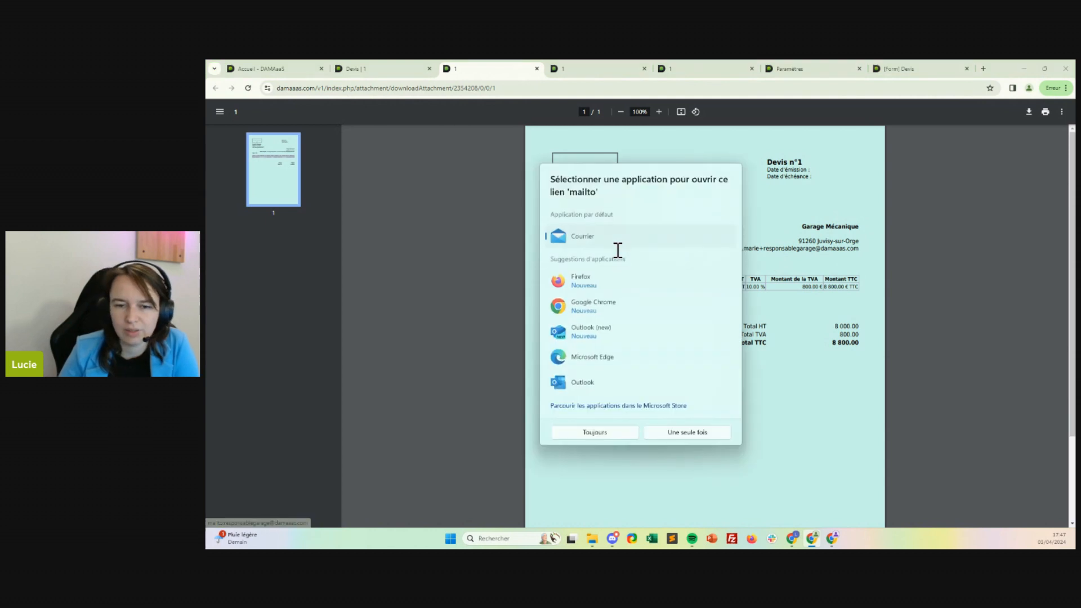
click(767, 313)
drag(658, 248, 696, 247)
click(699, 246)
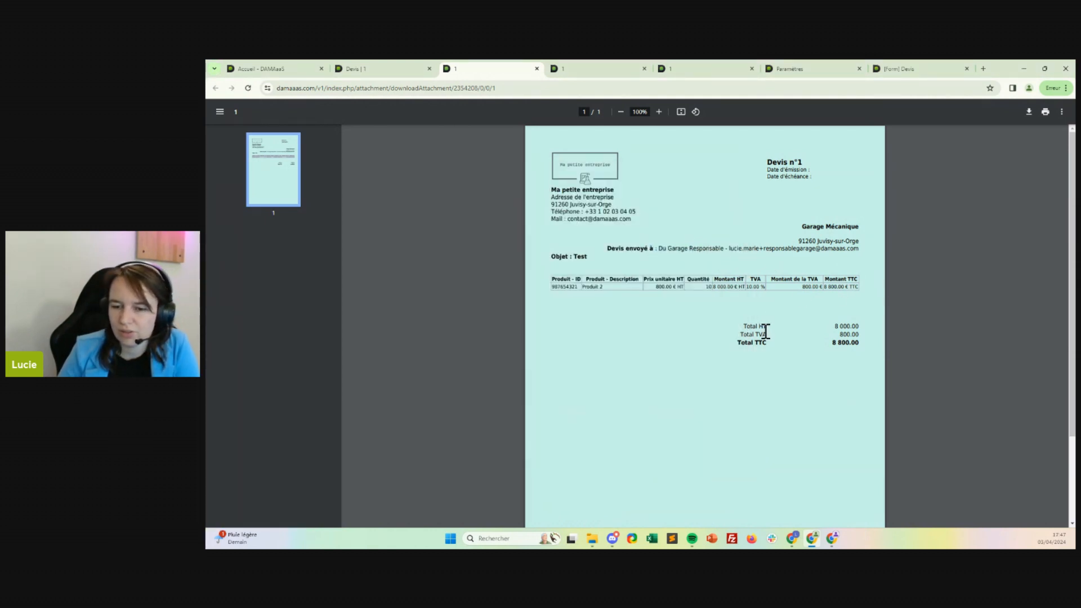
click(796, 254)
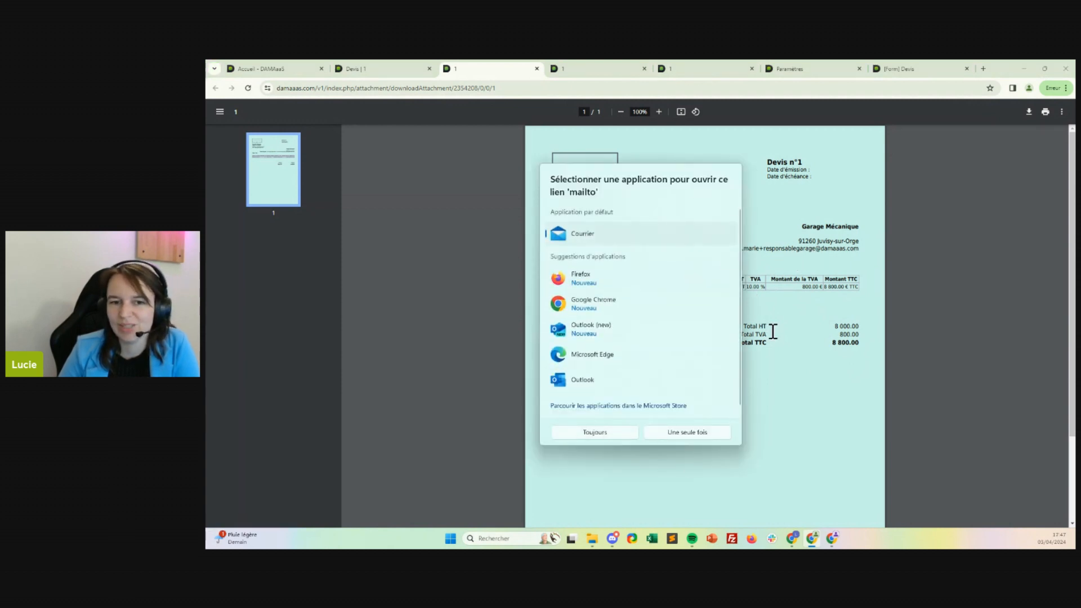
click(830, 359)
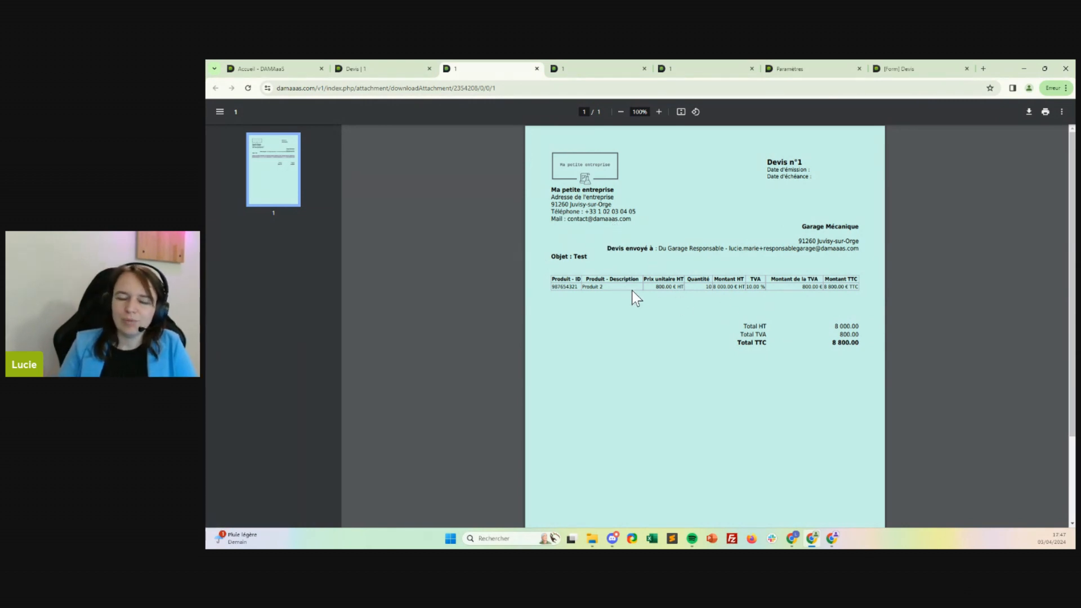
Examine the proposed products table and the totals in the generated PDF quote.
drag(572, 285, 691, 290)
double_click(691, 290)
click(789, 289)
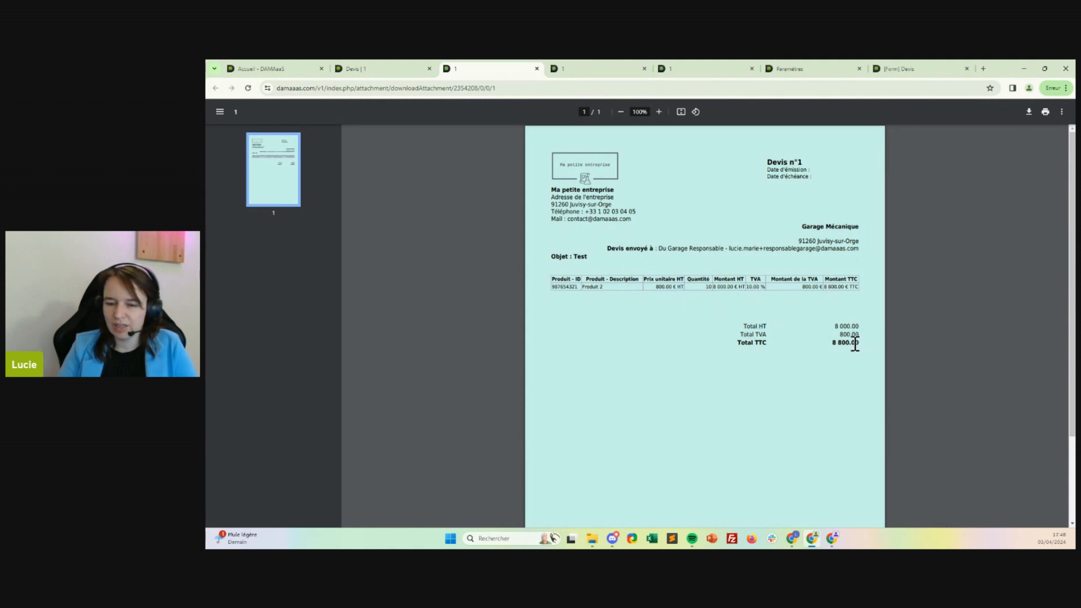
In the PDF template of the form's Devis field, add a € sign after the Montant total HT field.
click(370, 65)
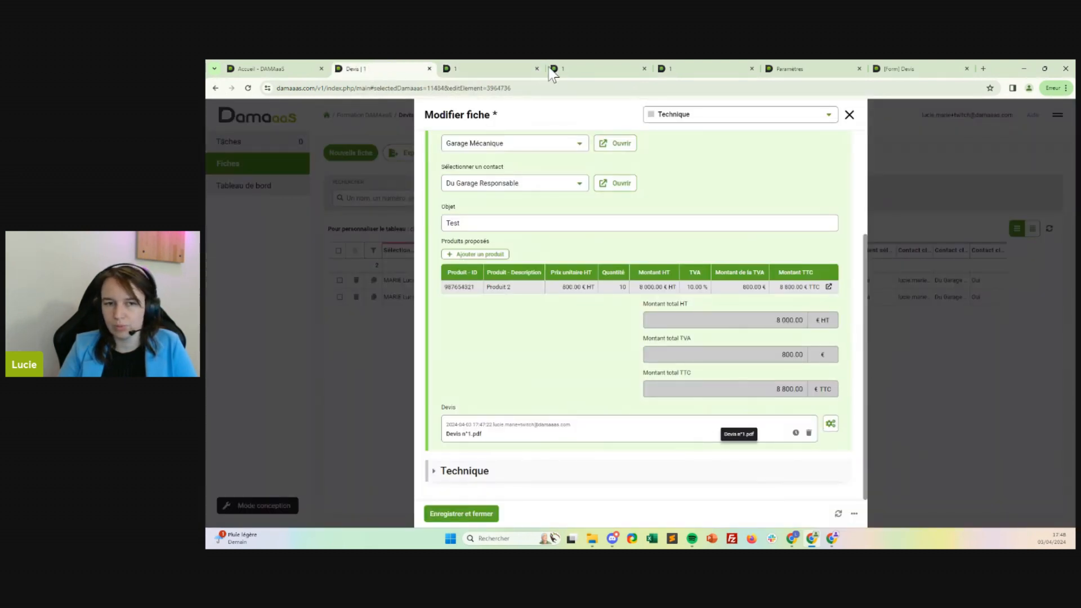
click(661, 71)
click(791, 67)
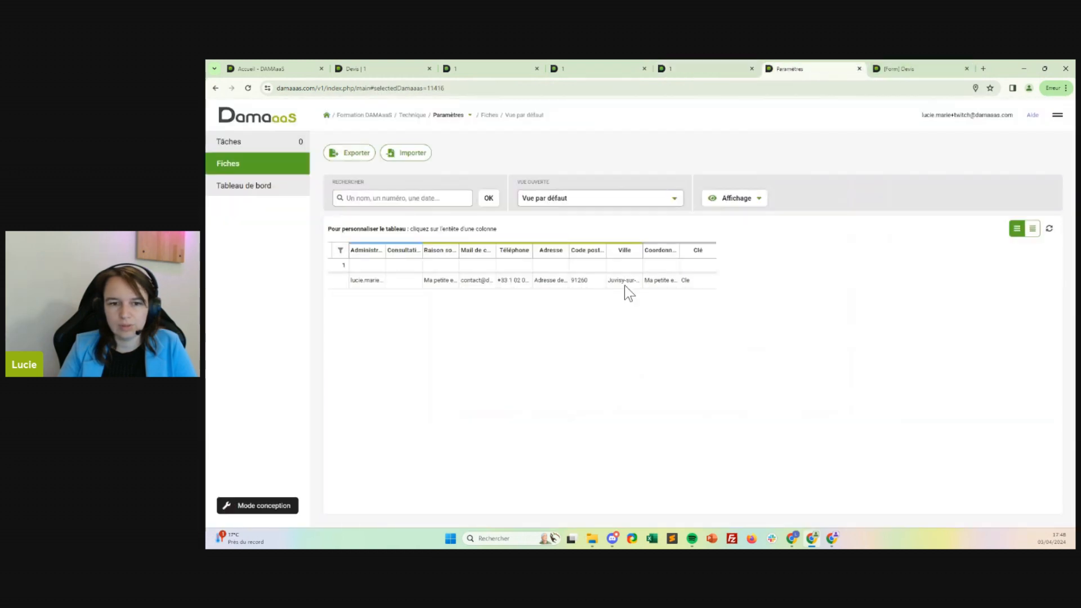
click(895, 68)
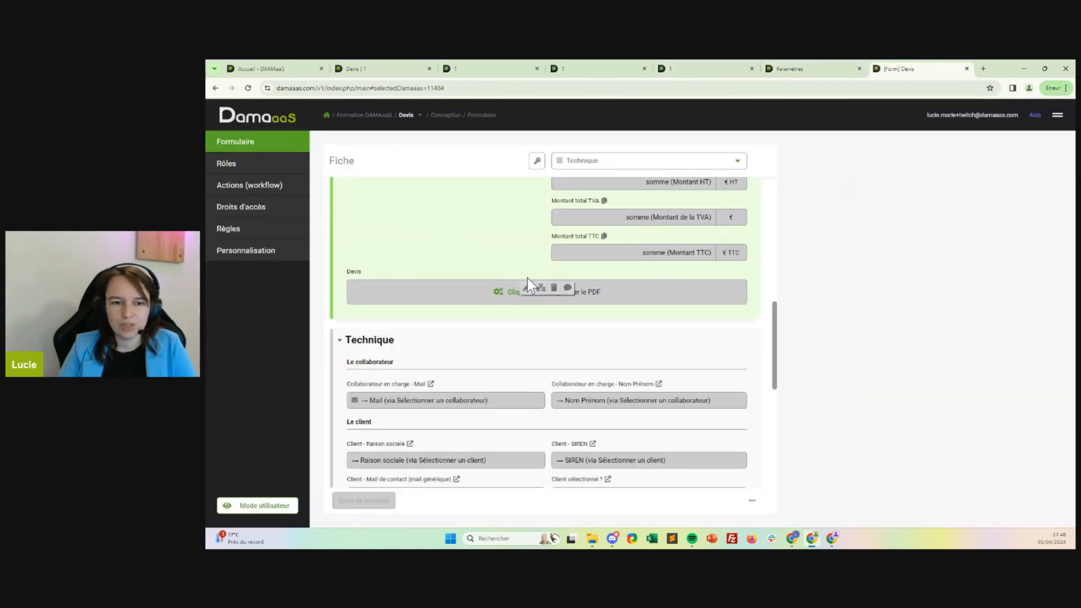
click(527, 290)
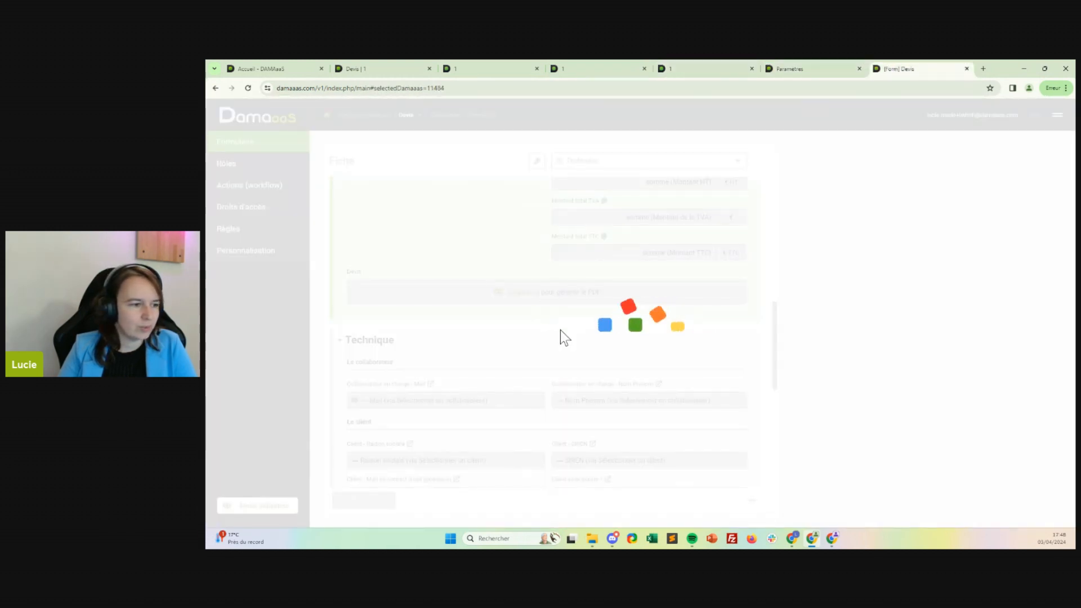
scroll(850, 345, down, 2)
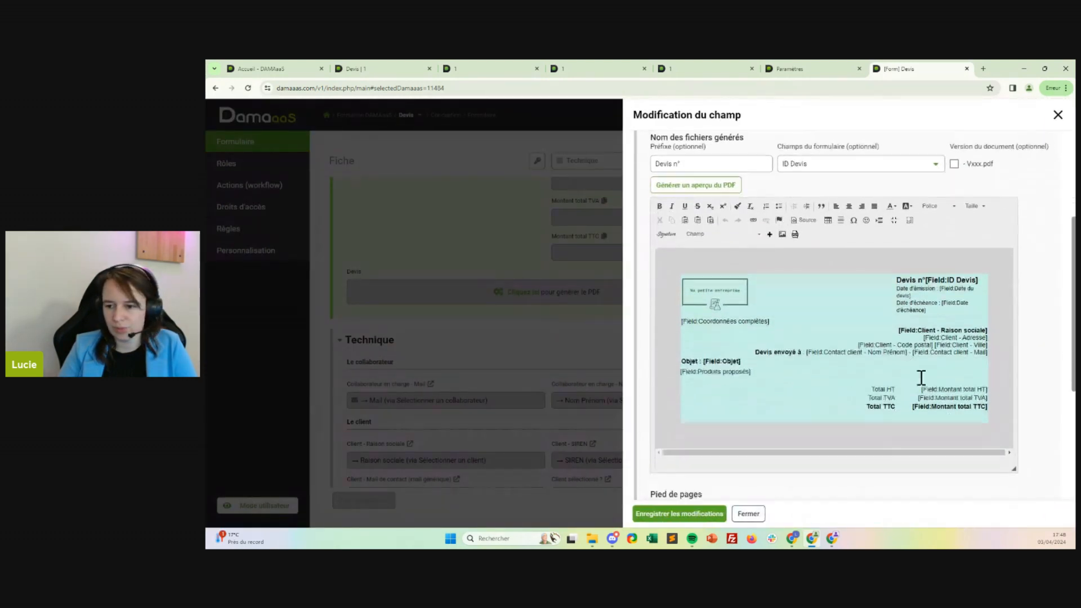
click(982, 378)
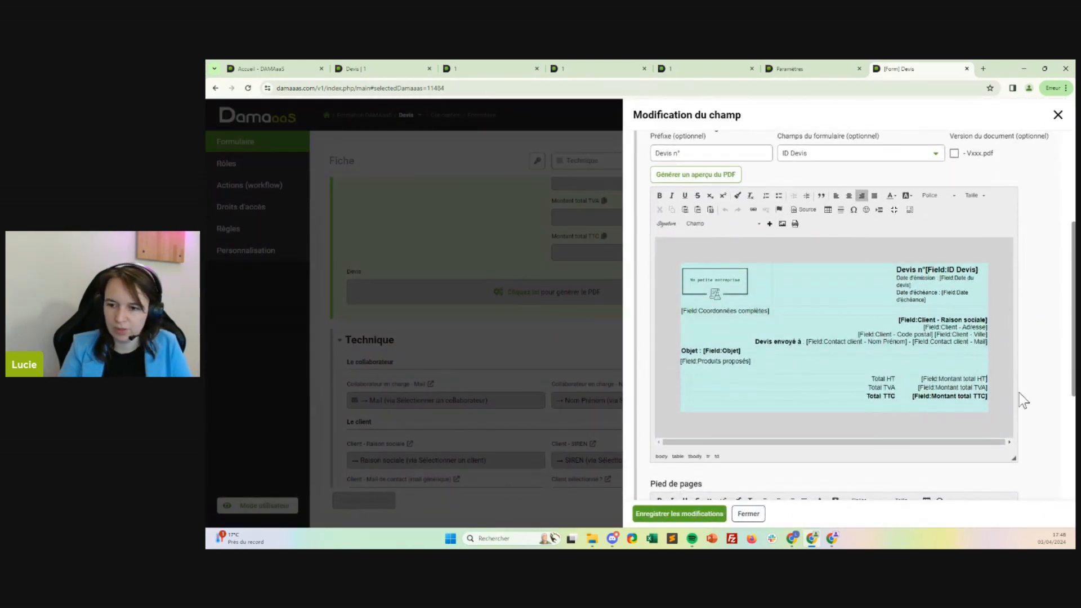
text(€)
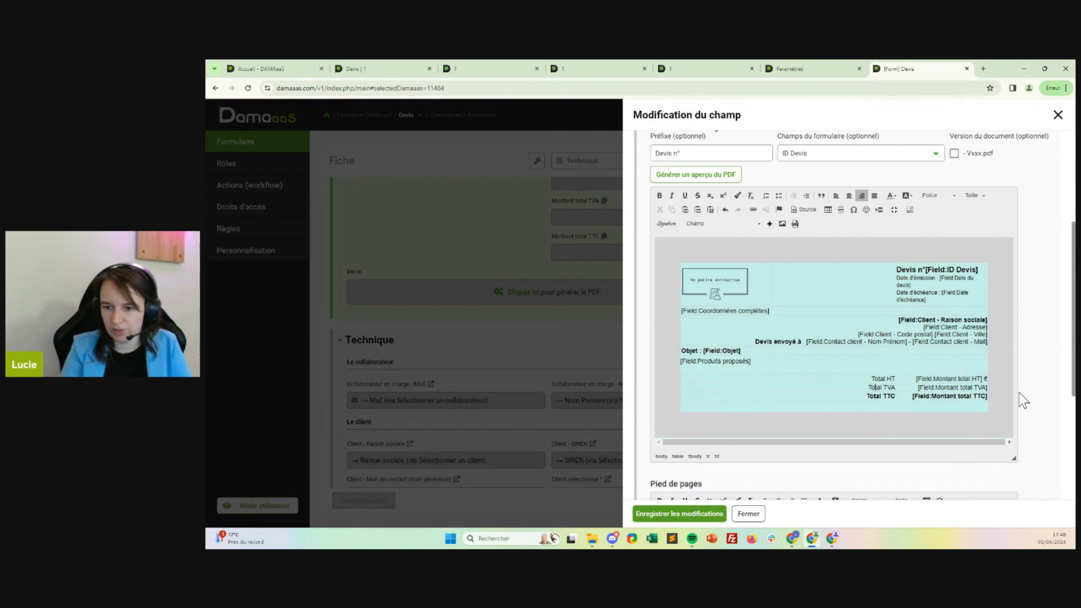
Add a € sign after the Montant total TVA and Montant total TTC fields and save the template.
click(988, 388)
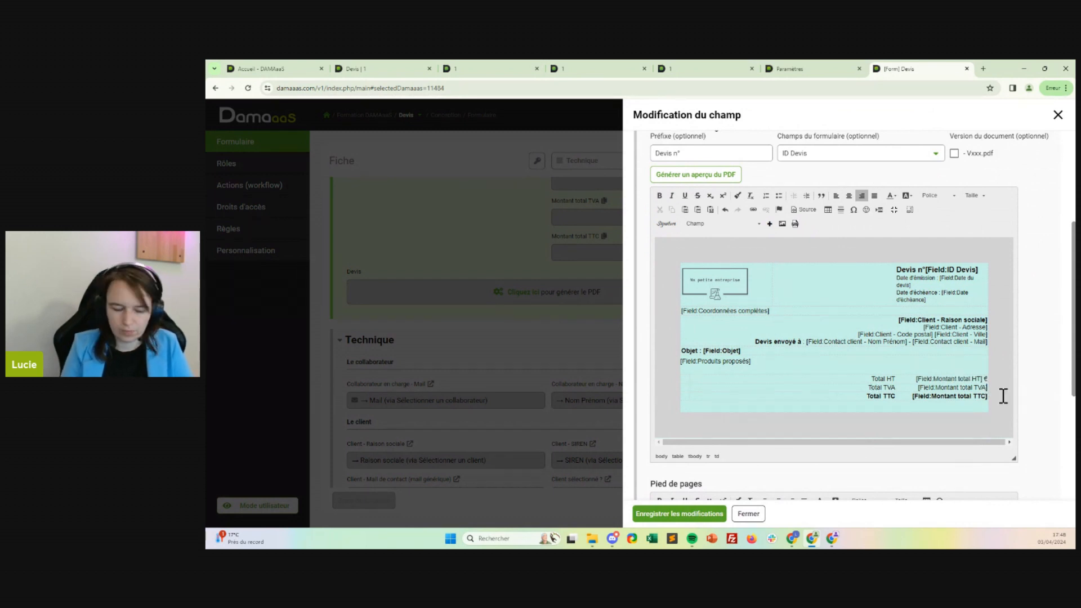
text(€)
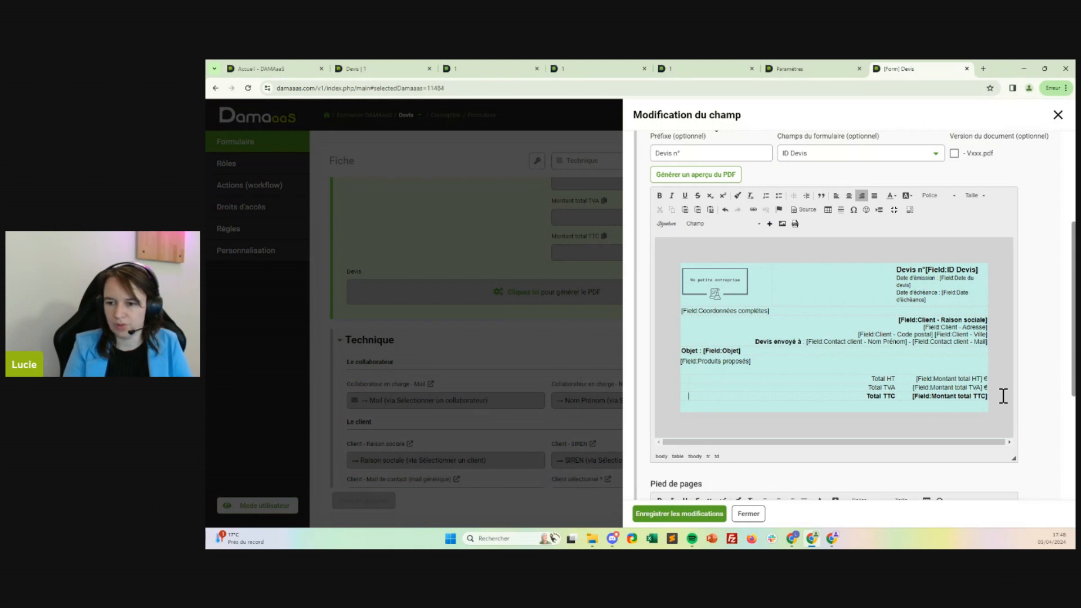
click(1004, 396)
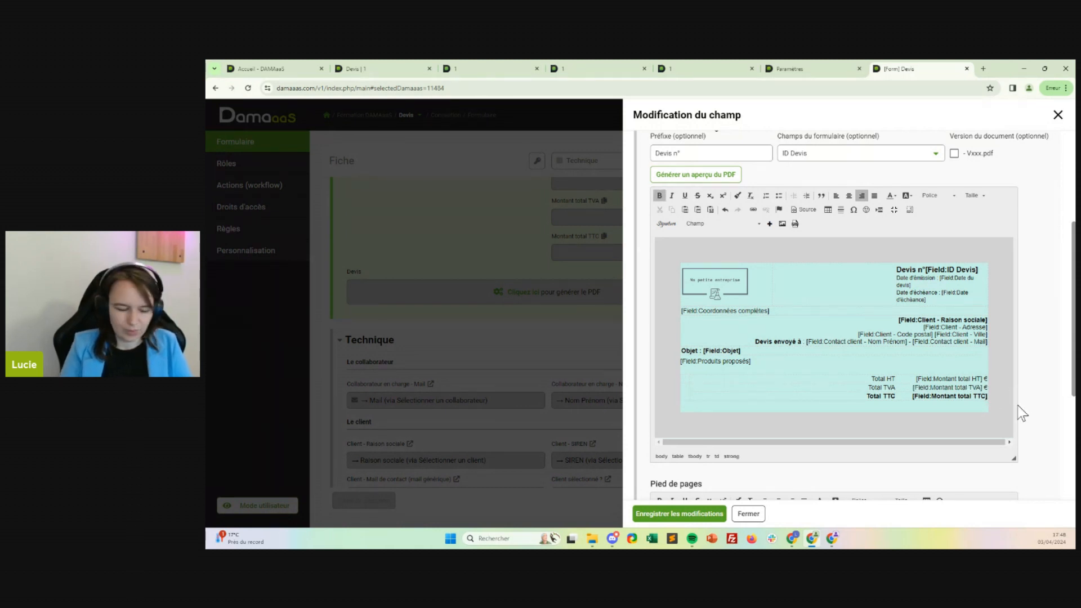
text(€)
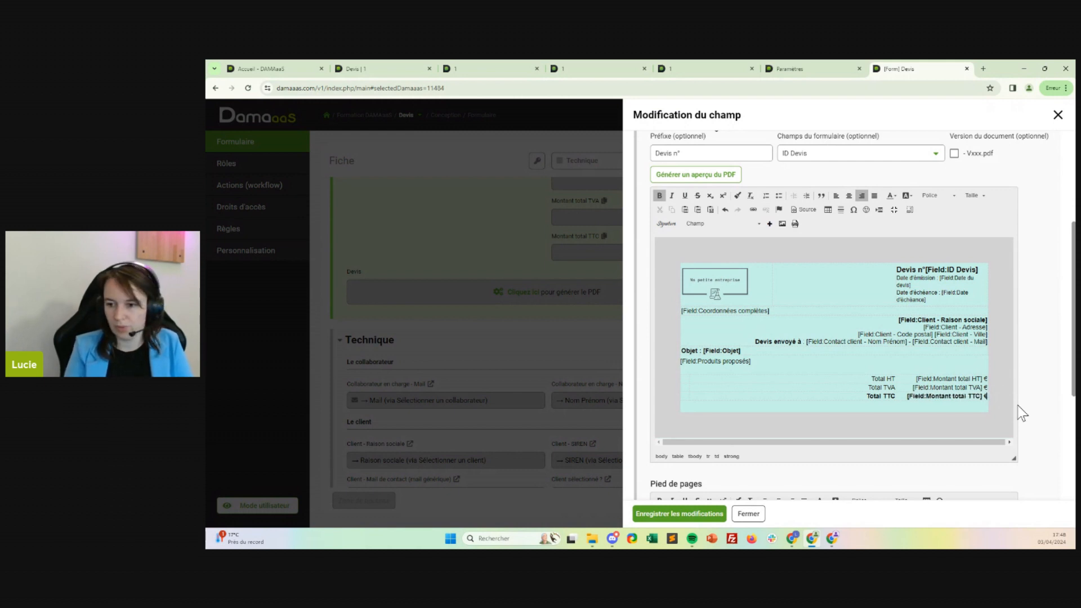
click(679, 514)
Regenerate the quote PDF in the Devis record and open the new file to check the totals.
click(361, 68)
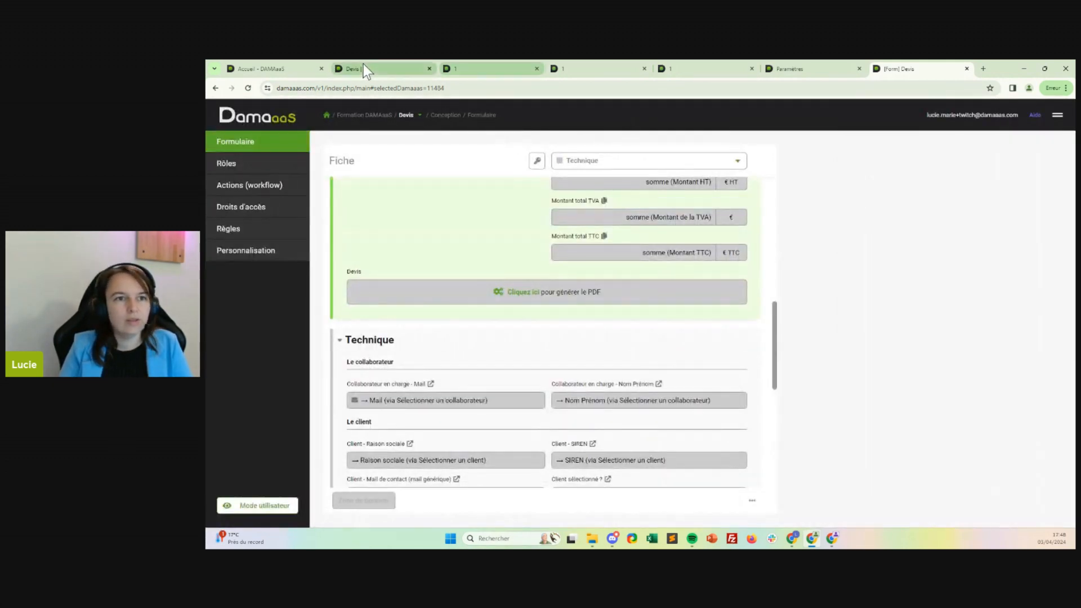
click(831, 424)
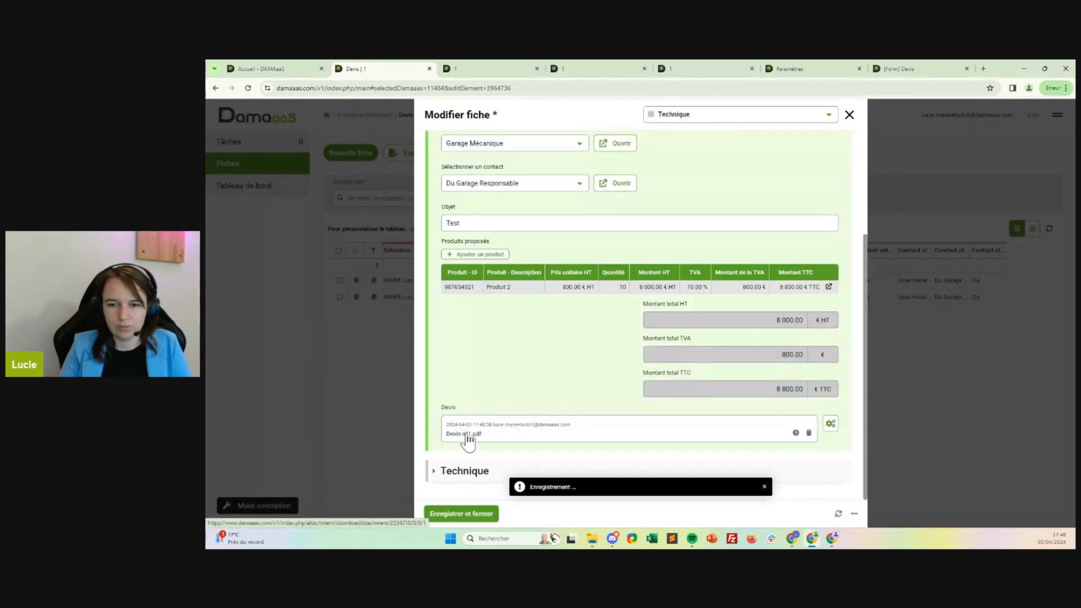
click(468, 434)
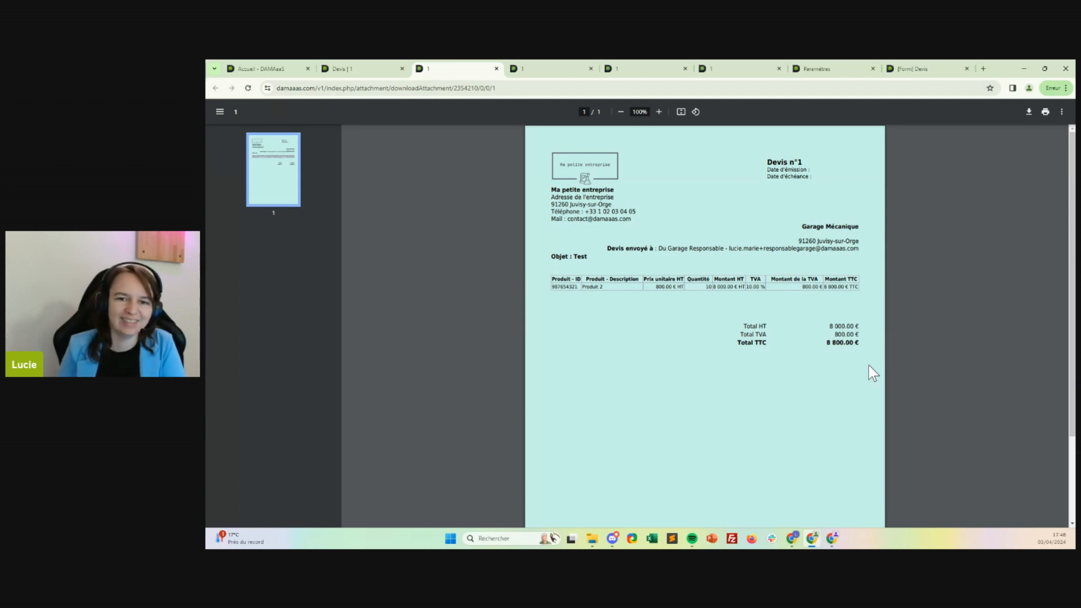
In the PDF template of the form's Devis field, insert the current page number and the total page count into the Pied de pages.
click(374, 65)
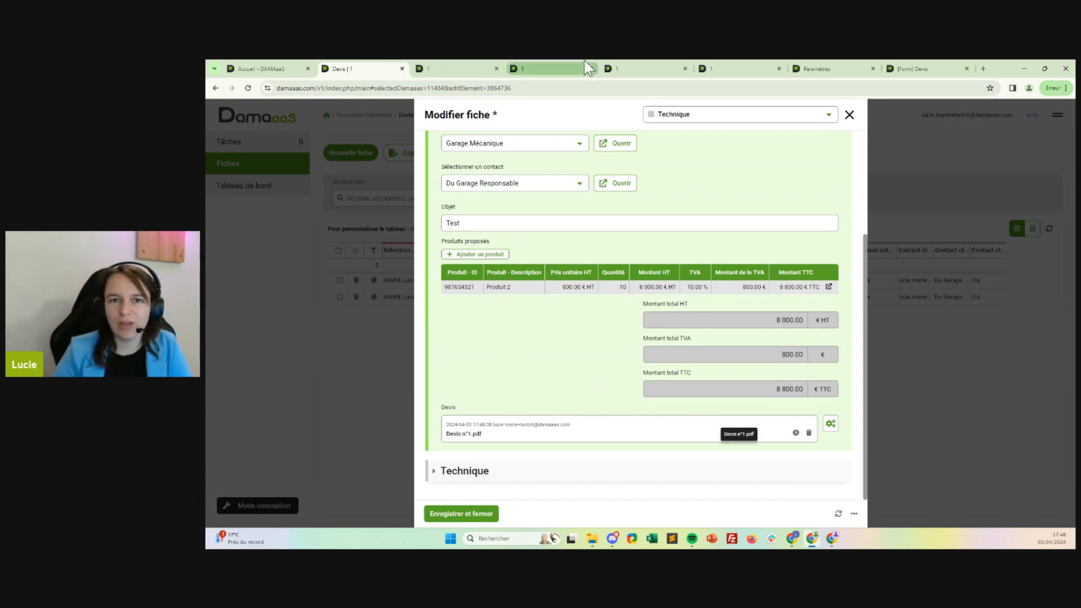
click(833, 70)
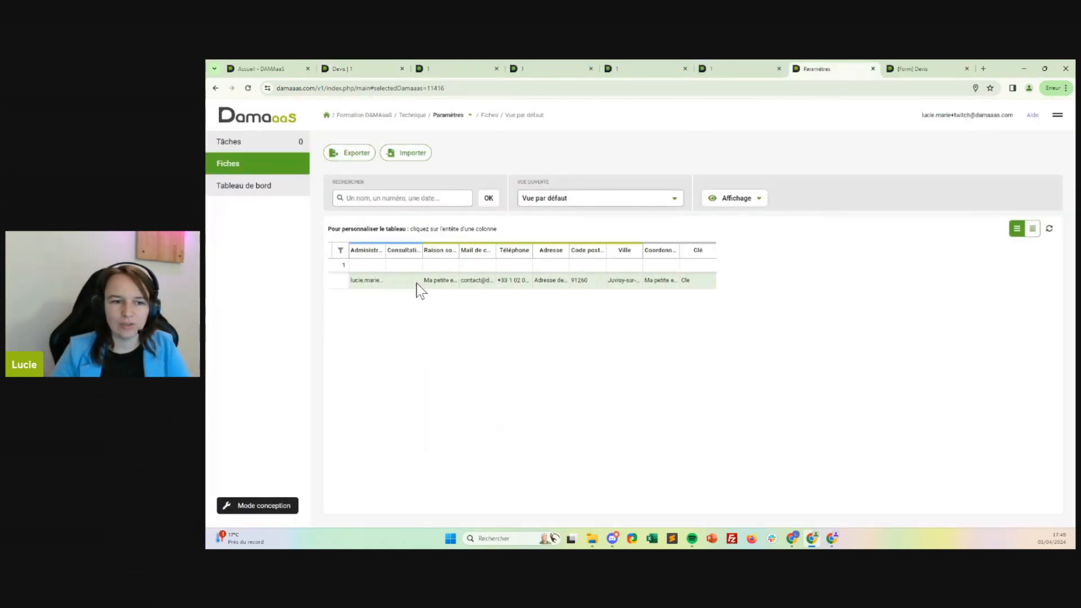
click(931, 66)
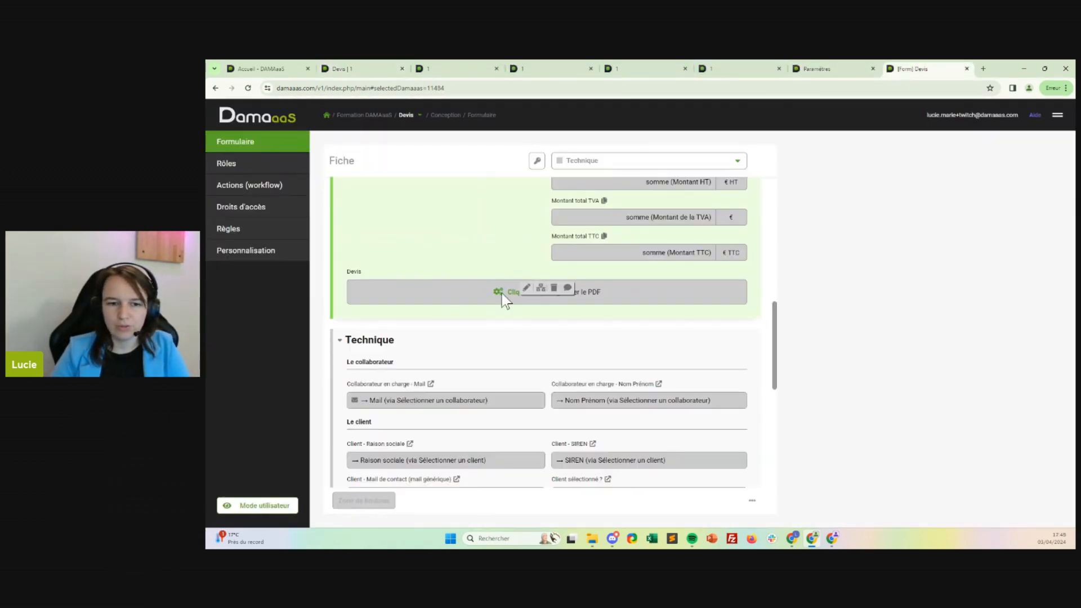
click(528, 286)
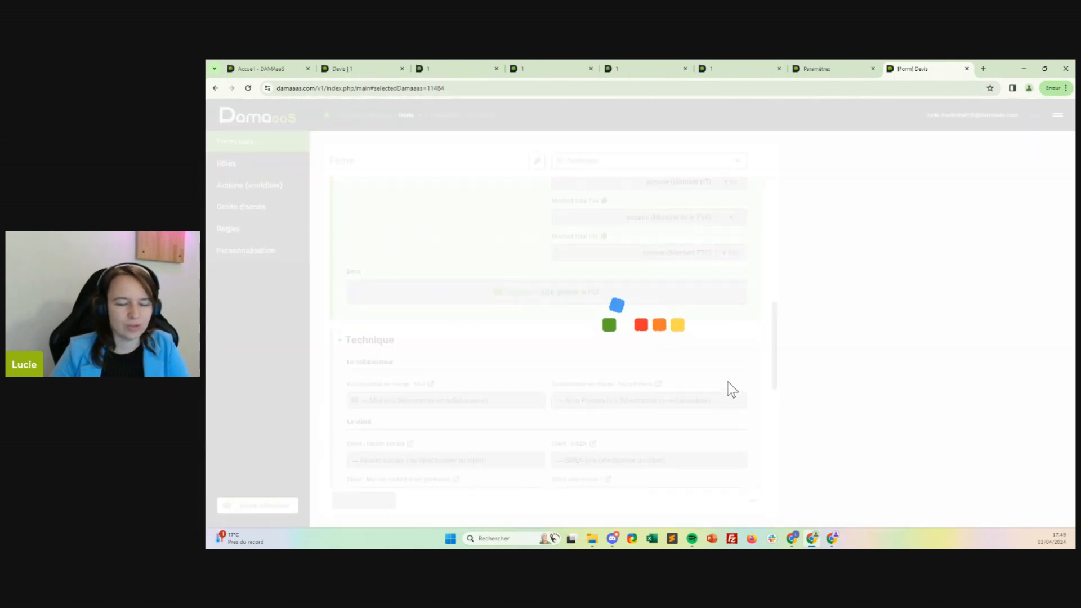
scroll(889, 306, down, 3)
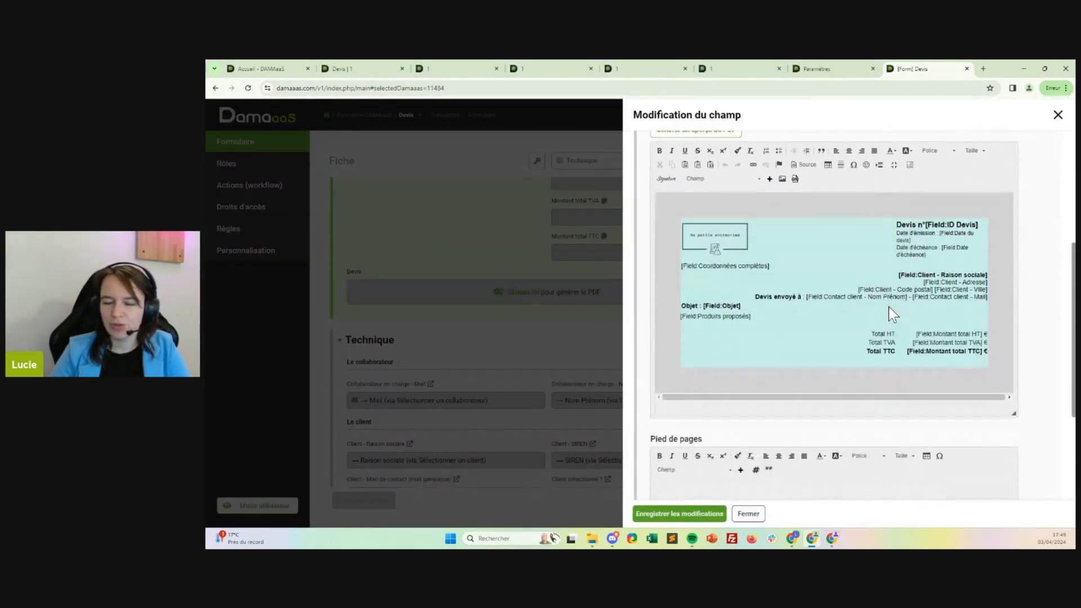
scroll(1042, 310, down, 2)
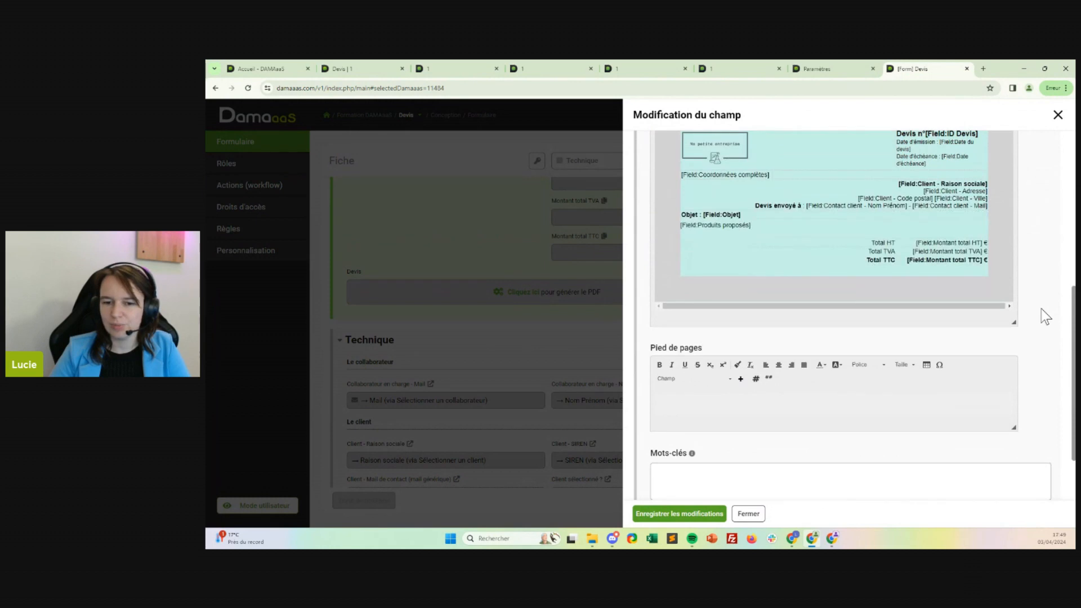
click(760, 427)
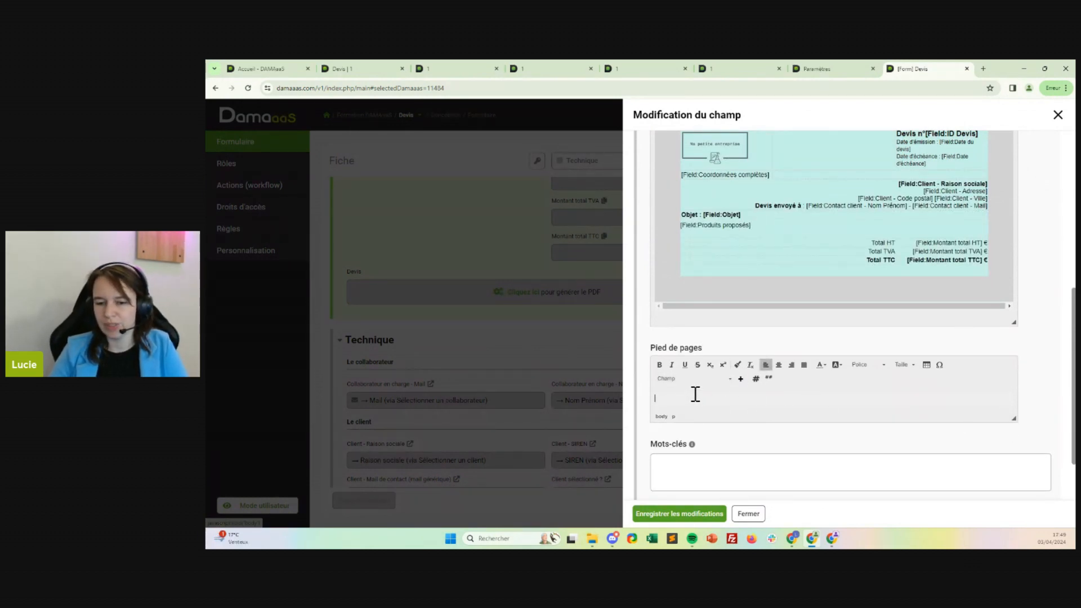
click(756, 379)
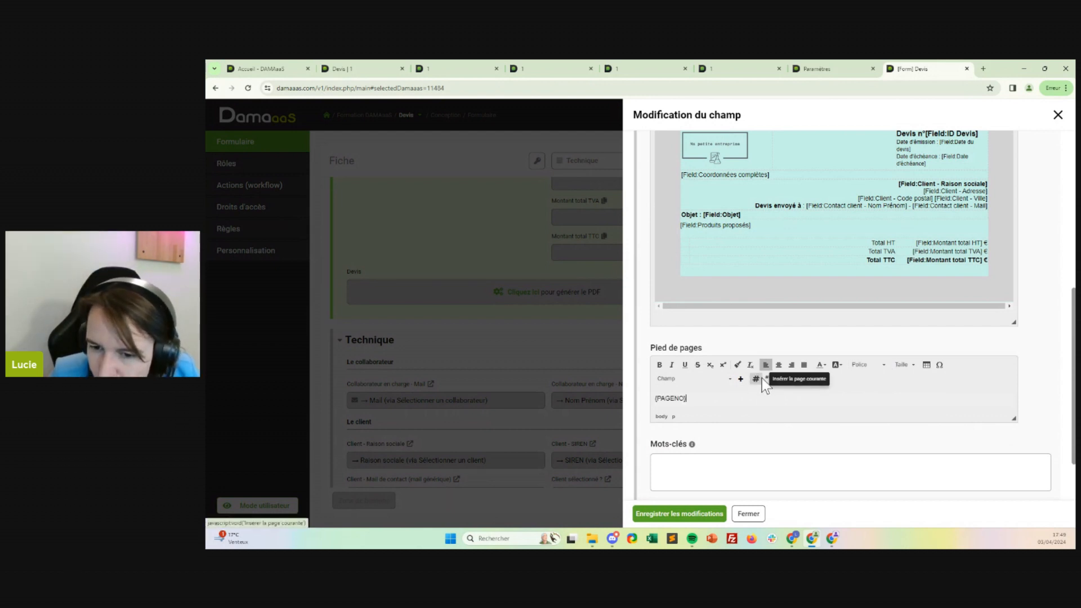
click(769, 377)
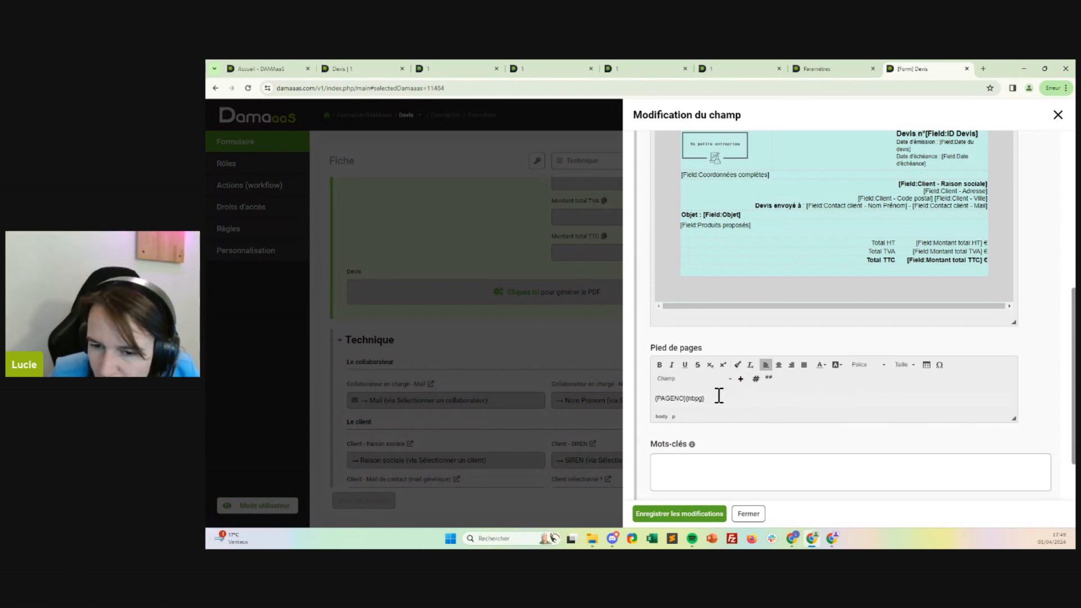
Right-align the footer's page codes at font size 12 and put "Ma petite entreprise - " in front of them.
drag(725, 399, 626, 402)
click(793, 365)
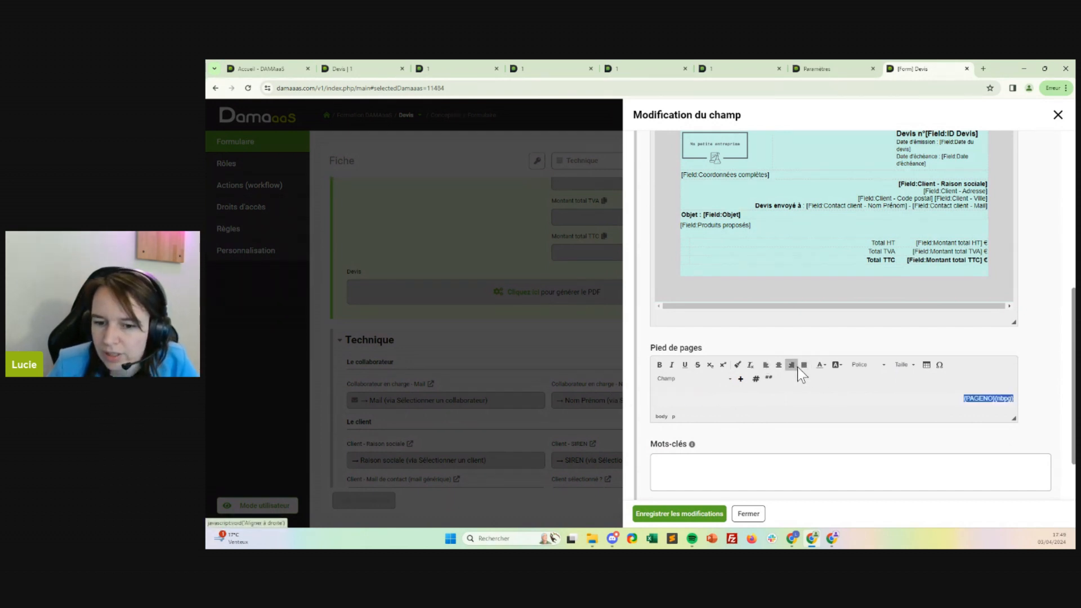
click(904, 365)
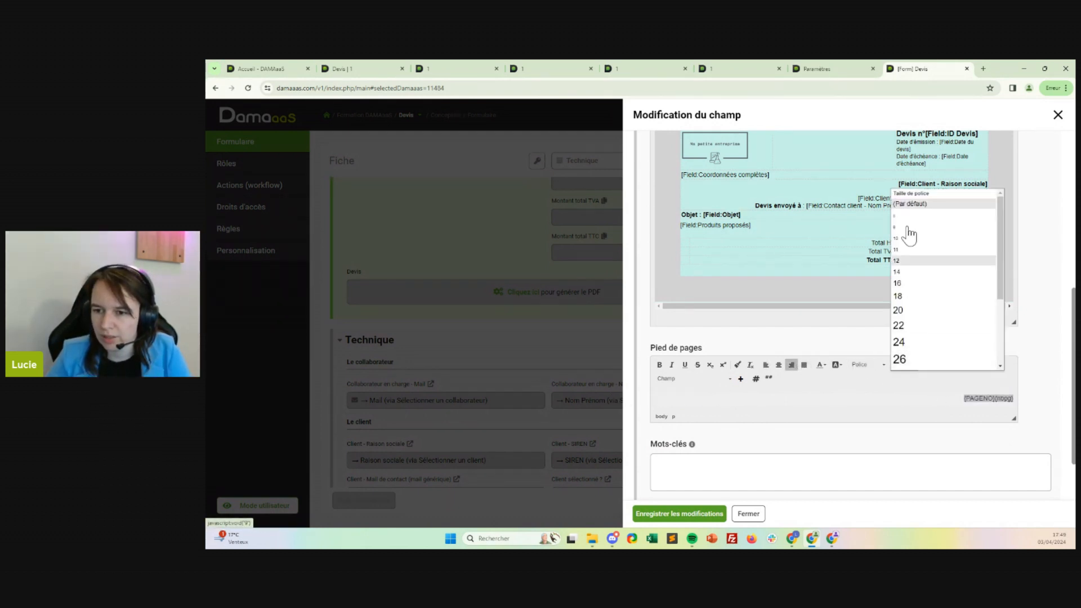
click(918, 261)
click(942, 389)
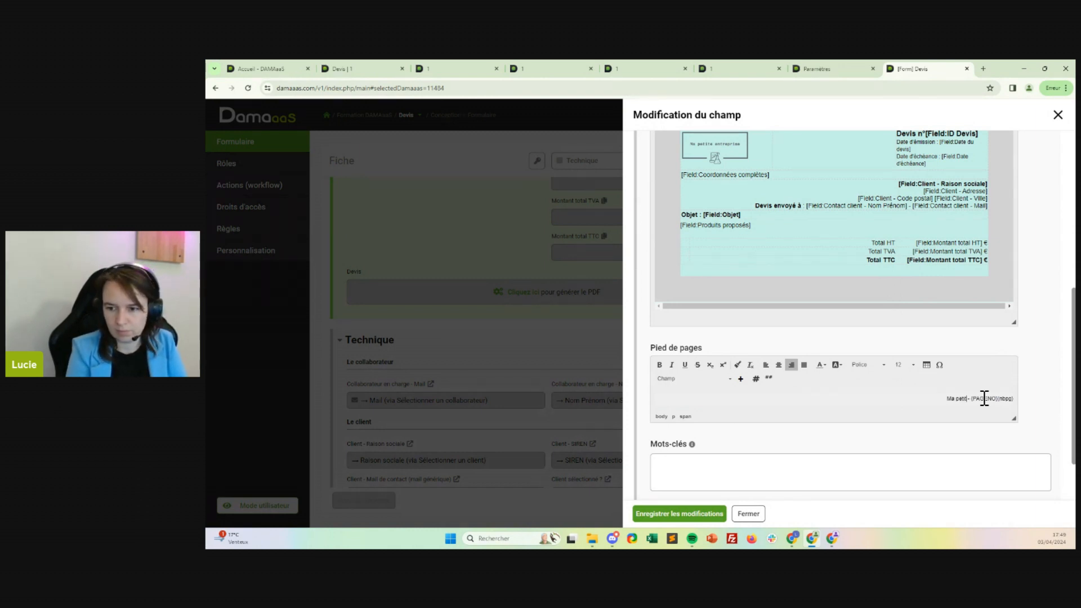
text(e entreprise)
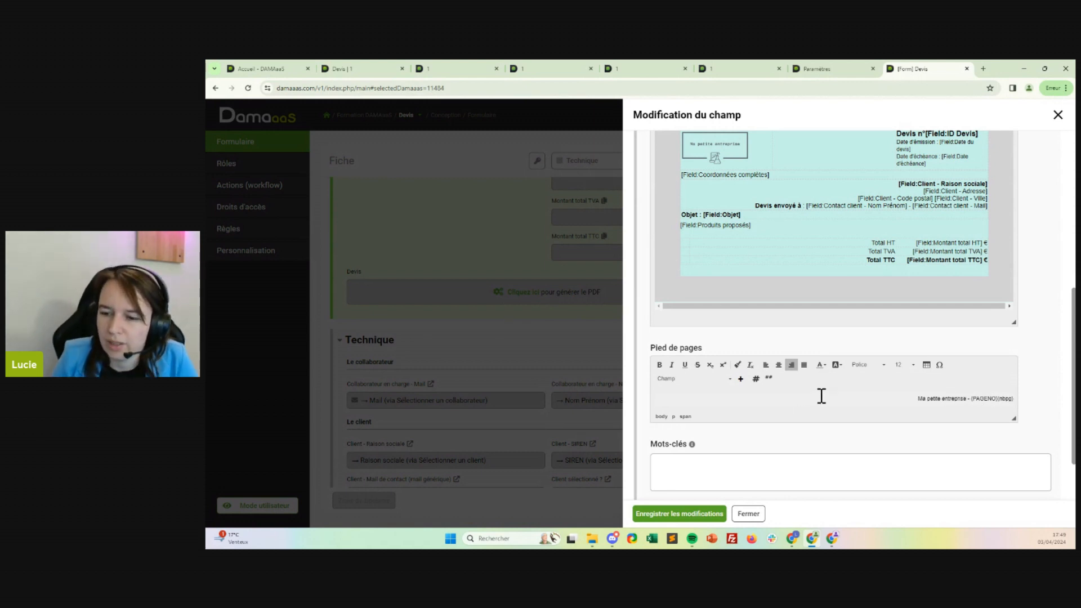
Center the whole footer line and make it italic.
drag(917, 398, 1038, 406)
click(779, 365)
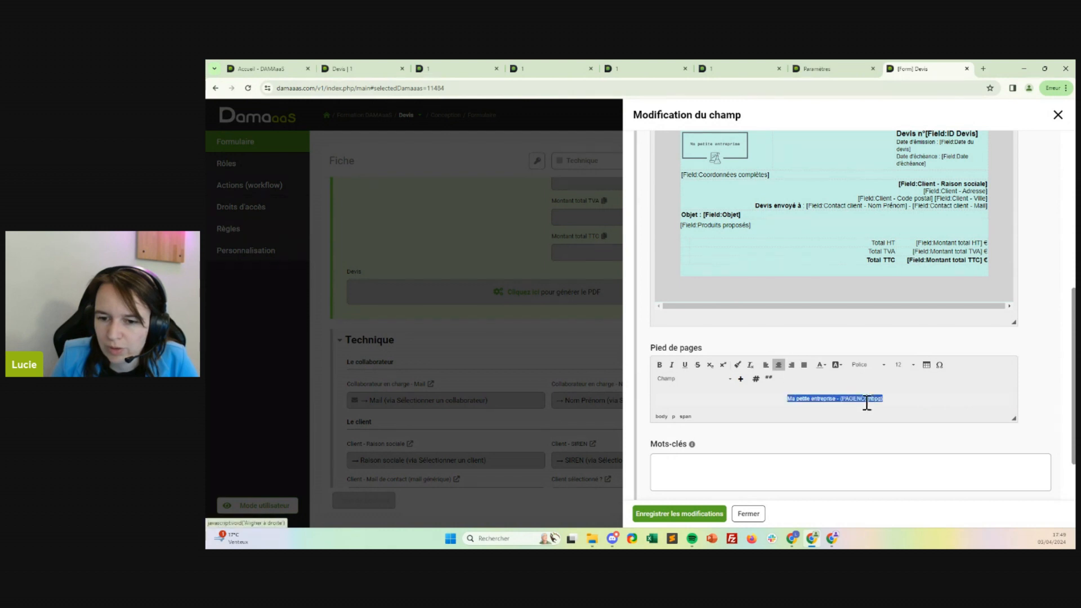
click(672, 364)
click(754, 406)
Set the orientation of the generated files to Paysage and save the field's changes.
scroll(755, 405, down, 2)
click(715, 396)
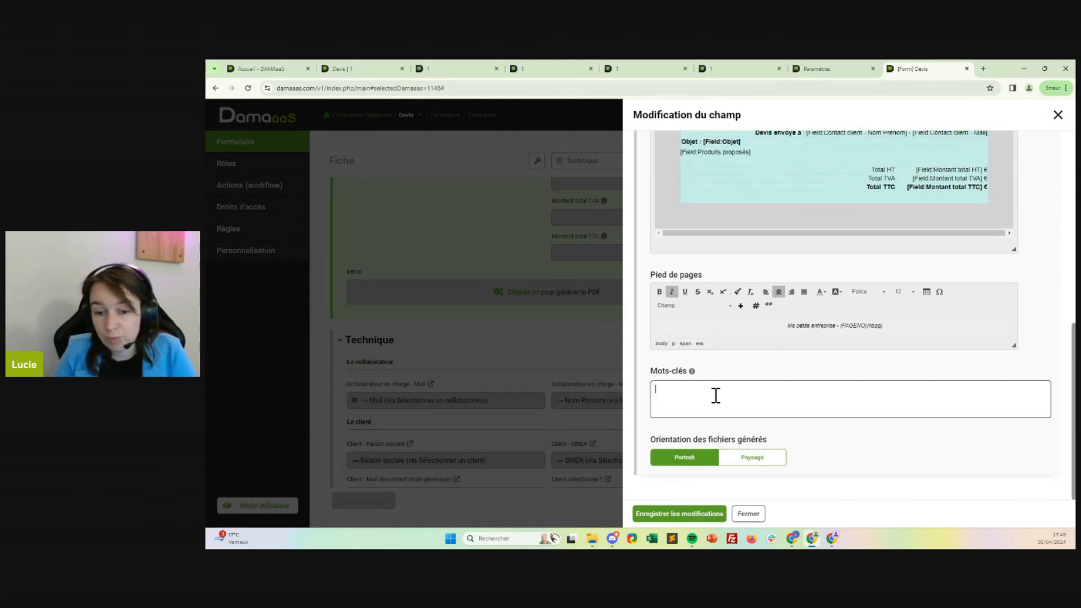
mouse_move(693, 372)
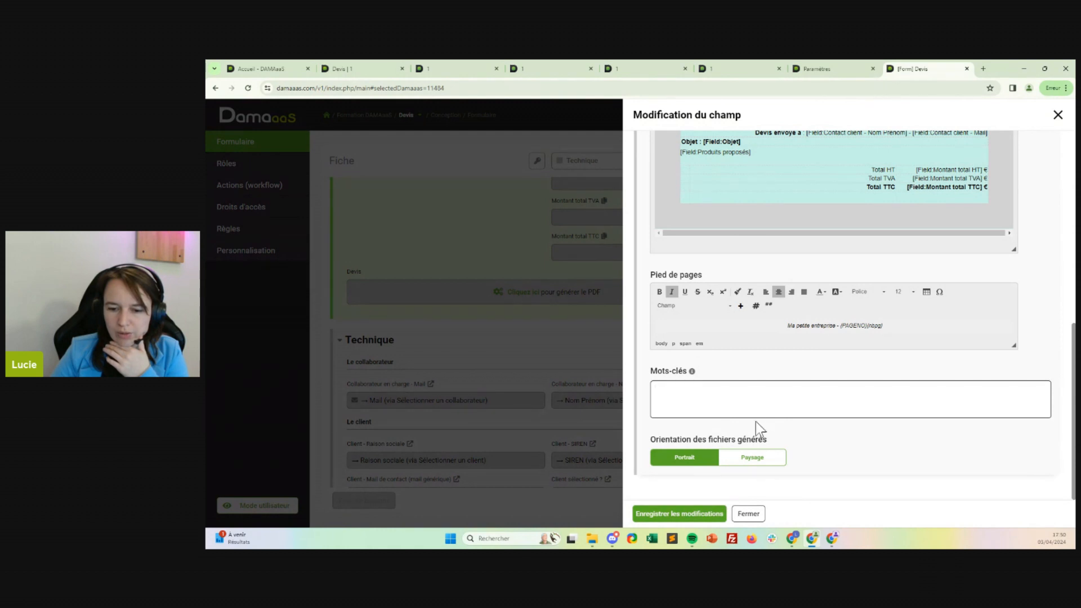
click(758, 459)
click(696, 510)
Regenerate the quote PDF in the Devis record and open the new file to check its orientation and footer.
click(366, 69)
click(830, 432)
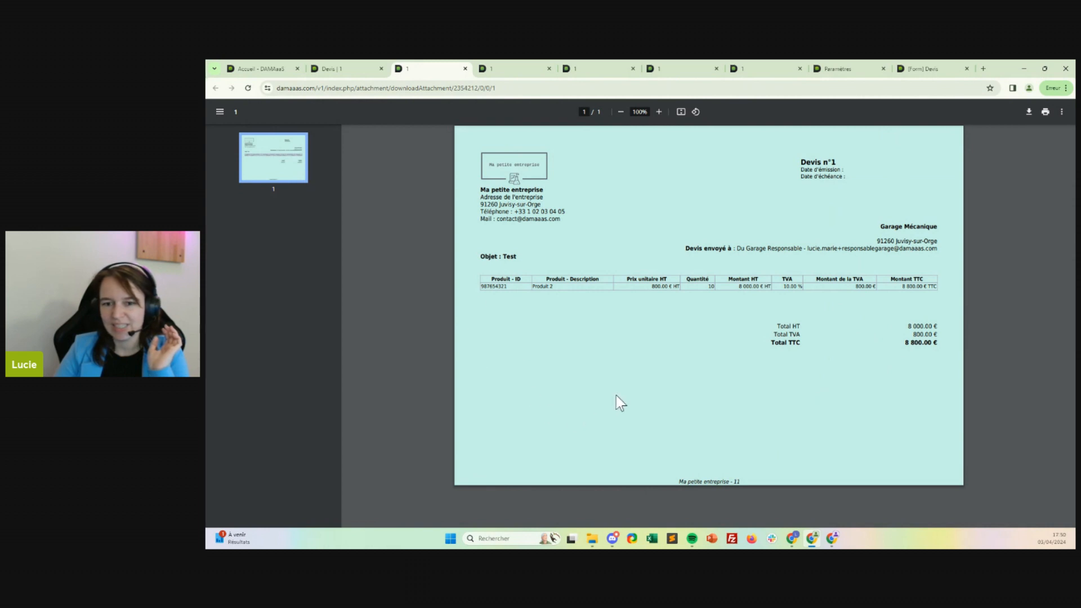
drag(678, 482, 747, 480)
click(747, 481)
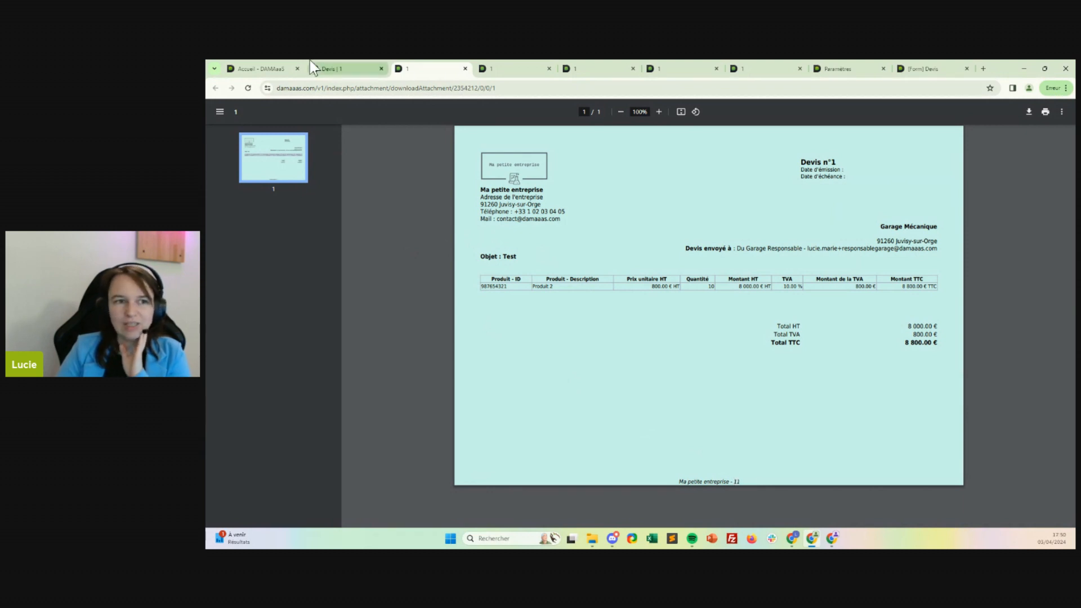
Close the outdated quote PDFs and the Paramètres page, and return to the Devis form design.
click(358, 72)
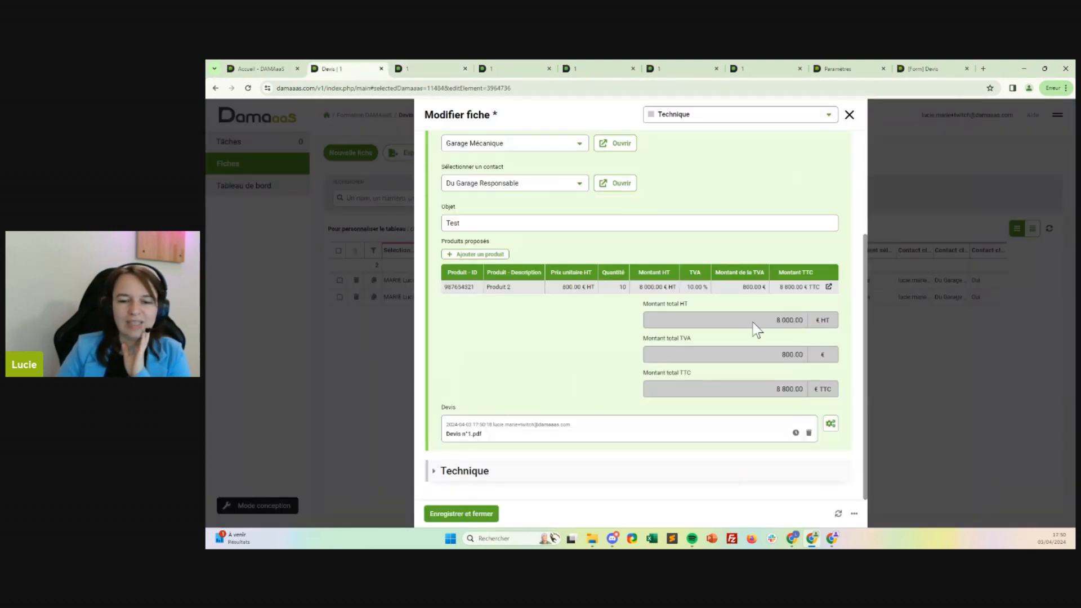
click(799, 69)
click(548, 69)
click(549, 69)
click(548, 69)
click(523, 69)
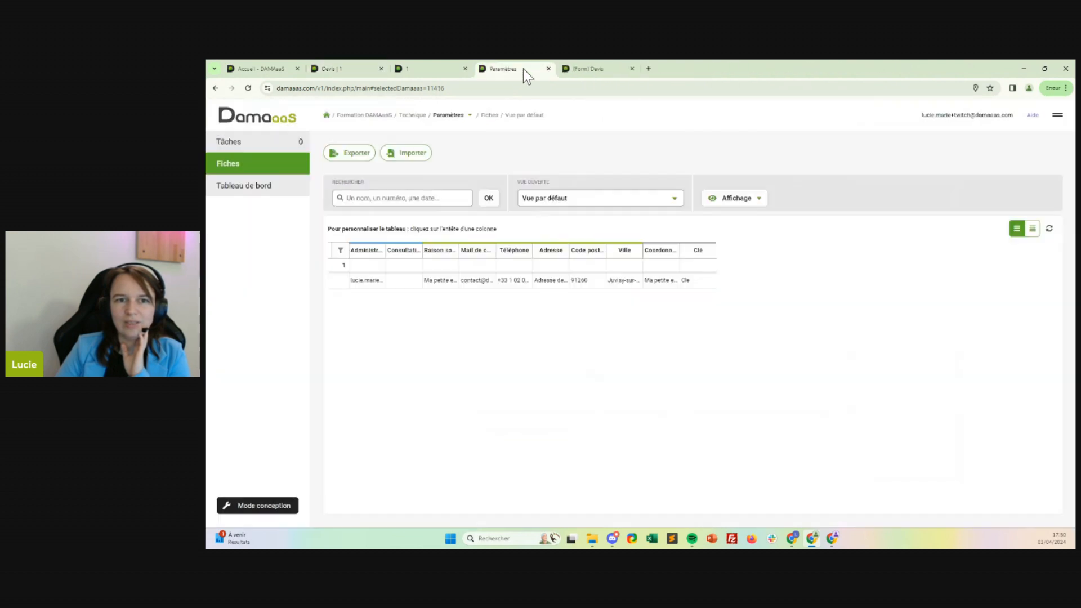
click(645, 69)
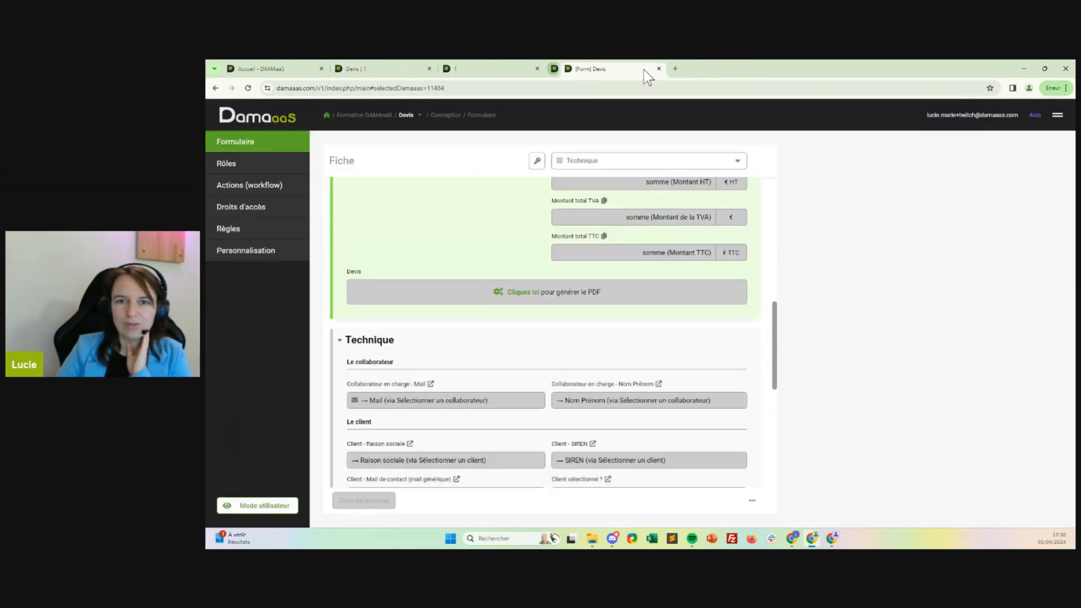
In the Devis field's PDF footer, insert a slash between the page number and the total page count.
click(531, 288)
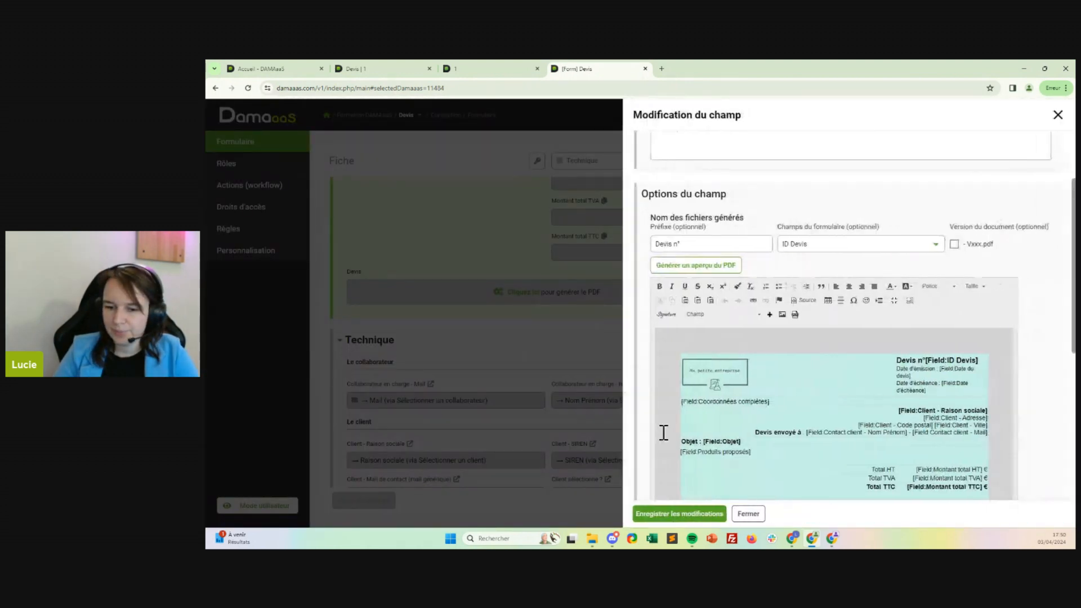
scroll(839, 415, down, 3)
click(869, 444)
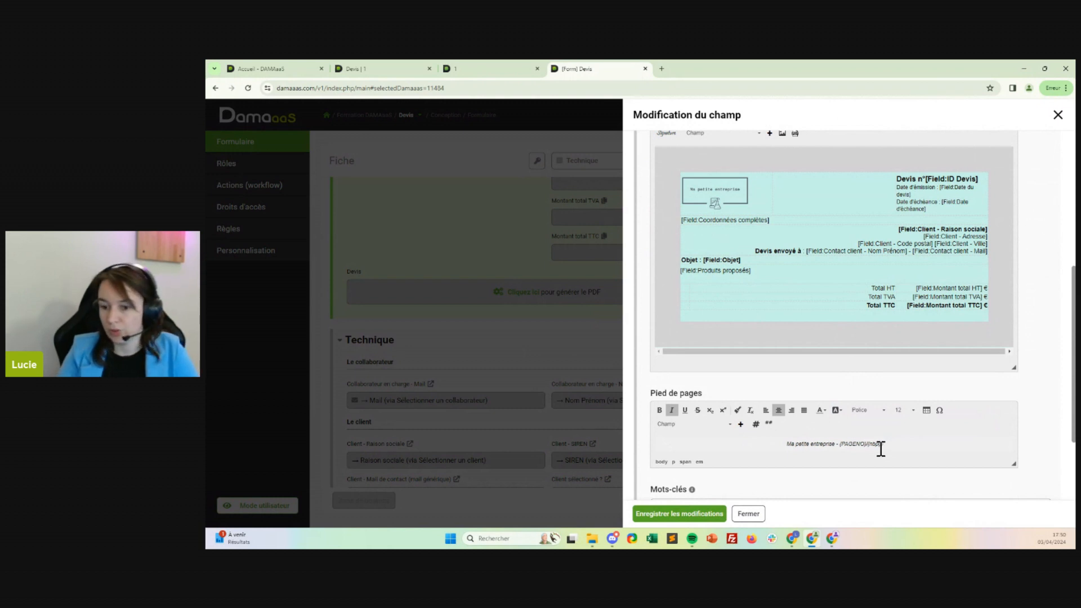
Set the orientation of the generated files back to Portrait and save the field's changes.
scroll(874, 449, down, 1)
scroll(875, 449, down, 2)
click(683, 456)
click(679, 513)
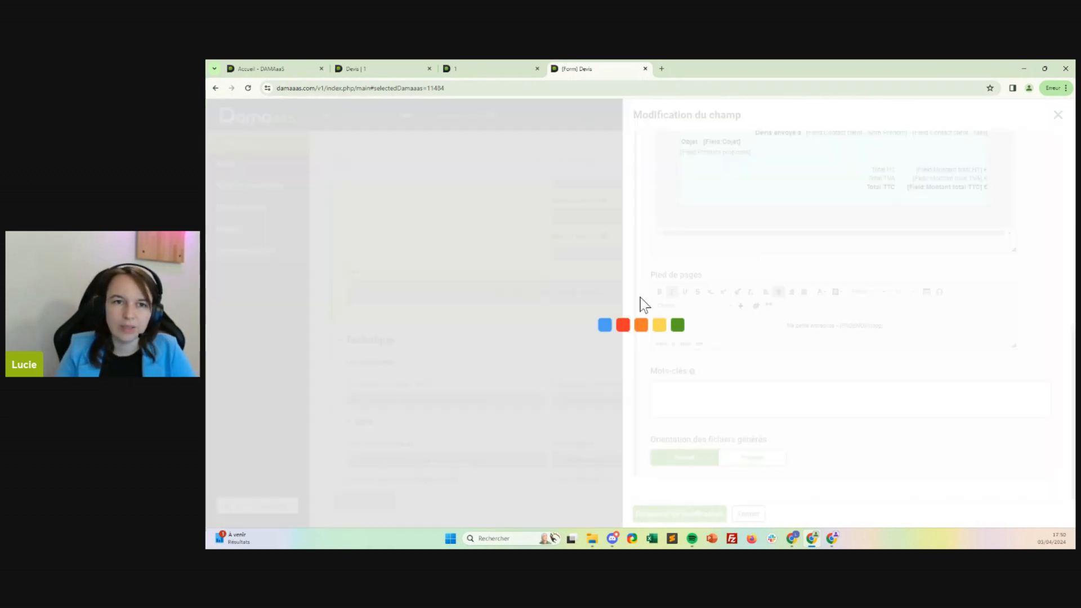
Generate the quote PDF again in the Devis record and open it to check the footer's page numbering.
click(379, 66)
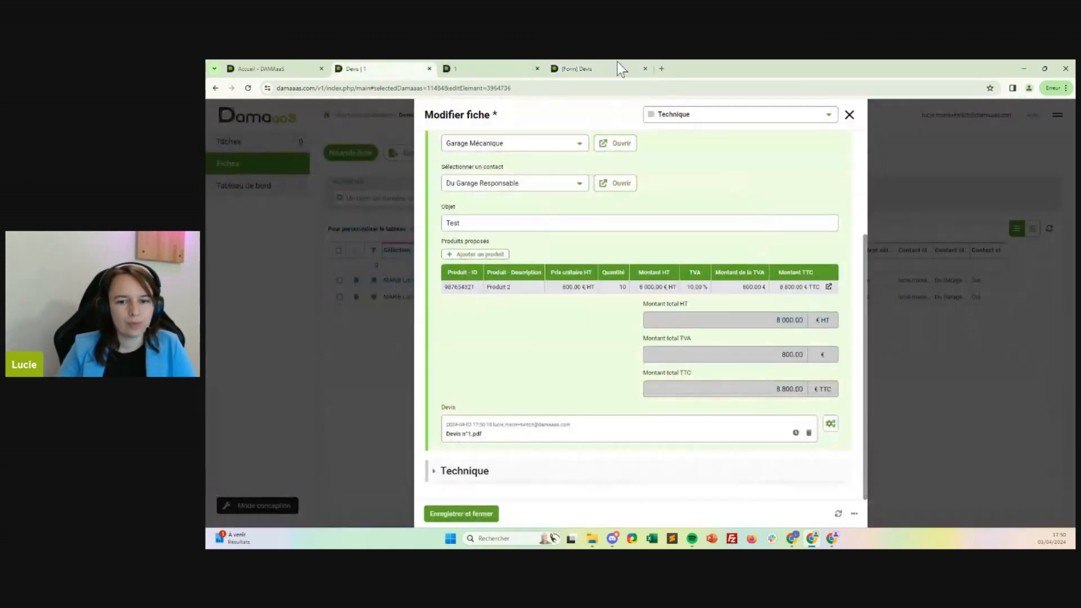
click(831, 423)
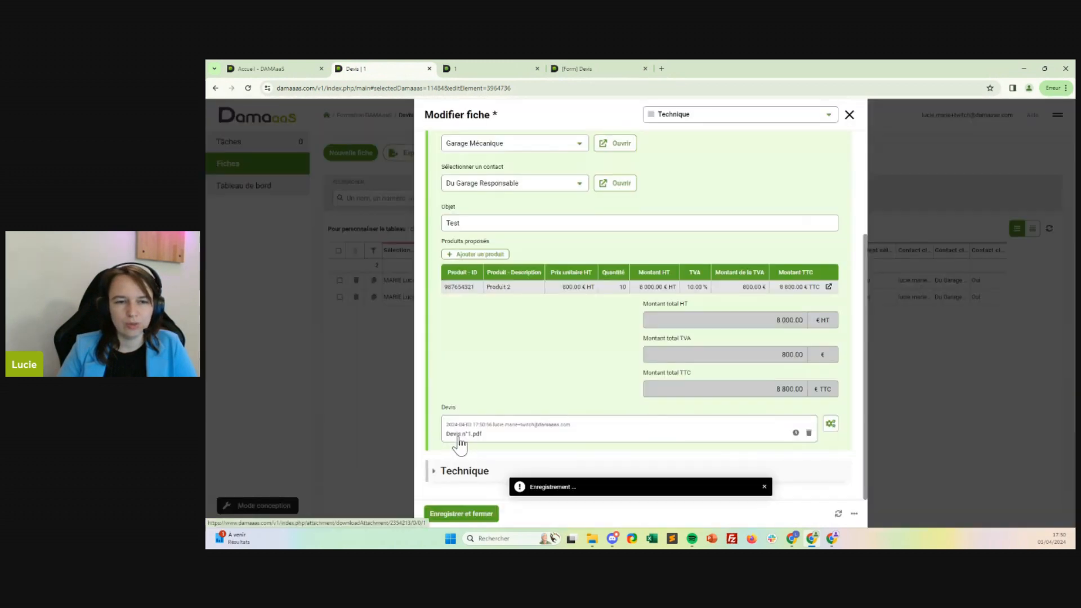
click(460, 436)
scroll(722, 394, down, 3)
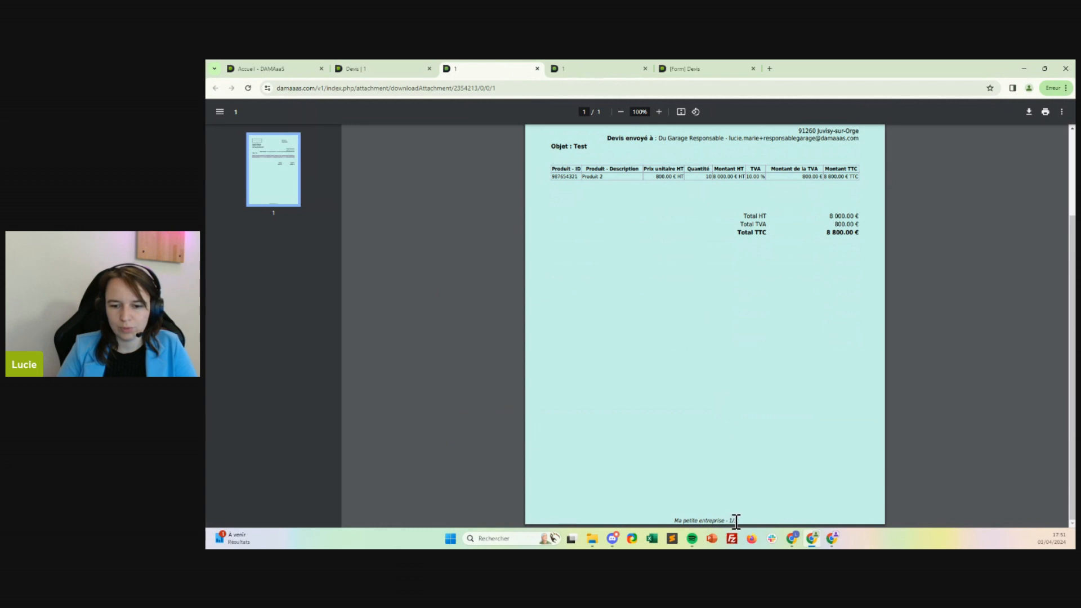
scroll(759, 313, up, 3)
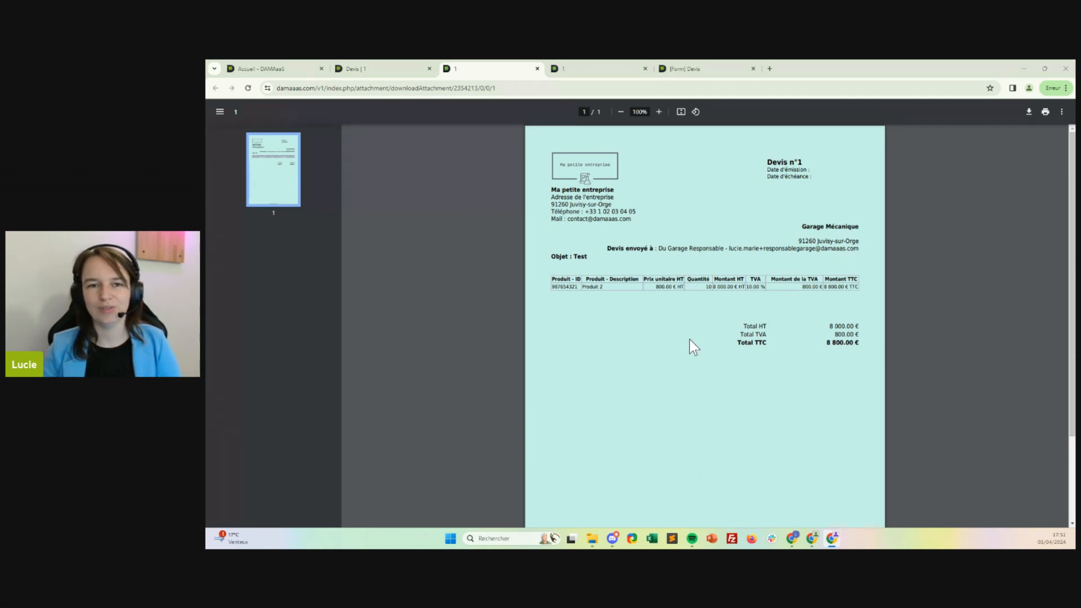
Go to the DAMAaaS home page and find the Nos réseaux links in its footer.
click(383, 67)
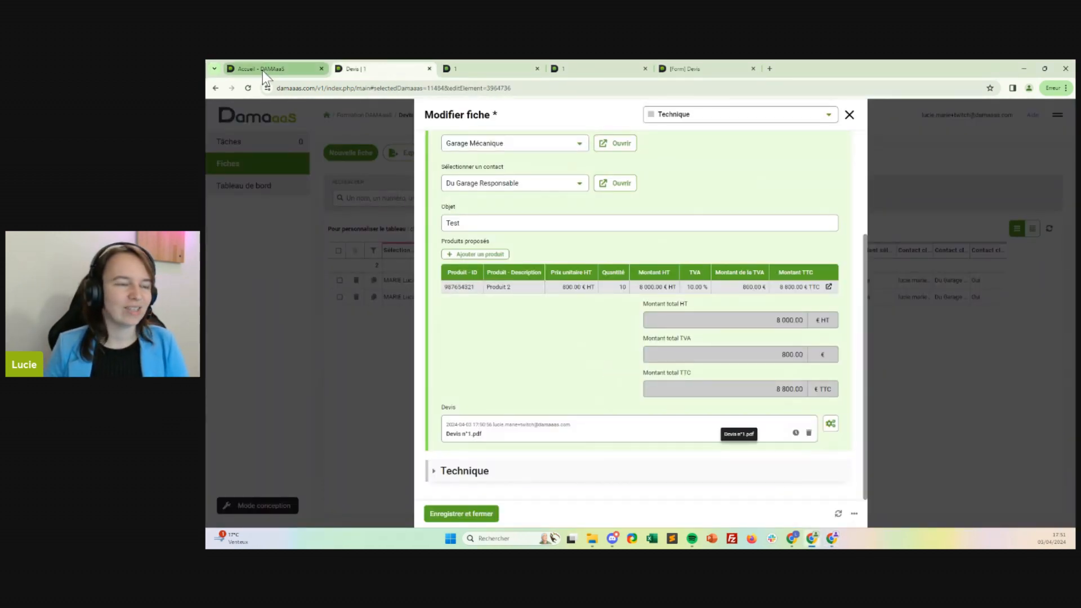
mouse_move(263, 71)
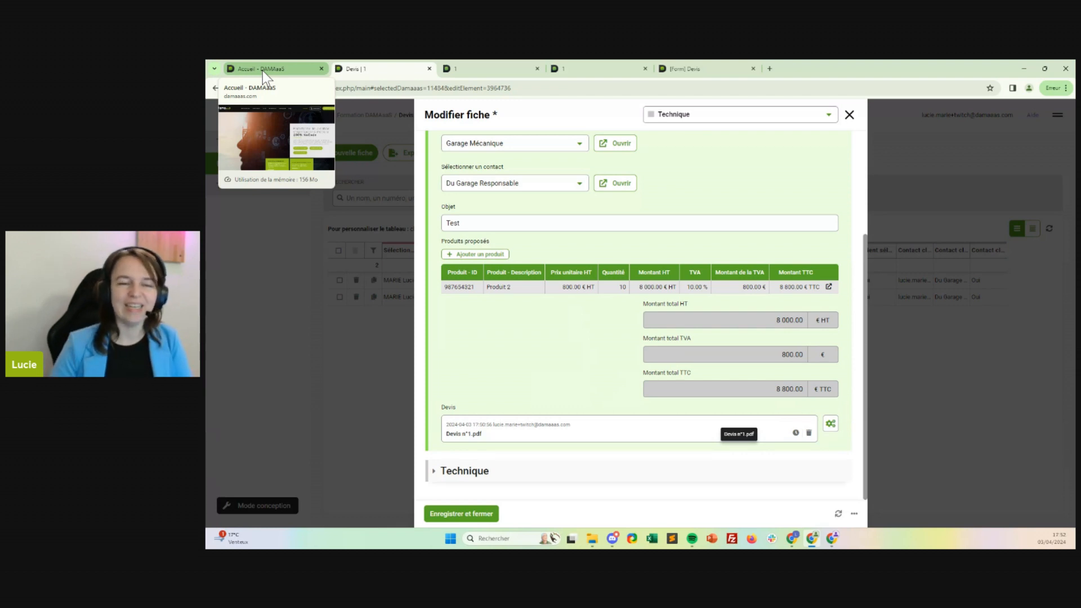
click(263, 71)
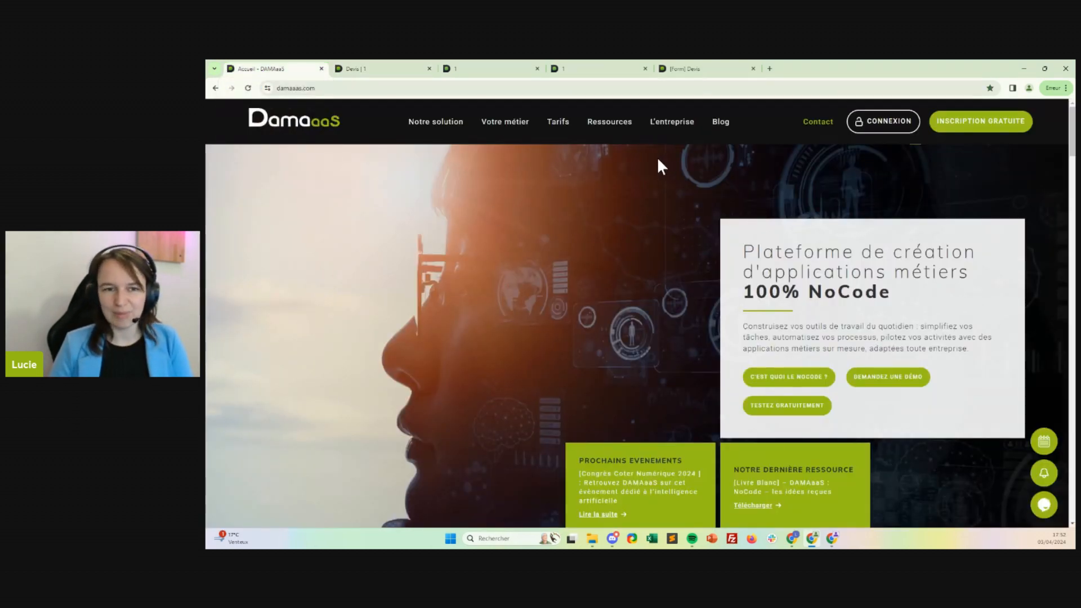
scroll(658, 160, down, 5)
scroll(952, 344, down, 10)
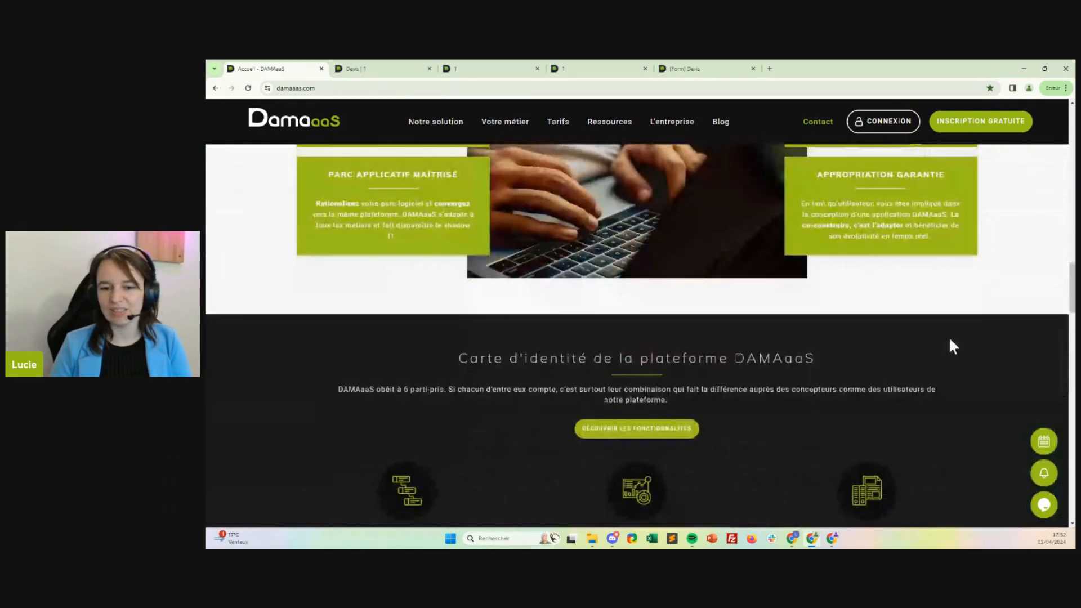
scroll(952, 346, down, 10)
scroll(949, 345, down, 10)
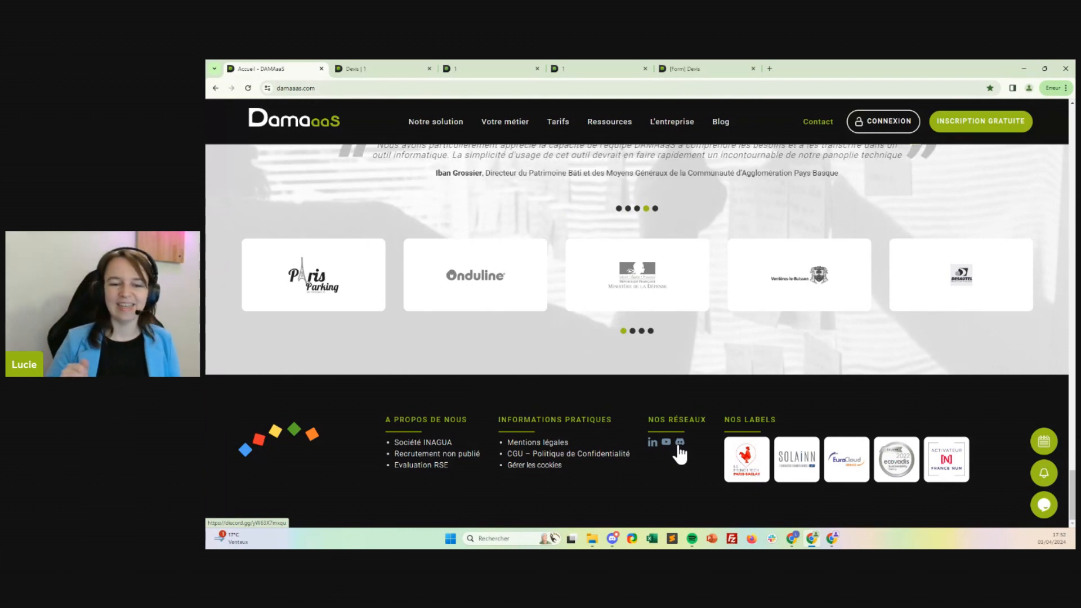
View the Discord community invitation and the YouTube channel link from the site's footer, closing each page after viewing.
click(680, 443)
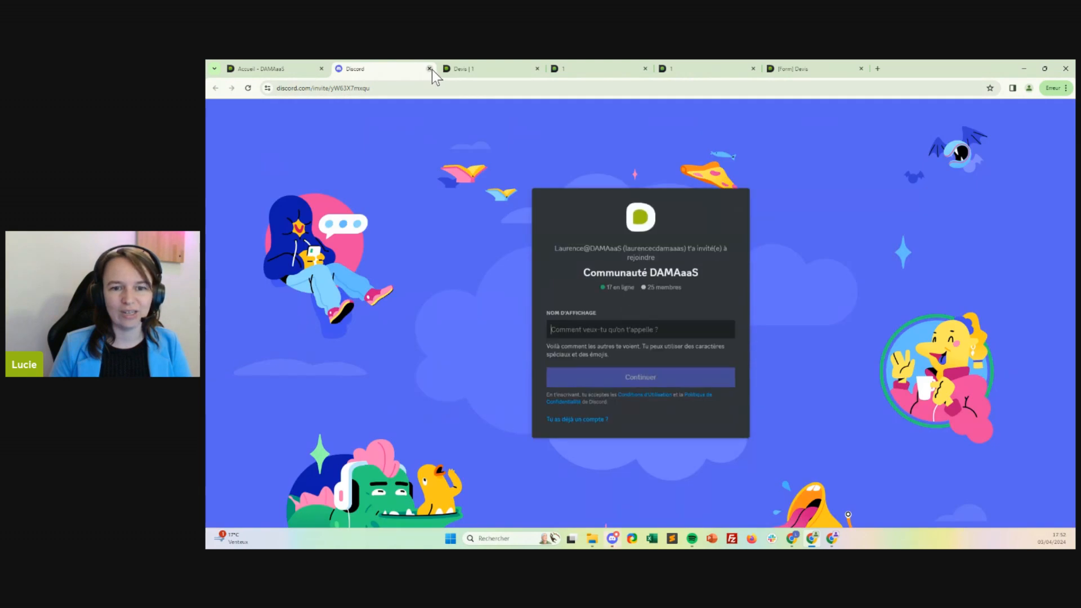
click(430, 69)
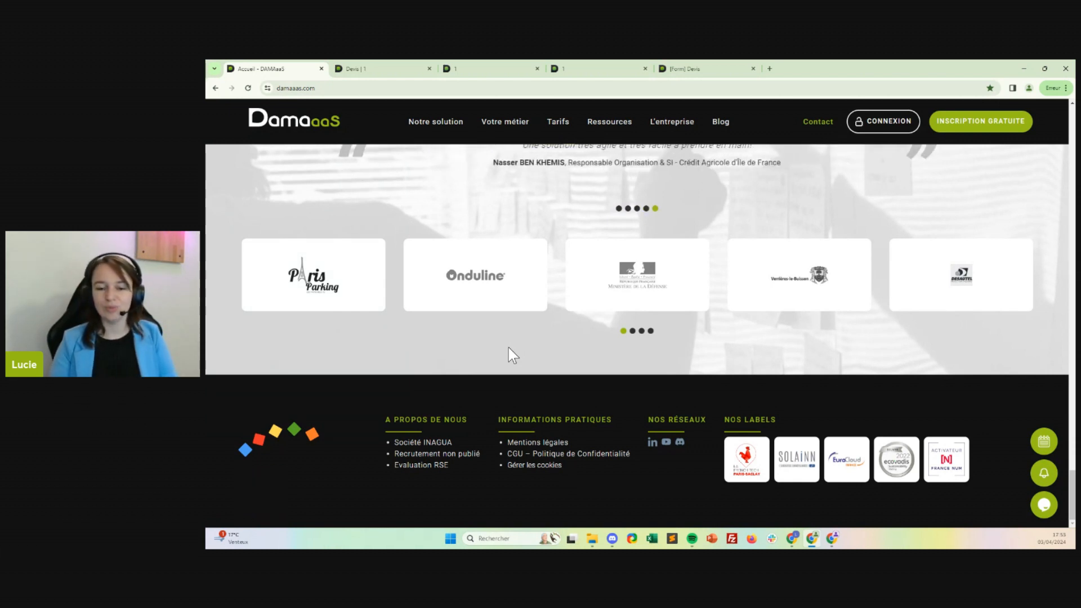
click(666, 442)
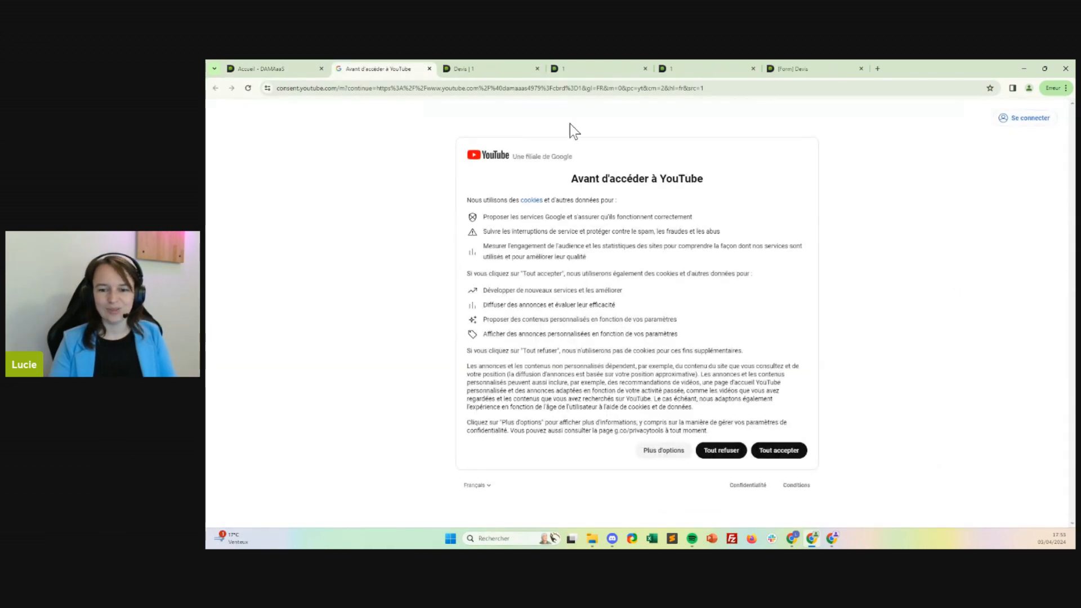
click(430, 69)
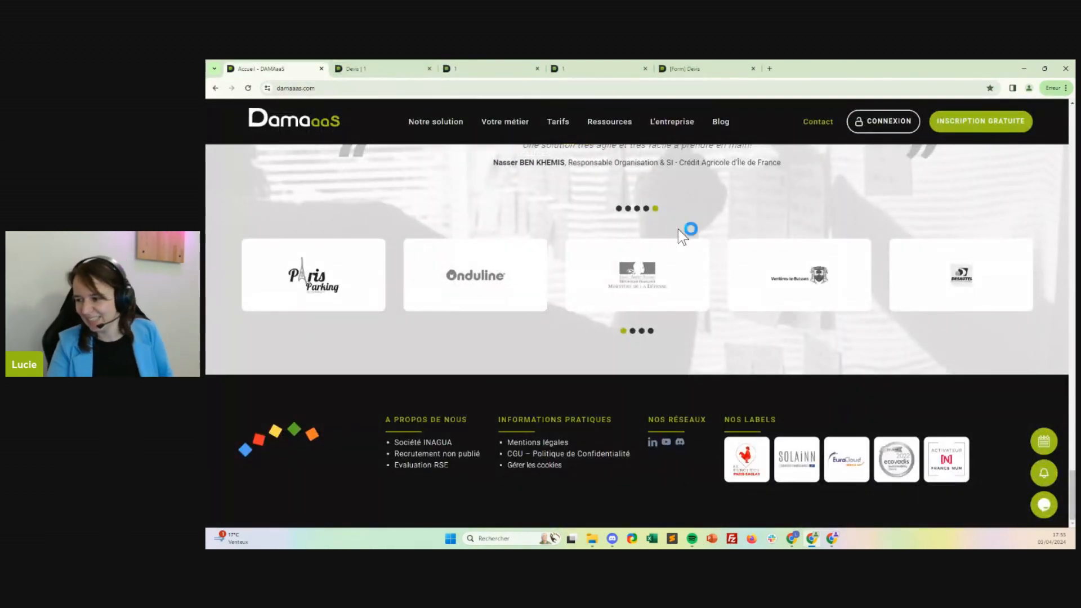